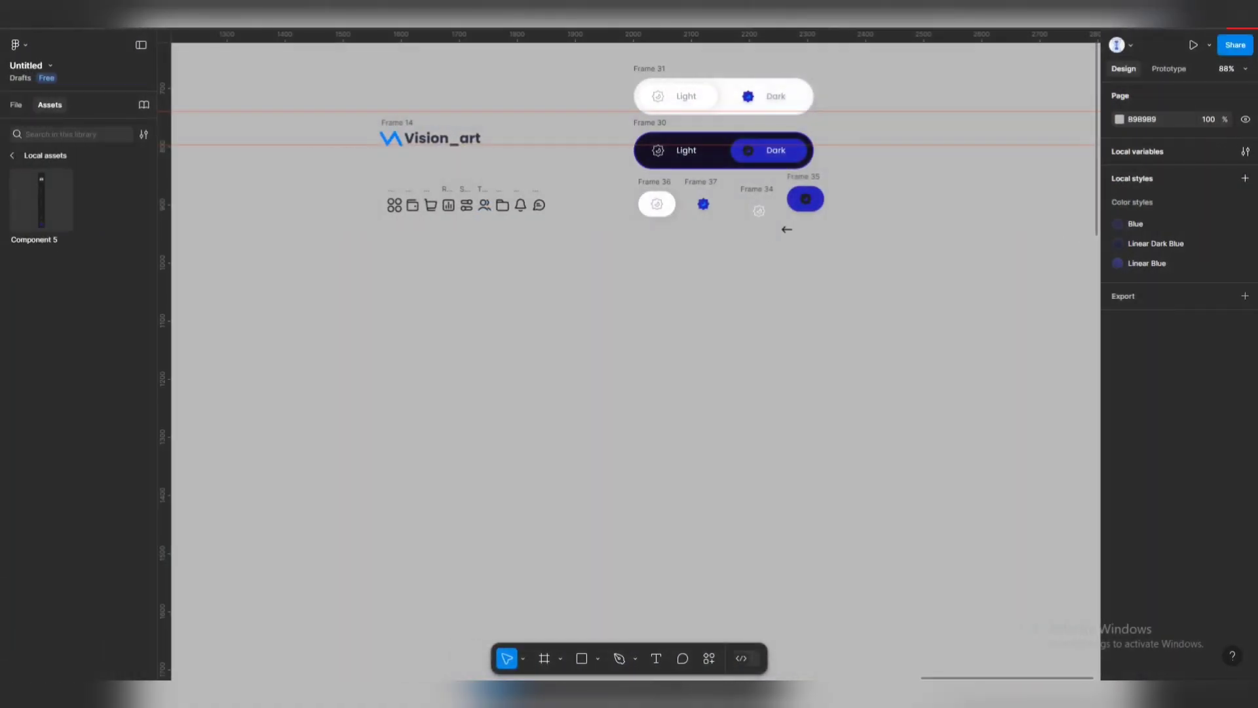
Zoom in and marquee-select all nine icon frames, from Dashboard through Chat.
scroll(459, 188, up, 2)
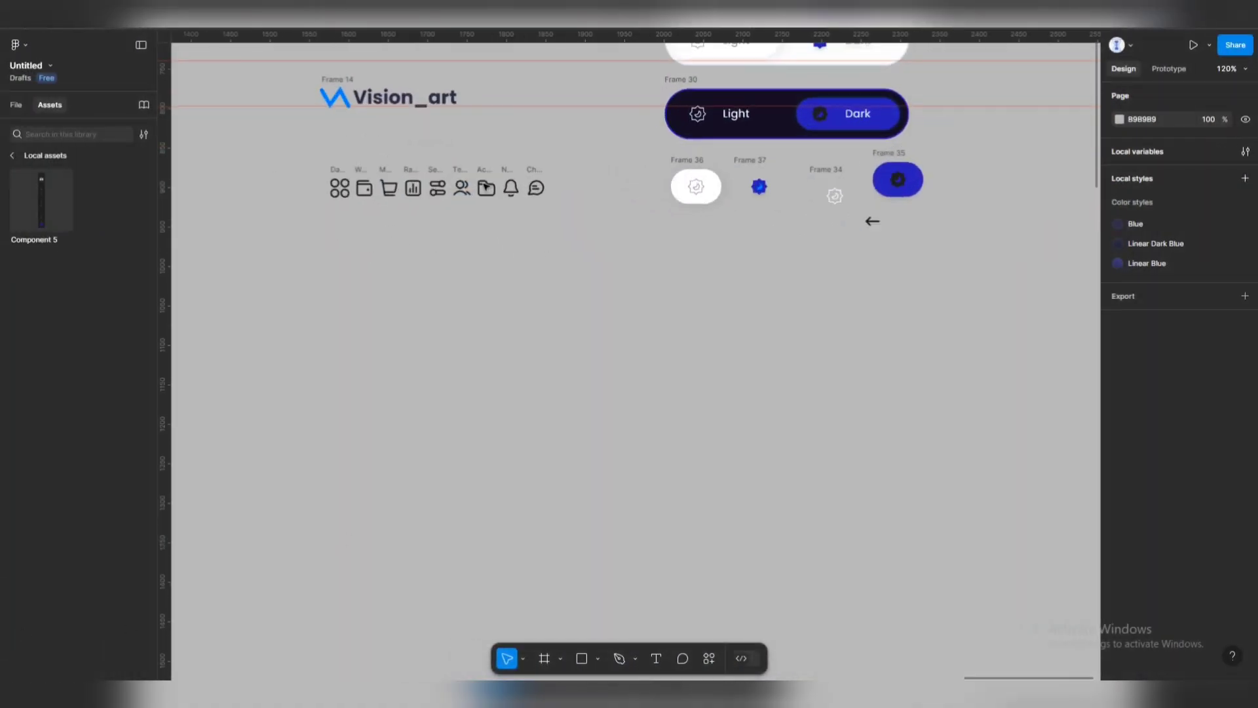
scroll(406, 173, up, 3)
scroll(462, 217, up, 1)
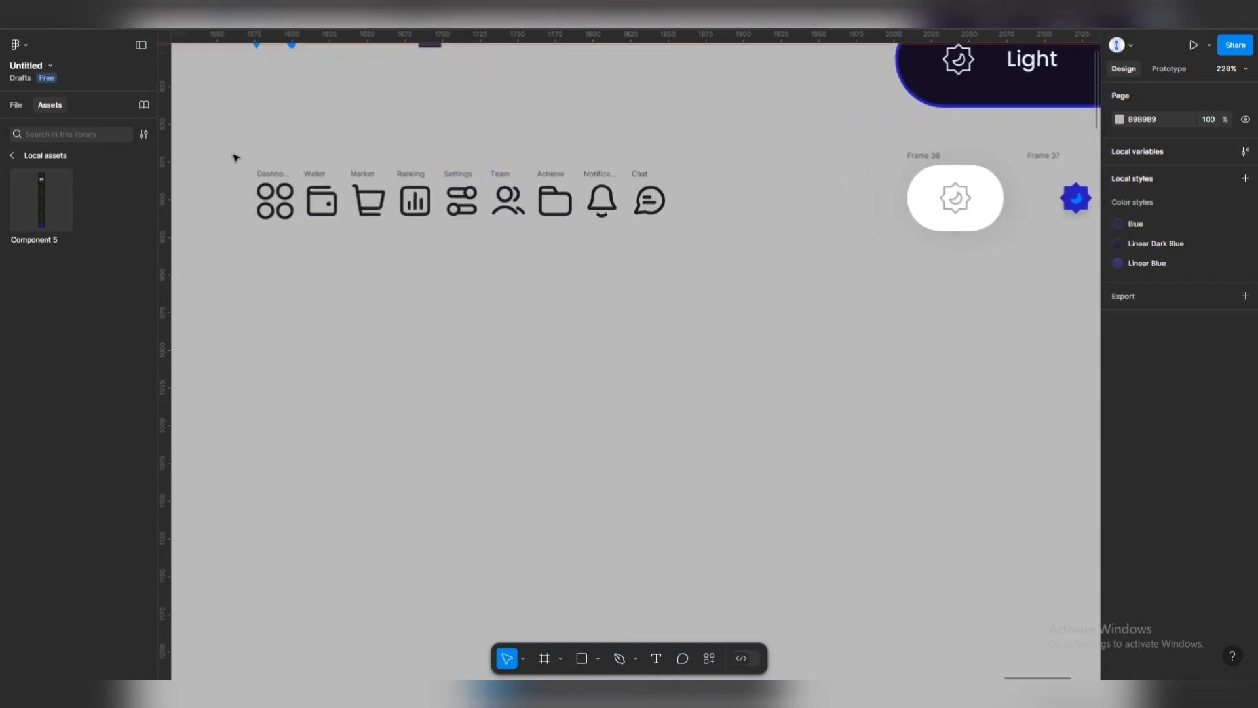
drag(226, 151, 708, 238)
click(482, 231)
scroll(313, 181, up, 1)
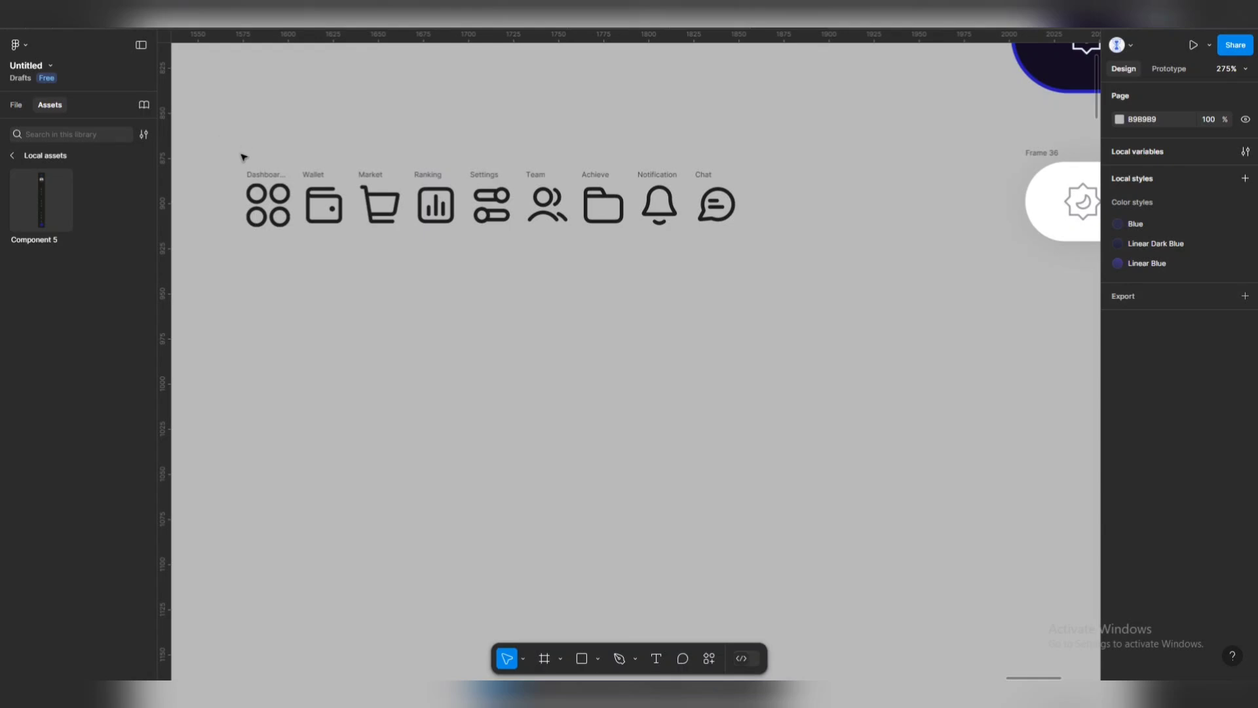
drag(226, 152, 781, 249)
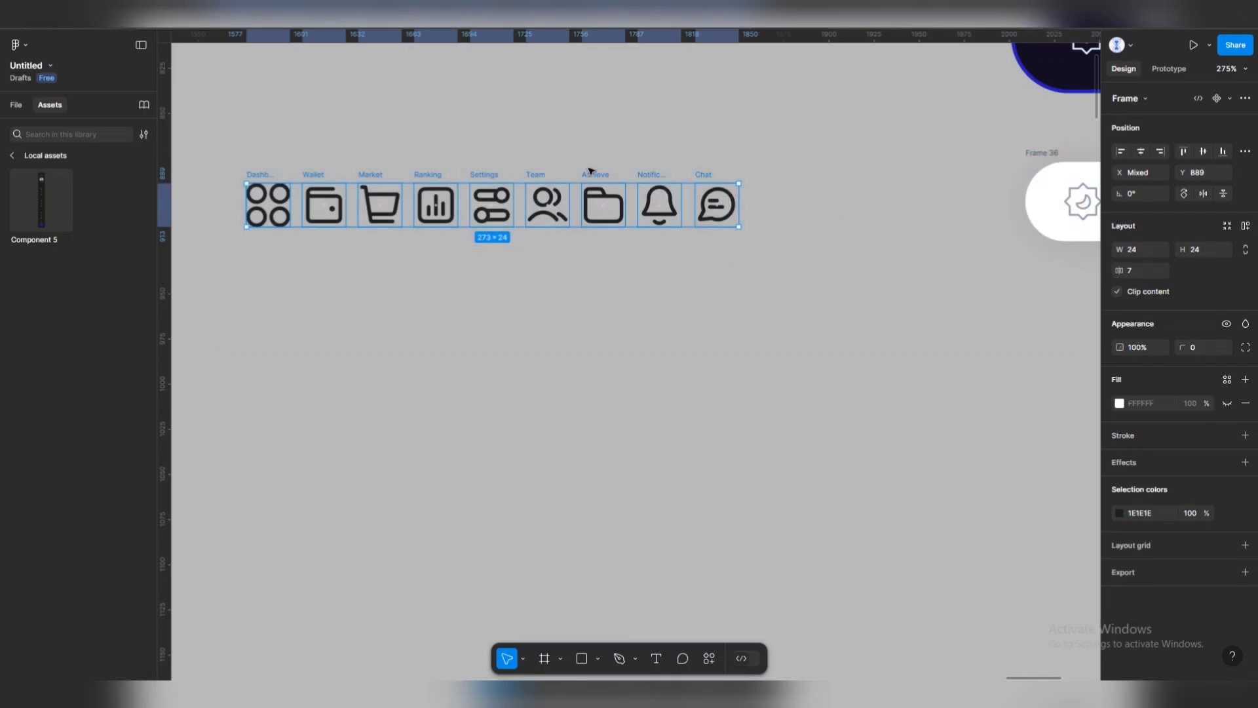
Turn the nine icons into separate components and combine them as variants into Component 6.
click(1229, 99)
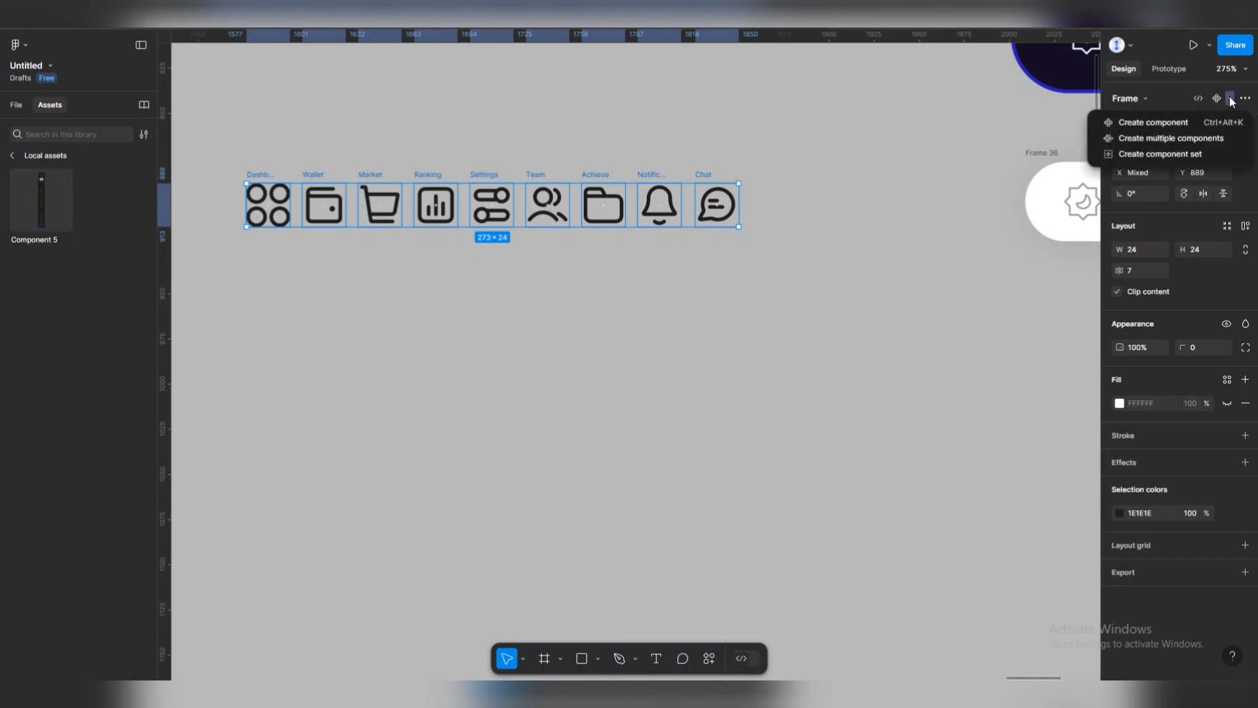
click(1206, 137)
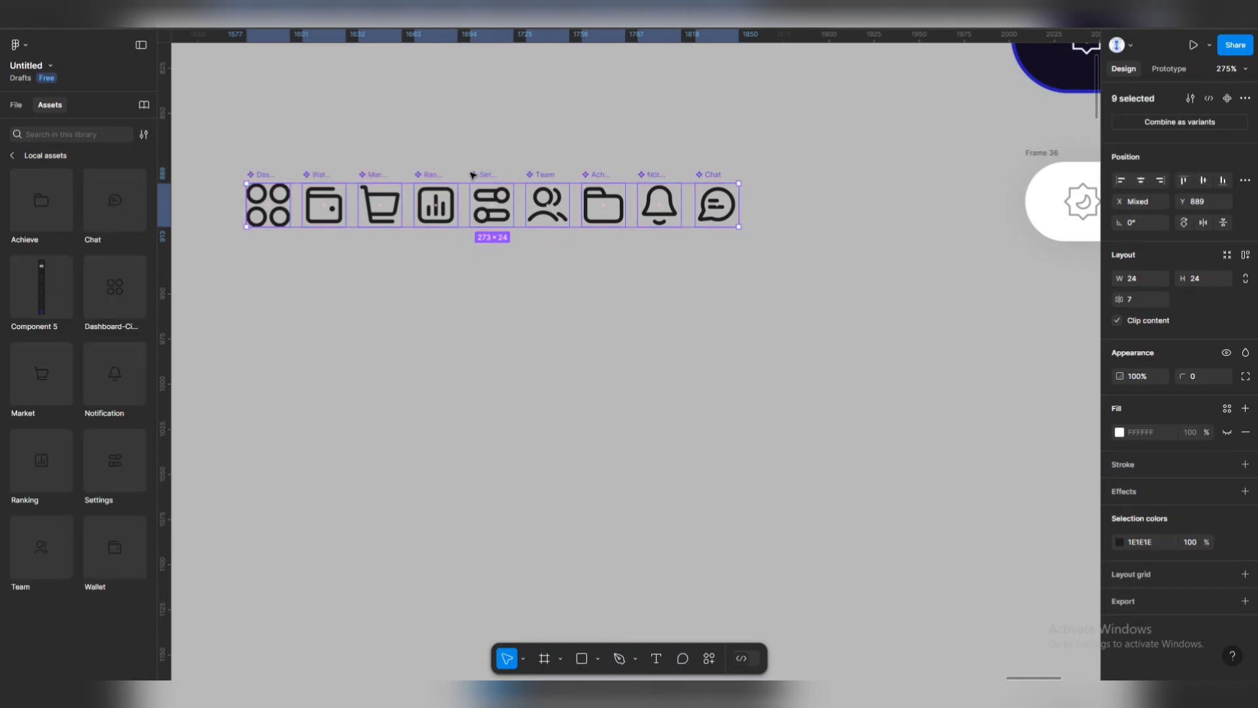
click(1202, 121)
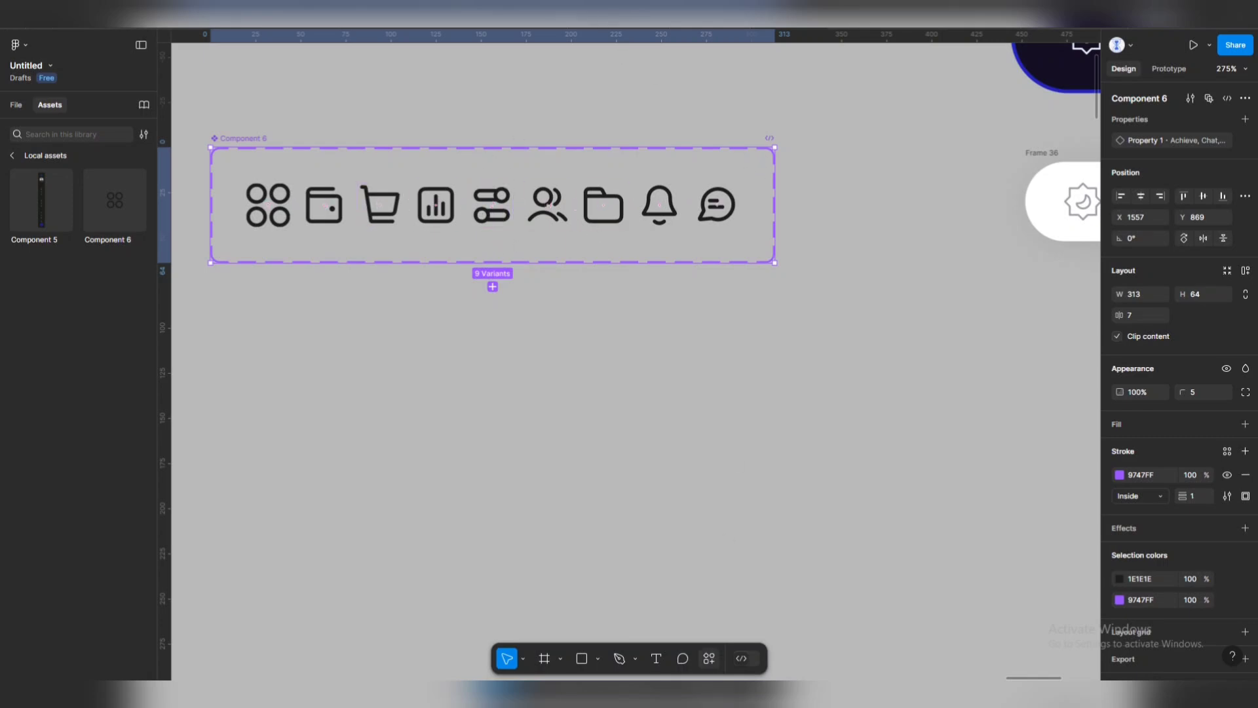
Open the Actions plugins and widgets list, then close it again.
click(710, 659)
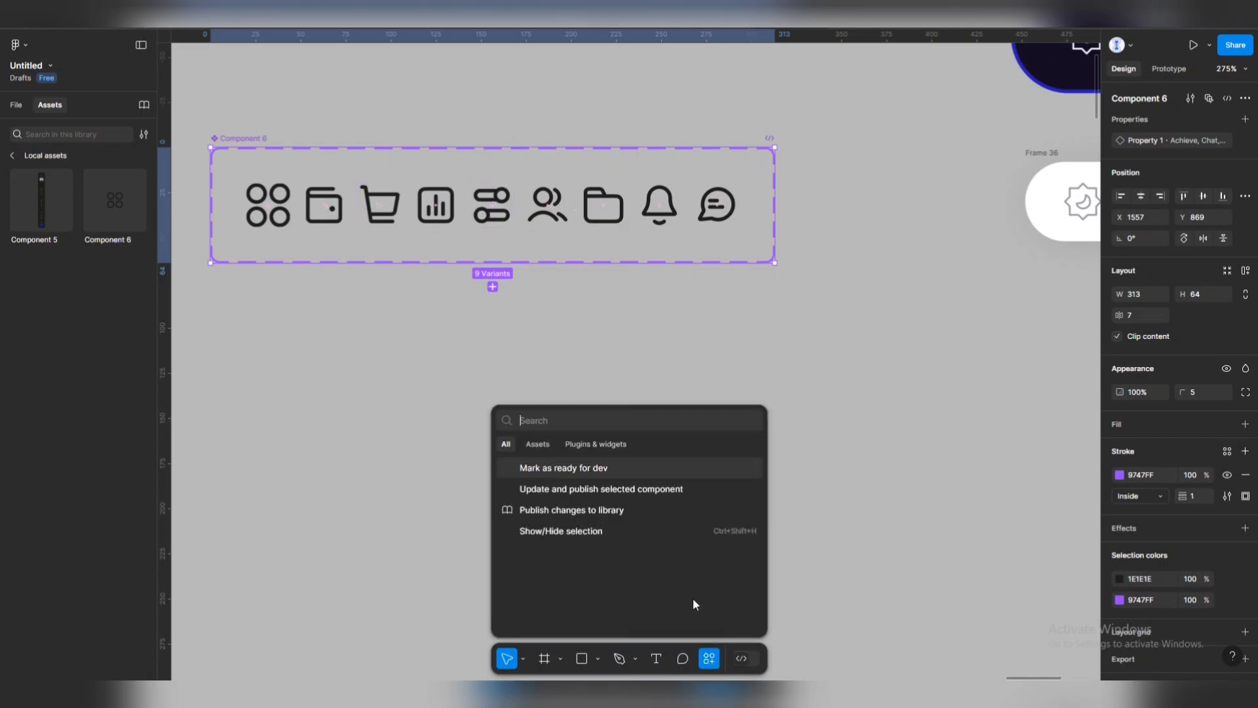
click(608, 443)
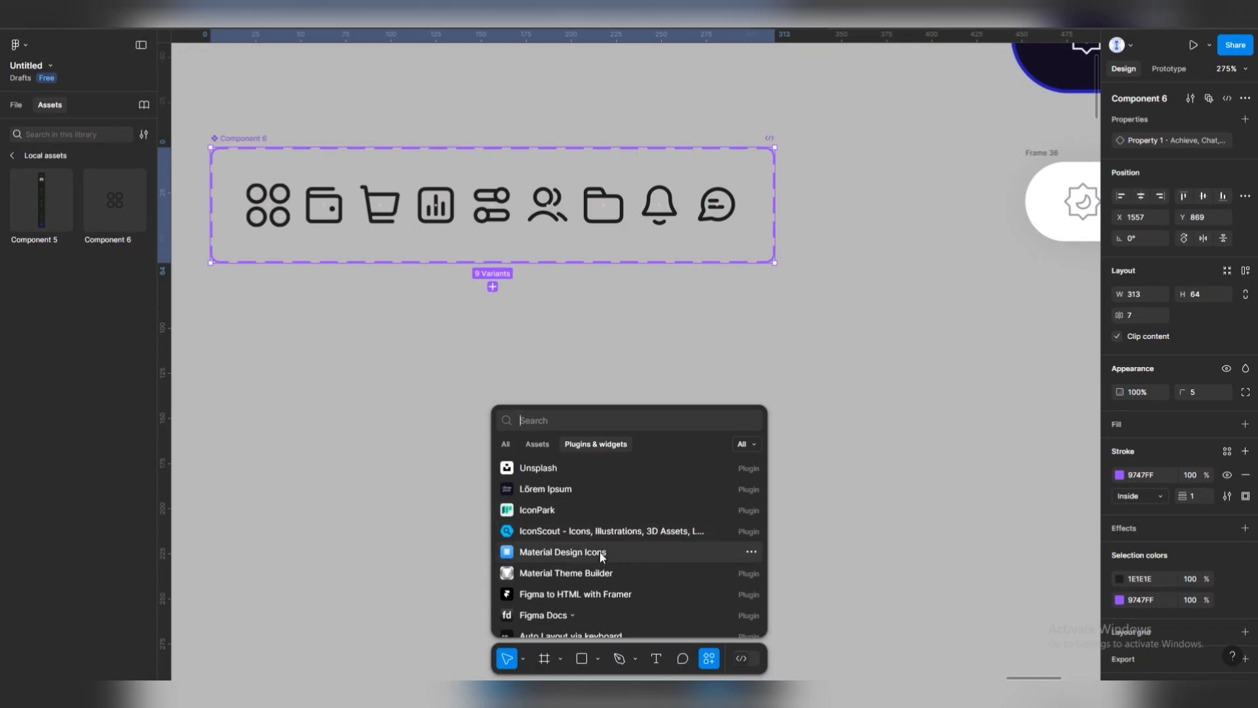
click(645, 367)
mouse_move(760, 695)
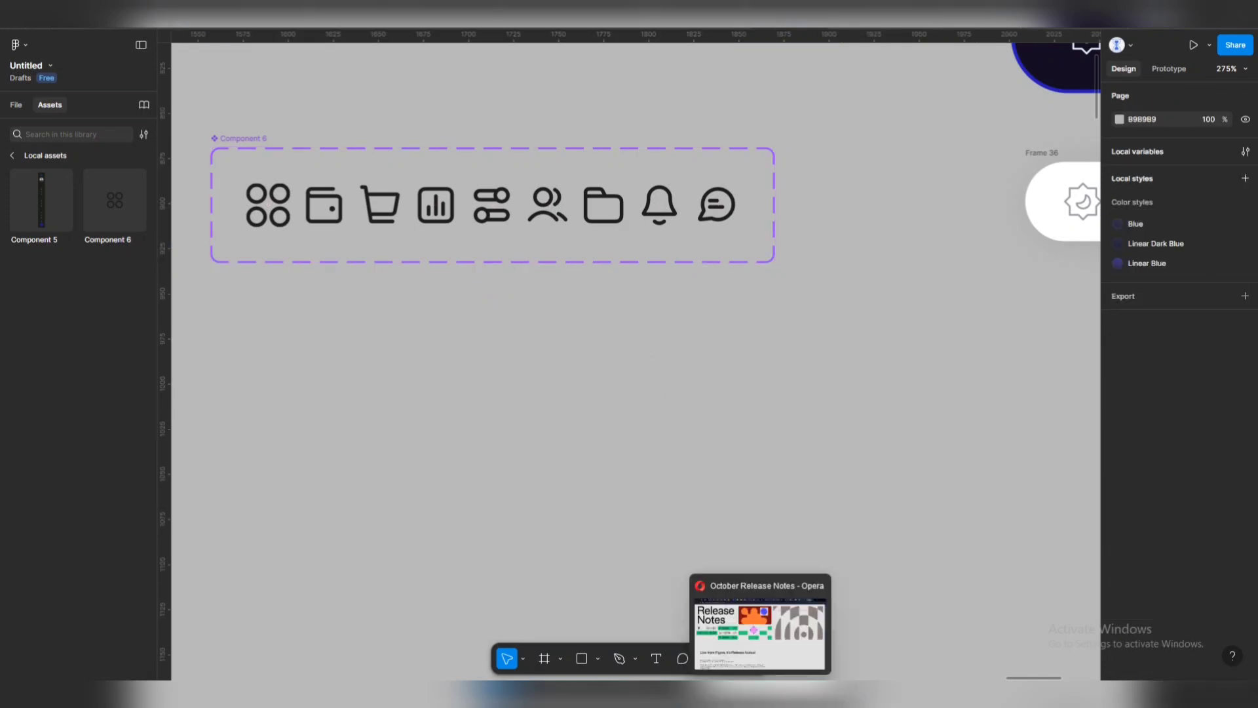
click(760, 629)
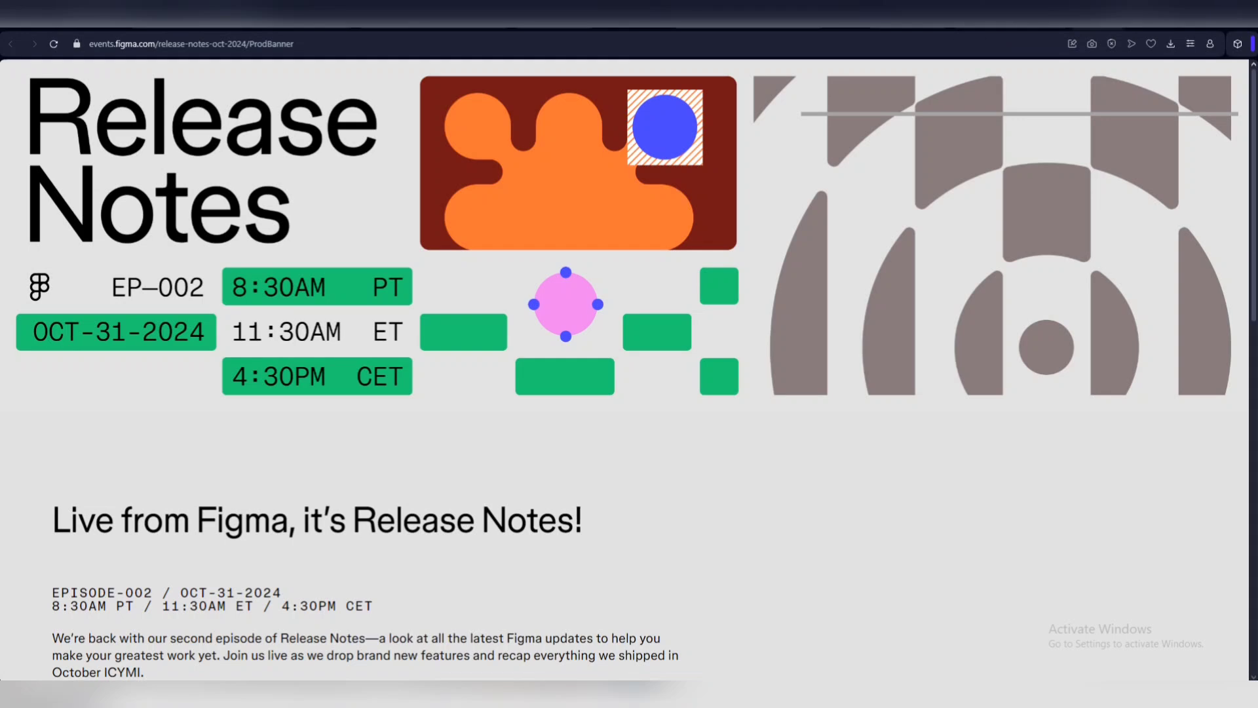
click(1022, 19)
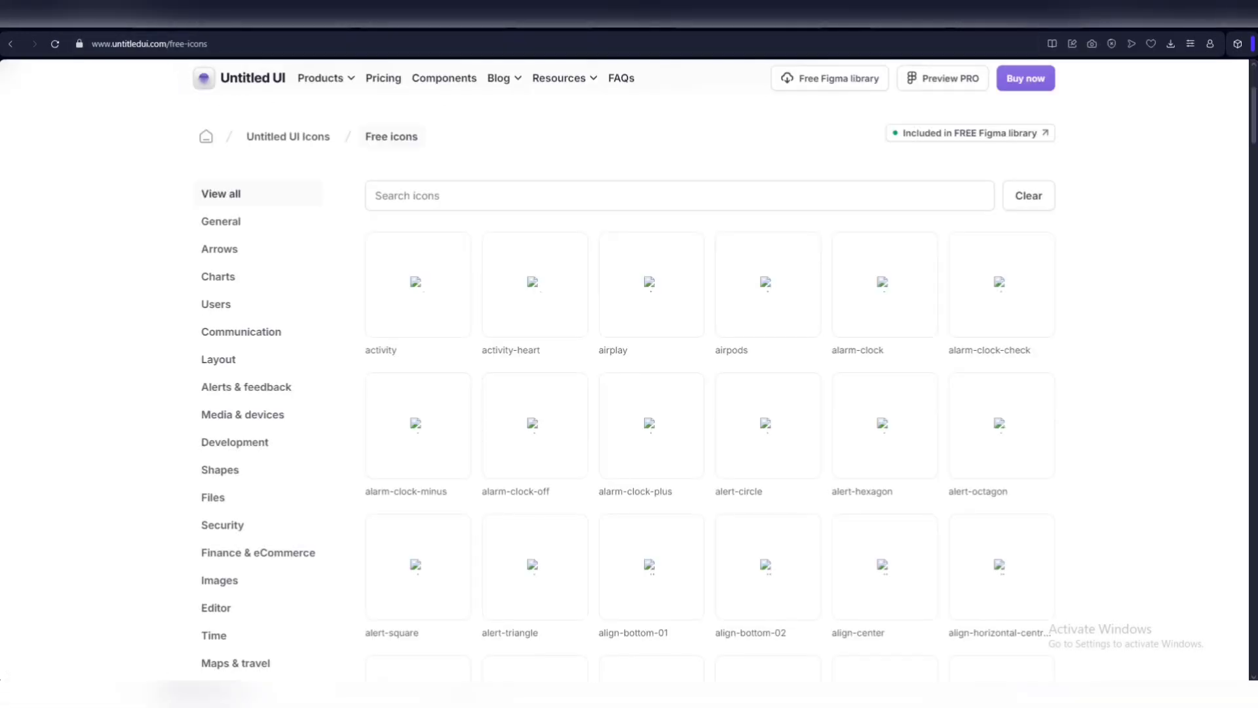
key(alt+Tab)
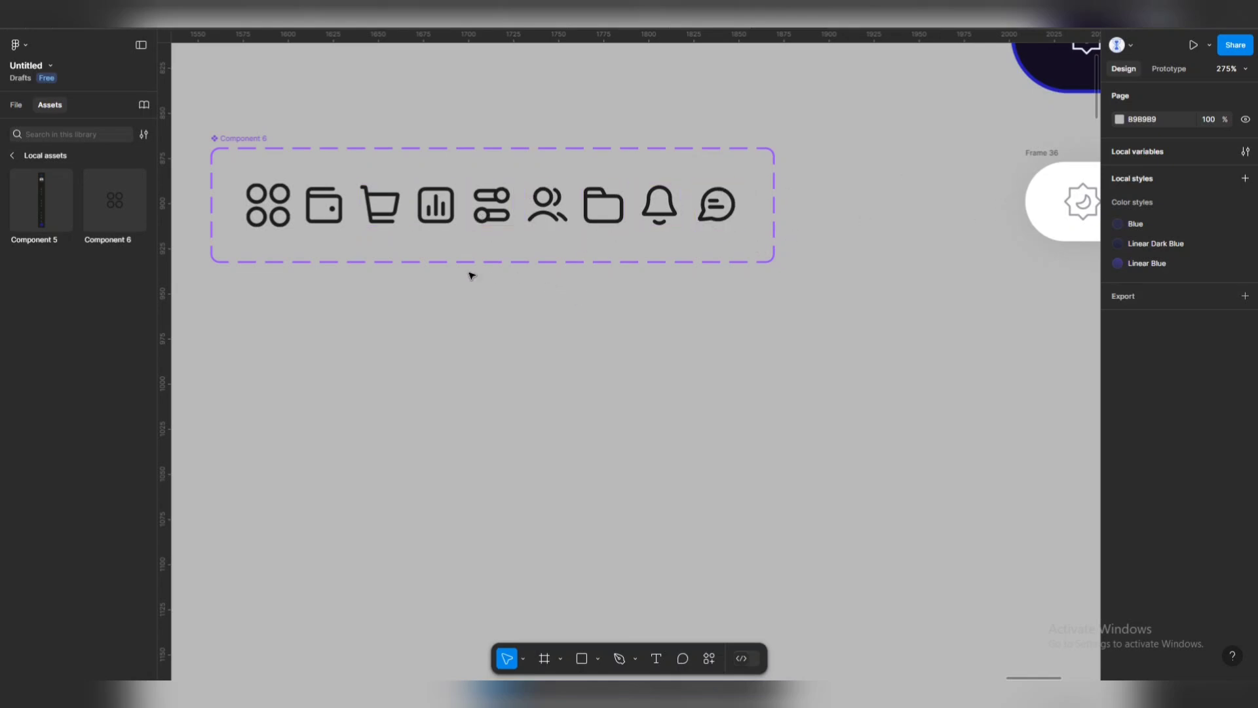
Rename the Component 6 variant set to 'Icon'.
click(260, 138)
text(Ico)
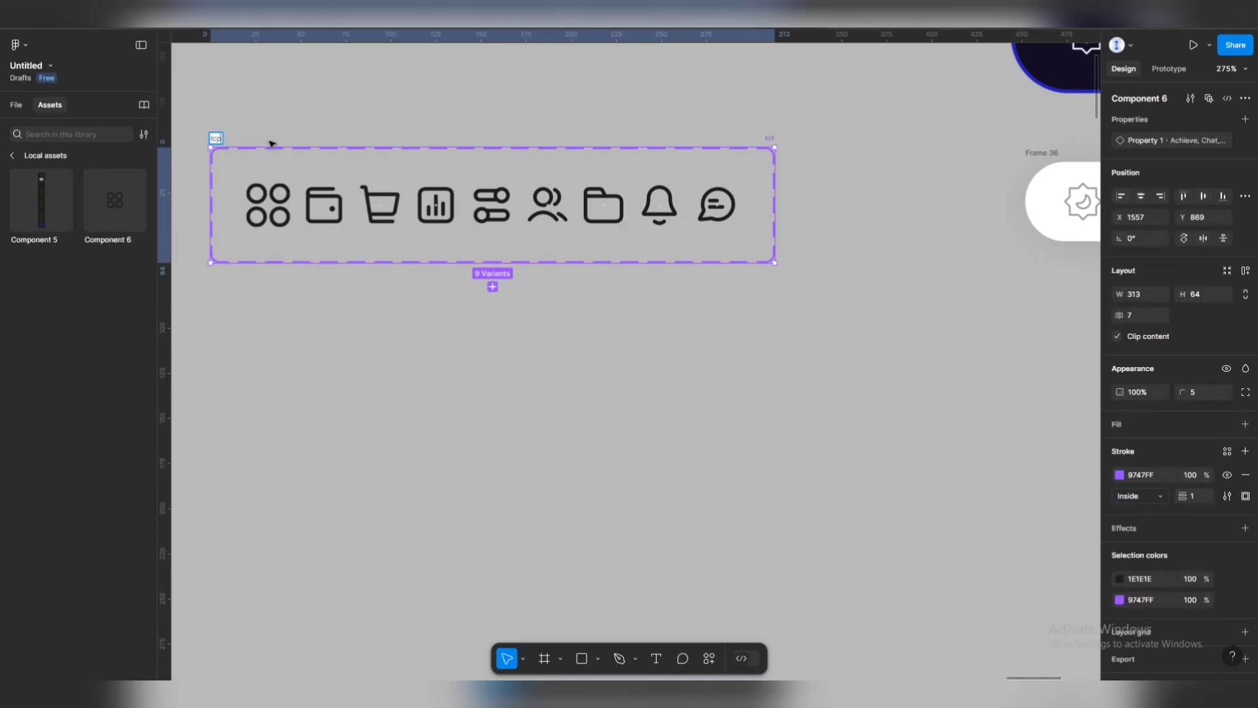
text(n)
key(Return)
Place a Dashboard instance of the Icon component on the canvas below the set.
click(503, 377)
scroll(503, 377, down, 2)
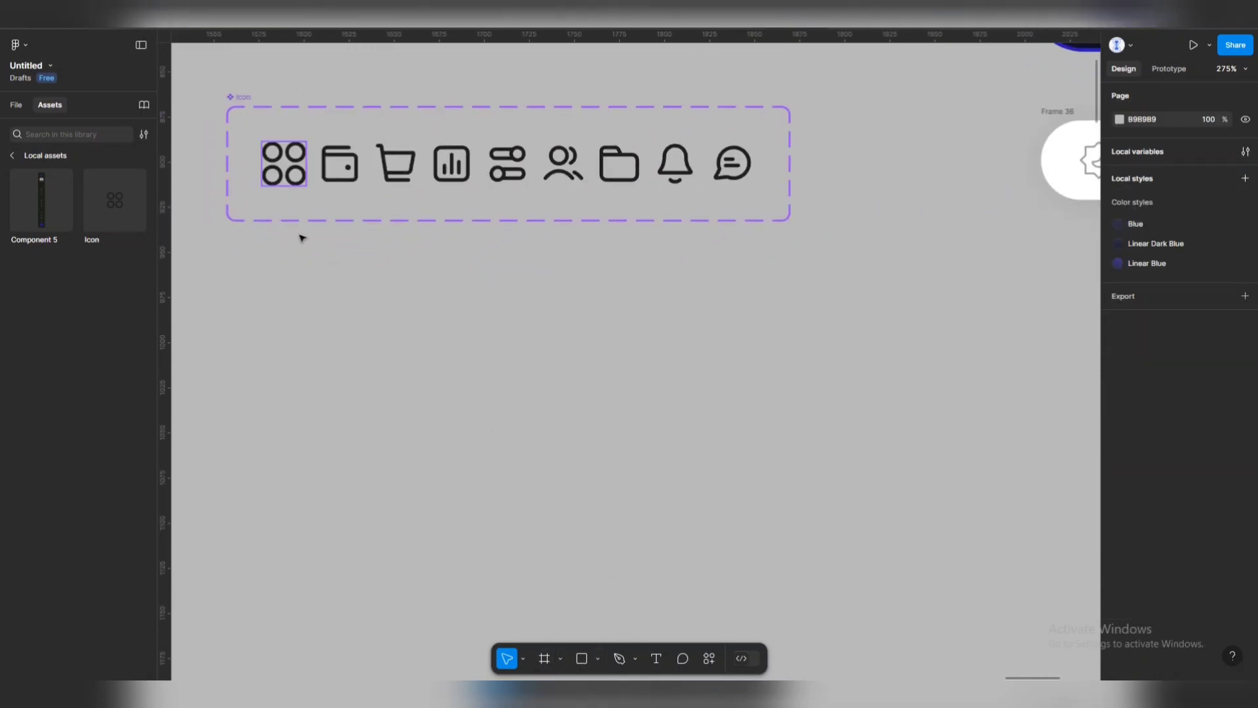
drag(138, 205, 383, 353)
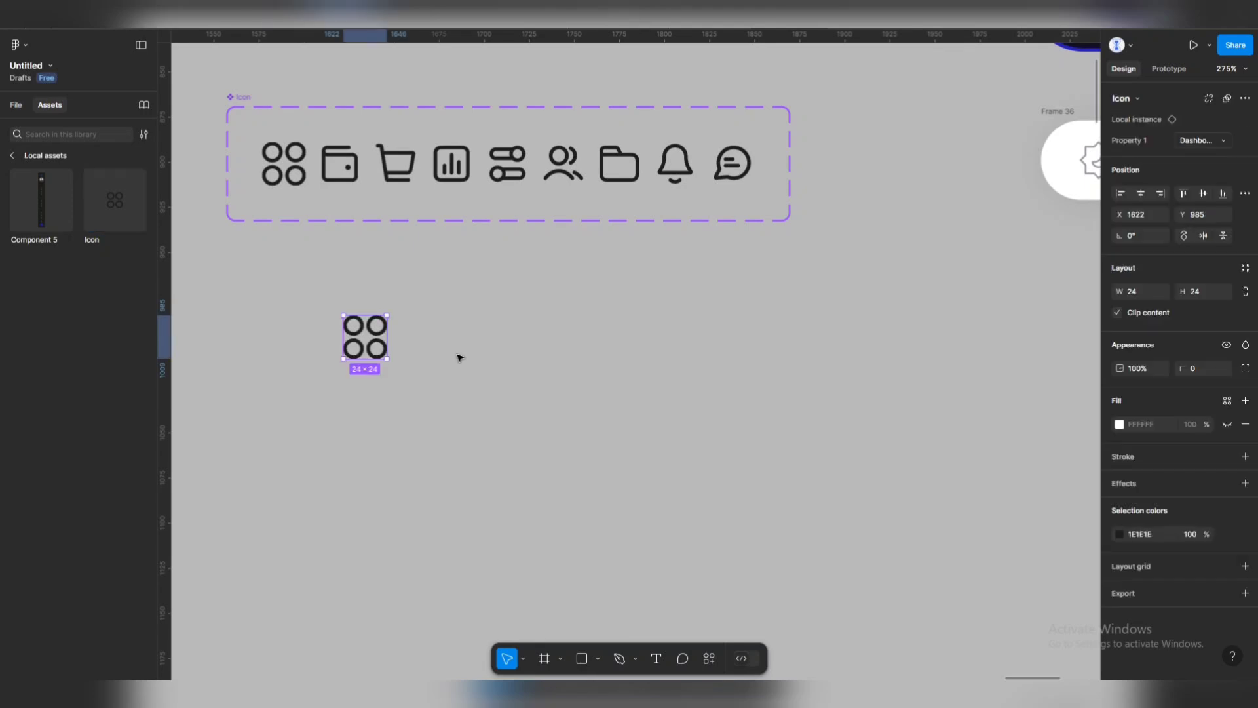
click(393, 343)
scroll(393, 340, up, 4)
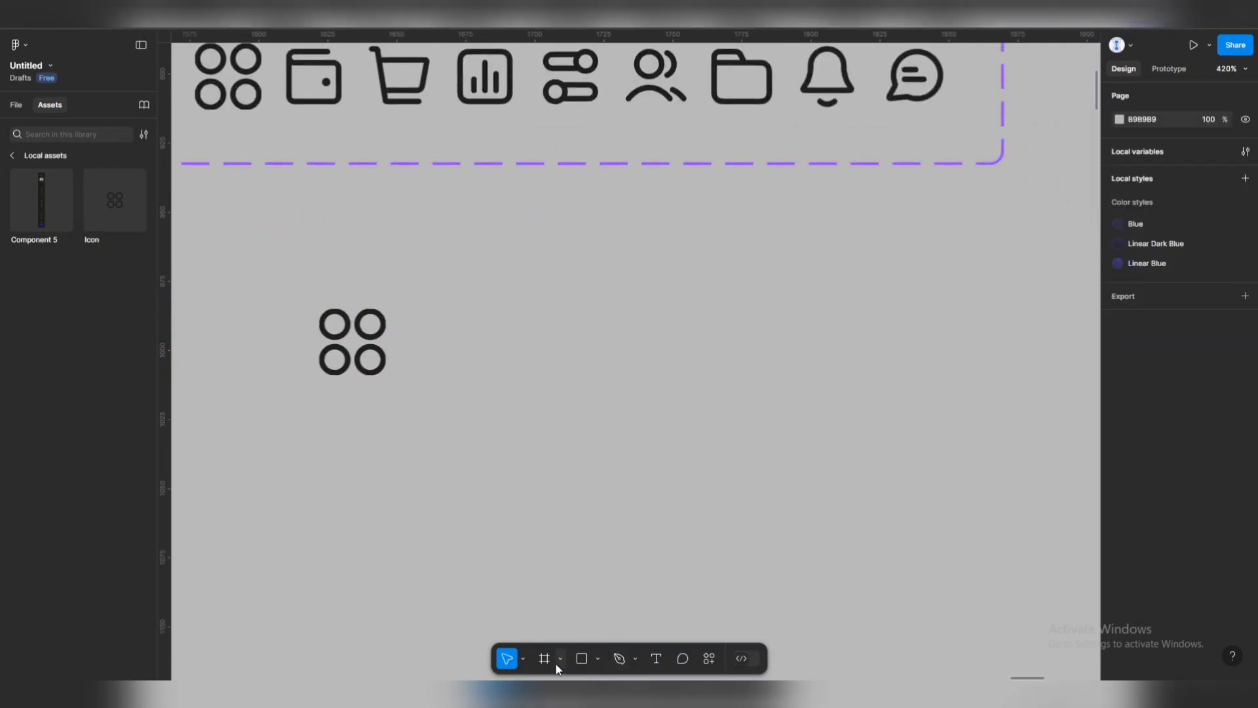
Add a 'Dashboard' text label at font size 20 beside the icon.
click(657, 660)
click(417, 348)
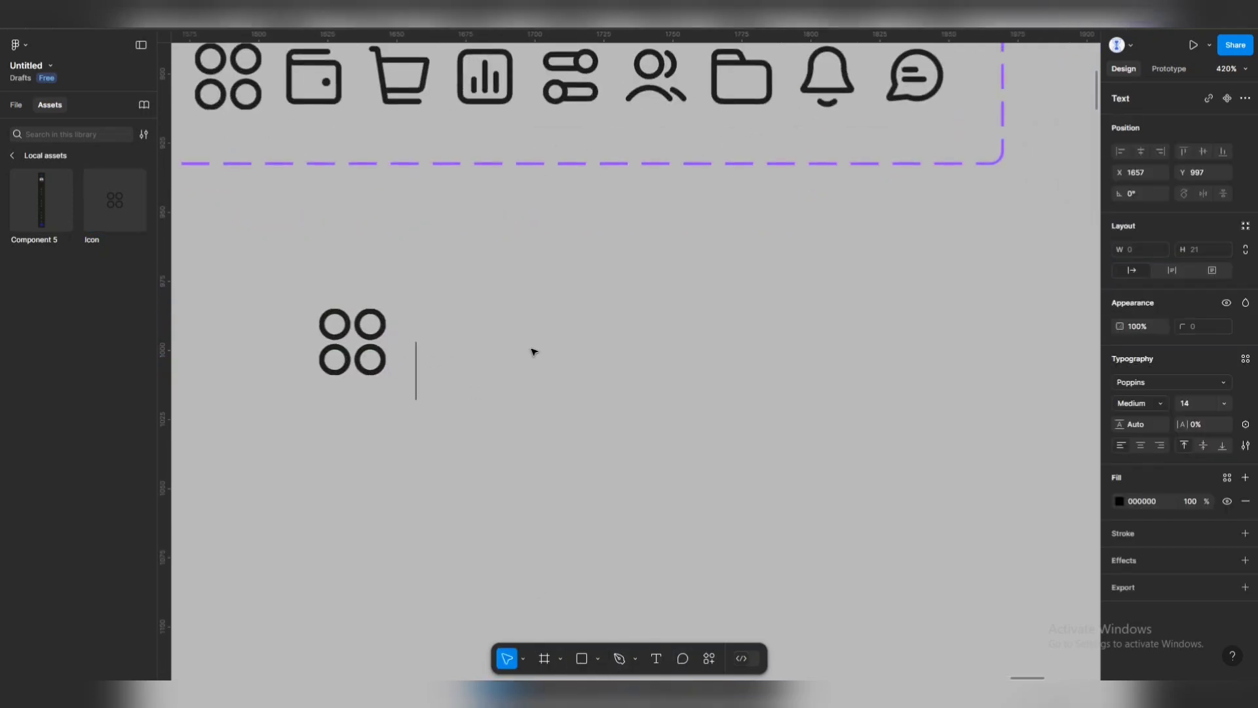
text(Dash)
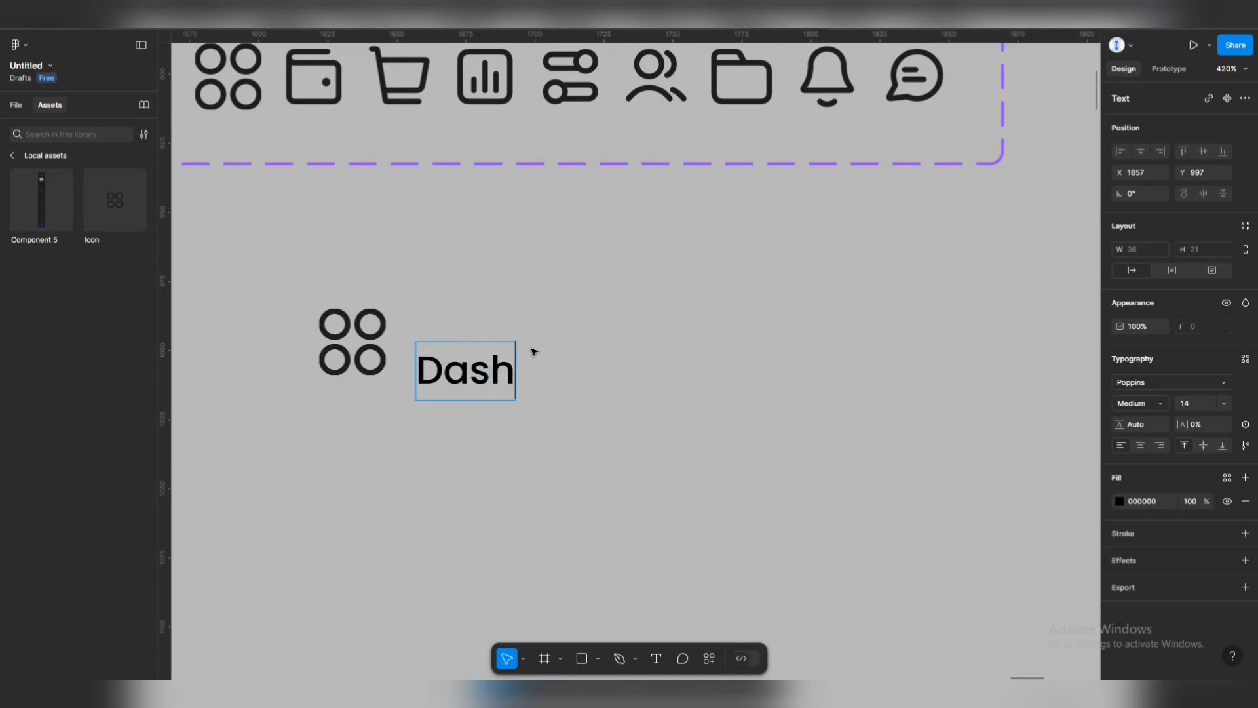
text(board)
key(Escape)
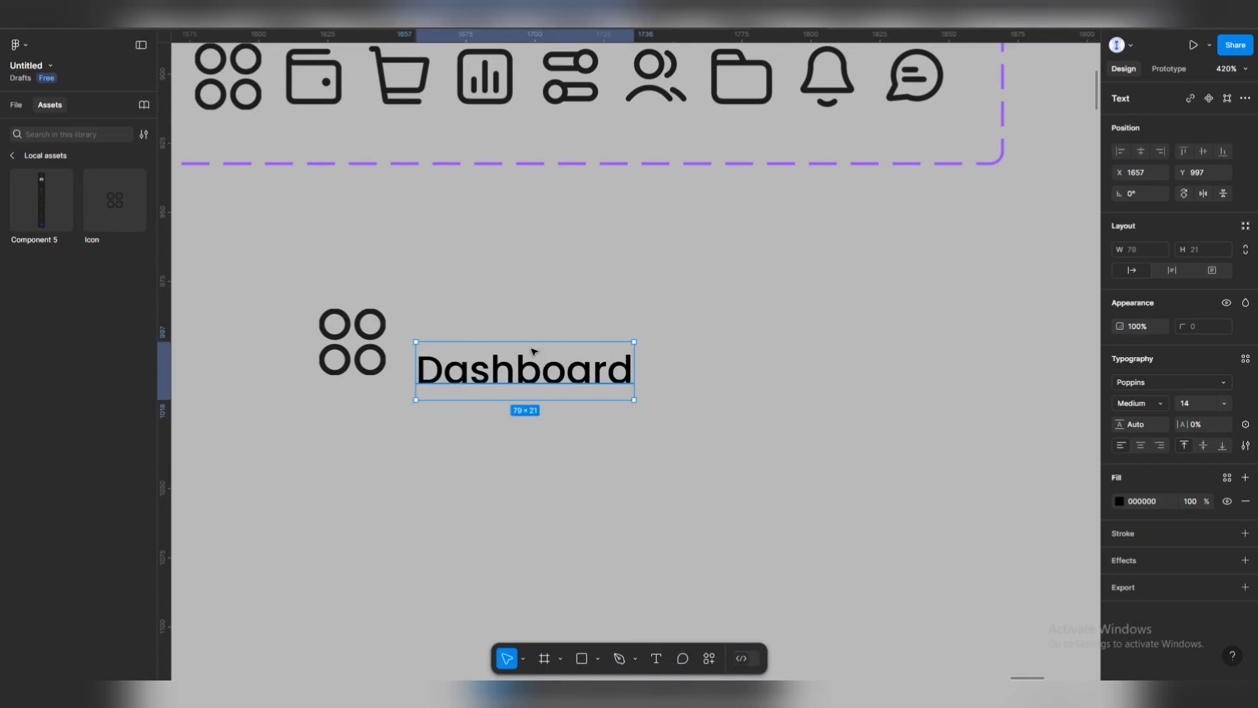
drag(541, 392, 527, 367)
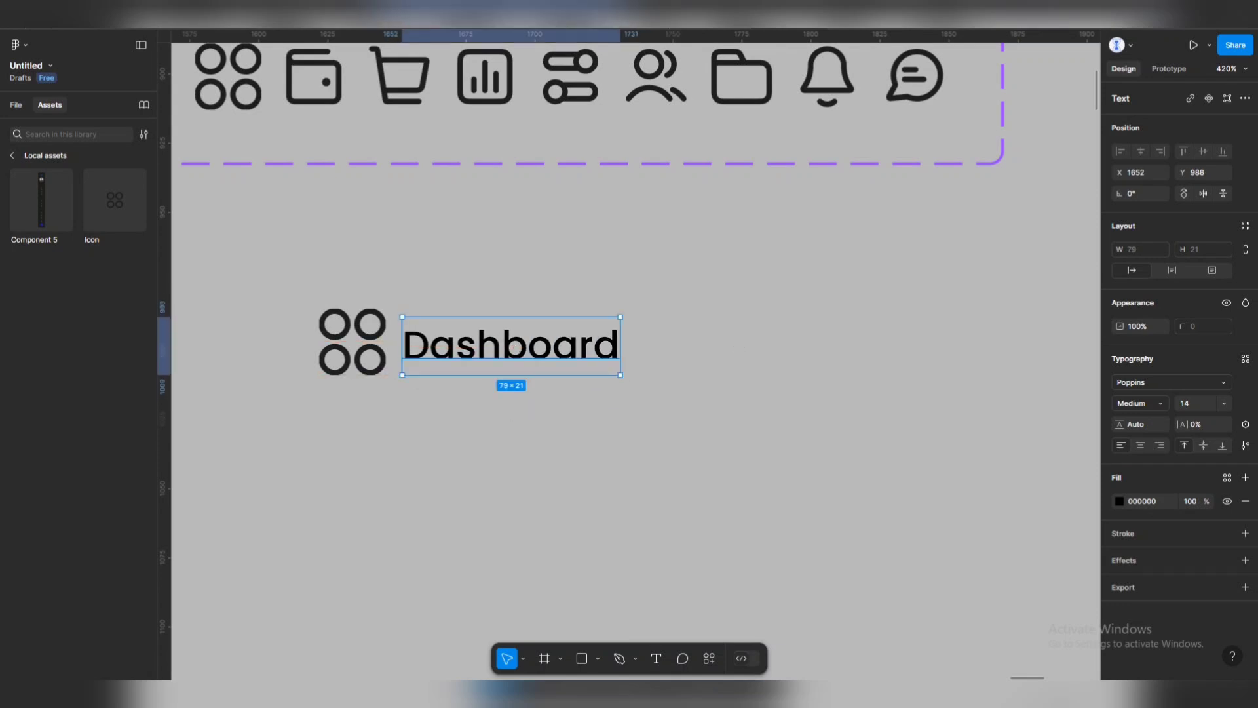
click(1197, 403)
text(20)
key(Return)
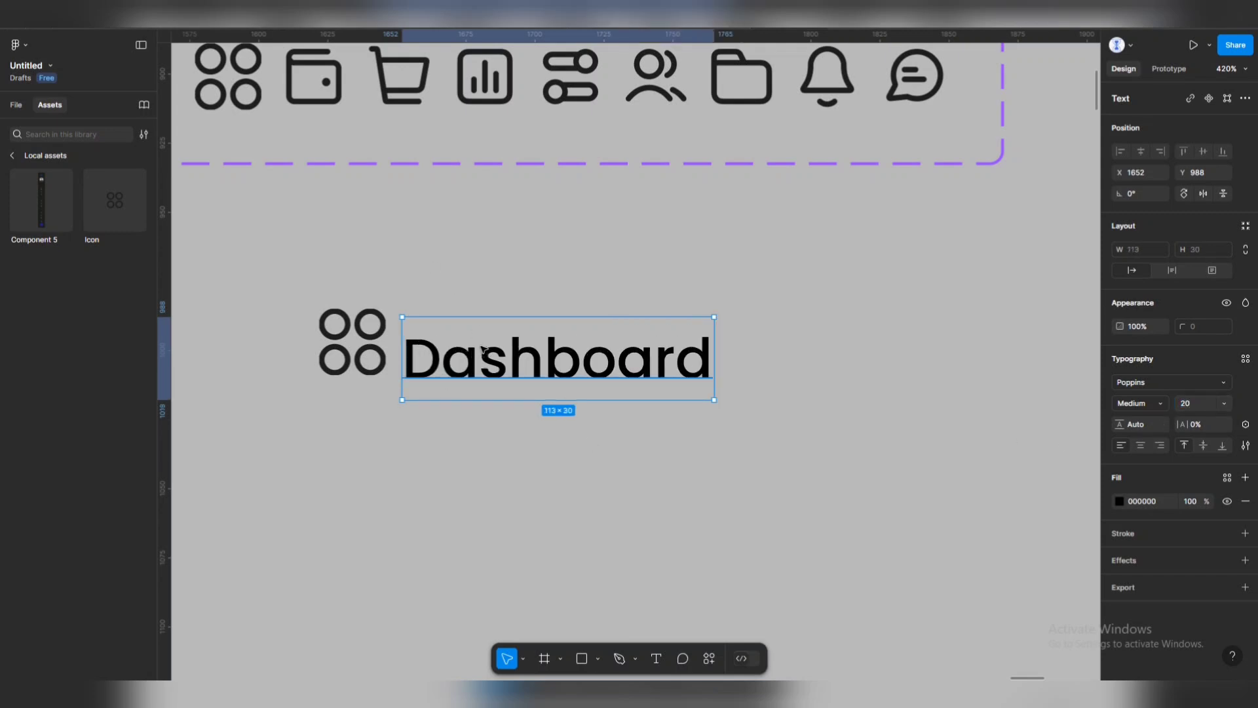
mouse_move(482, 350)
mouse_down()
mouse_move(480, 326)
mouse_move(472, 345)
mouse_up()
Wrap the icon and Dashboard label together in an auto-layout frame, Frame 38.
key(ctrl+a)
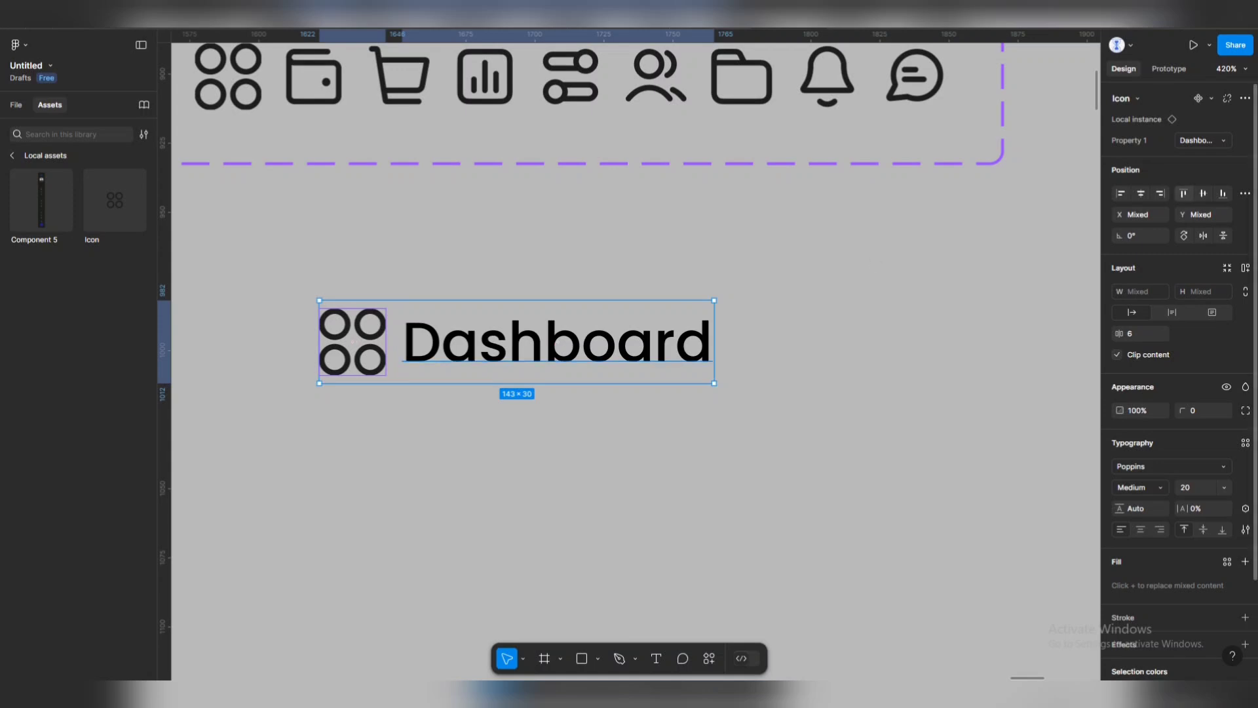
click(1142, 194)
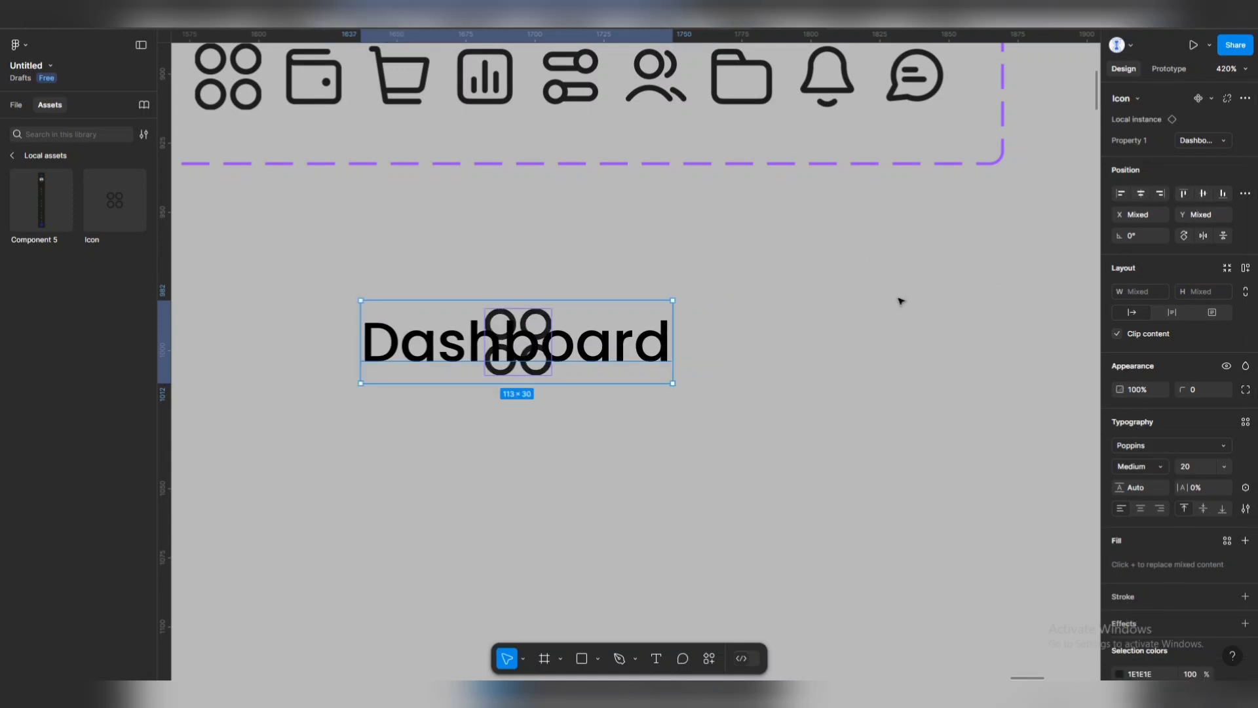
key(ctrl+z)
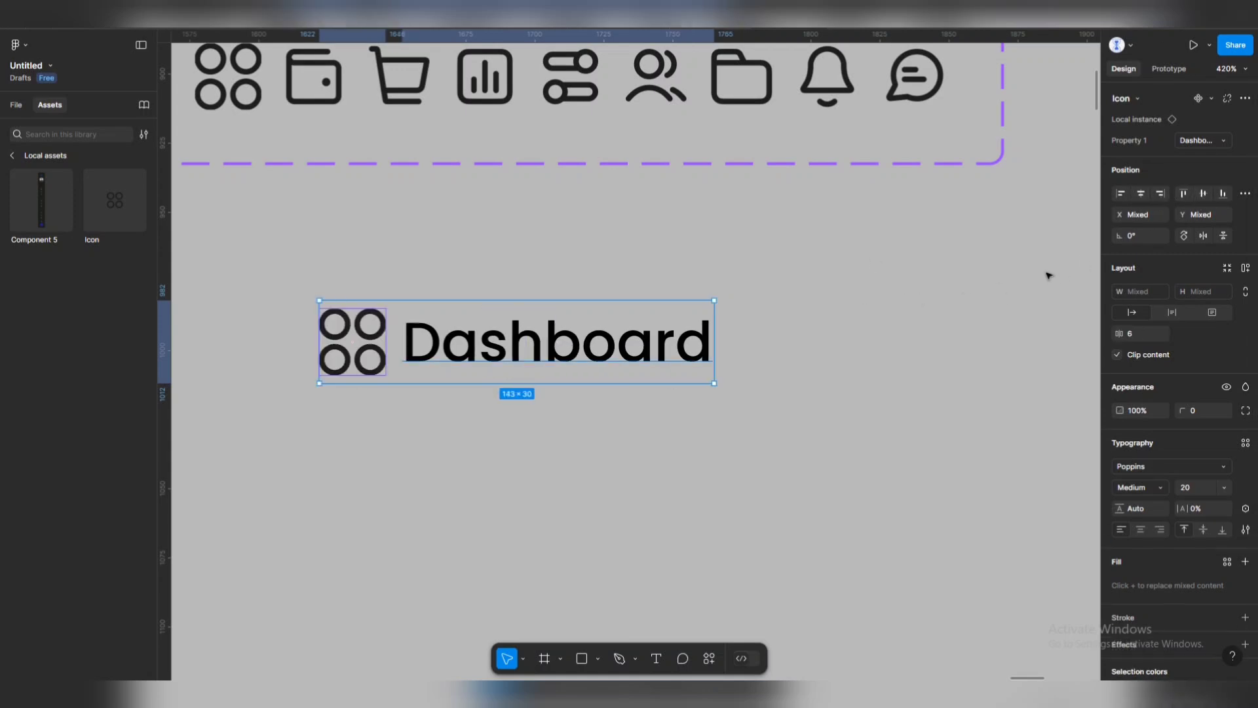
key(shift+a)
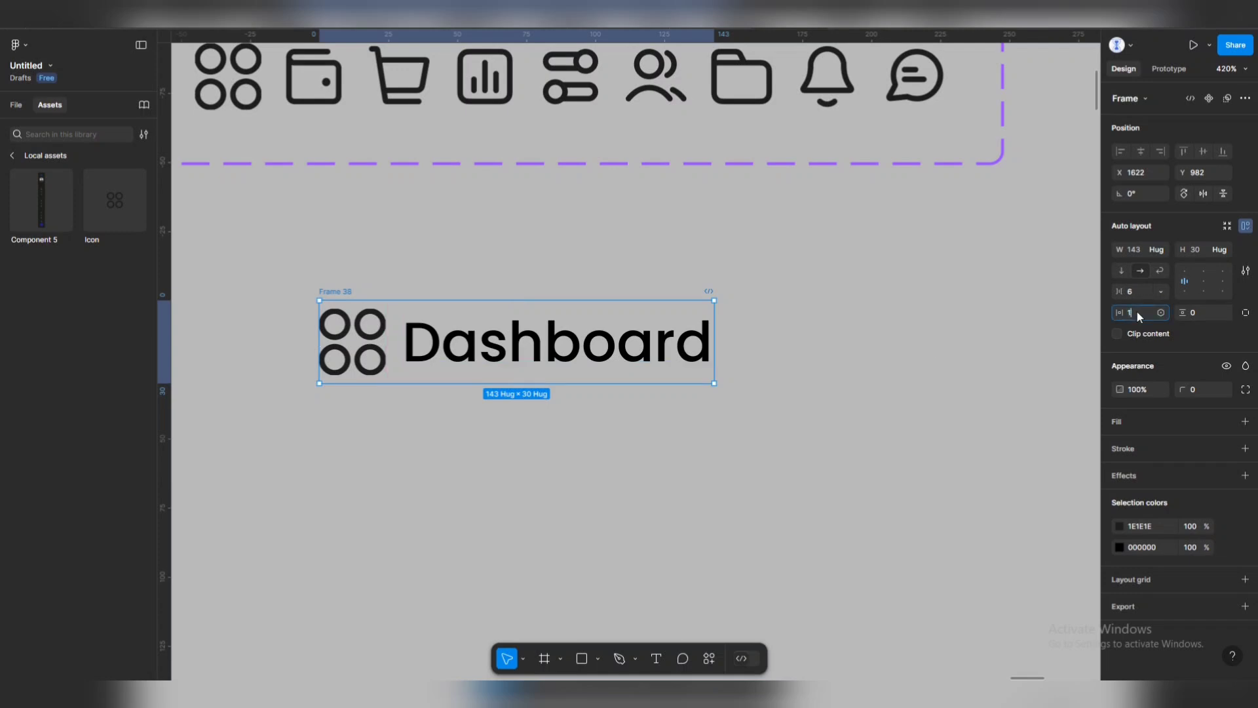
Give Frame 38 padding 16 horizontal, 8 vertical, and an 8 gap between icon and label.
click(1136, 312)
text(16)
key(Tab)
text(8)
key(Return)
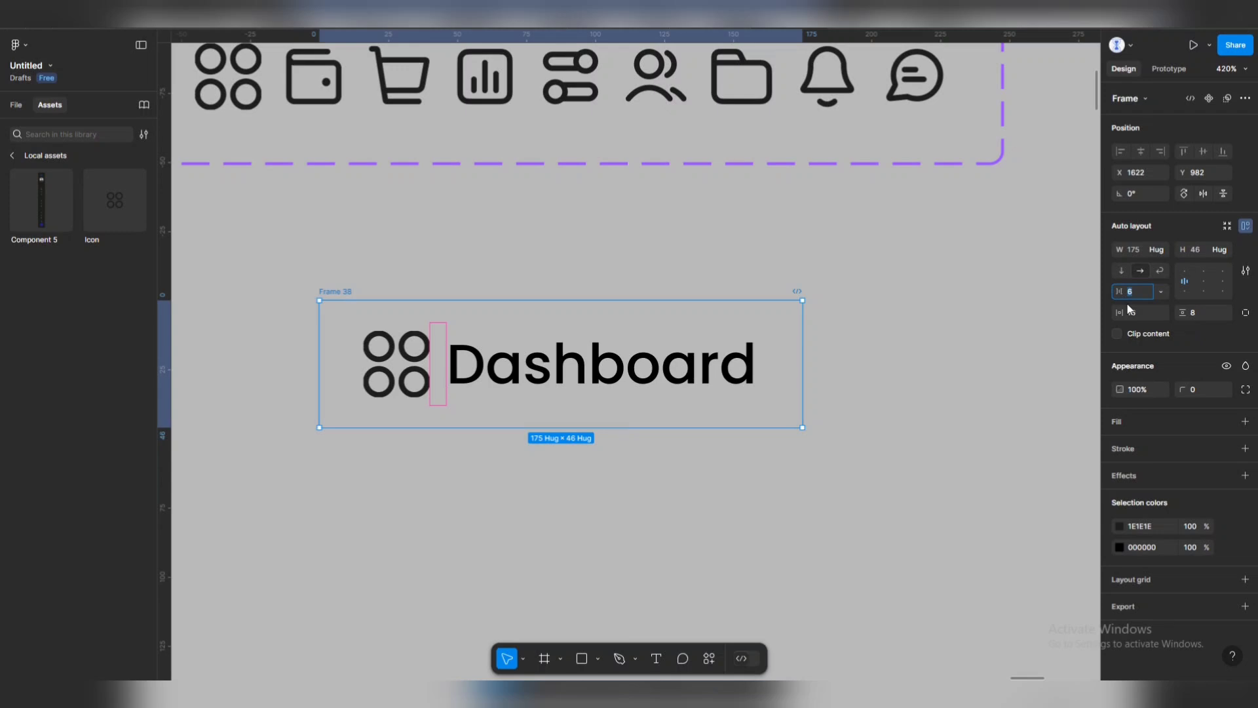
text(8)
key(Return)
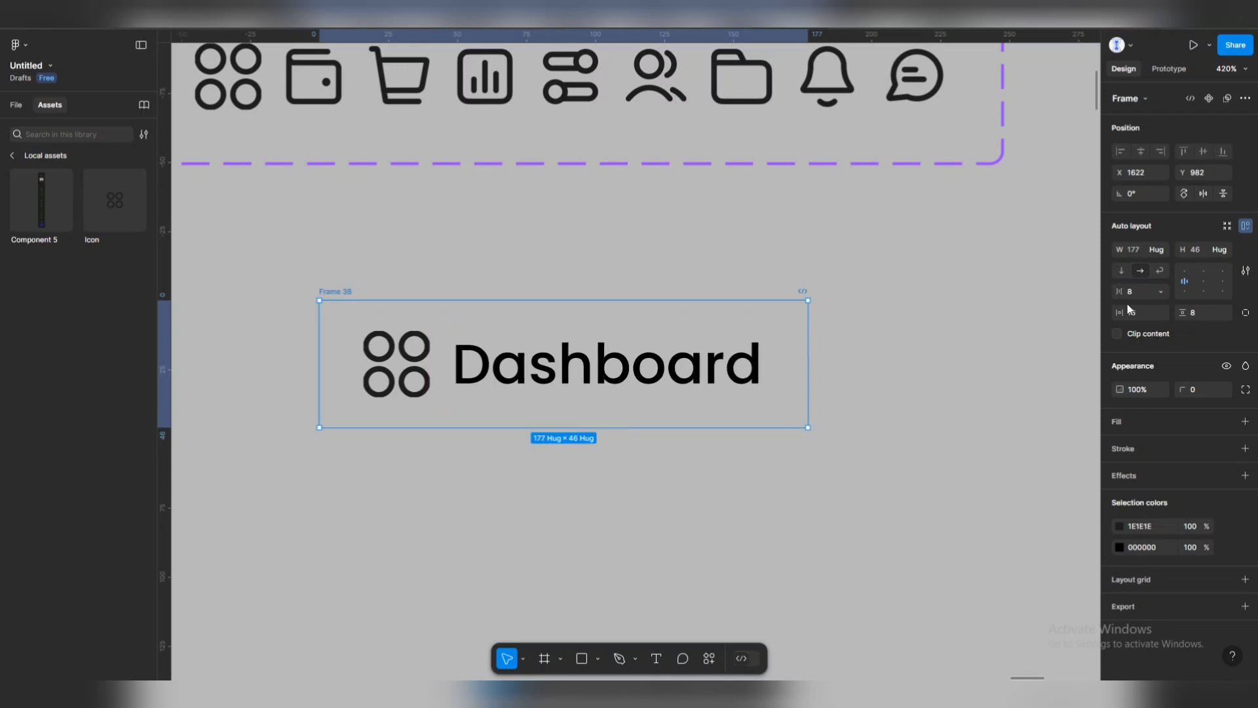
key(Escape)
Turn the Dashboard frame into a component with Ctrl+Alt+K.
click(335, 288)
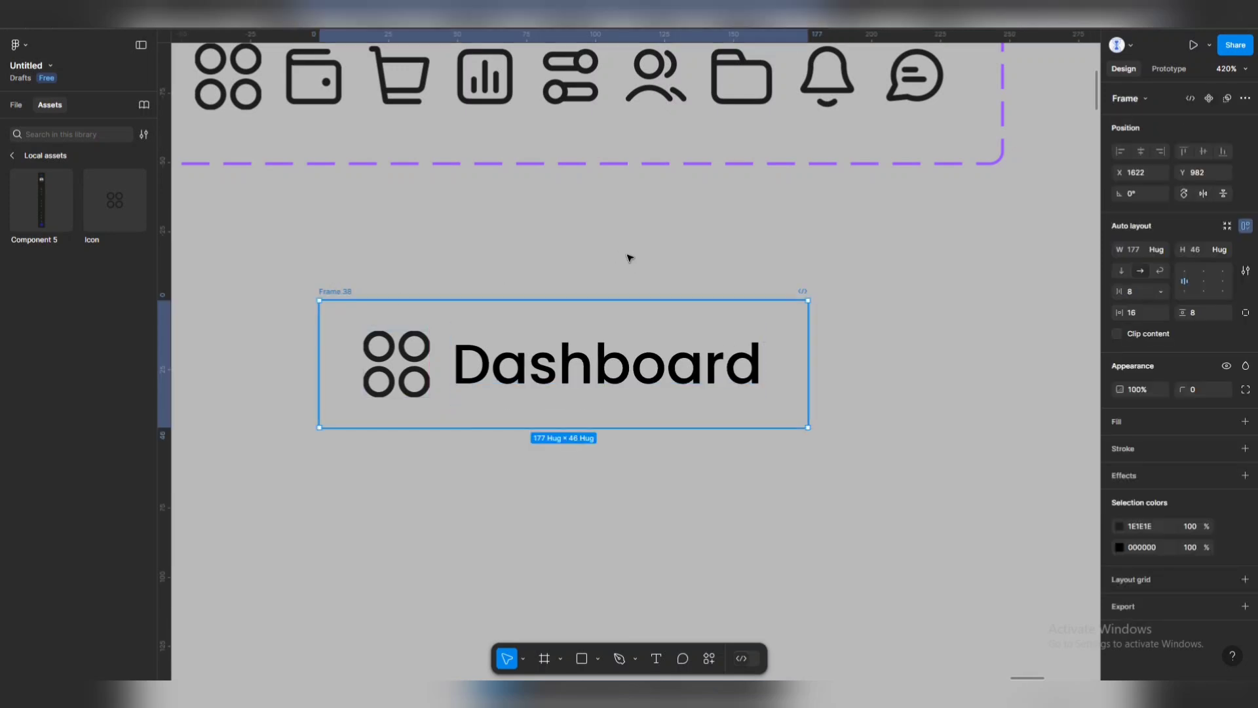
click(626, 256)
click(346, 290)
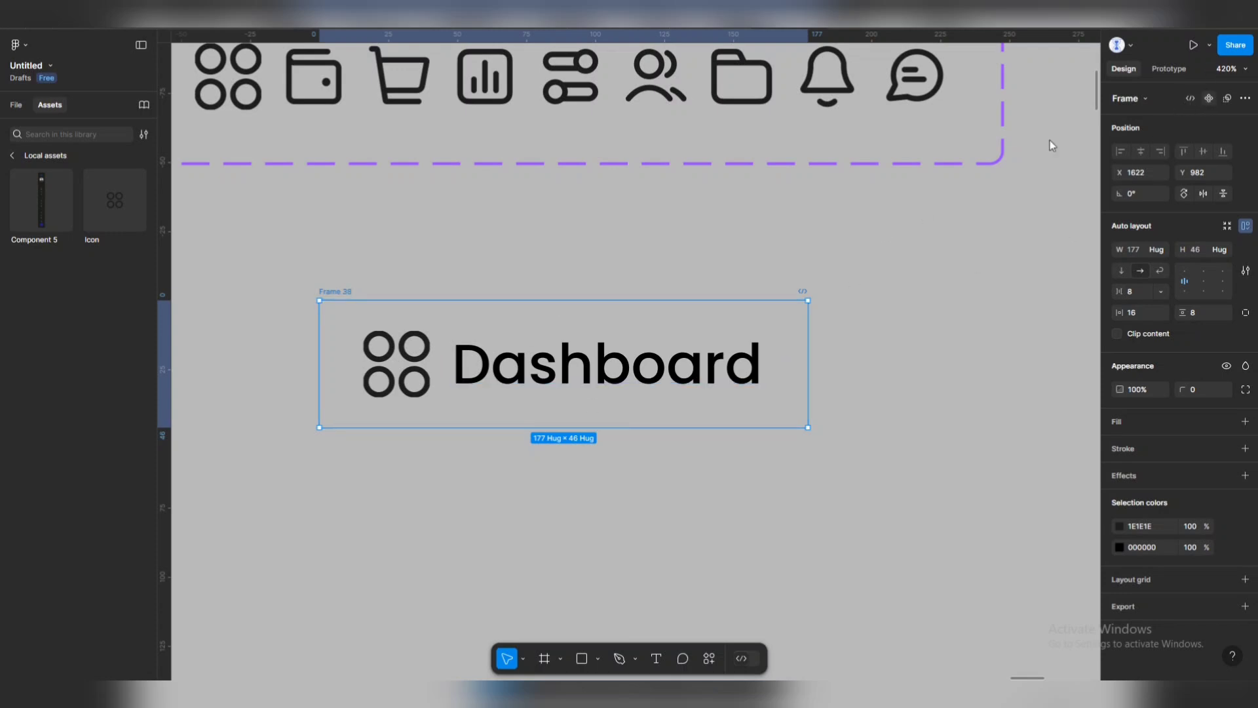
key(ctrl+alt+k)
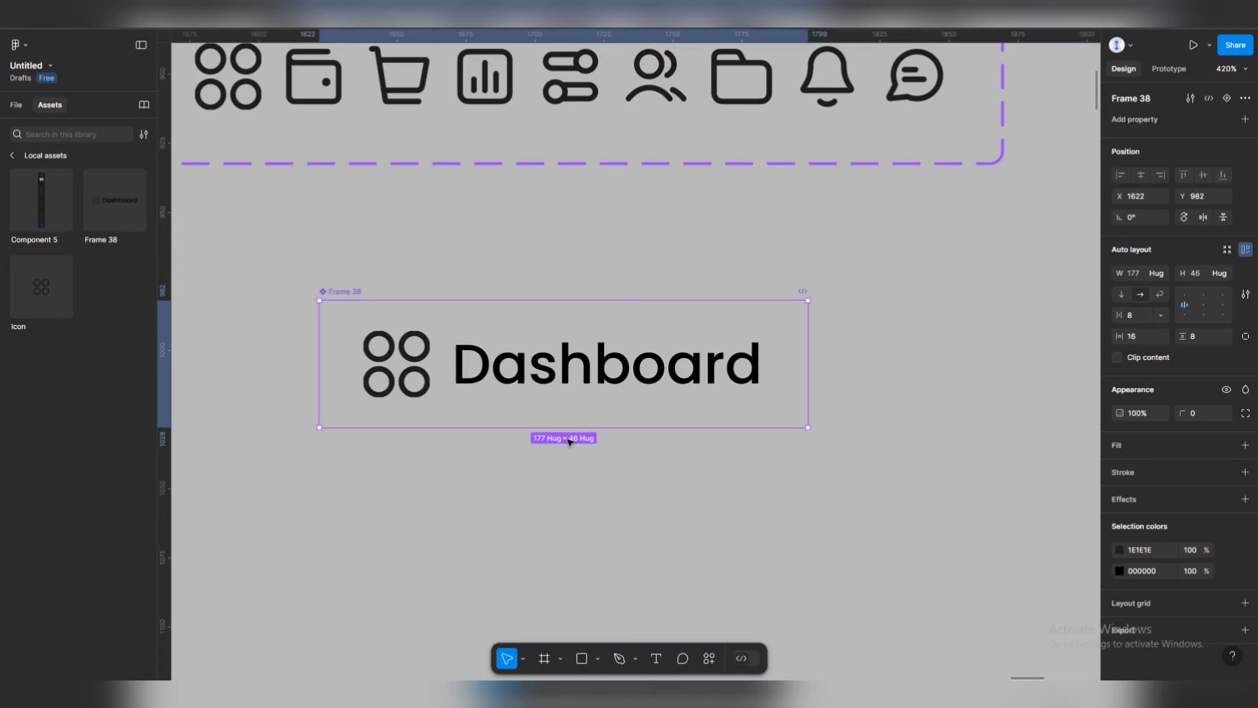
Add two more variants to the Dashboard component, making three stacked variants.
click(1228, 99)
scroll(656, 413, down, 5)
scroll(641, 420, down, 3)
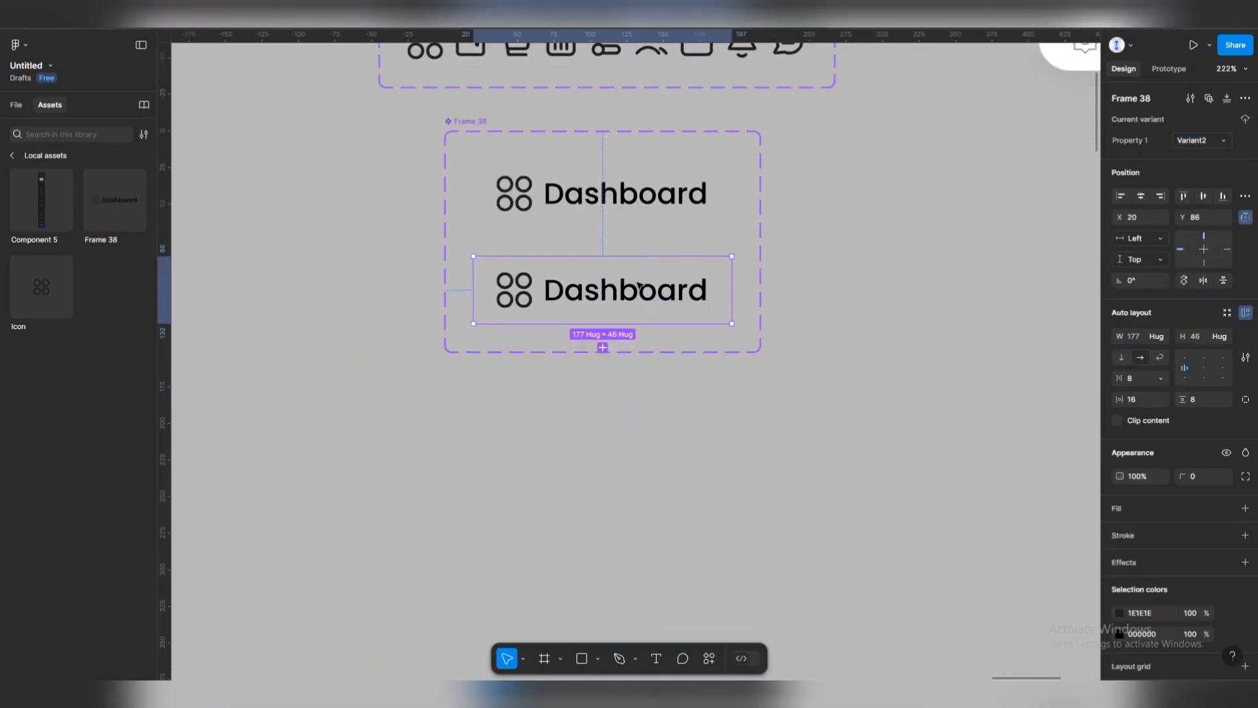
click(602, 348)
click(616, 193)
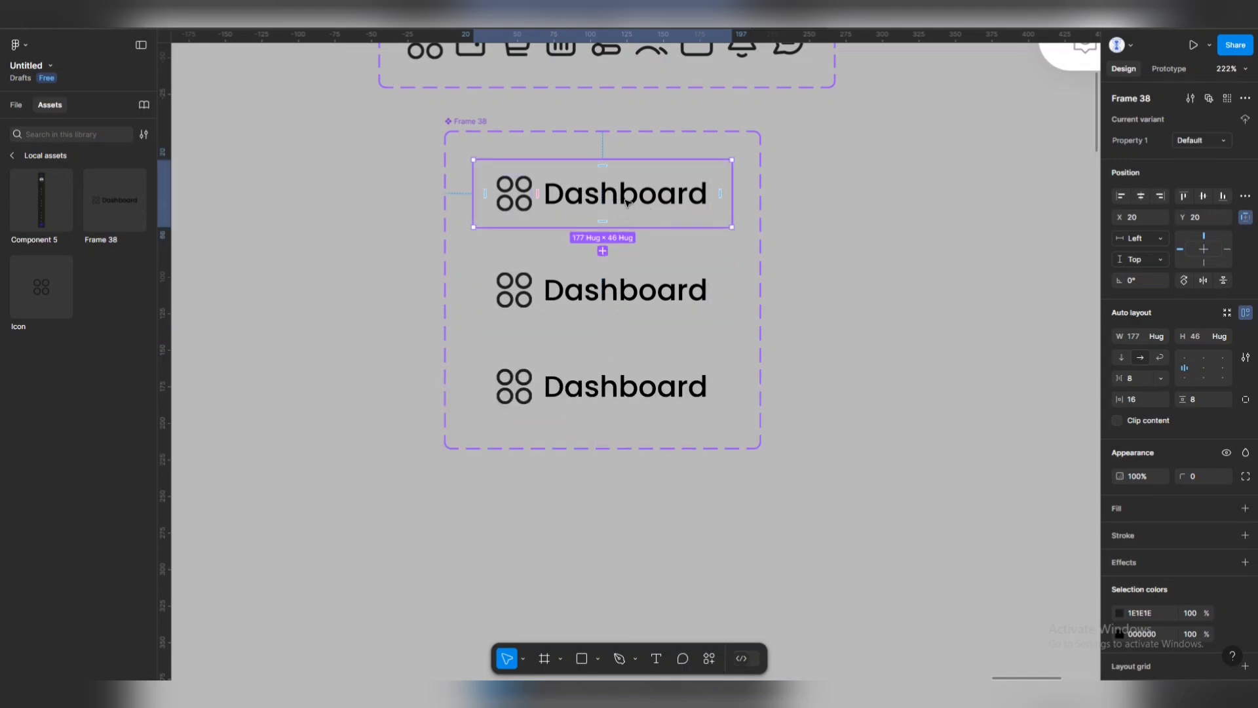
Rename the second and third variants' Property 1 values to Hover State and Active.
click(600, 295)
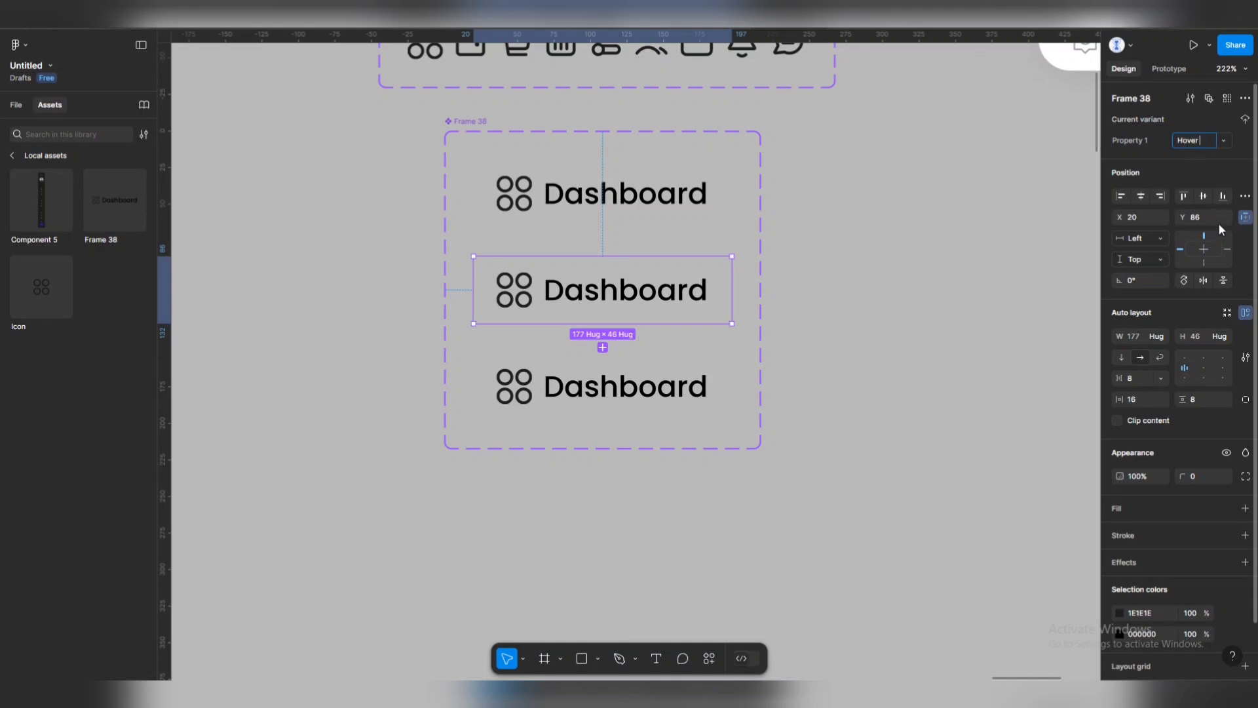
text(State)
click(686, 412)
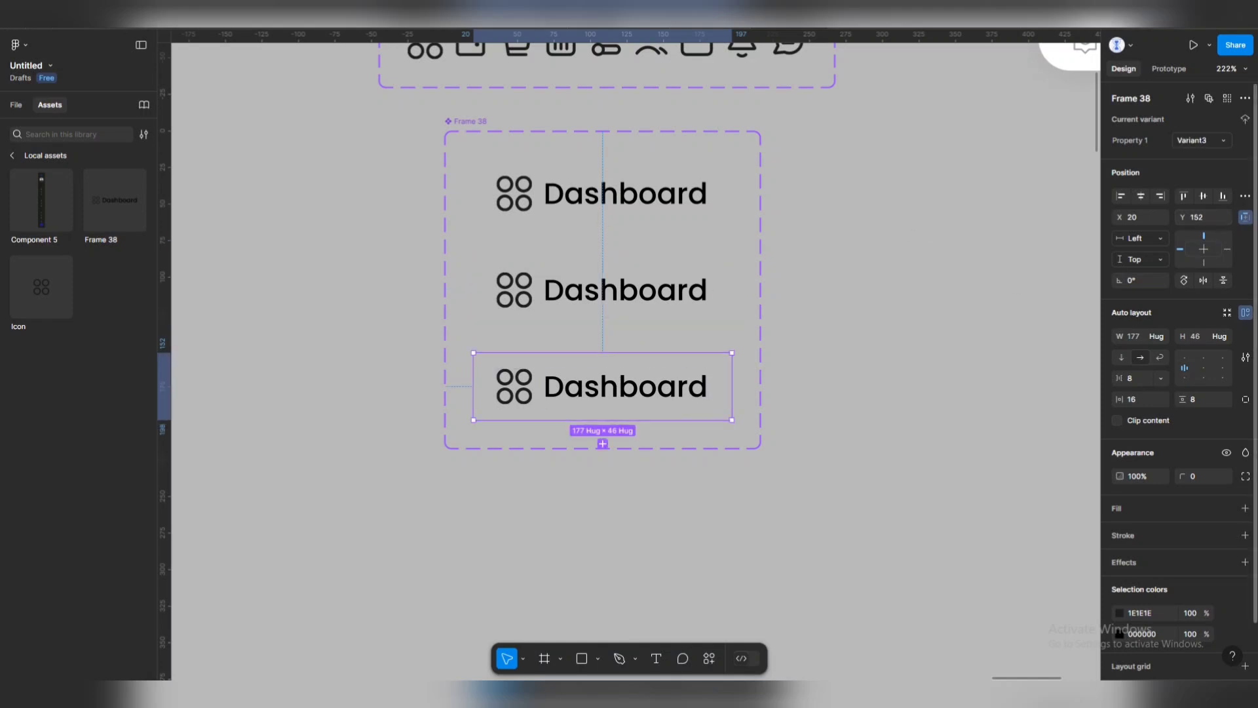
click(1189, 139)
text(Active)
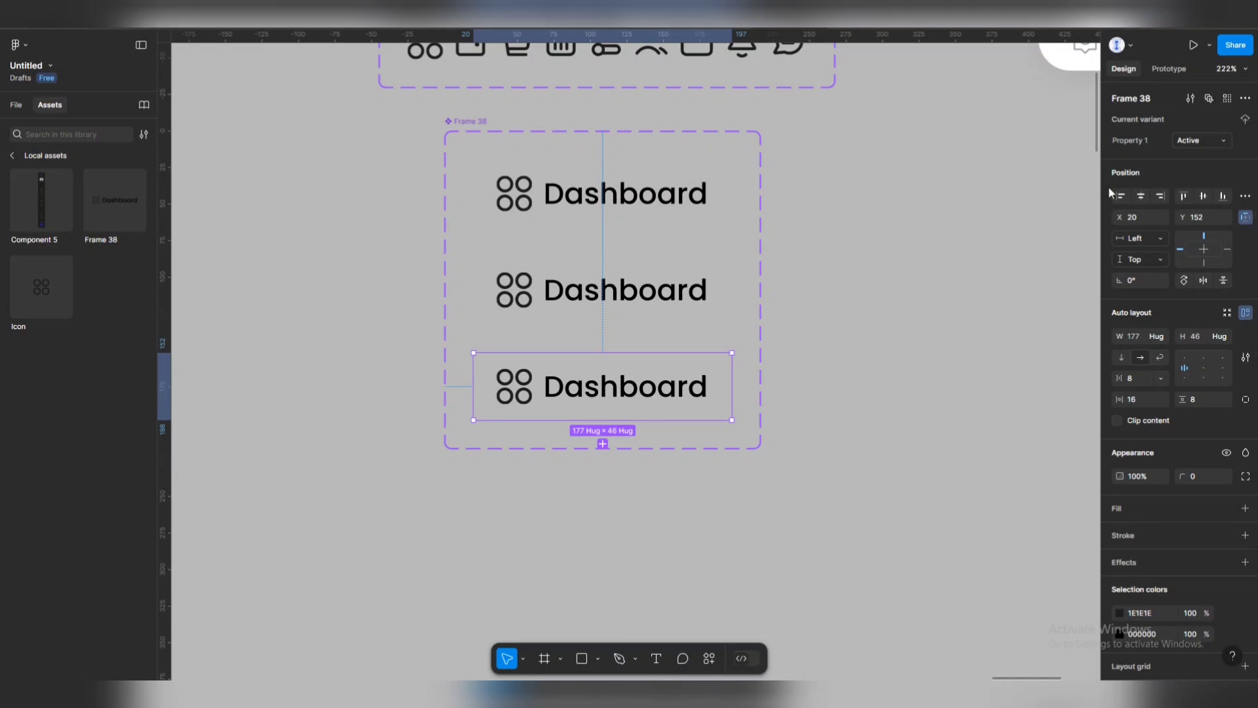
click(932, 348)
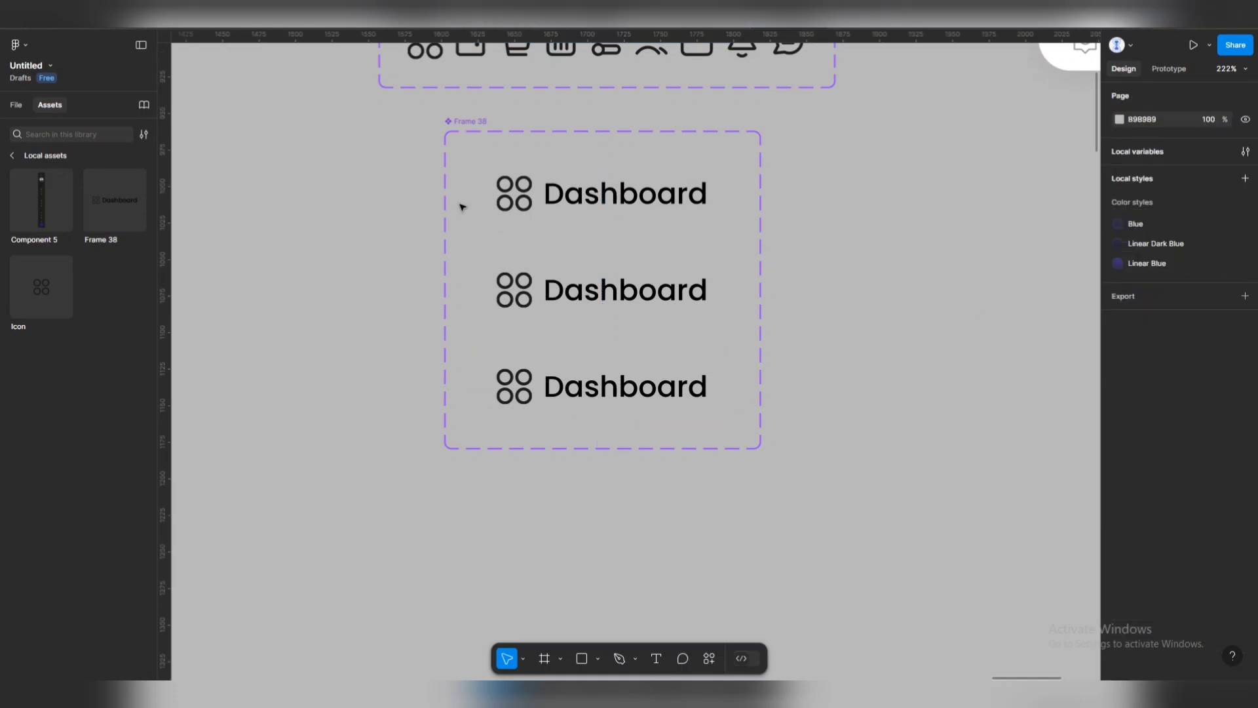
Give the Hover State variant a light blue E5F3FF fill and add a white fill to Active.
click(623, 286)
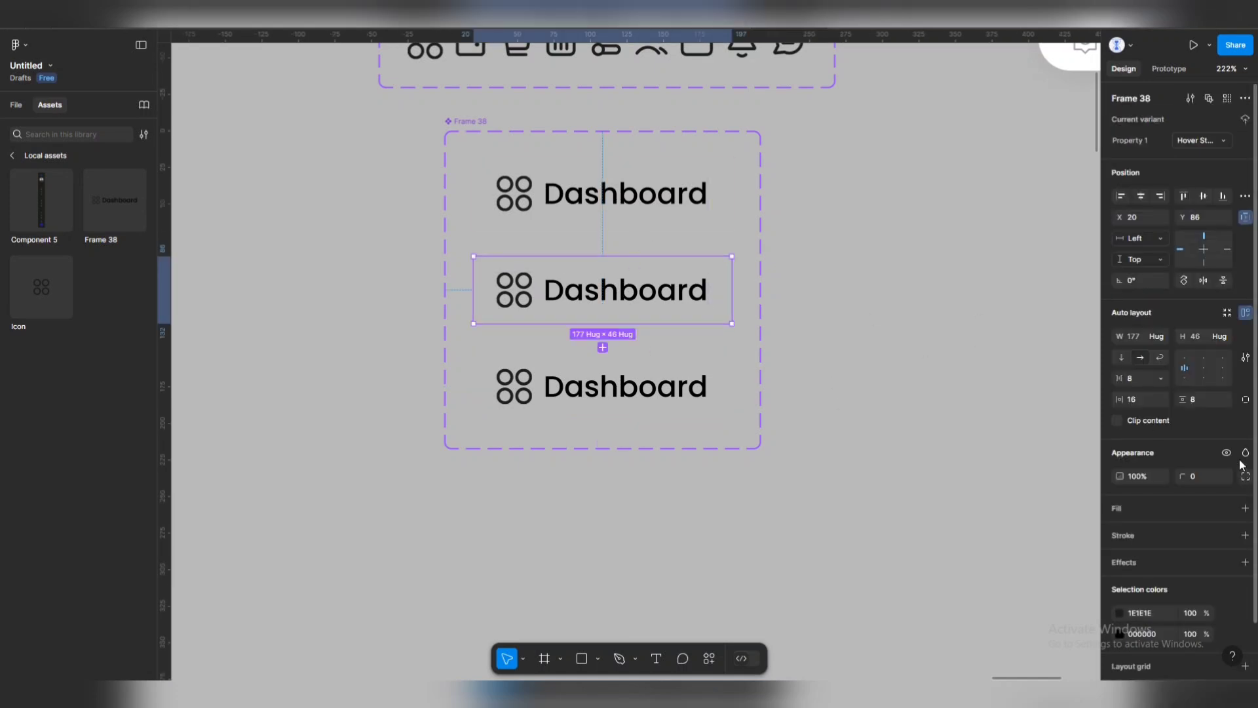
click(1250, 509)
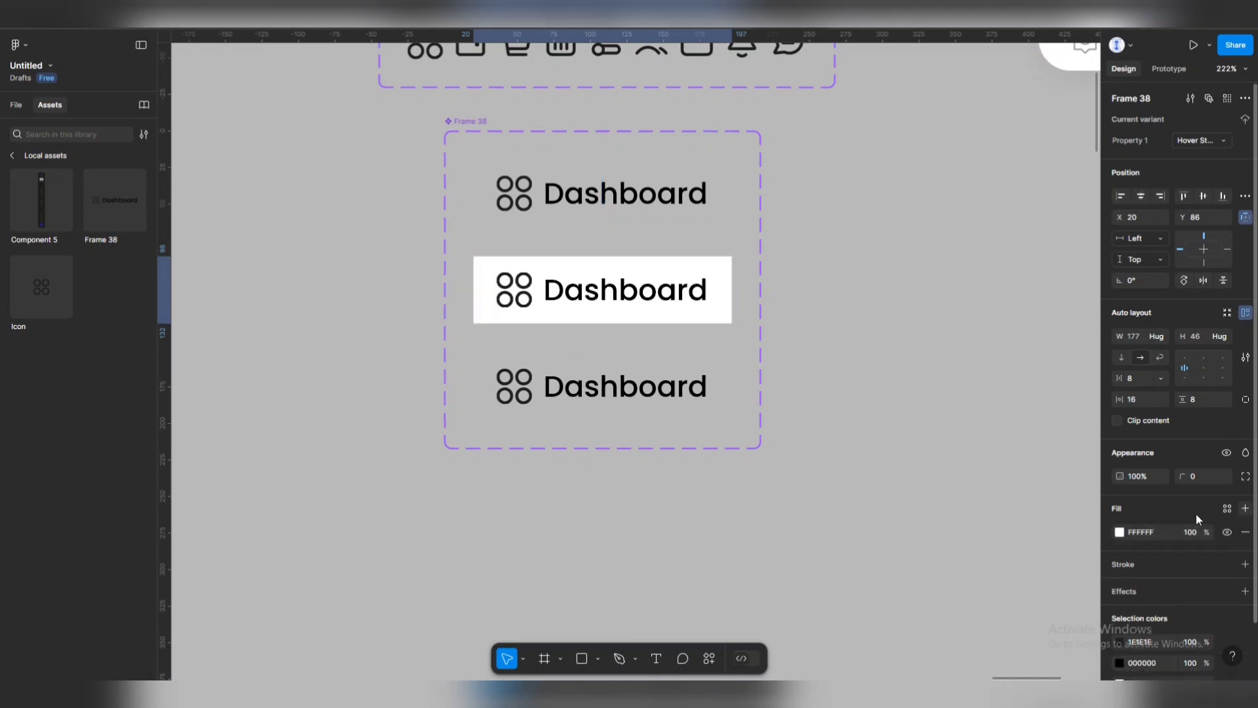
click(1120, 532)
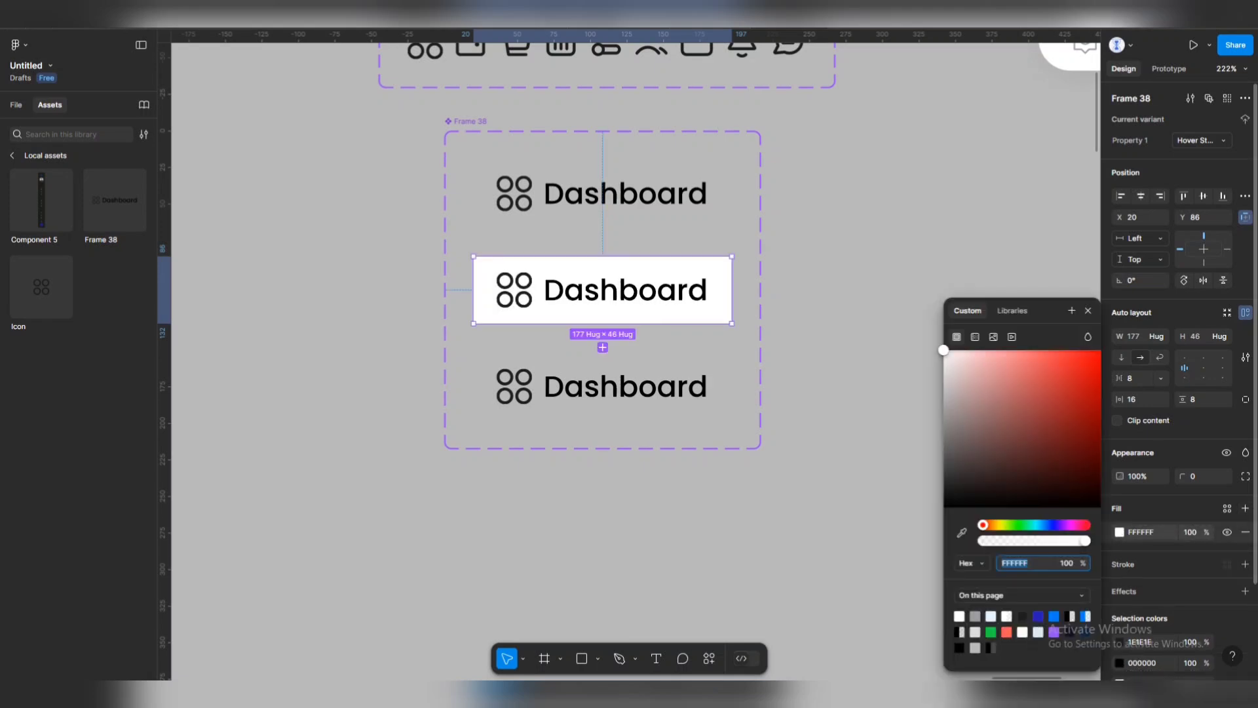
click(991, 616)
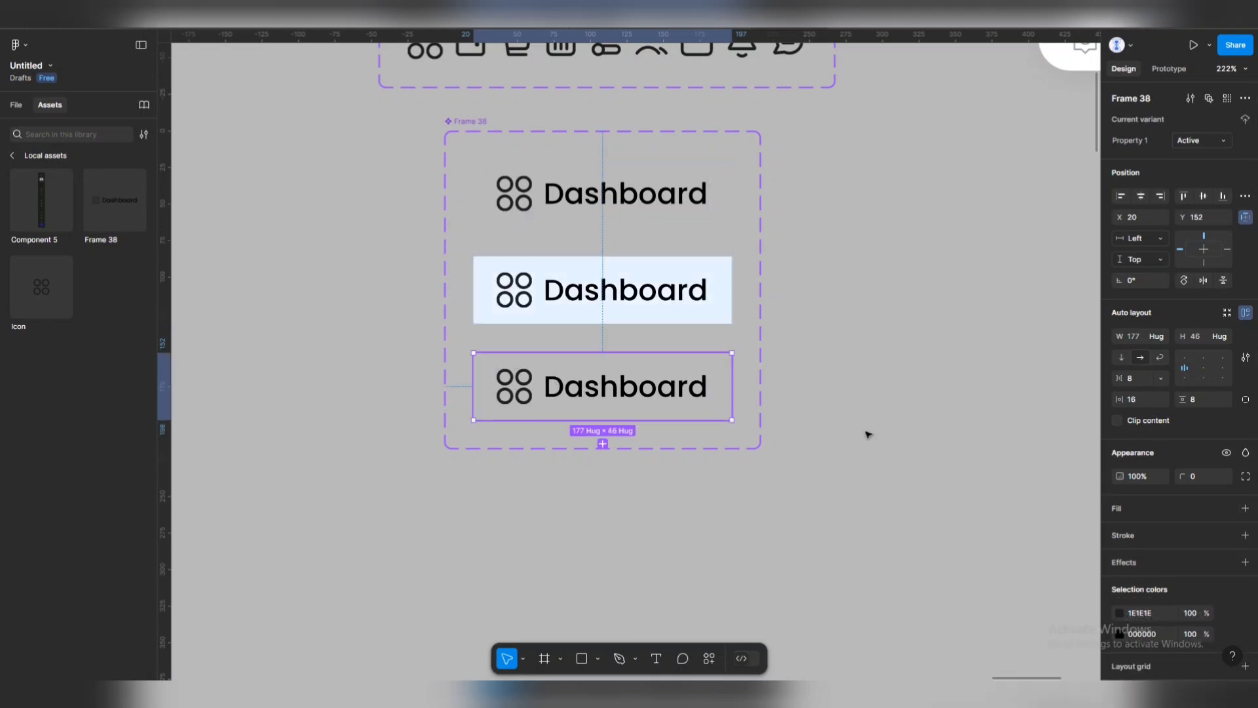
click(559, 397)
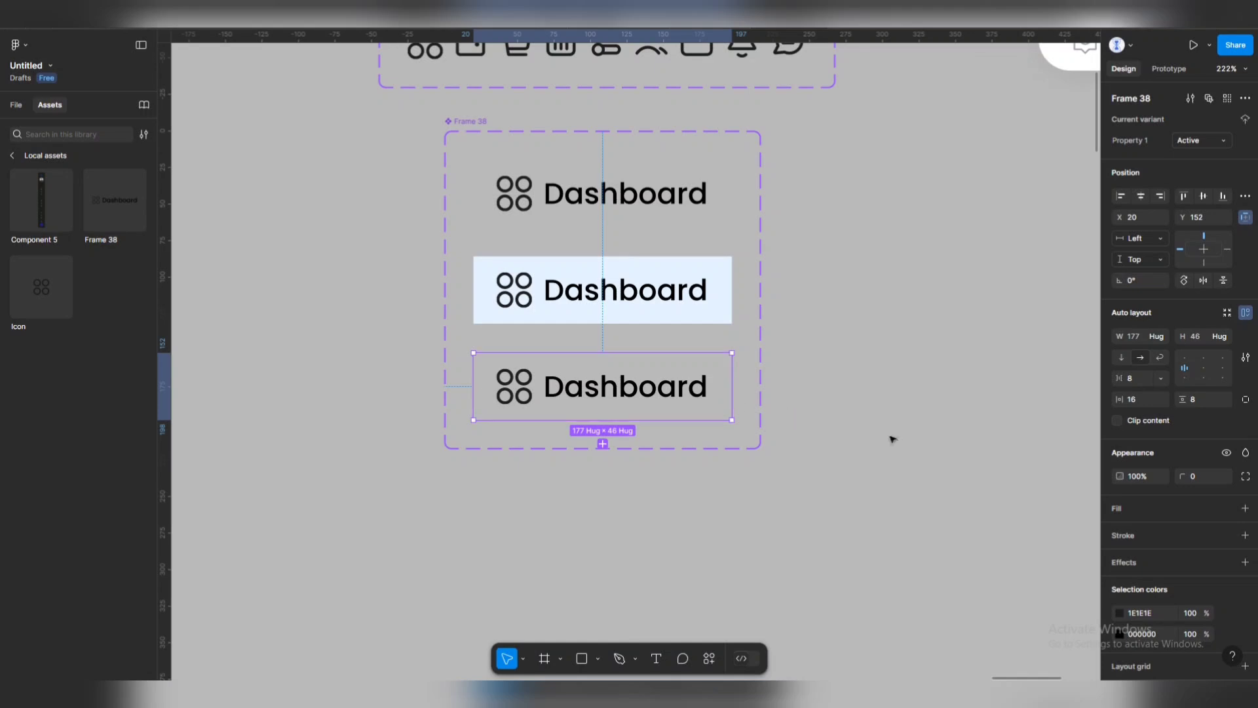
click(1245, 508)
Fill the Active variant with 0080FC blue and make its label and icon light E5F3FF.
click(1120, 532)
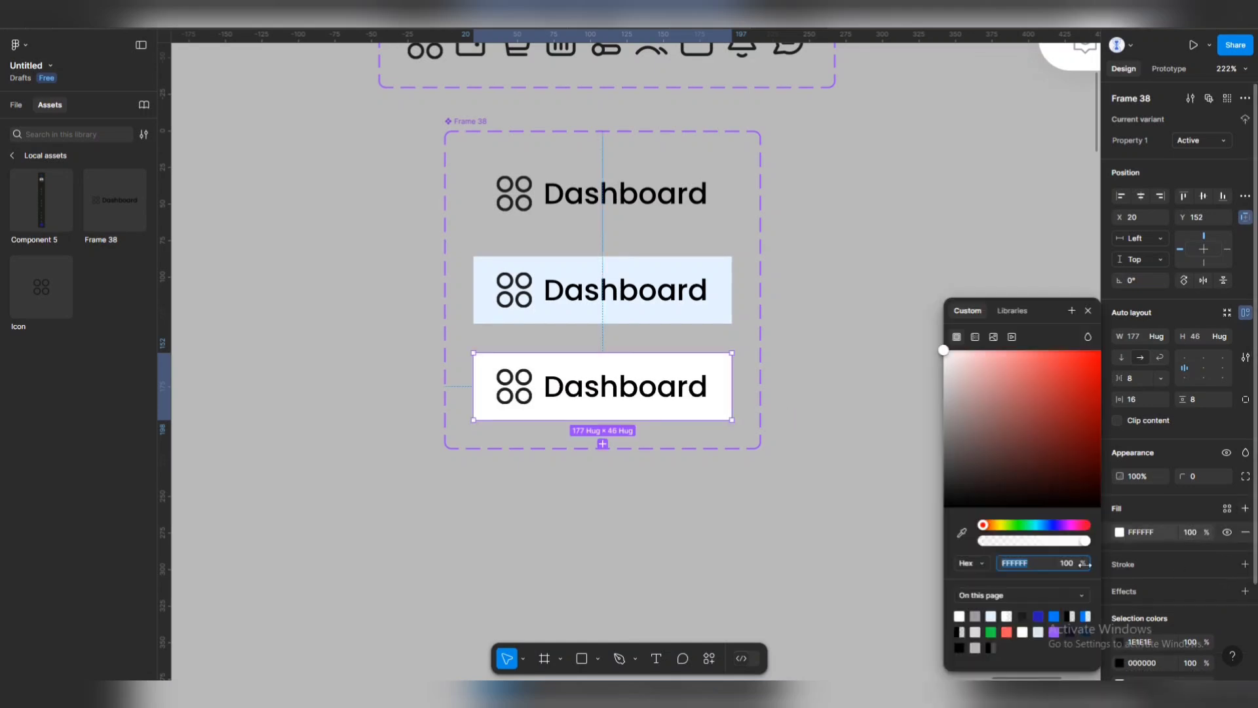
click(1055, 615)
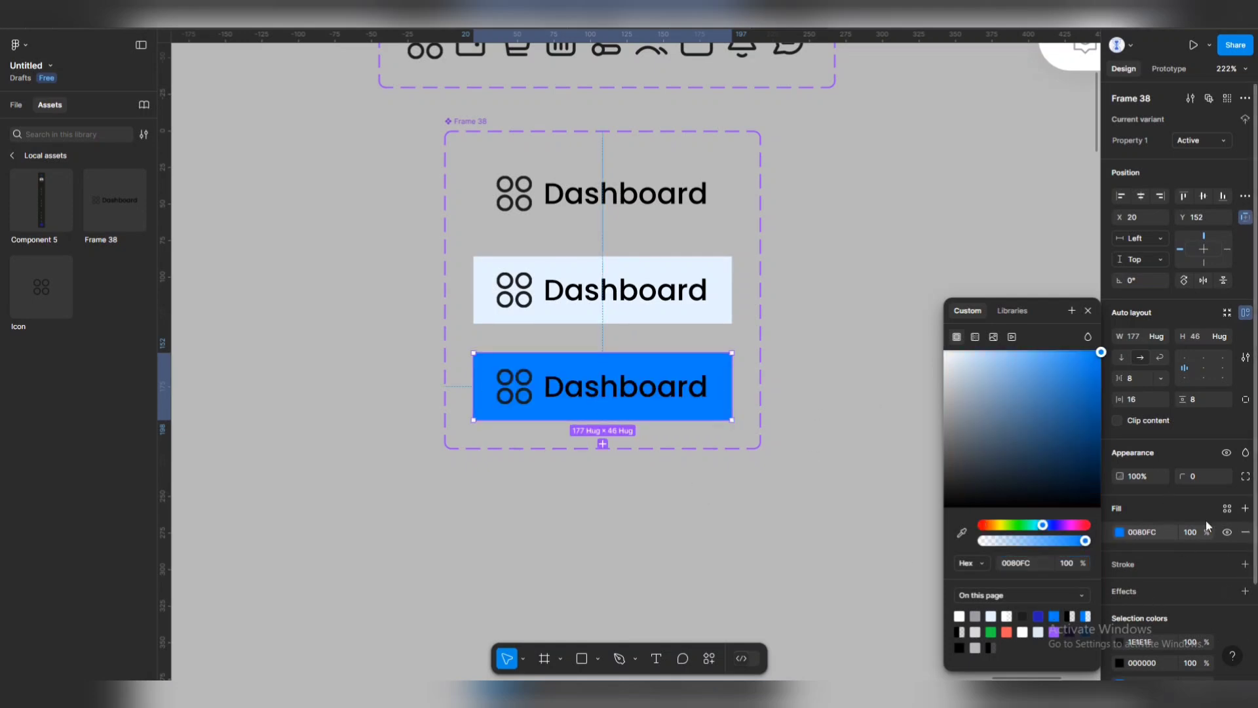
click(1193, 554)
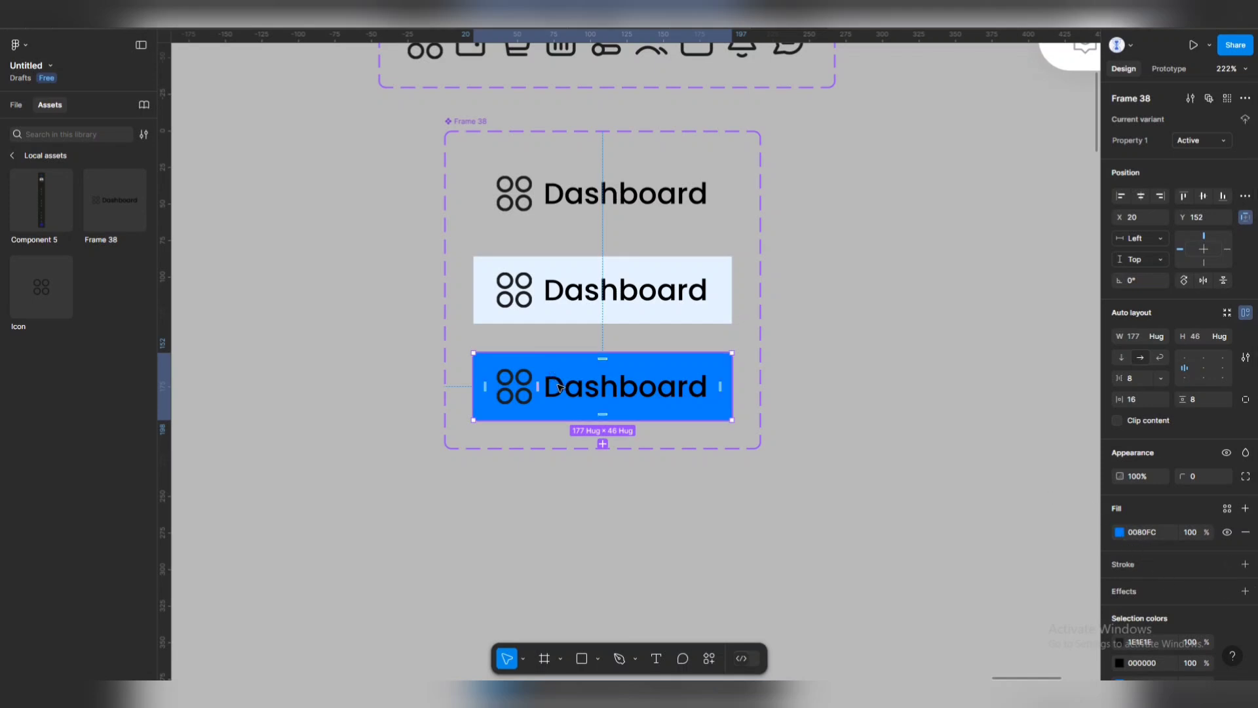
scroll(1138, 588, down, 2)
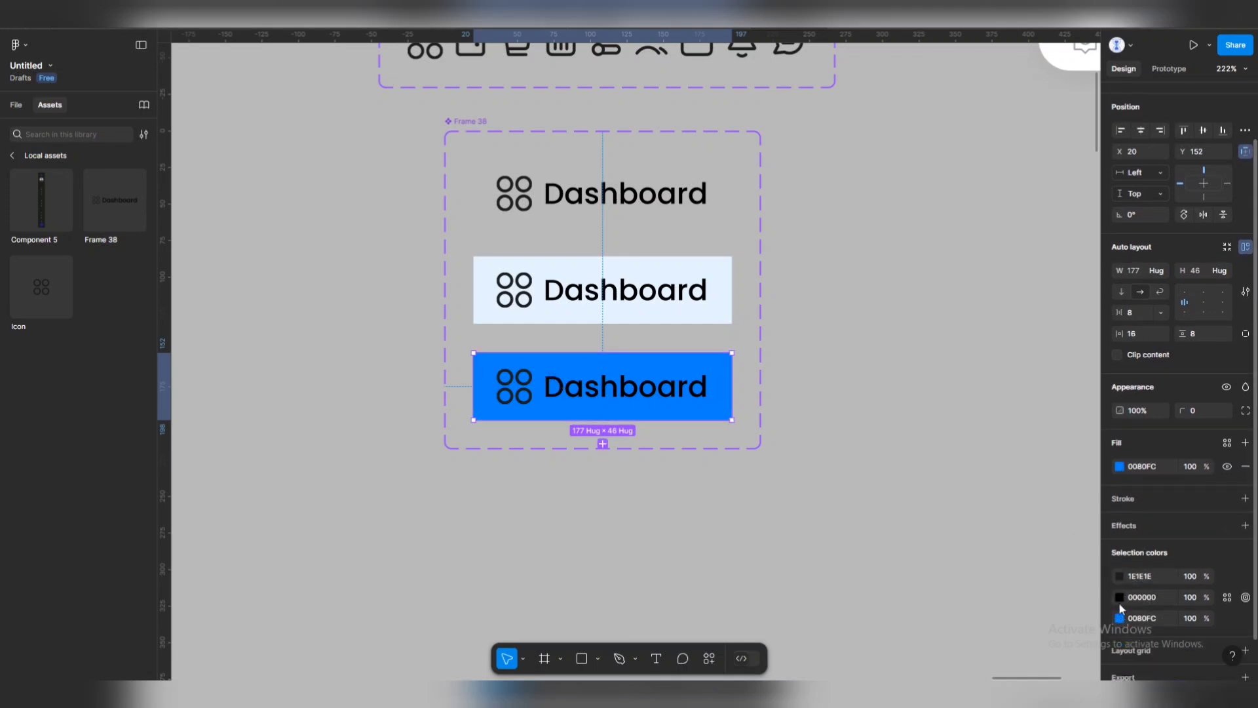
click(1120, 597)
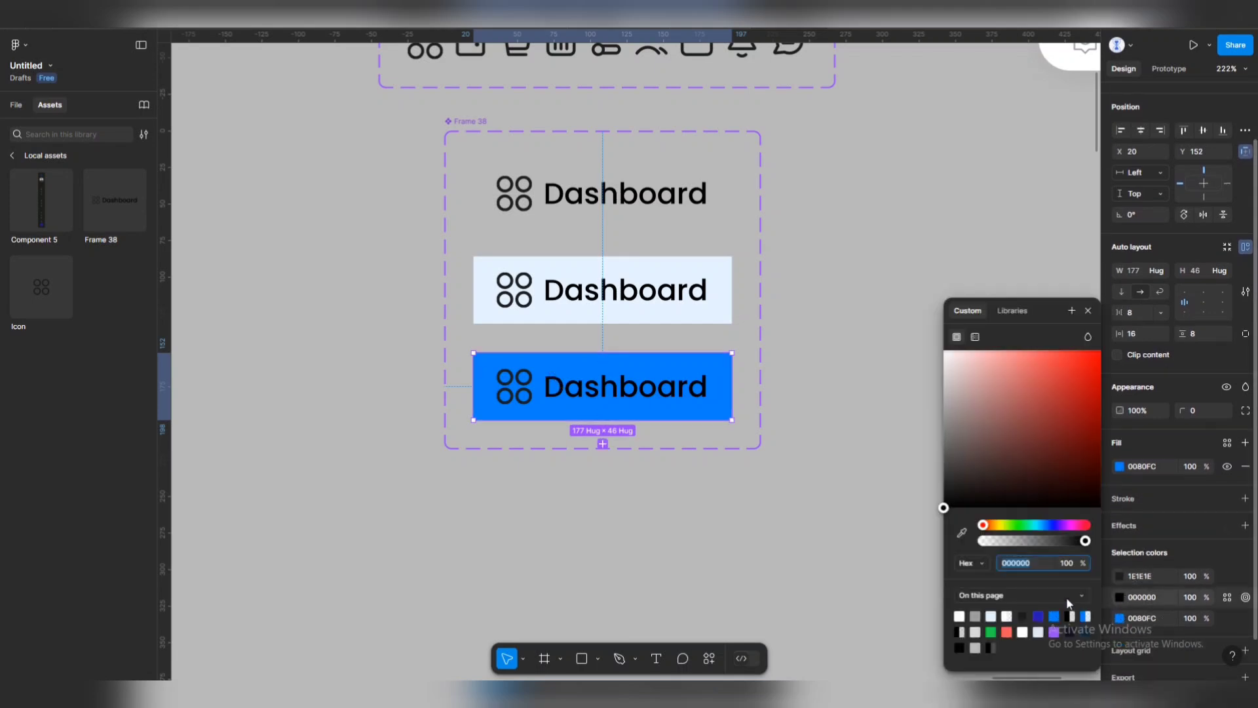
click(991, 616)
click(1120, 576)
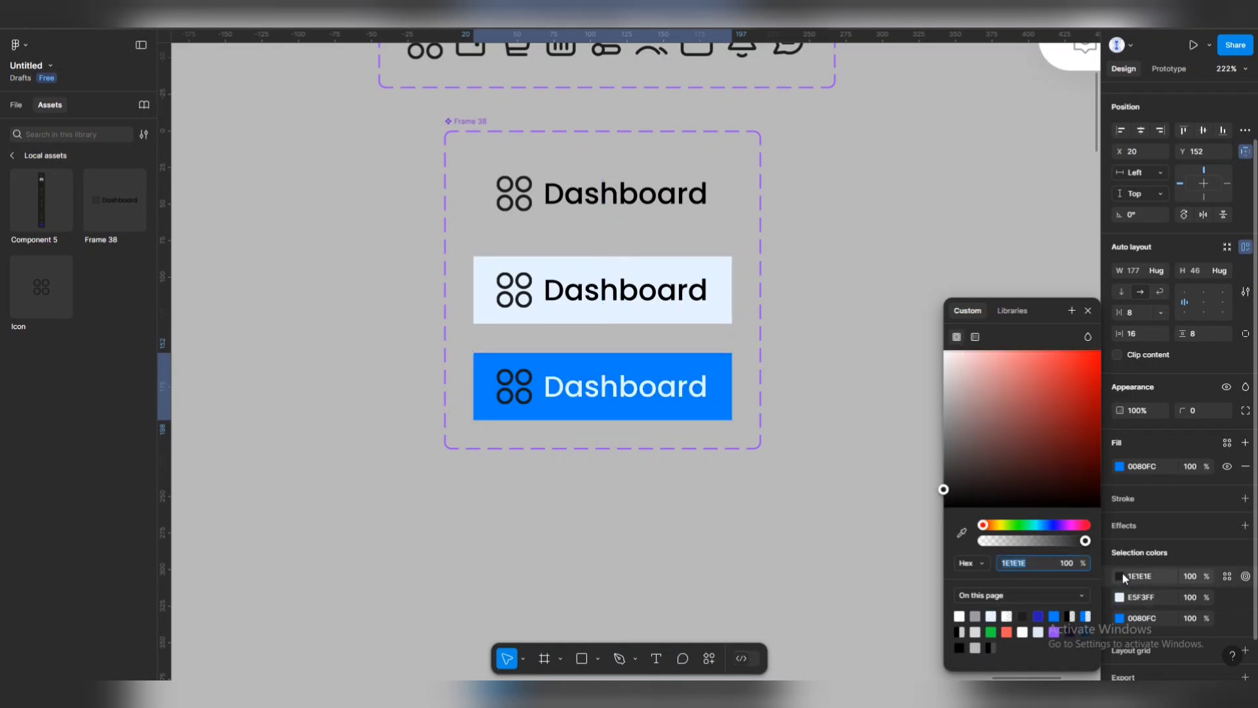
Color the Hover State variant's label and icon 0080FC blue, then select Default for prototyping.
click(564, 216)
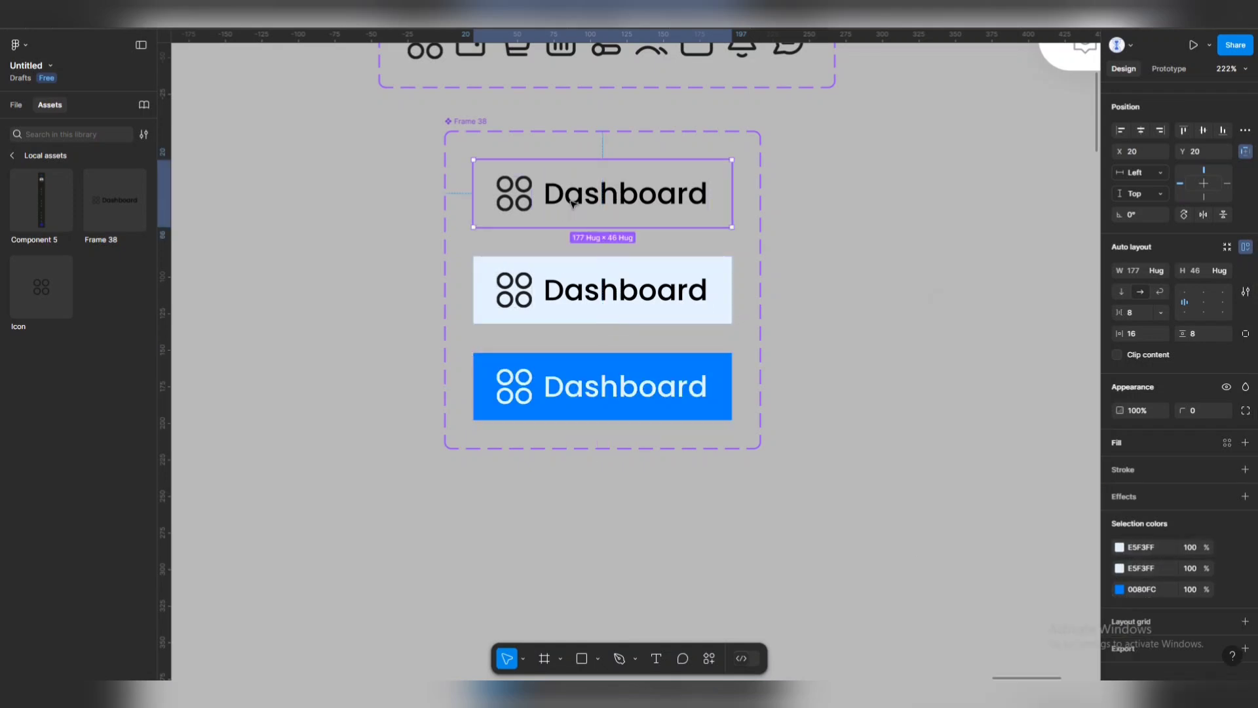
click(575, 302)
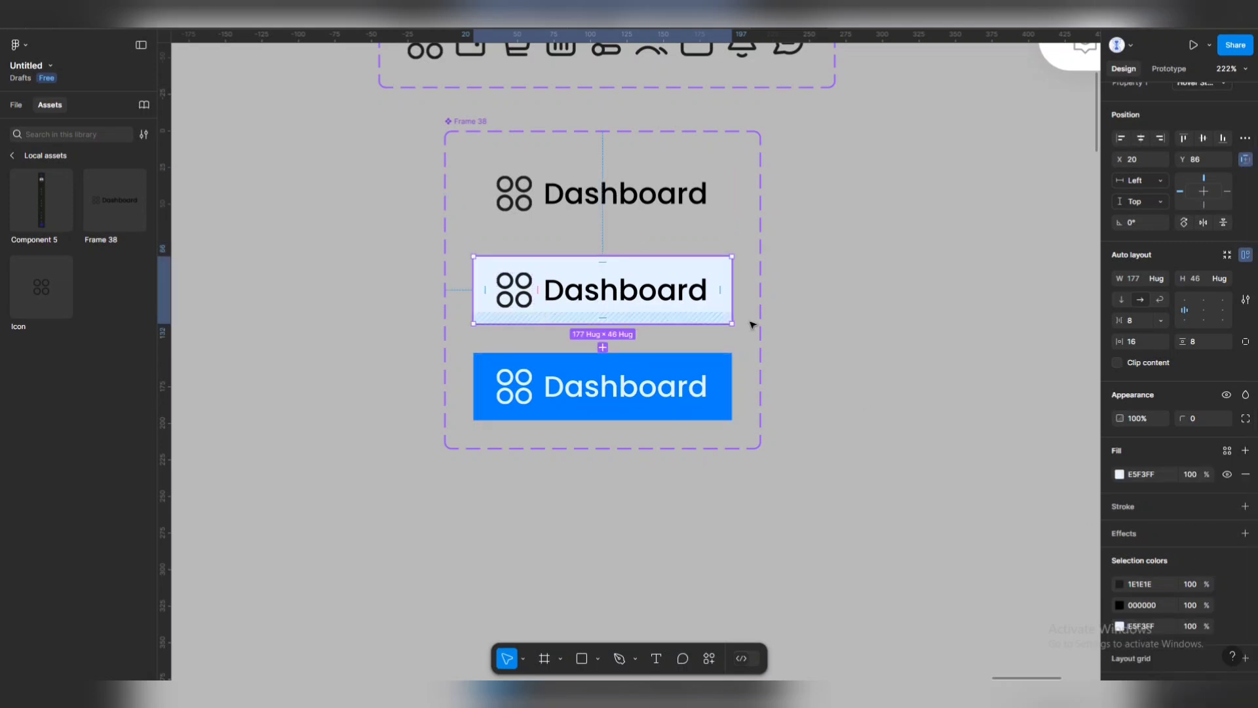
click(1120, 604)
click(1054, 616)
click(1121, 583)
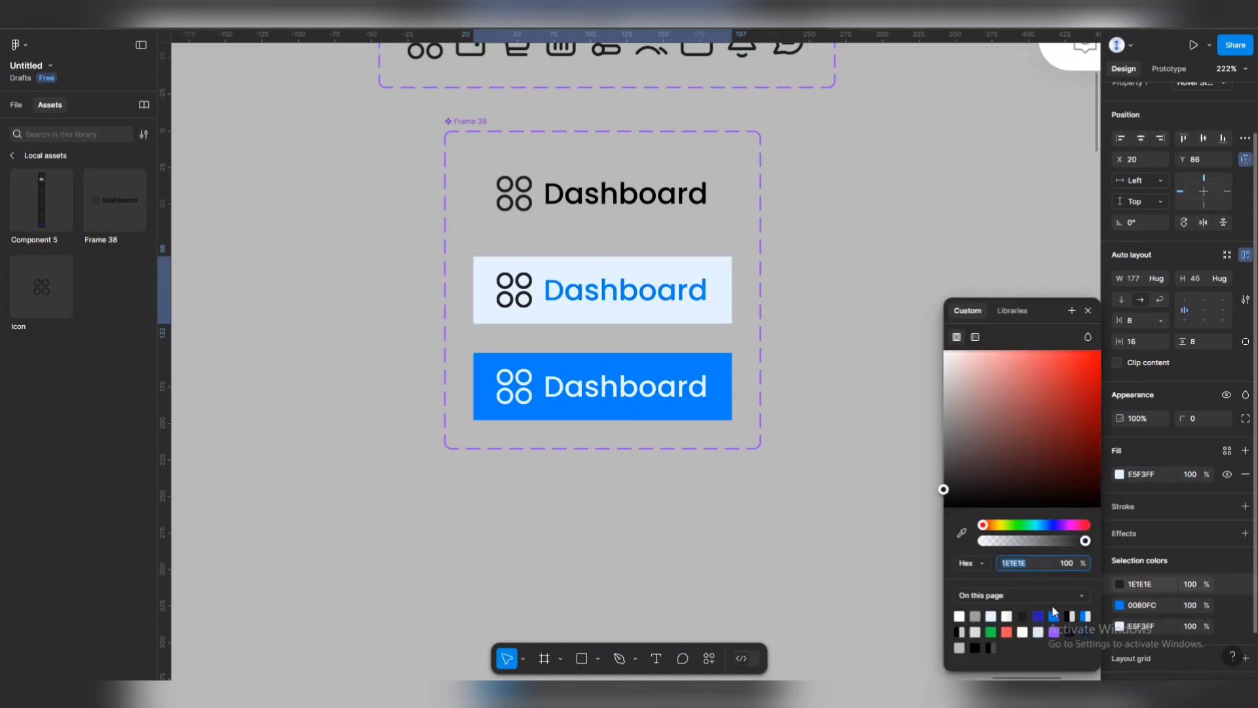
click(1054, 616)
click(867, 391)
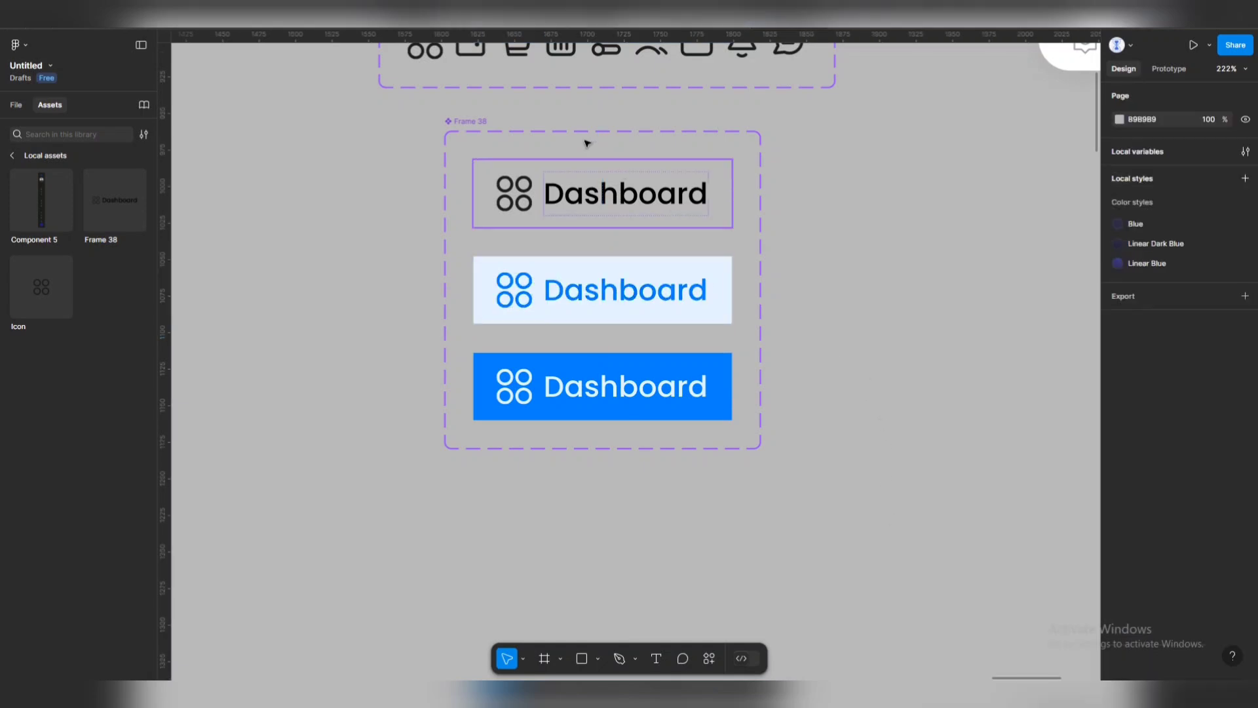
click(606, 162)
click(1169, 69)
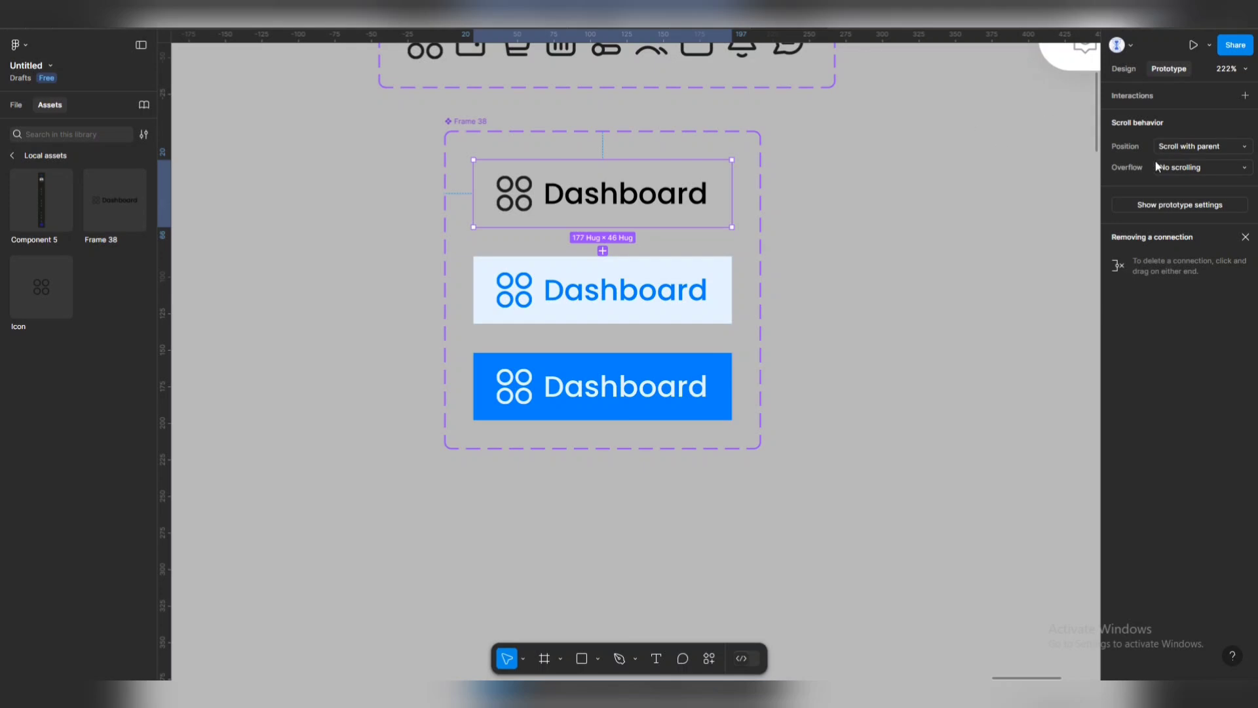
Link Default to Hover State on hover with Smart animate, Ease out, 200ms.
scroll(603, 223, up, 3)
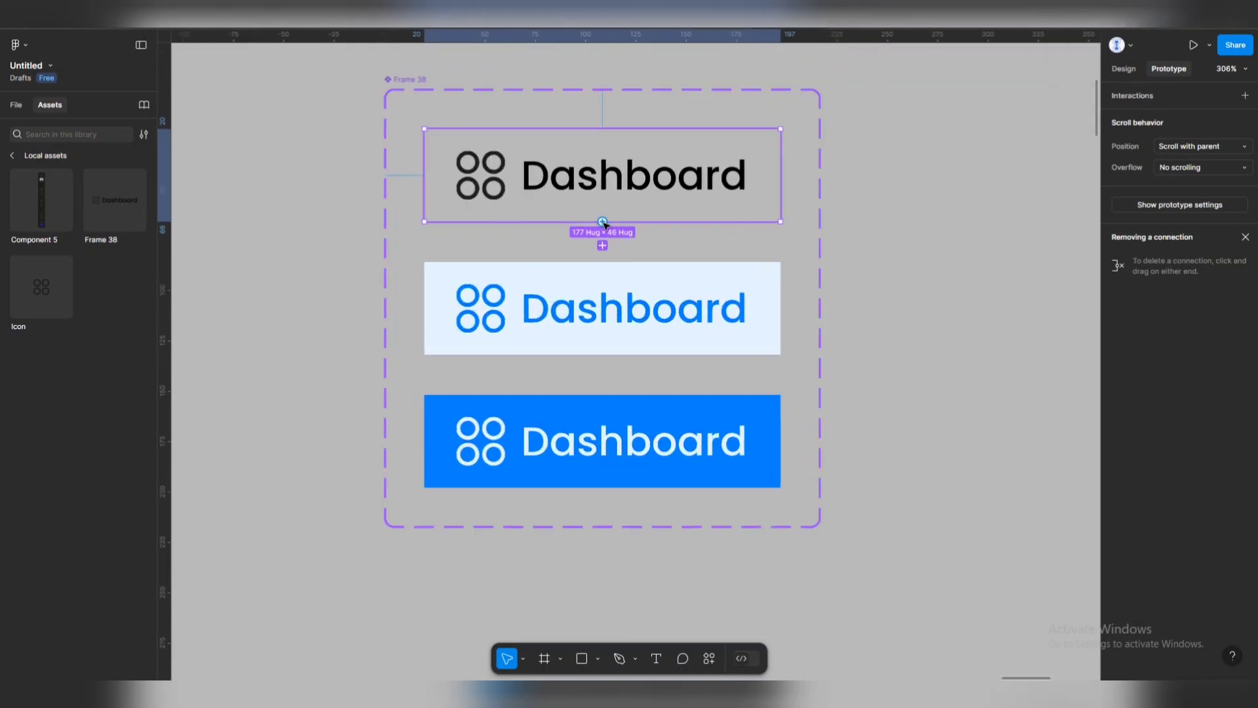
drag(607, 224, 605, 274)
click(639, 324)
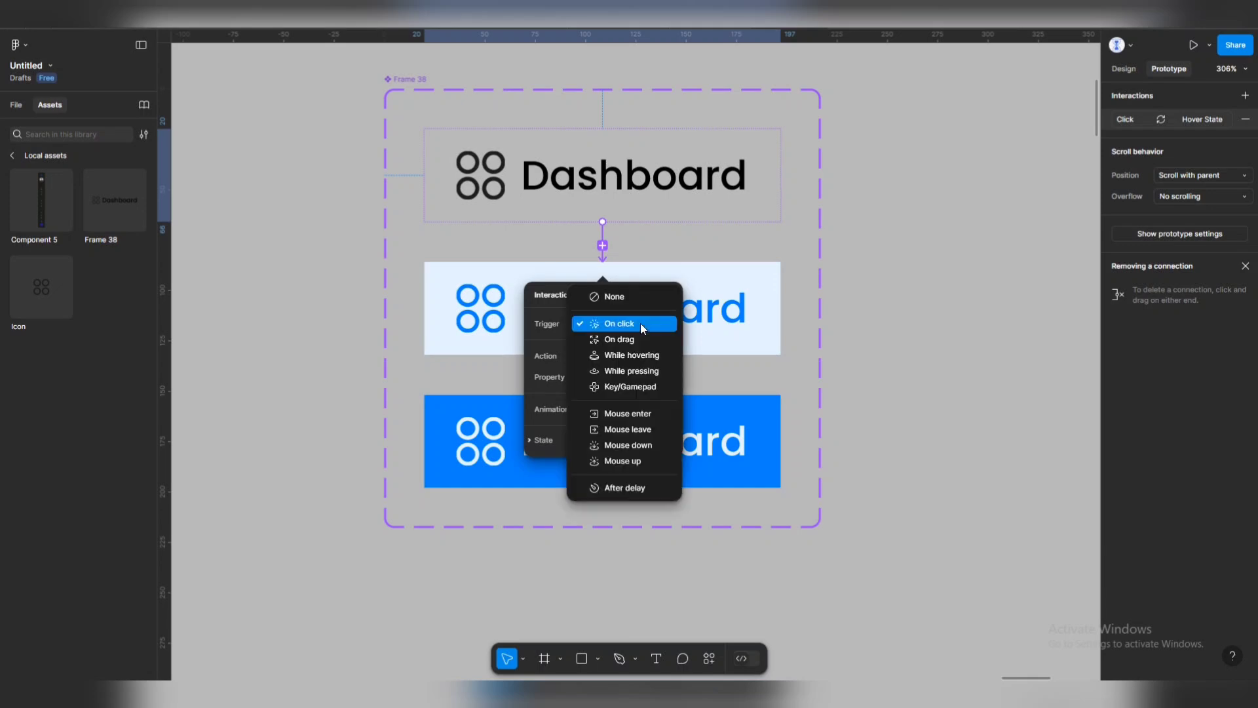
click(636, 357)
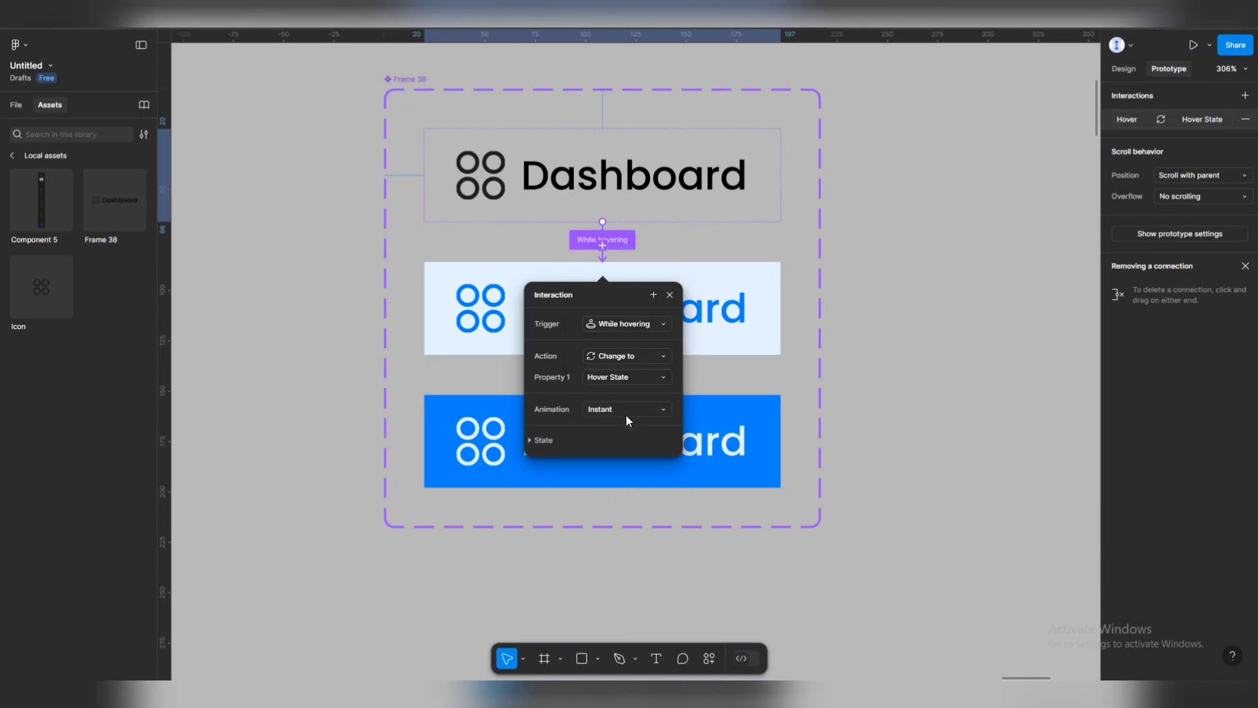
click(627, 410)
click(617, 437)
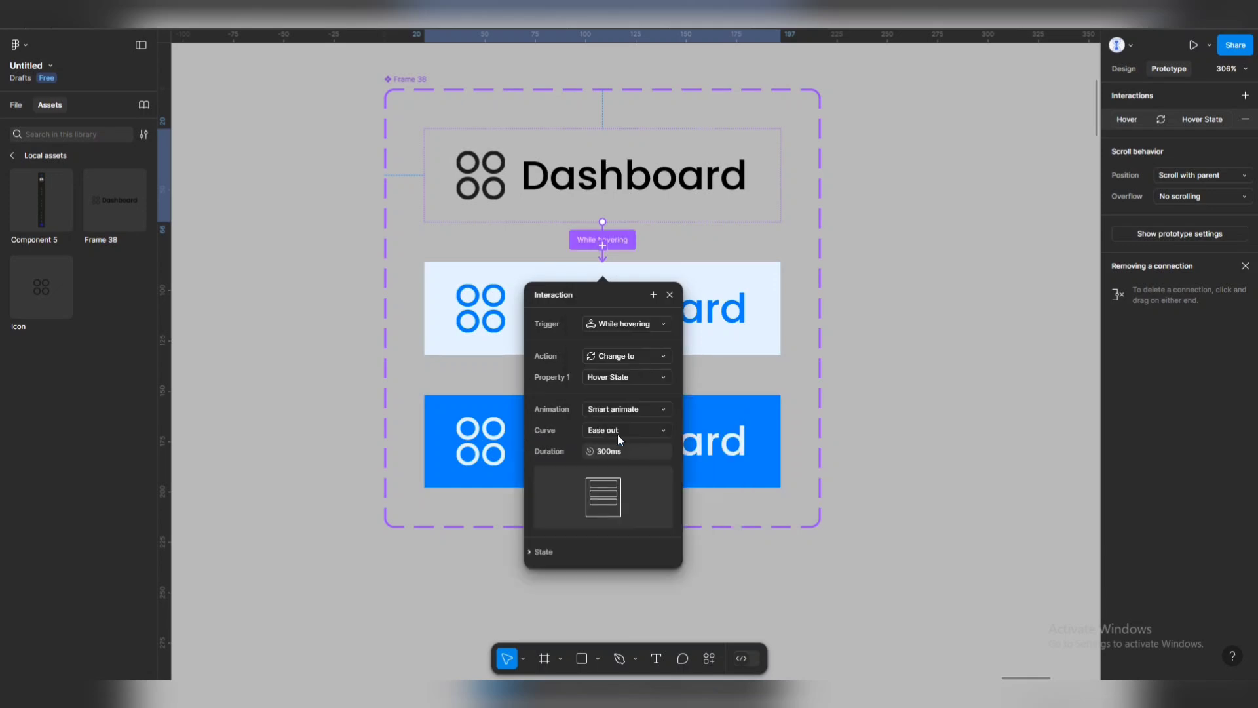
click(612, 451)
text(200)
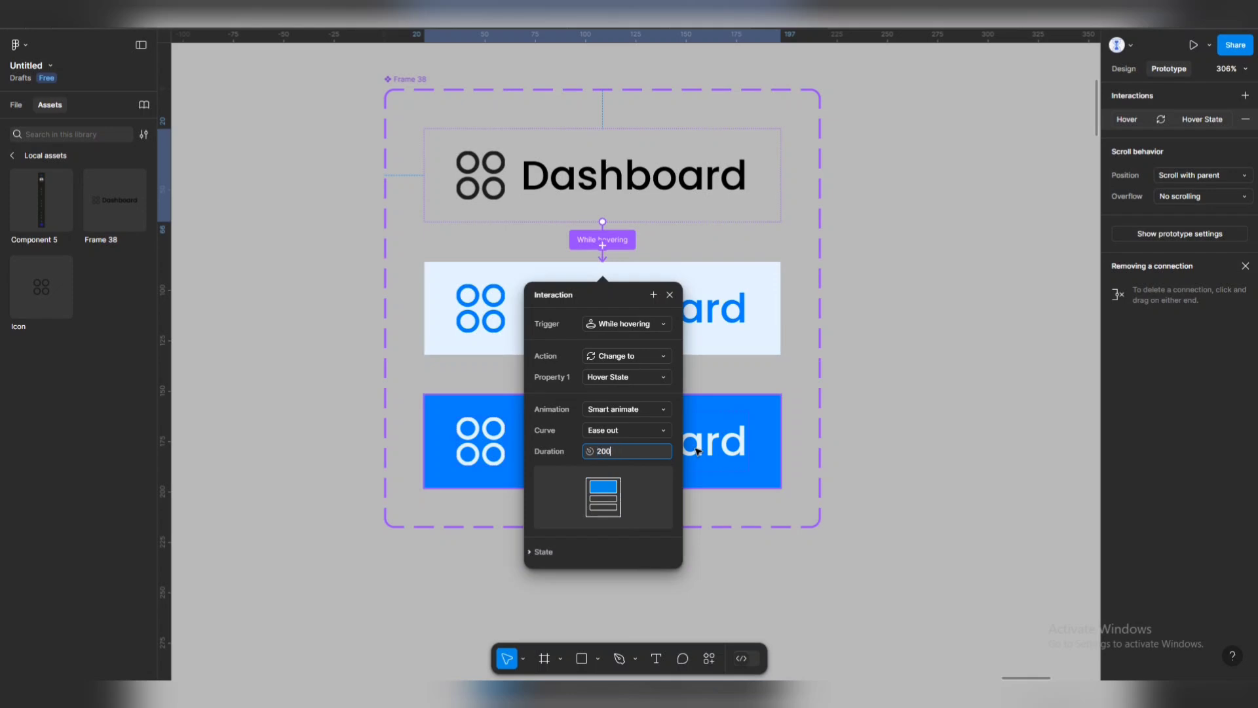
key(Return)
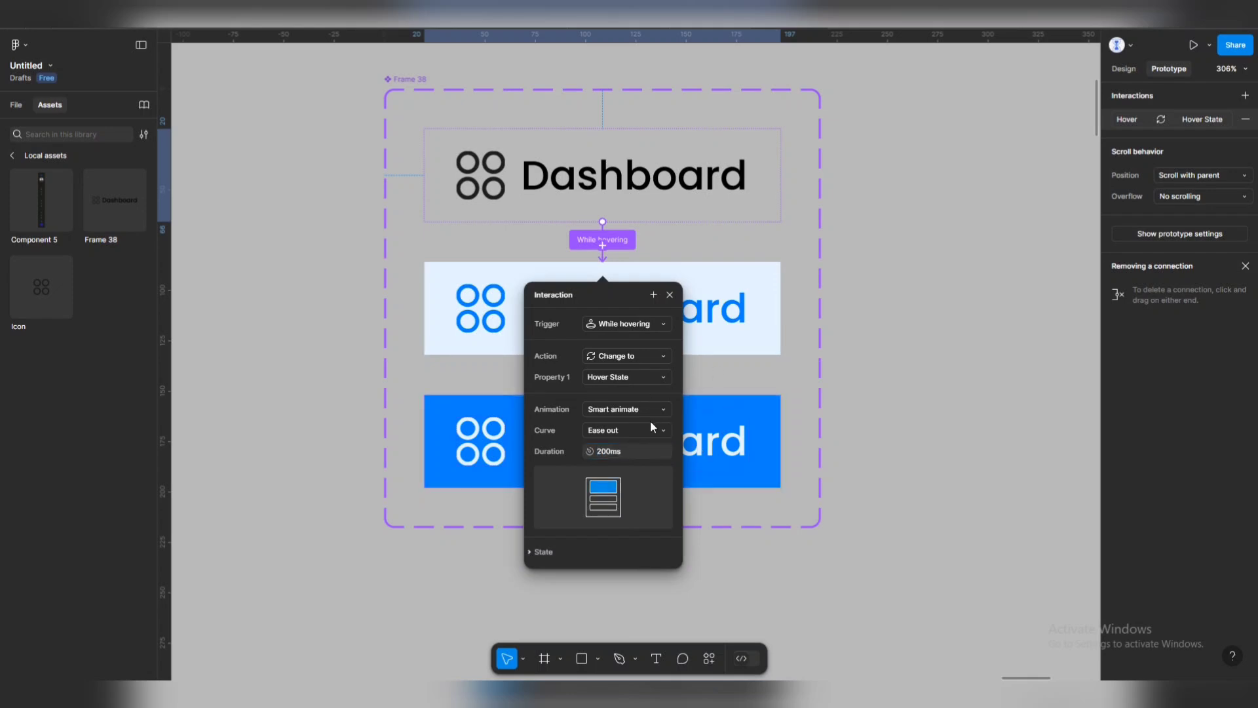
click(665, 431)
click(726, 392)
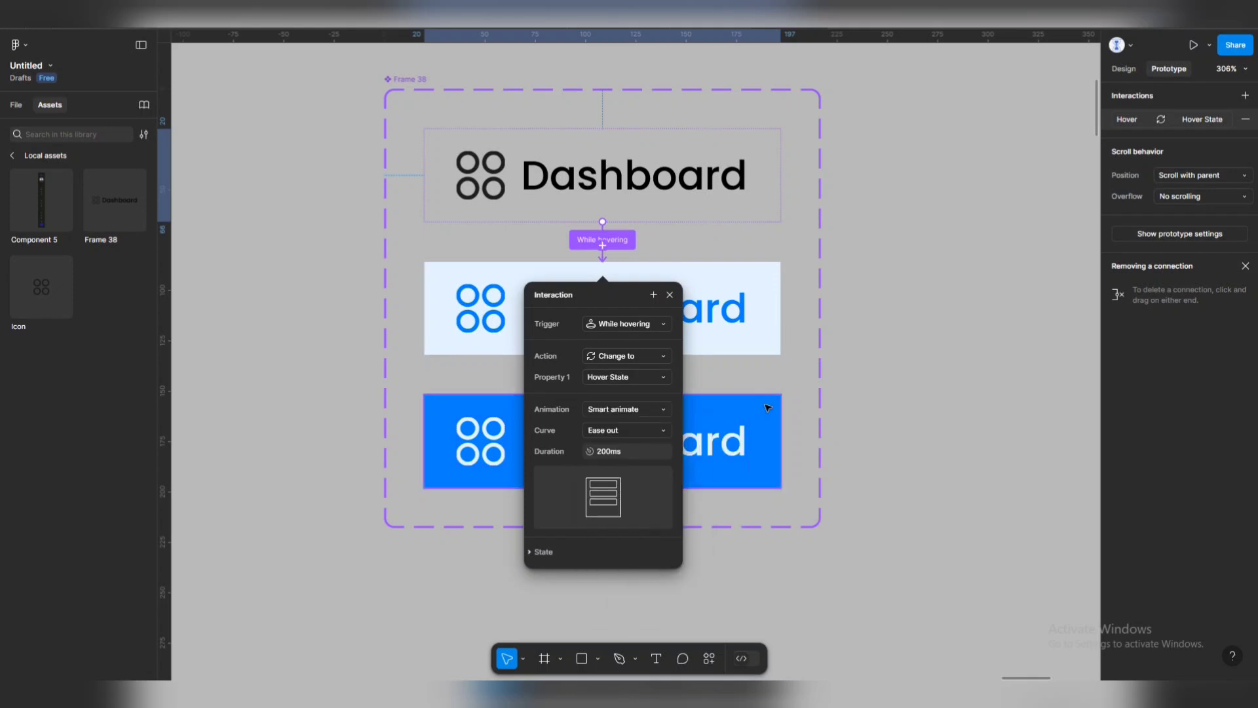
click(726, 392)
Link Hover State to Active on click, and Active back to Default.
click(607, 337)
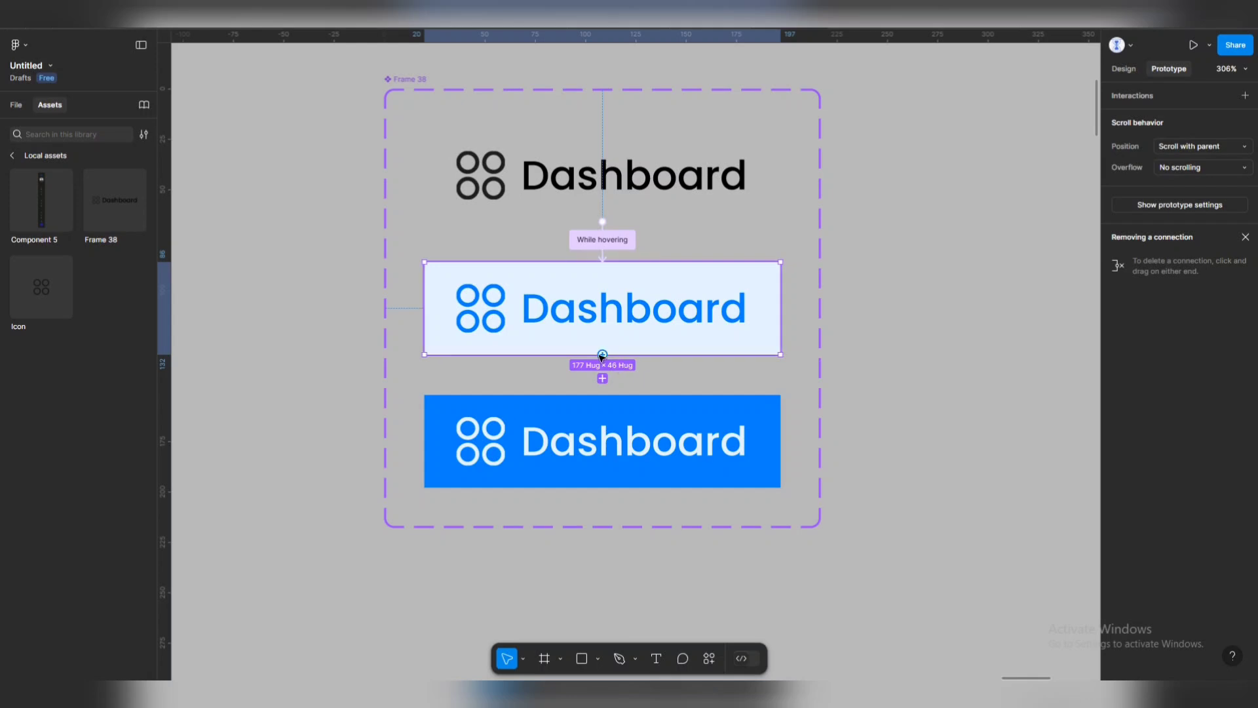
drag(603, 354, 603, 403)
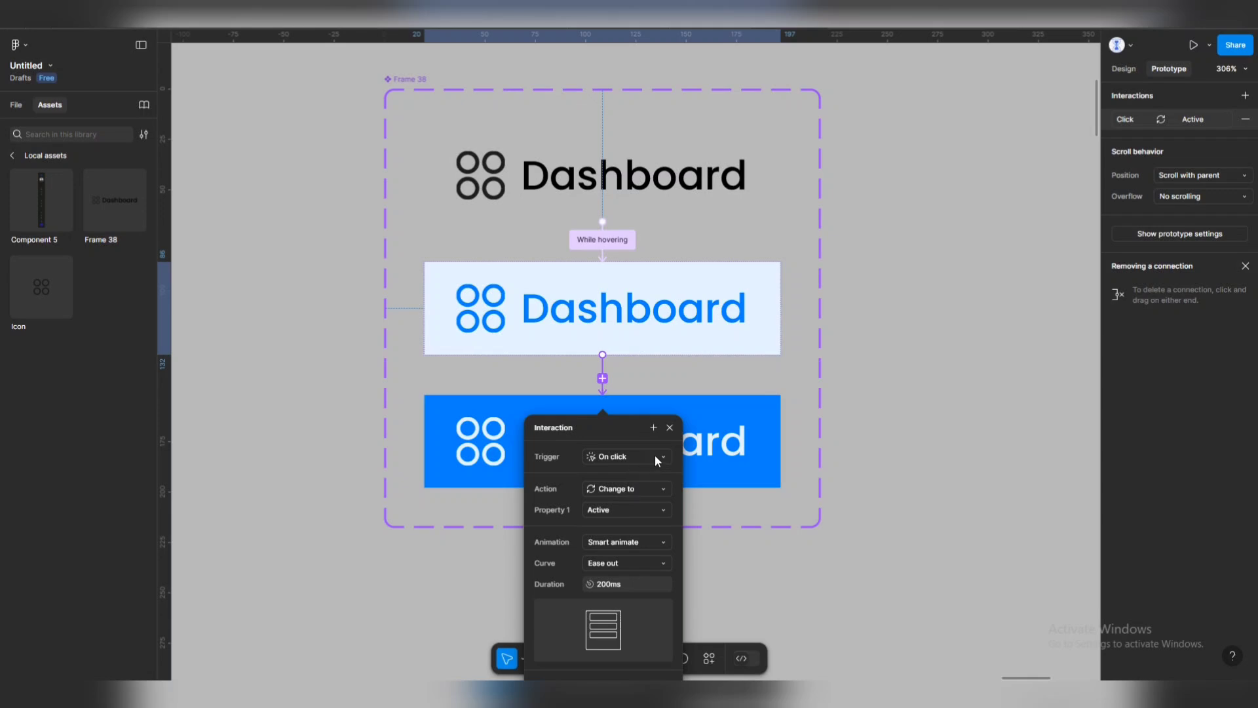
click(653, 401)
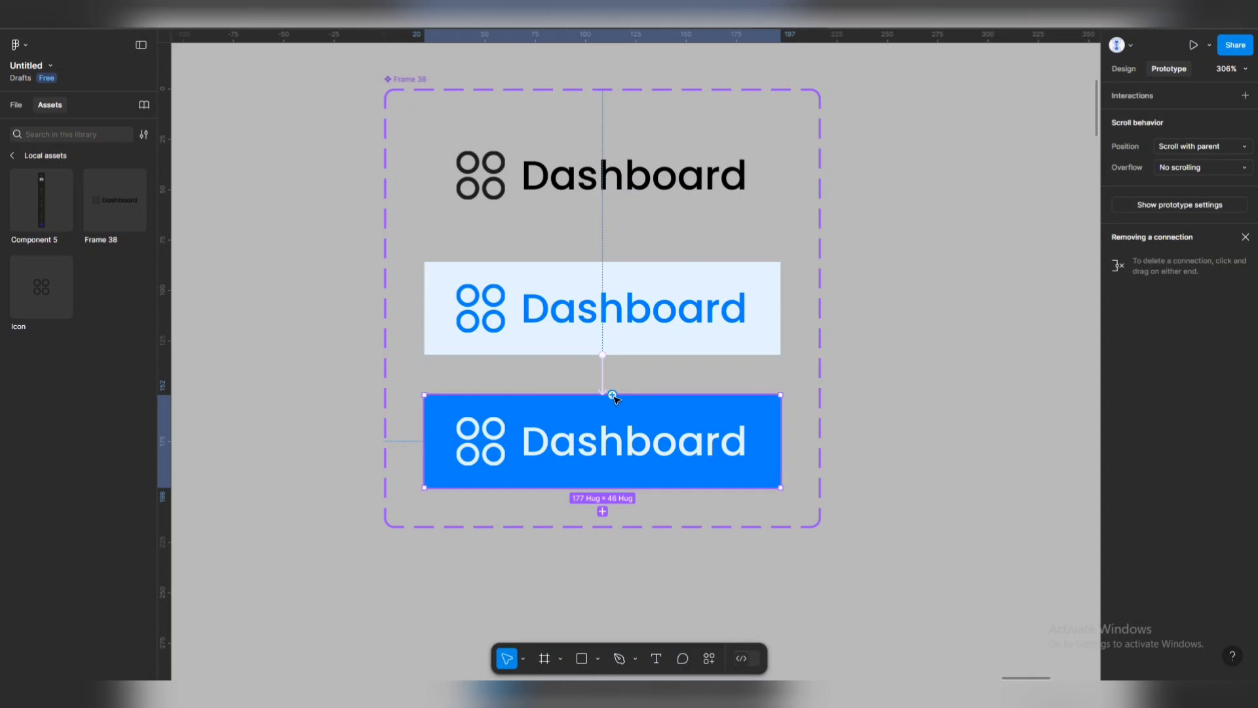
drag(613, 396, 644, 159)
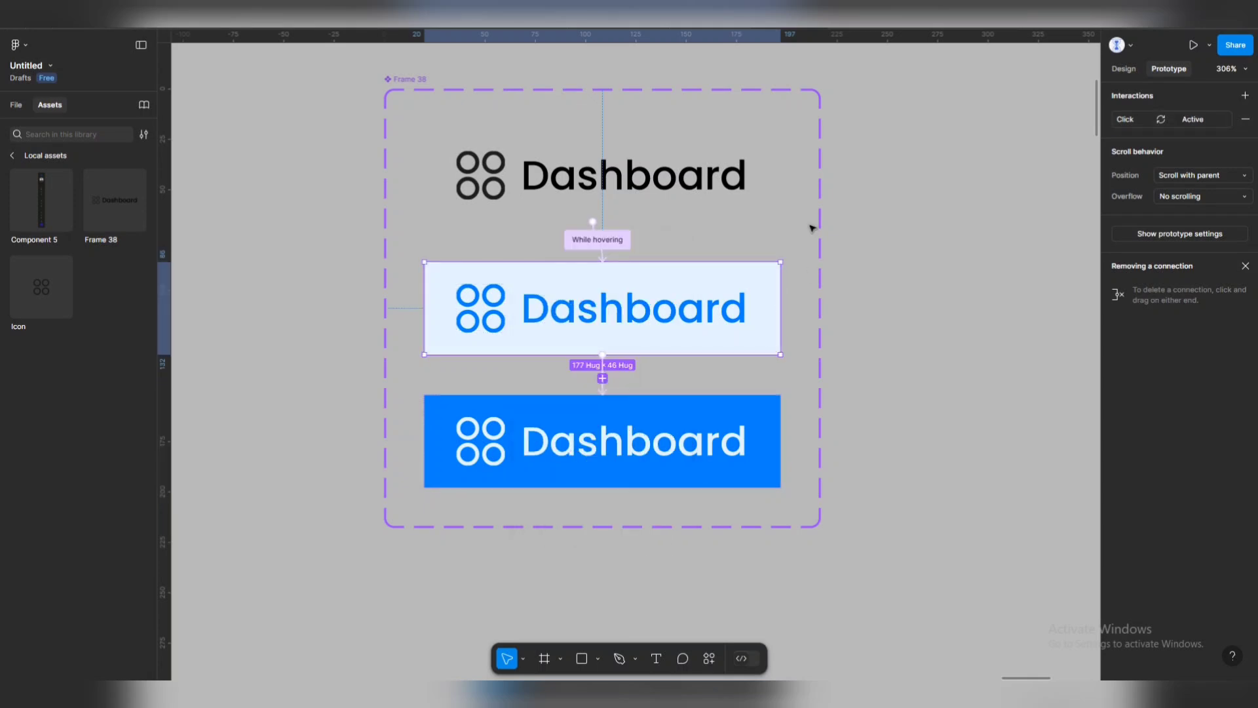
scroll(644, 216, down, 3)
Draw a blank 347×185 frame, Frame 39, beside the variant set.
scroll(644, 216, down, 1)
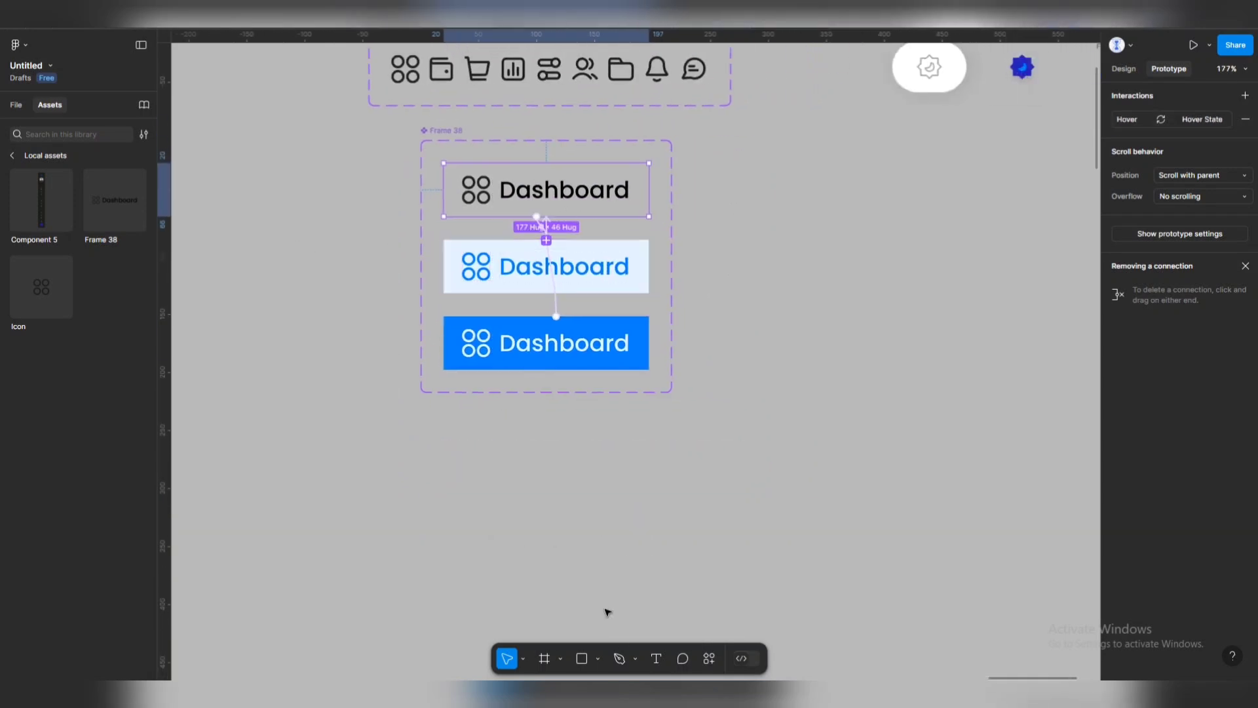
click(545, 658)
drag(748, 187, 1089, 402)
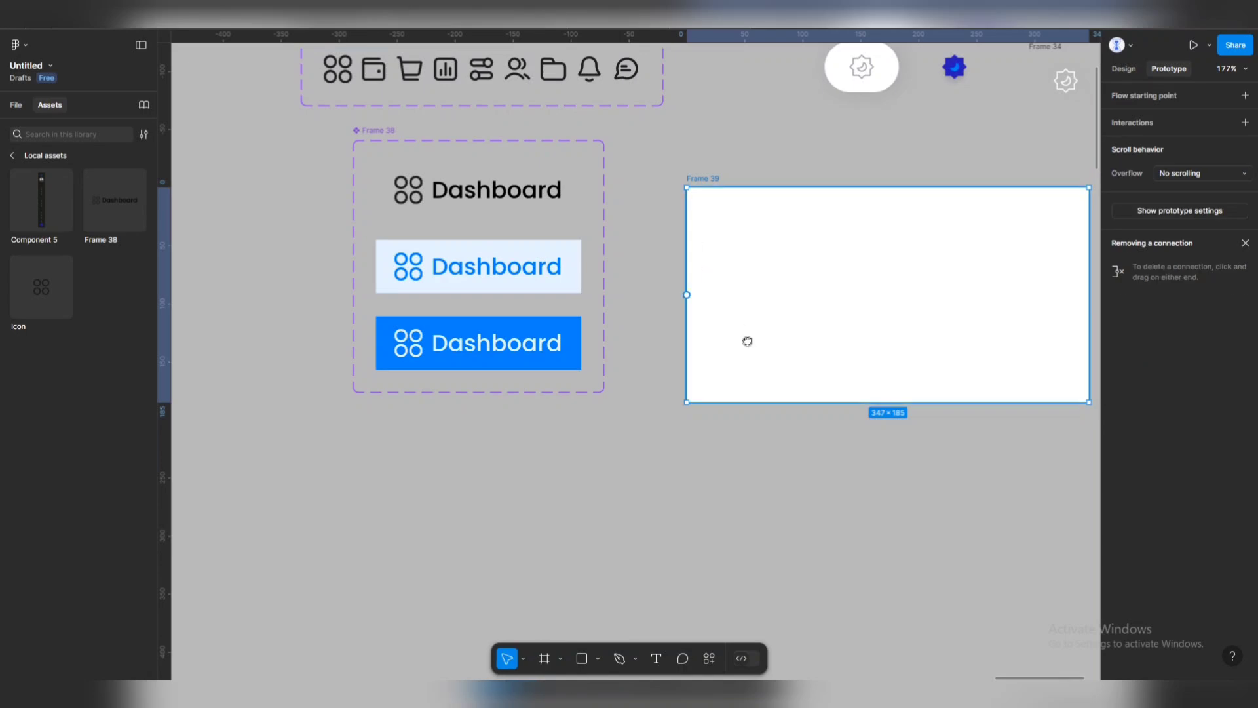
scroll(748, 340, right, 3)
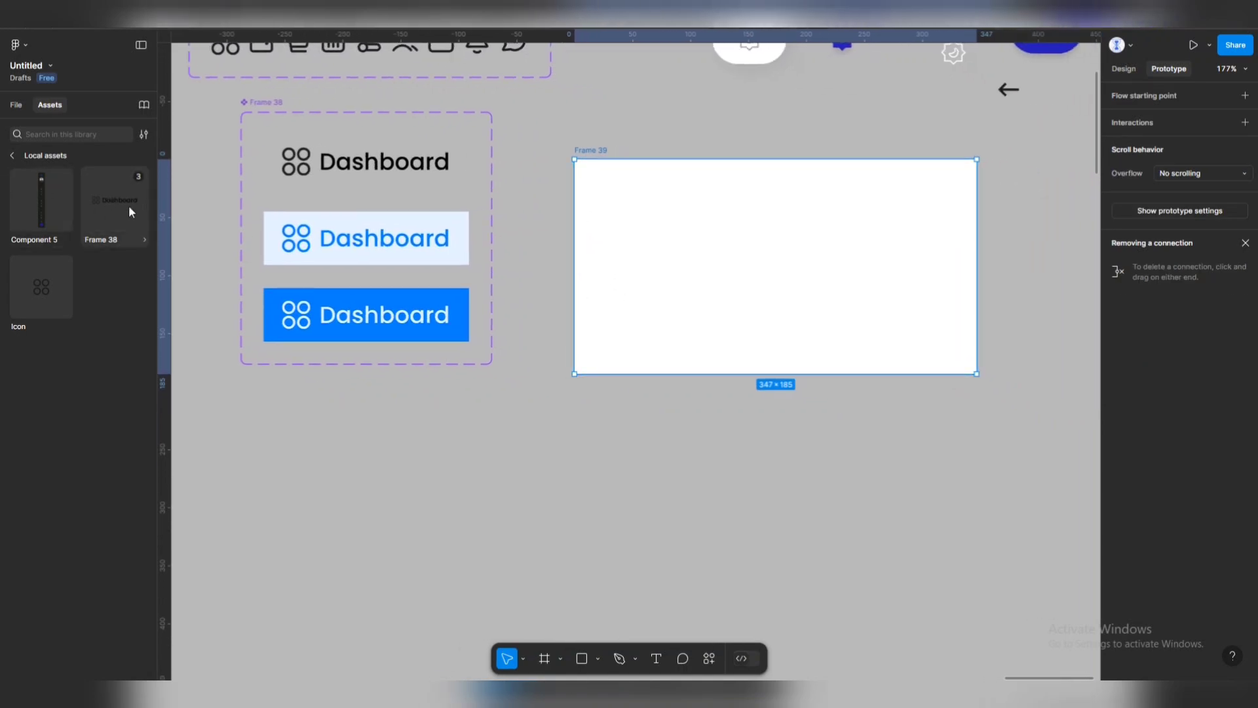
Rename the Frame 38 variant set to 'Dashboard'.
click(278, 103)
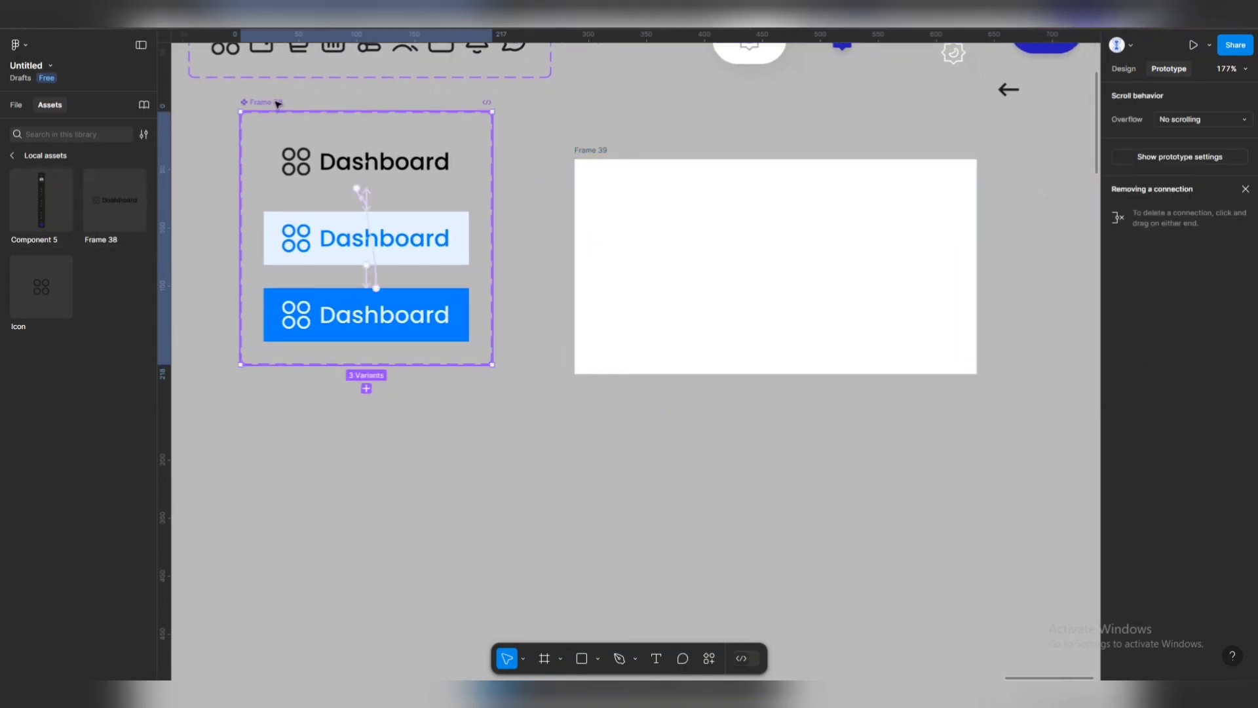
scroll(278, 103, up, 5)
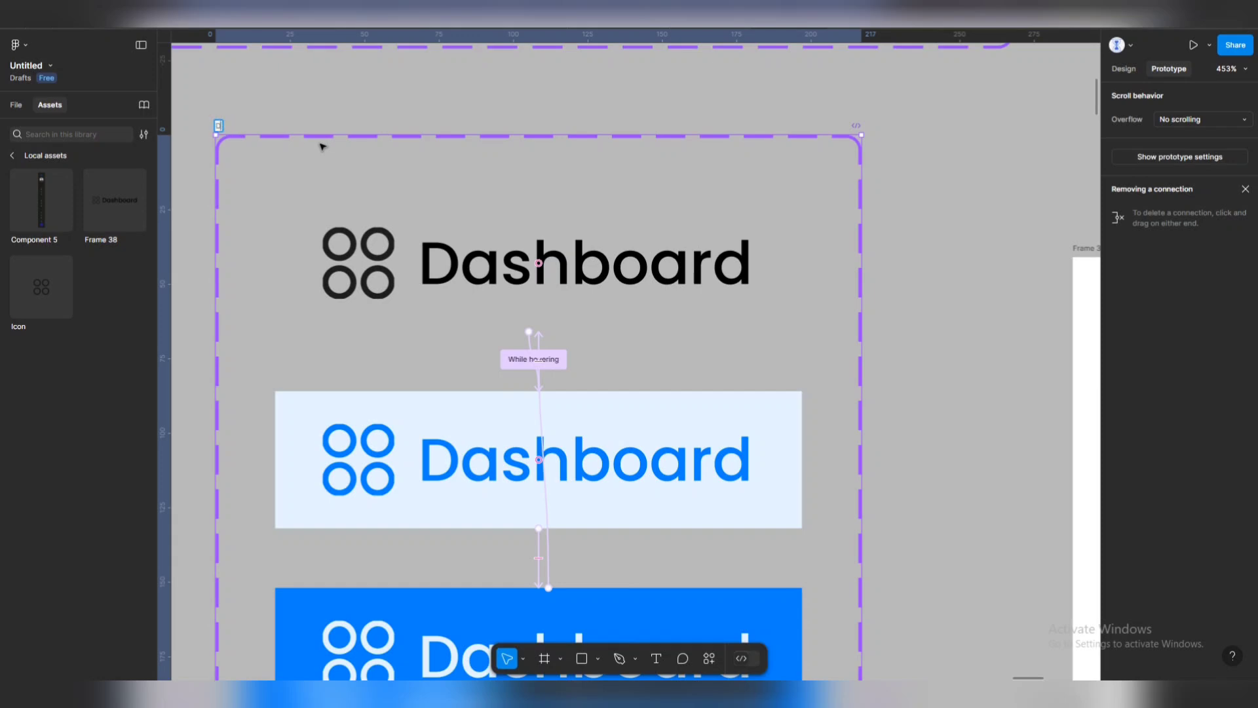
text(Dashboard)
key(Return)
scroll(739, 264, down, 5)
scroll(836, 344, up, 1)
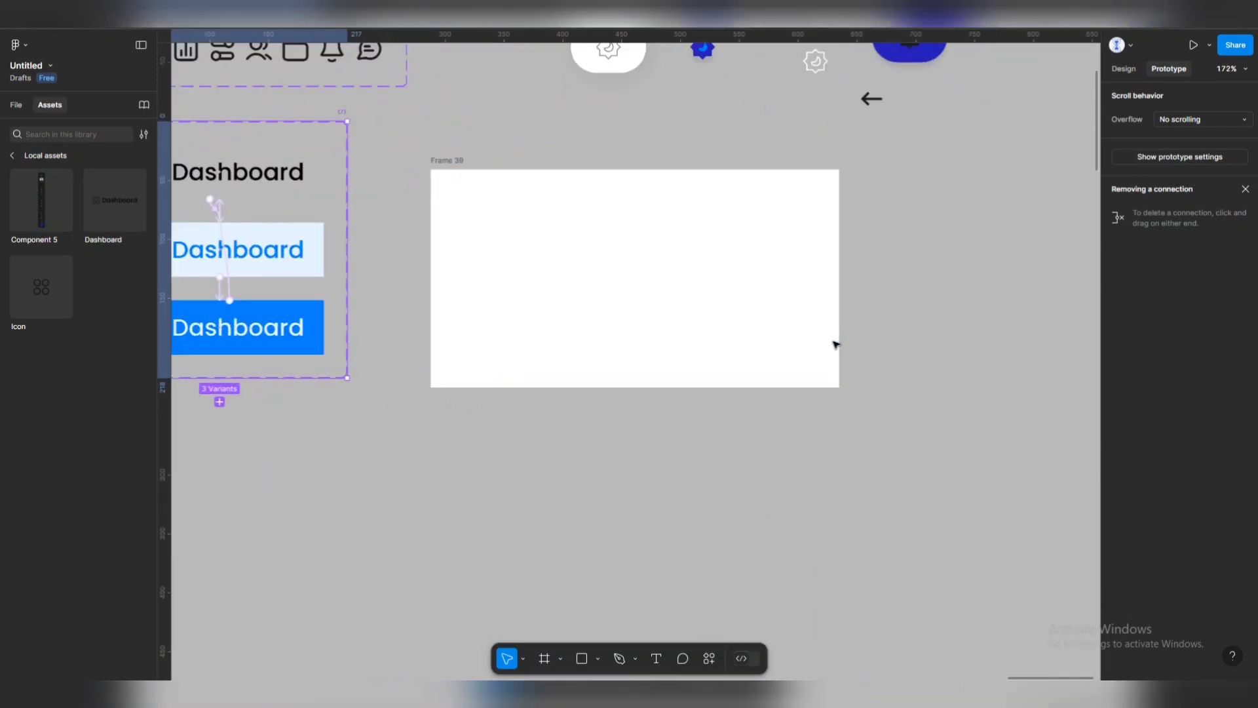
scroll(674, 288, up, 1)
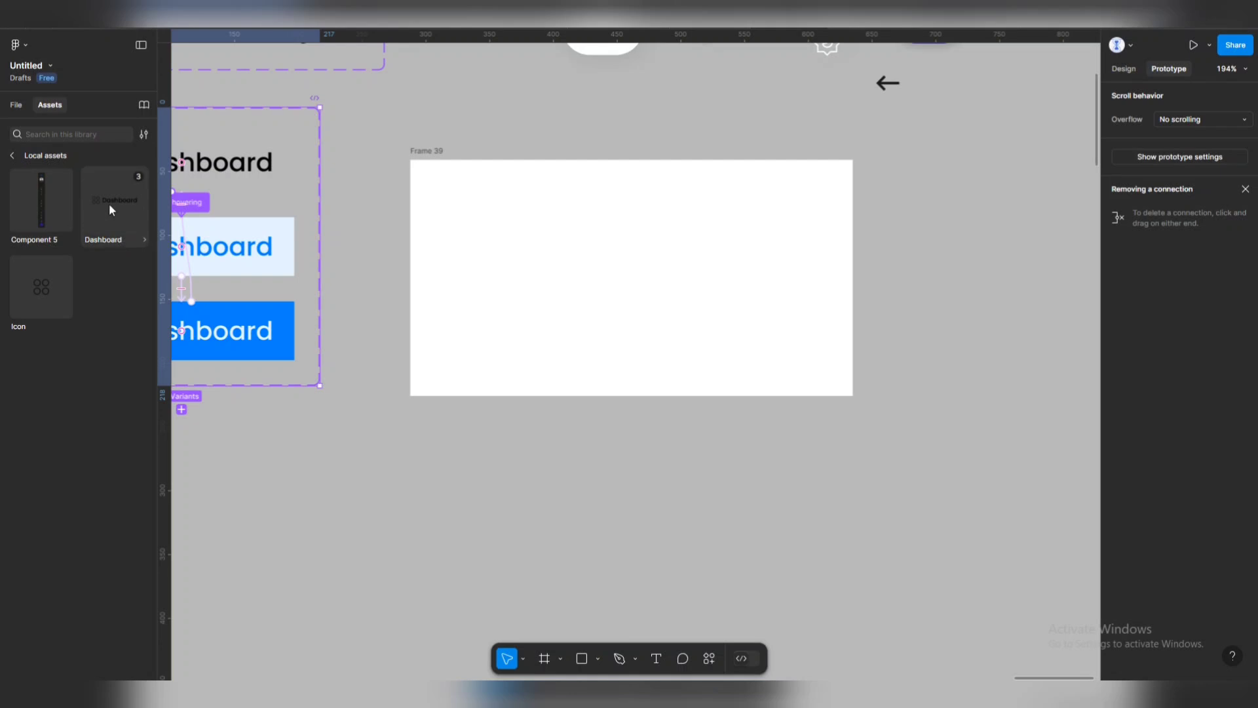
Place a Dashboard instance in Frame 39 and recolour the default variant's icon and text to 9A9CA5.
drag(109, 204, 658, 290)
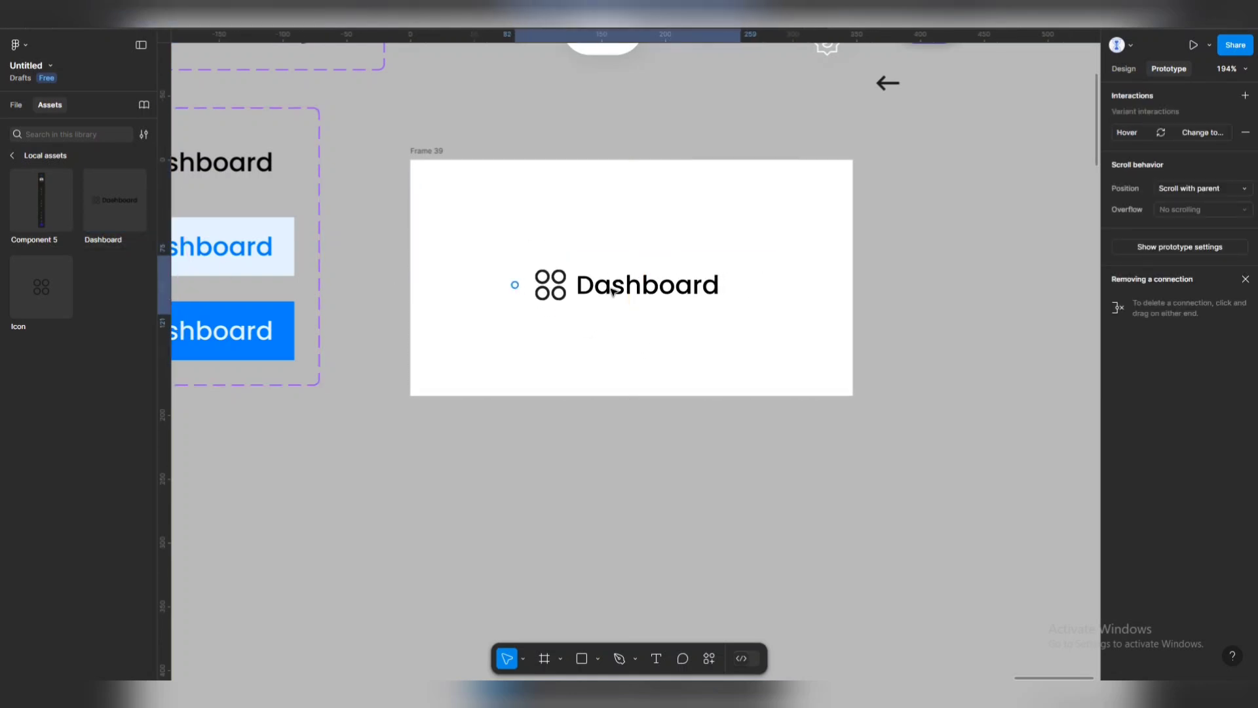
scroll(341, 184, left, 2)
click(337, 175)
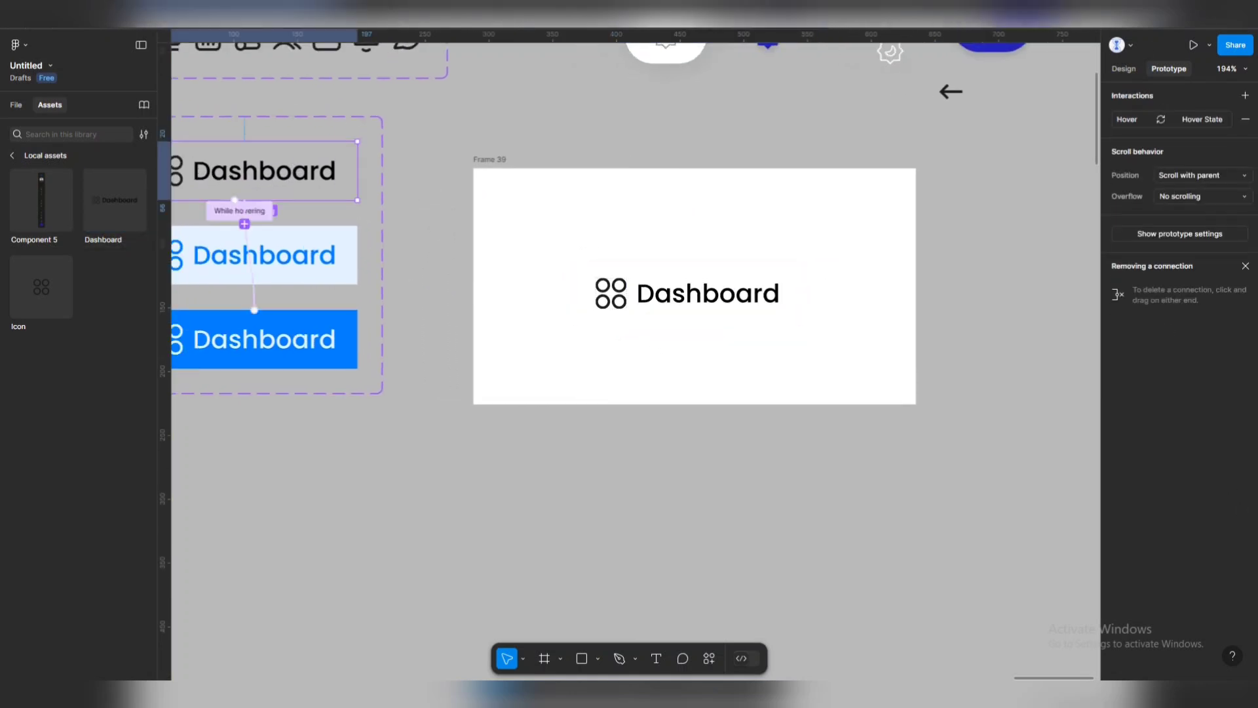
click(1129, 71)
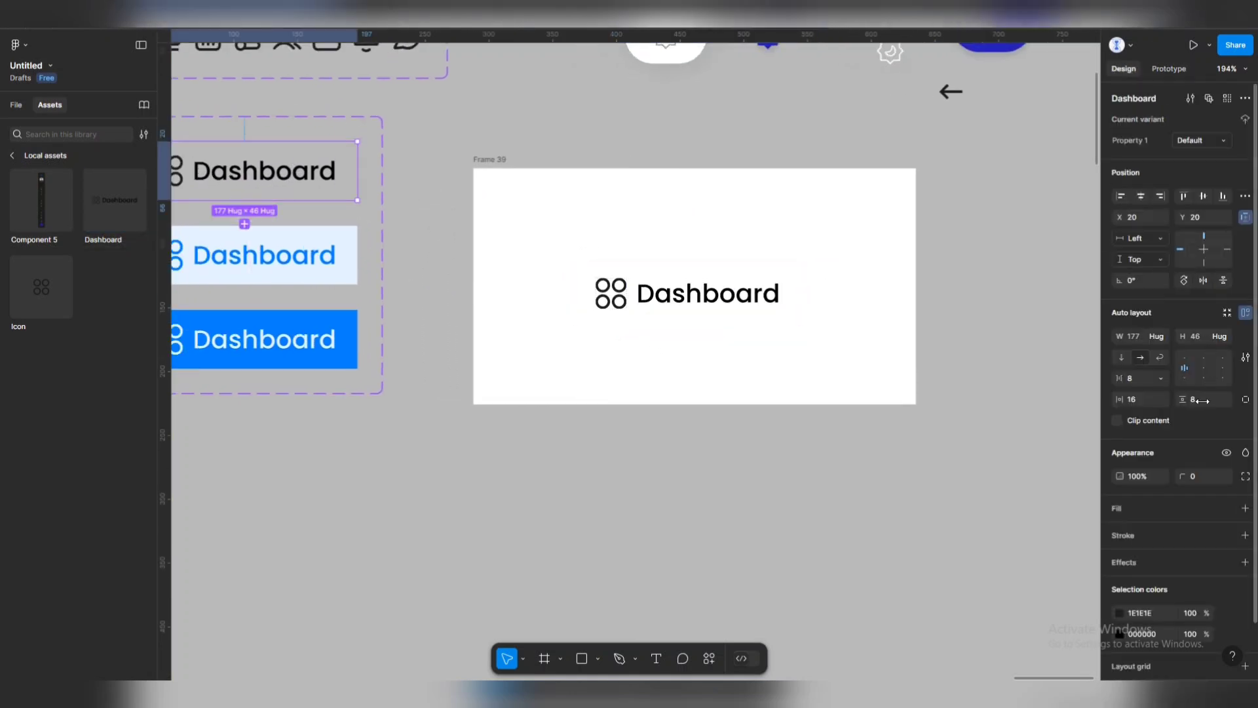
click(1119, 614)
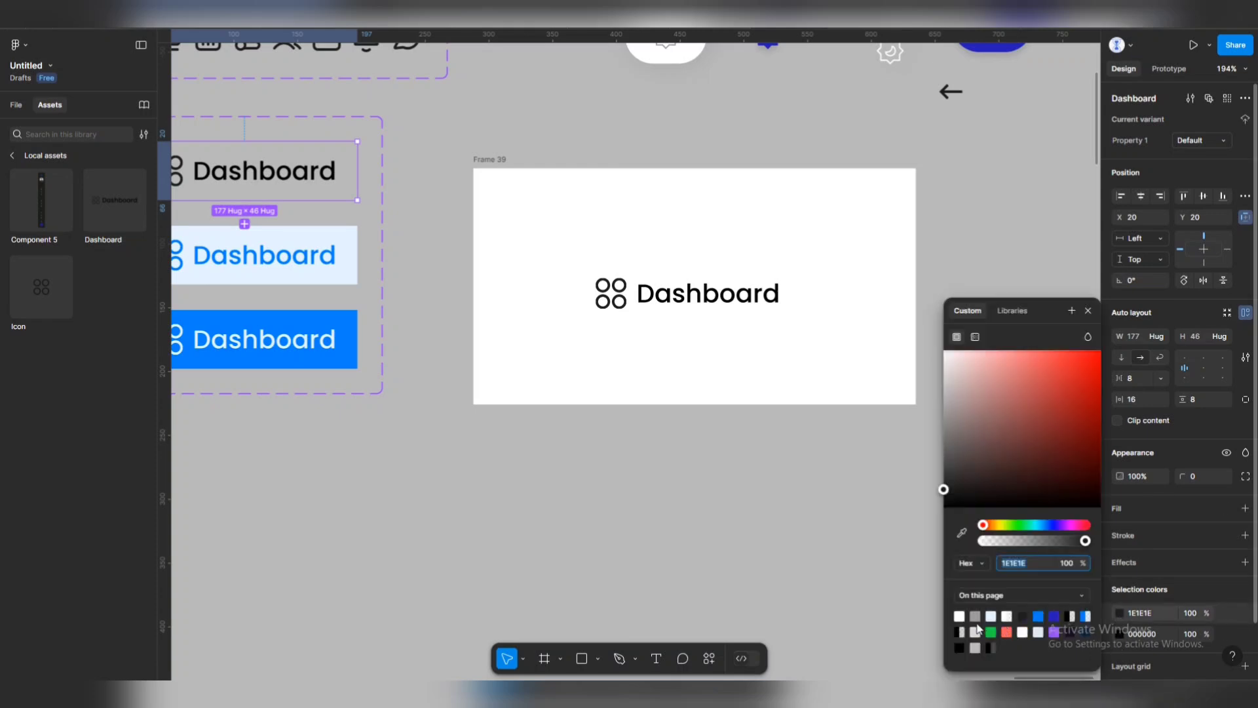
click(975, 616)
click(1119, 634)
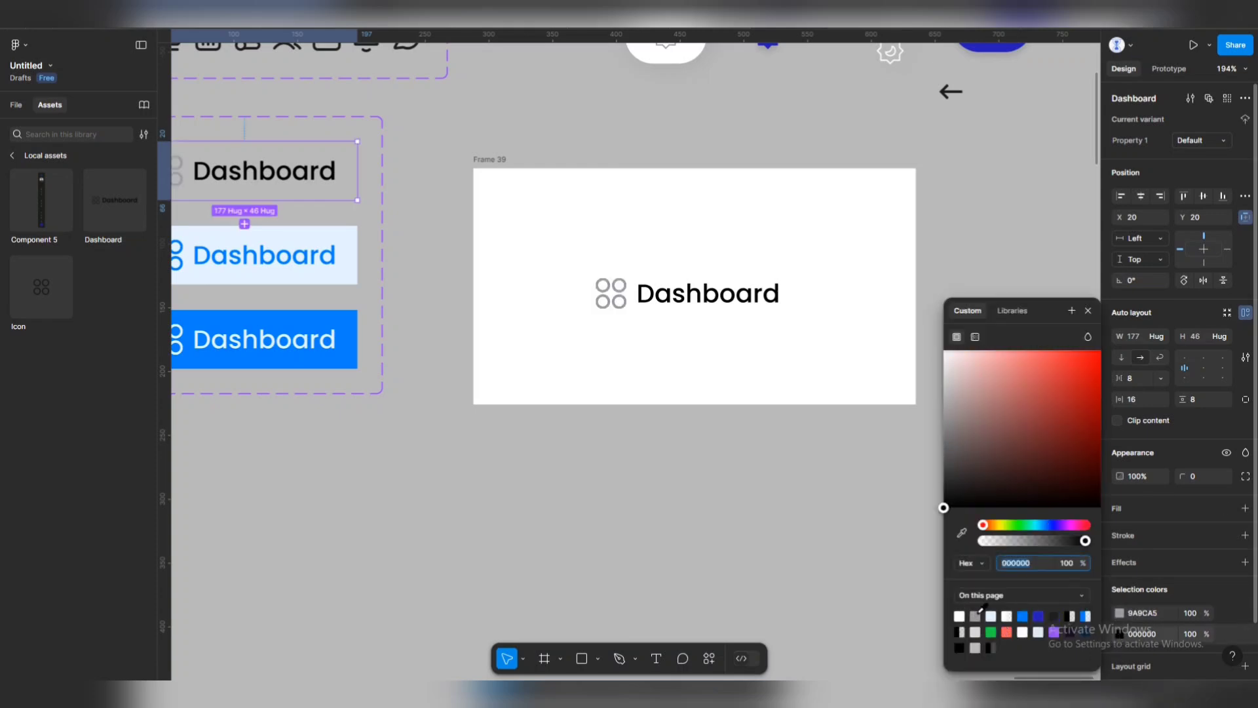
click(976, 616)
click(463, 137)
Preview Frame 39 as a prototype to test the Dashboard click state, then delete the frame.
click(484, 160)
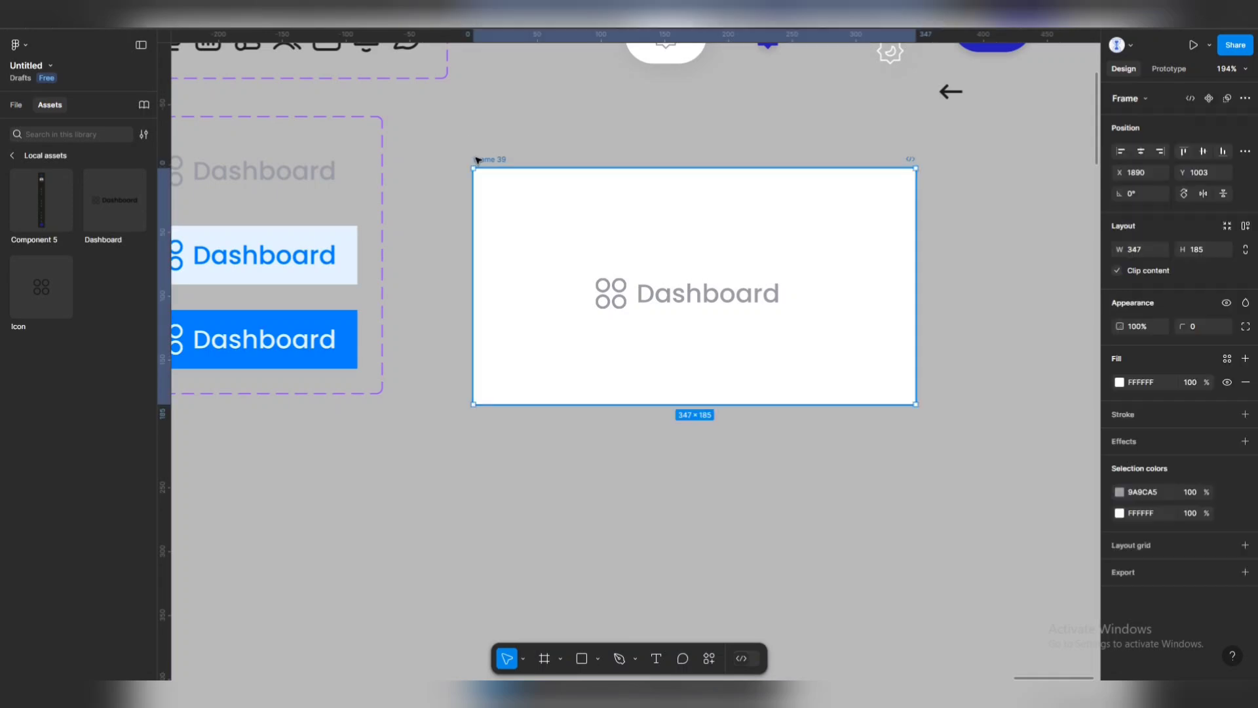
key(shift+space)
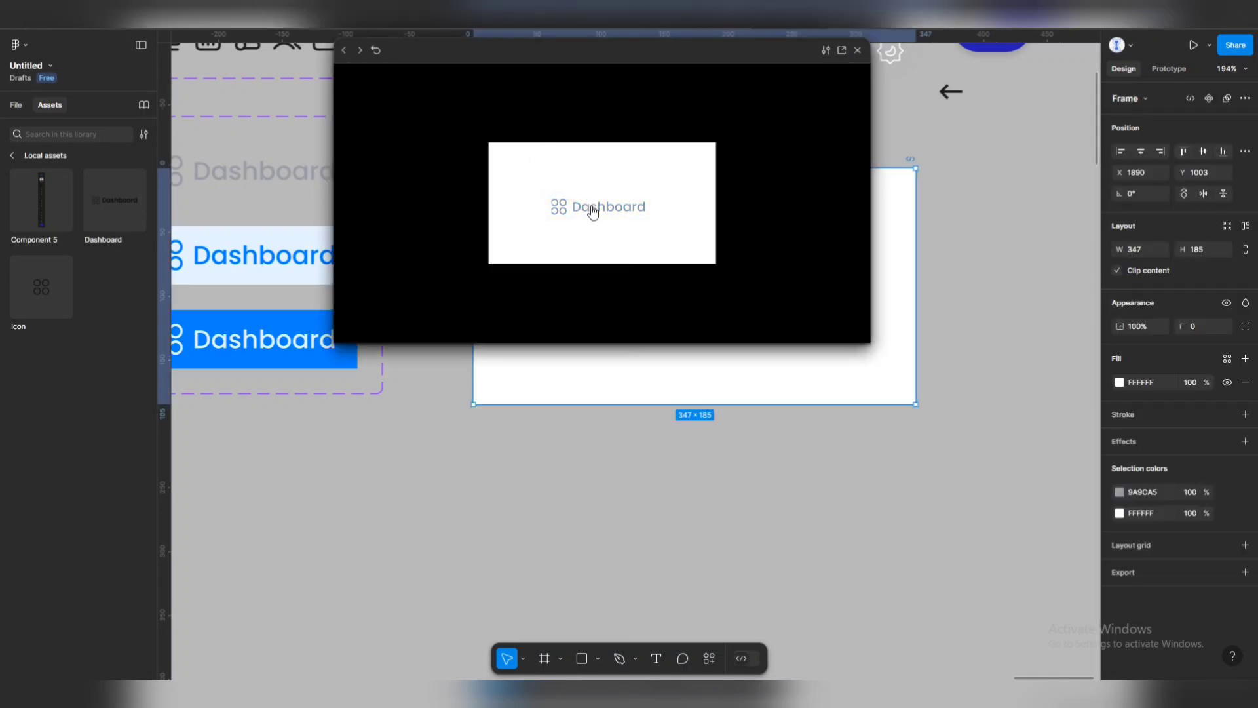
click(591, 215)
click(858, 50)
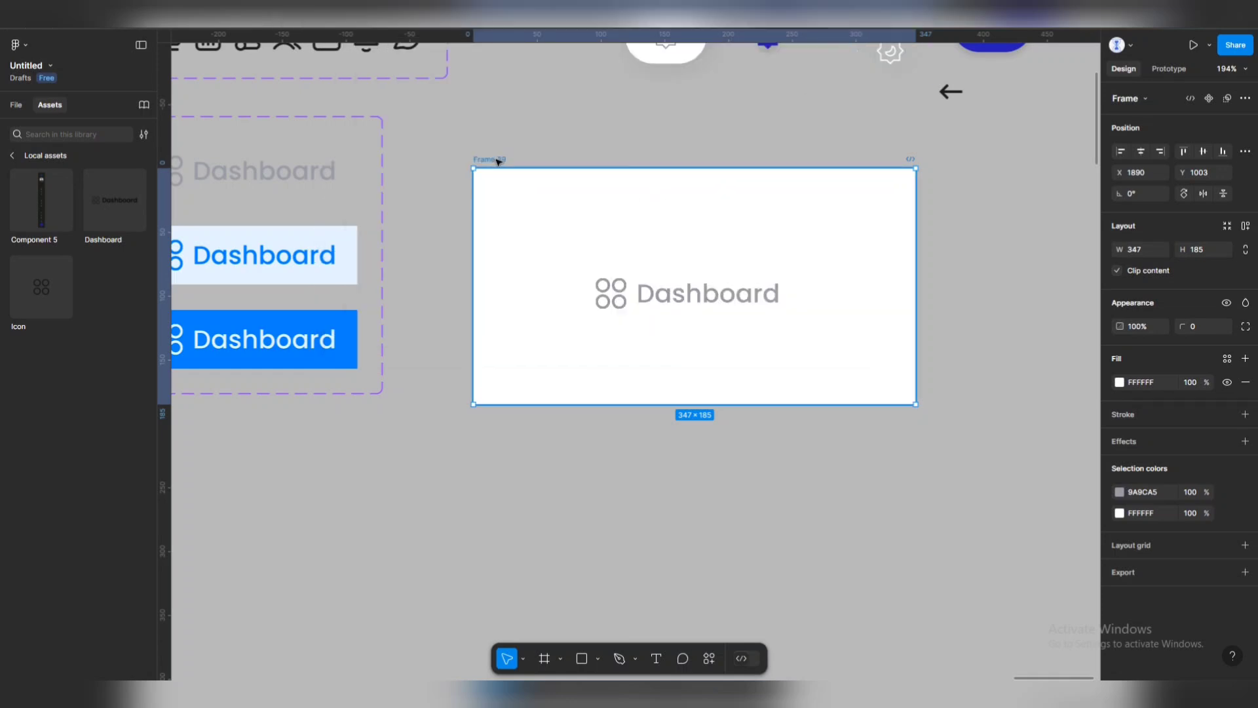
key(Delete)
Duplicate the Dashboard variant set below and rename the copy 'Icon 2'.
scroll(520, 222, down, 3)
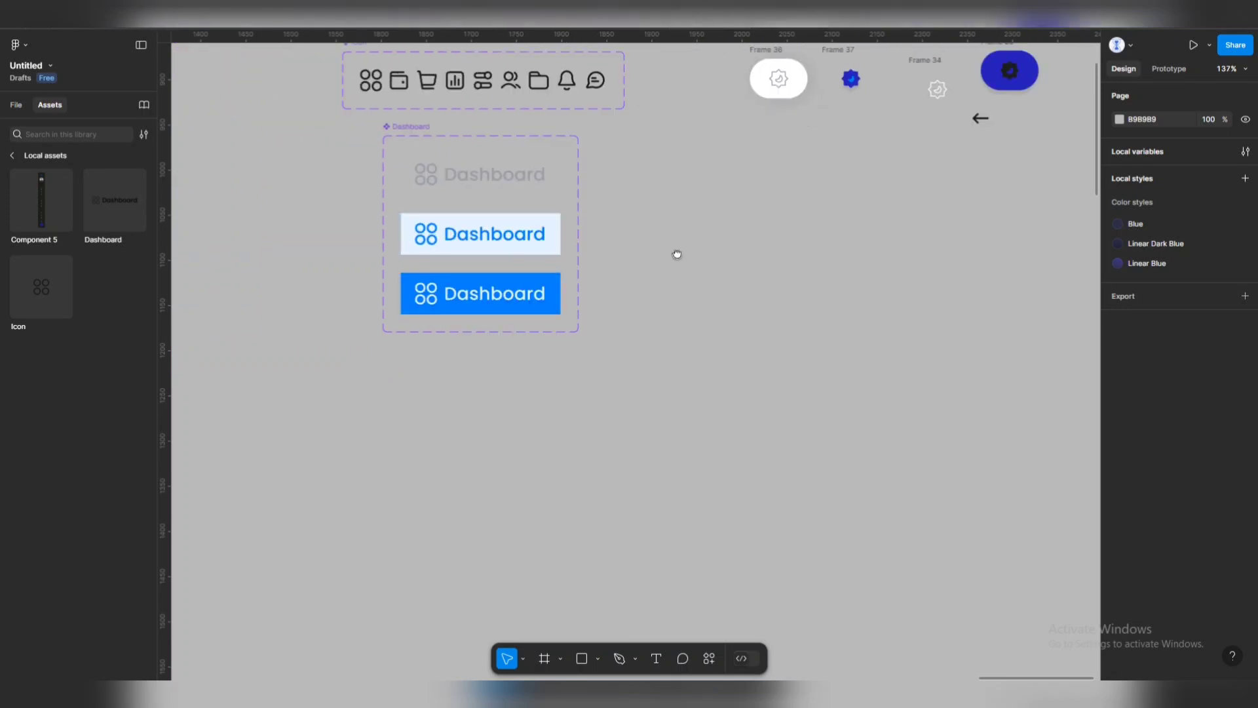
scroll(675, 253, left, 2)
scroll(635, 157, down, 3)
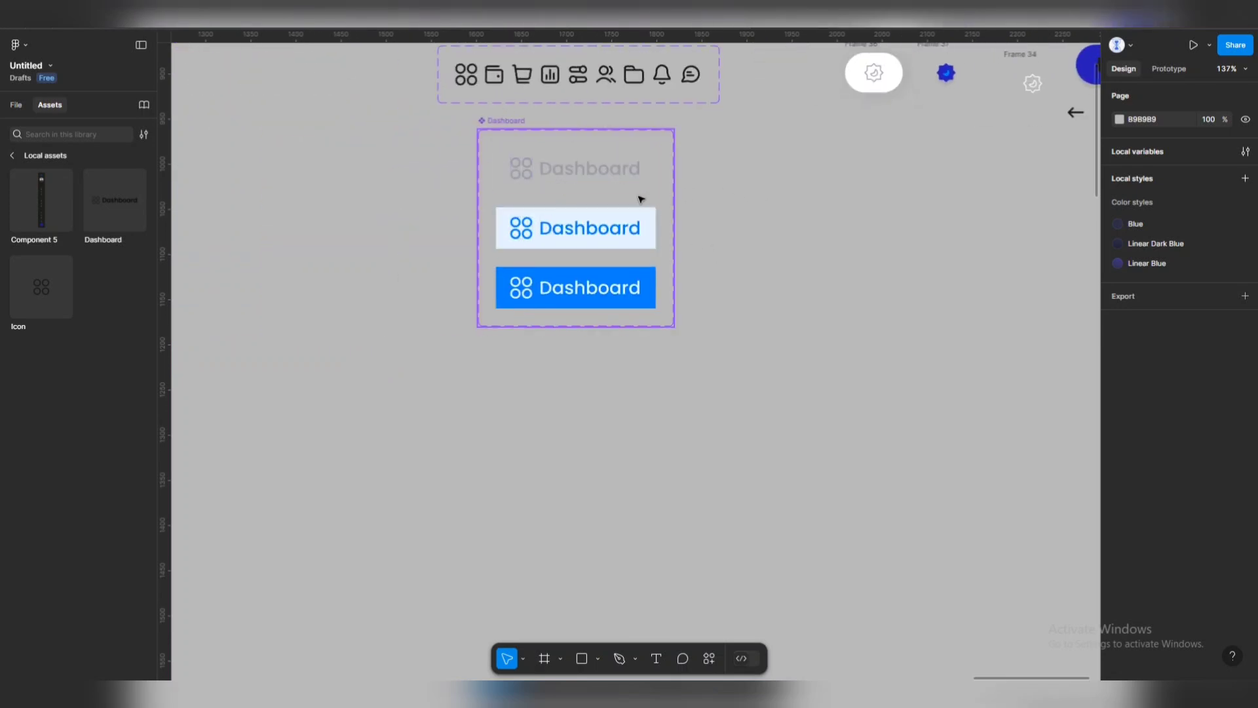
drag(543, 129, 549, 337)
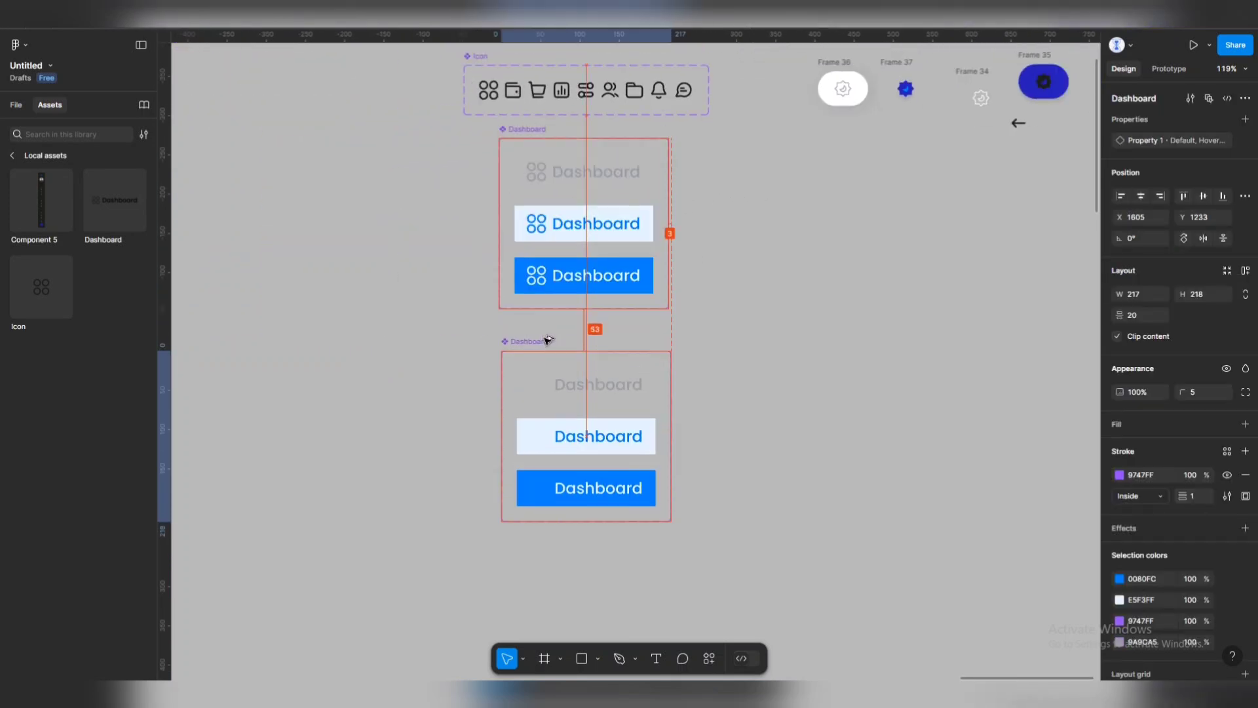
scroll(721, 393, down, 3)
scroll(582, 352, up, 3)
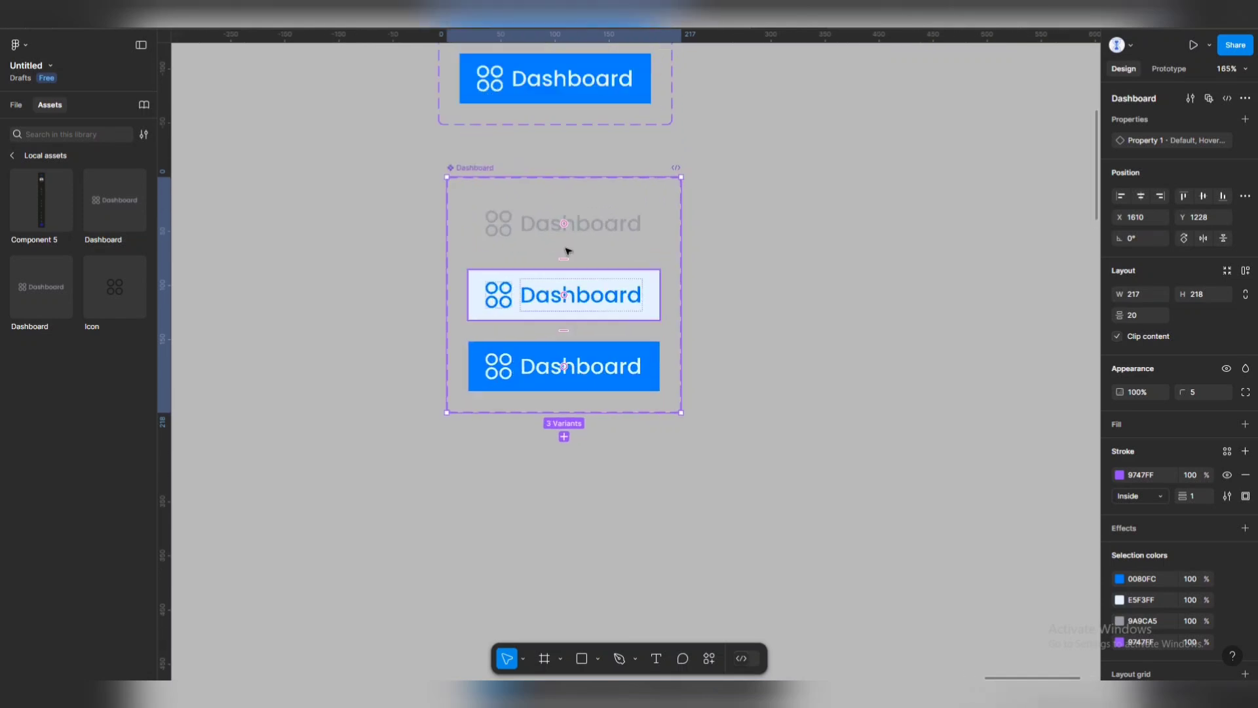
double_click(493, 169)
key(ctrl+c)
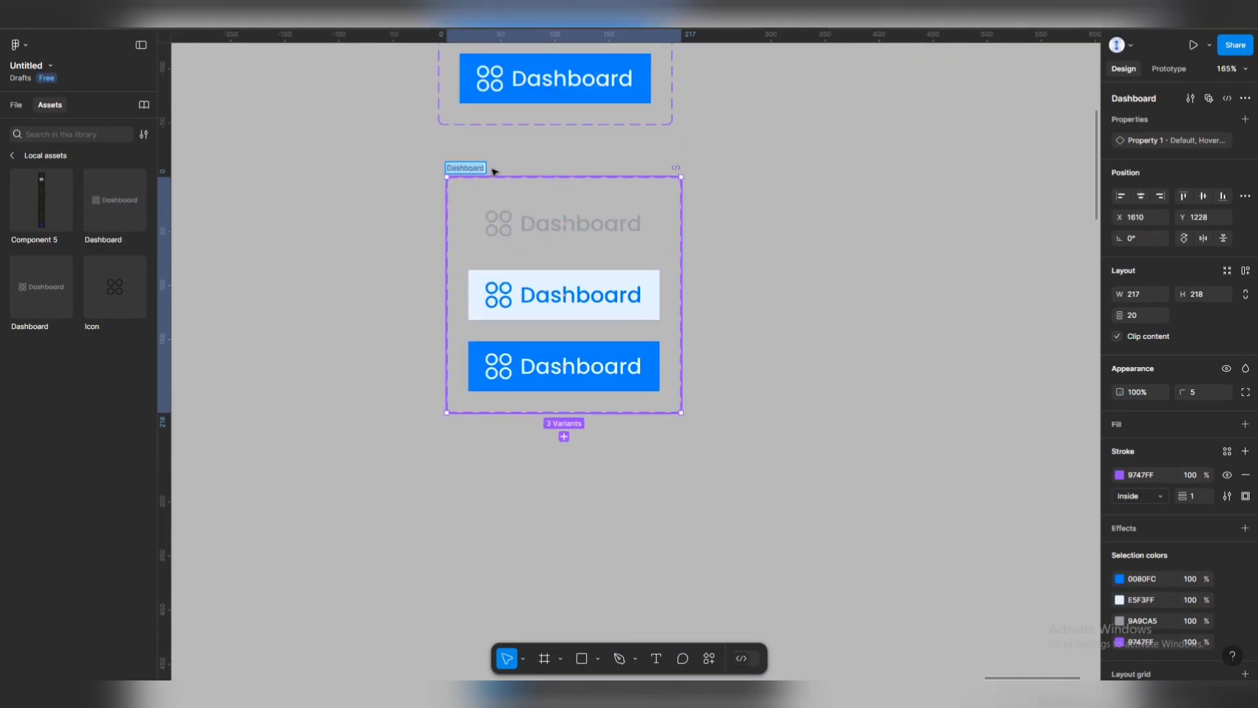
text(Icon 2)
key(Return)
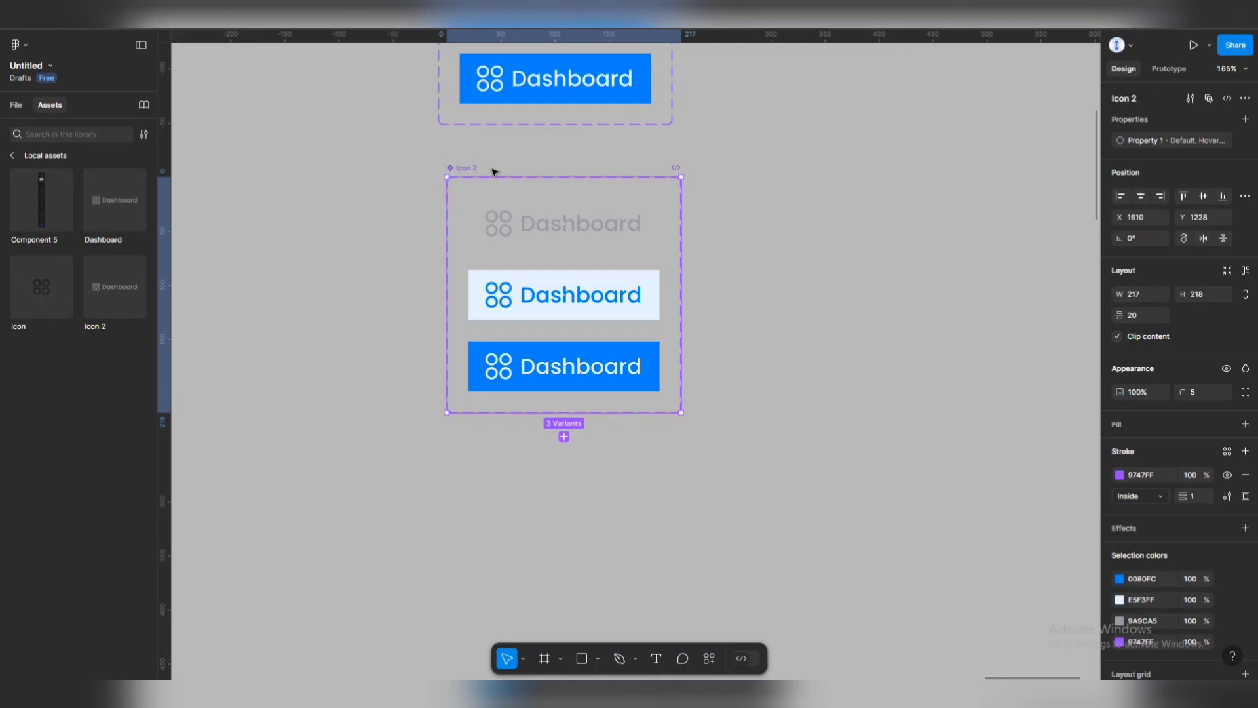
Delete the Dashboard labels from the top and middle Icon 2 variants.
scroll(548, 334, up, 5)
double_click(655, 163)
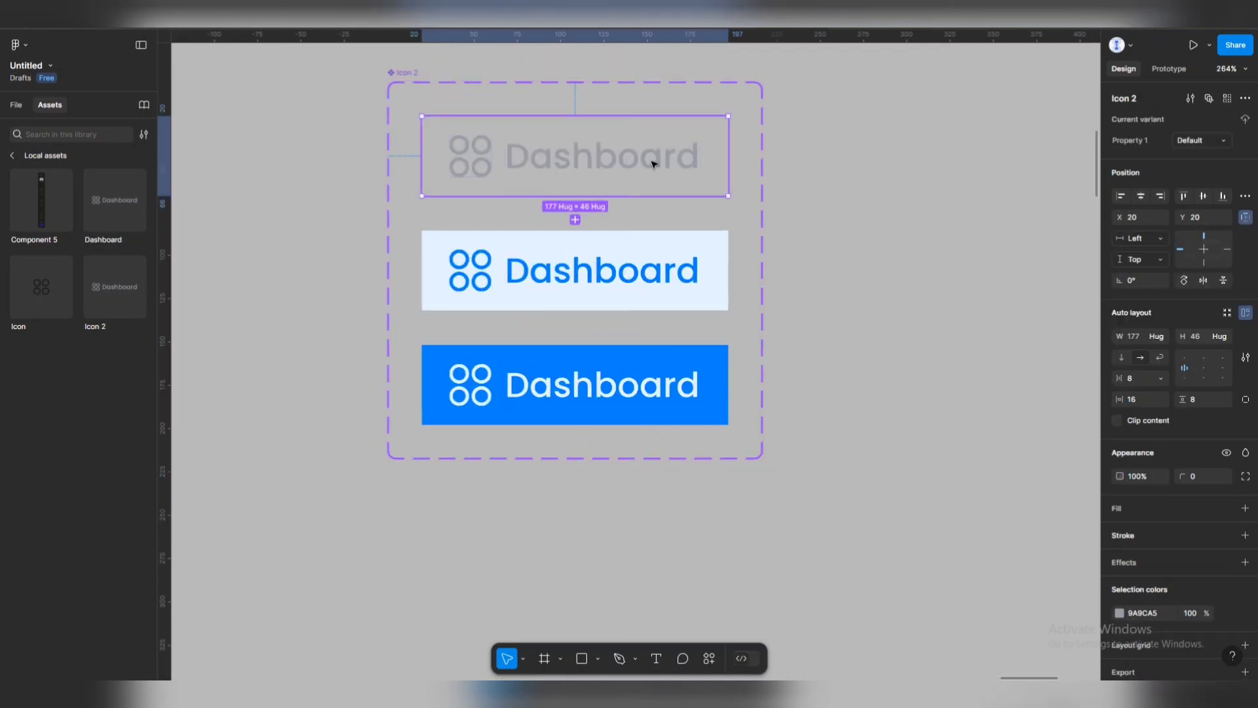
key(Escape)
click(721, 183)
click(554, 161)
key(Delete)
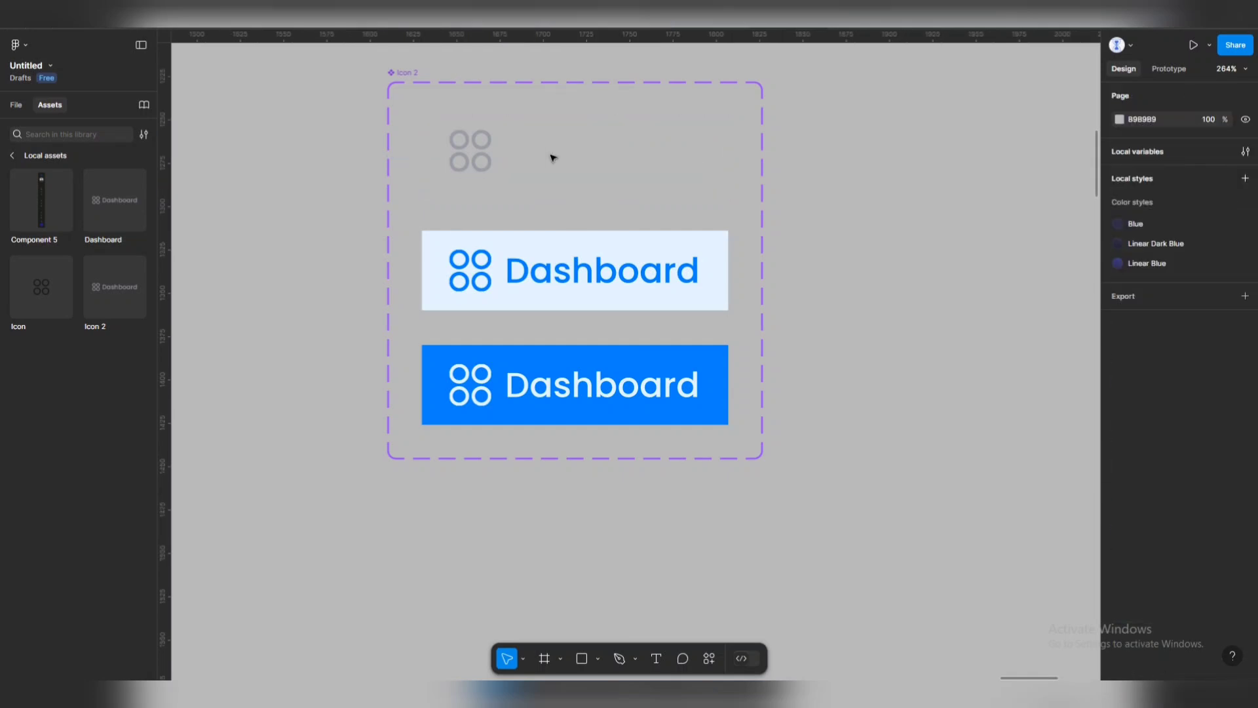
click(485, 158)
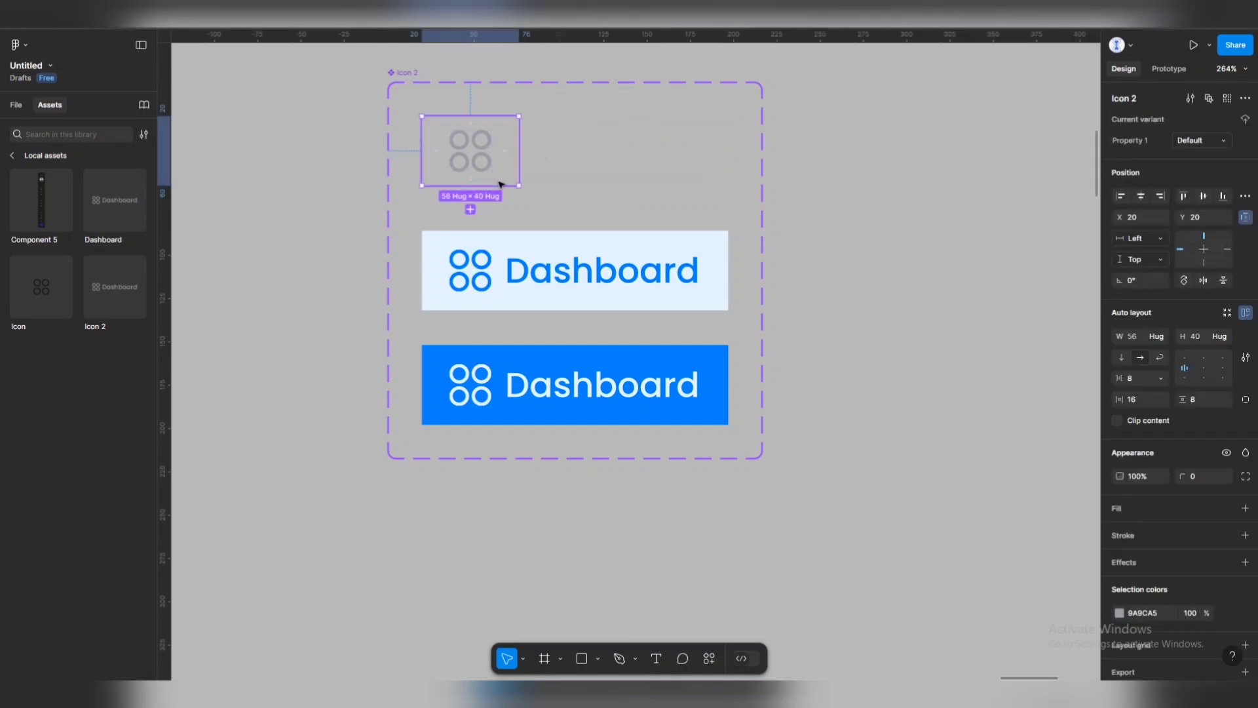
click(553, 287)
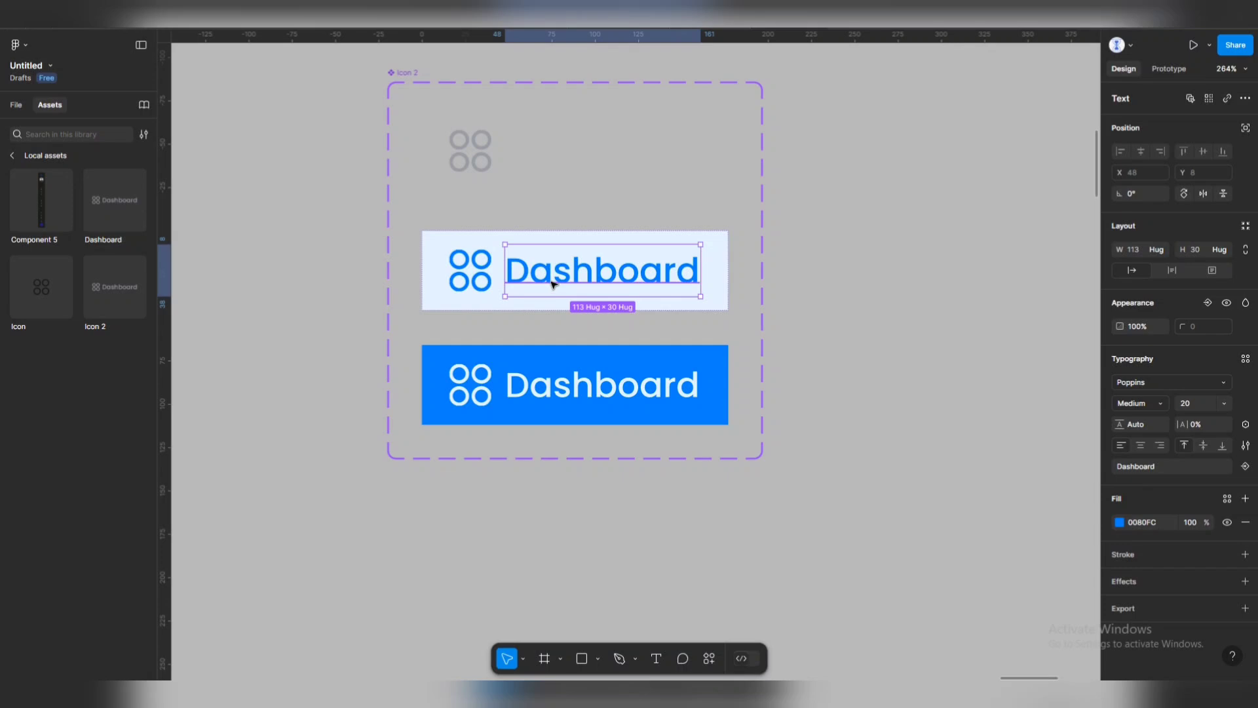
key(Delete)
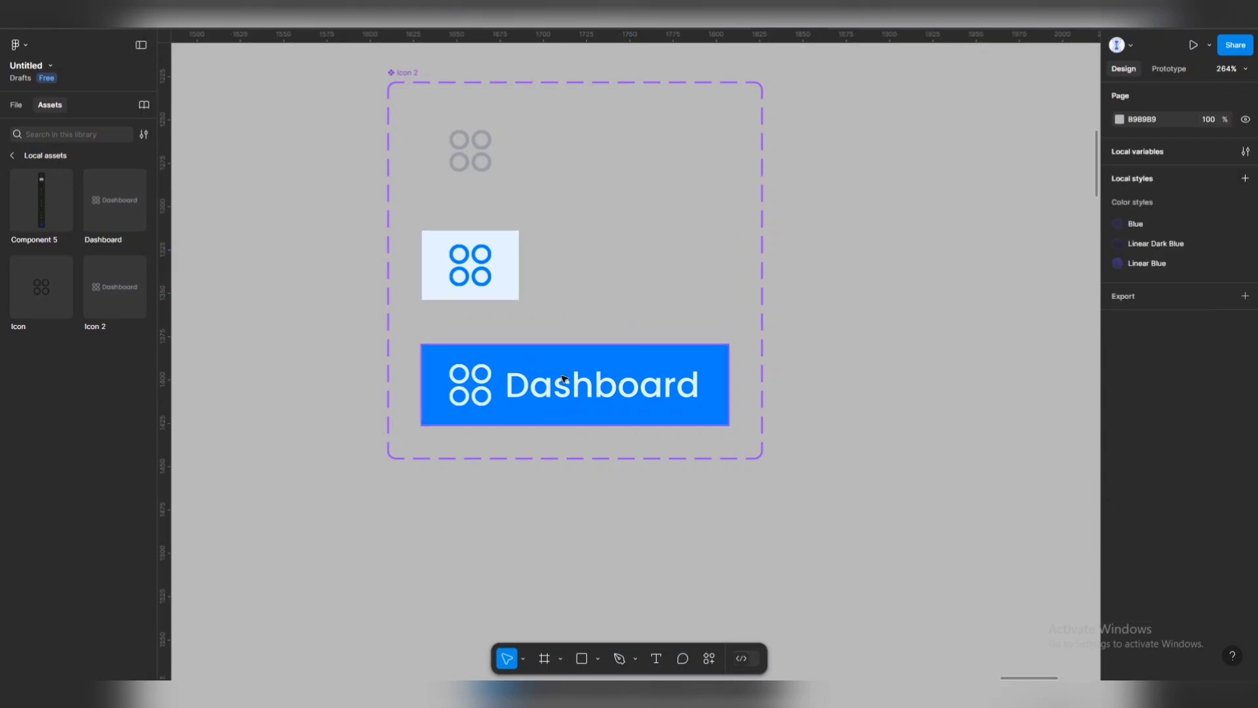
Paste the Dashboard labels back into the middle and top variants.
click(563, 388)
double_click(563, 388)
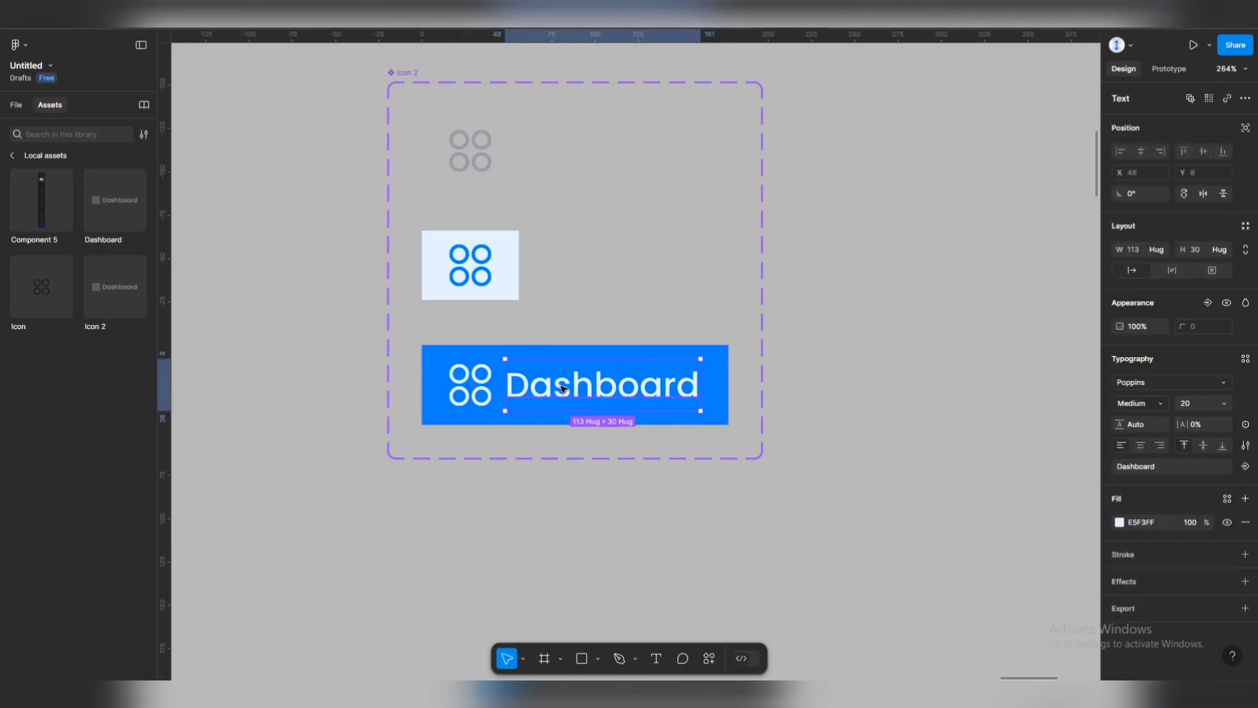
click(544, 236)
key(ctrl+v)
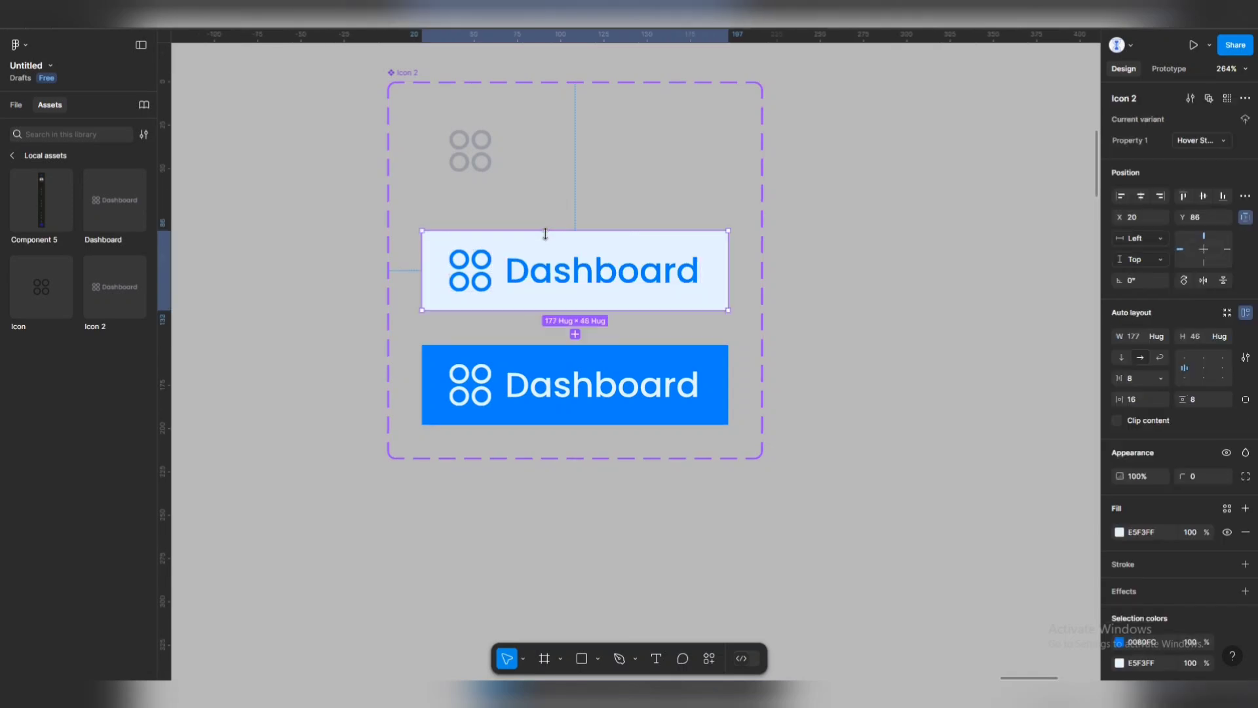
click(511, 157)
click(551, 160)
key(ctrl+v)
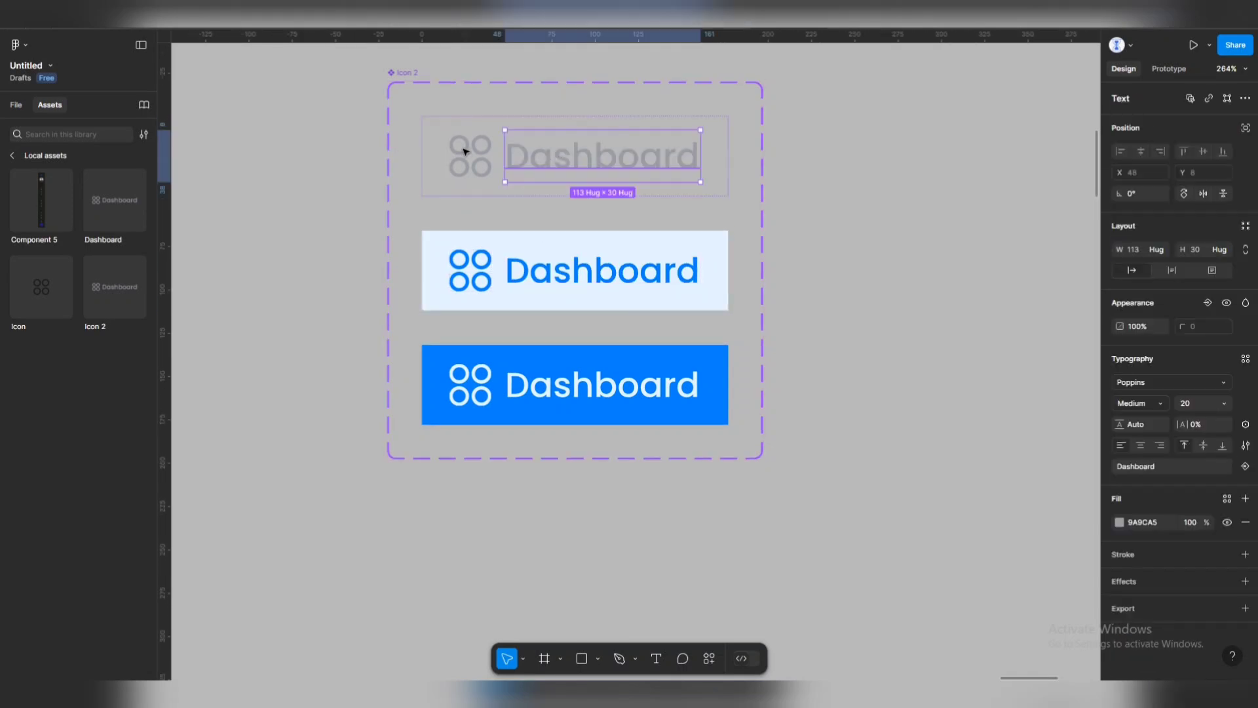
Set the top variant's height to Hug contents and check the other two variants' height sizing.
click(439, 141)
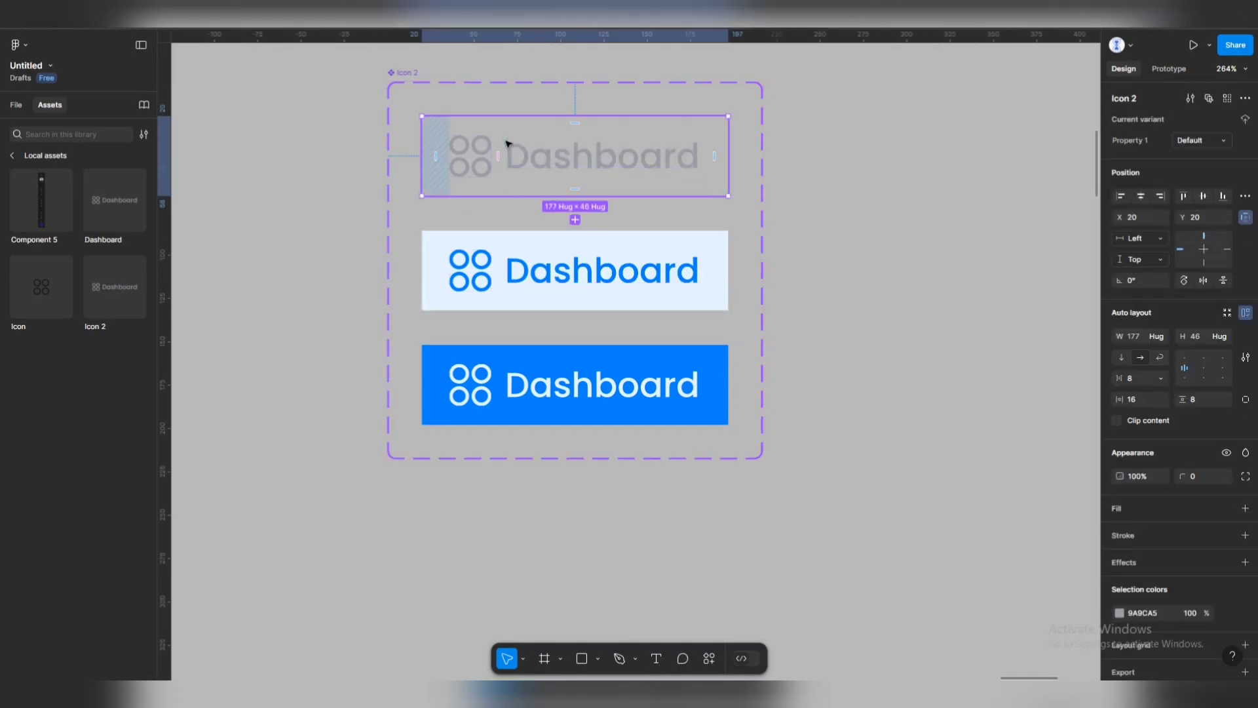
click(1225, 336)
click(1160, 335)
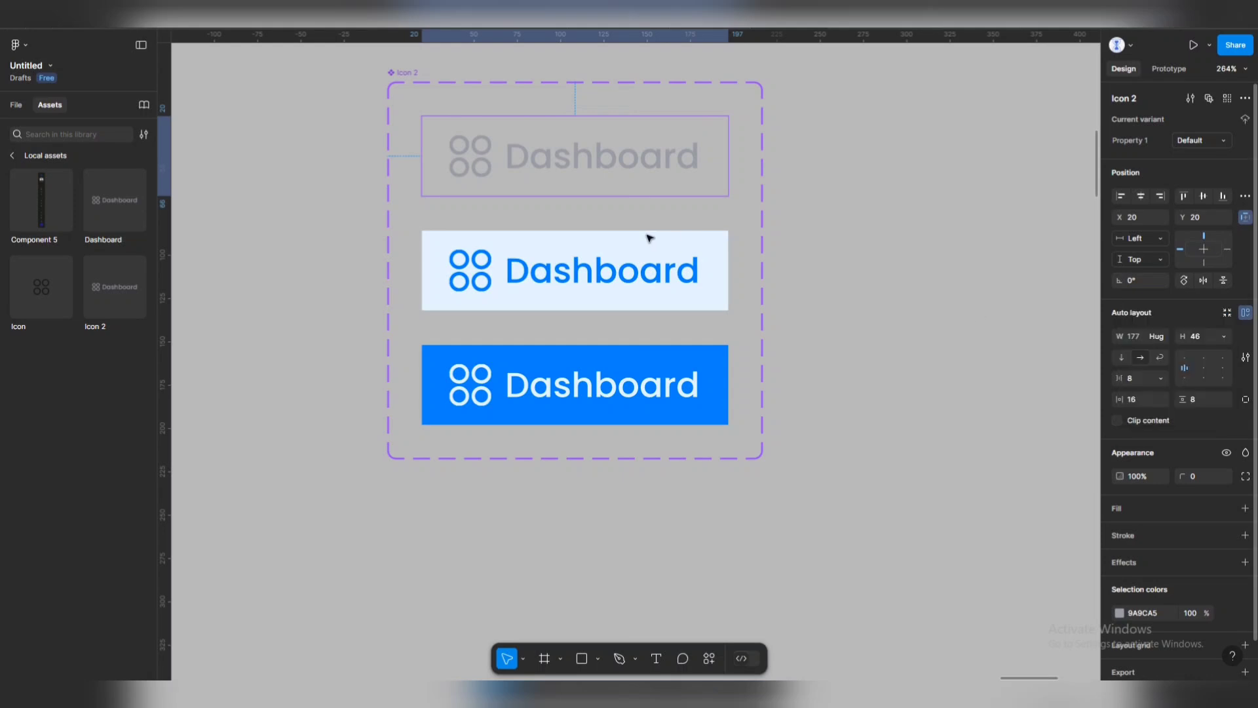
click(652, 294)
shift+click(687, 383)
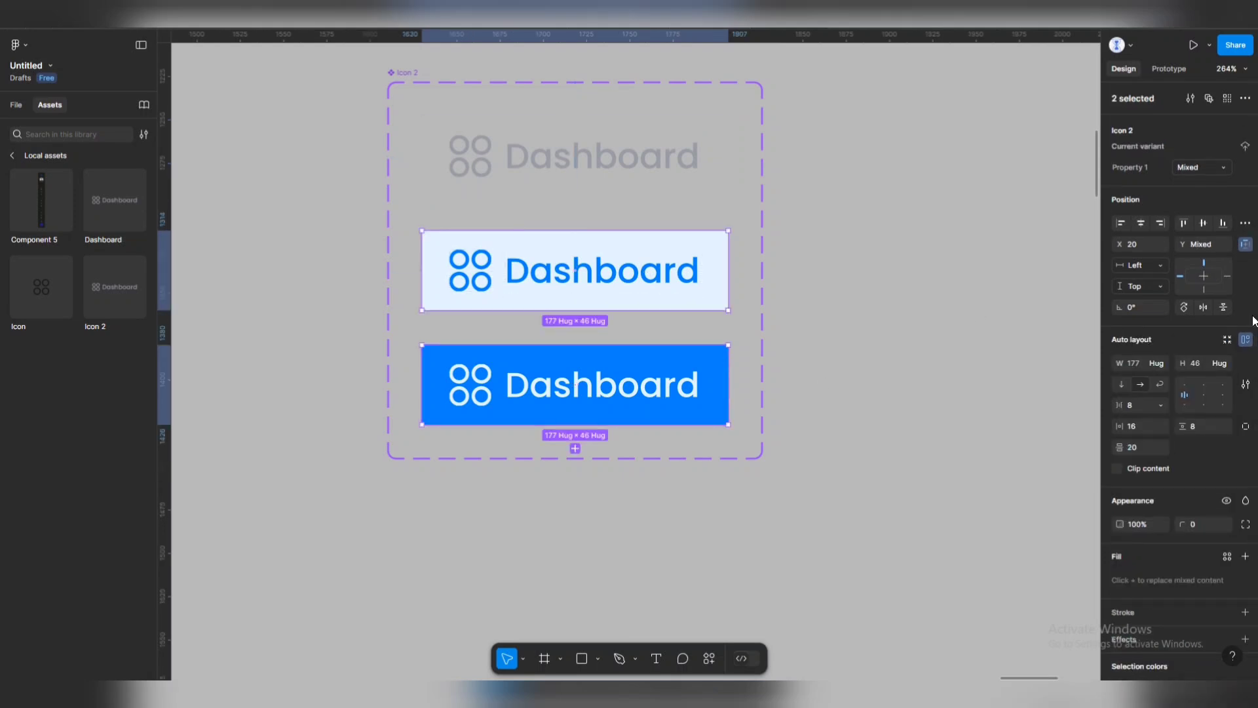
click(1228, 363)
click(1187, 348)
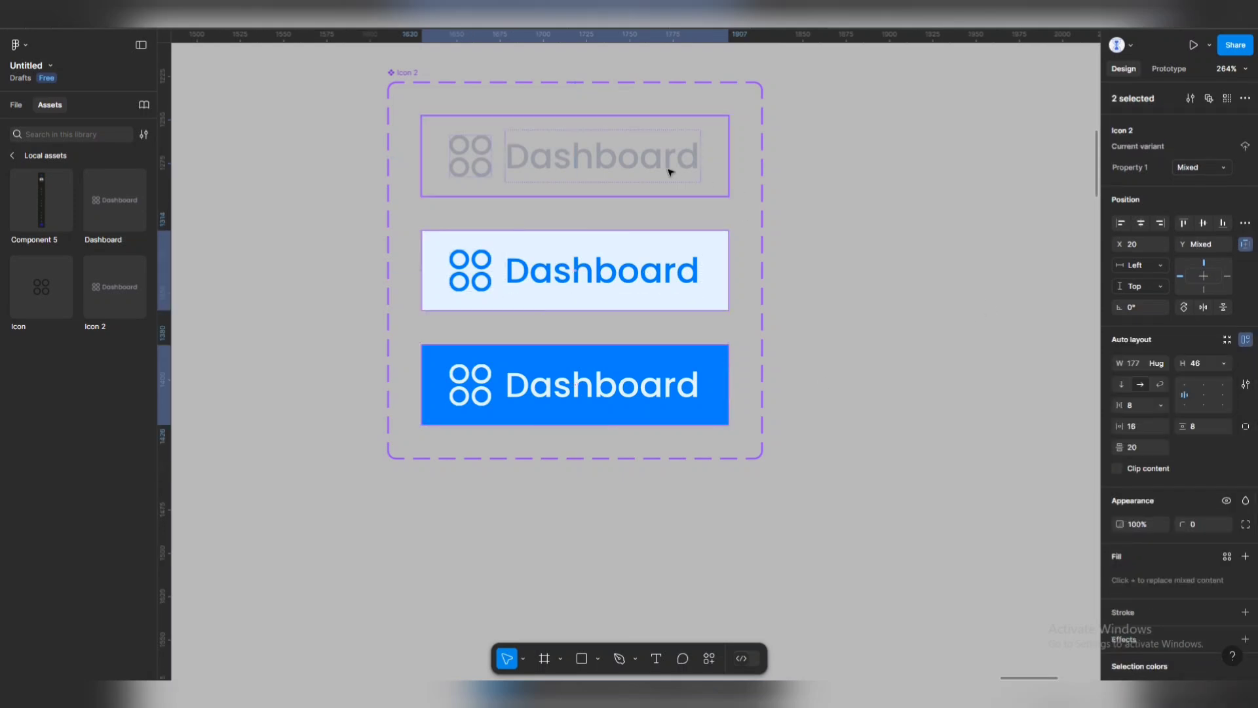
Delete the Dashboard label from all three Icon 2 variants, leaving only the icons.
double_click(666, 163)
key(Delete)
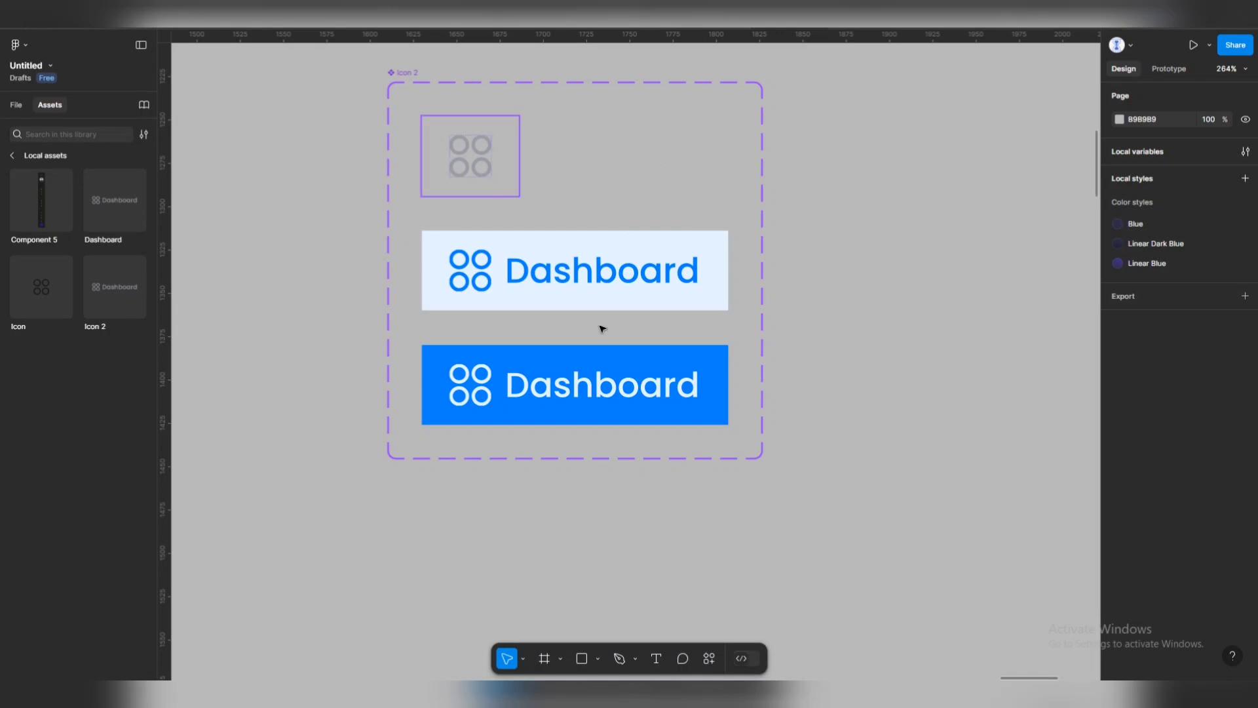
double_click(603, 274)
key(Delete)
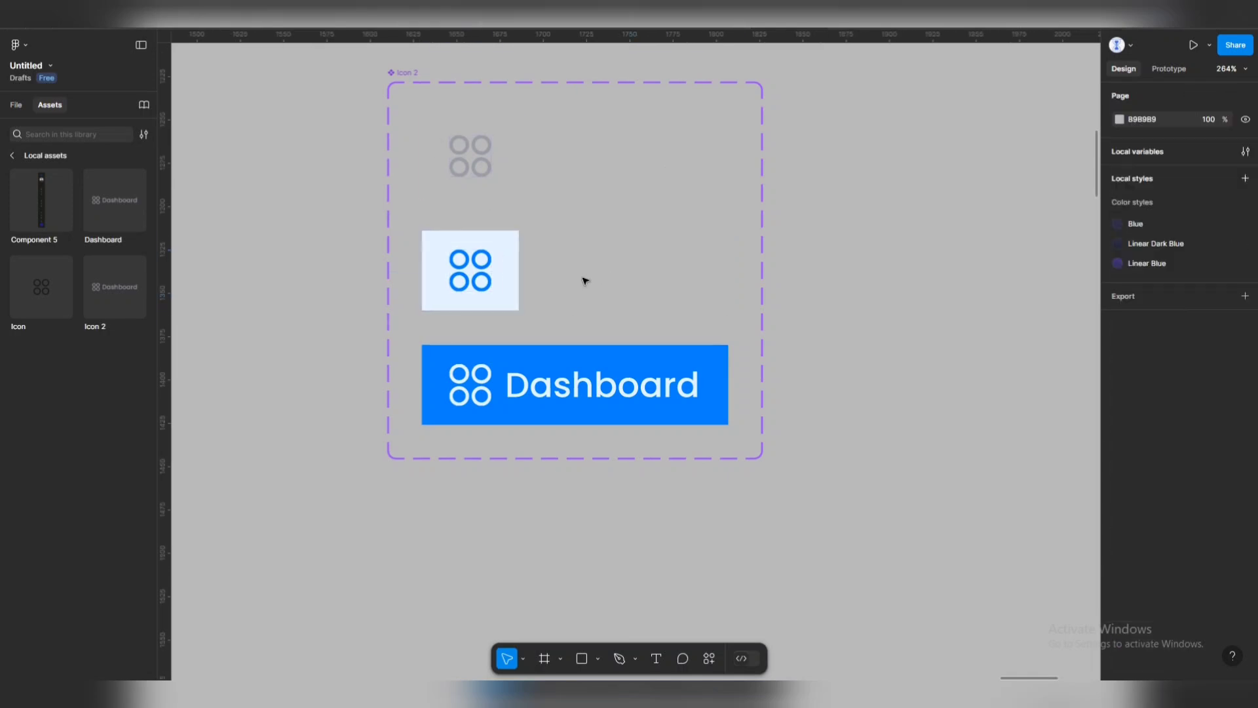
click(635, 410)
double_click(640, 383)
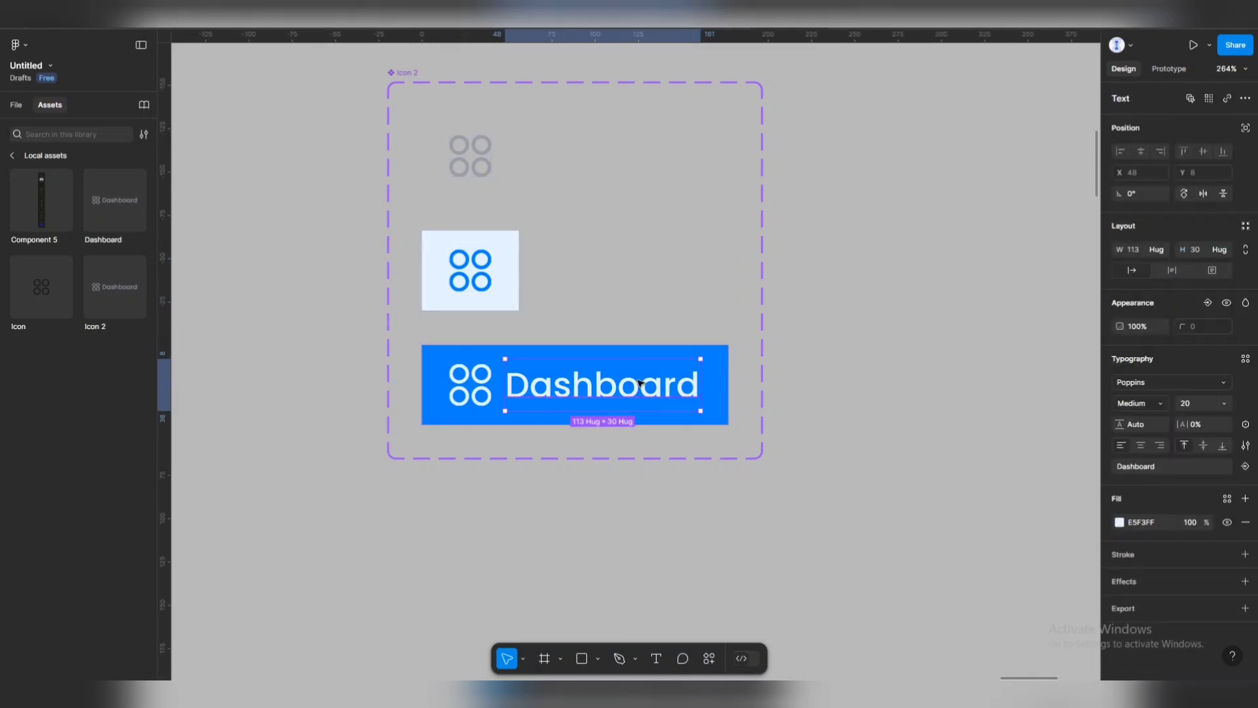
key(Delete)
scroll(607, 370, down, 6)
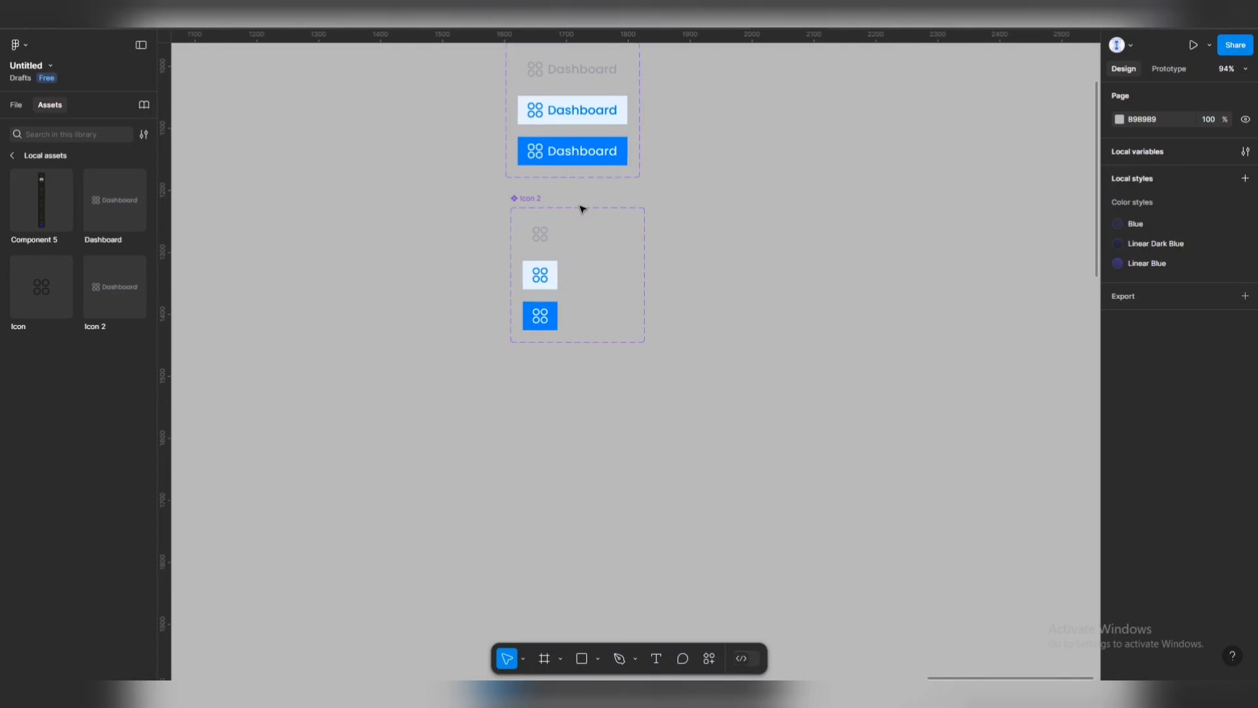
Rename the original Dashboard component set to 'Double Icons'.
scroll(539, 194, up, 3)
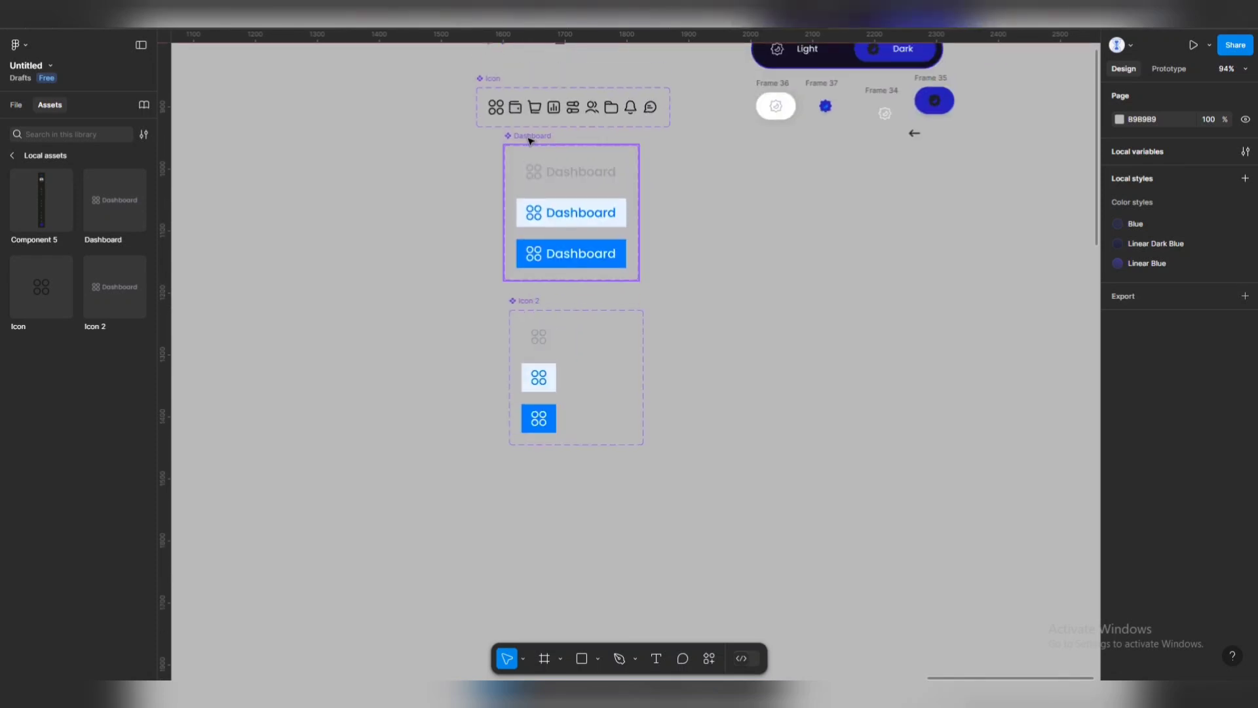
click(531, 138)
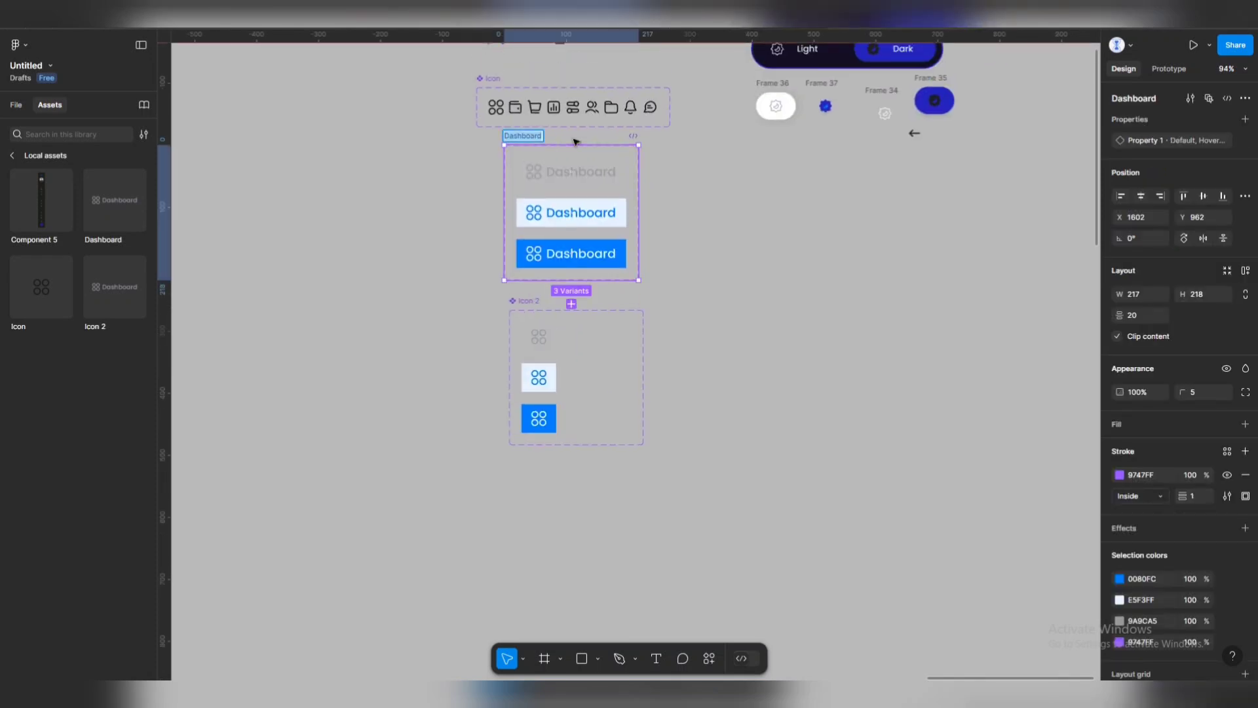
text(ODbuld)
key(BackSpace)
key(BackSpace)
key(BackSpace)
key(BackSpace)
key(BackSpace)
key(BackSpace)
text(Dobu)
key(BackSpace)
key(BackSpace)
text(uble Ico)
key(Return)
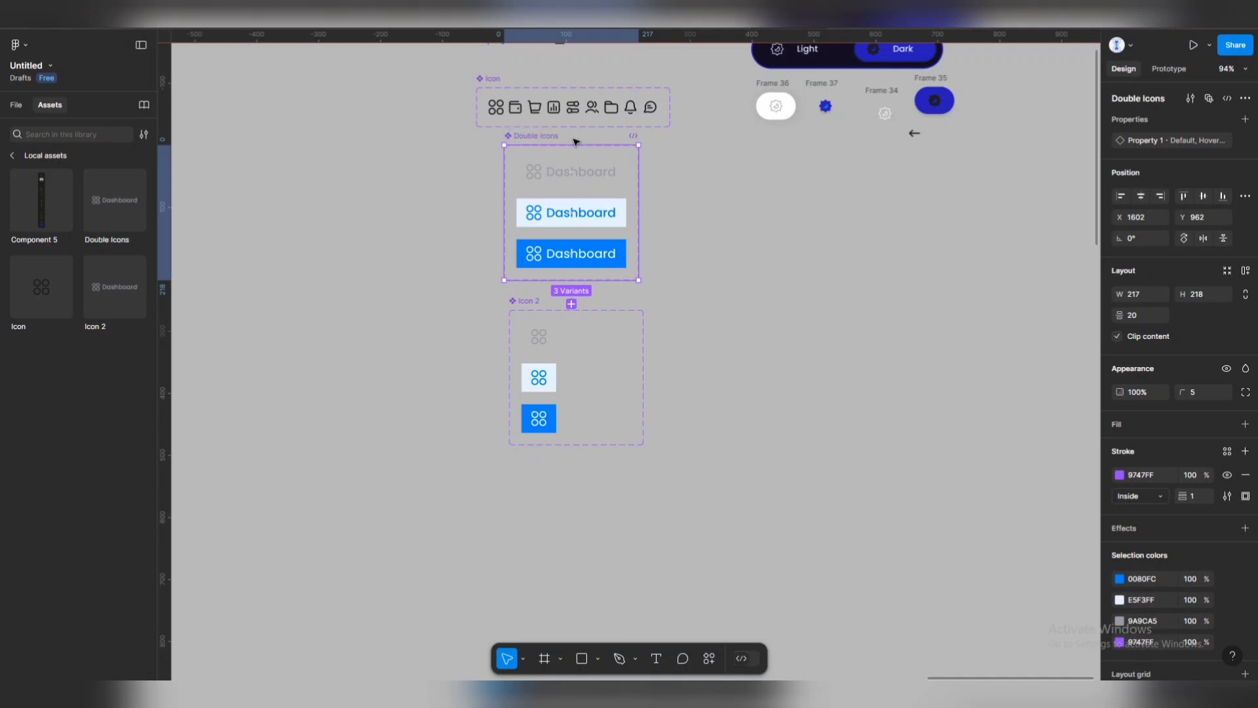
Move the Double Icons set to the right of the Icon 2 set.
drag(529, 134, 672, 307)
click(694, 261)
scroll(795, 247, right, 3)
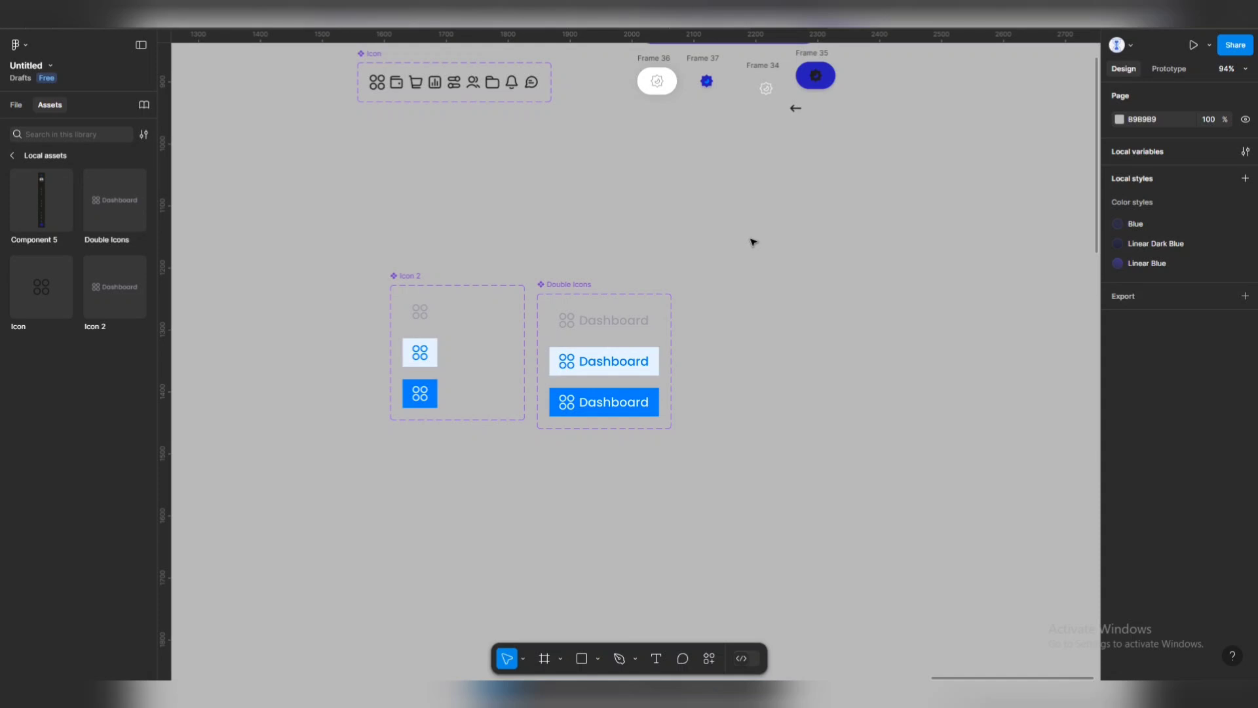
scroll(761, 379, right, 3)
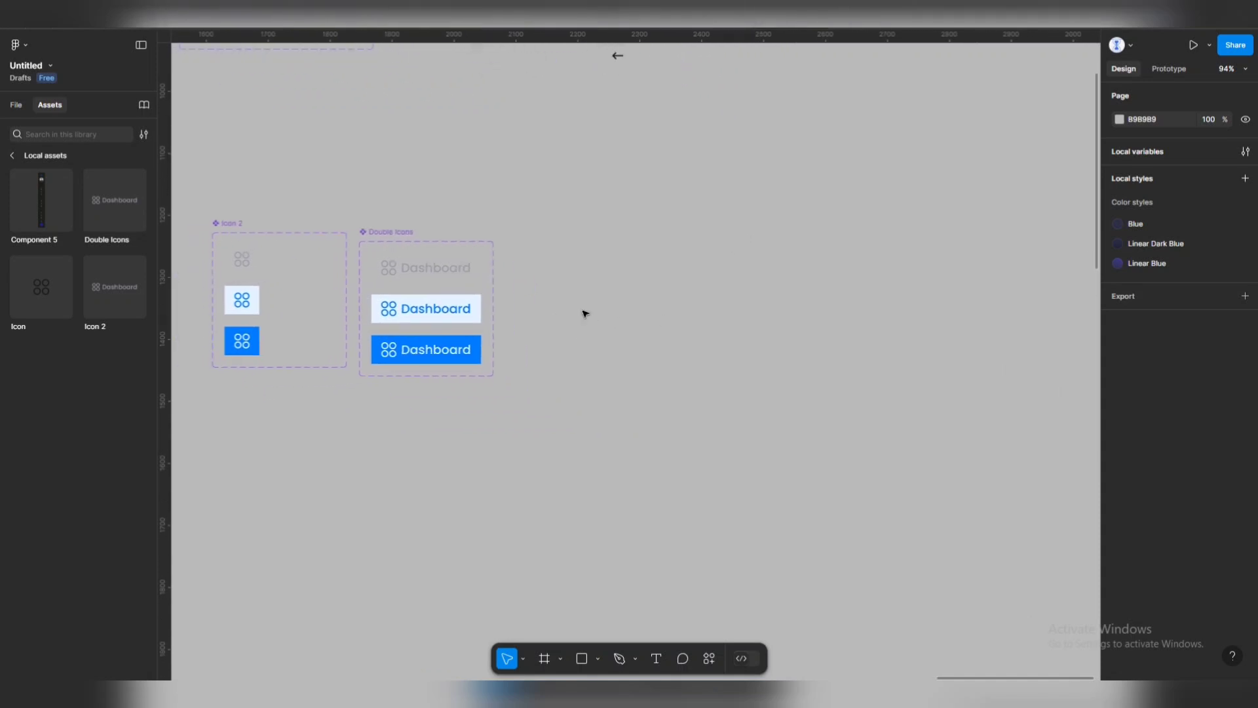
scroll(583, 288, up, 2)
scroll(570, 269, down, 1)
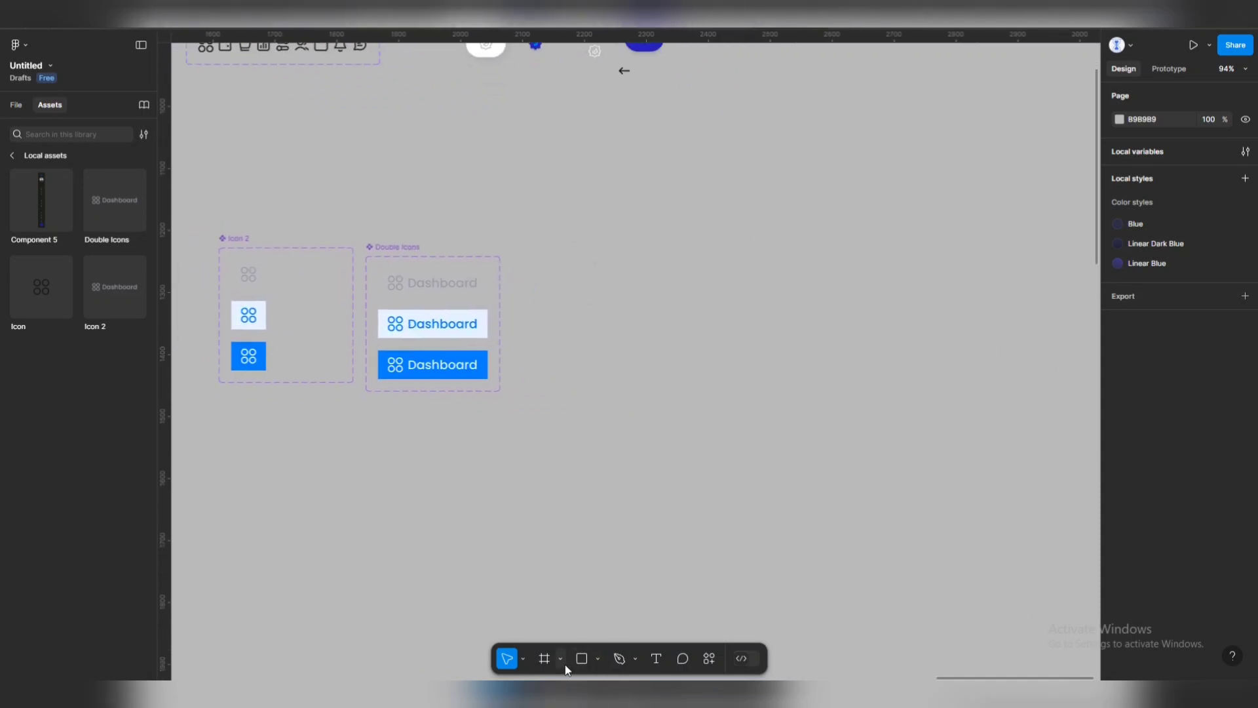
Draw a new white frame beside the icon sets and size it 324 × 1124.
click(544, 658)
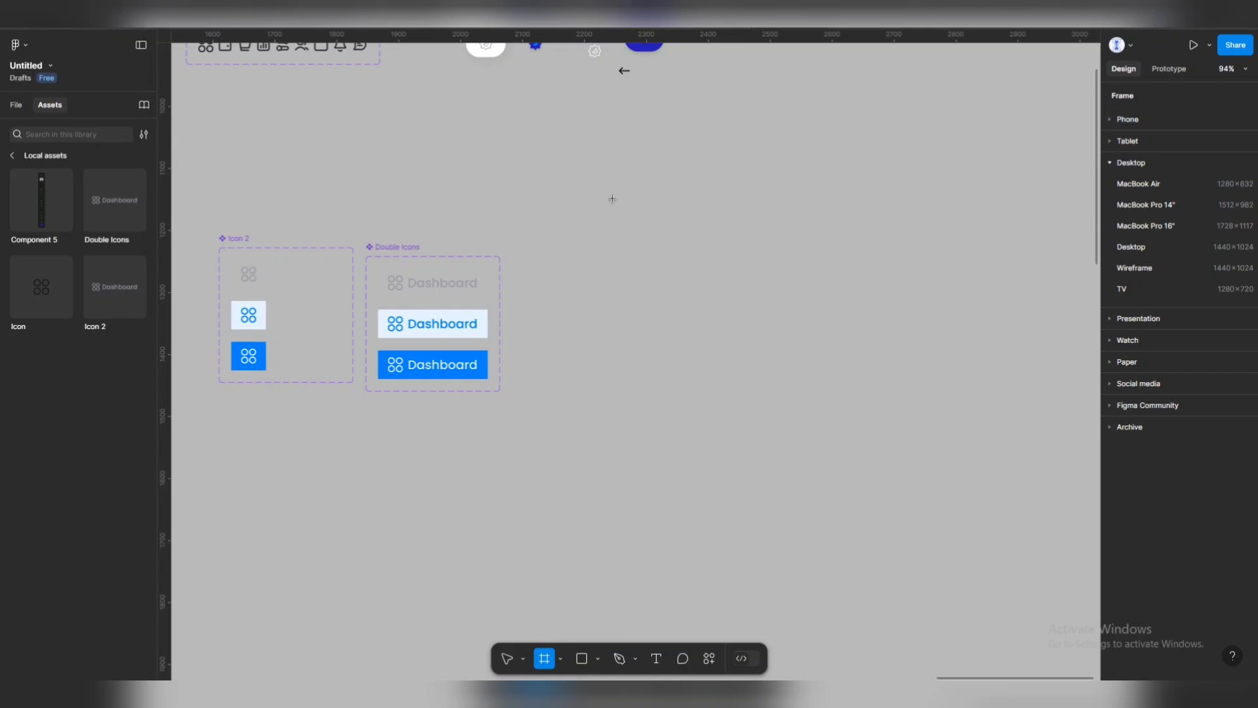
drag(594, 162, 754, 558)
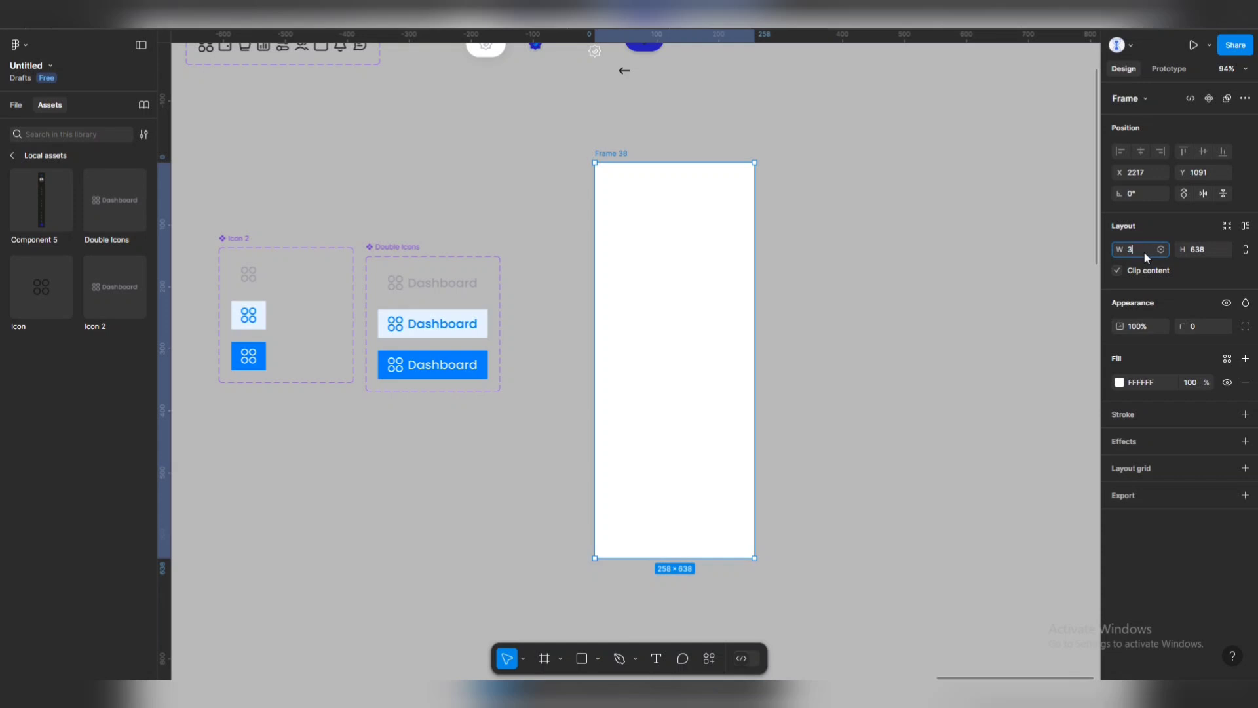
key(Return)
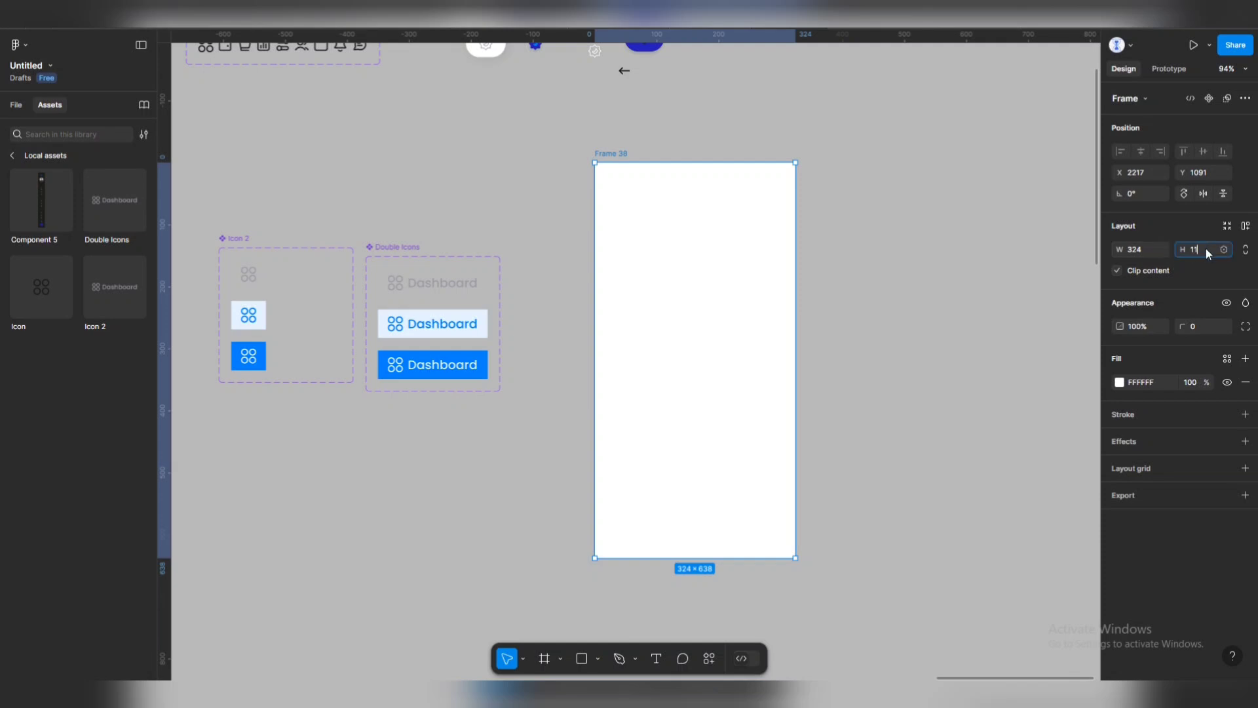
key(Return)
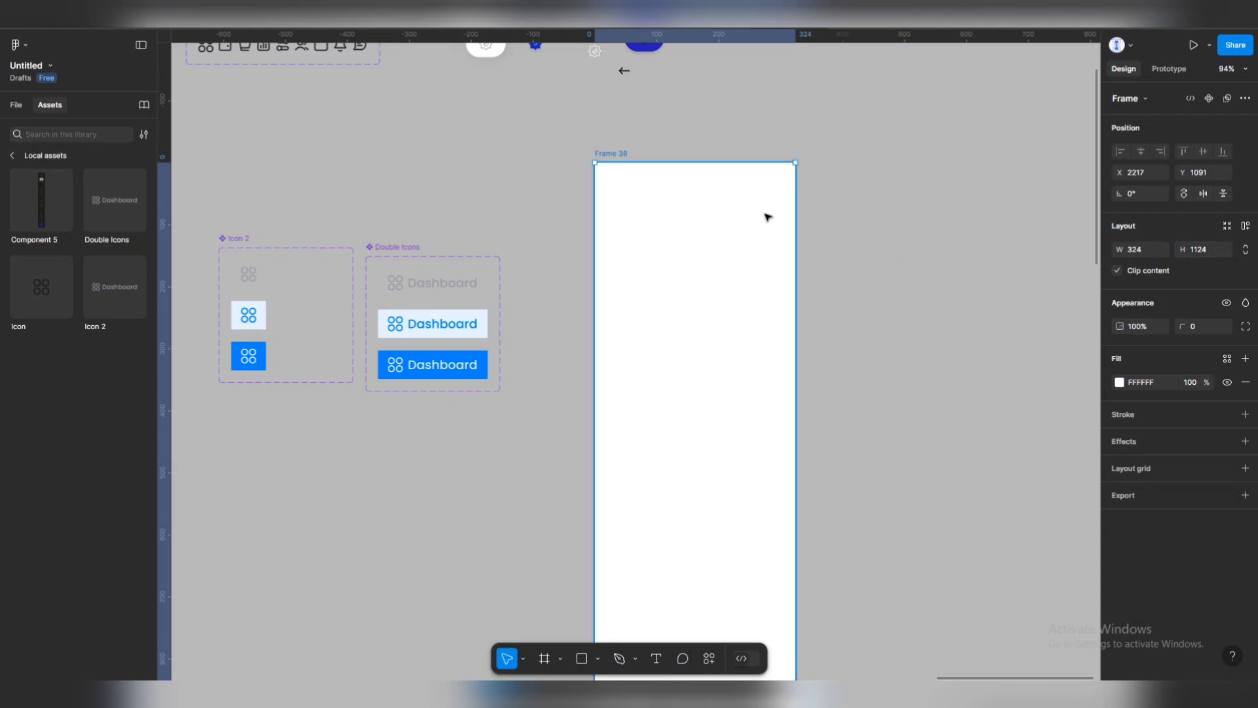
key(Escape)
scroll(676, 232, down, 3)
scroll(668, 132, right, 1)
scroll(668, 160, up, 2)
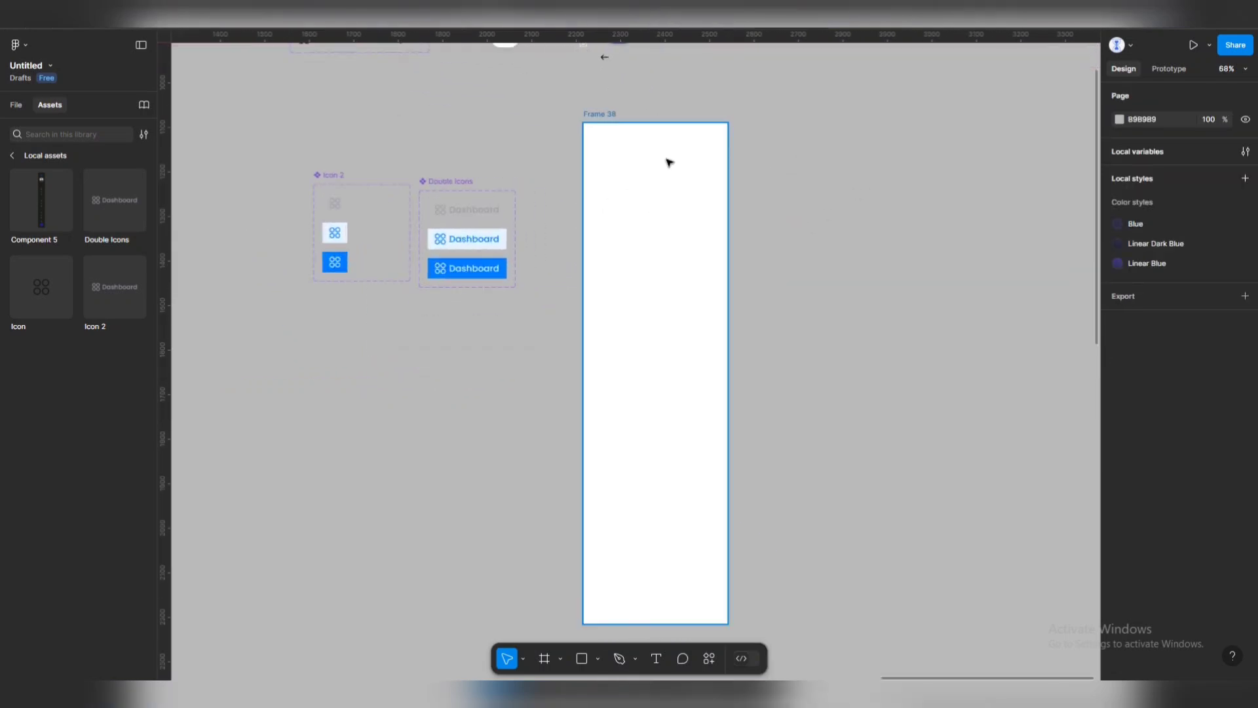
click(658, 235)
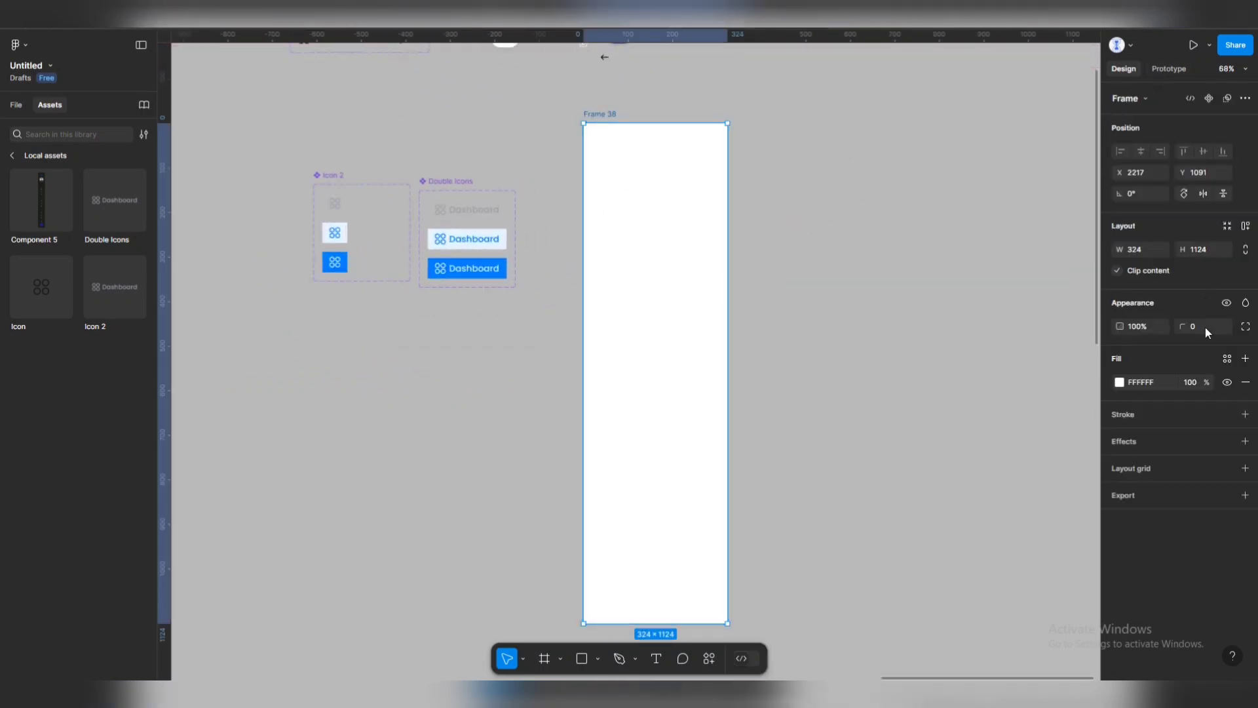
click(280, 134)
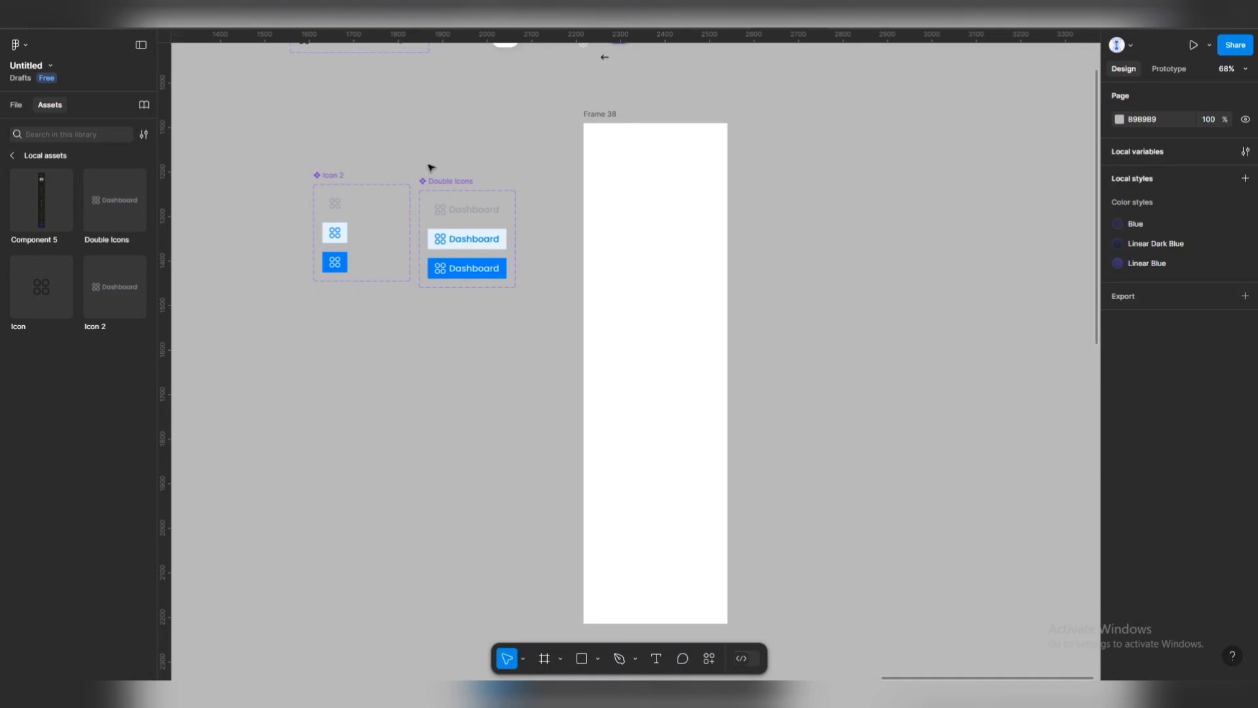
scroll(431, 167, down, 2)
scroll(518, 168, up, 3)
scroll(518, 169, left, 2)
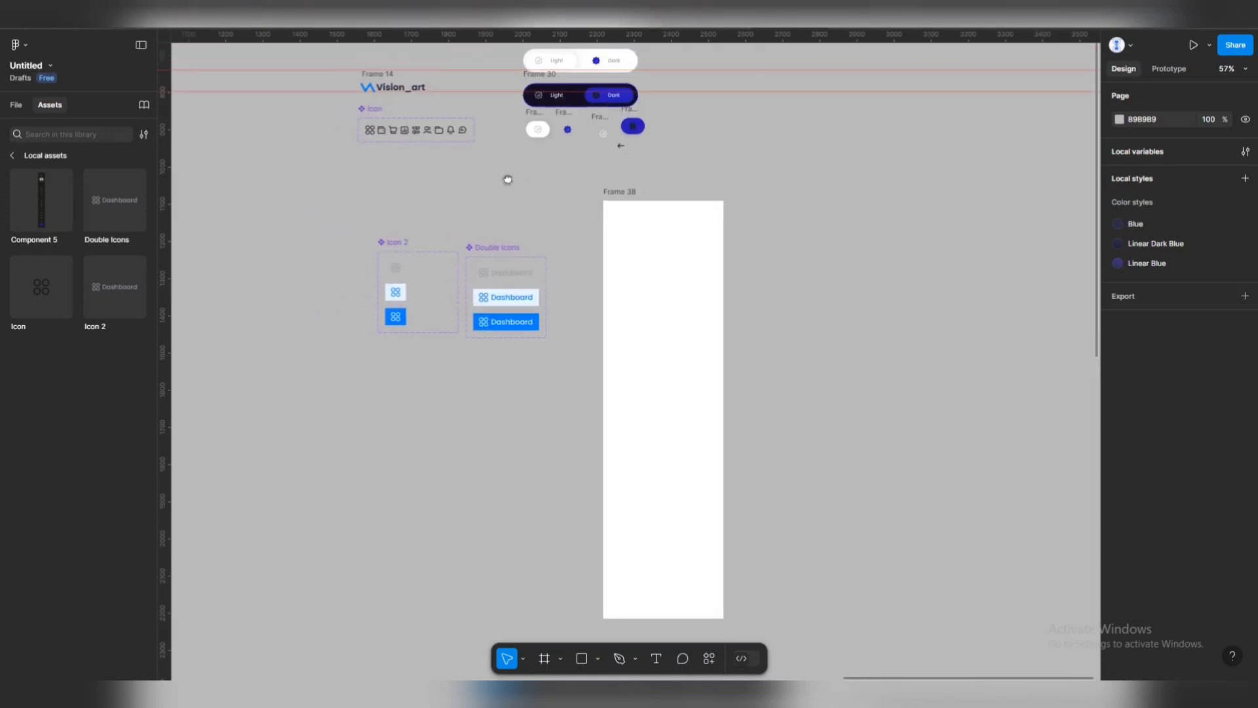
scroll(508, 179, up, 4)
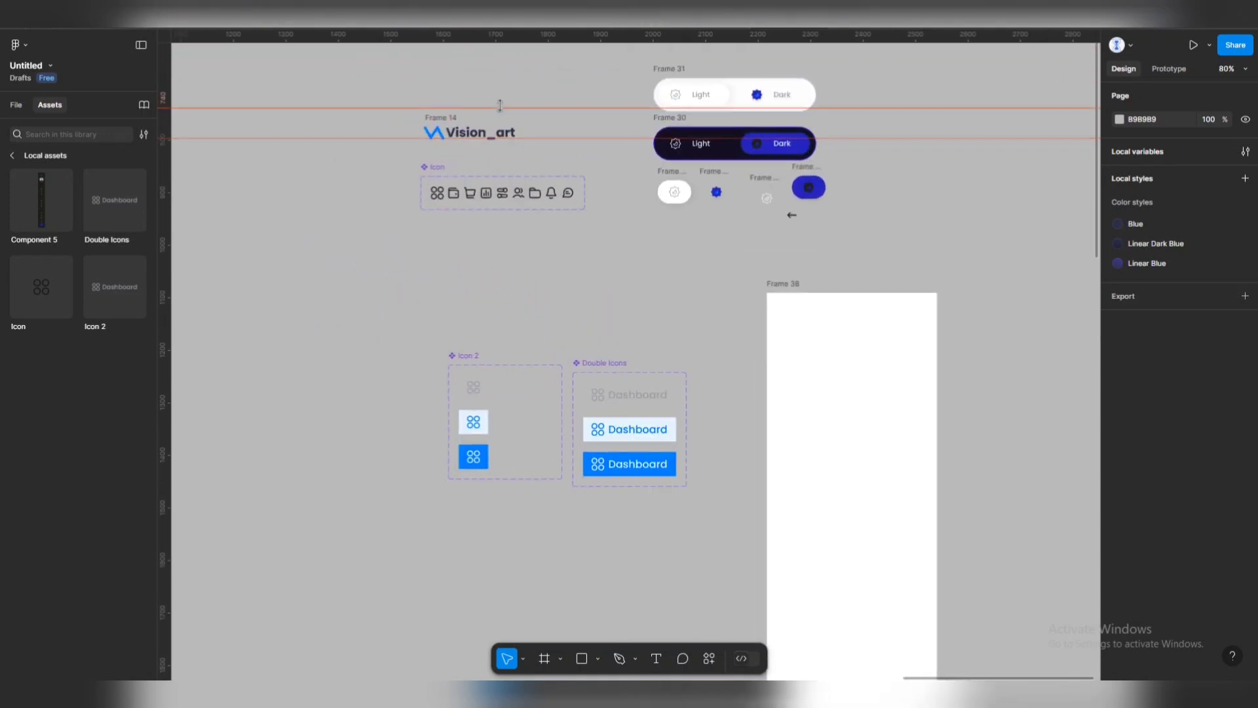
scroll(524, 184, down, 8)
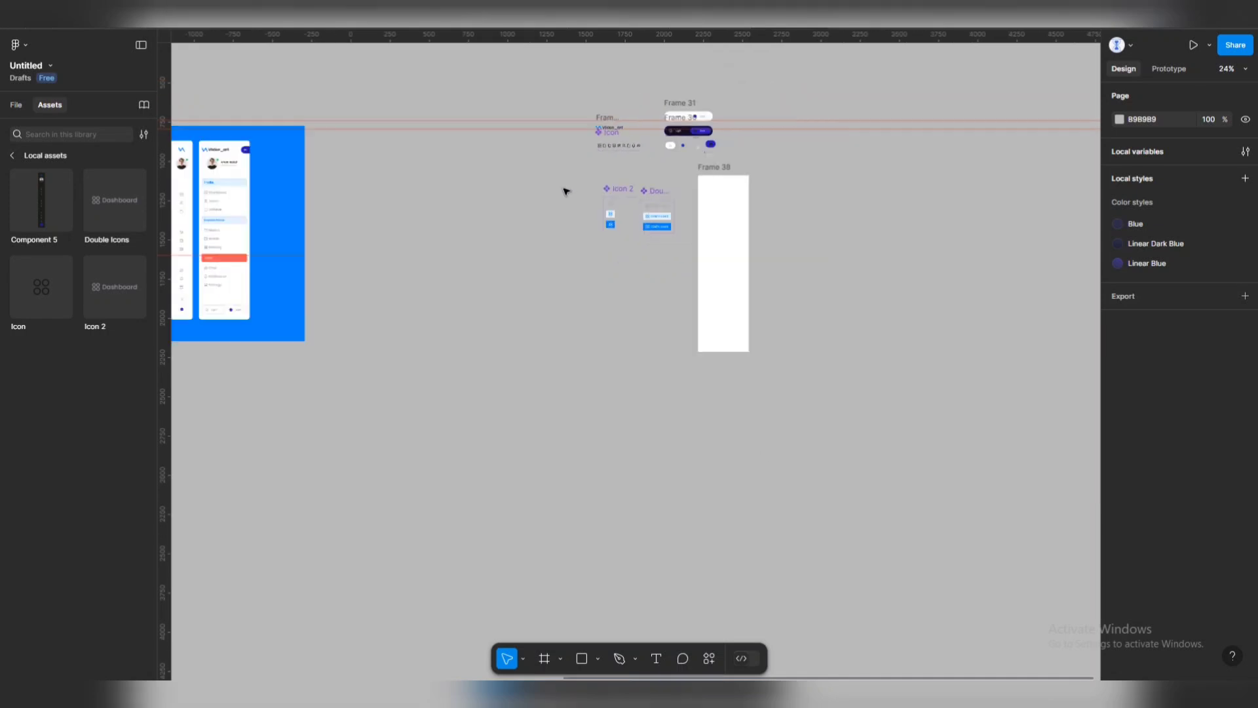
scroll(435, 205, up, 5)
scroll(773, 210, right, 3)
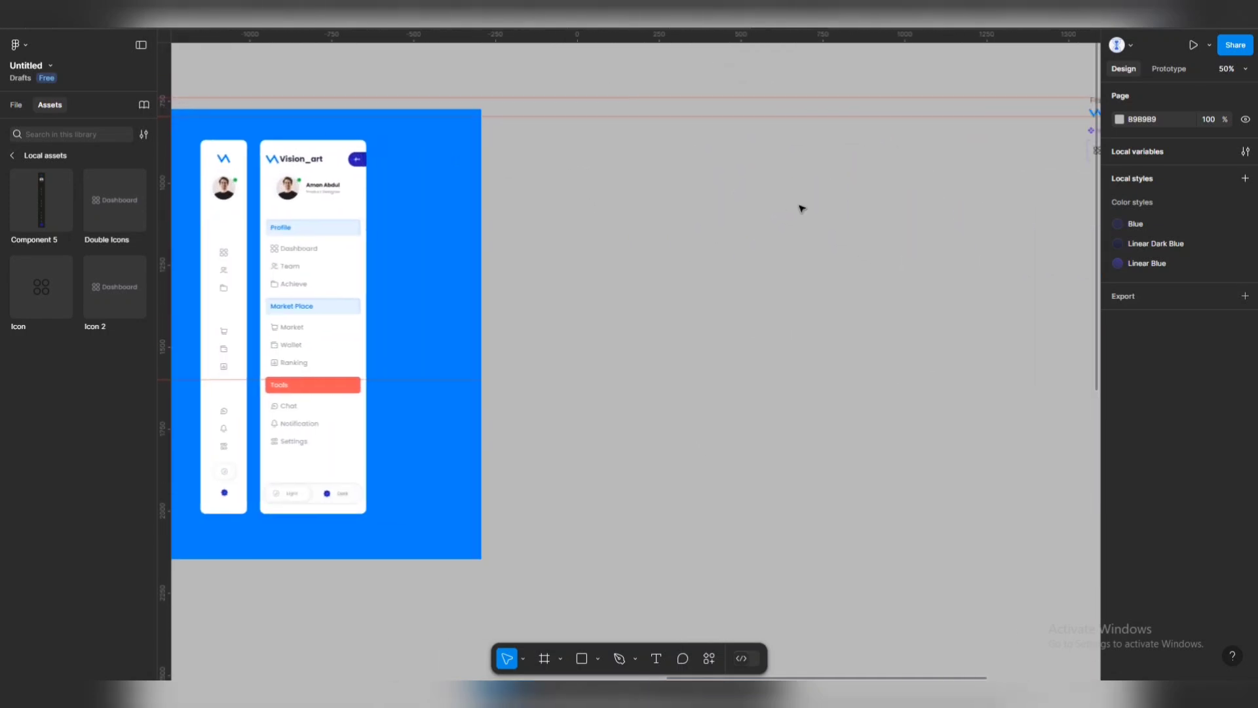
scroll(649, 203, right, 10)
scroll(964, 281, down, 1)
scroll(770, 211, right, 2)
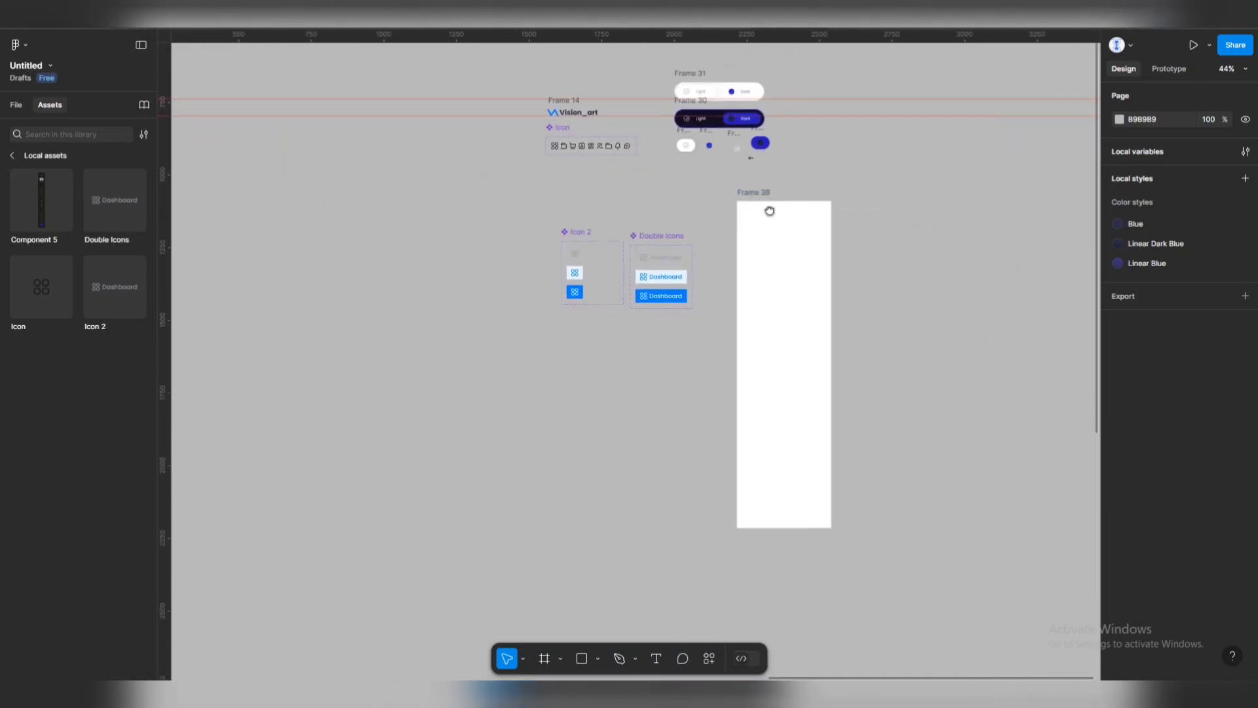
scroll(770, 211, up, 2)
Move the back-arrow button into Frame 38's top-right corner.
click(707, 131)
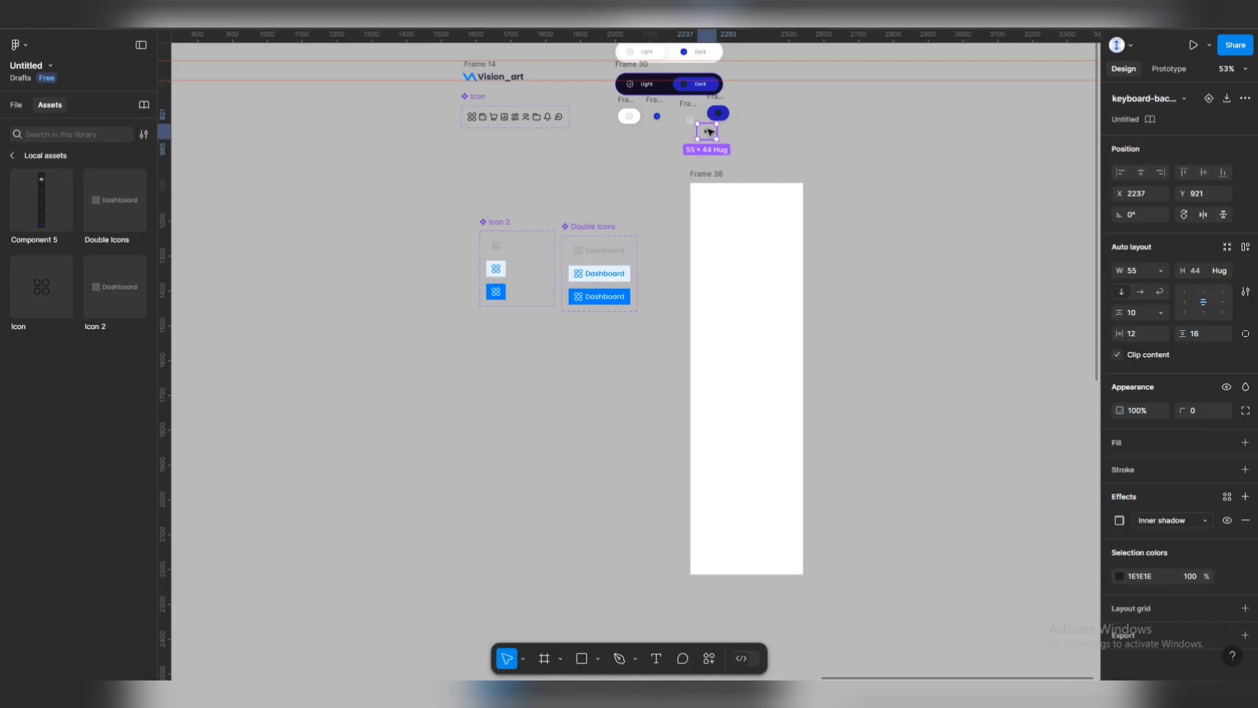
drag(708, 131, 796, 211)
click(813, 221)
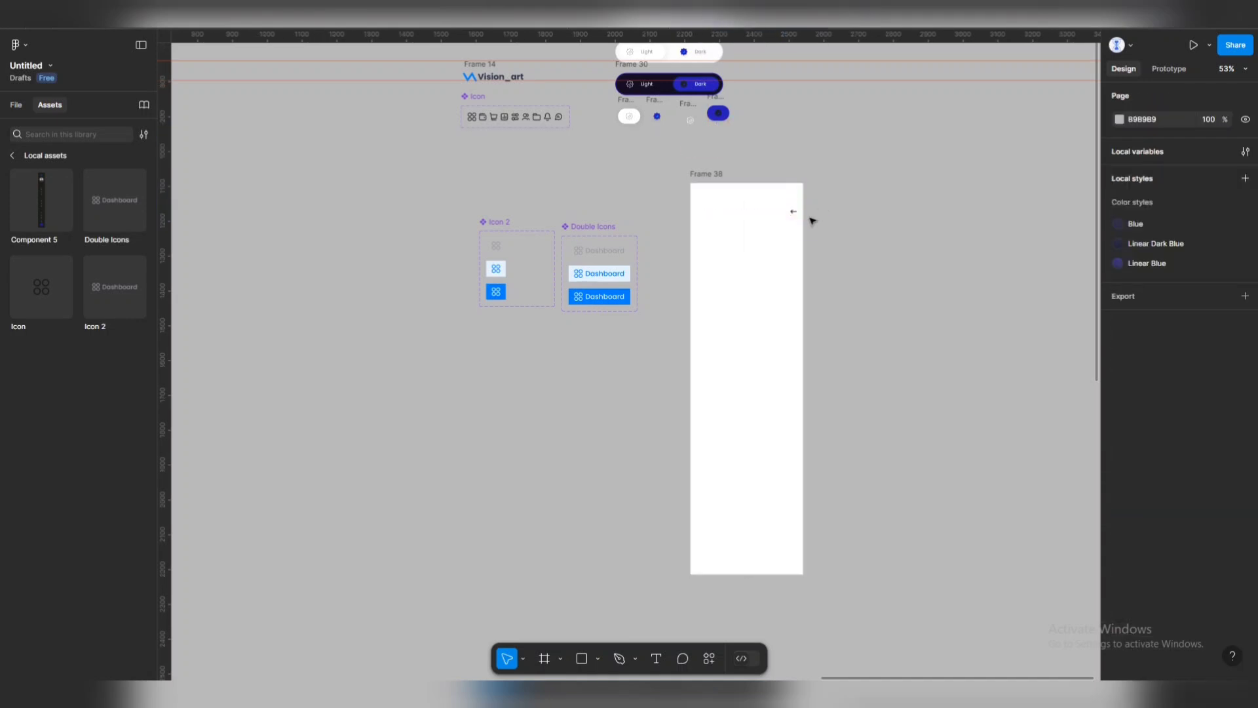
scroll(810, 219, up, 3)
click(782, 203)
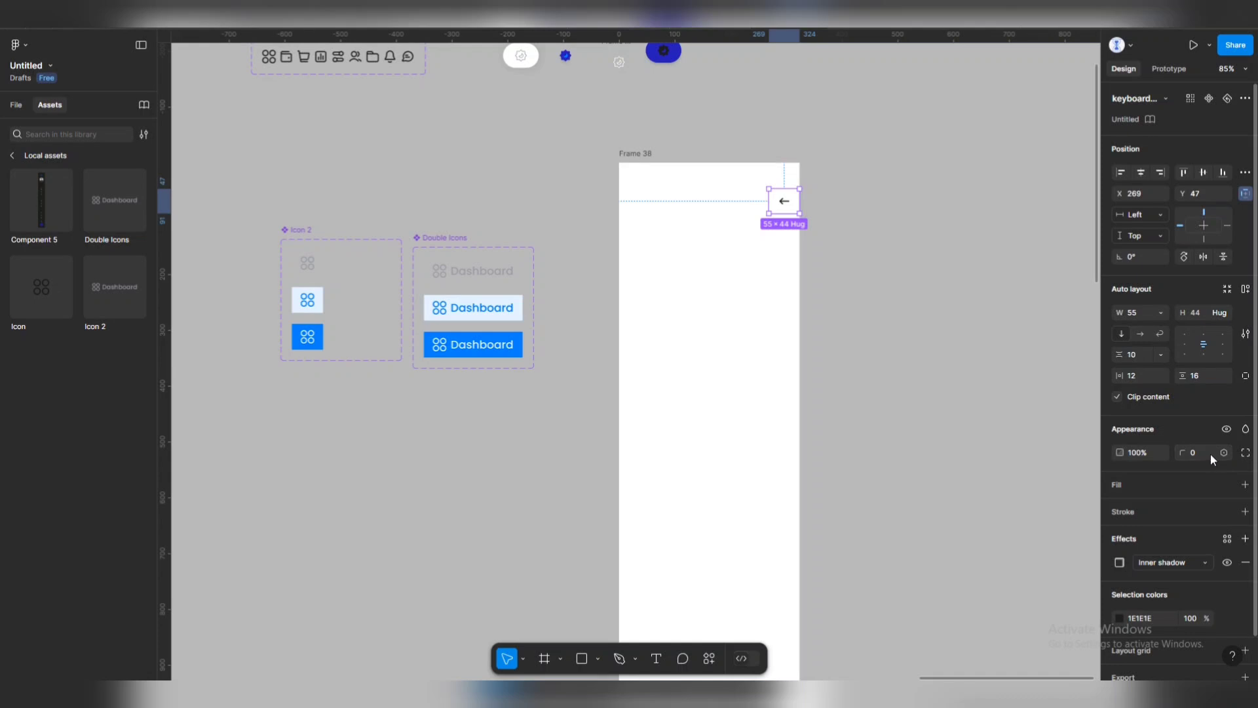
Round the arrow button's top-left and bottom-left corners to radius 20.
click(1245, 452)
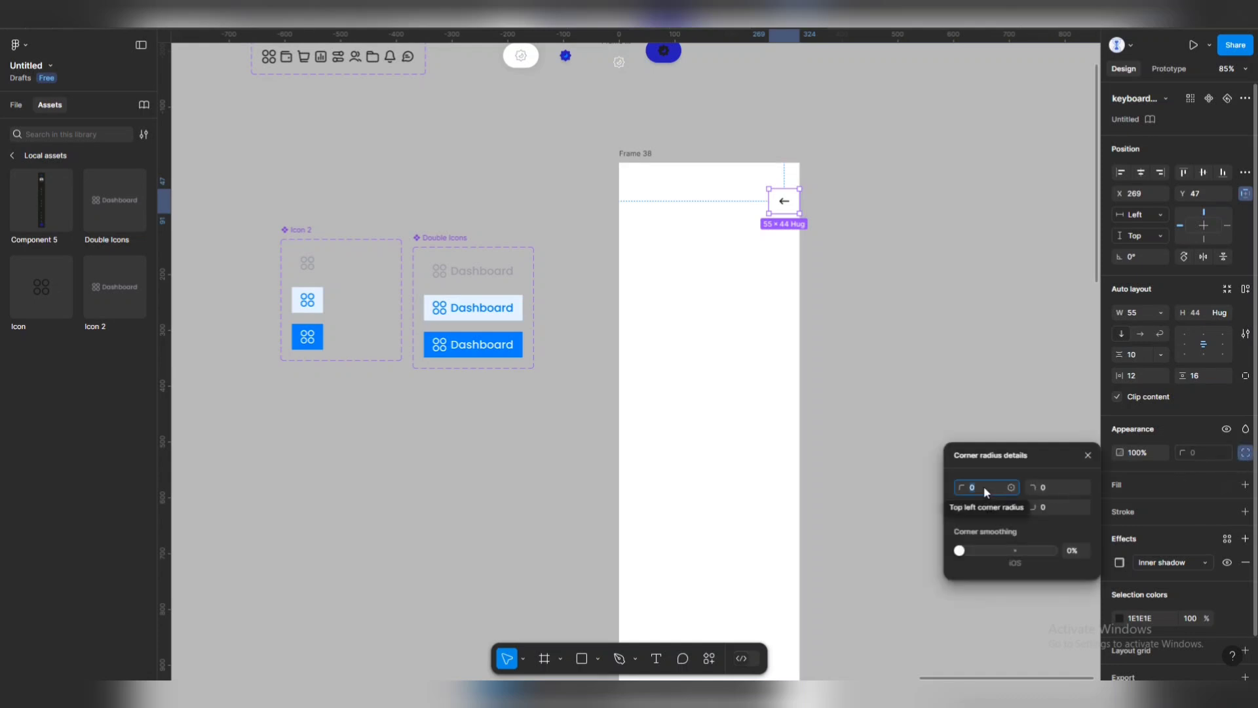
text(20)
key(Tab)
key(Tab)
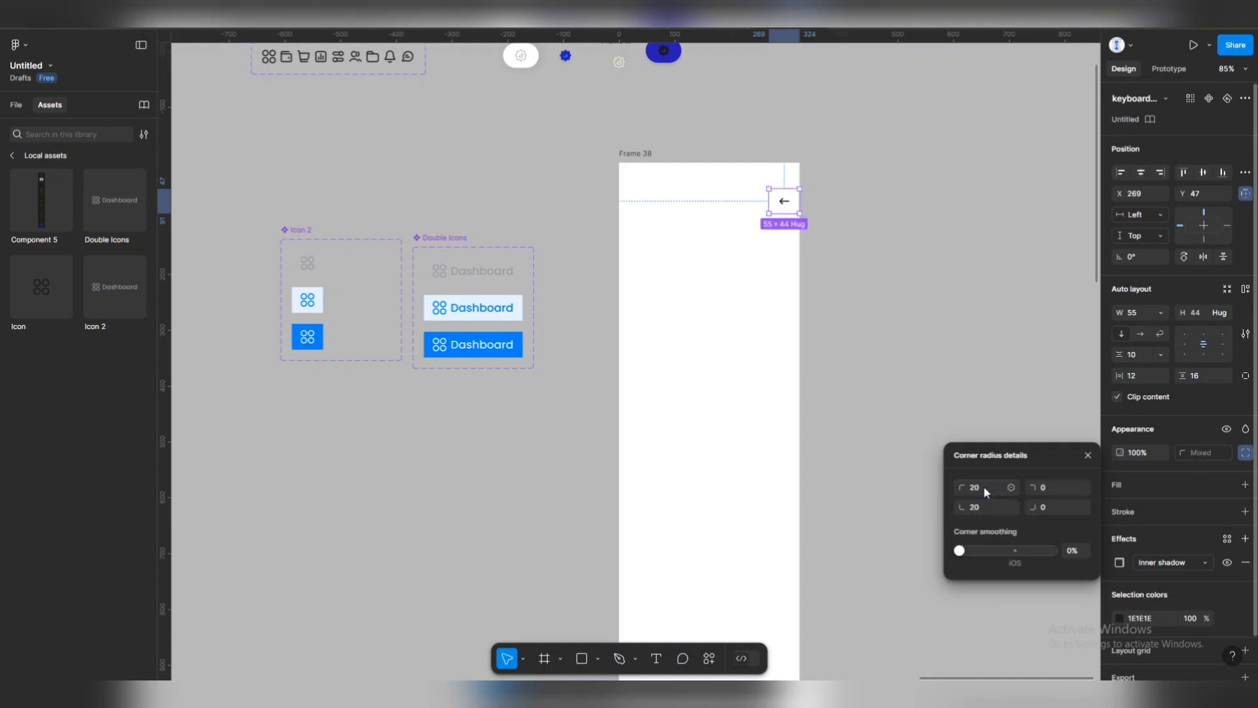
click(947, 374)
Give the arrow button a blue 261CB9 fill and open the arrow icon's colour.
click(794, 207)
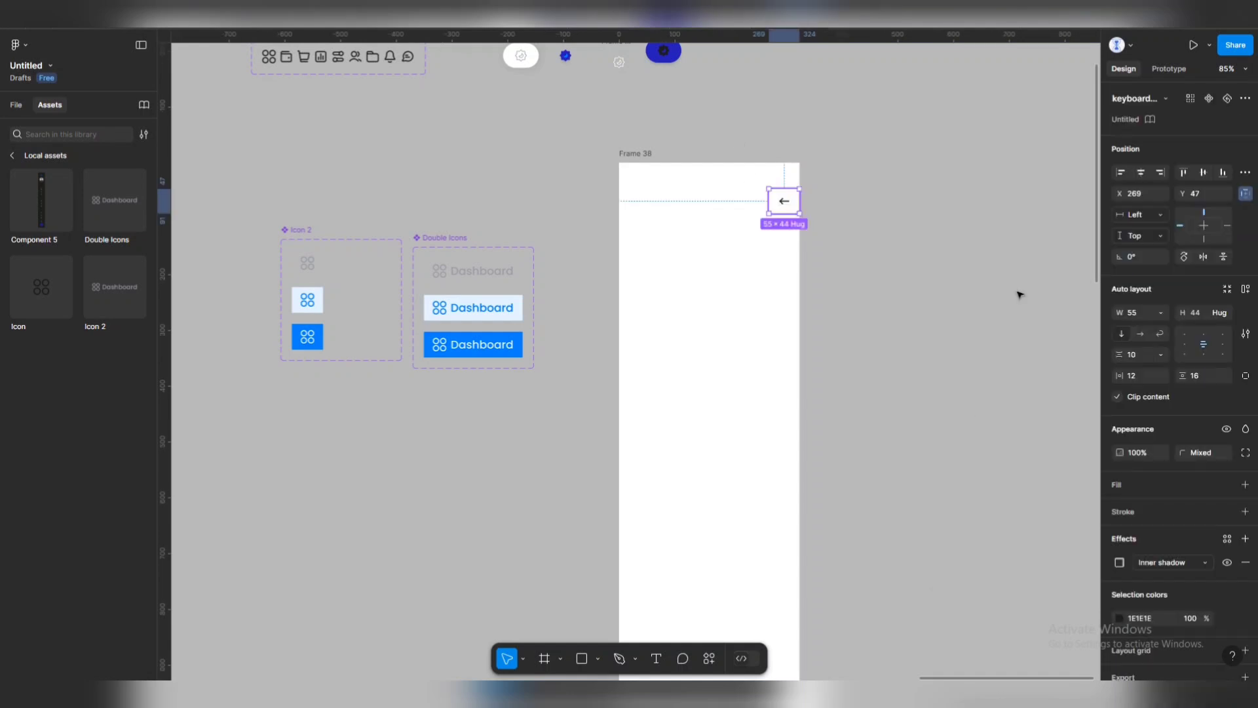
click(1245, 485)
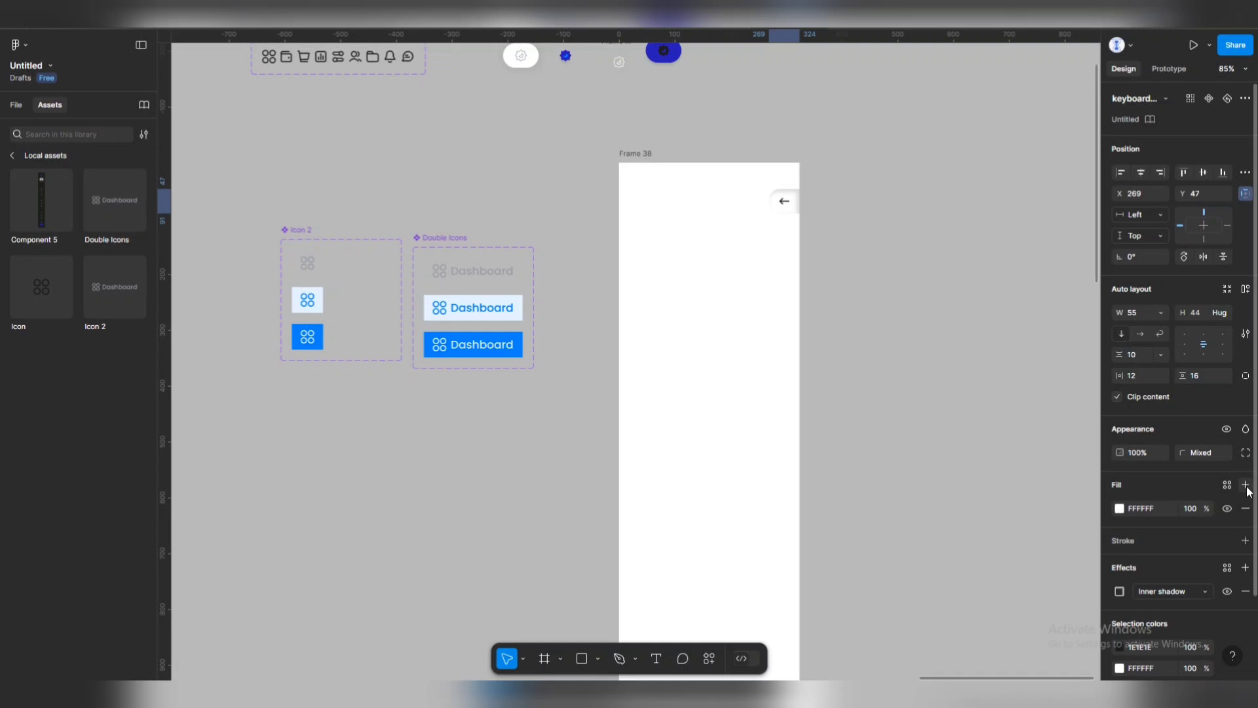
click(1120, 509)
click(1039, 615)
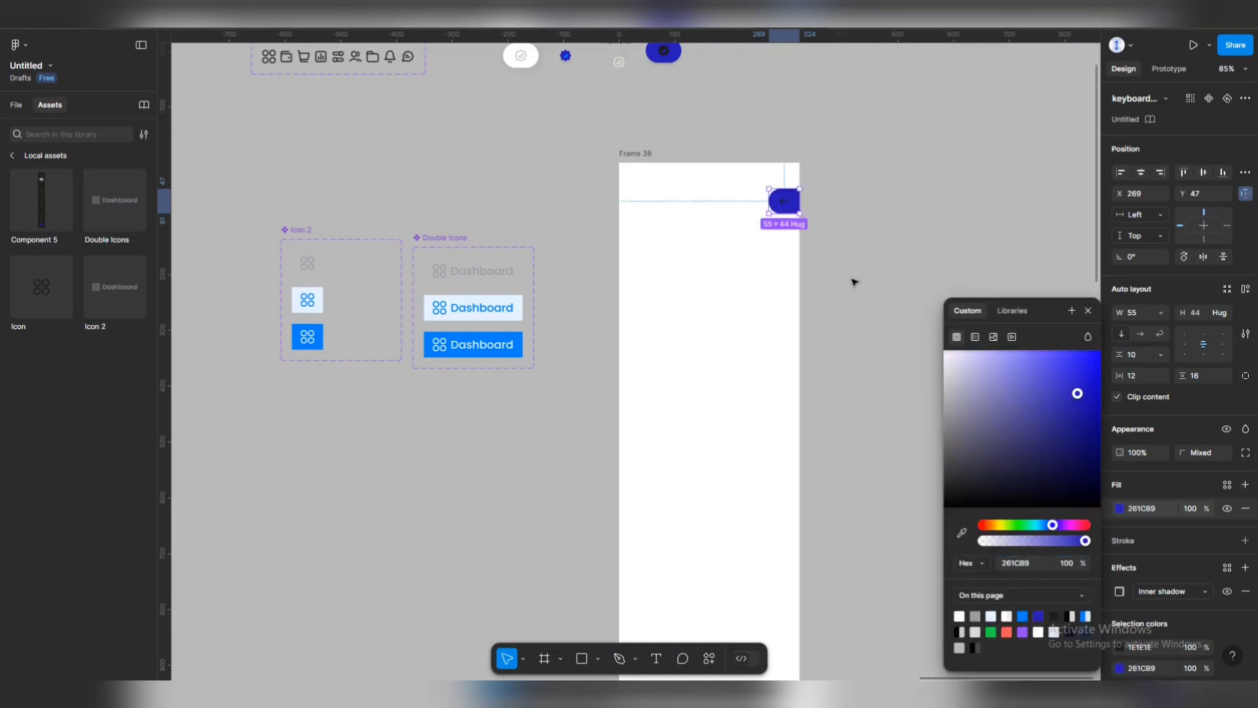
click(866, 284)
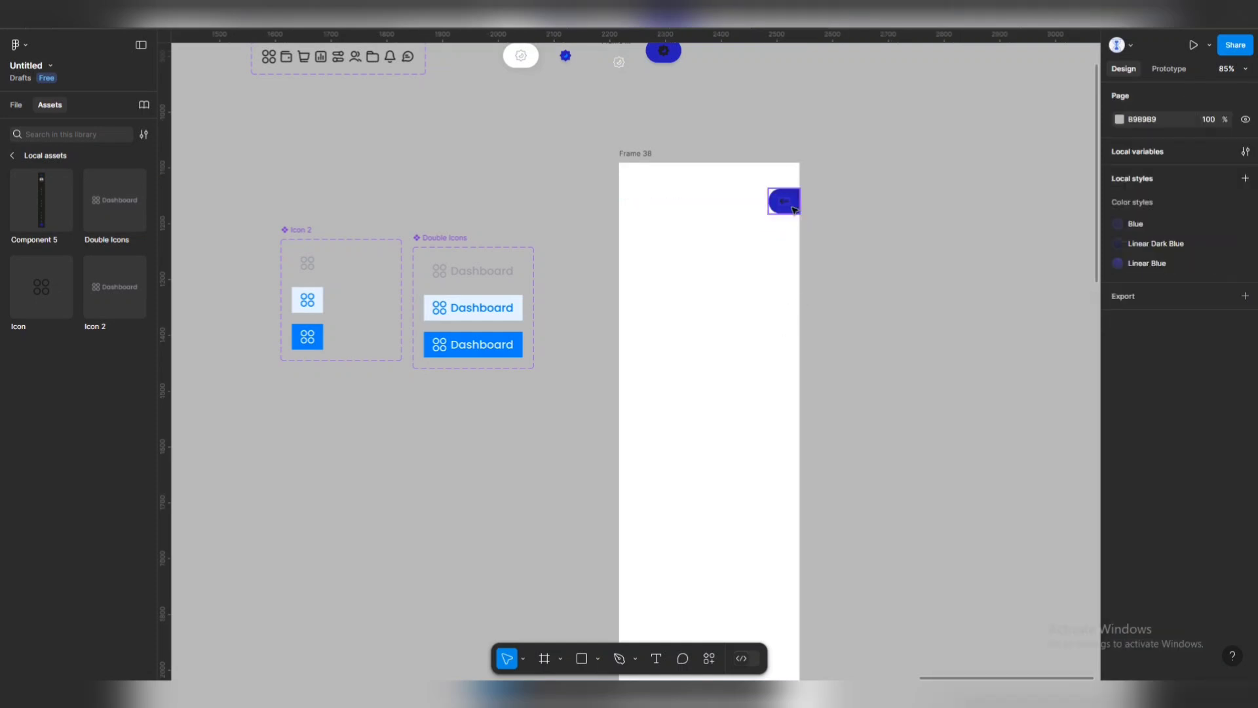
click(784, 201)
scroll(1121, 577, down, 3)
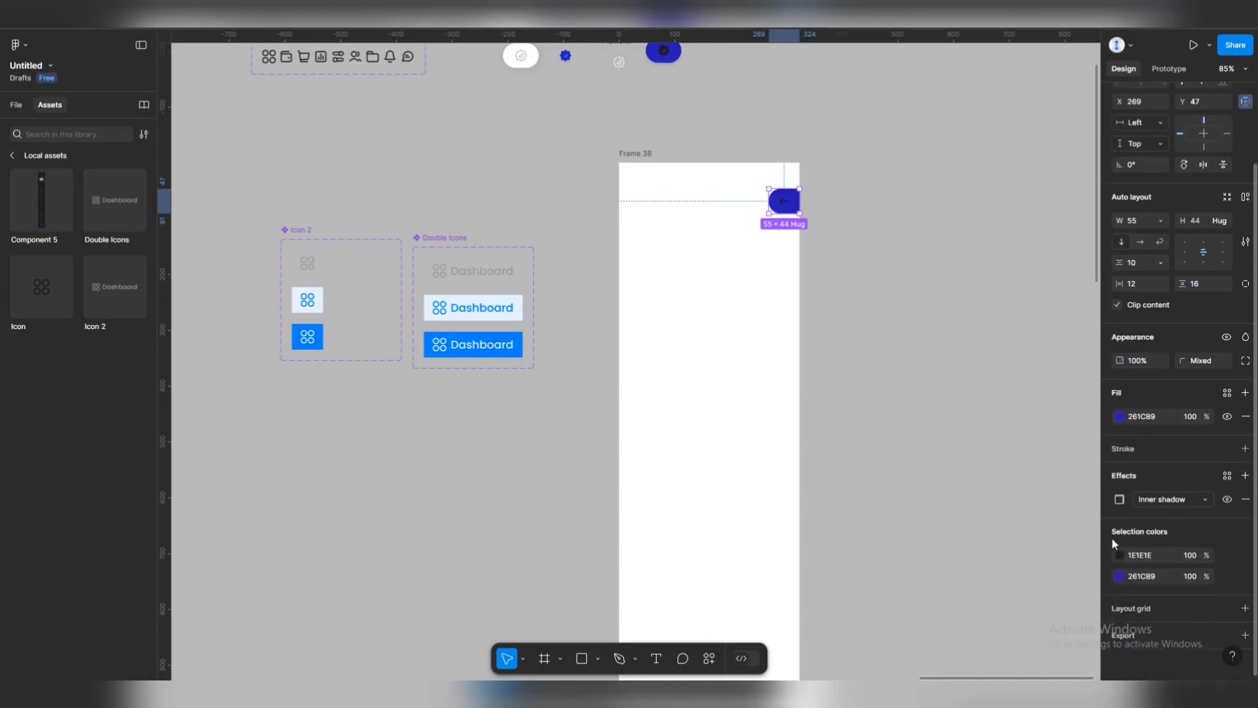
click(1119, 555)
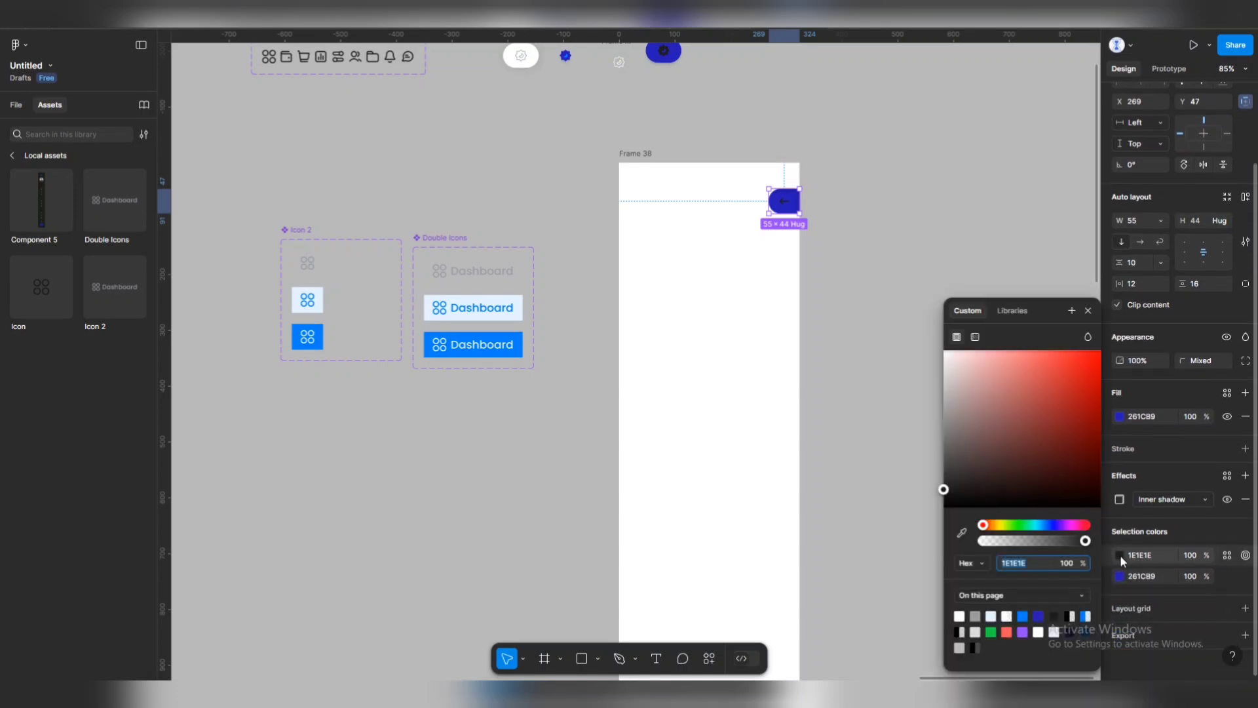
Rename Frame 38 to 'Light Main' using Ctrl+R.
click(843, 270)
scroll(863, 233, down, 5)
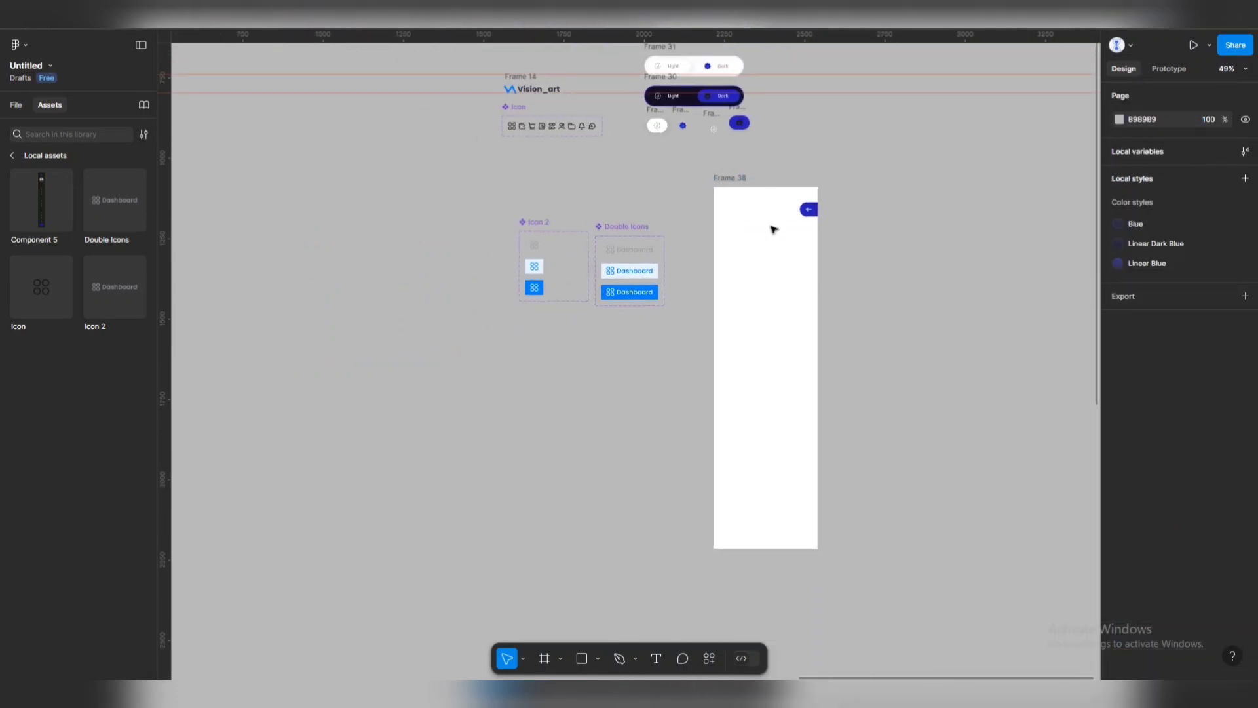
scroll(725, 166, up, 4)
click(719, 164)
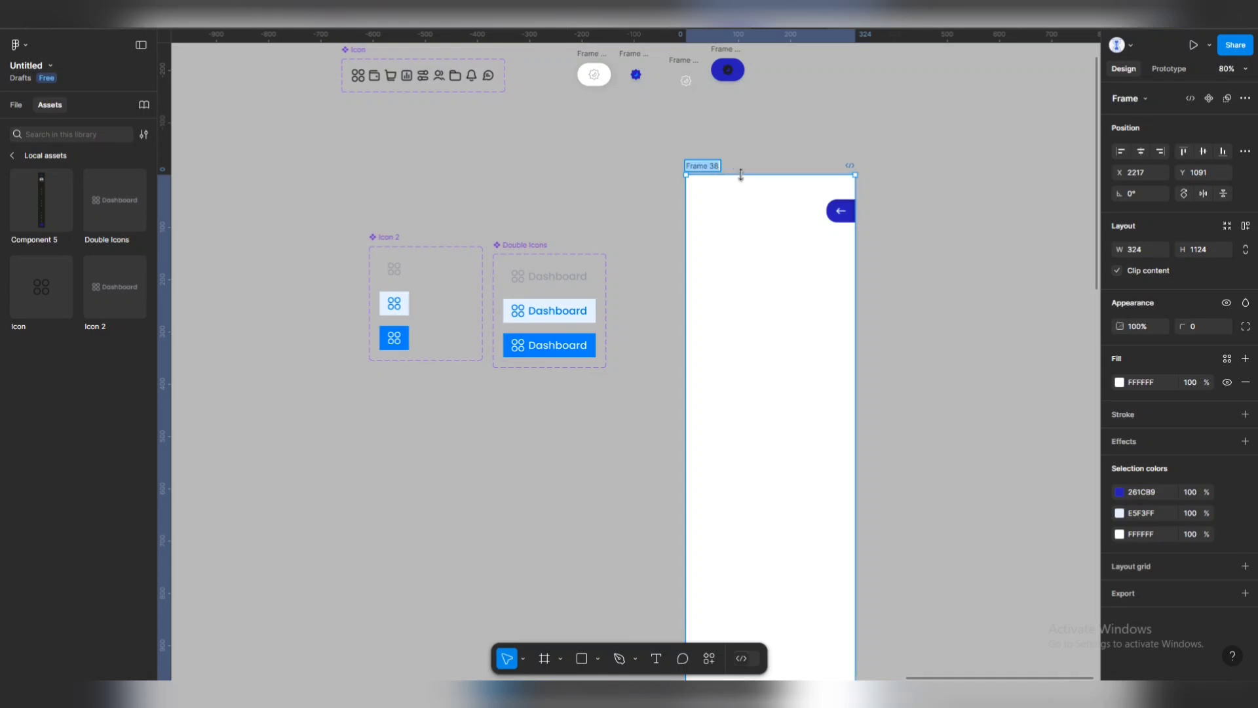
key(ctrl+r)
key(BackSpace)
key(Return)
click(781, 147)
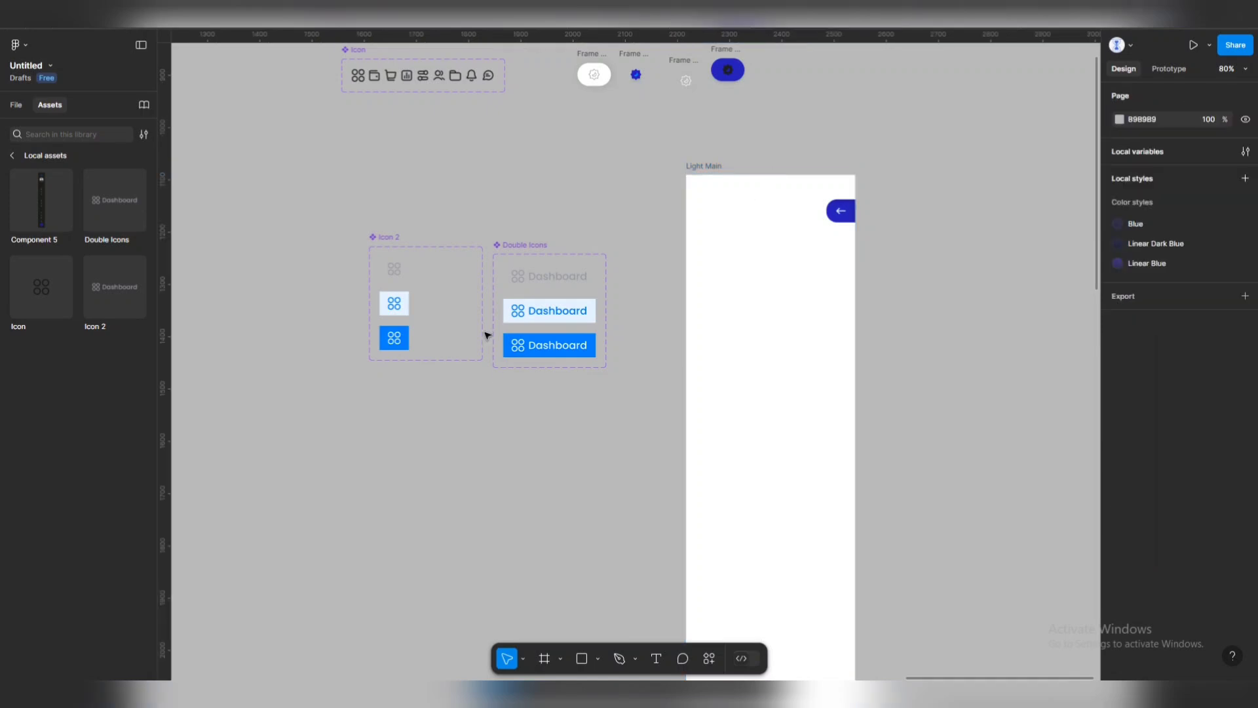
ctrl+scroll(579, 202, down, 5)
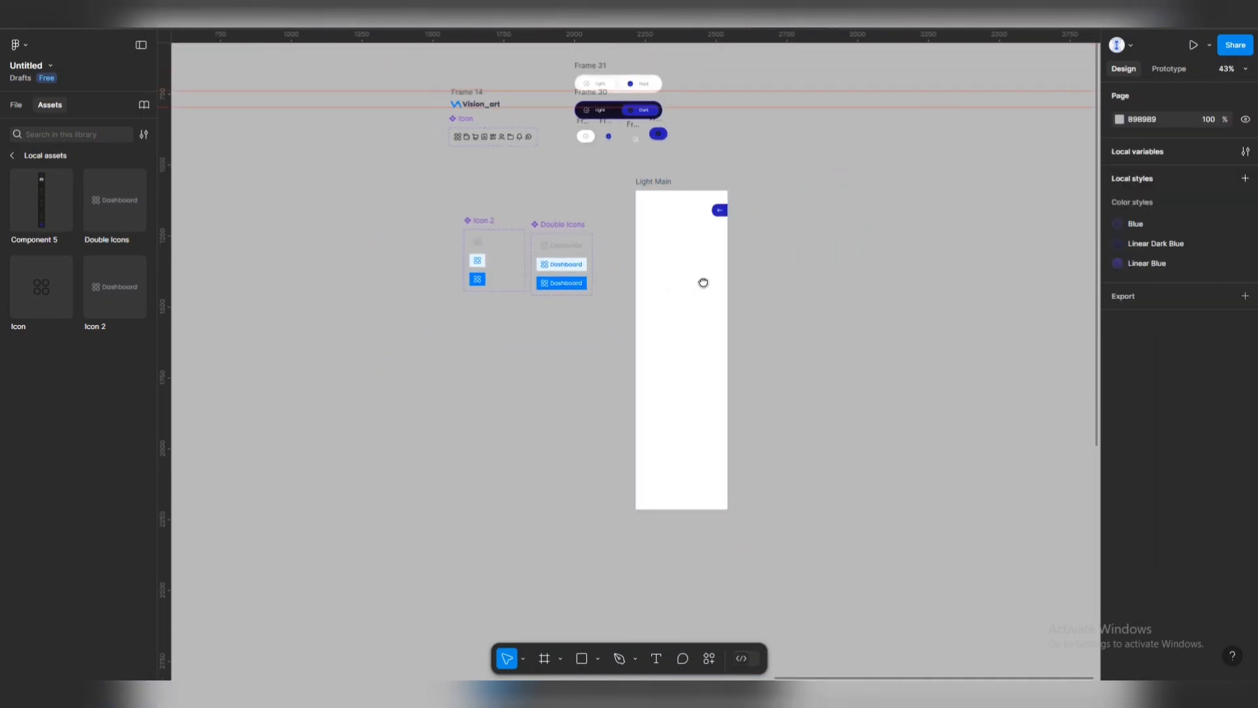
ctrl+scroll(666, 214, up, 3)
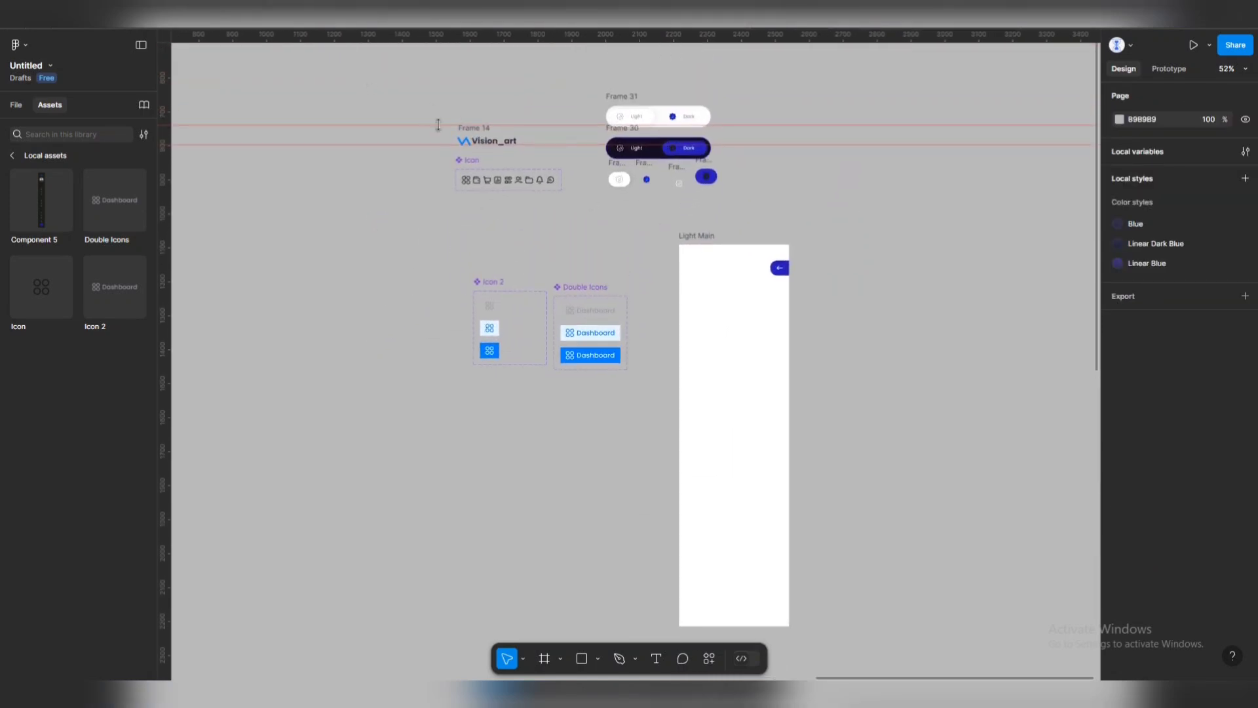
Place the Vision_art logo at the top of Light Main, vertically centred with the arrow button.
drag(467, 137, 646, 264)
key(Escape)
ctrl+scroll(681, 265, up, 5)
shift+click(830, 262)
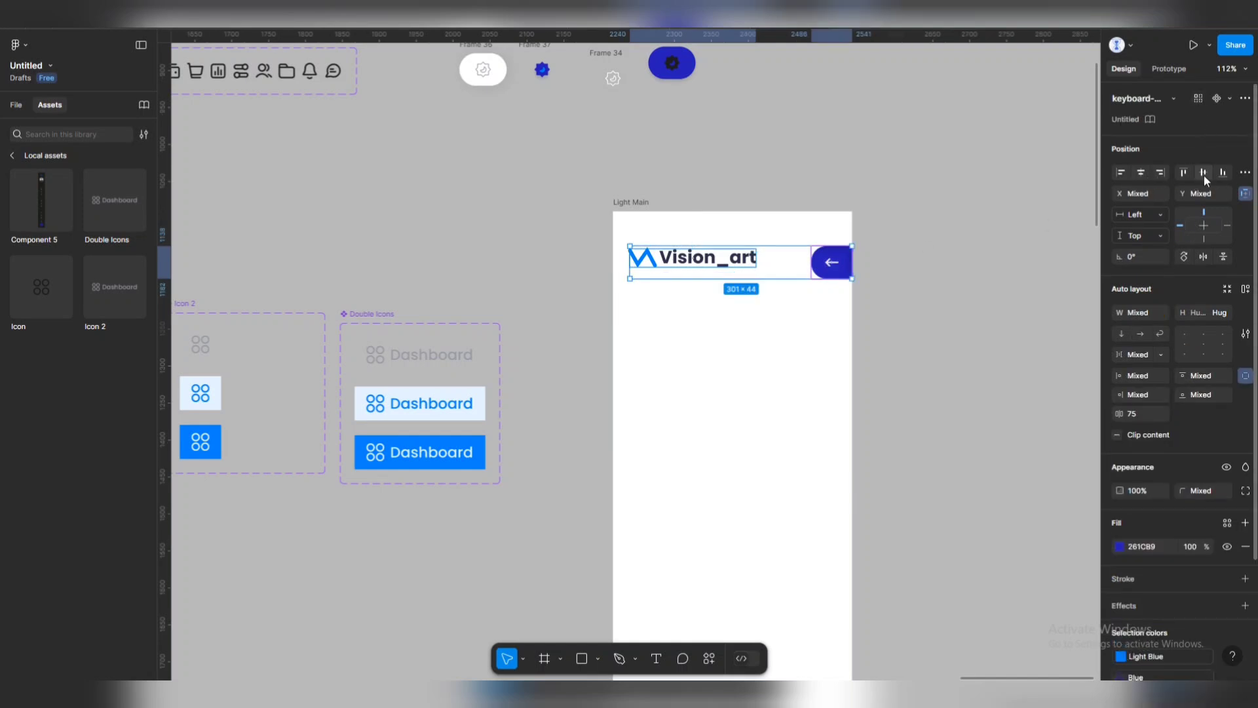
click(1204, 172)
click(767, 208)
scroll(744, 213, down, 4)
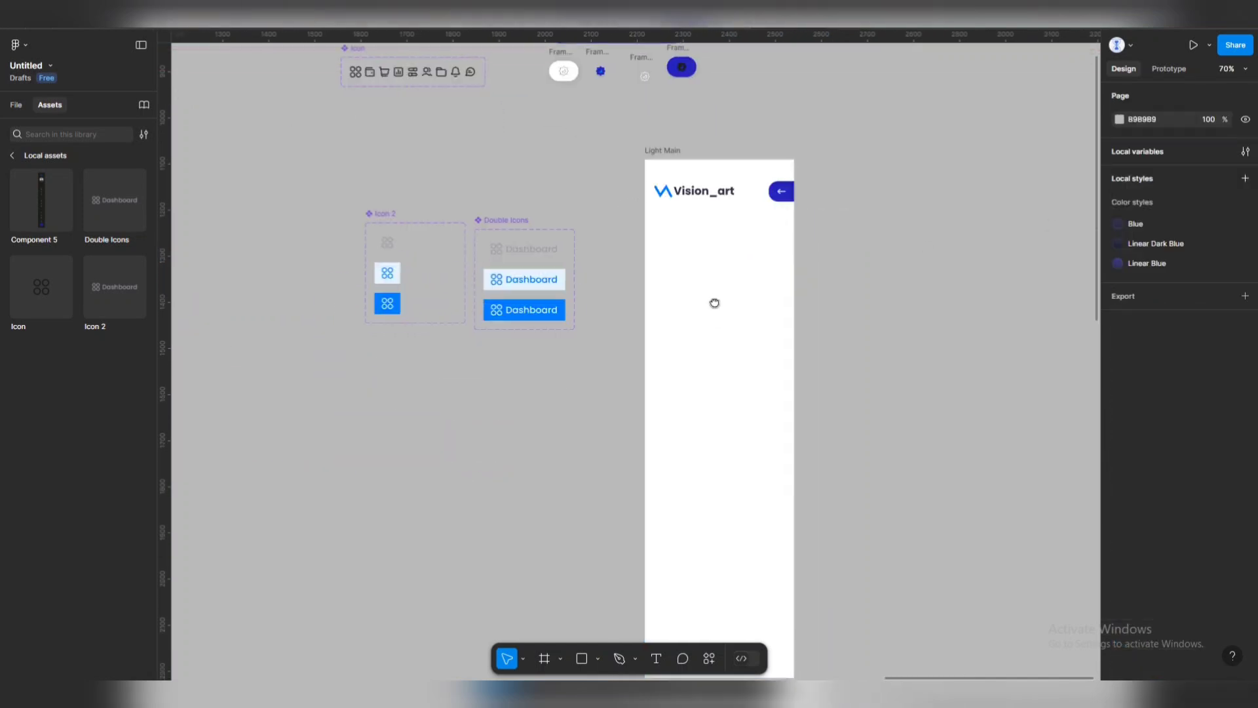
scroll(669, 275, down, 6)
drag(345, 270, 461, 265)
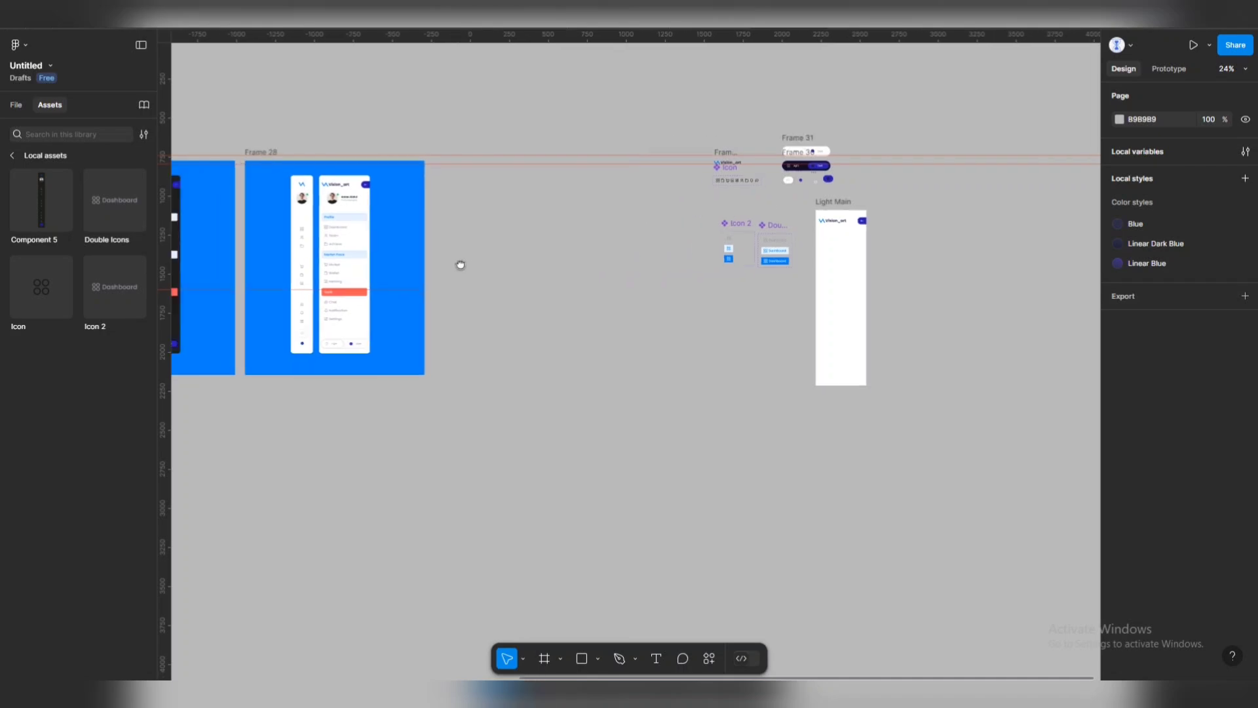
scroll(319, 202, up, 10)
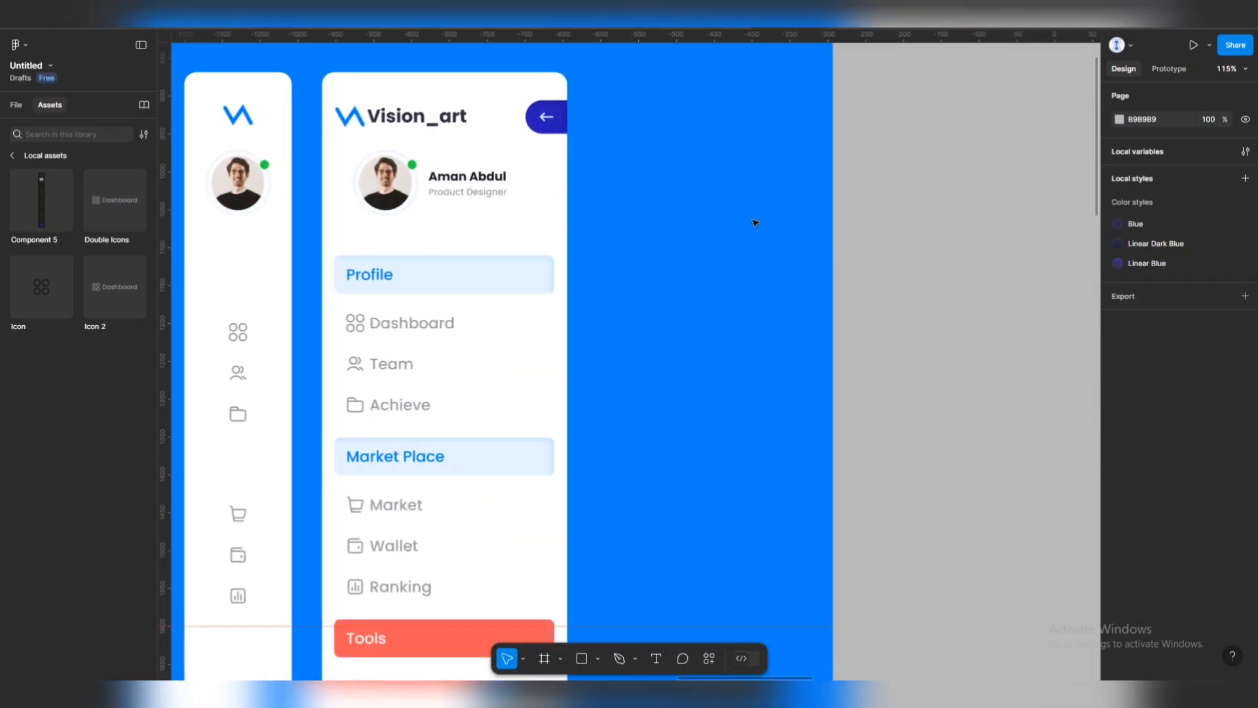
scroll(753, 219, down, 5)
scroll(754, 240, right, 4)
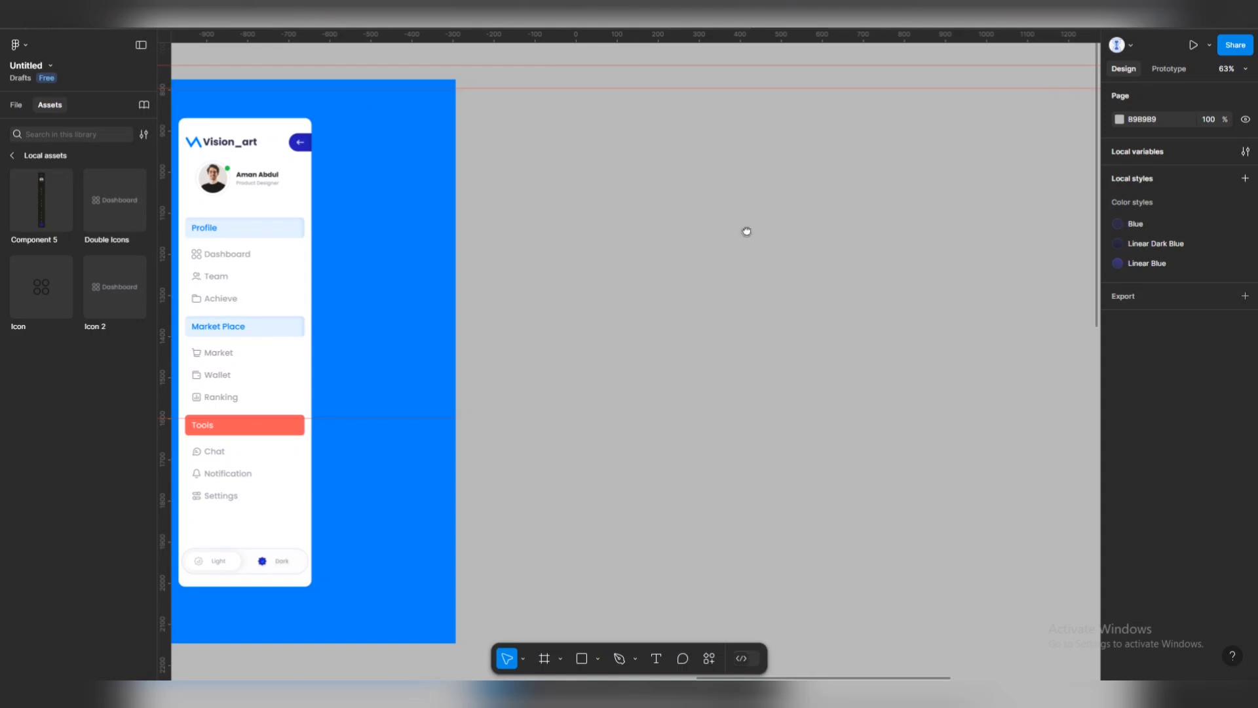
scroll(748, 232, right, 2)
scroll(679, 227, down, 3)
scroll(862, 239, right, 2)
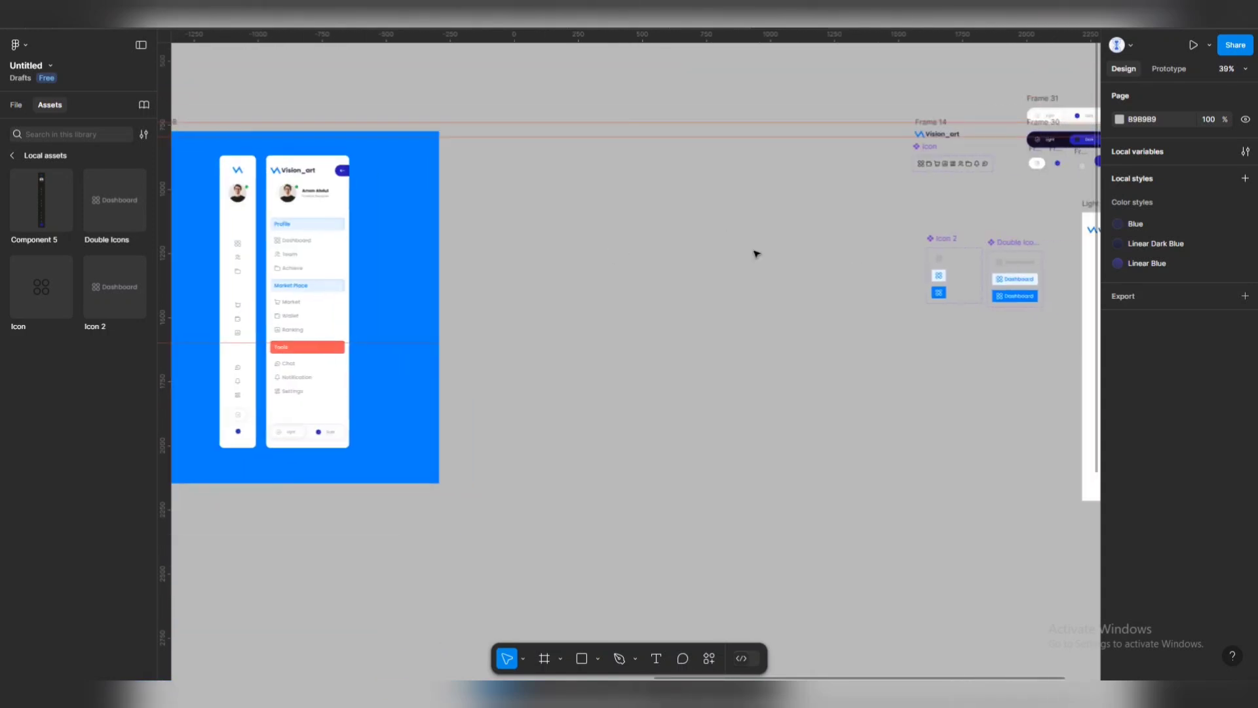
scroll(502, 200, up, 1)
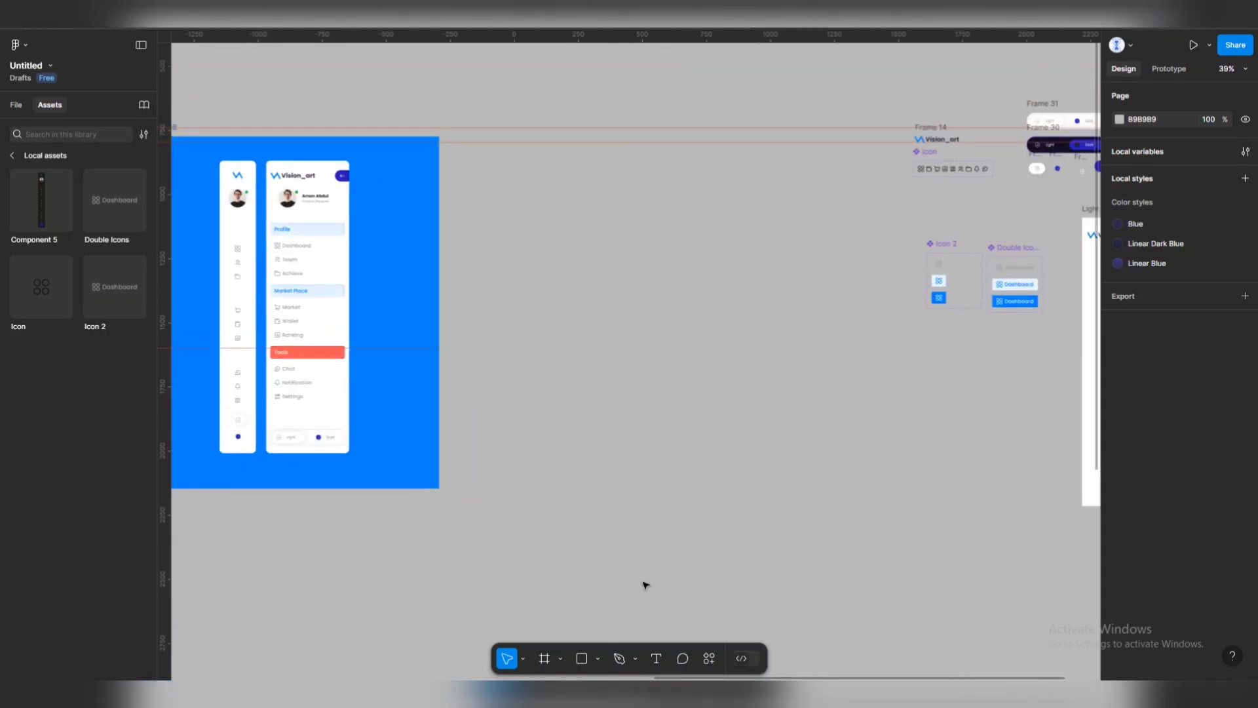
scroll(604, 435, right, 1)
scroll(759, 331, right, 4)
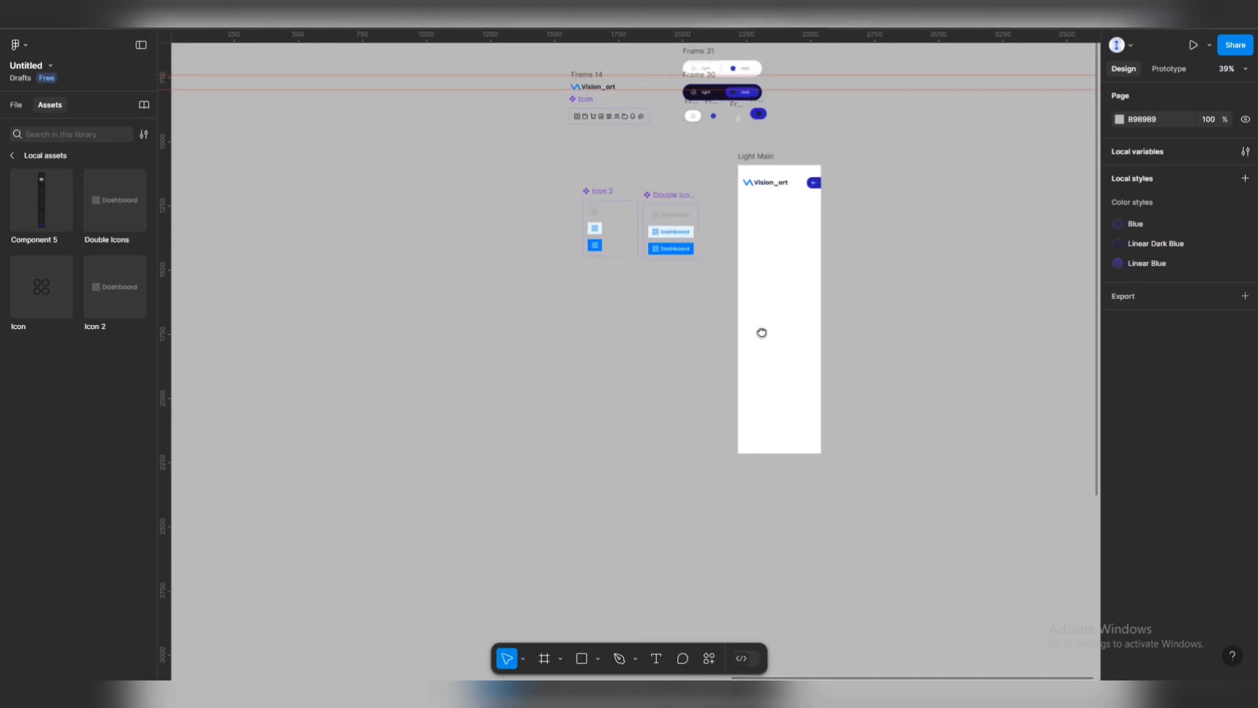
scroll(828, 180, up, 2)
scroll(827, 180, up, 2)
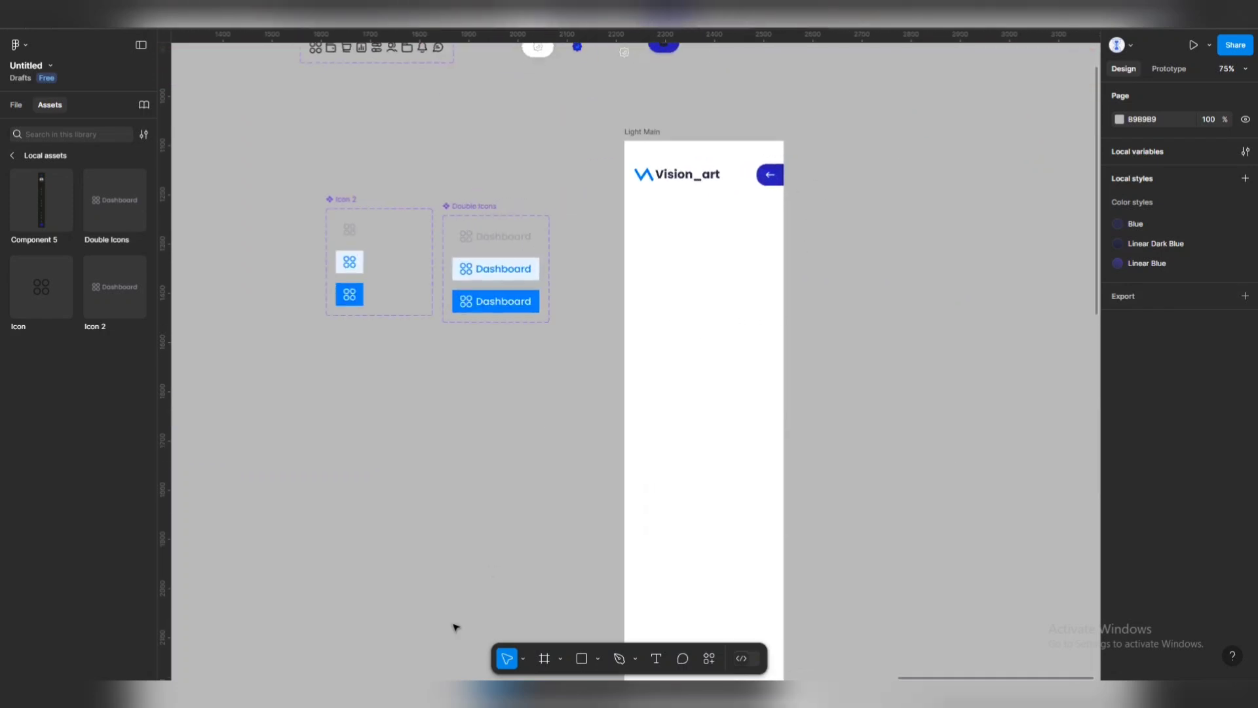
Draw a grey circle right of Light Main and resize it to 94 × 94.
click(599, 659)
click(608, 578)
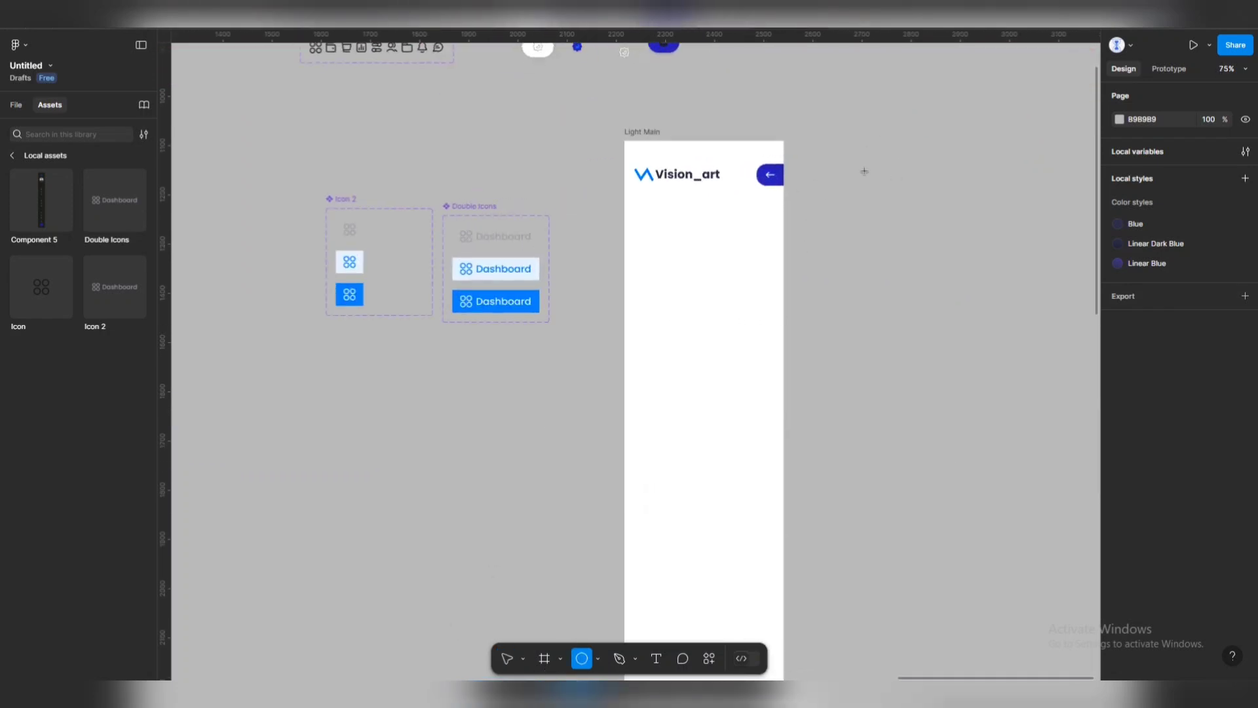
drag(866, 171, 930, 236)
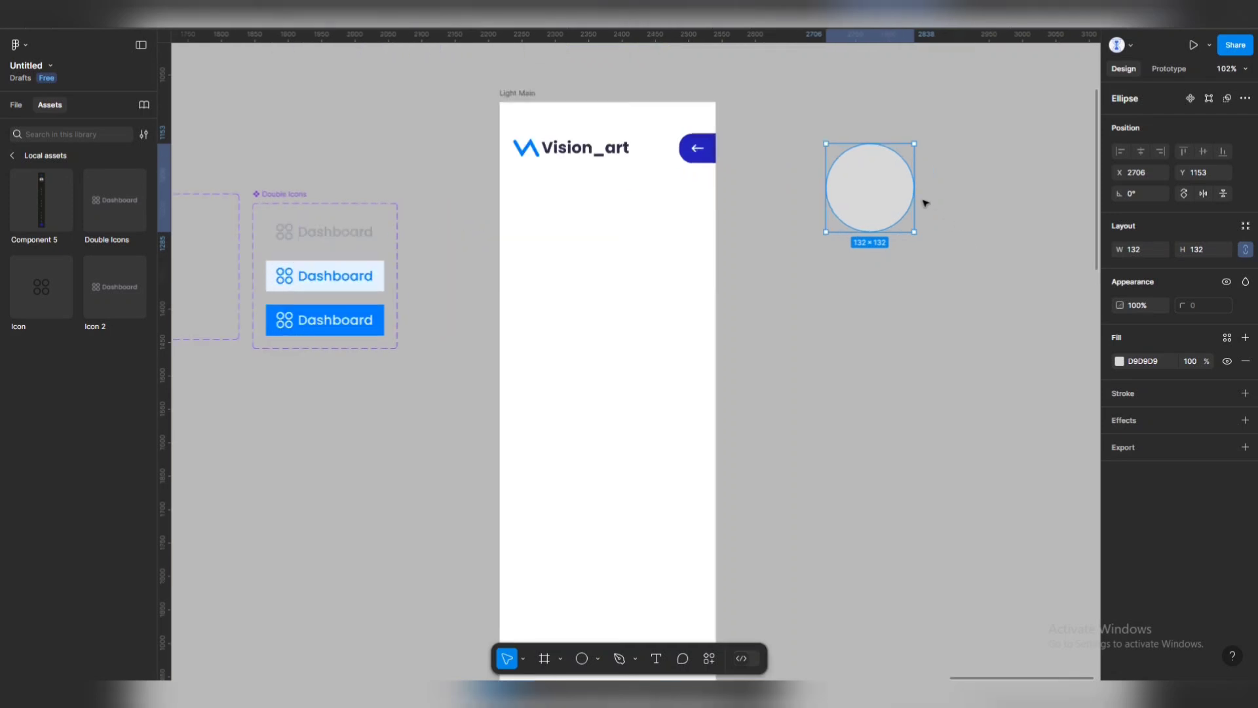
scroll(955, 183, up, 3)
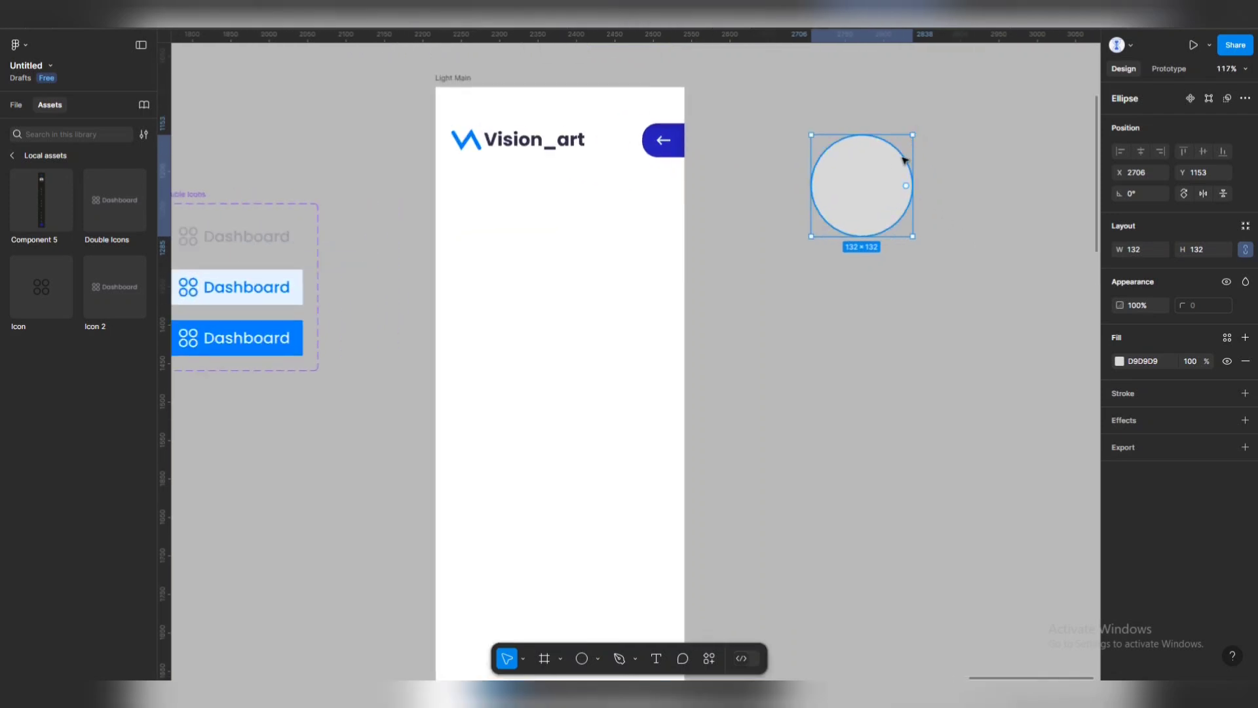
drag(877, 168, 875, 197)
key(ctrl+z)
drag(912, 133, 898, 150)
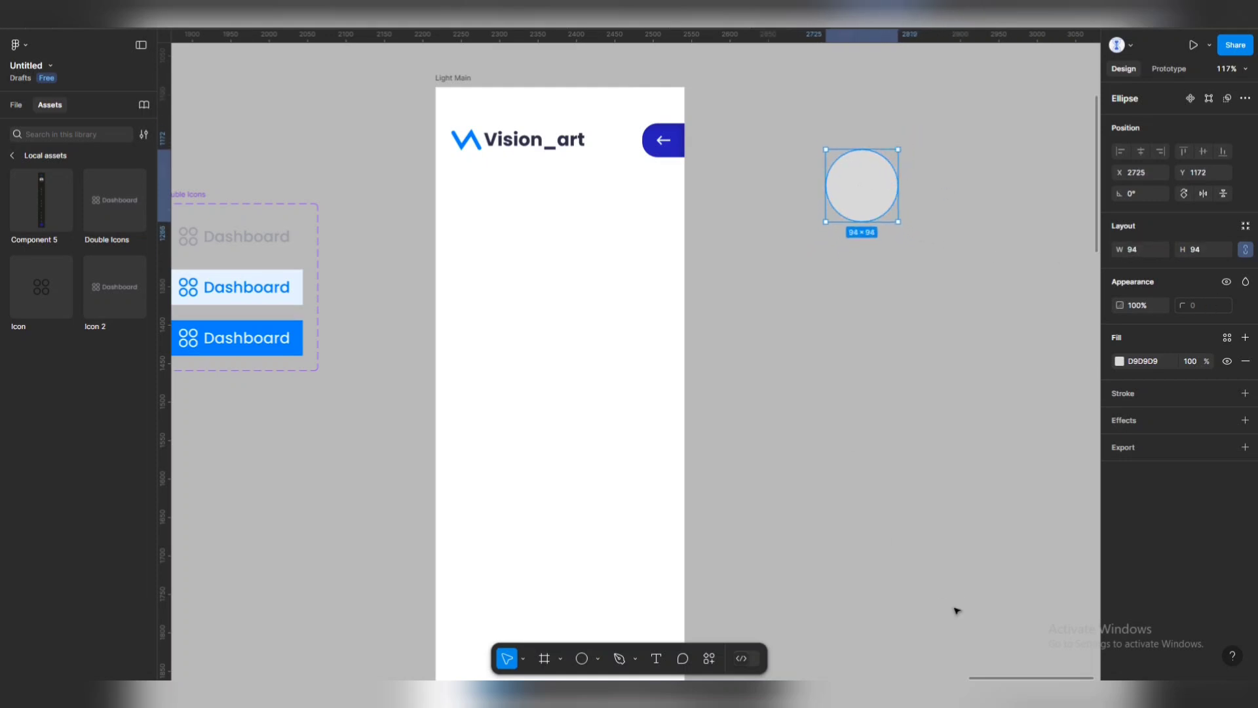
click(709, 659)
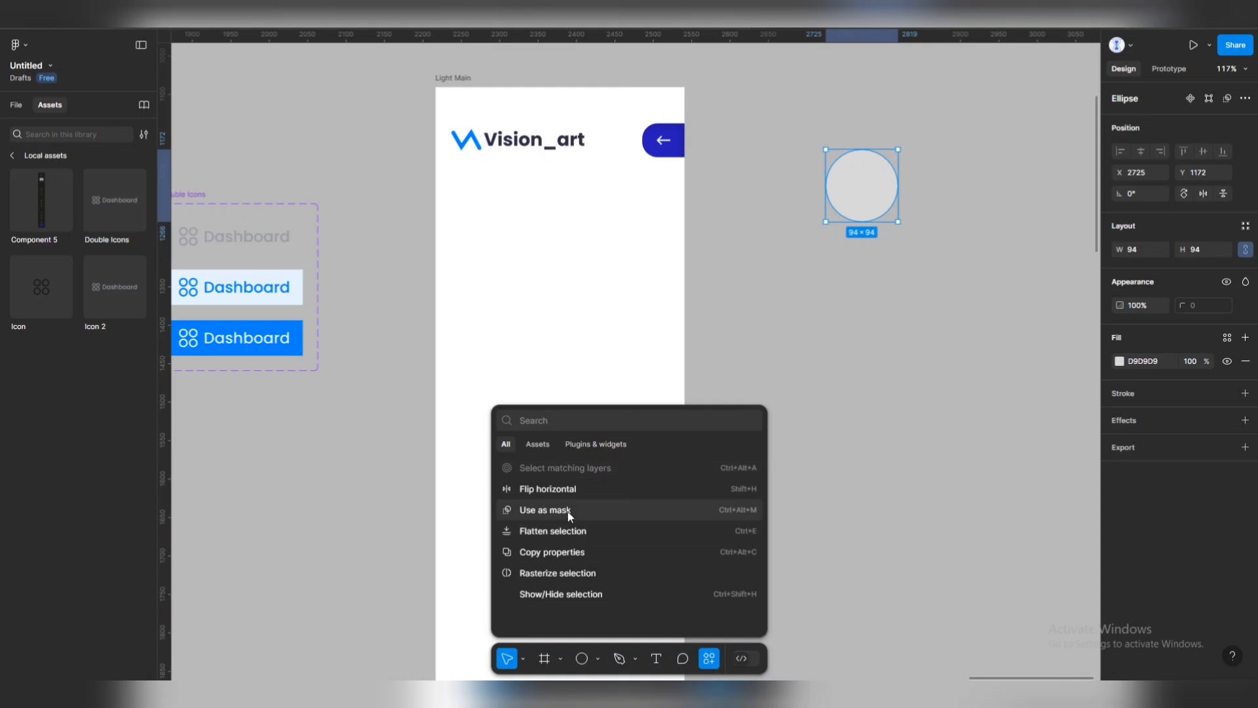
Search Unsplash for 'headshot' and drag a photo onto the 94×94 circle.
click(577, 443)
key(Escape)
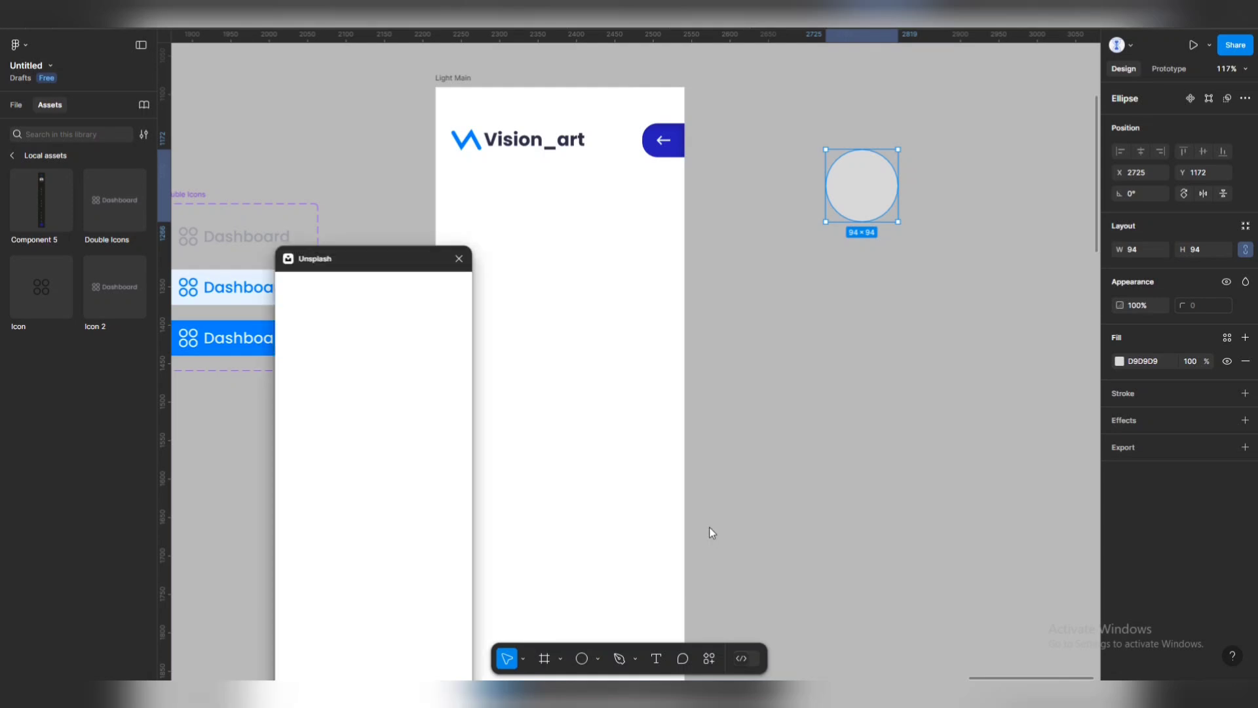
drag(402, 261, 363, 145)
click(348, 207)
text(he)
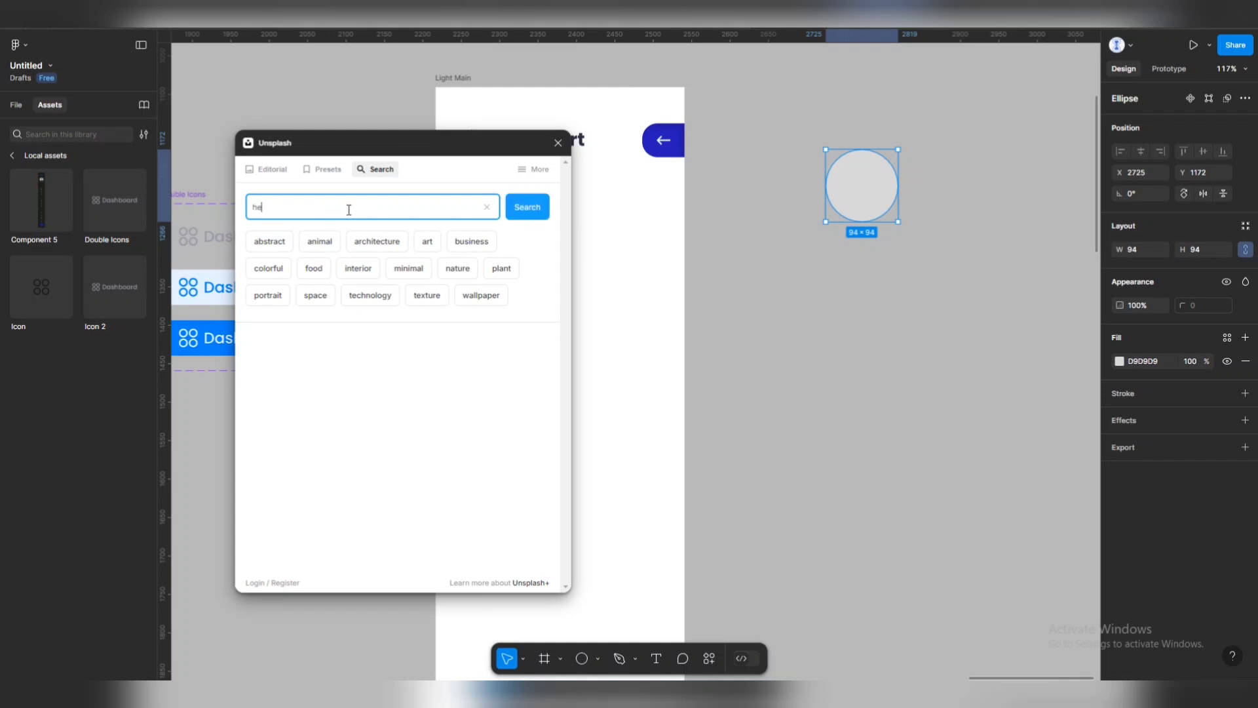
text(adshopt)
key(BackSpace)
key(BackSpace)
text(t)
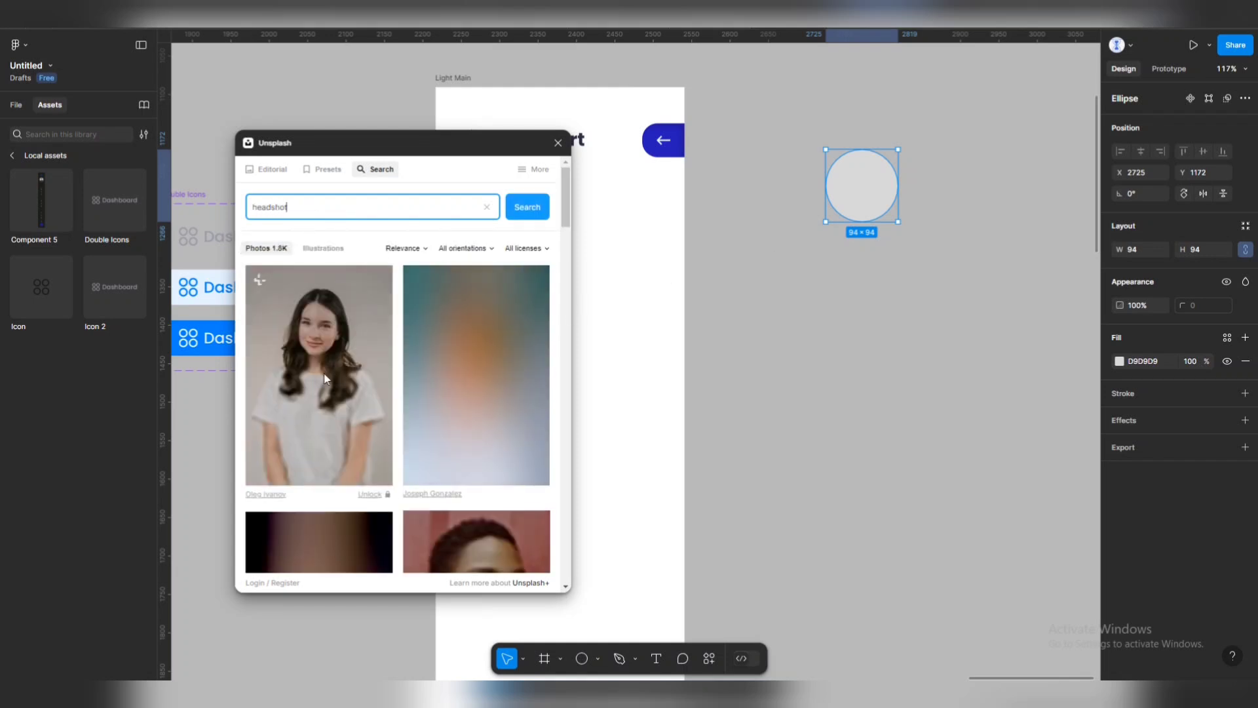
scroll(497, 450, down, 10)
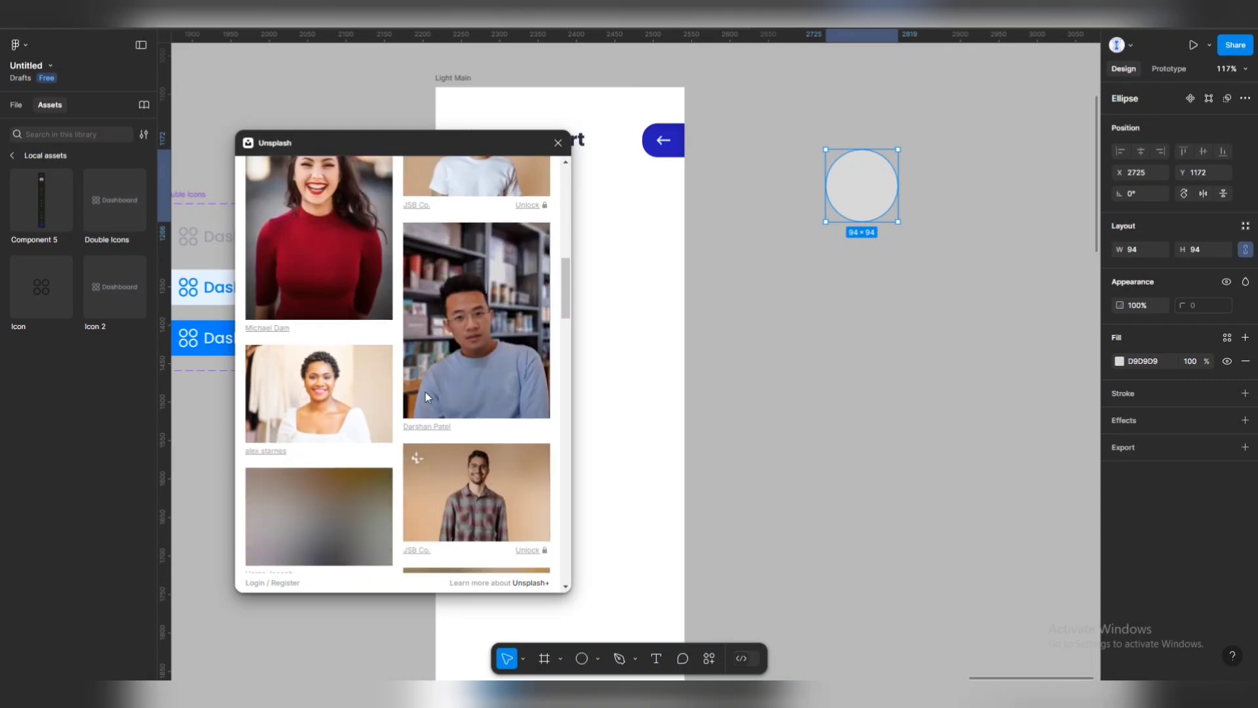
scroll(467, 383, down, 10)
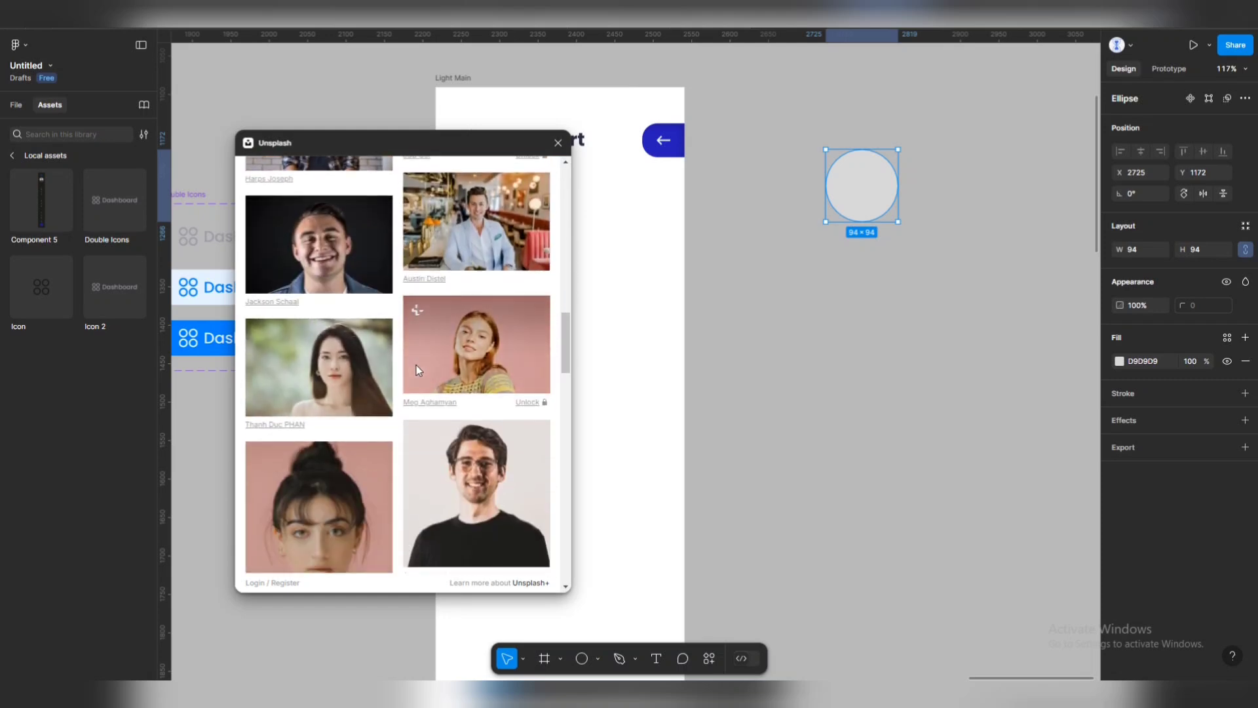
drag(481, 401, 871, 171)
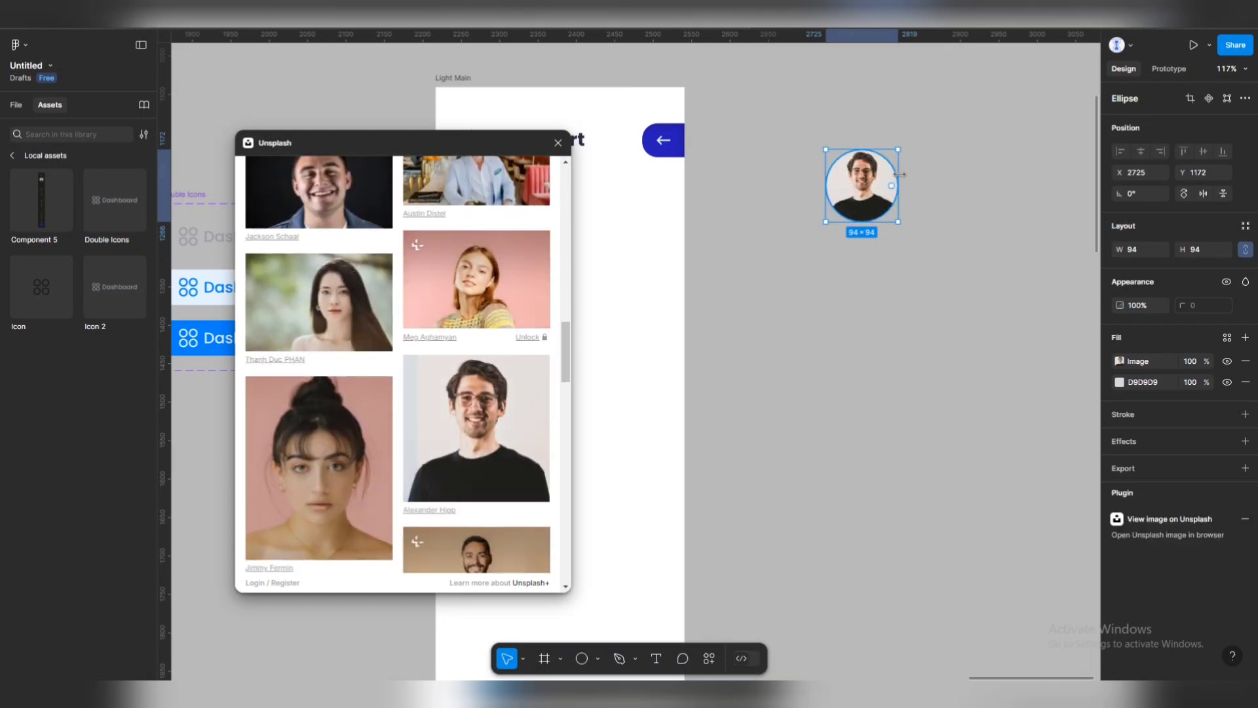
Close the Unsplash window and preview the round avatar photo.
click(932, 153)
mouse_move(376, 156)
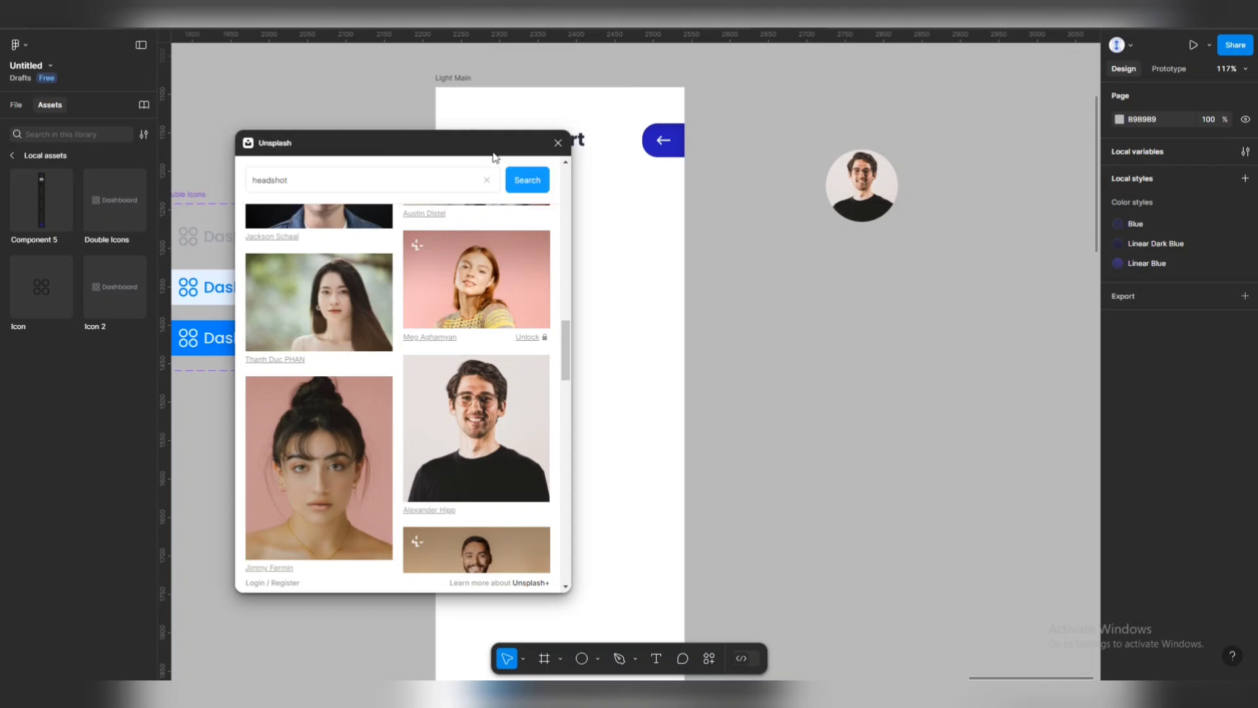
click(558, 143)
click(881, 188)
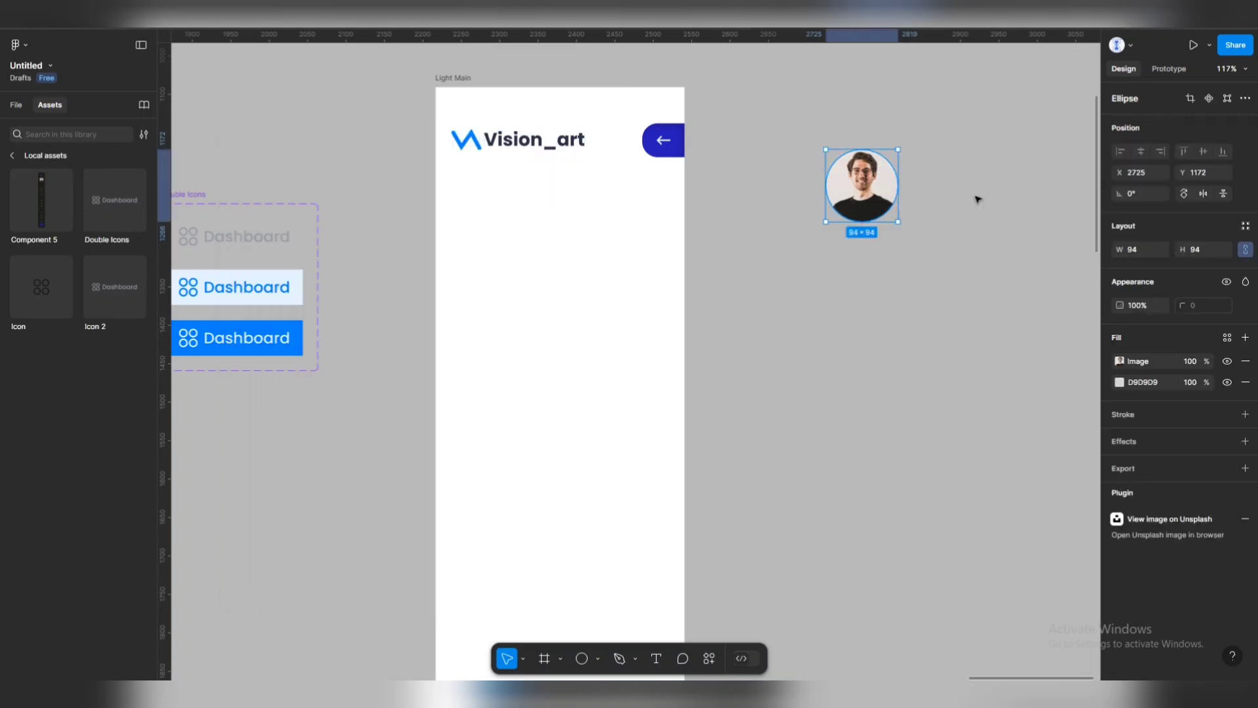
scroll(944, 177, up, 3)
scroll(875, 151, down, 5)
scroll(873, 168, up, 5)
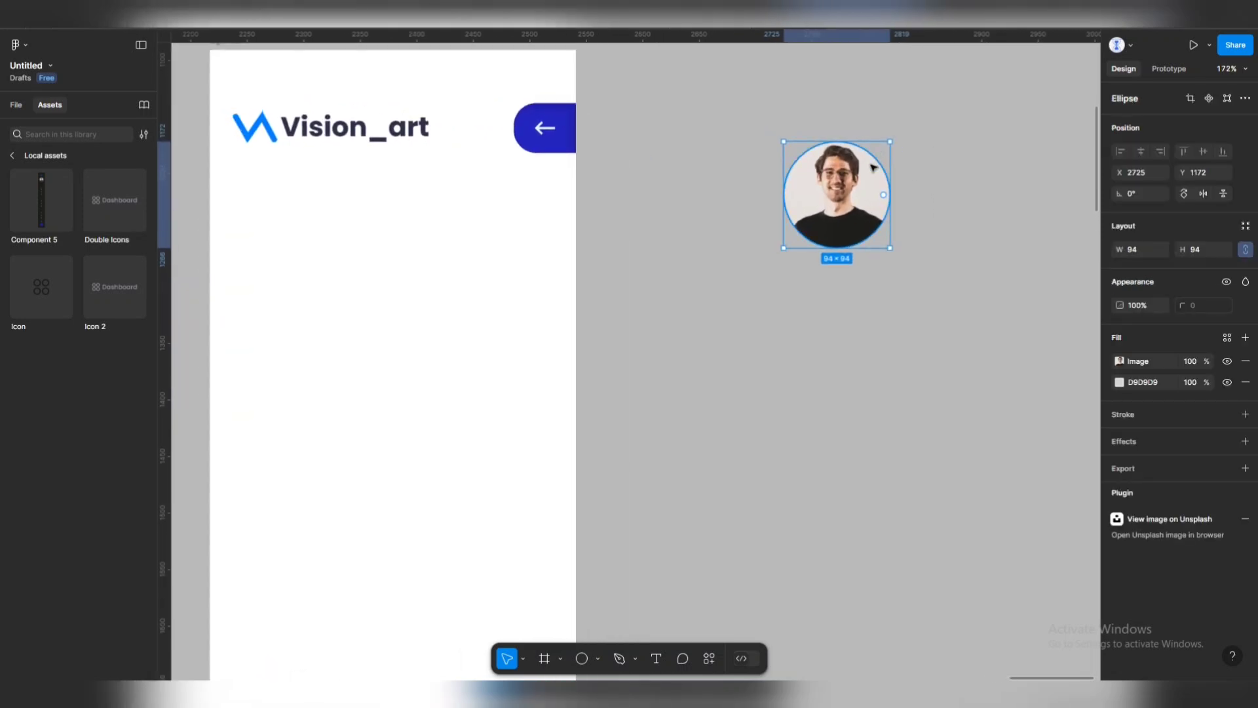
click(913, 163)
scroll(854, 199, down, 6)
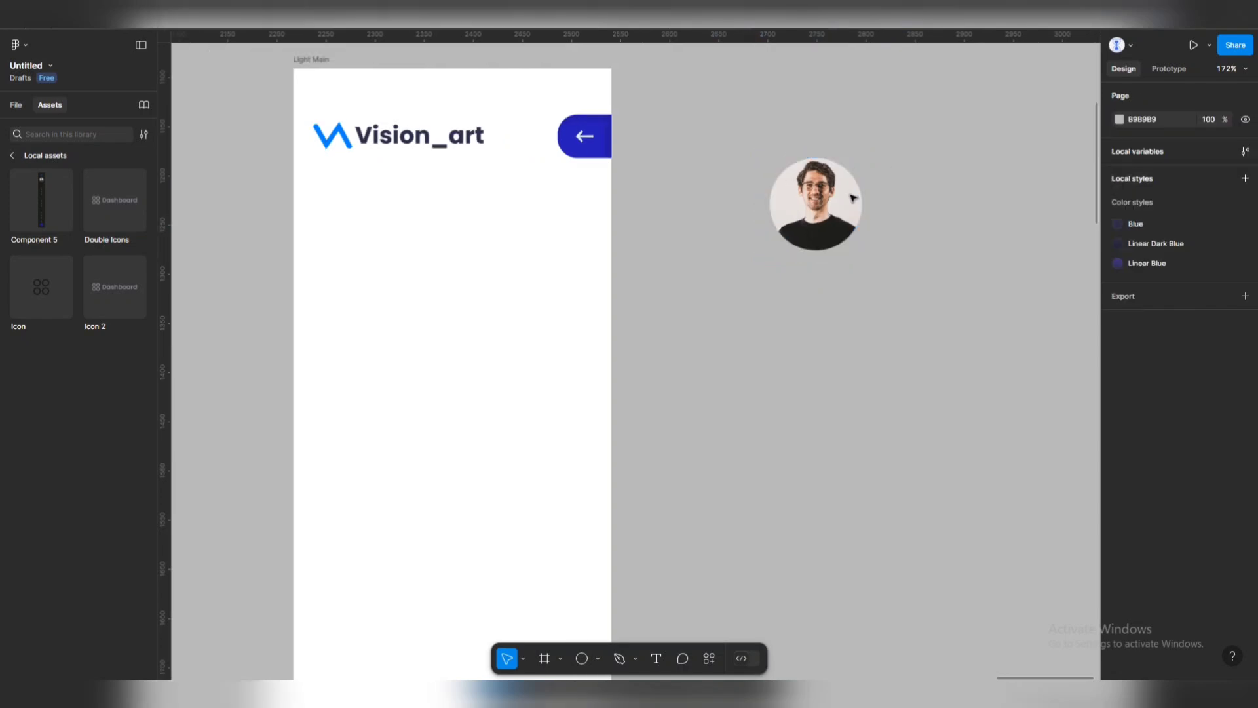
scroll(850, 191, up, 6)
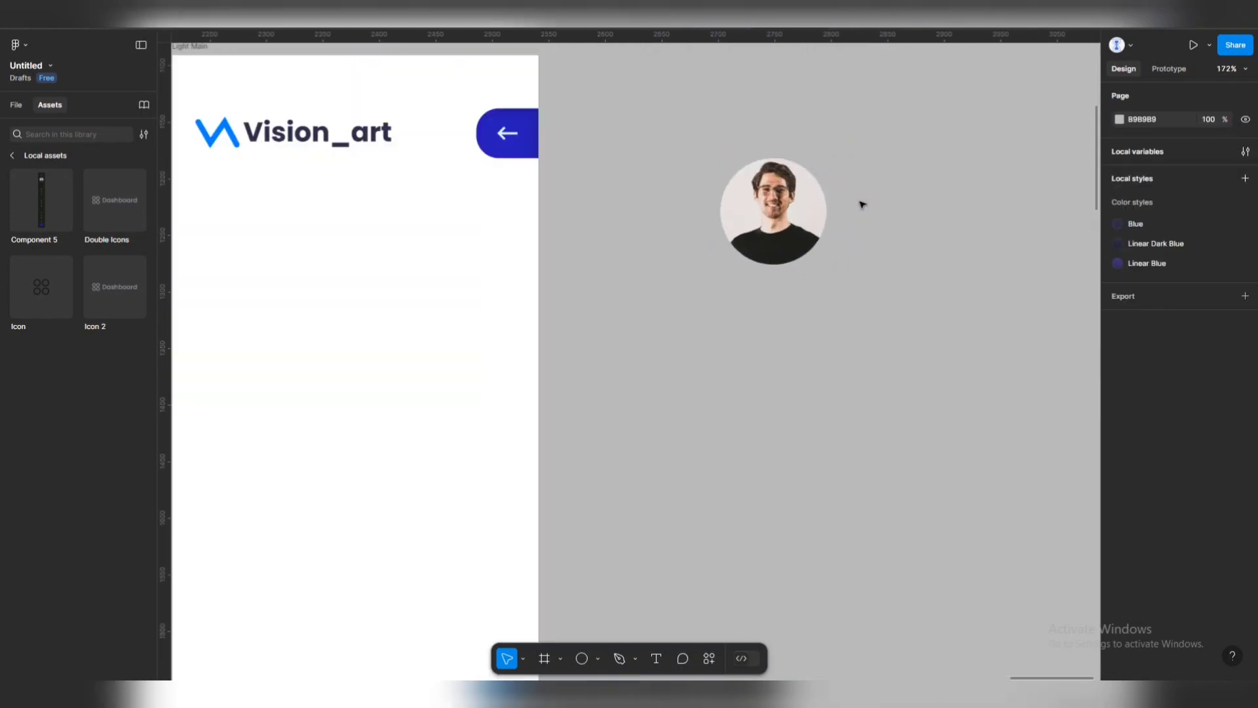
Add a name label beside the avatar in 16 px SemiBold.
click(652, 657)
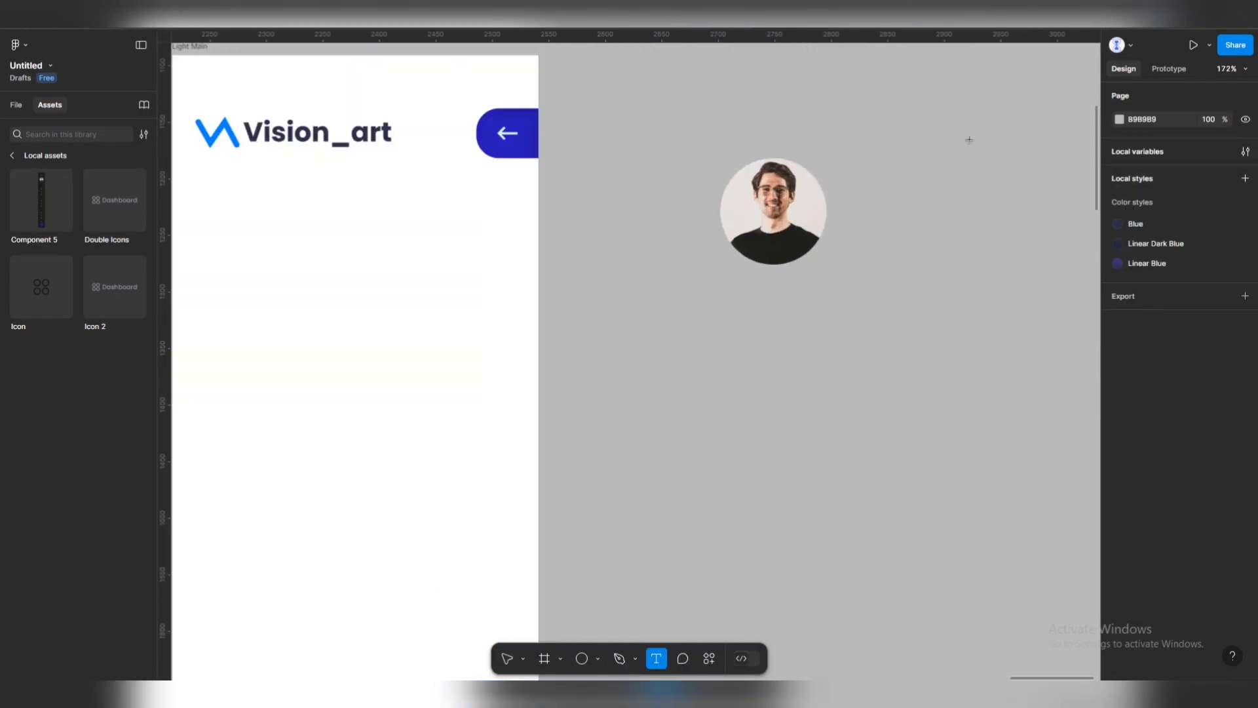
click(847, 220)
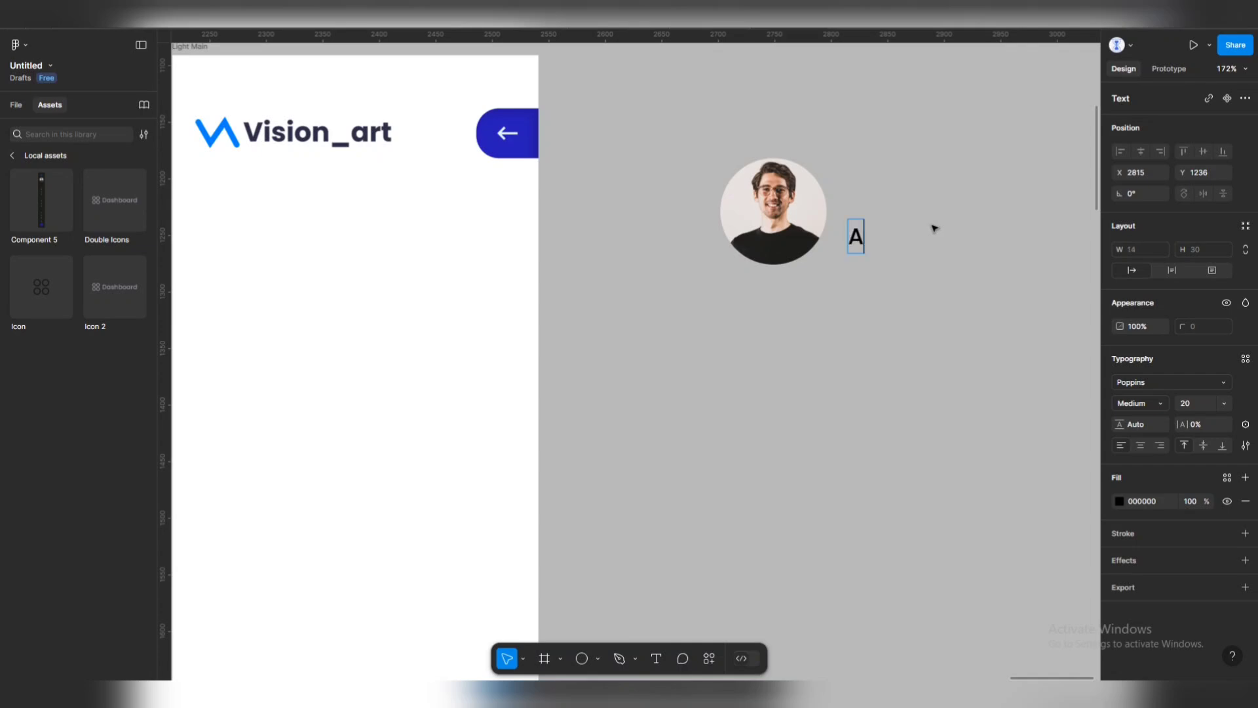
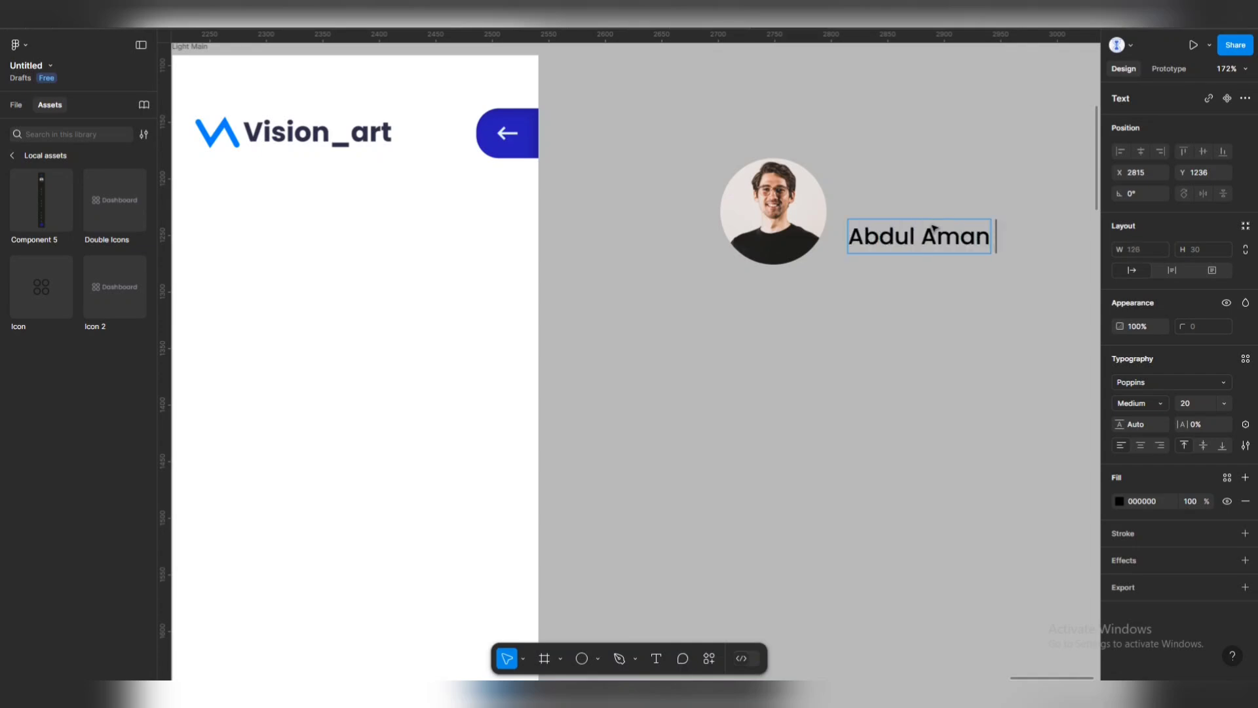
key(Escape)
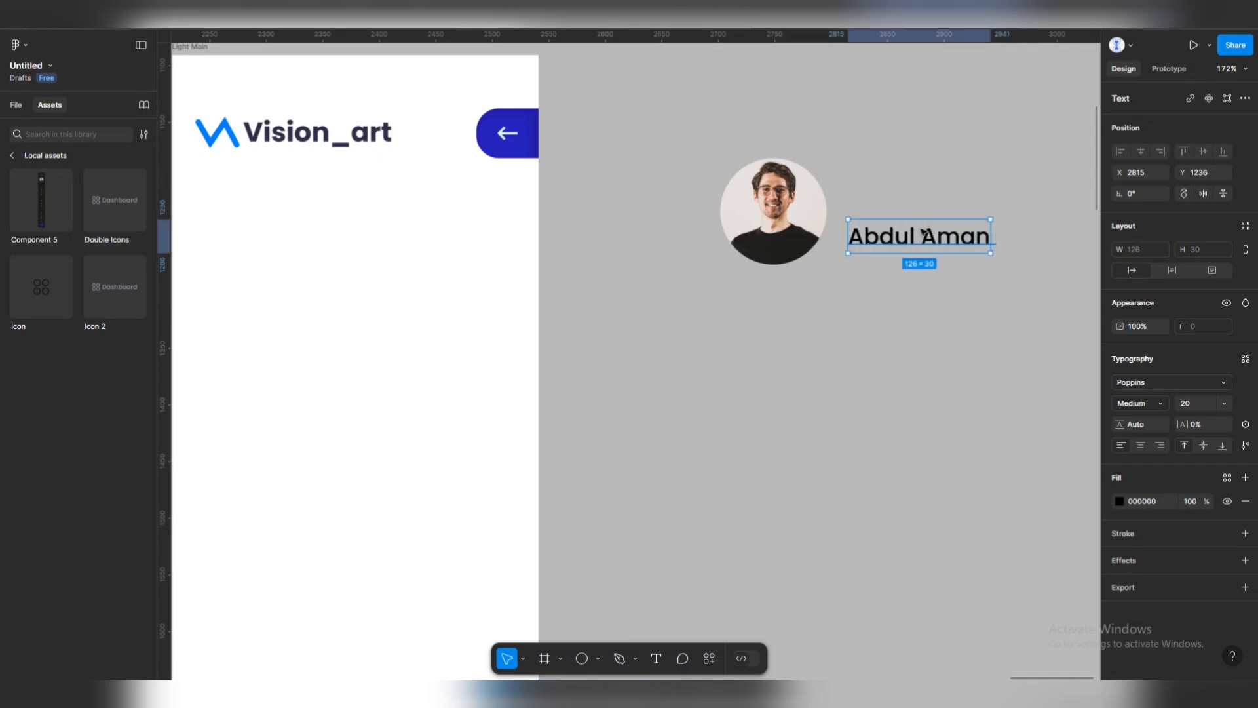
drag(934, 228, 929, 207)
click(1214, 406)
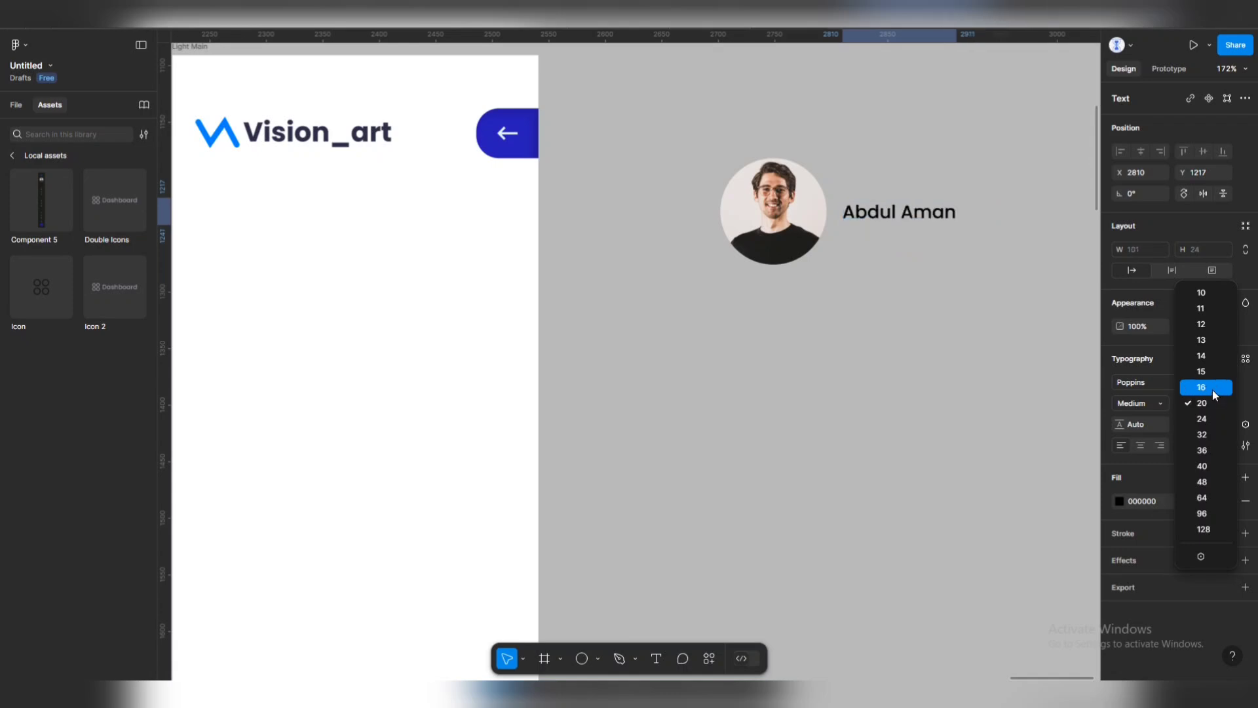
click(1212, 388)
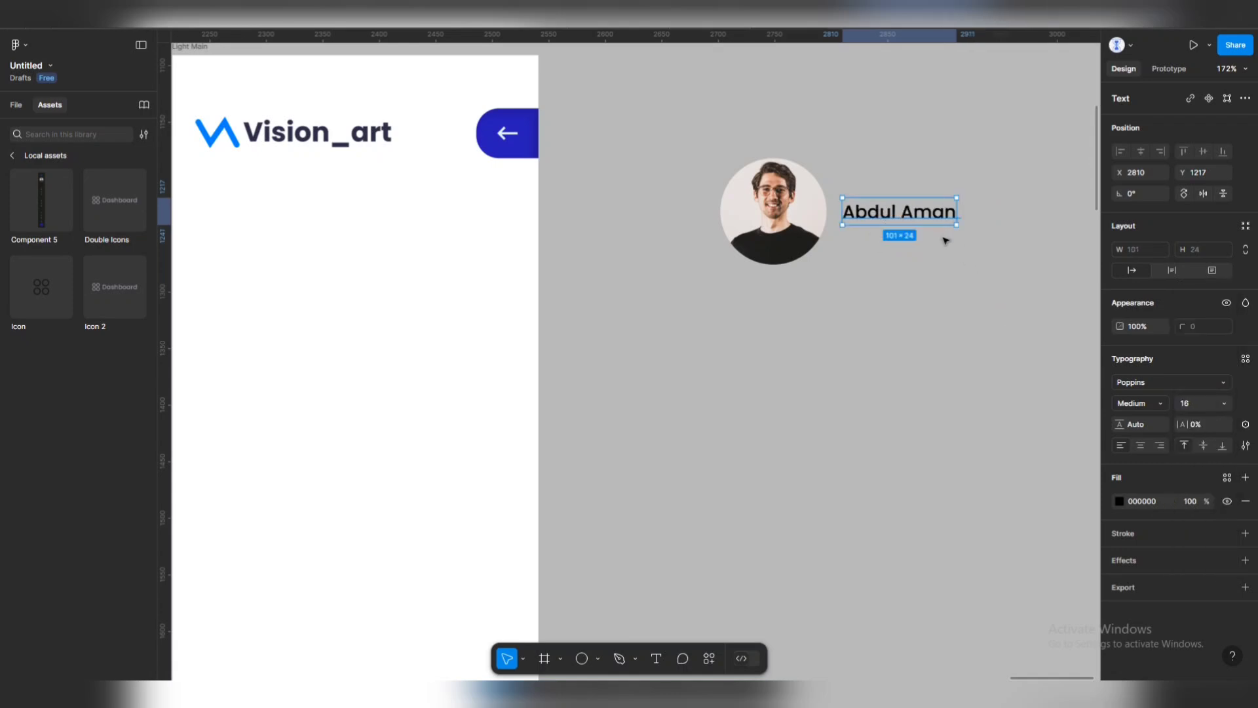
click(1163, 406)
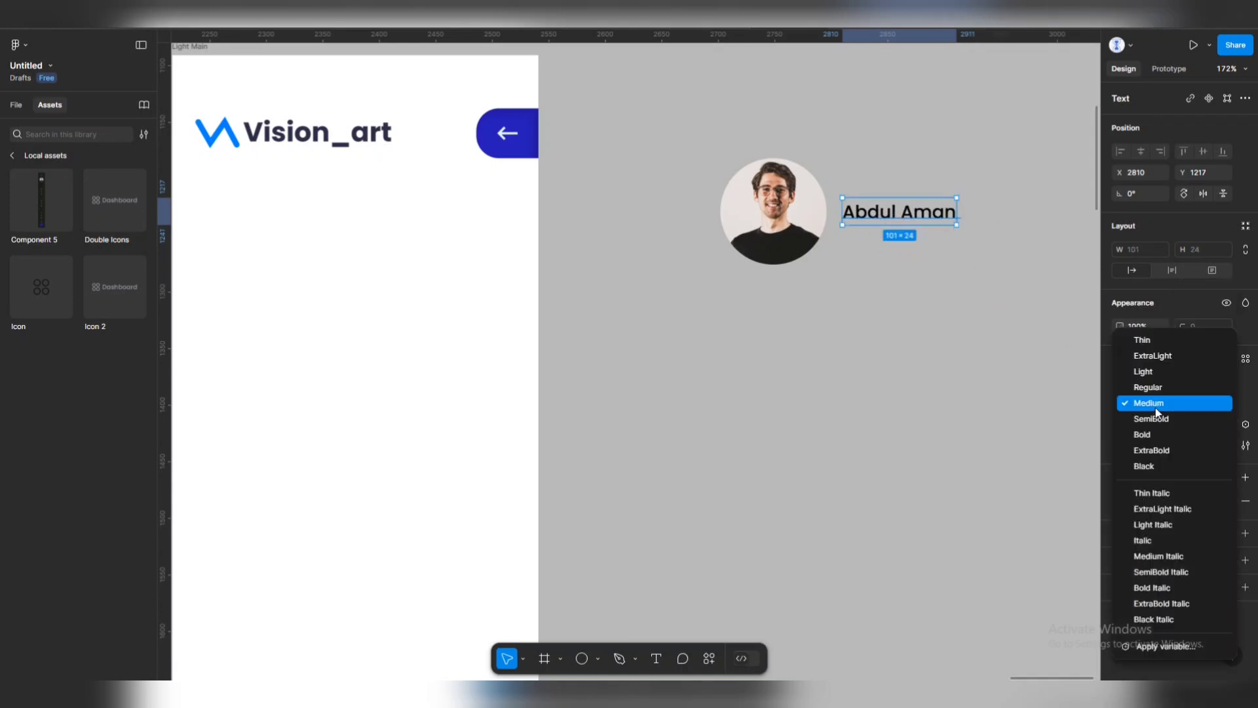
click(1154, 416)
Duplicate the name below, retype it 'Product Designer' and set it to 12 px.
drag(889, 211, 888, 239)
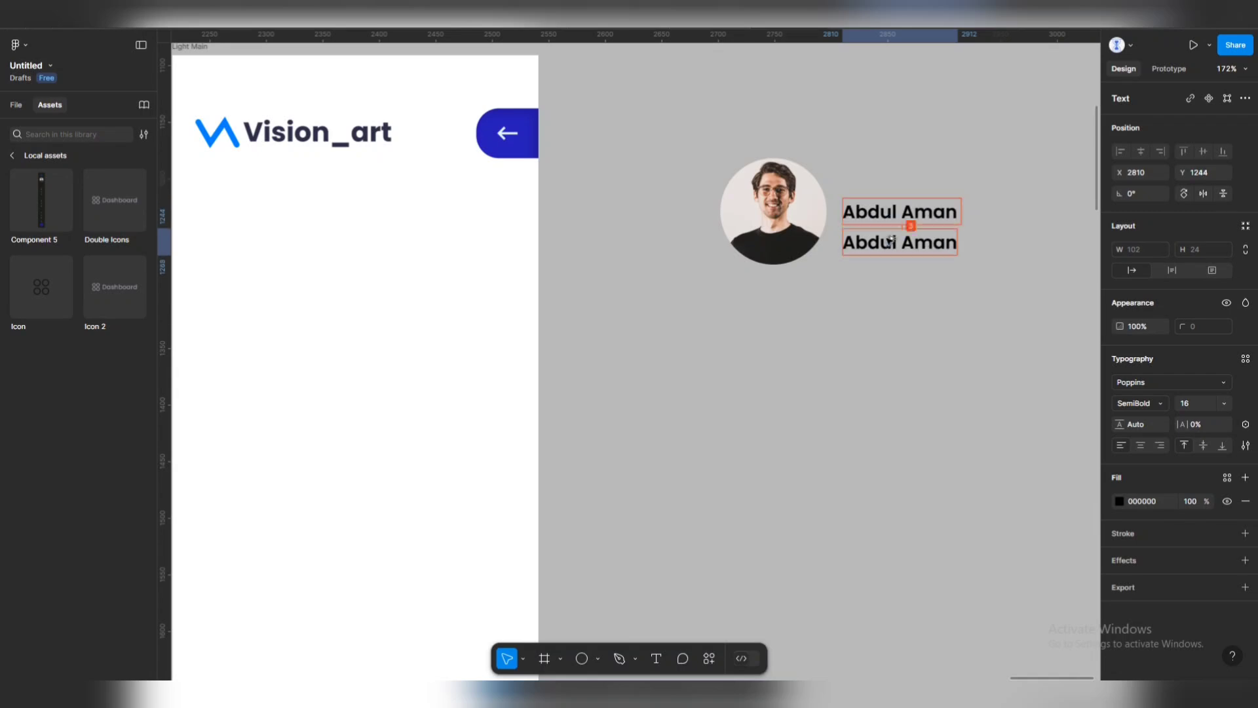
double_click(888, 239)
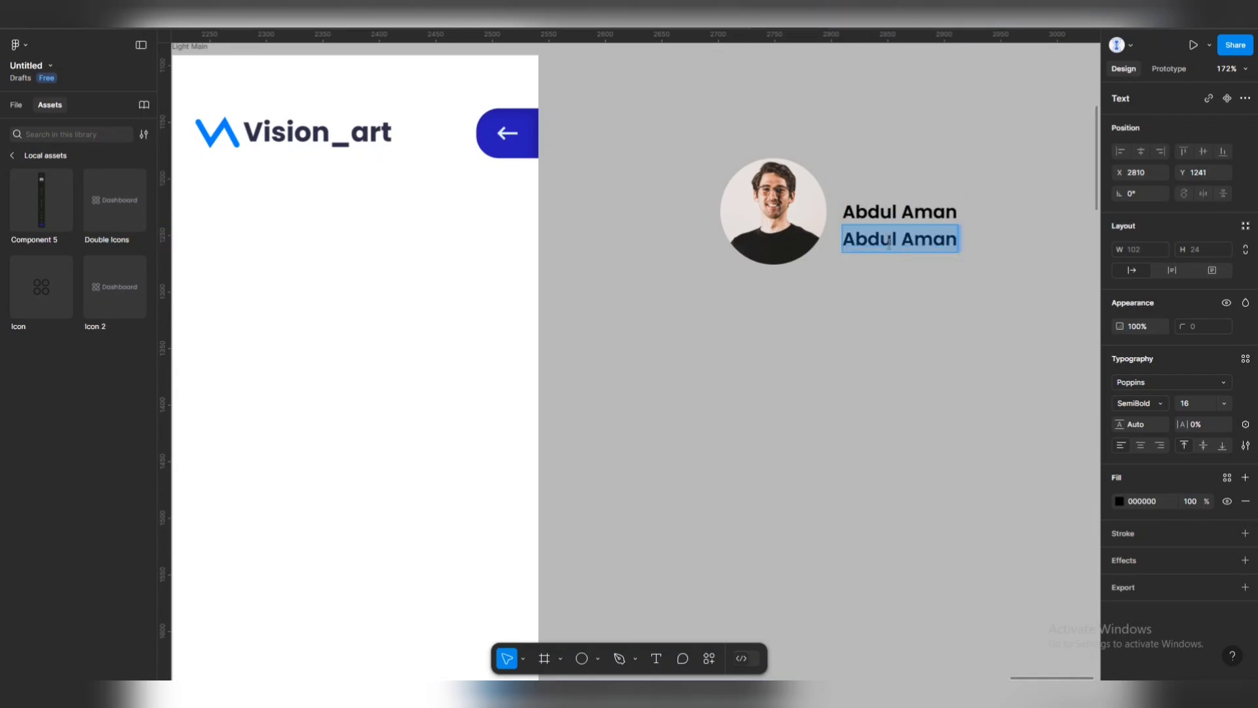
text(Produc)
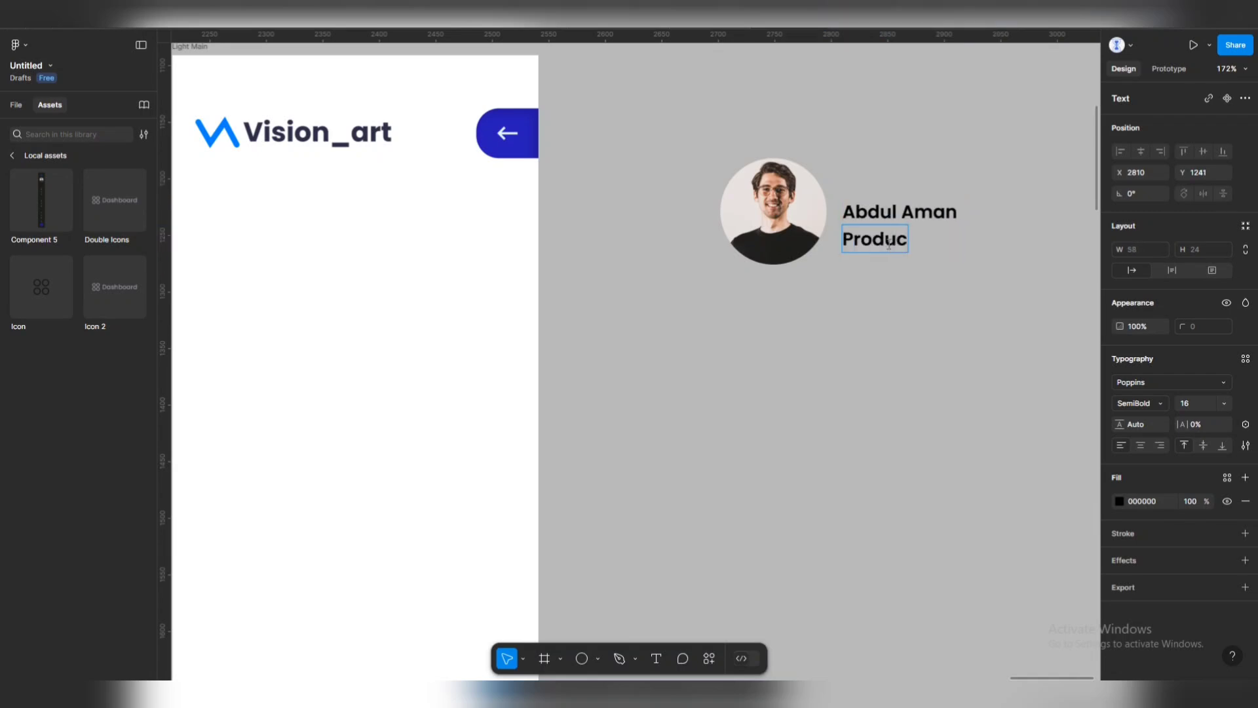
text(t Designer)
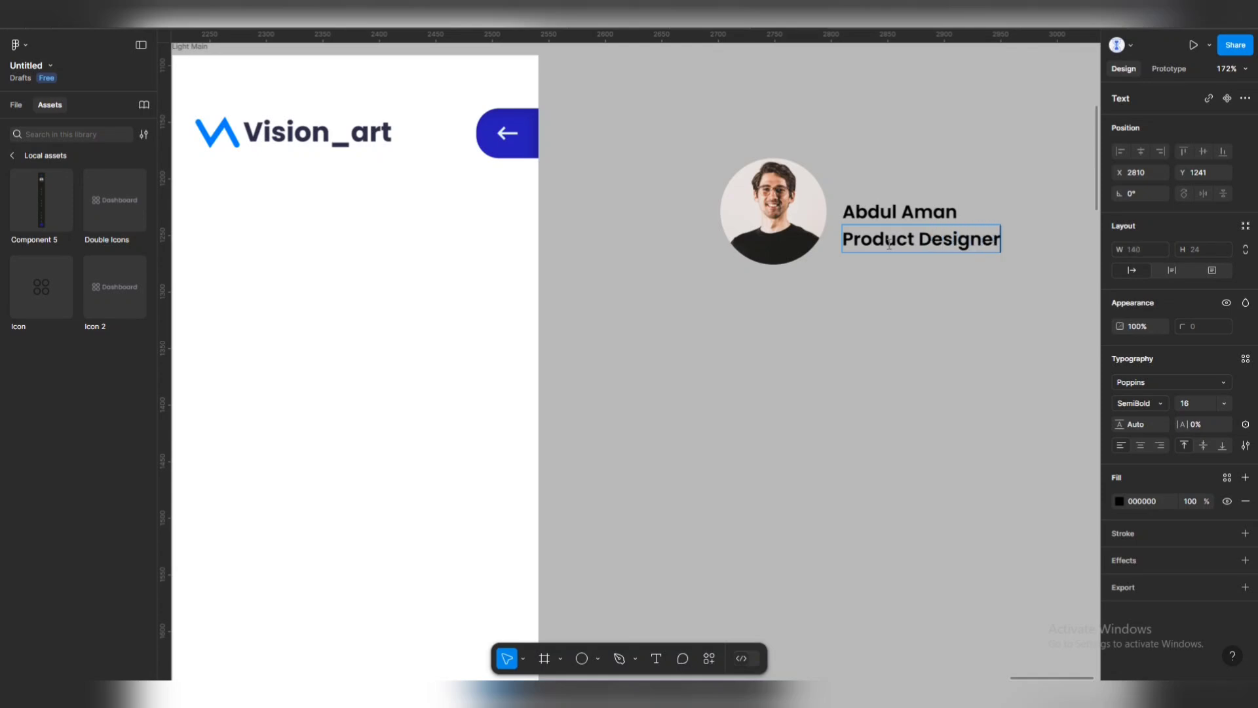
key(Escape)
click(1227, 408)
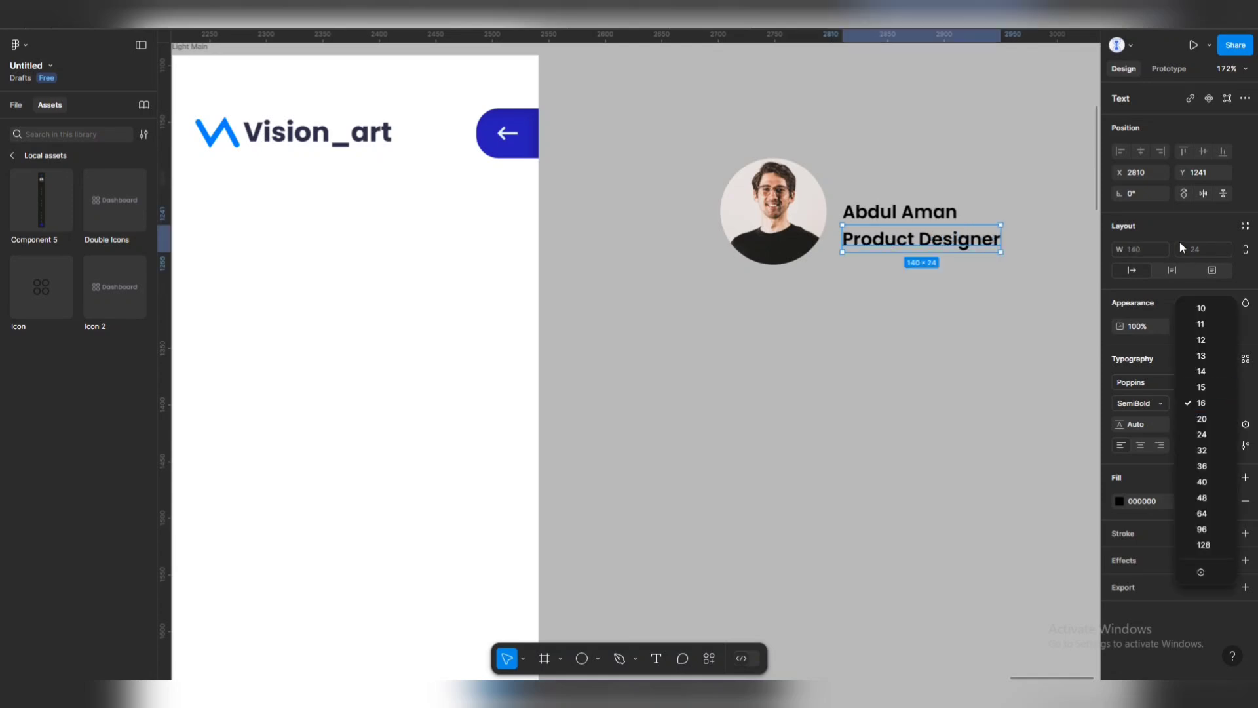
click(1199, 339)
Make the Product Designer subtitle Medium weight and light grey-blue (9A9CA5).
click(1154, 399)
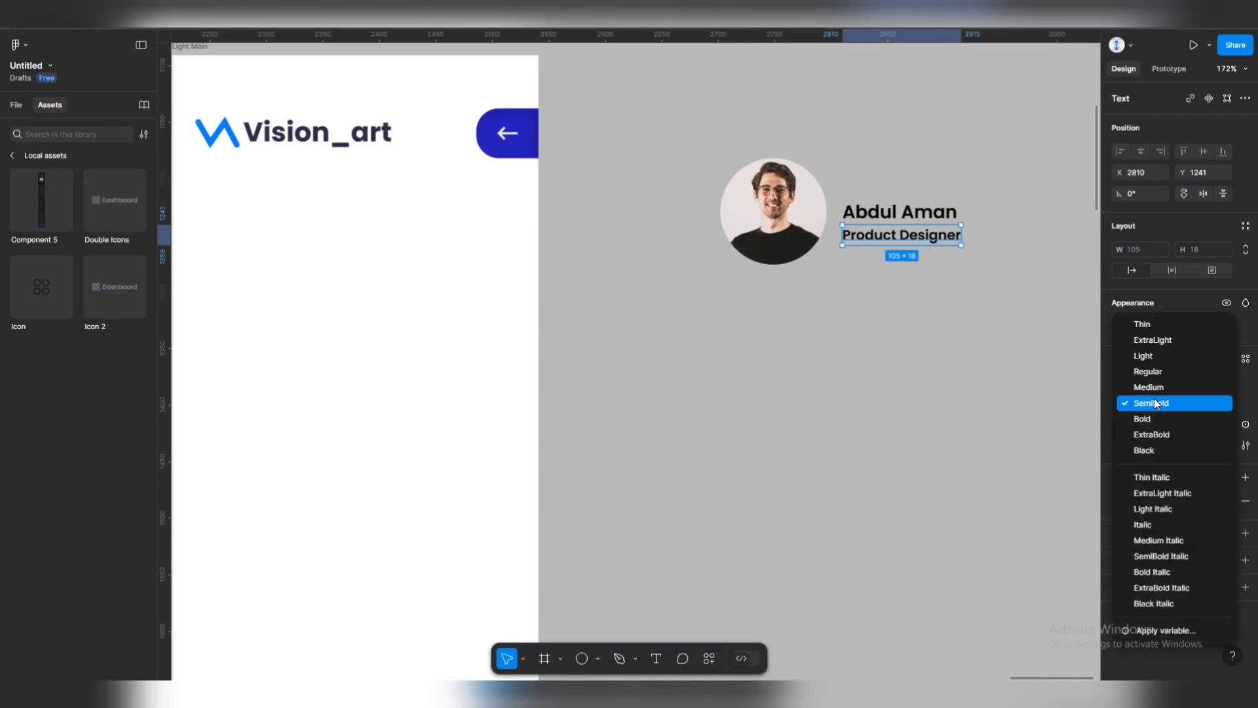
click(1152, 386)
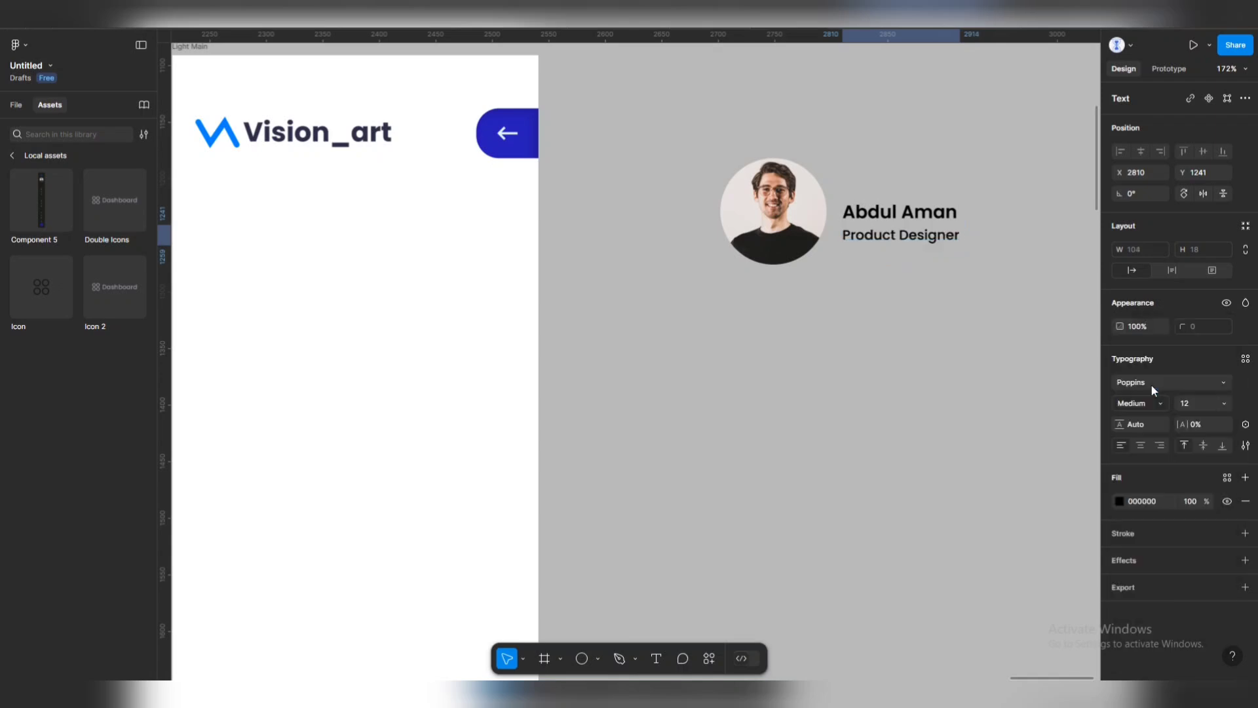
click(1119, 501)
click(985, 613)
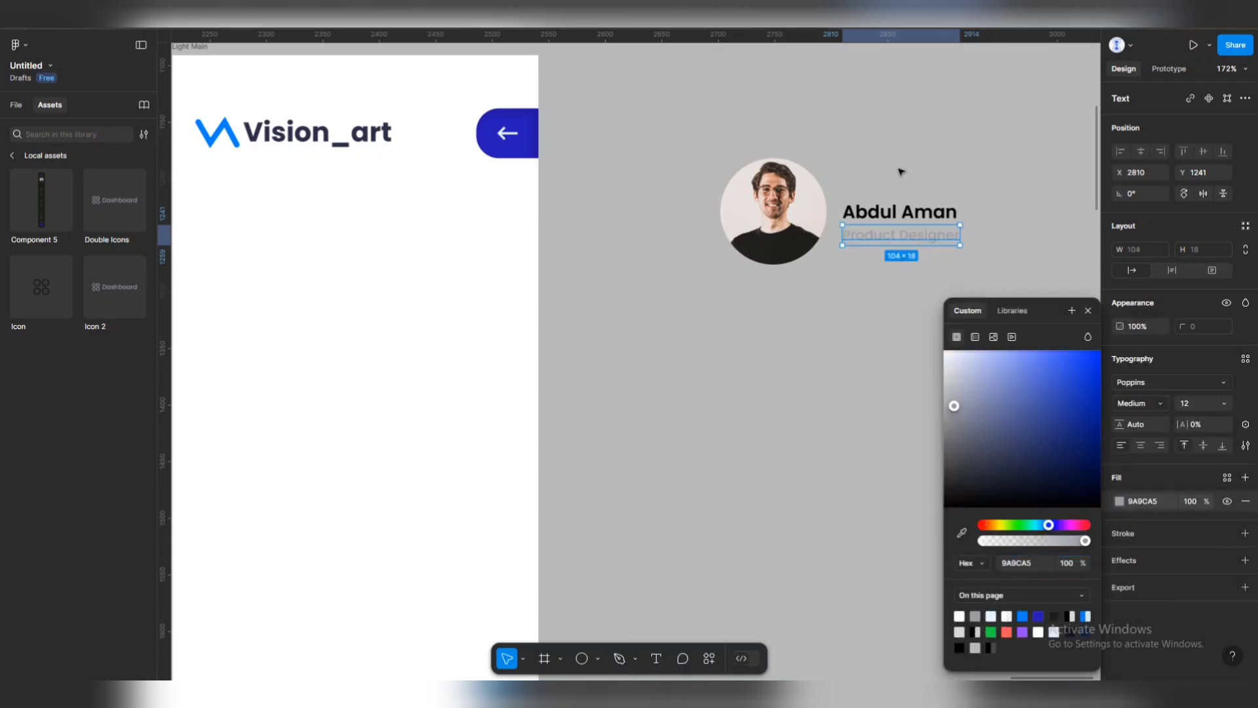
Give the name text a blue fill.
click(901, 213)
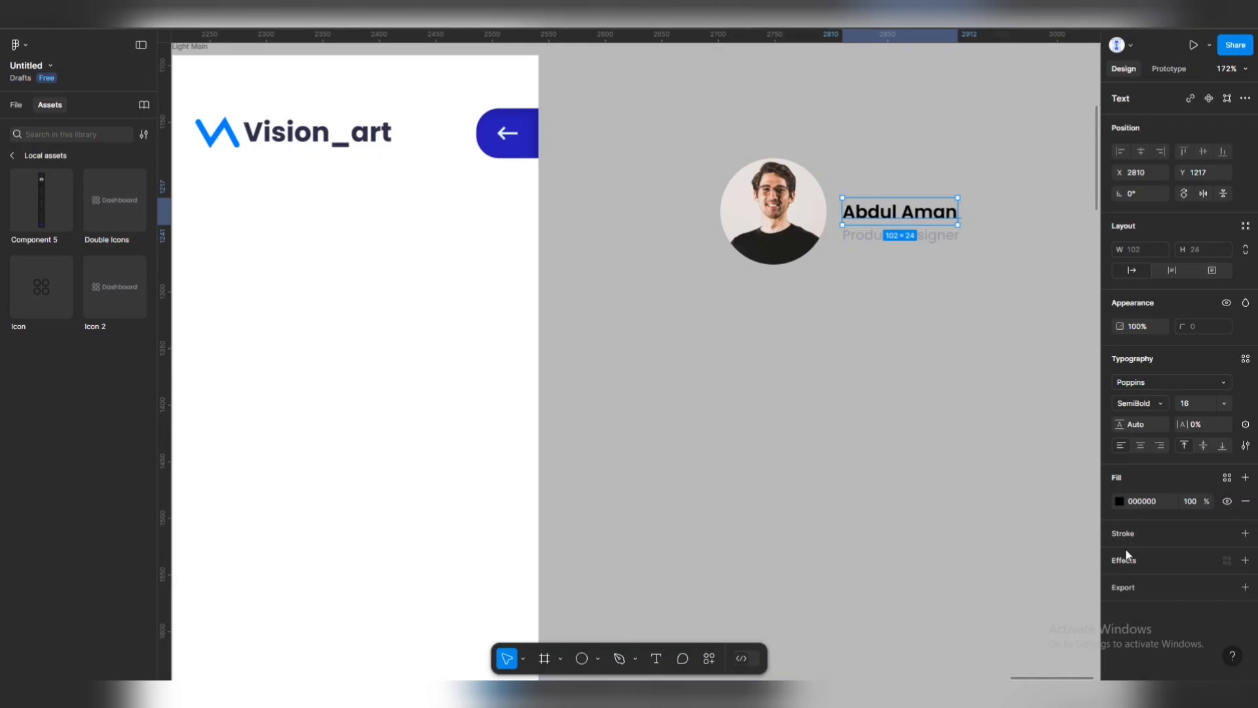
click(1119, 501)
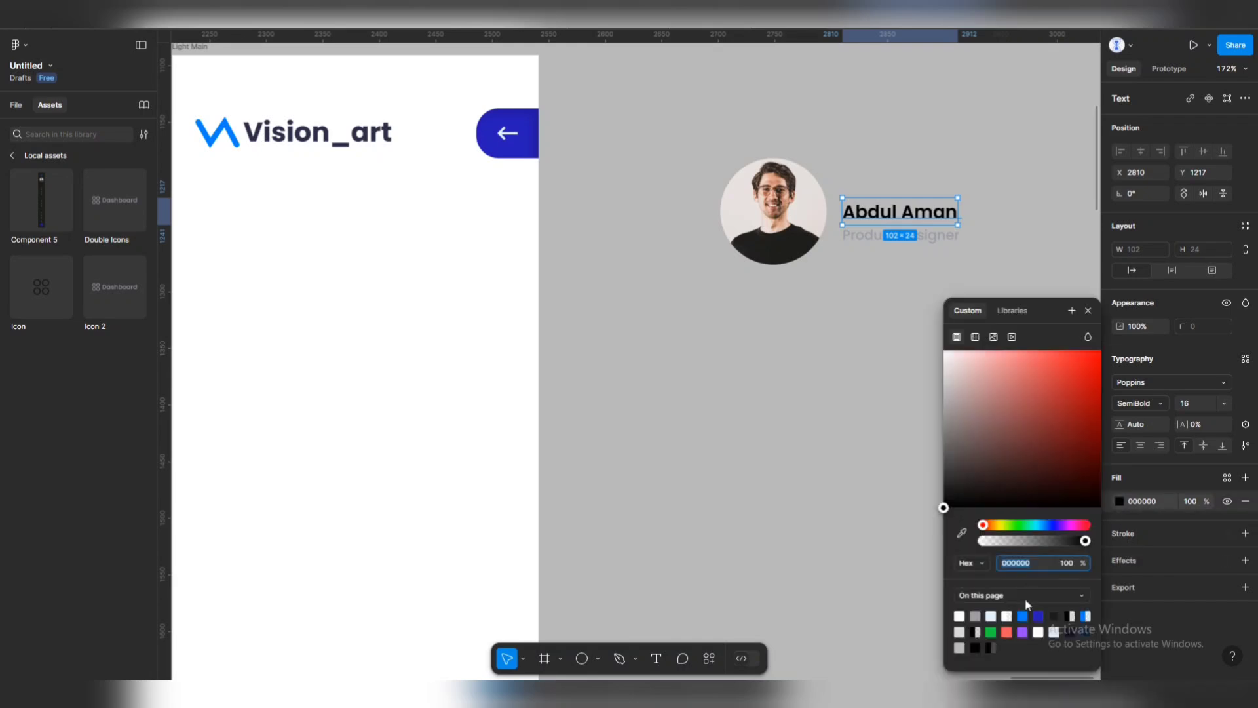
click(1038, 616)
click(843, 309)
Inspect the reference design's profile group layout.
ctrl+scroll(845, 288, down, 10)
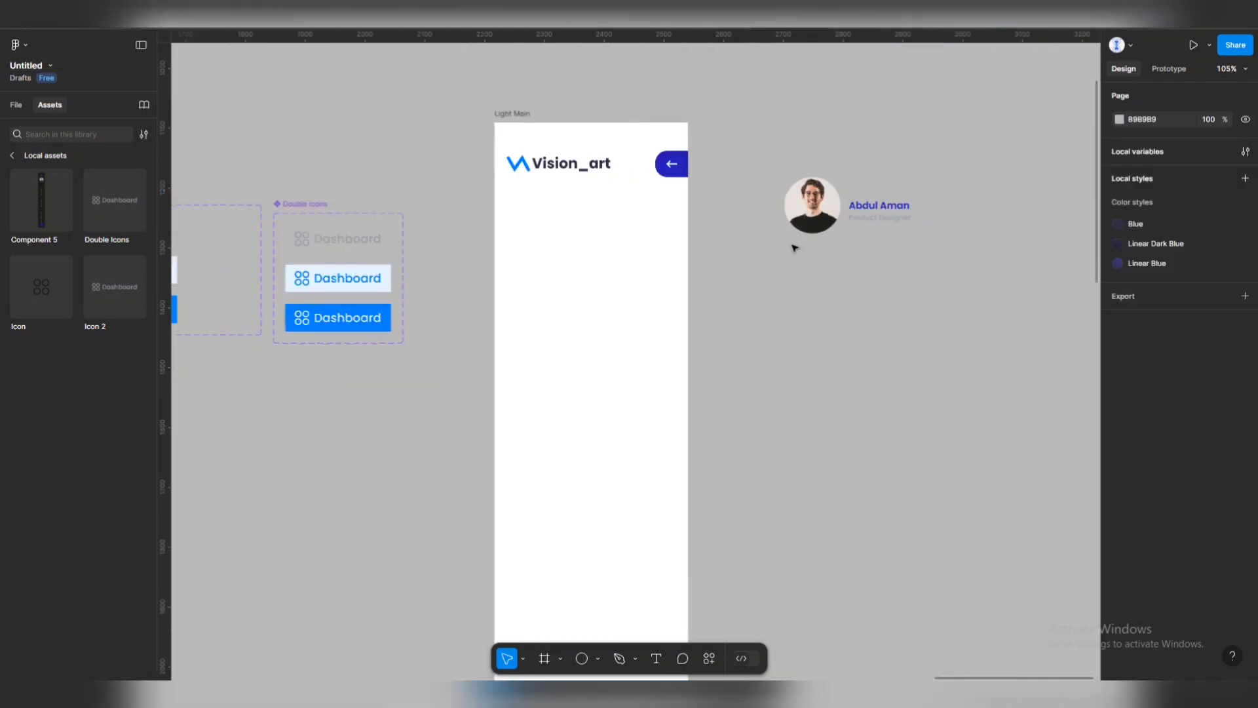
scroll(458, 233, left, 5)
ctrl+scroll(426, 222, up, 6)
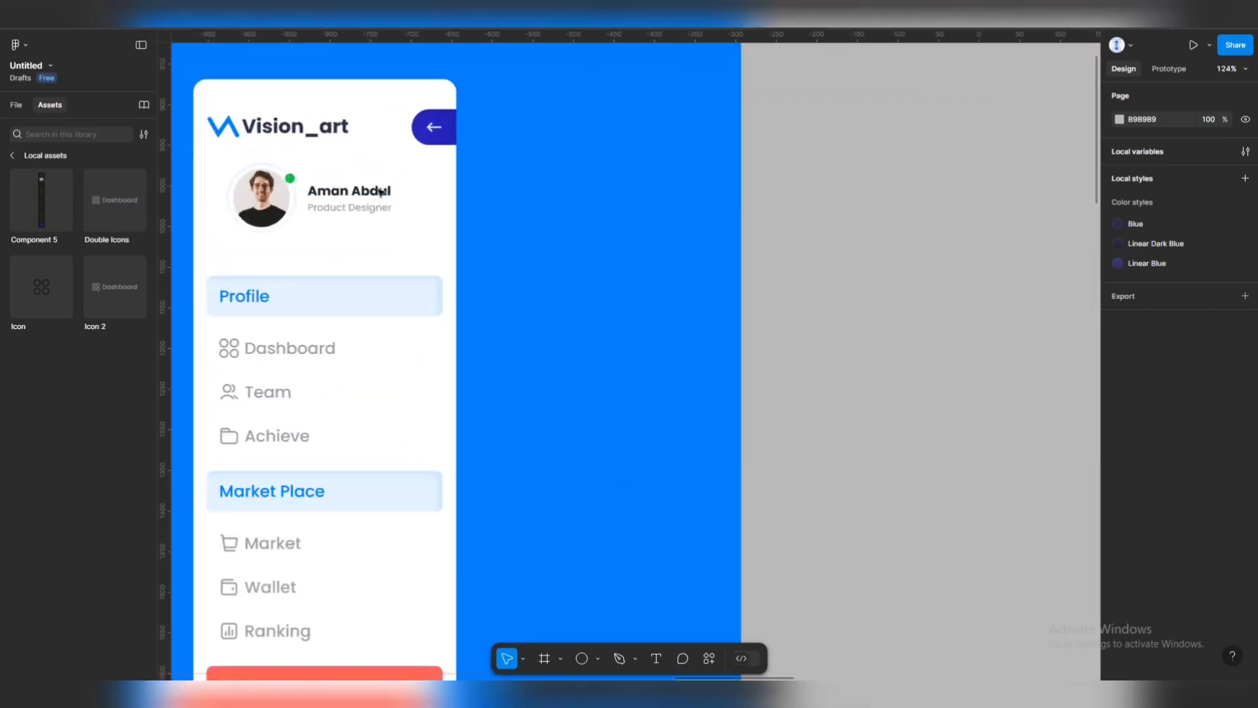
ctrl+scroll(525, 218, down, 1)
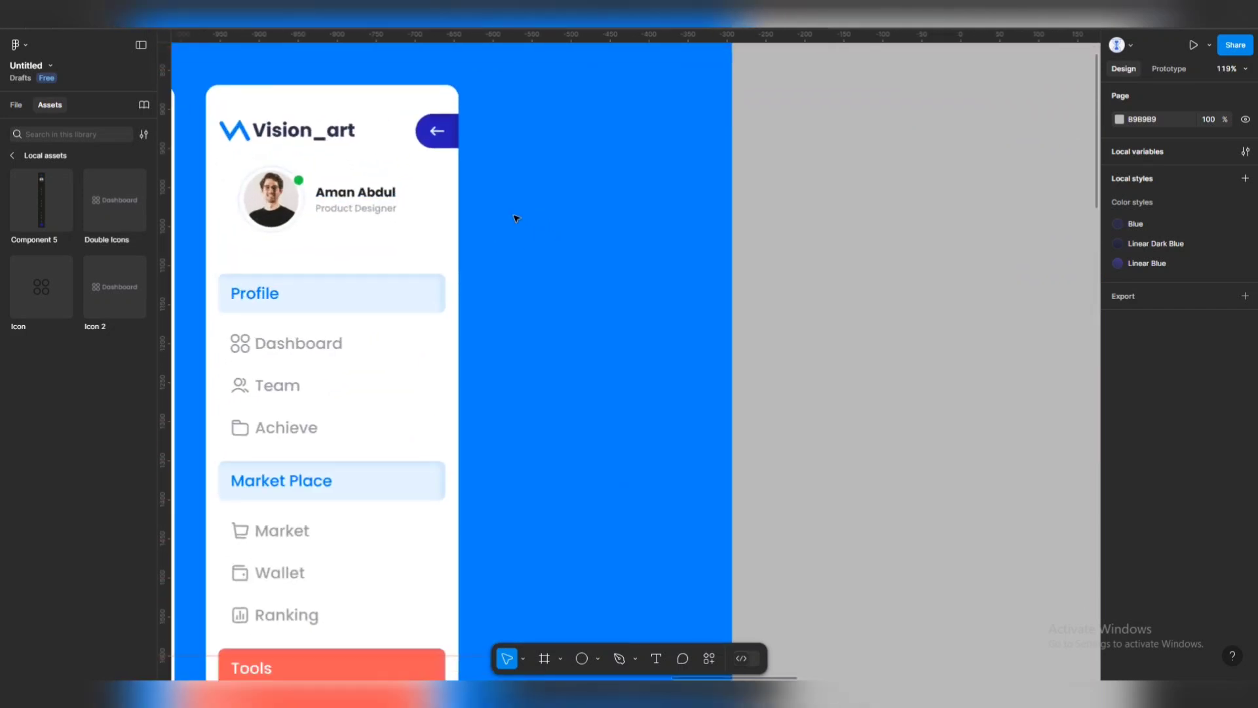
click(287, 218)
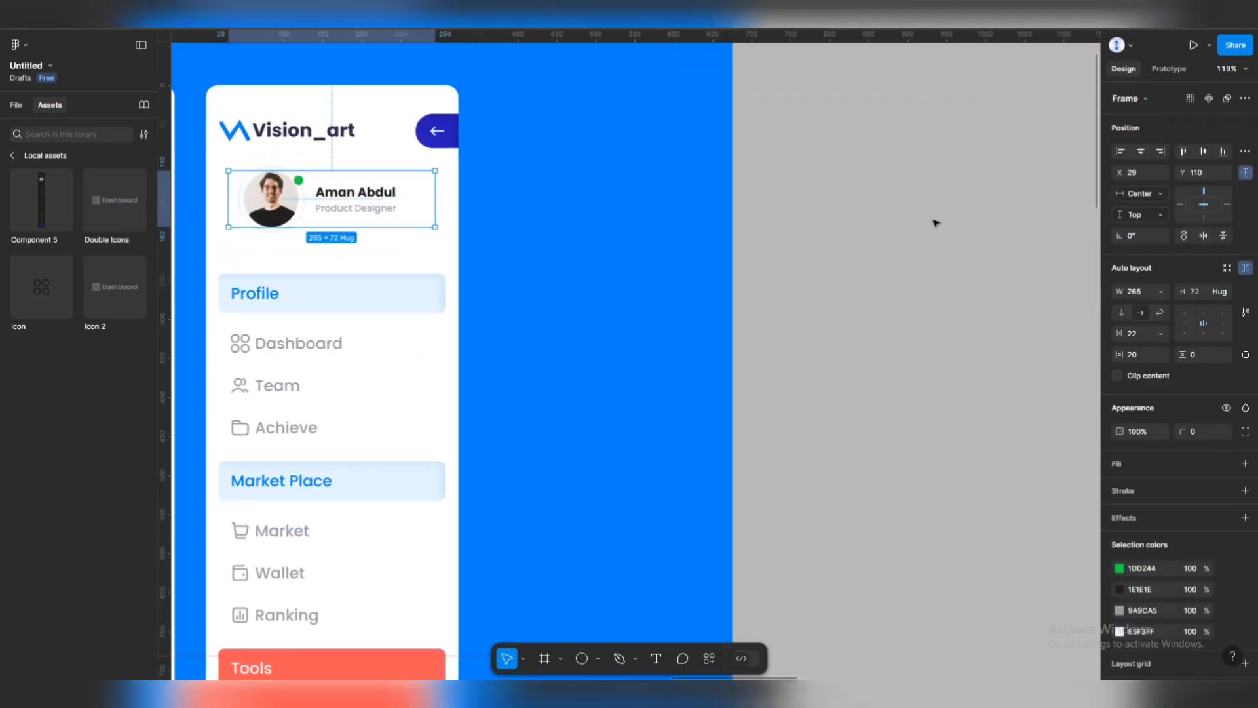
click(980, 225)
ctrl+scroll(715, 168, down, 2)
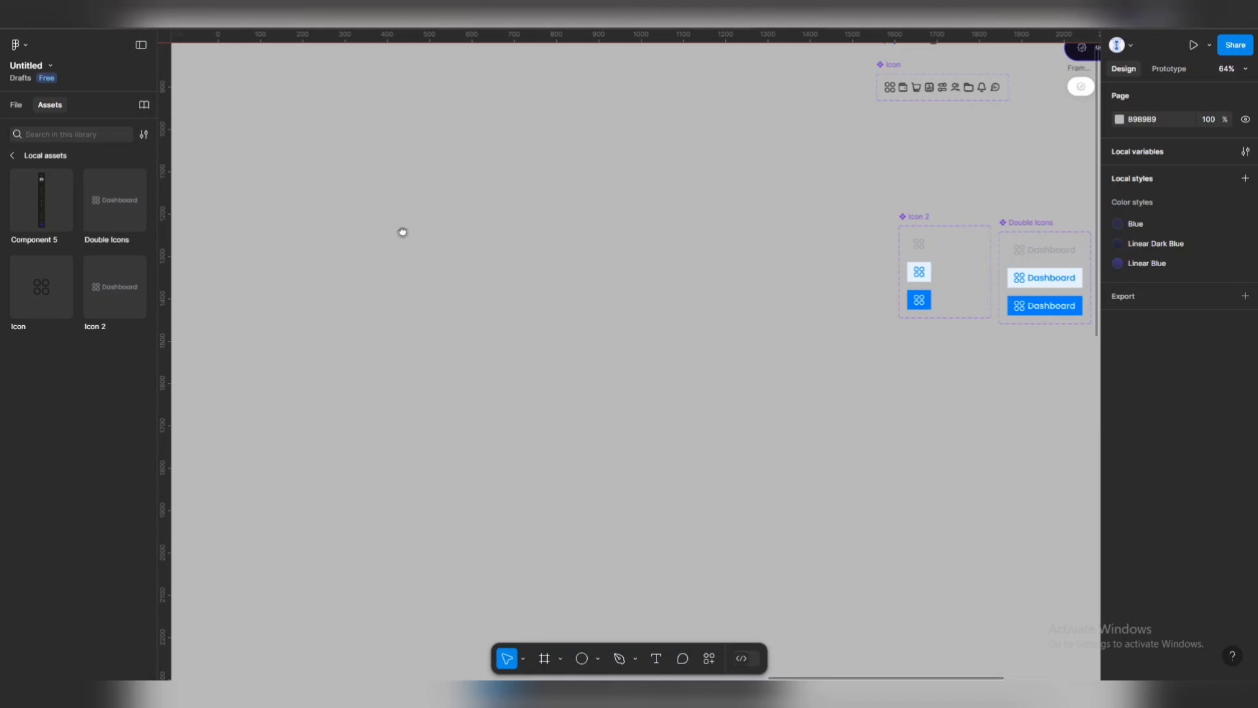
ctrl+scroll(848, 245, up, 5)
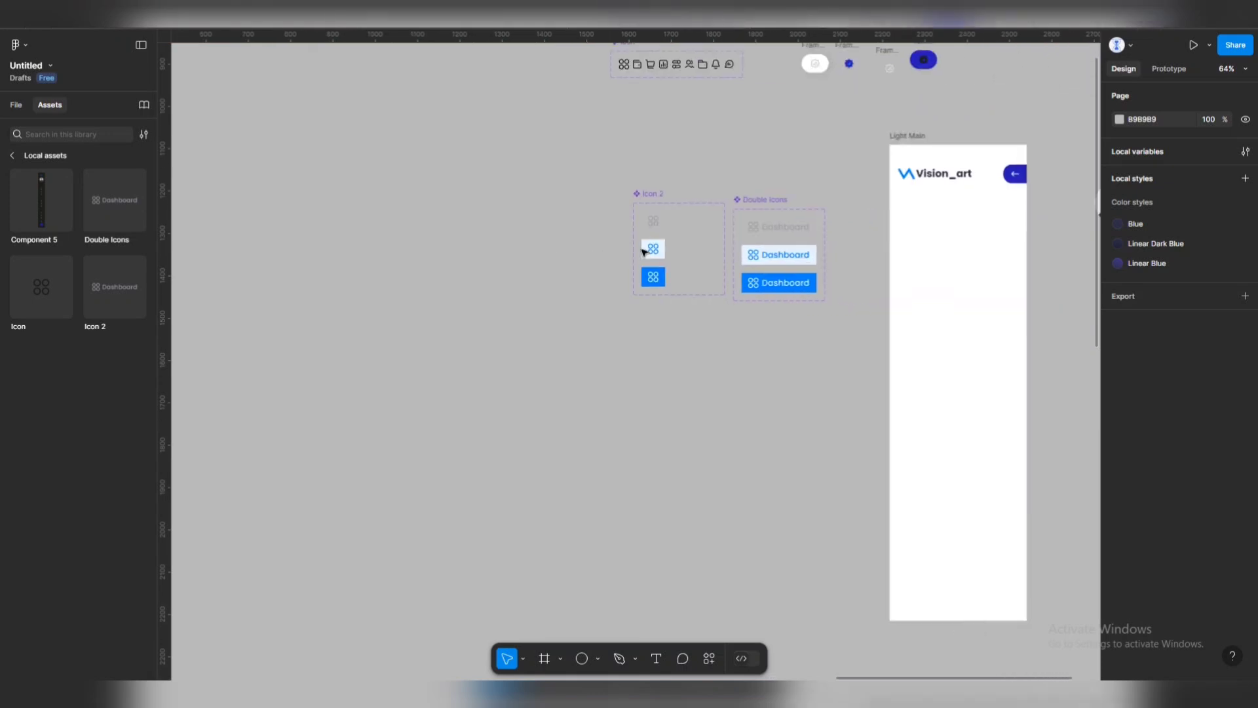
ctrl+scroll(710, 190, up, 3)
Stack the name and Product Designer title in an auto-layout frame.
click(694, 166)
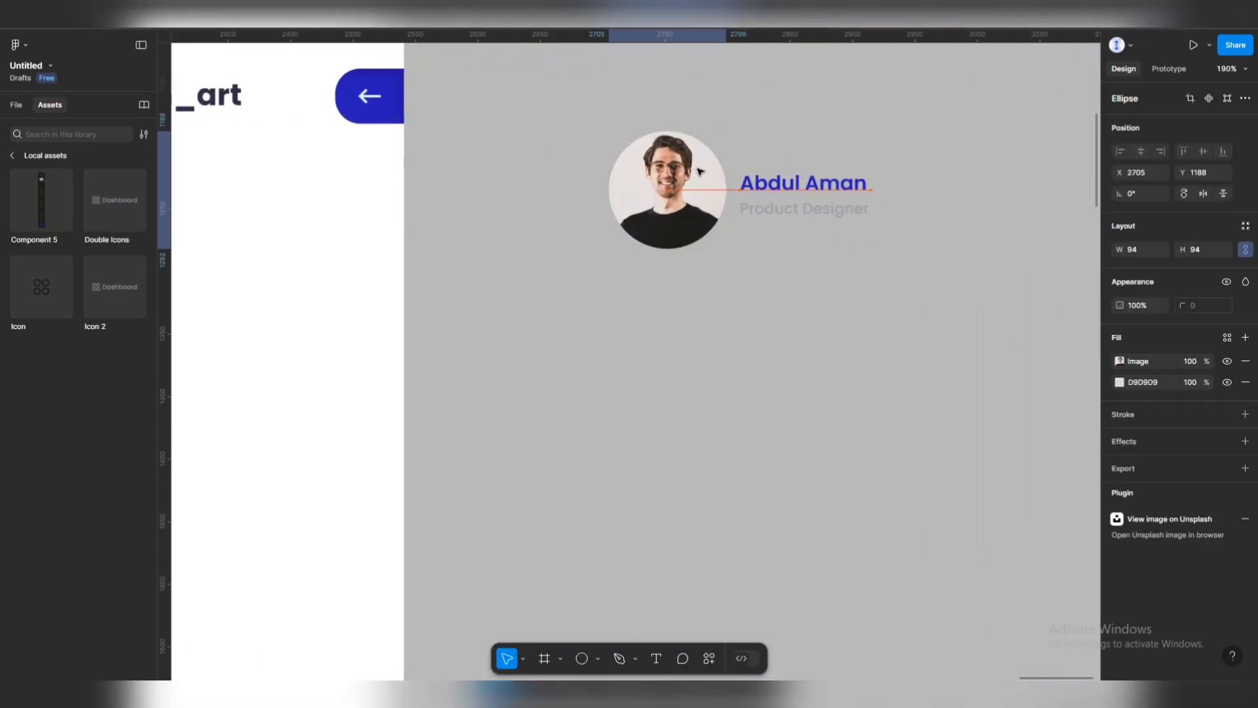
click(784, 186)
shift+click(784, 210)
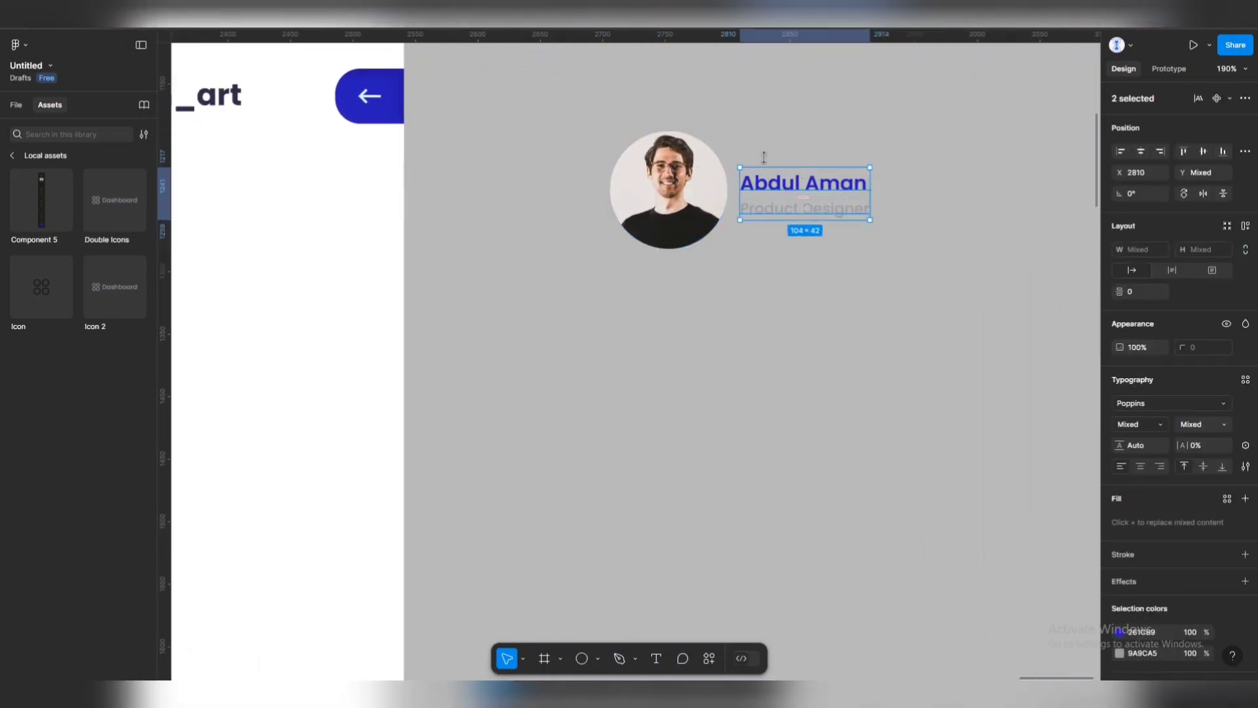
key(Escape)
click(679, 170)
click(820, 204)
shift+click(819, 187)
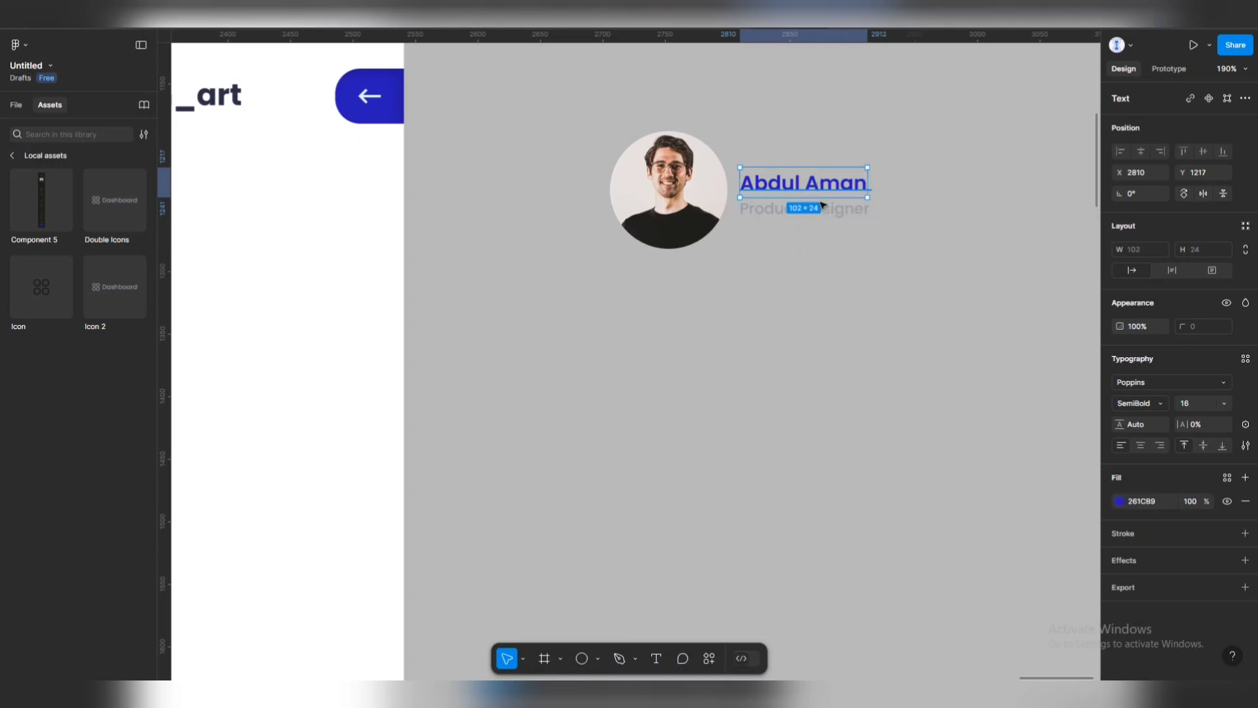
key(shift+a)
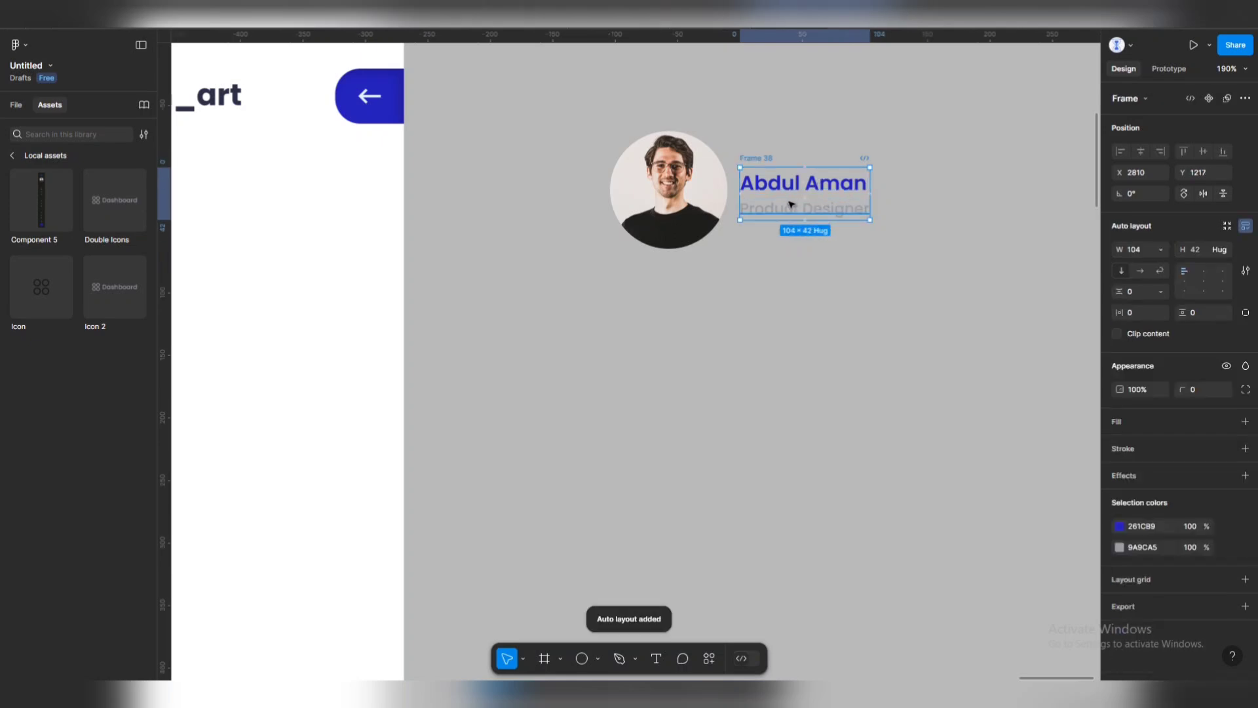
Shrink the photo to 66×66 and wrap it with the text in an auto-layout row, gap 11.
click(720, 167)
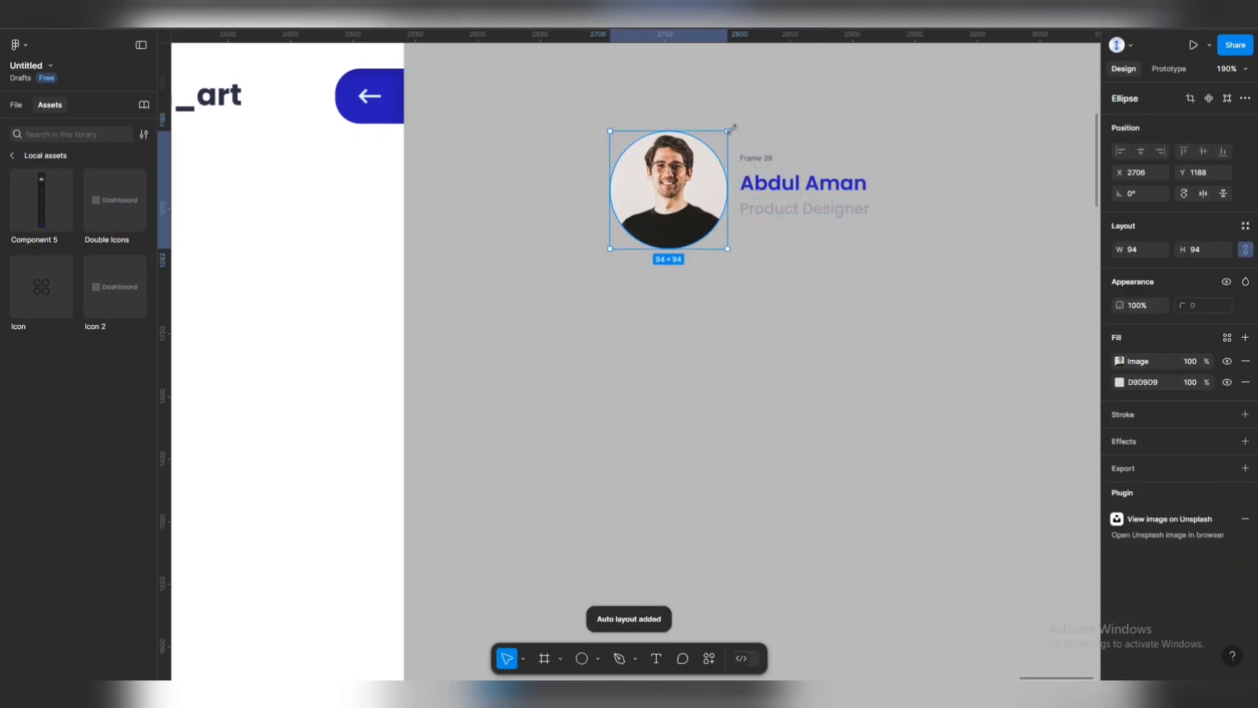
drag(732, 127, 713, 144)
drag(712, 144, 709, 149)
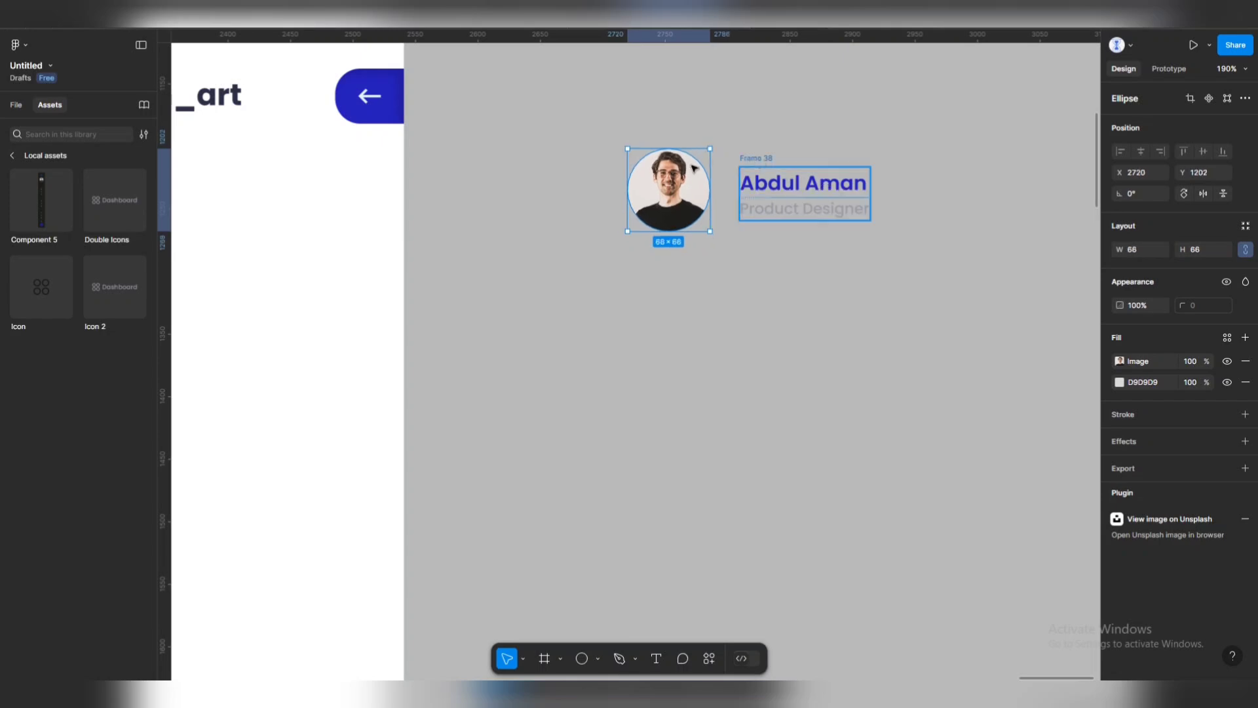
shift+click(760, 176)
key(shift+a)
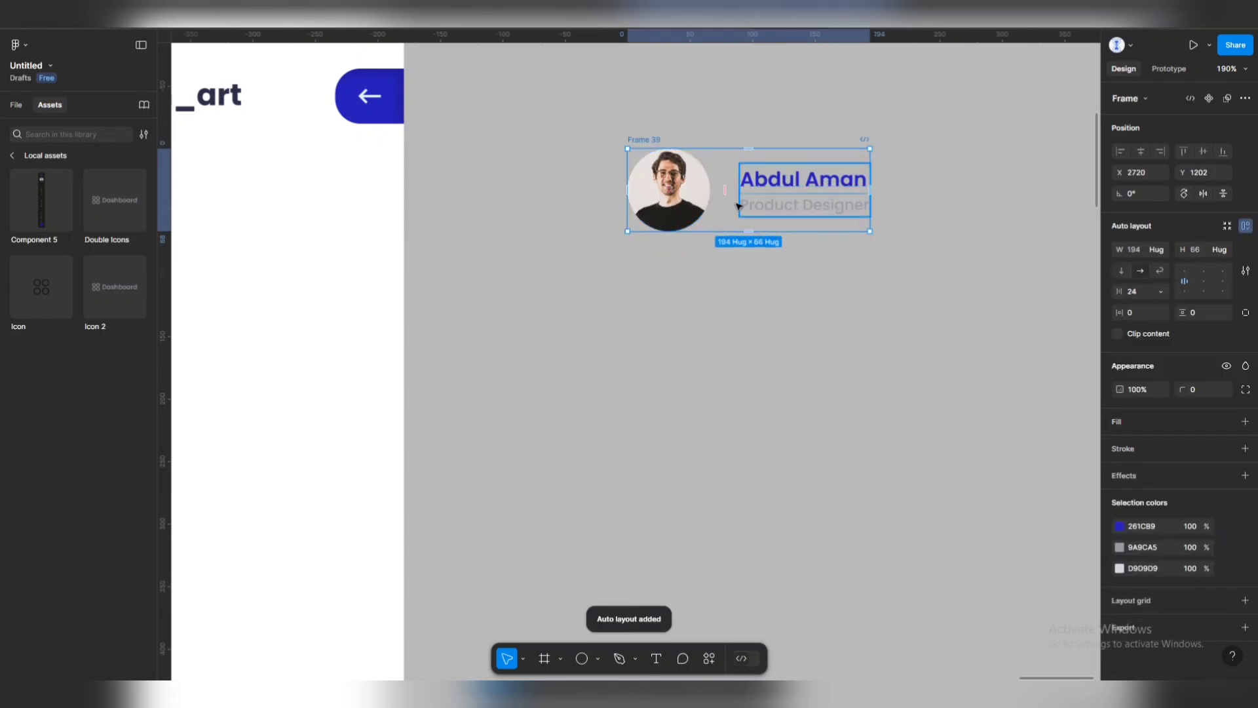
drag(725, 189, 708, 209)
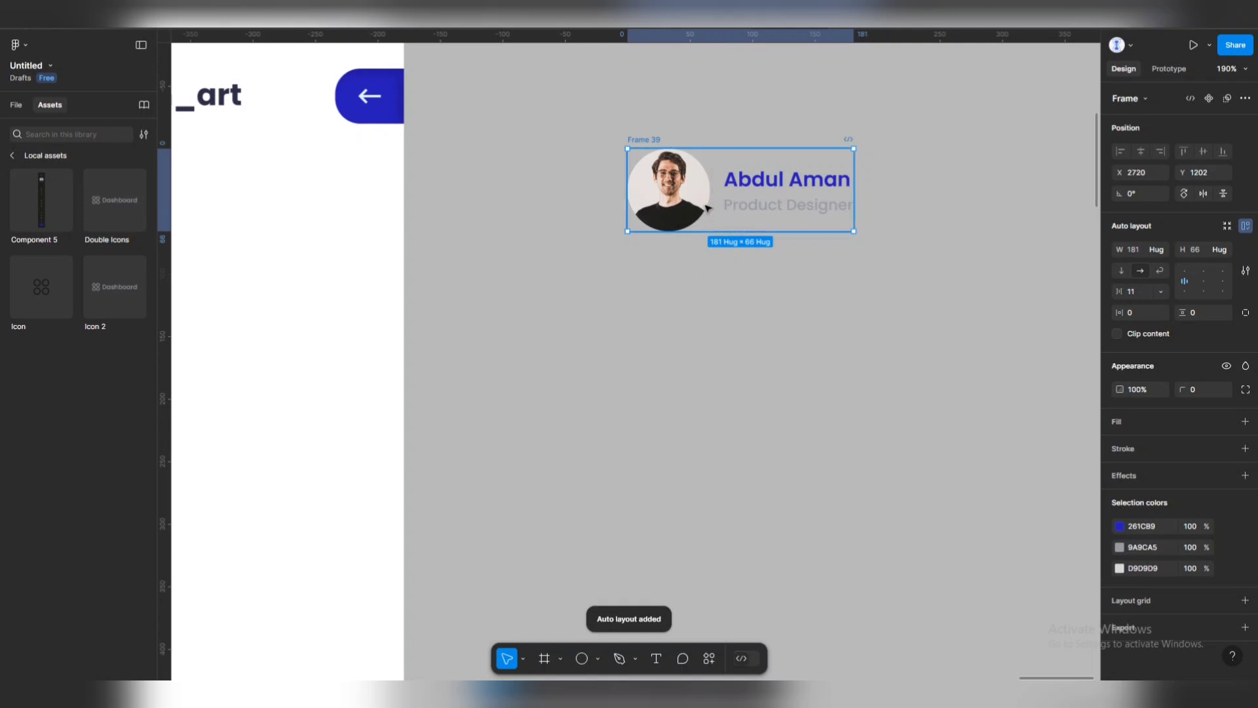
scroll(682, 183, up, 5)
Draw a circle that ignores auto layout, placed behind and centred on the photo.
click(582, 658)
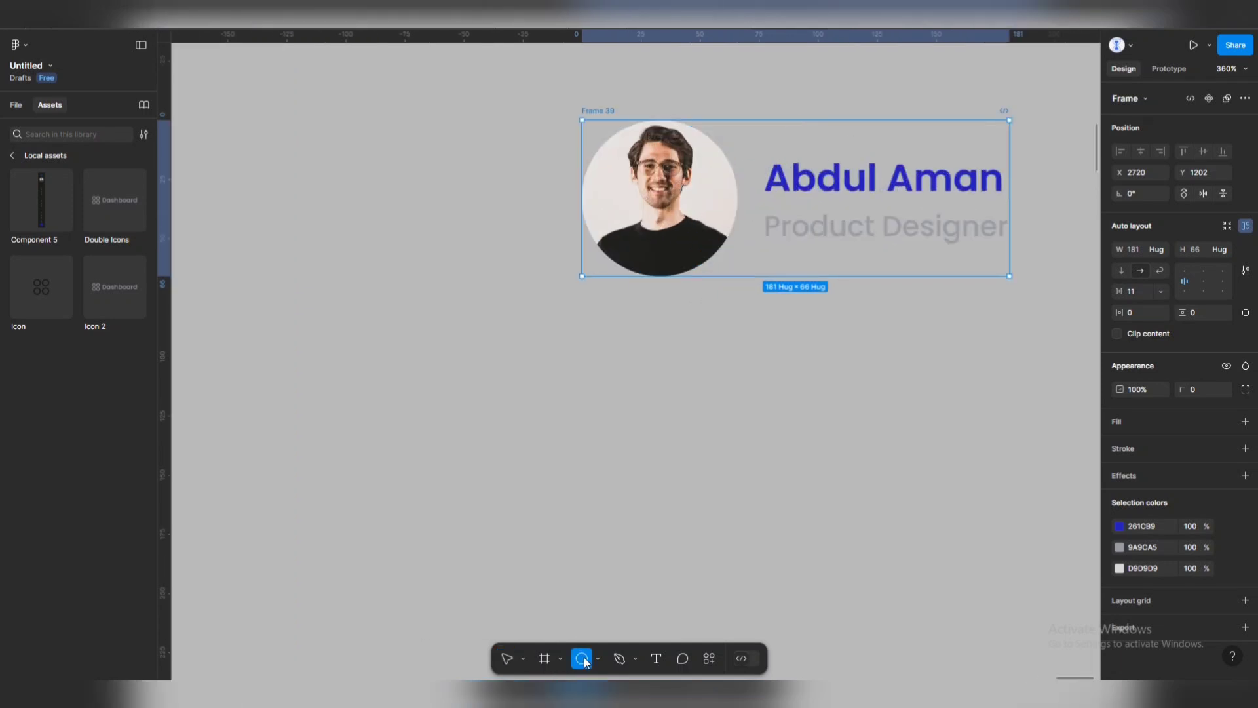
mouse_move(692, 213)
mouse_down()
mouse_move(738, 275)
mouse_move(854, 365)
mouse_move(874, 398)
mouse_move(863, 390)
mouse_up()
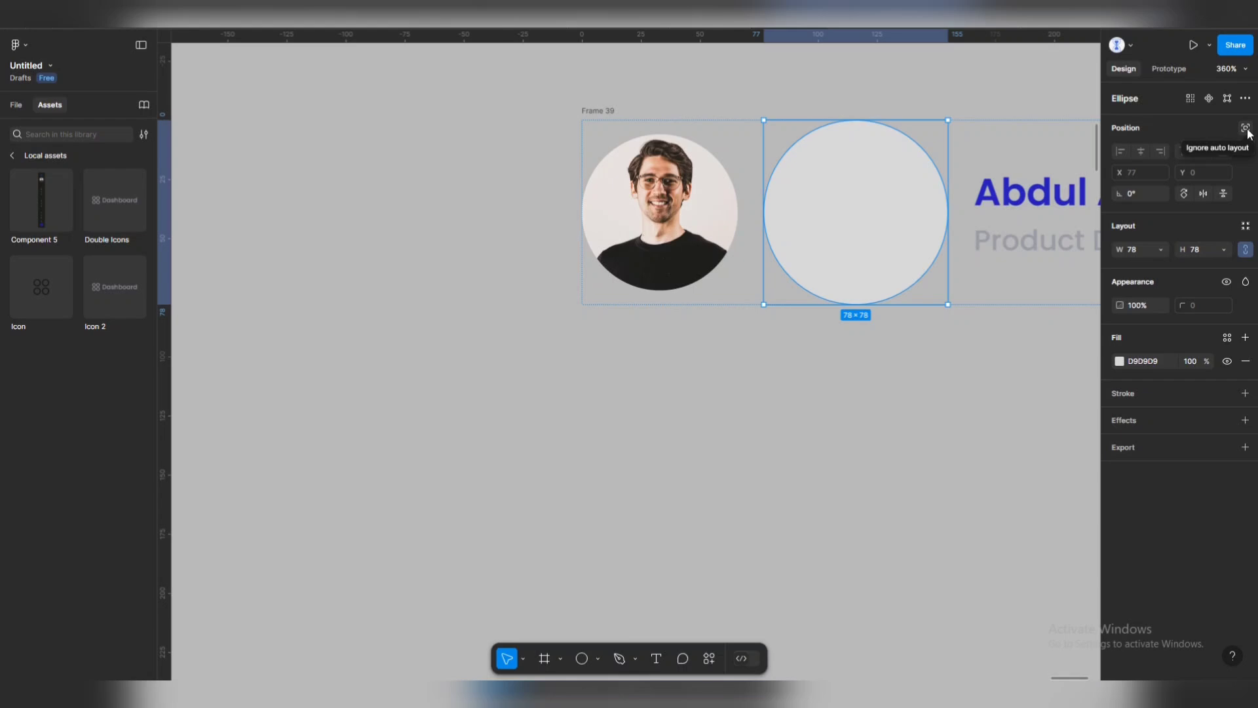
click(1249, 134)
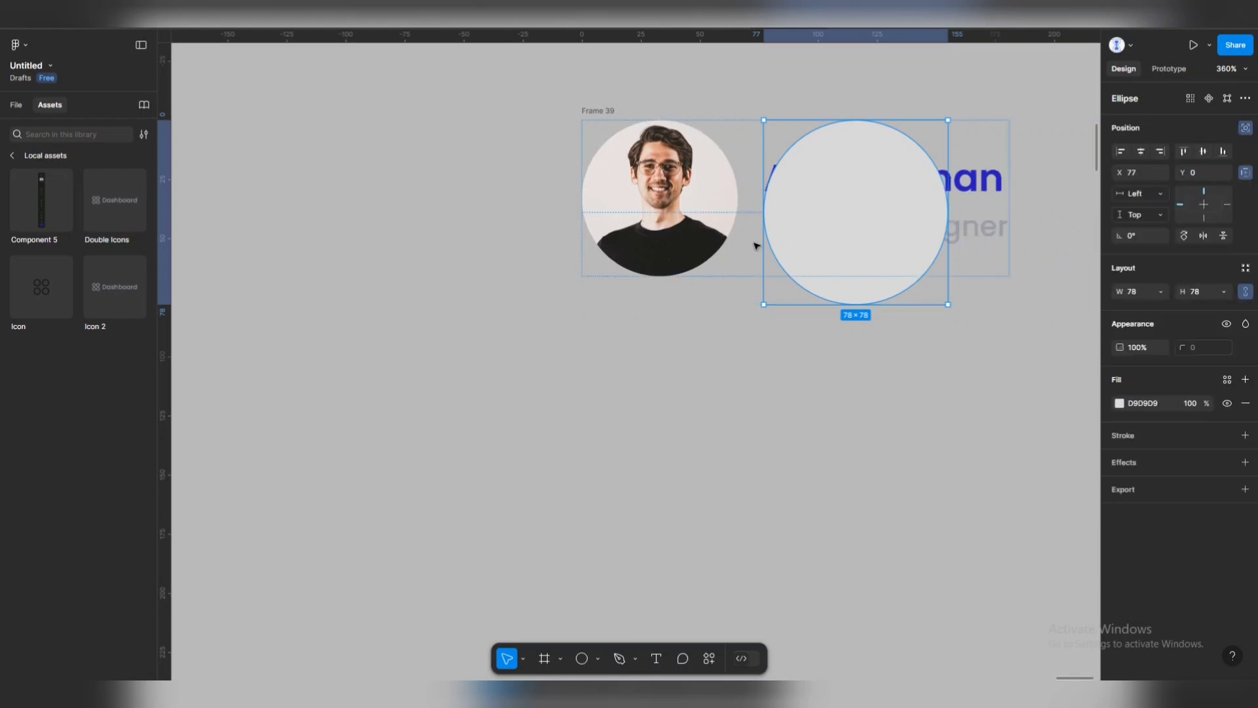
drag(829, 212, 646, 200)
key(ctrl+[)
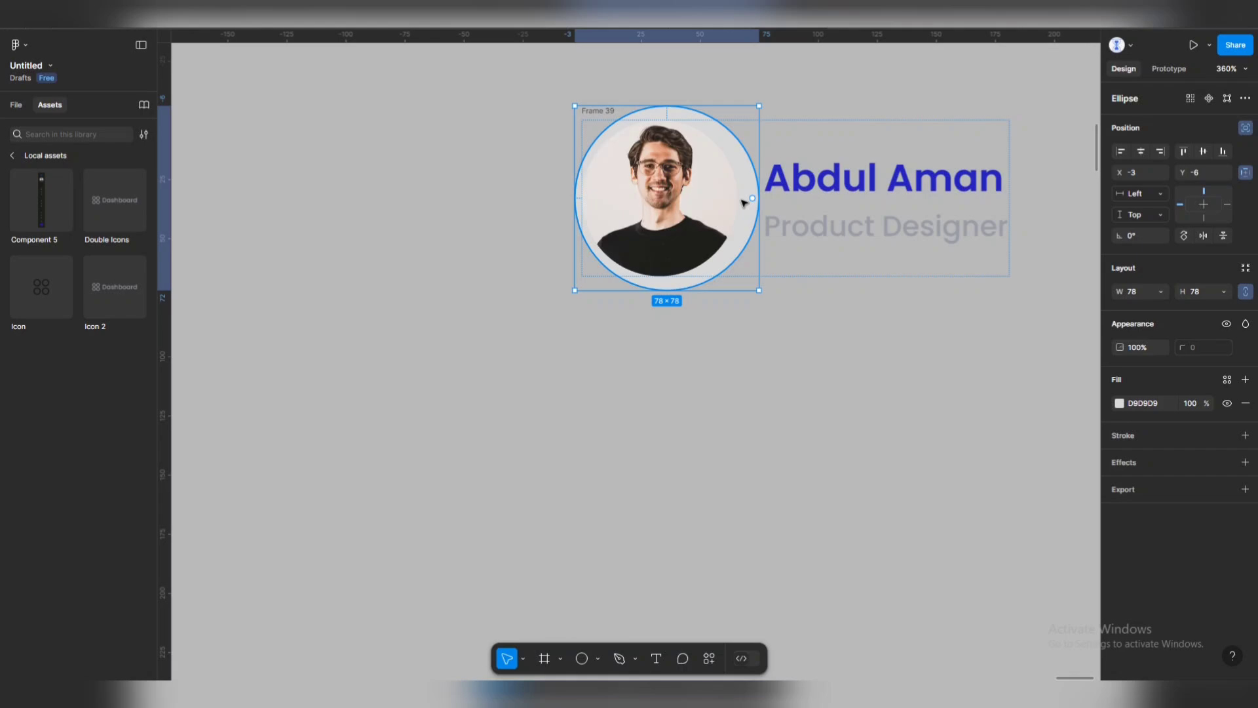
drag(747, 193, 741, 184)
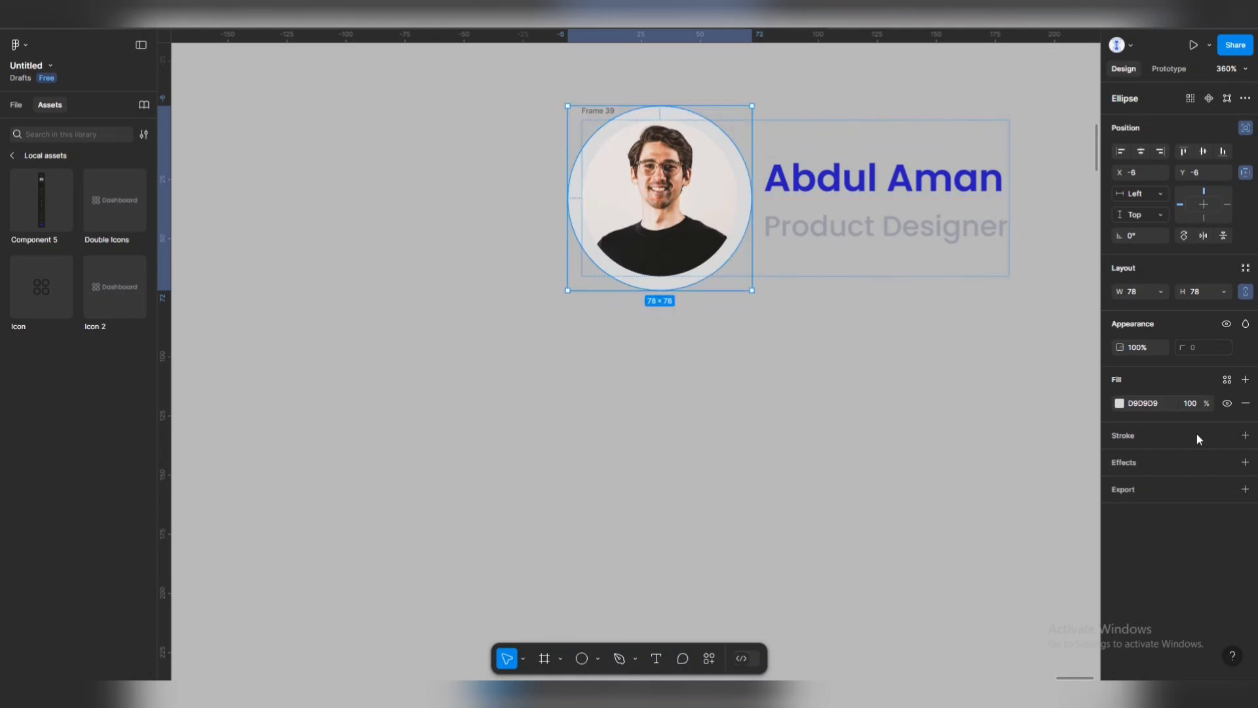
Hide the circle's fill and give it a light stroke to form a 78×78 ring.
click(1227, 403)
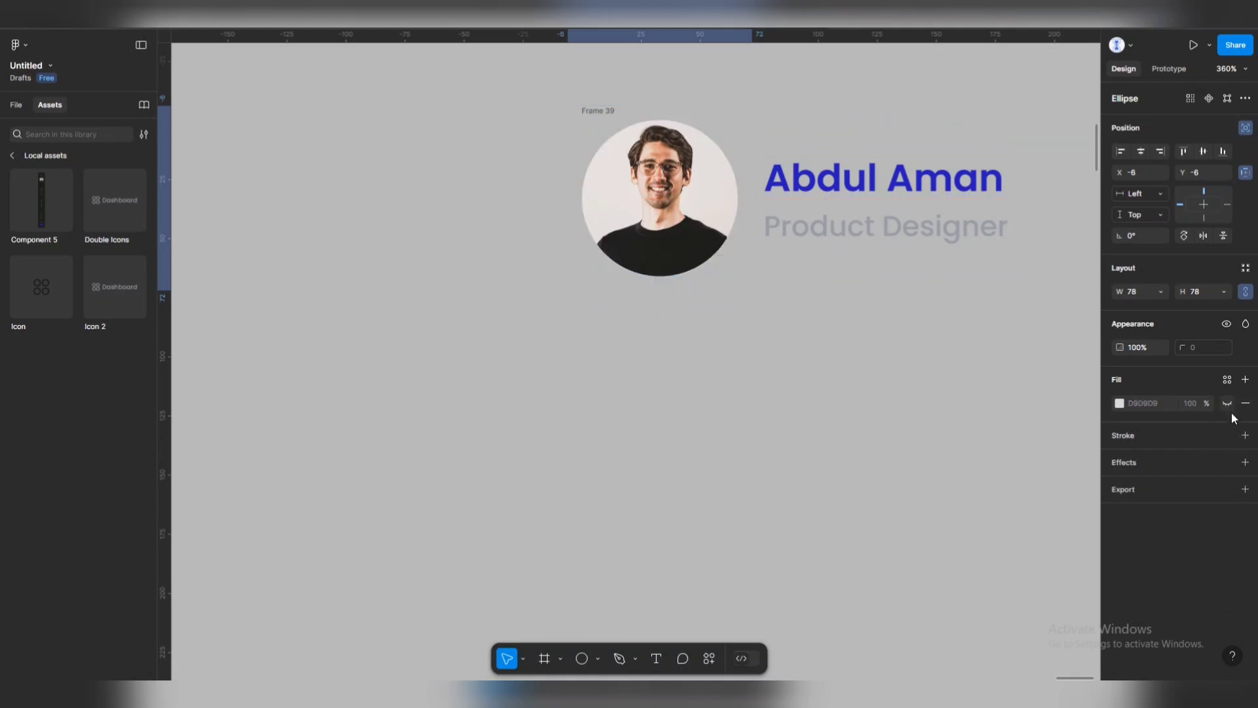
click(1246, 436)
click(1120, 458)
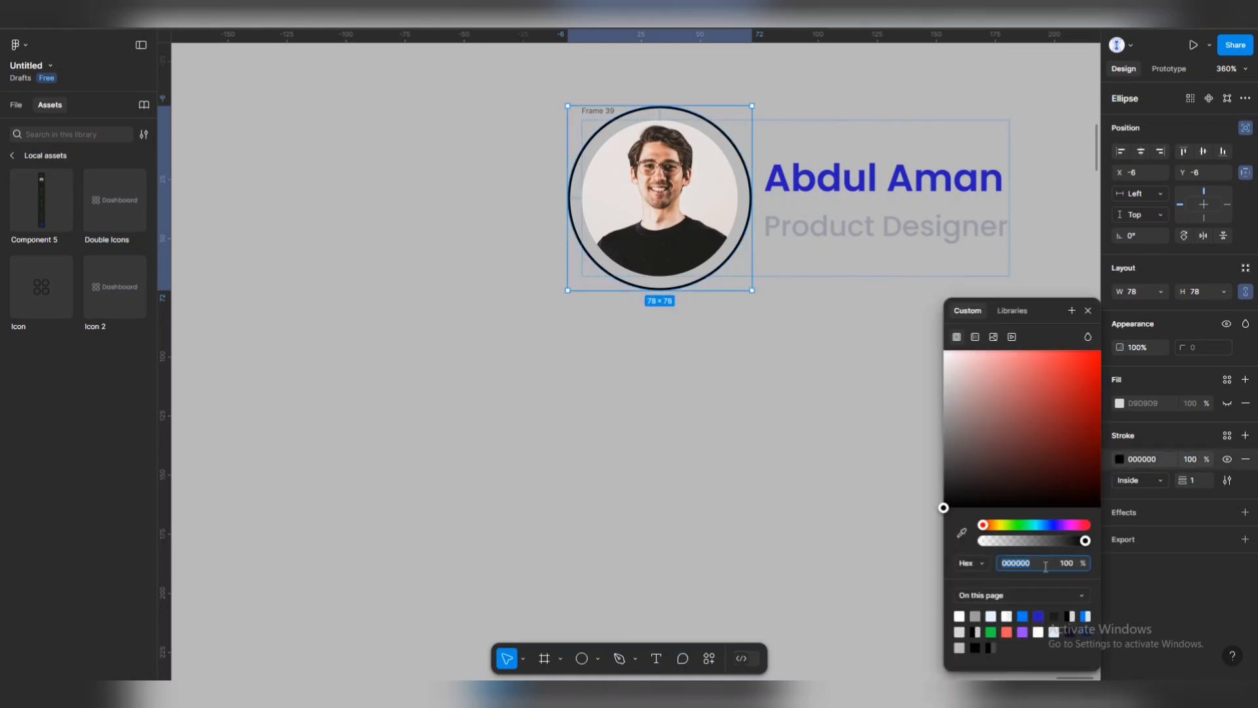
click(992, 616)
click(792, 354)
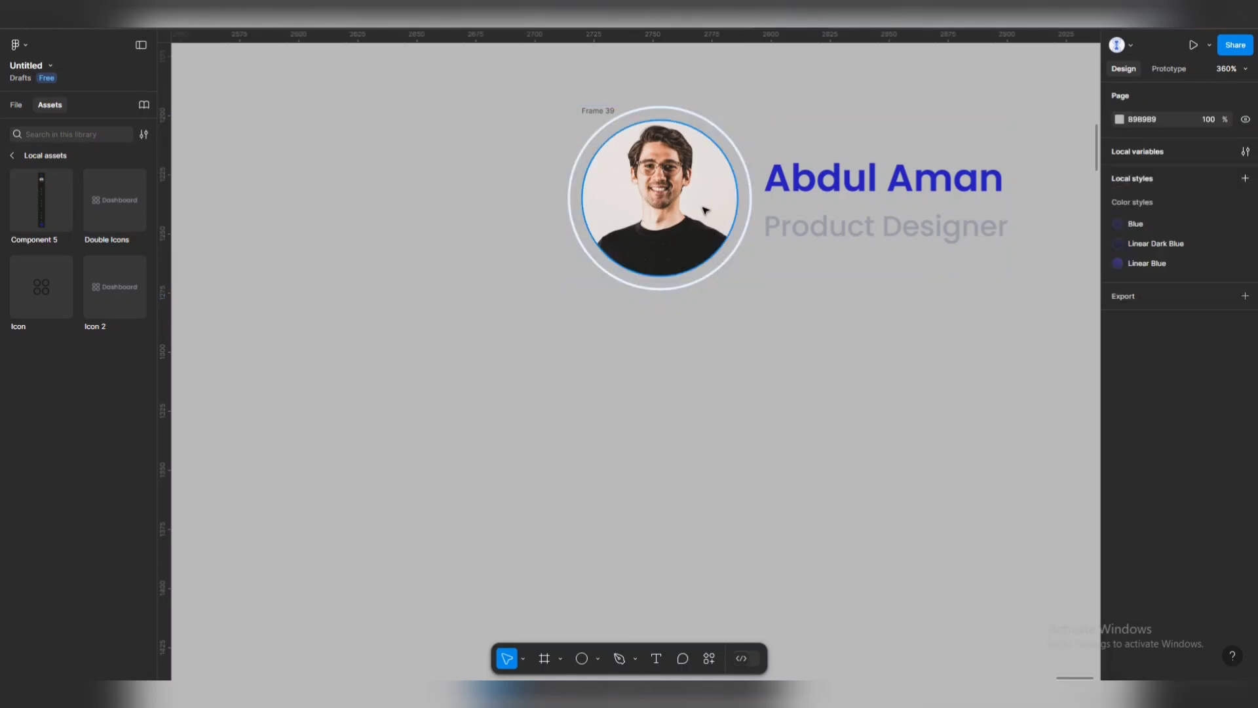
drag(792, 354, 739, 293)
click(692, 514)
Add a 10×10 green (1DD244) status dot at the photo's top-right, then move the row into Light Main.
click(582, 659)
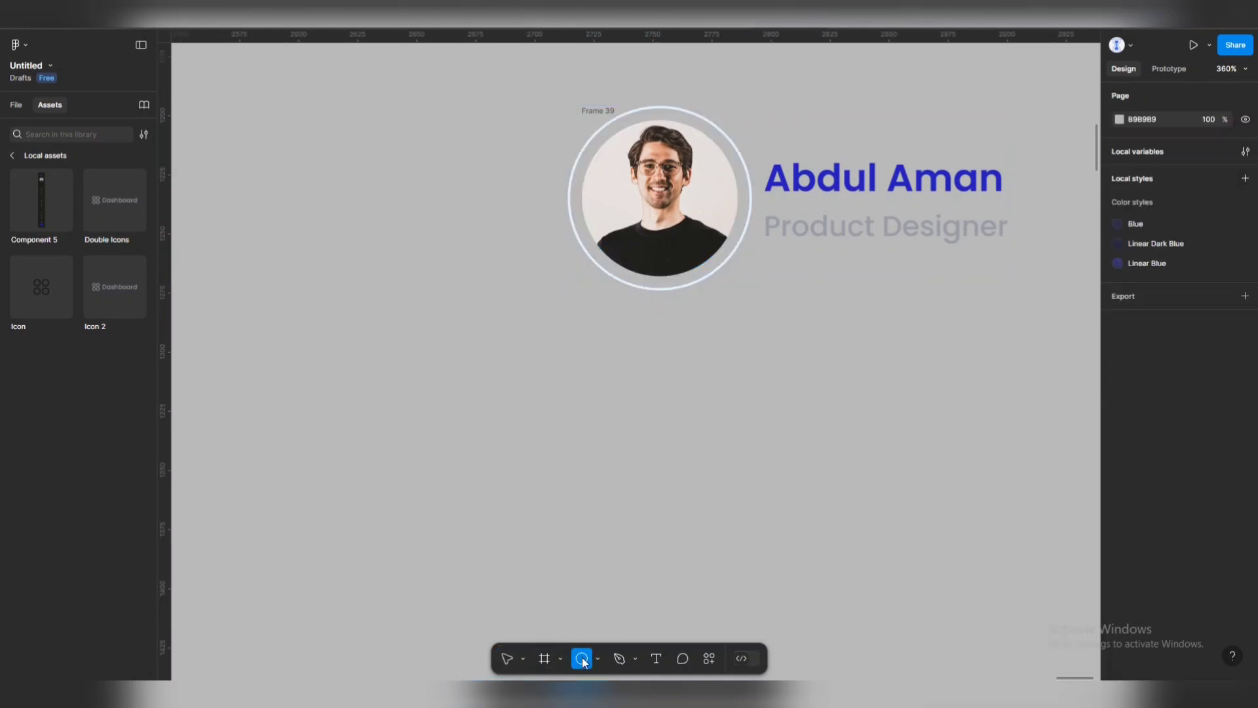
mouse_move(750, 184)
mouse_down()
mouse_move(786, 220)
mouse_move(748, 155)
mouse_up()
click(1246, 128)
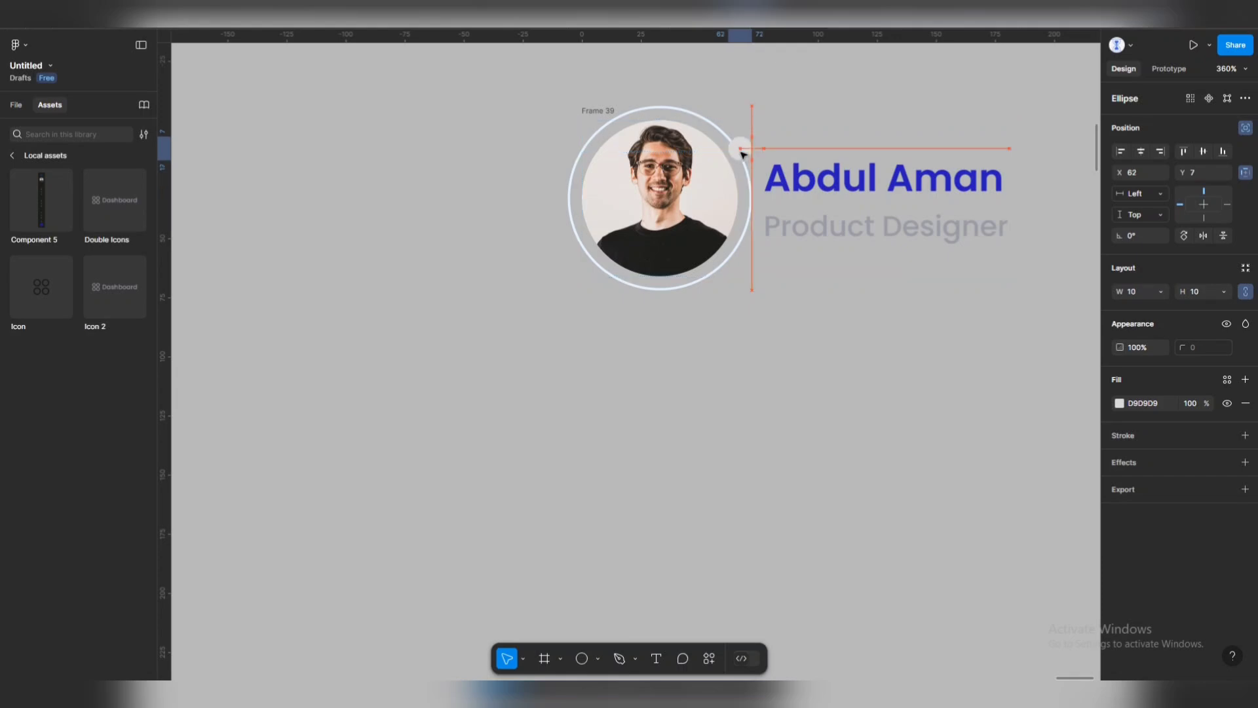
click(1120, 403)
click(992, 631)
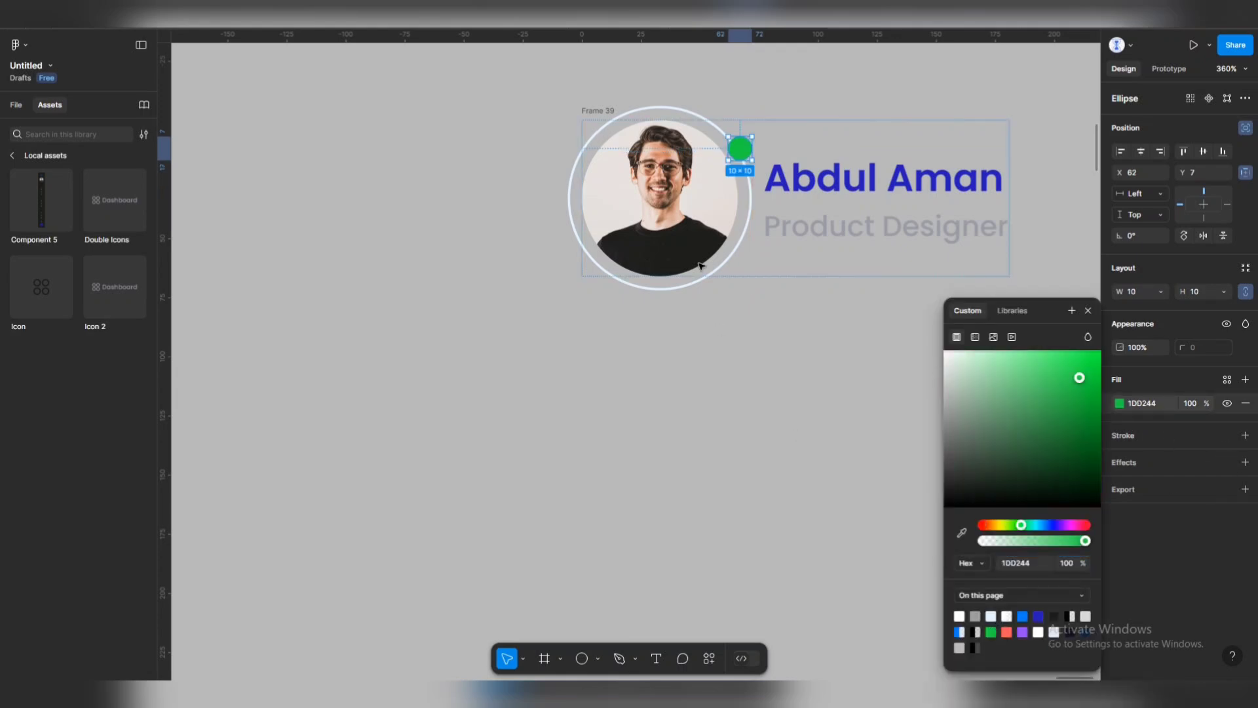
key(Escape)
key(Escape)
scroll(682, 134, down, 6)
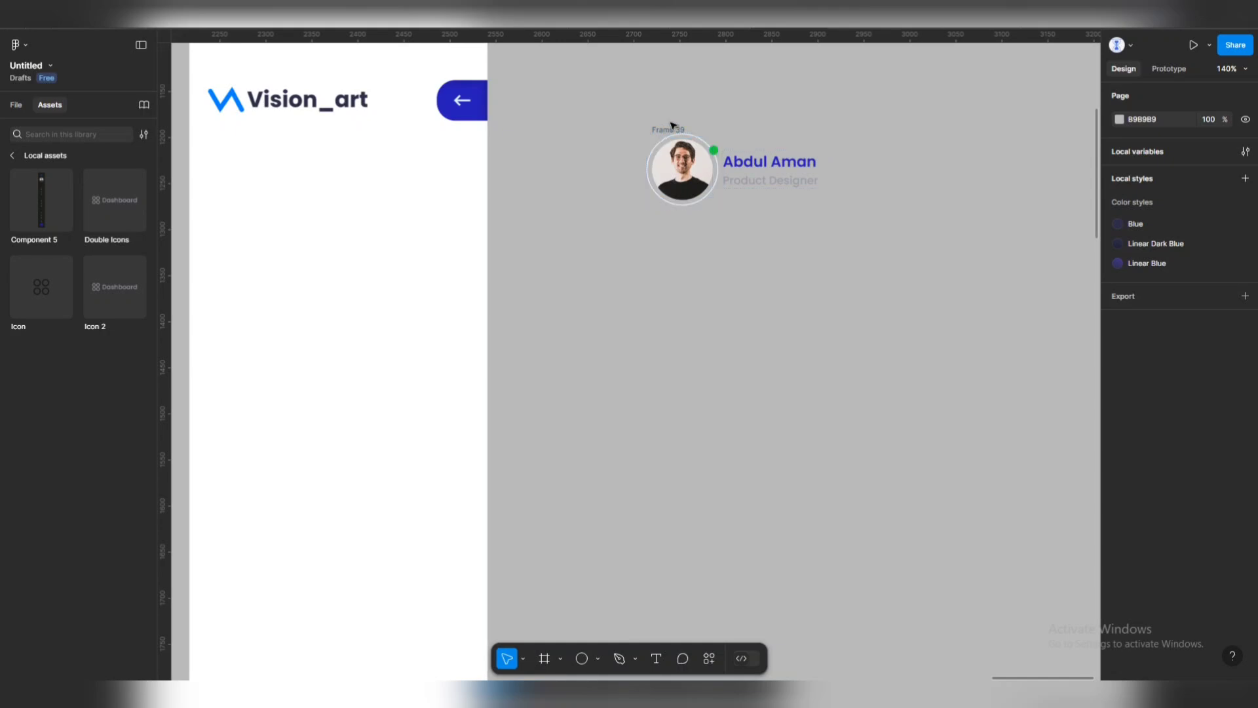
drag(684, 134, 300, 168)
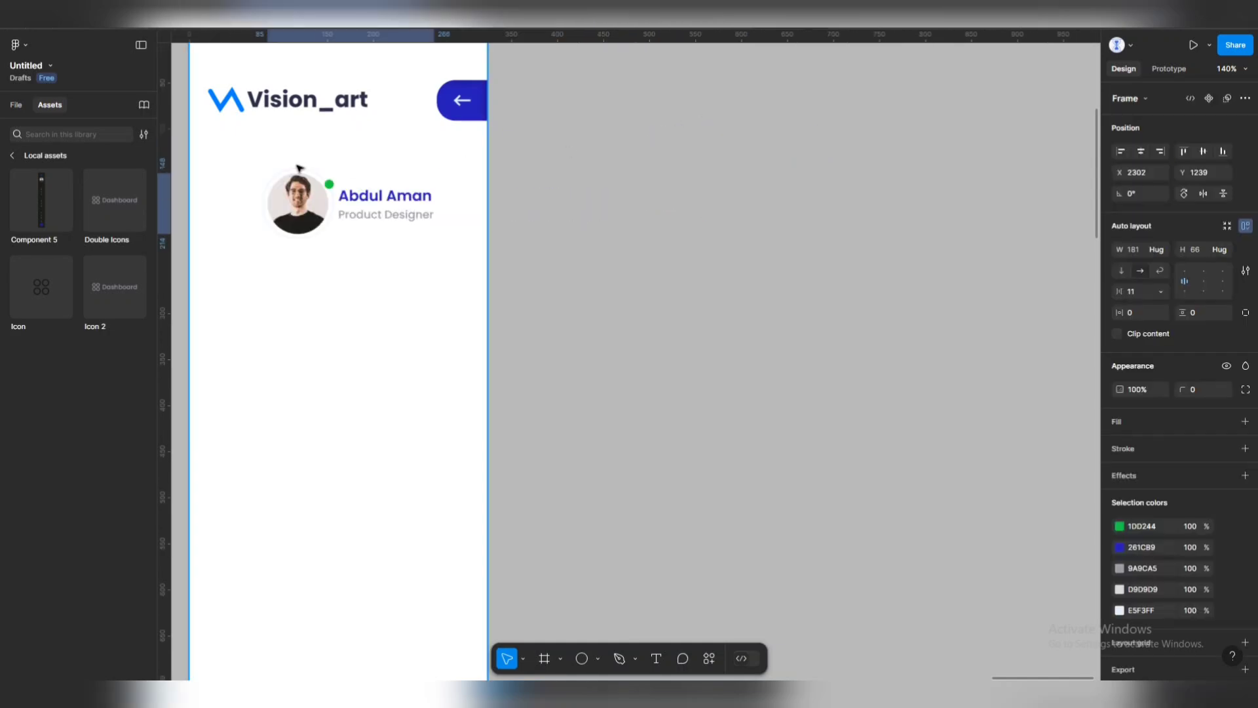
Move the profile row up to X 71, Y 113 under the logo and check the name's 261CB9 fill.
click(628, 166)
scroll(587, 188, down, 5)
scroll(573, 256, up, 3)
scroll(591, 169, up, 3)
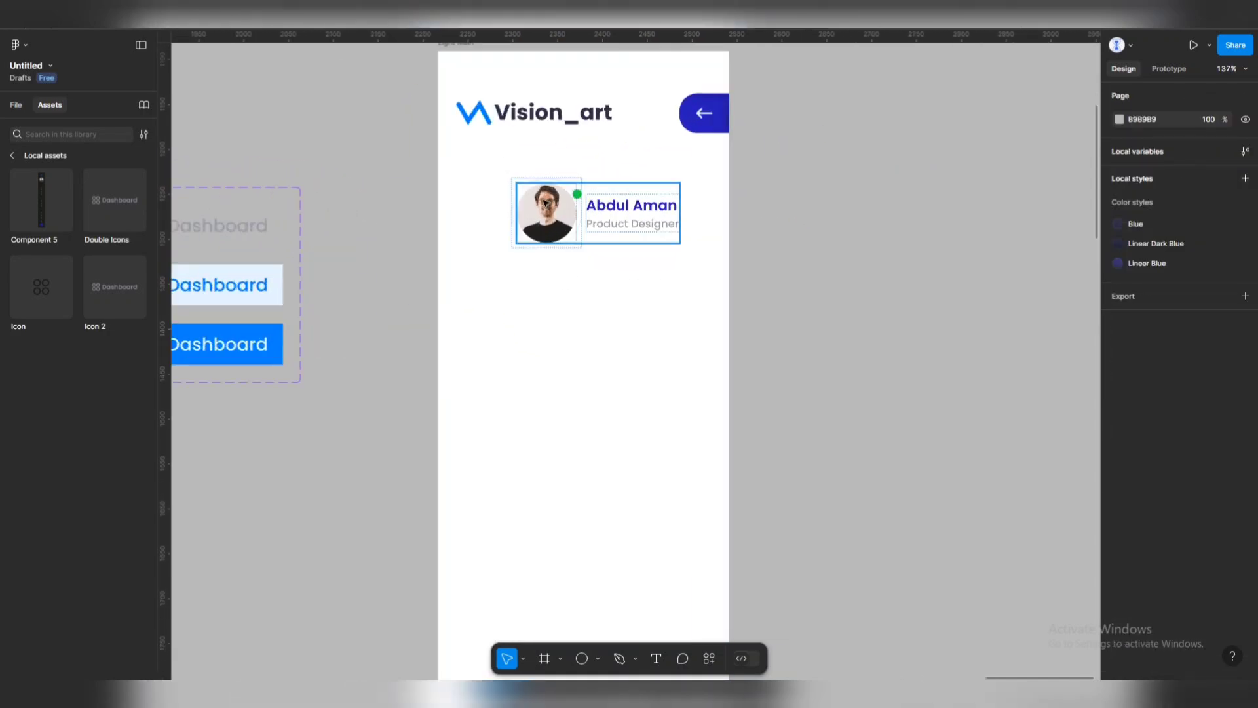
click(543, 213)
drag(543, 214, 579, 178)
click(589, 178)
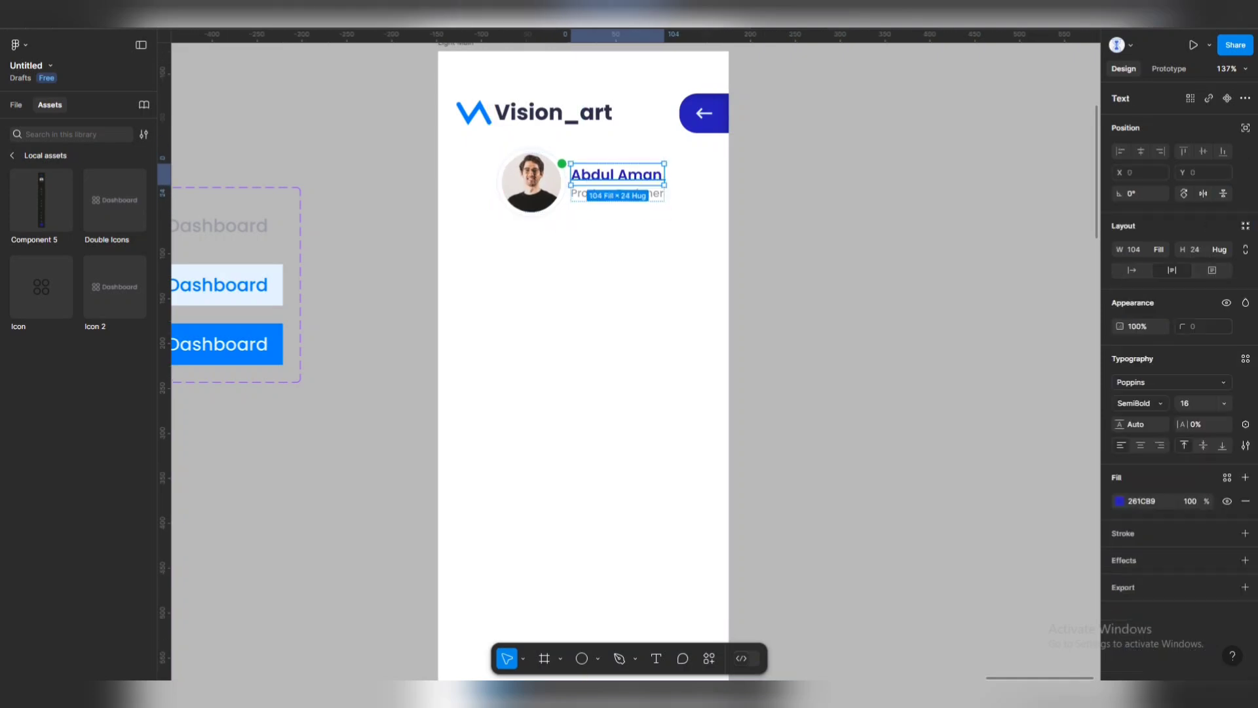
click(1120, 501)
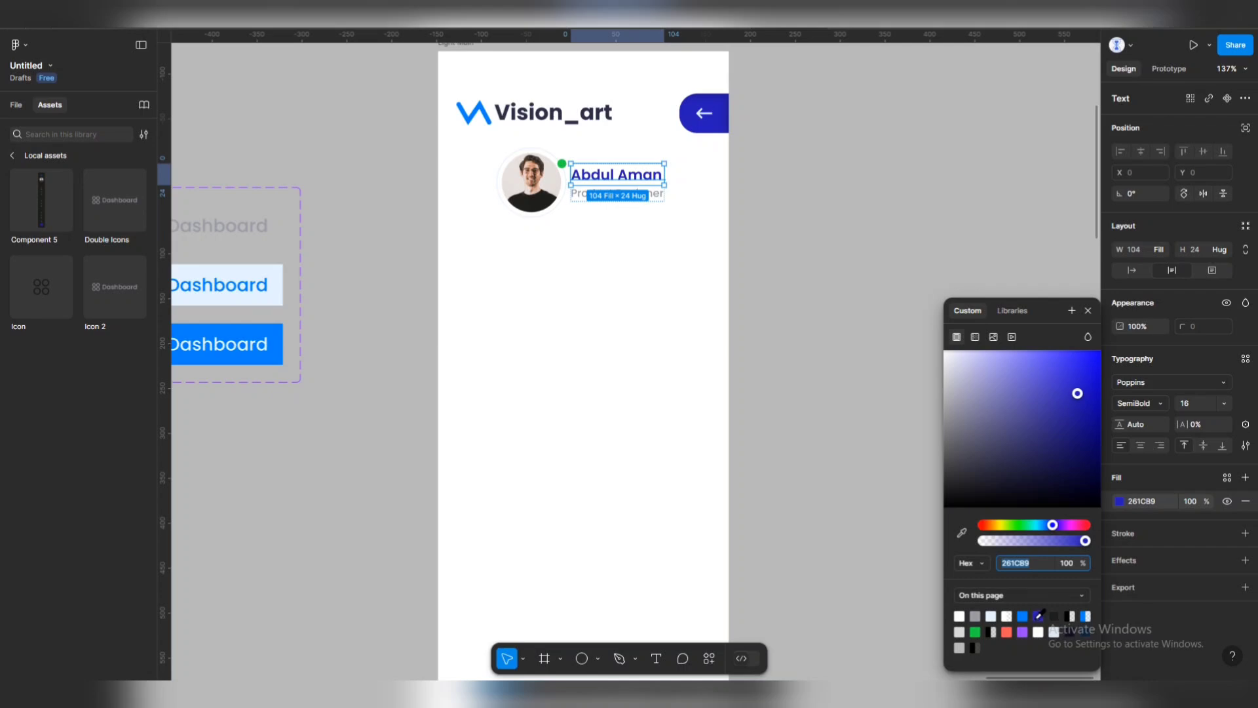
click(852, 353)
Pan to the reference Frame 28 and move the Light Main frame left.
scroll(688, 236, down, 5)
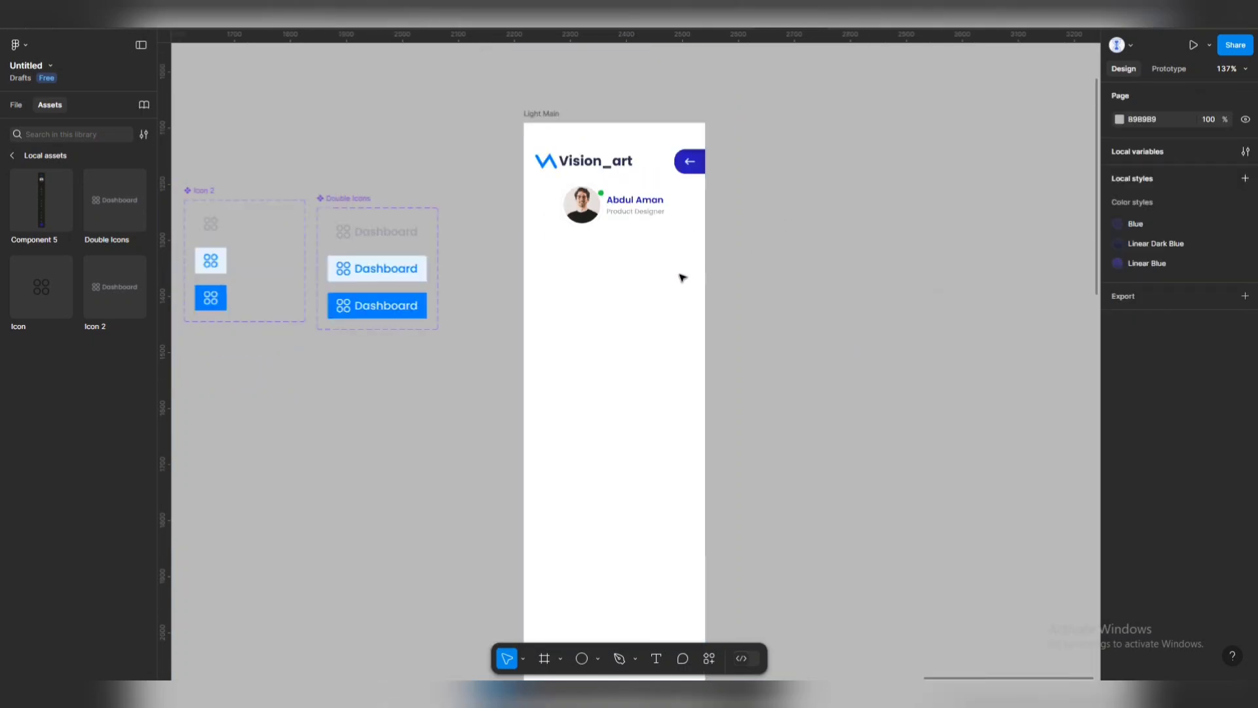
scroll(904, 247, left, 10)
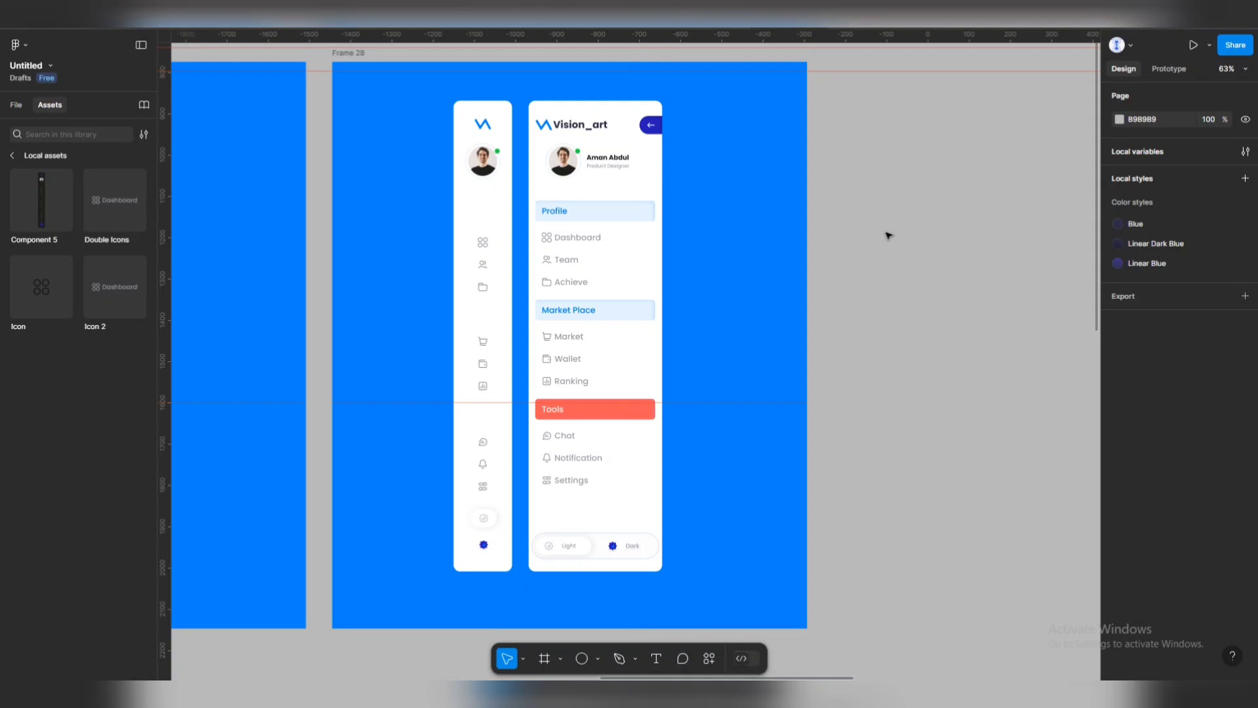
scroll(966, 226, right, 15)
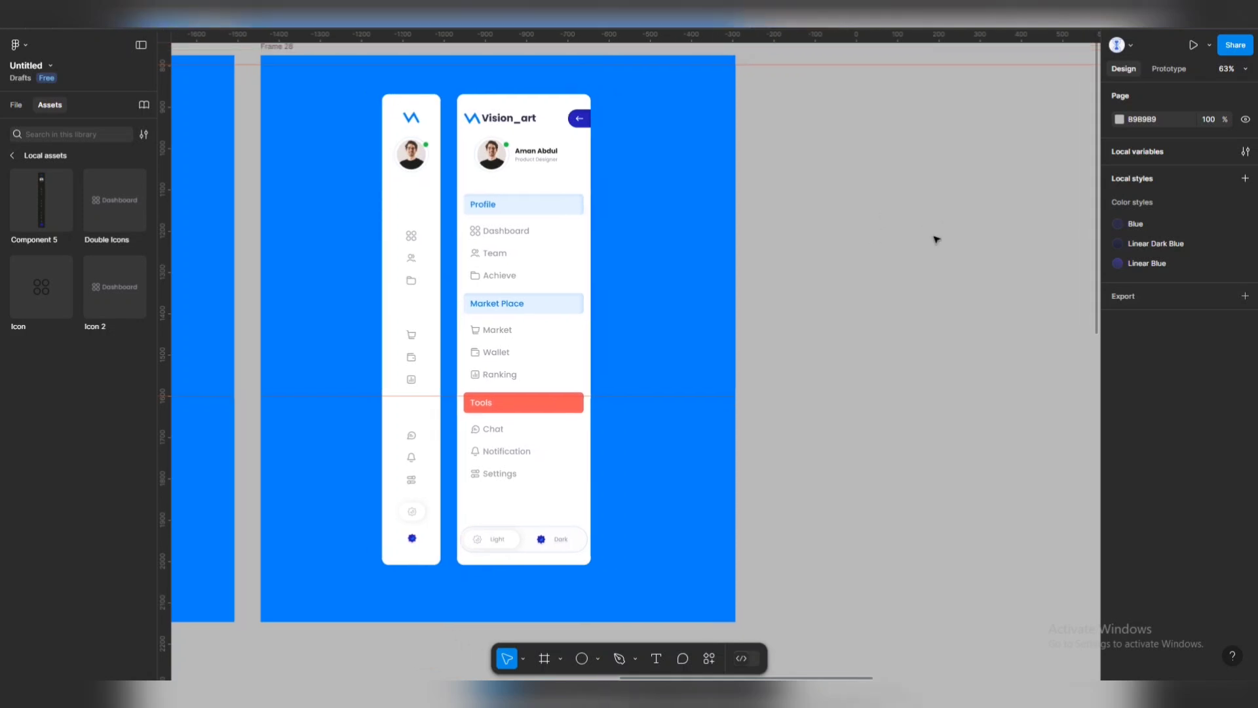
scroll(909, 239, right, 3)
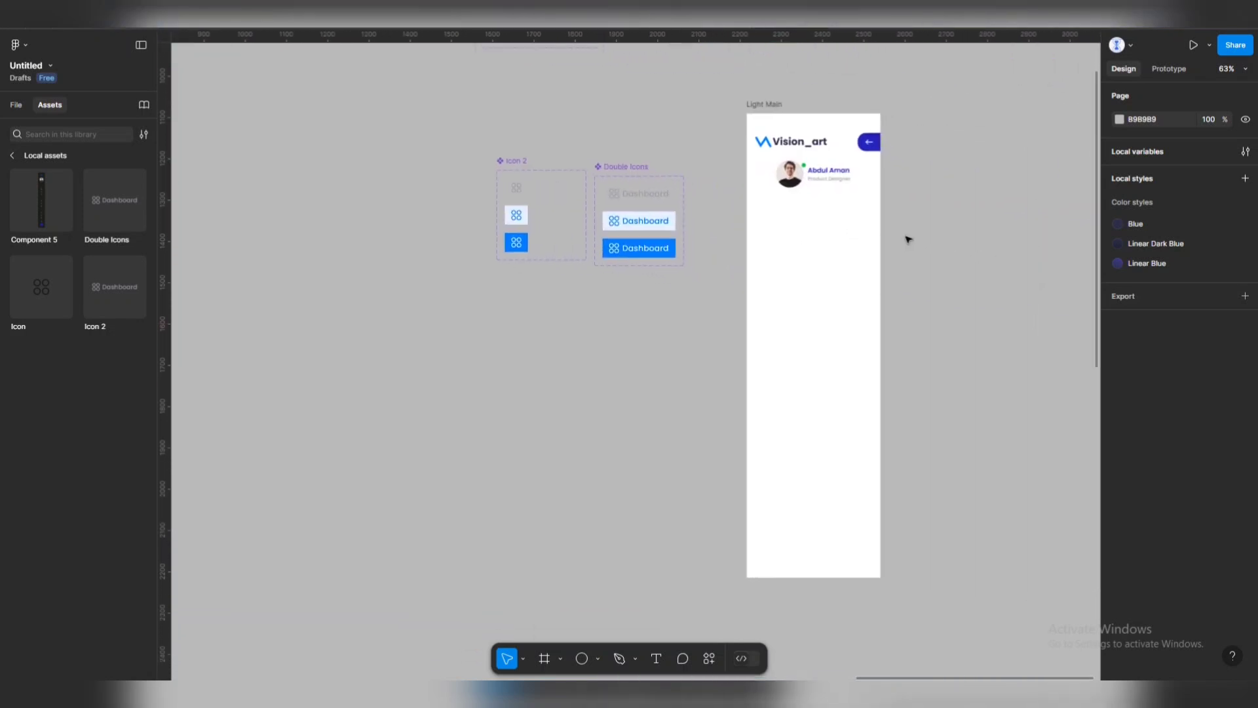
scroll(741, 262, down, 5)
scroll(819, 183, left, 3)
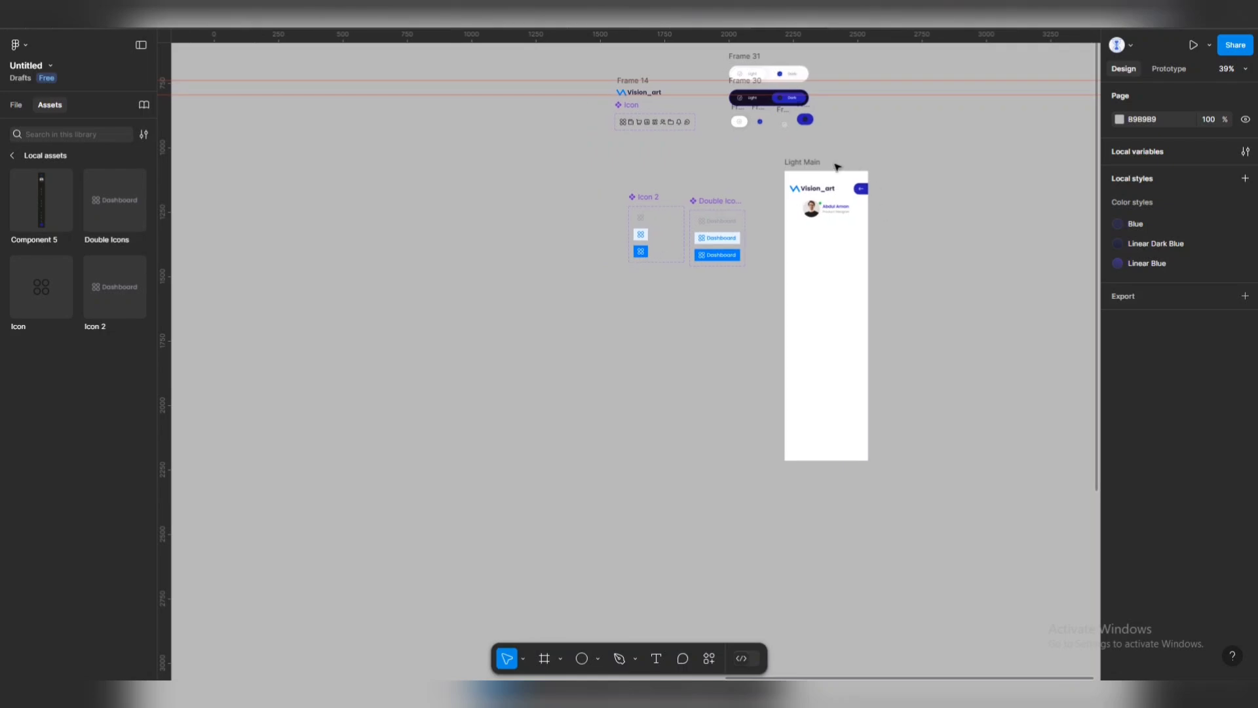
click(801, 162)
drag(801, 163, 487, 163)
Place a 177×46 Double Icons instance on the canvas at X 193, Y 1422.
scroll(749, 311, left, 5)
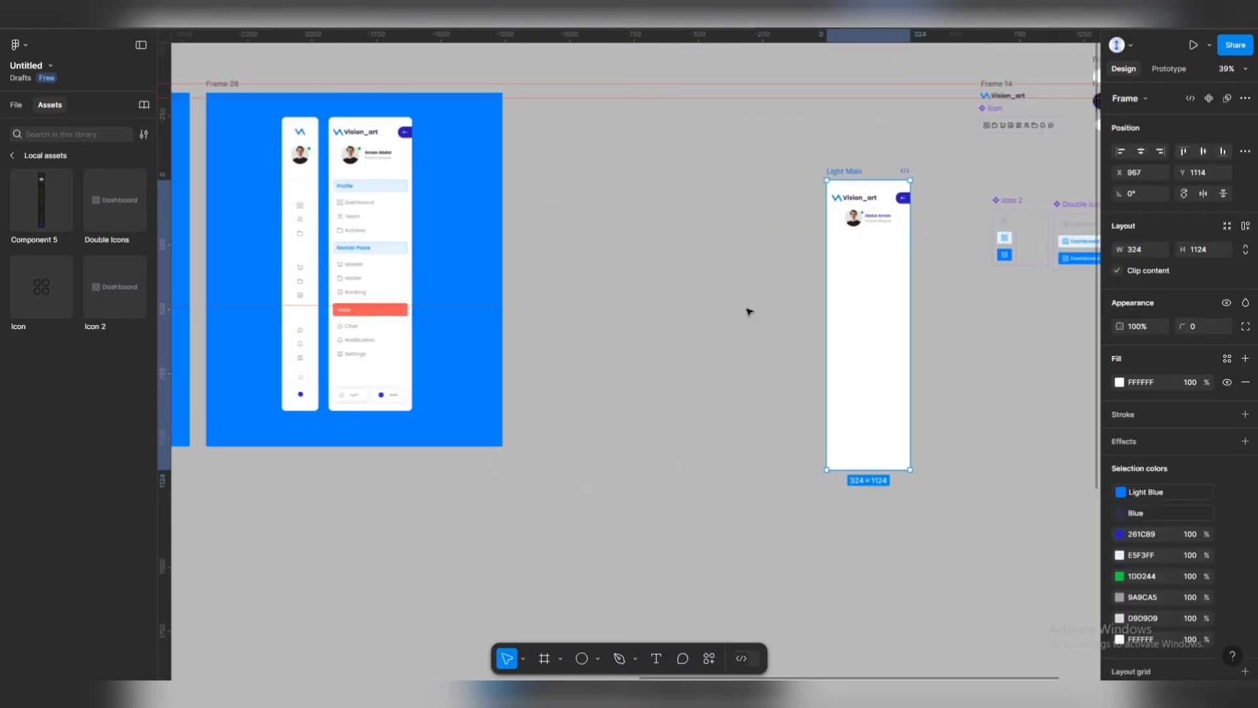
scroll(740, 274, up, 1)
scroll(622, 245, up, 1)
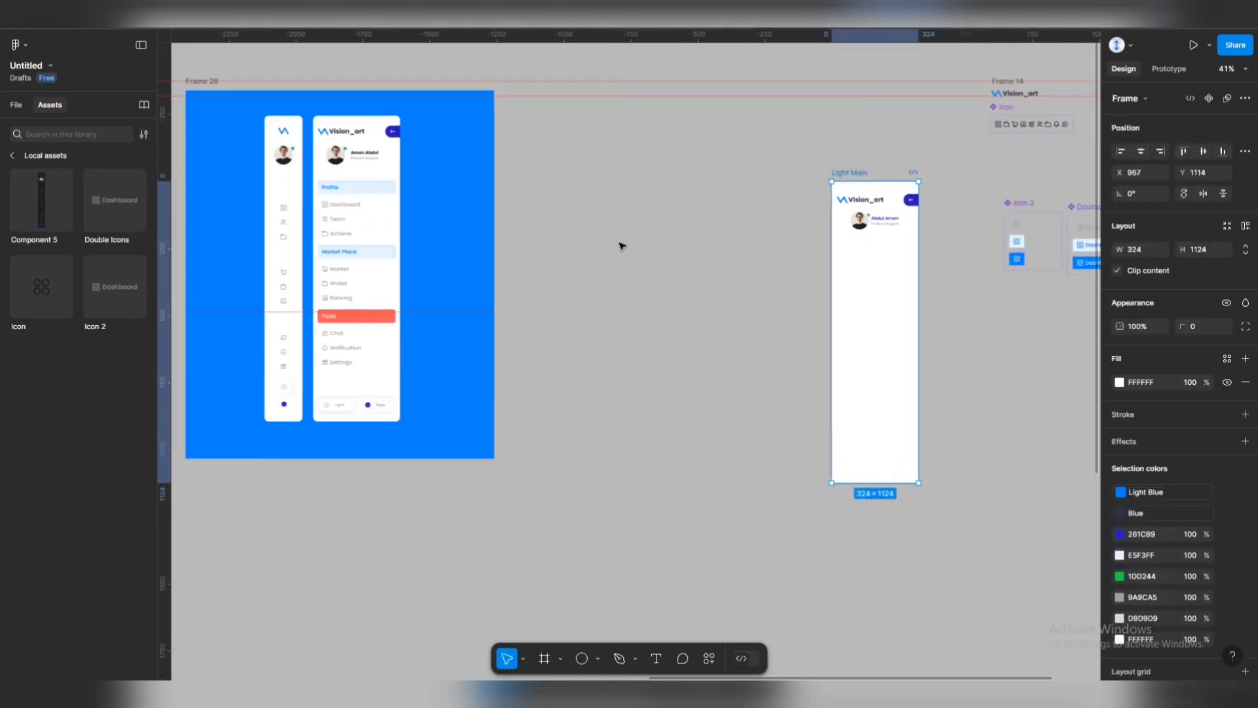
click(656, 659)
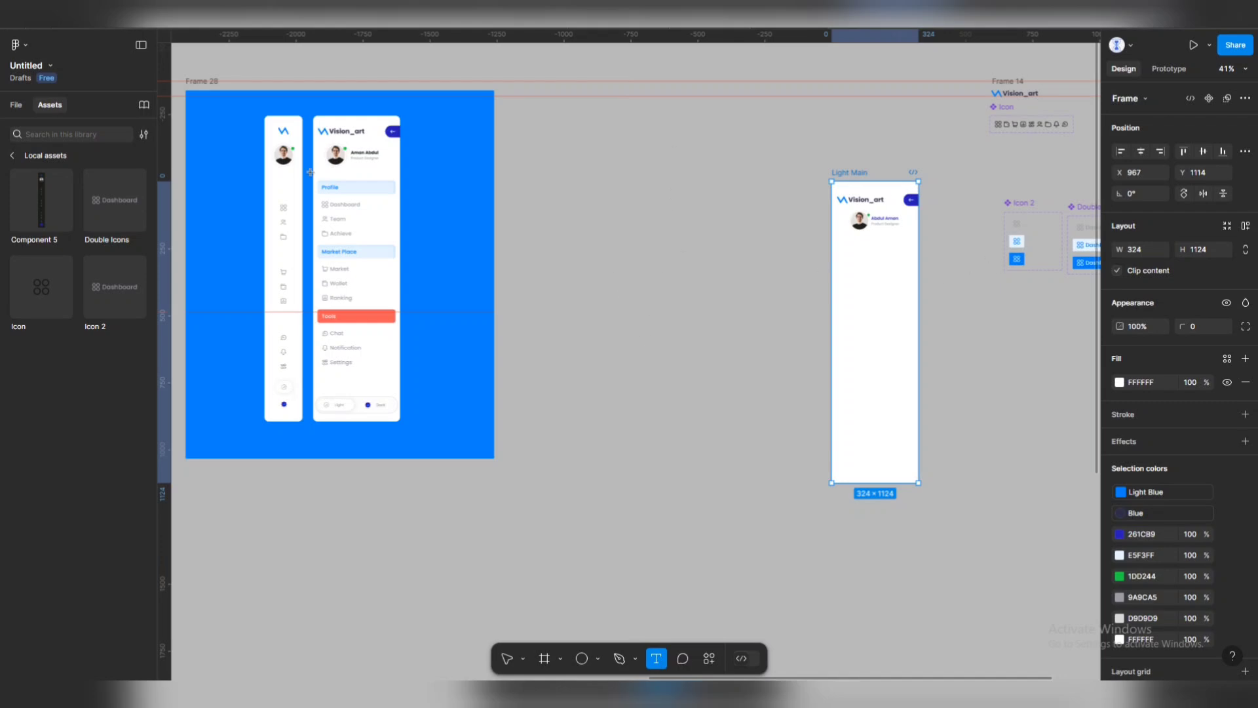
drag(115, 200, 724, 343)
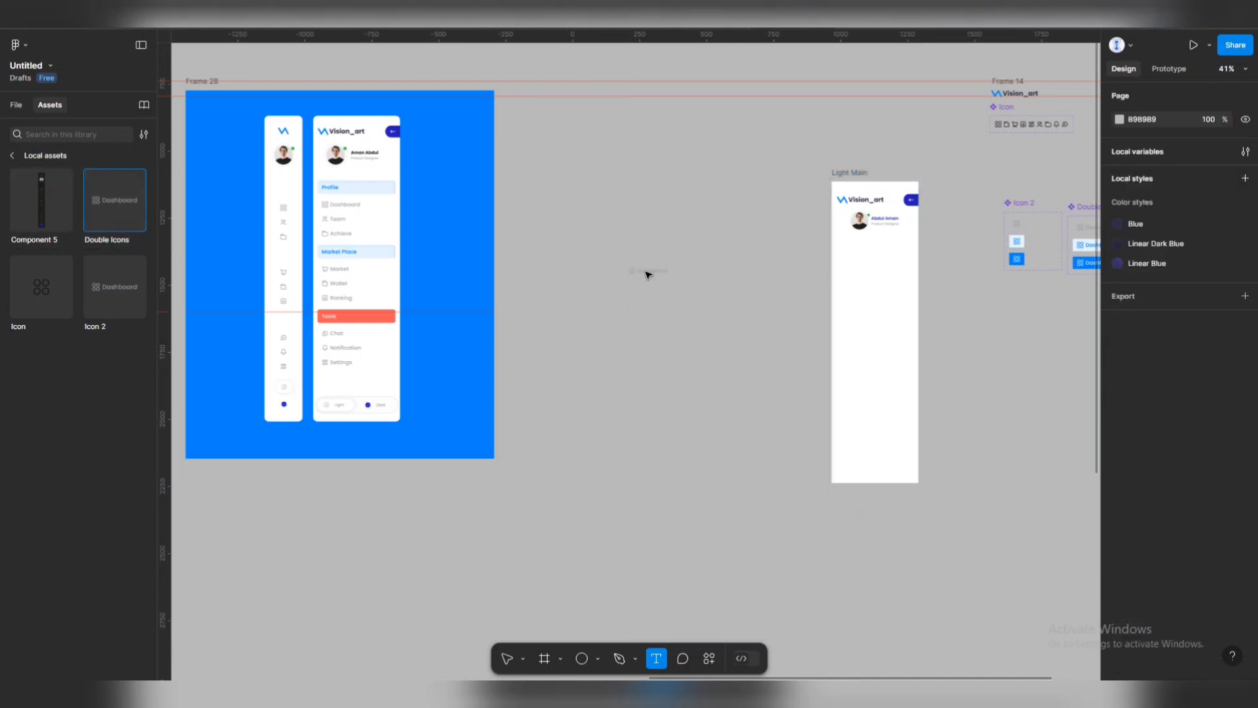
drag(647, 274, 649, 271)
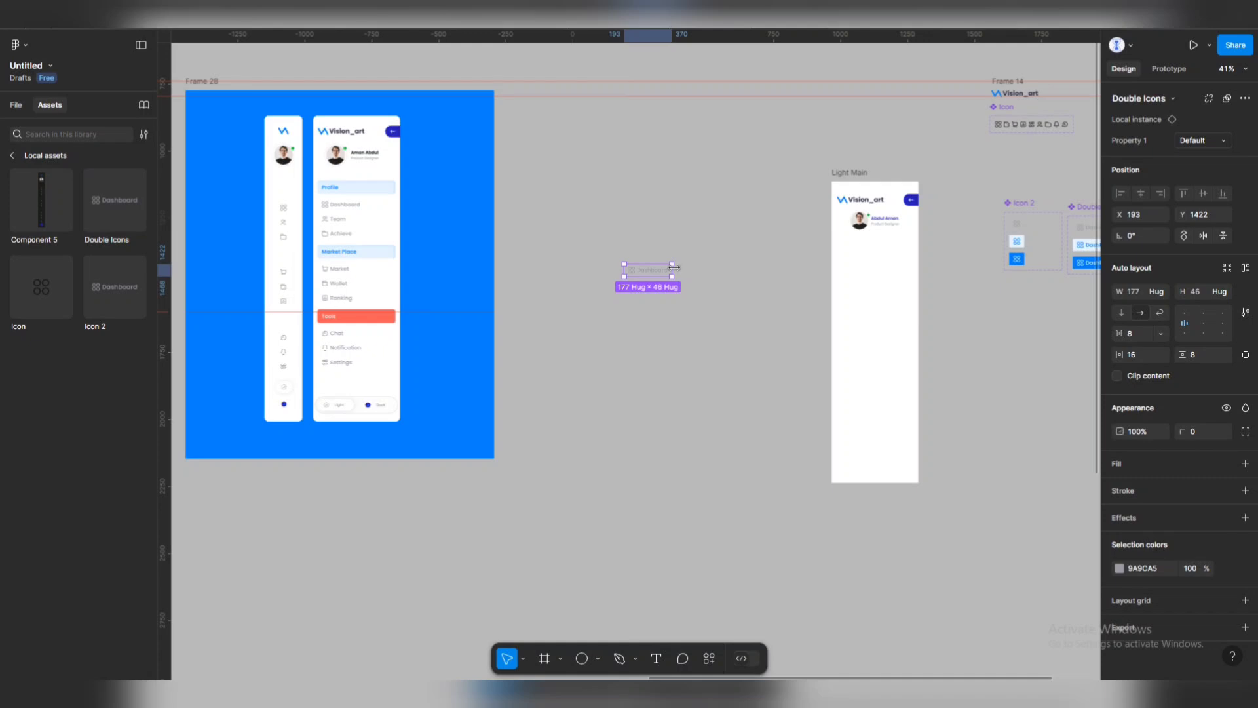
Move the Dashboard item into Light Main below the profile and widen it to 302.
drag(646, 274, 884, 293)
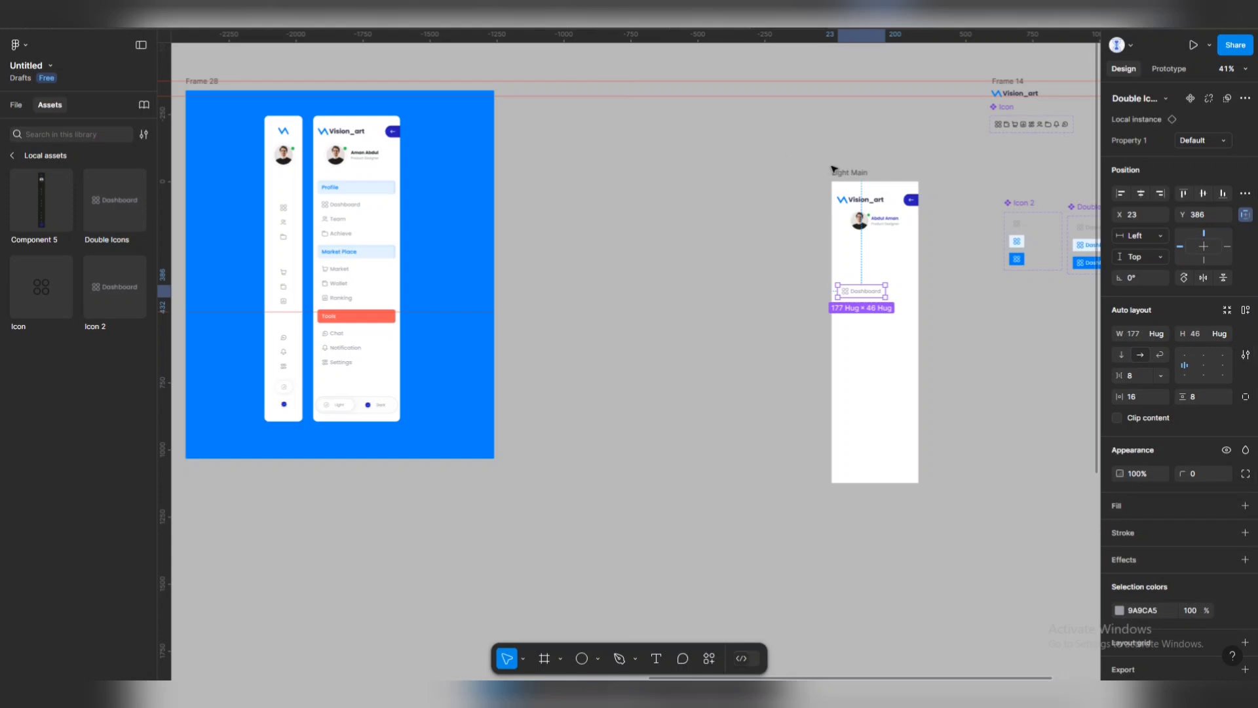
scroll(888, 291, up, 5)
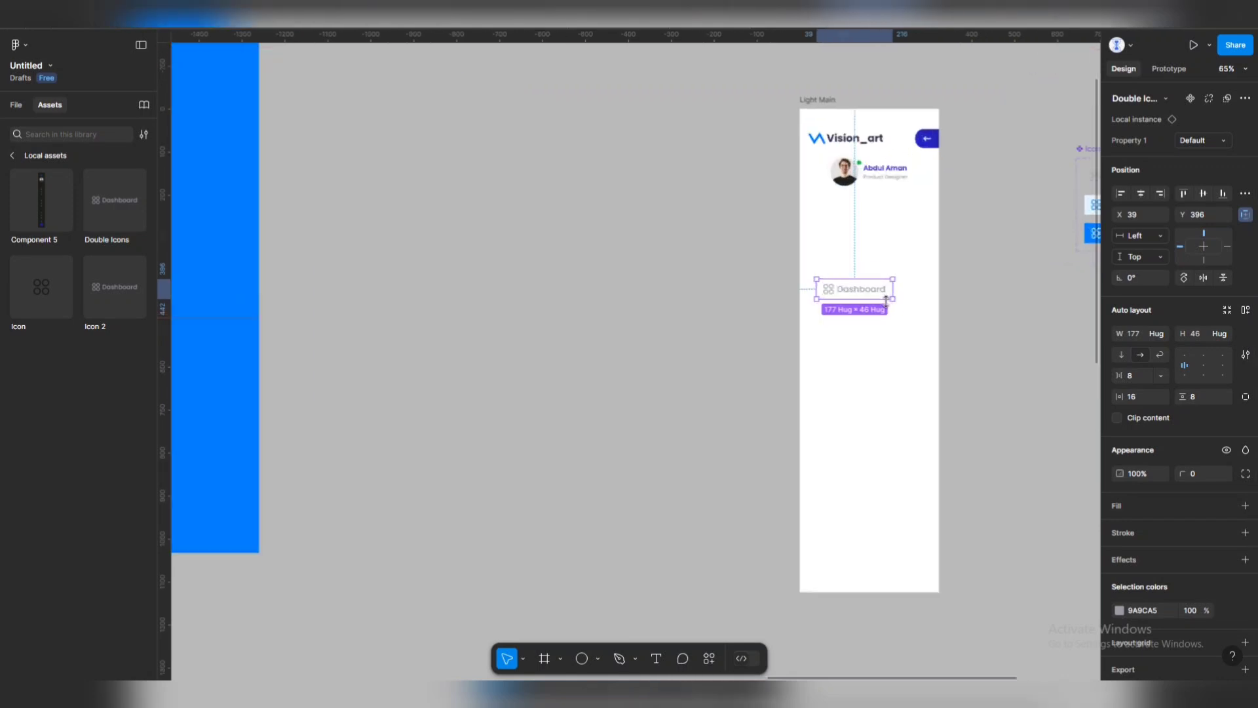
drag(907, 286, 952, 284)
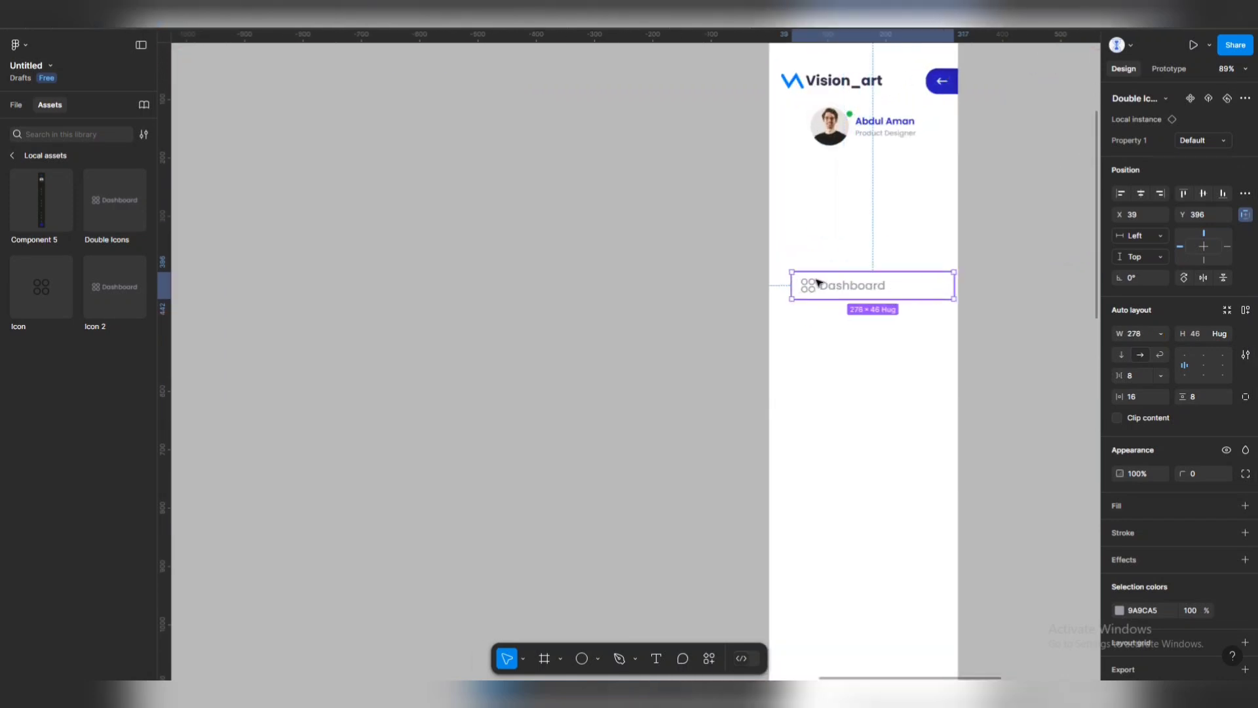
drag(809, 285, 788, 284)
drag(935, 284, 864, 254)
scroll(865, 255, down, 3)
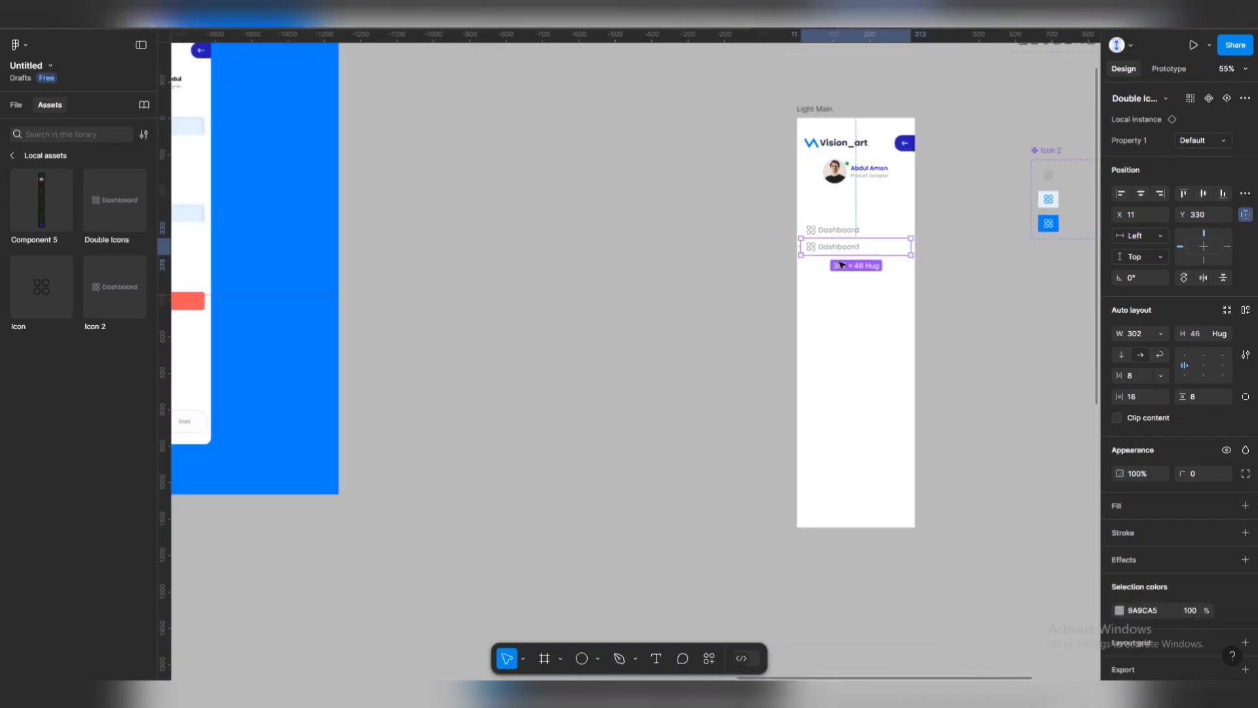
scroll(852, 249, left, 3)
scroll(884, 234, left, 2)
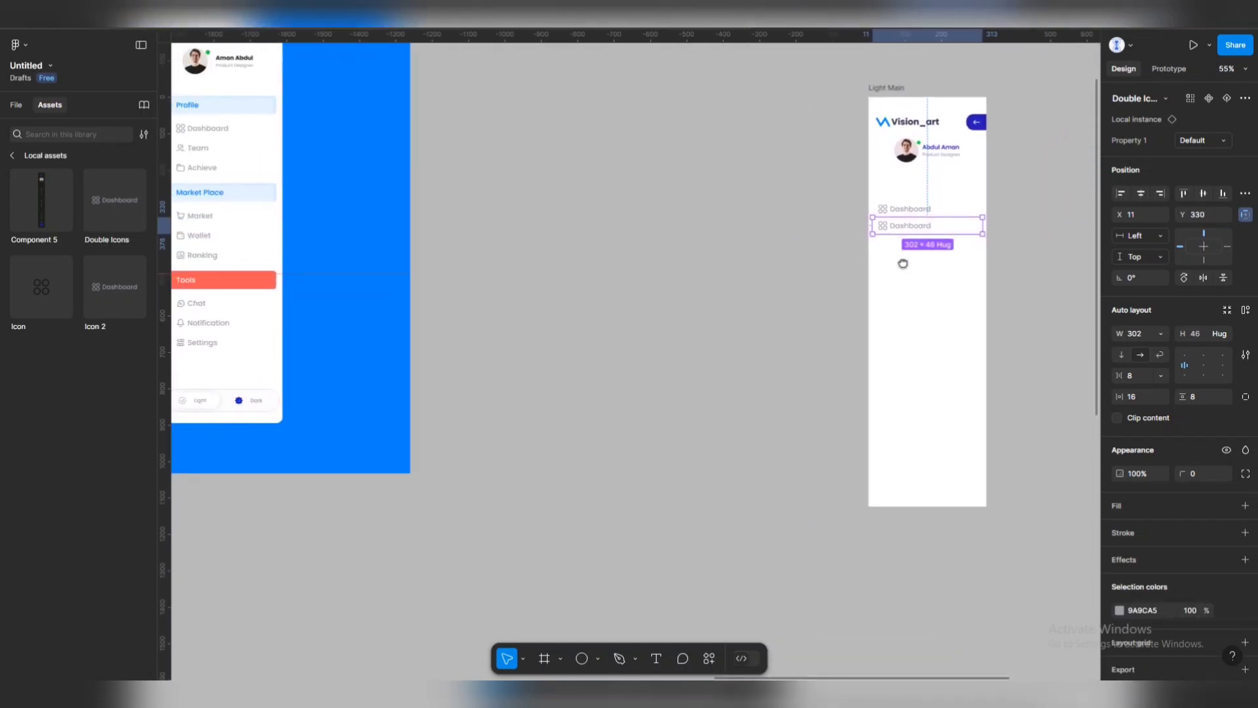
scroll(903, 263, left, 1)
scroll(903, 263, up, 1)
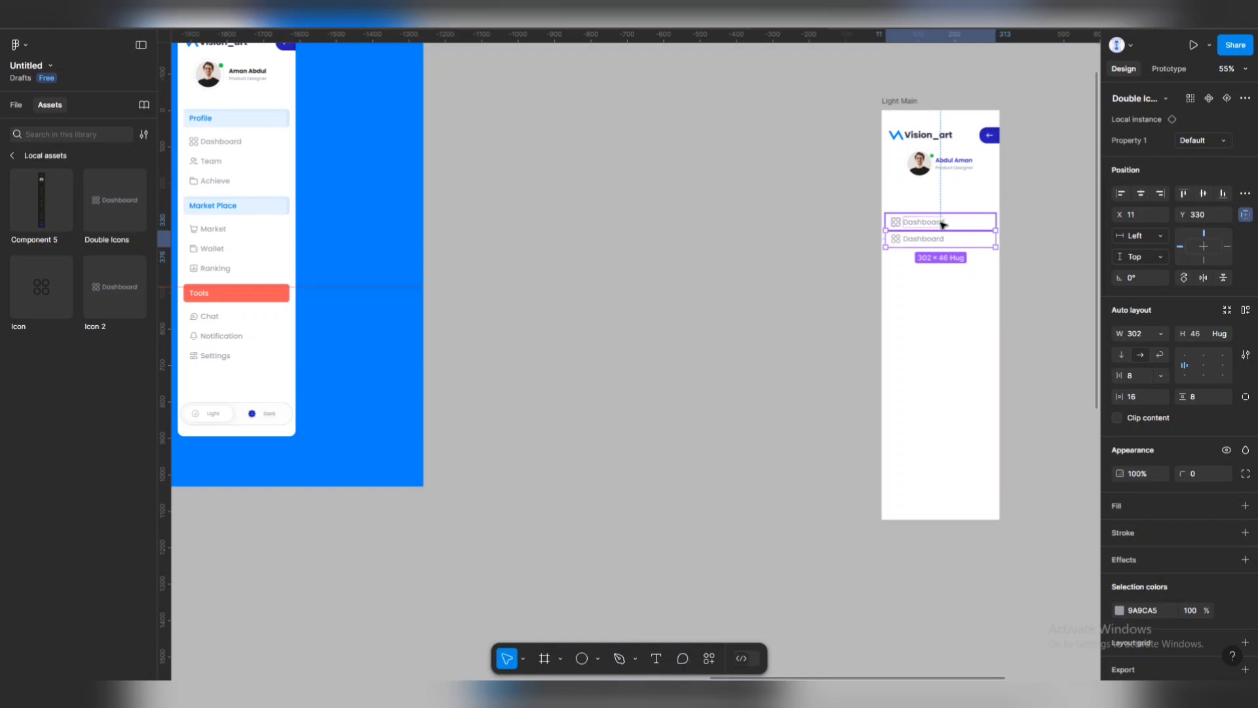
Wrap the two Dashboard rows in auto layout and duplicate one to make a third item.
shift+click(942, 225)
key(shift+a)
click(950, 240)
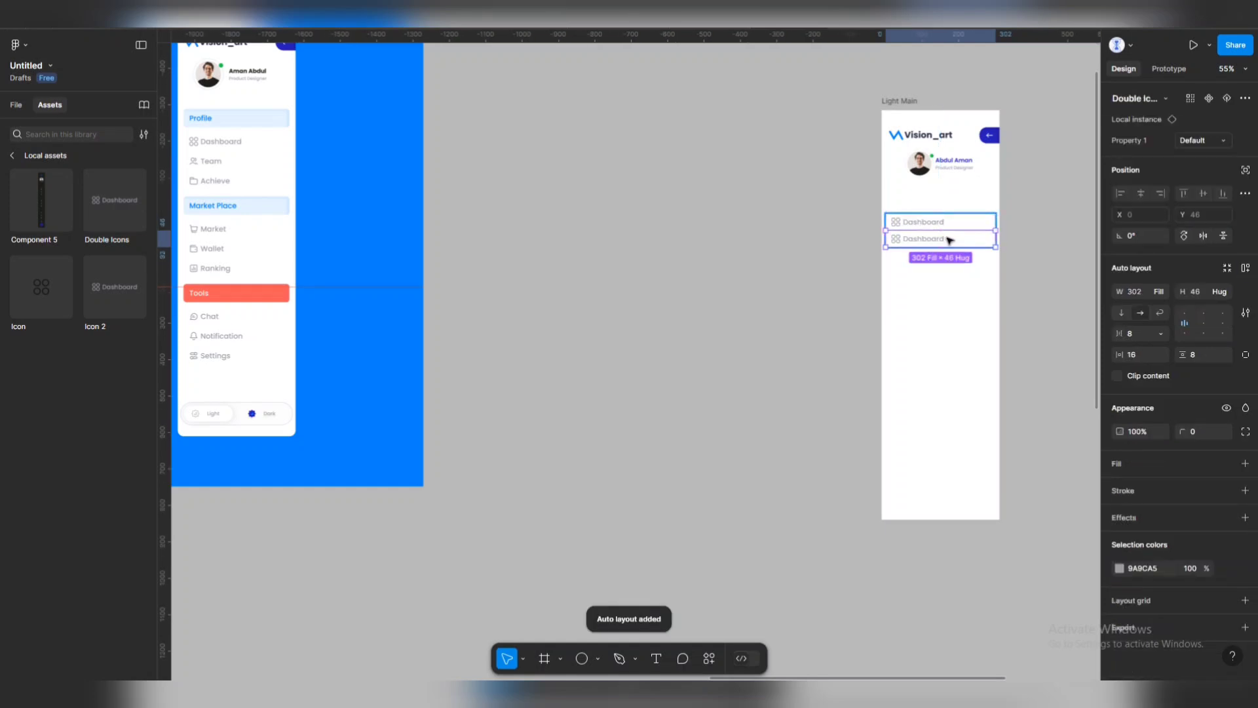
key(ctrl+d)
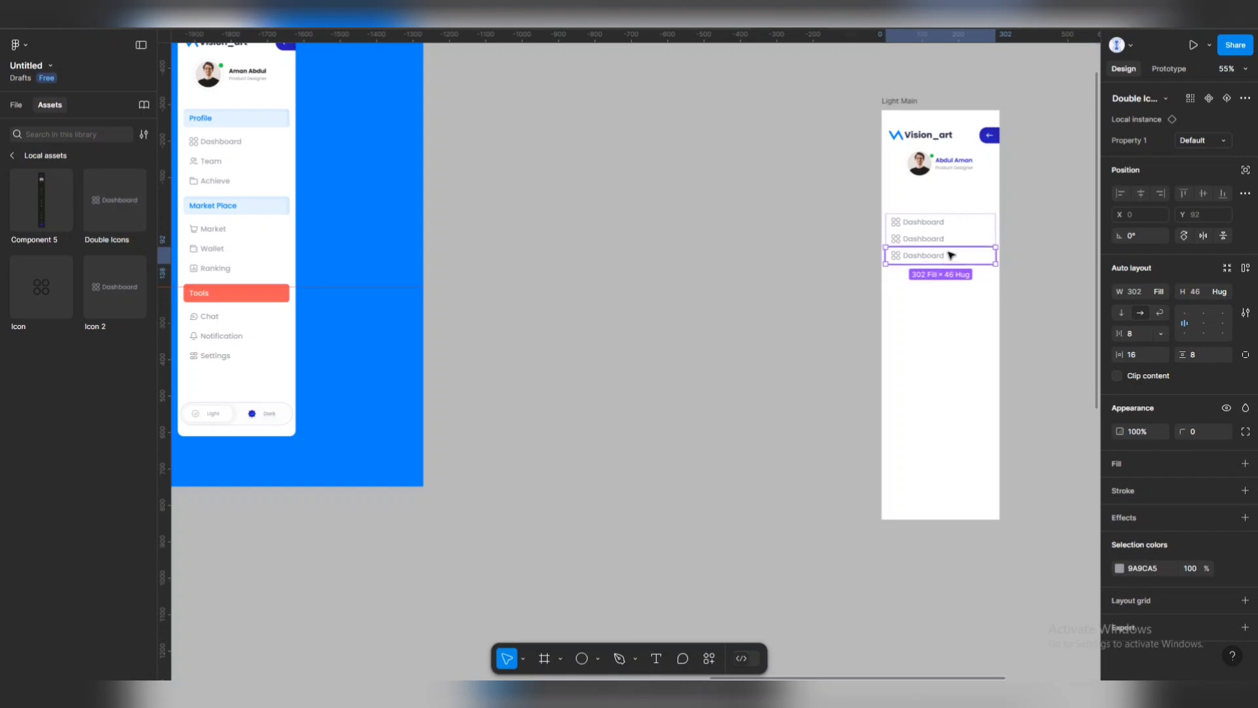
Rename the second menu item's label to 'Team'.
double_click(924, 222)
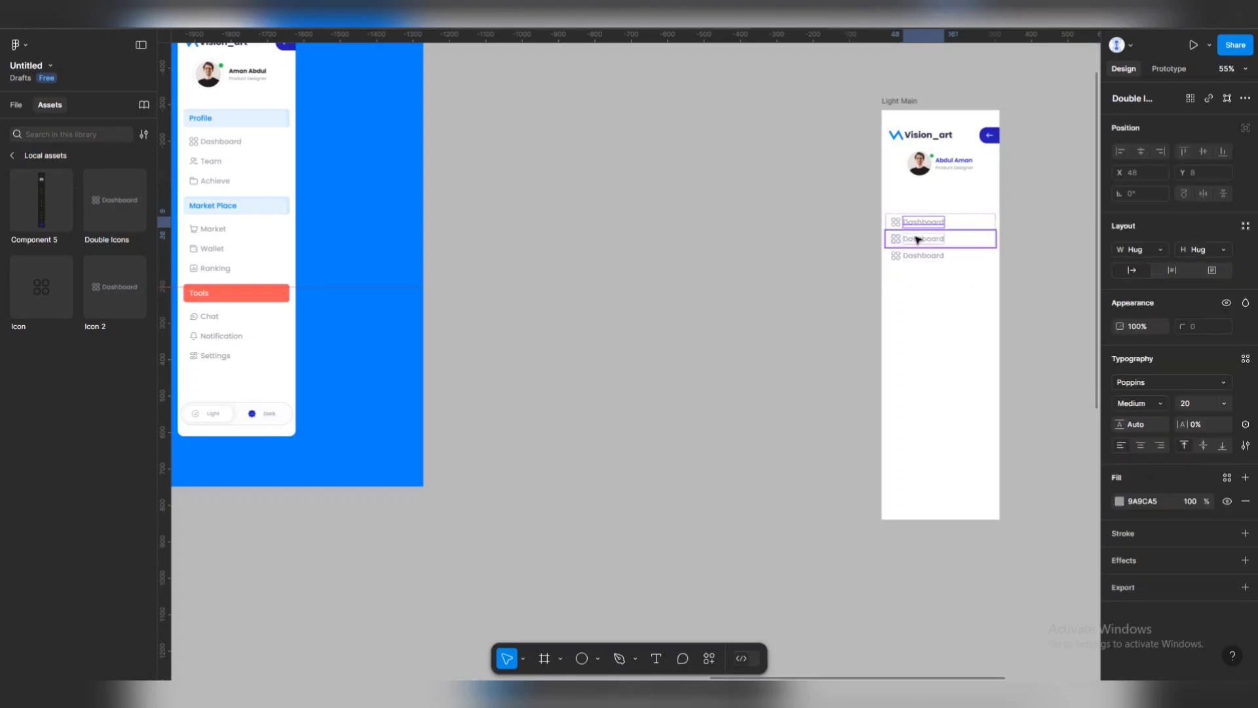
click(919, 239)
double_click(919, 240)
scroll(981, 256, up, 2)
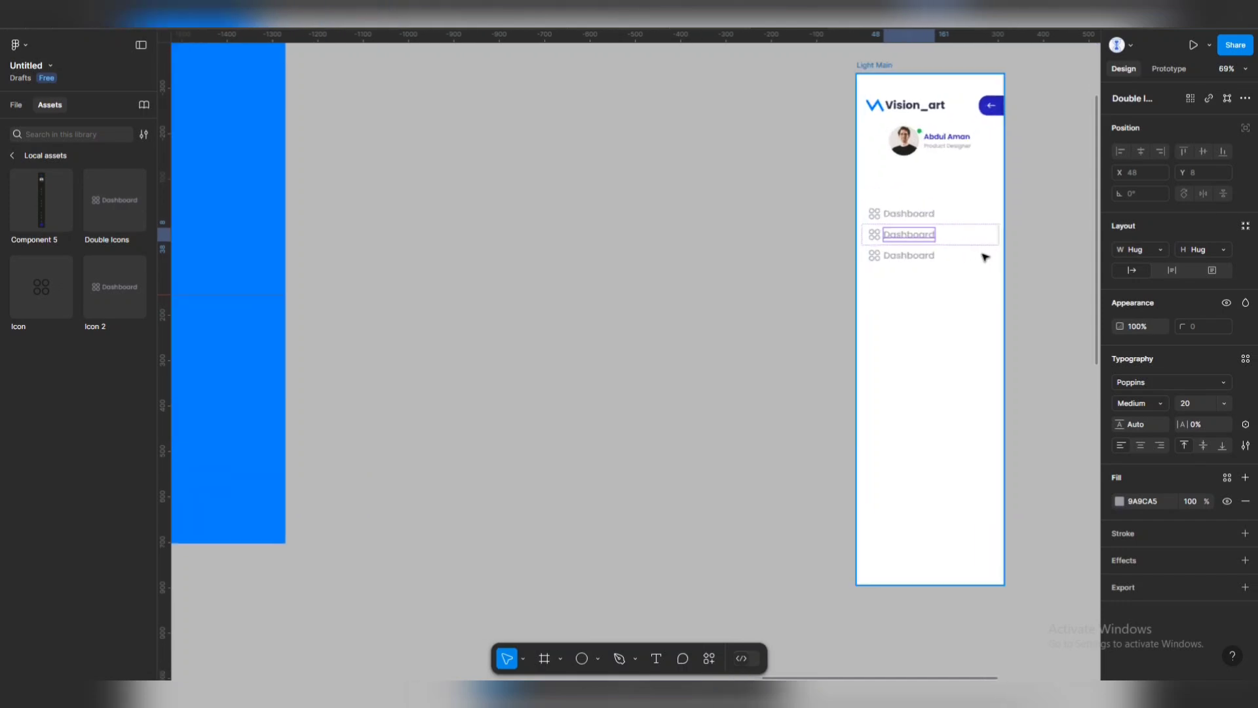
scroll(981, 254, down, 3)
scroll(981, 253, up, 6)
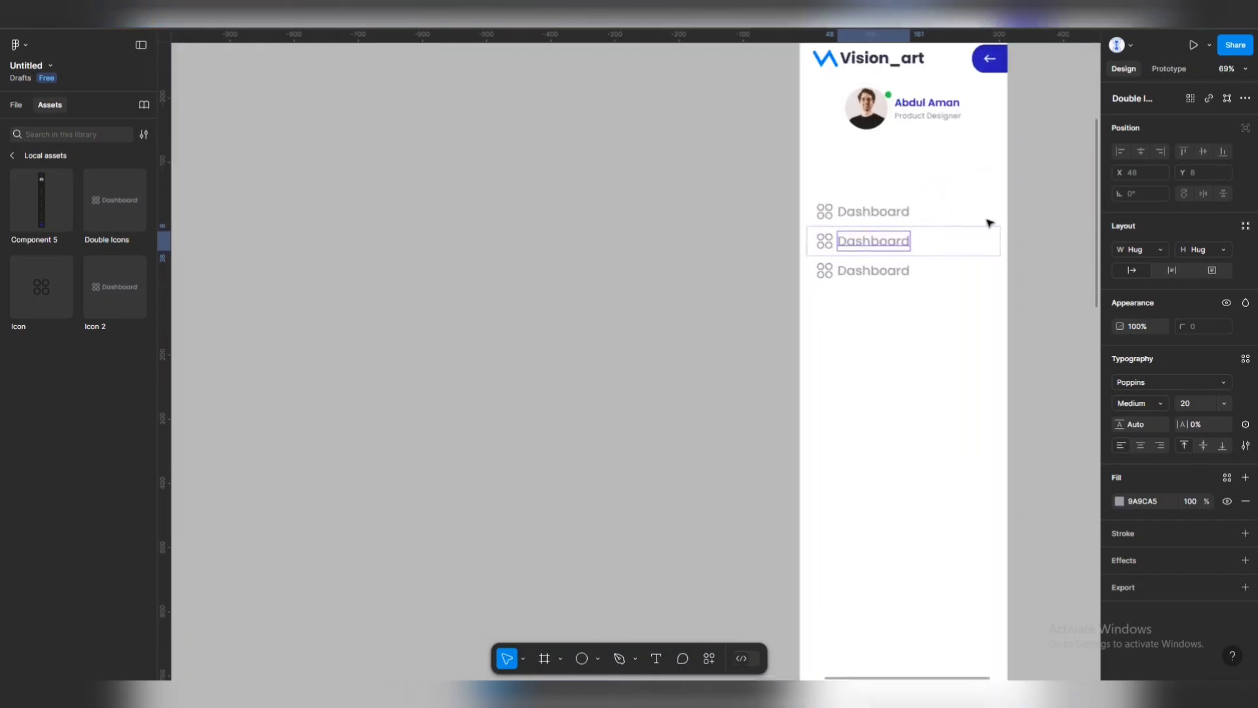
double_click(716, 225)
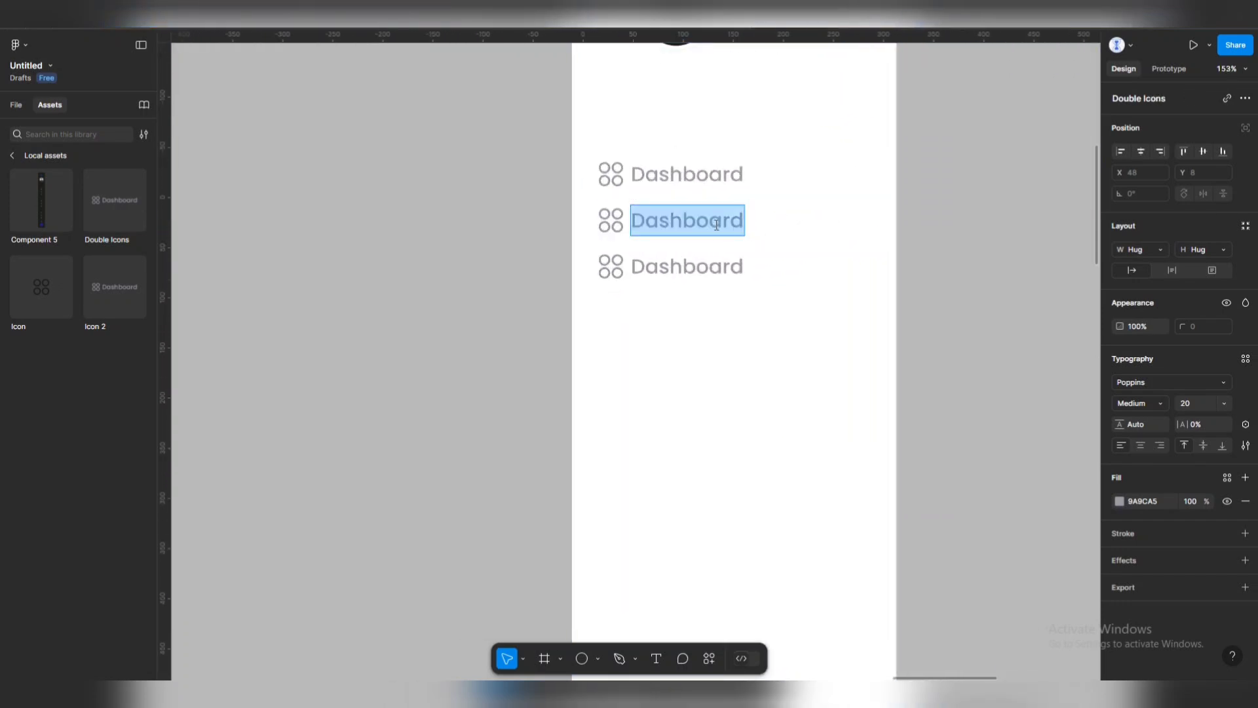
text(Teacm)
key(BackSpace)
key(BackSpace)
text(m)
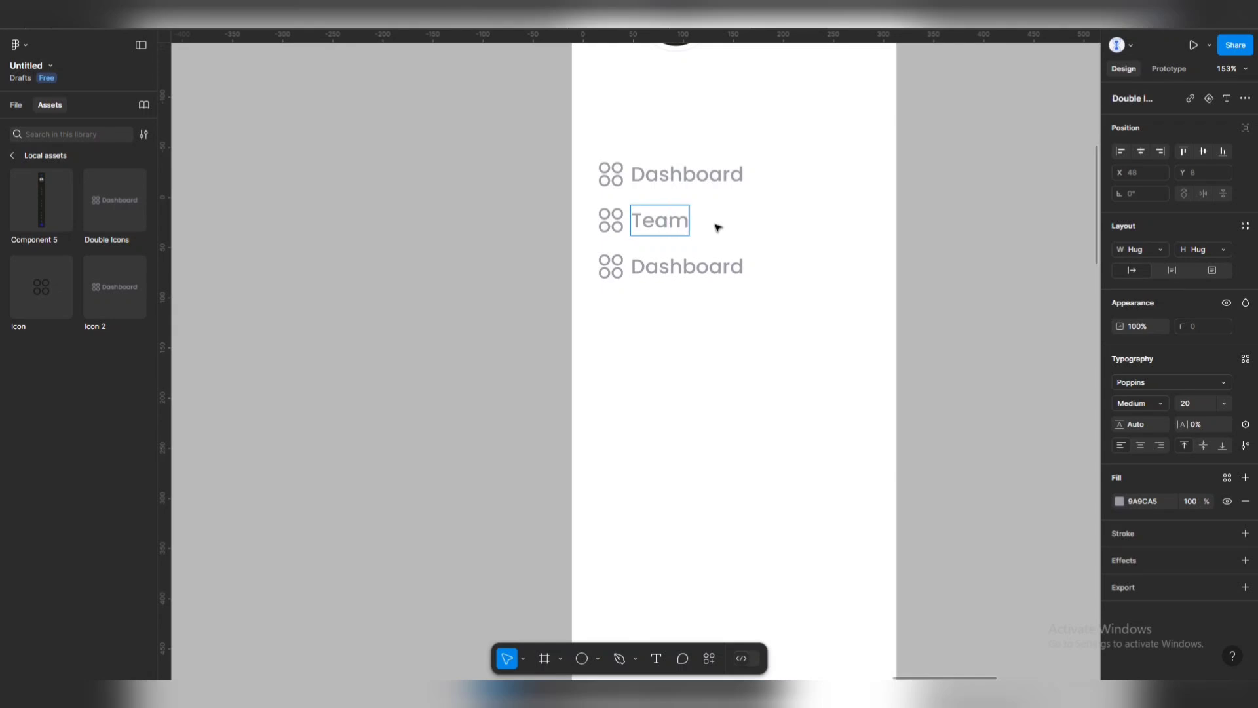
Start retyping the third menu item's label as 'Achieve'.
double_click(711, 268)
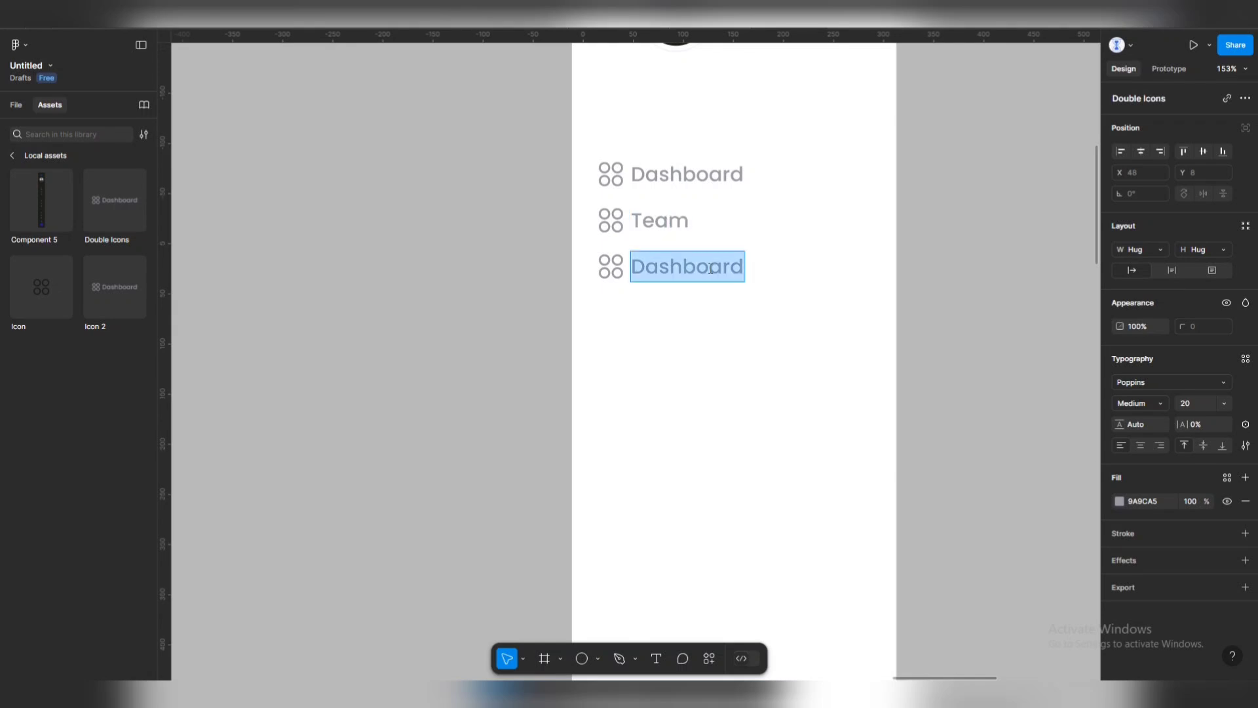
text(Arch)
key(BackSpace)
key(BackSpace)
key(BackSpace)
Finish the 'Achieve' label and set the Team row's icon to the Team people variant.
text(chie)
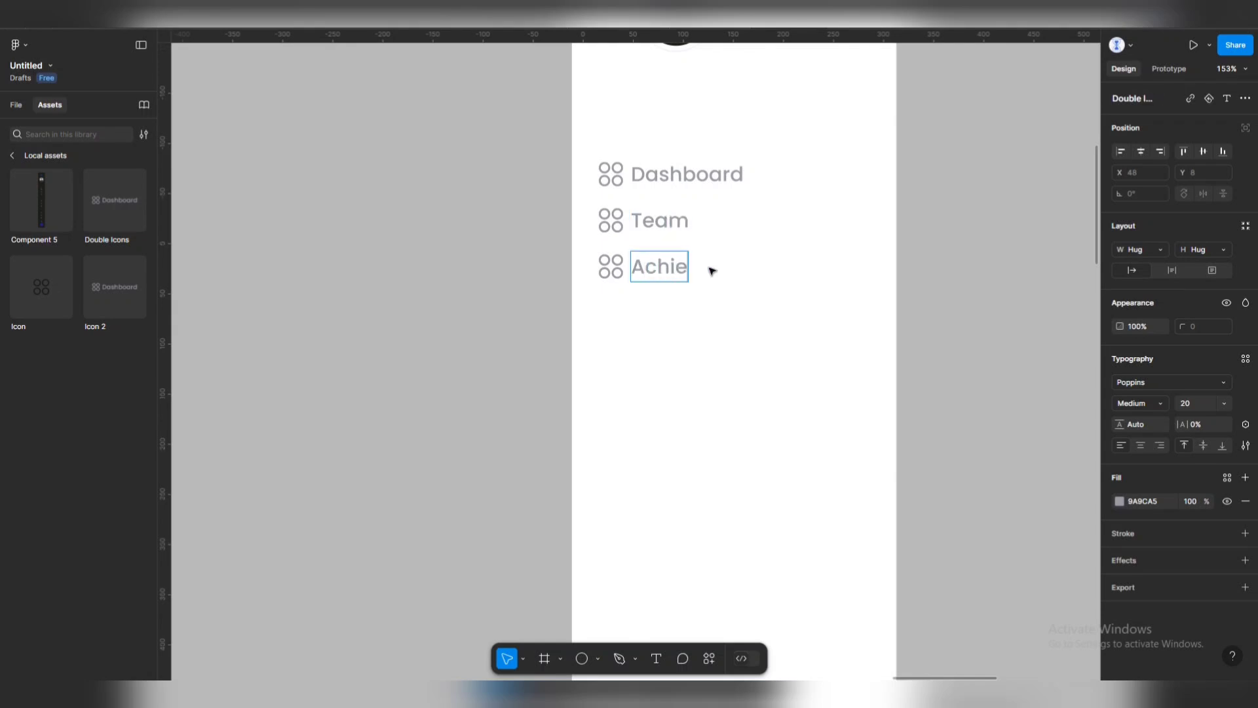
text(ve)
click(619, 216)
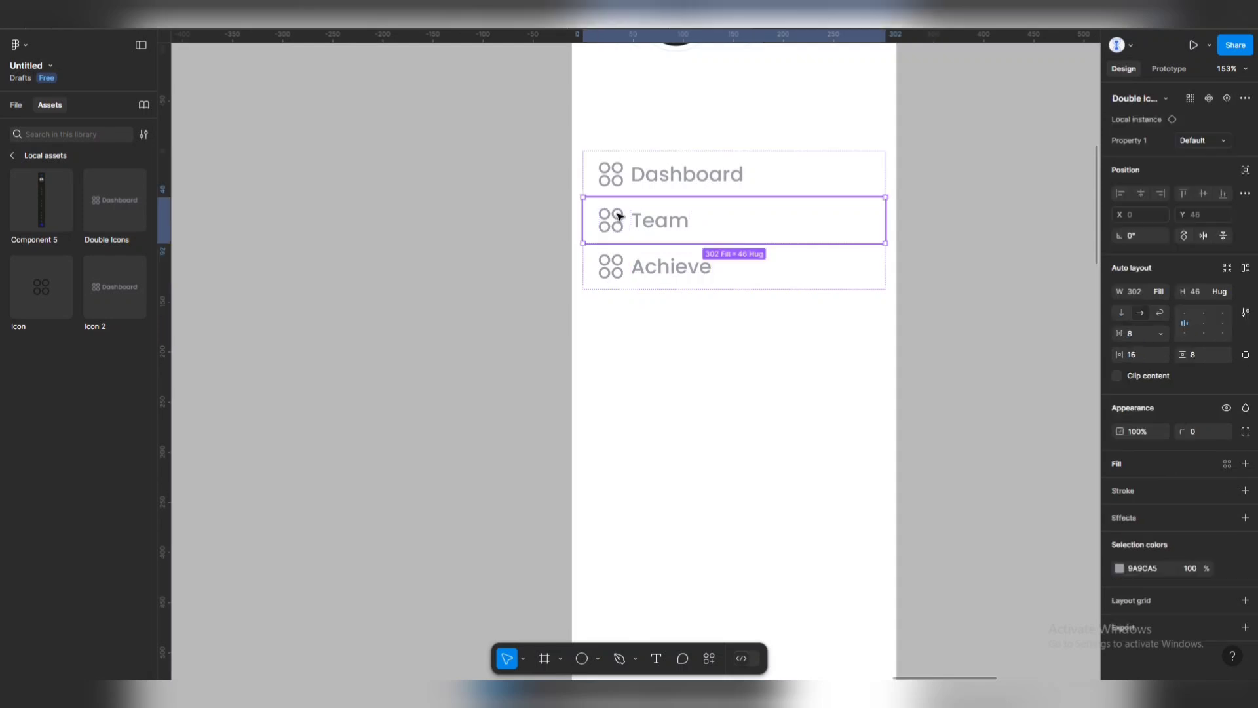
click(620, 216)
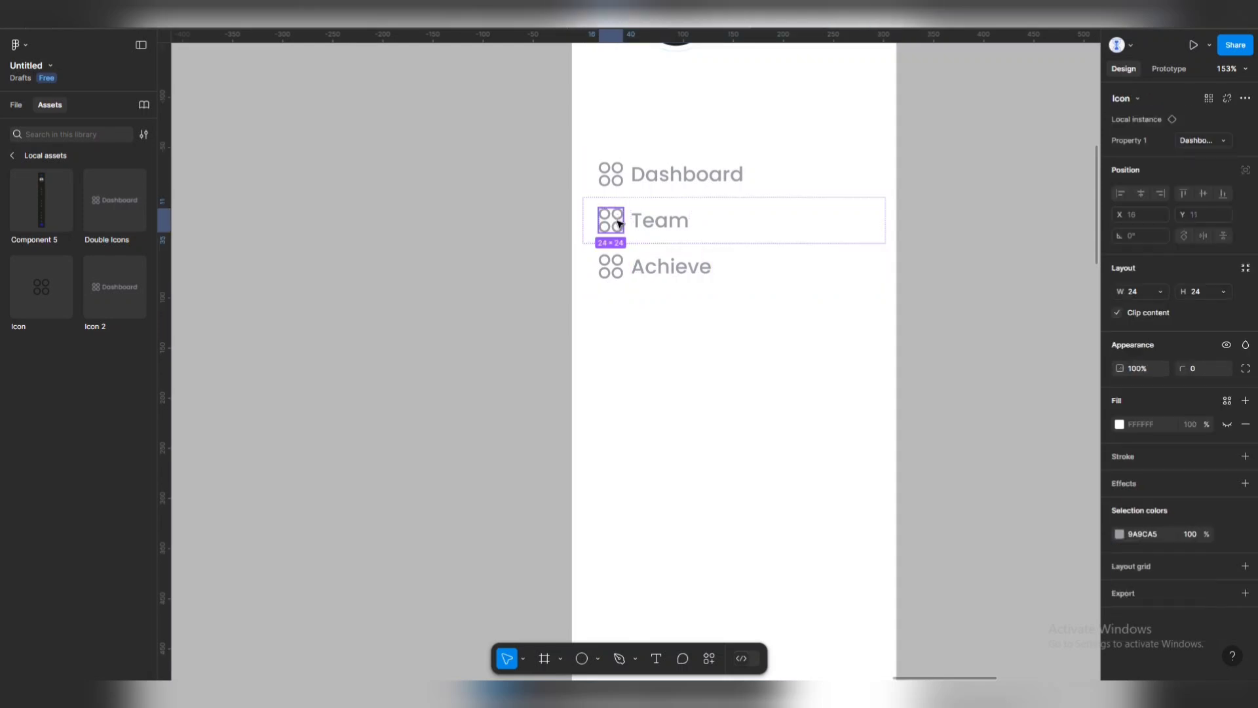
scroll(719, 149, down, 5)
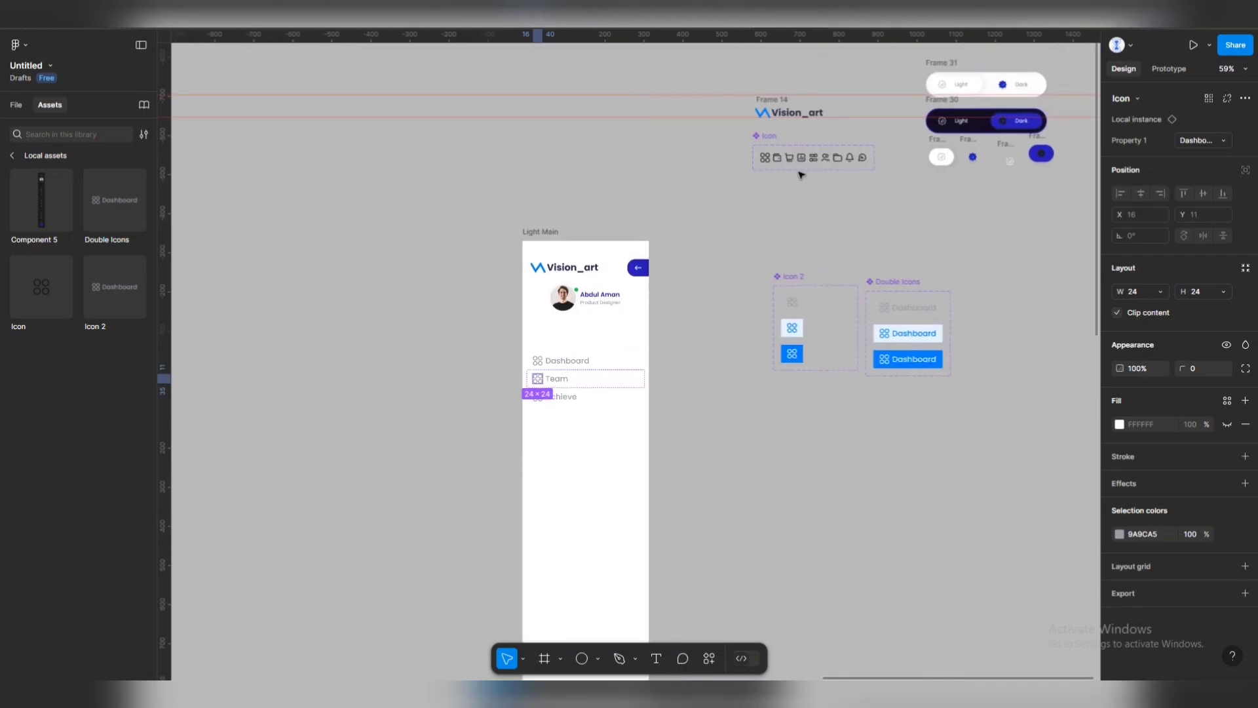
scroll(824, 145, up, 5)
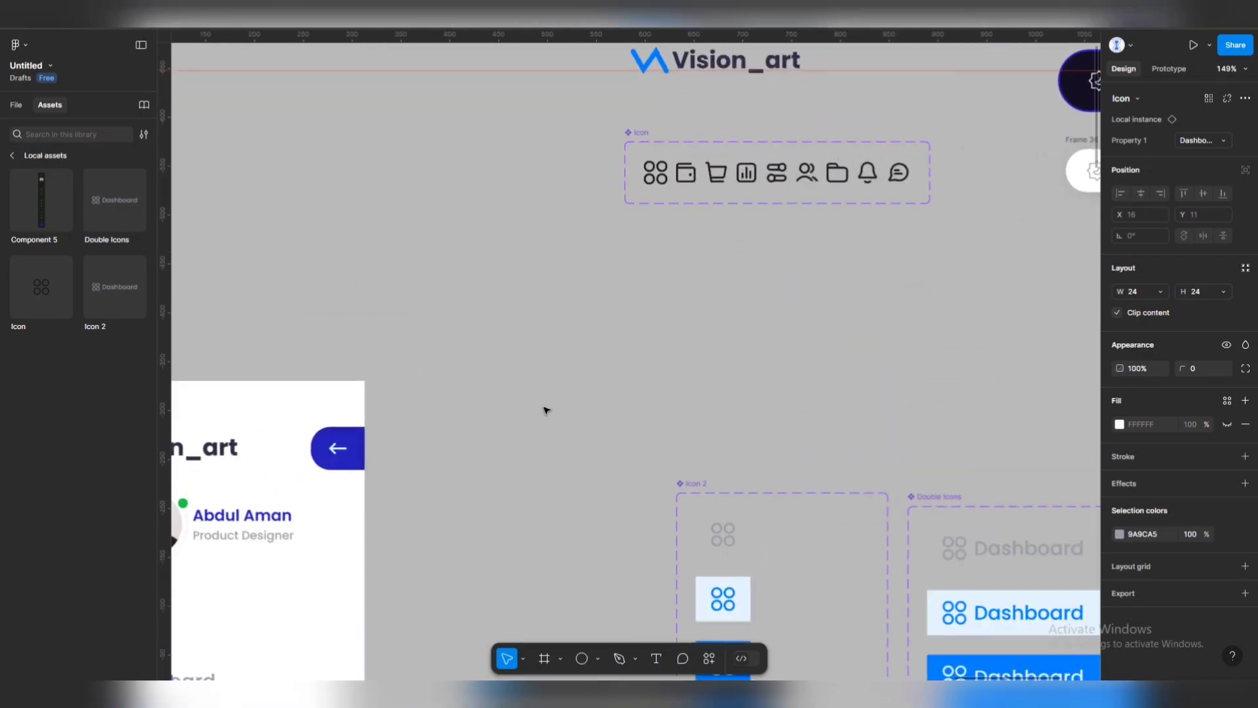
drag(317, 571, 669, 136)
scroll(437, 259, up, 3)
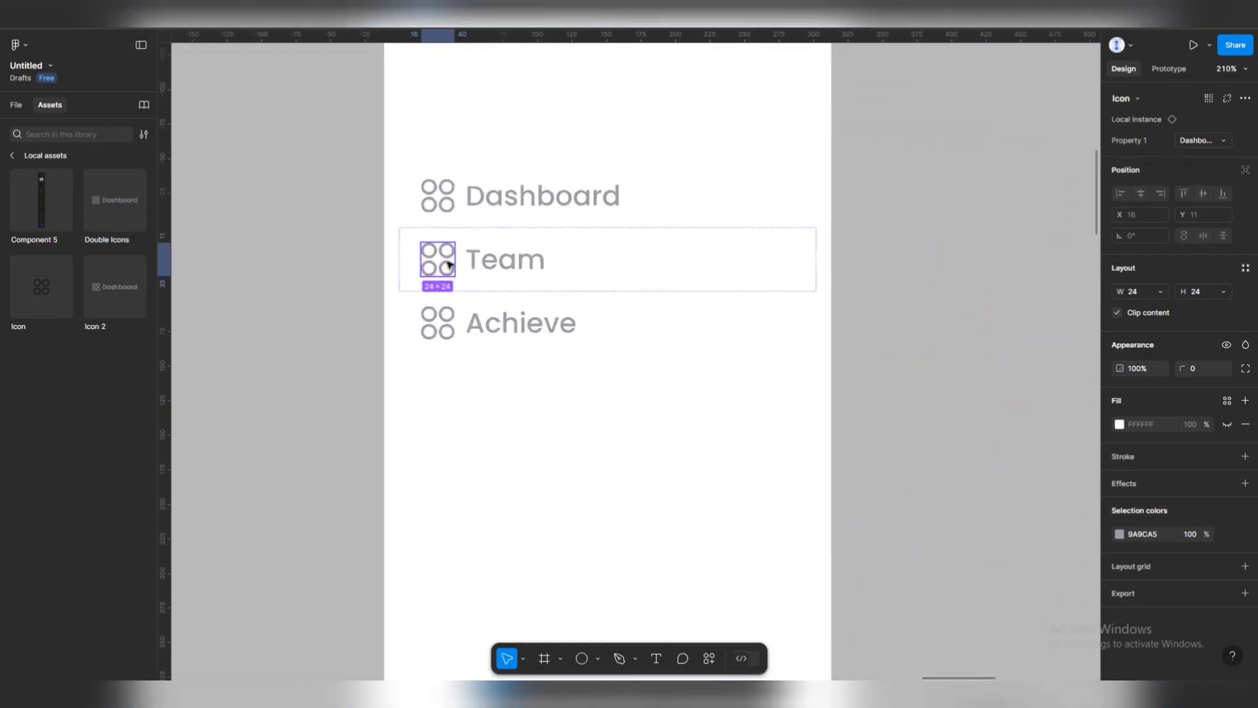
click(1228, 142)
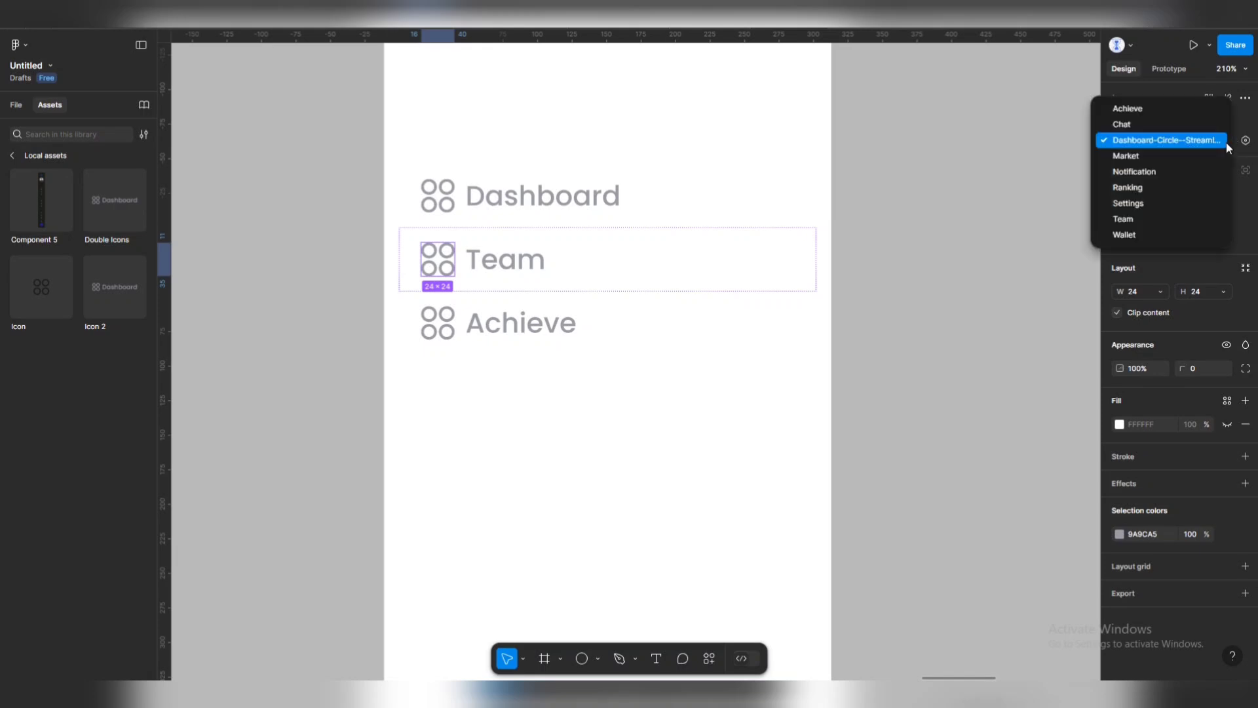
click(1124, 219)
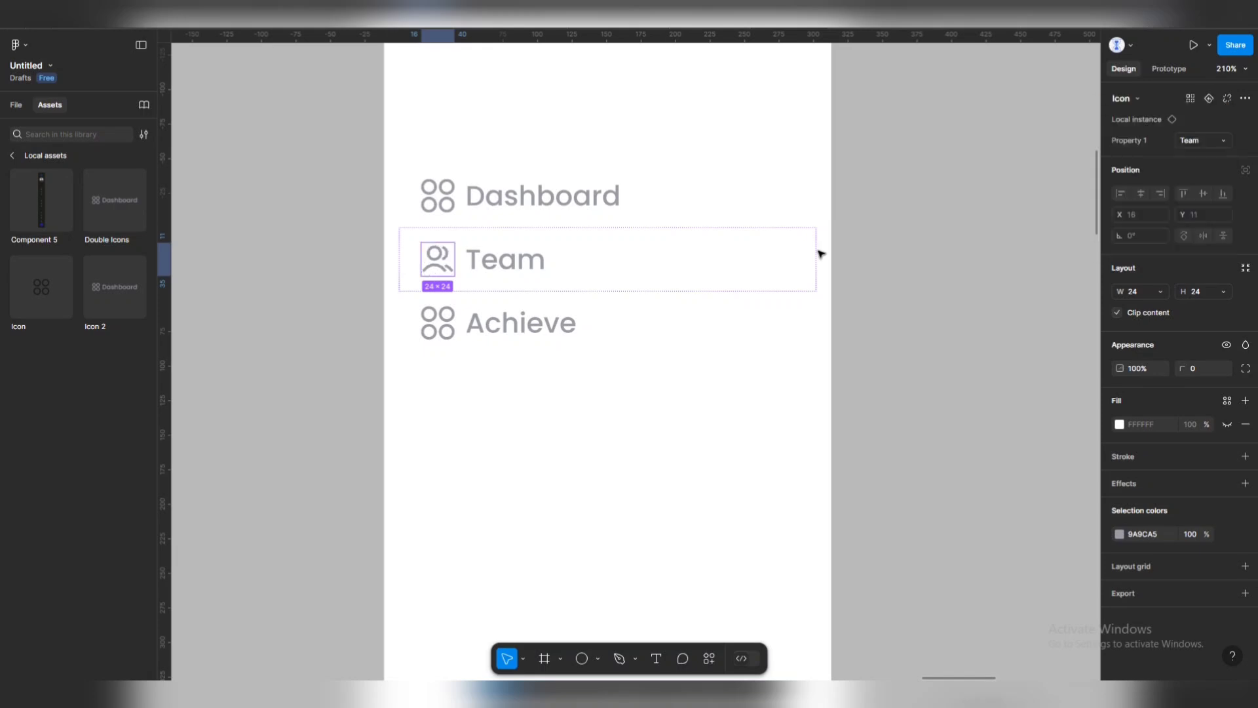
Set the Achieve row's icon Property 1 to the Achieve folder variant.
click(446, 328)
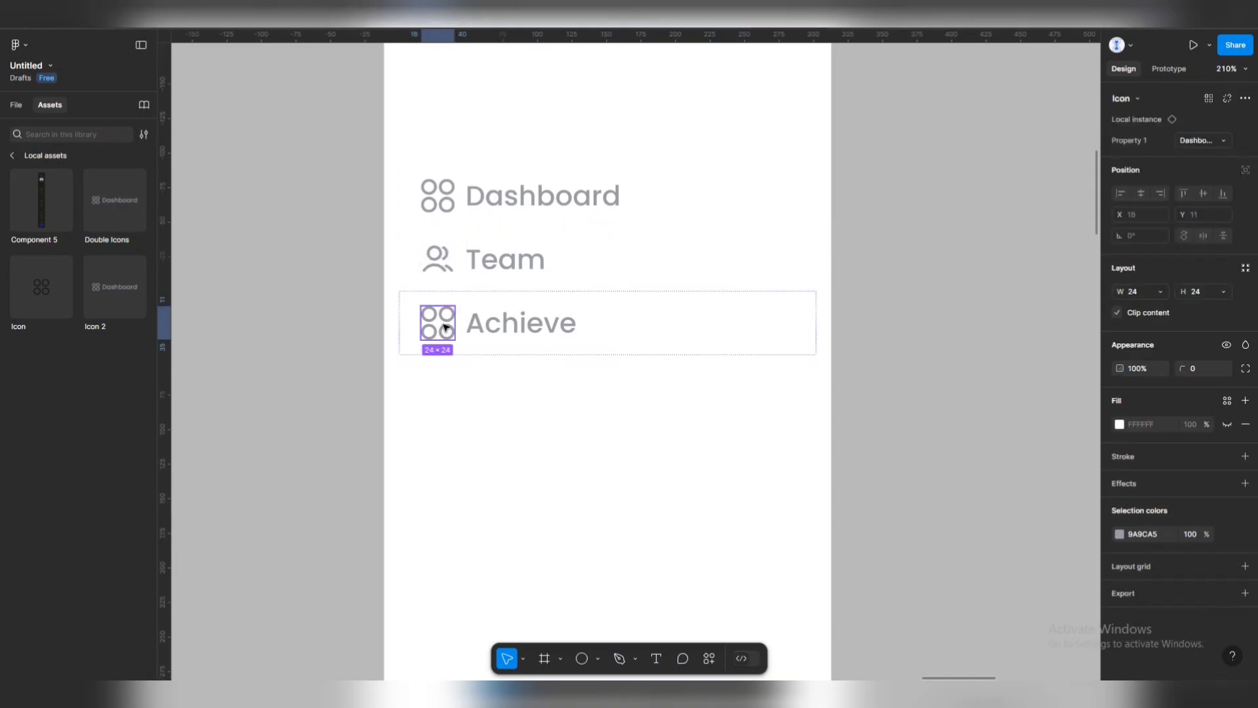
click(1229, 139)
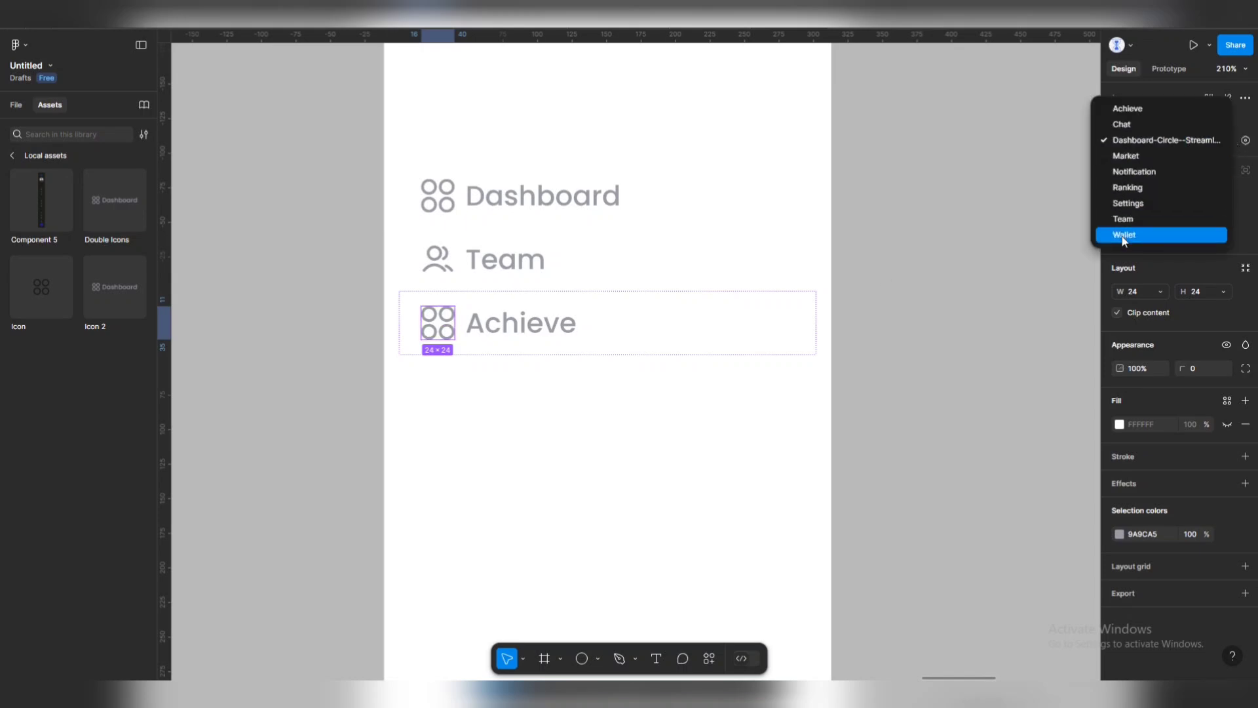
click(1126, 109)
key(Escape)
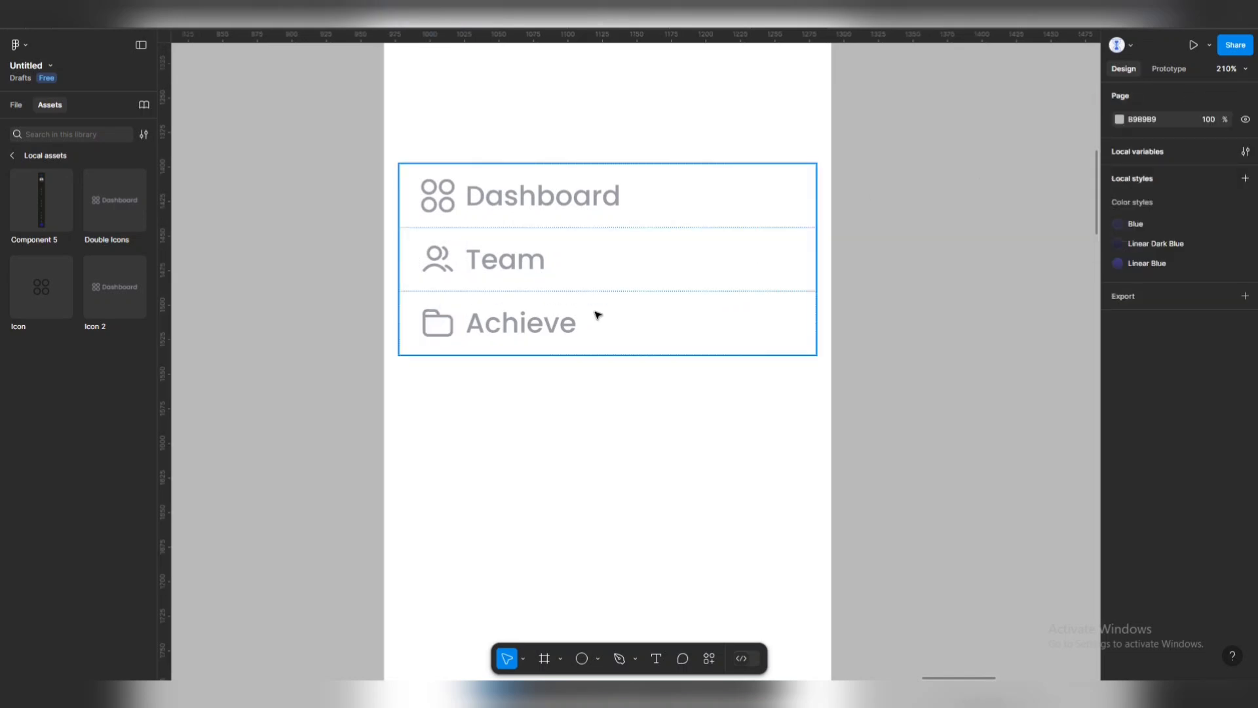
scroll(505, 261, down, 5)
scroll(558, 295, up, 2)
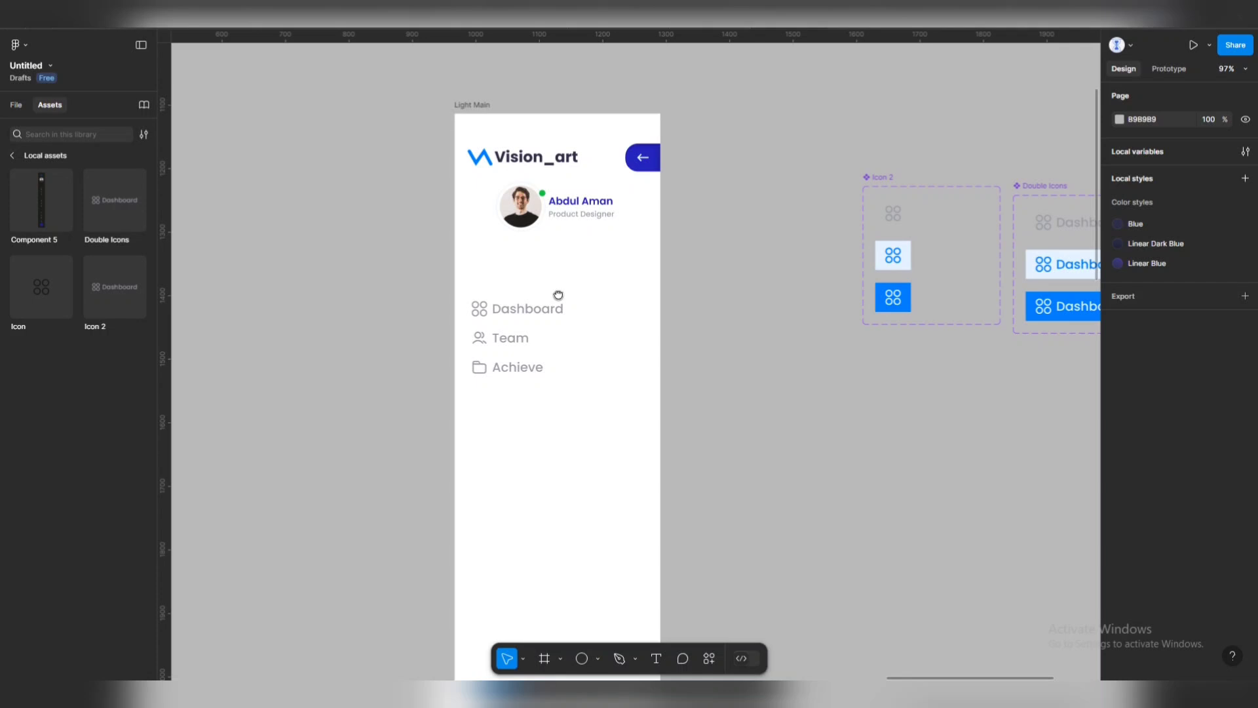
click(481, 108)
key(shift+space)
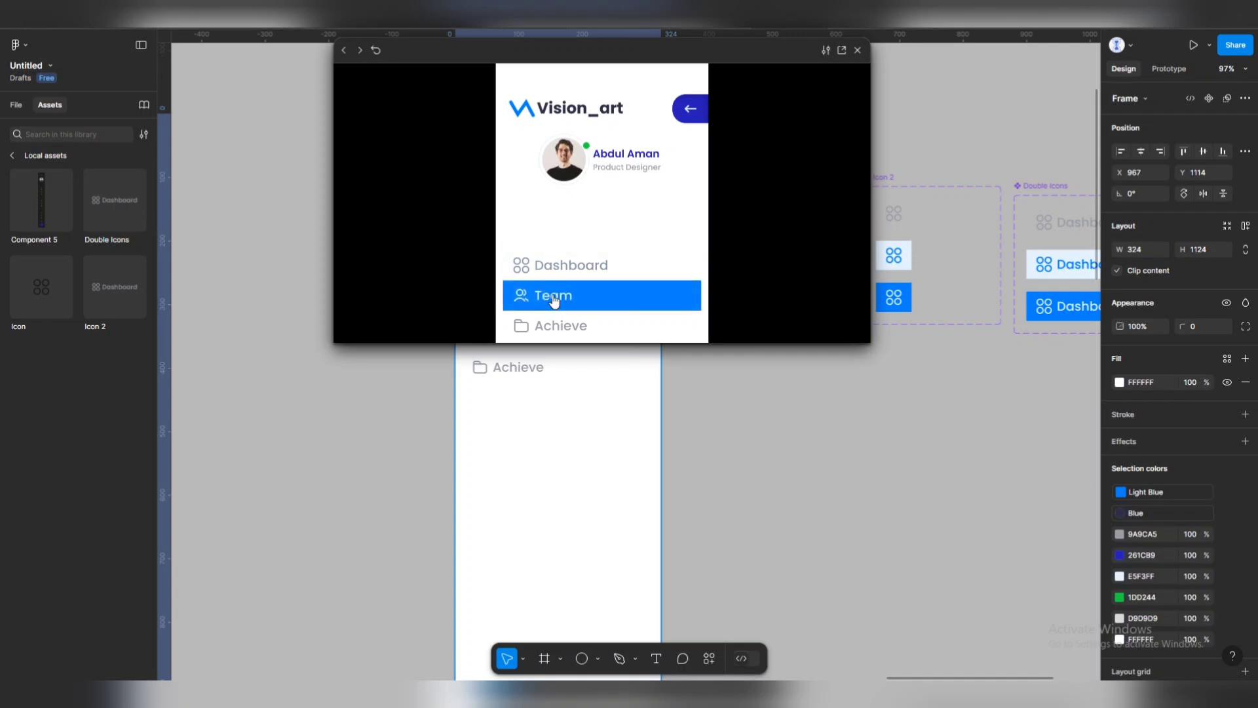
click(859, 51)
click(700, 390)
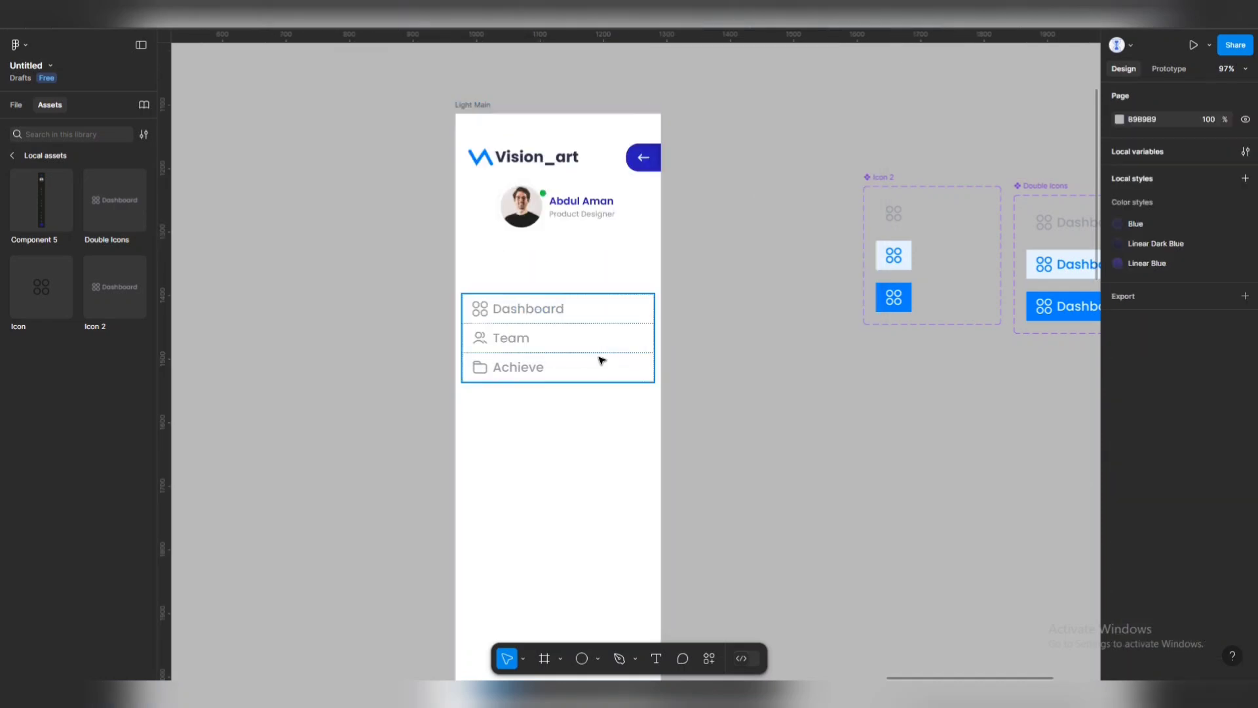
scroll(601, 321, down, 2)
scroll(593, 285, down, 3)
scroll(691, 253, up, 2)
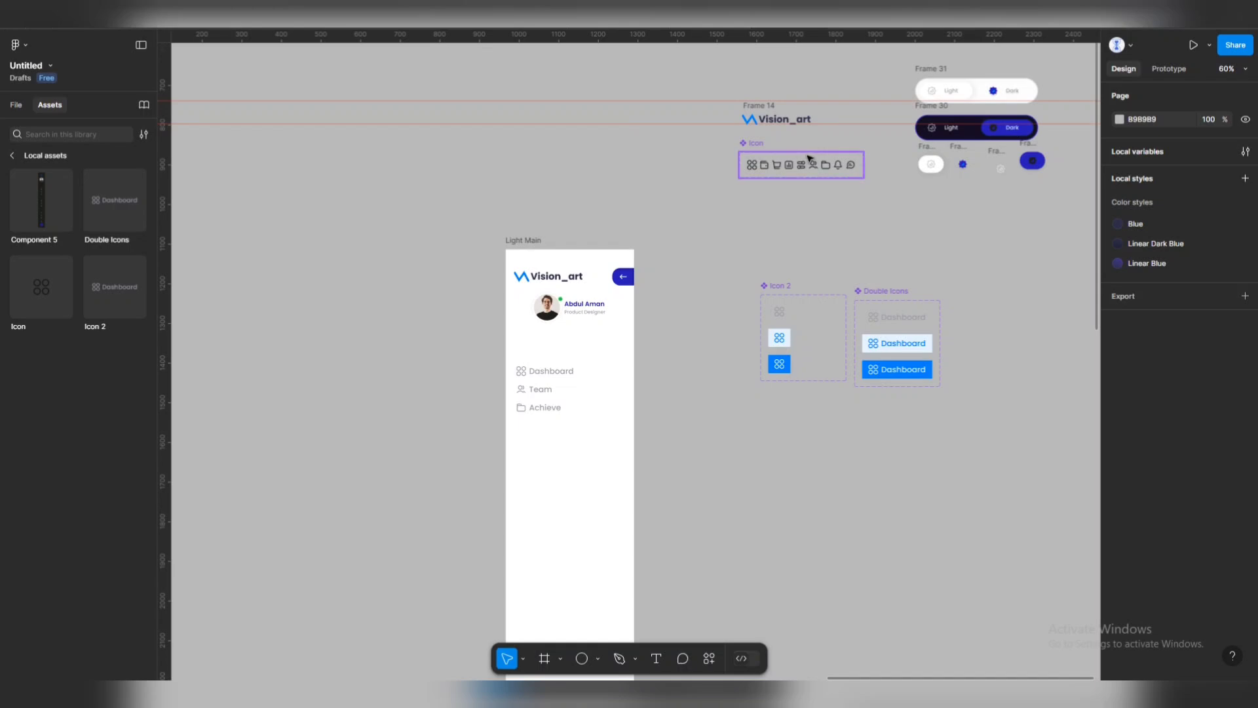
scroll(760, 140, up, 5)
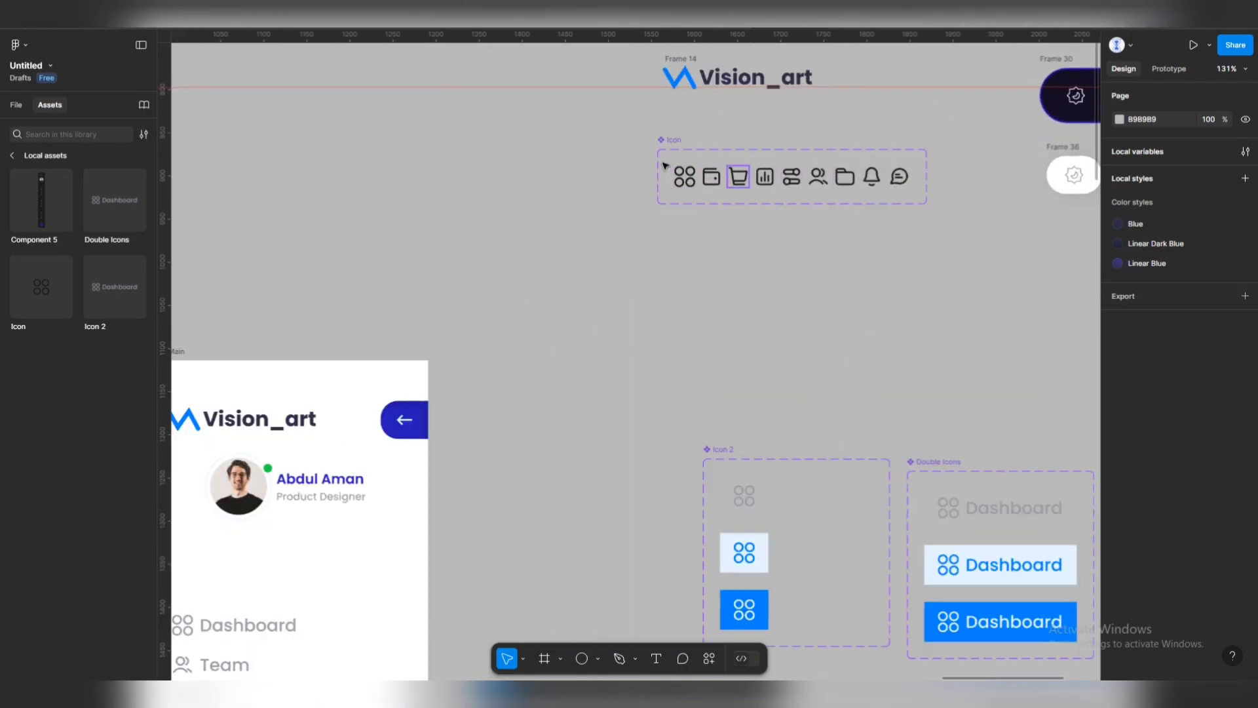
scroll(522, 466, down, 5)
scroll(564, 433, left, 2)
scroll(629, 196, down, 3)
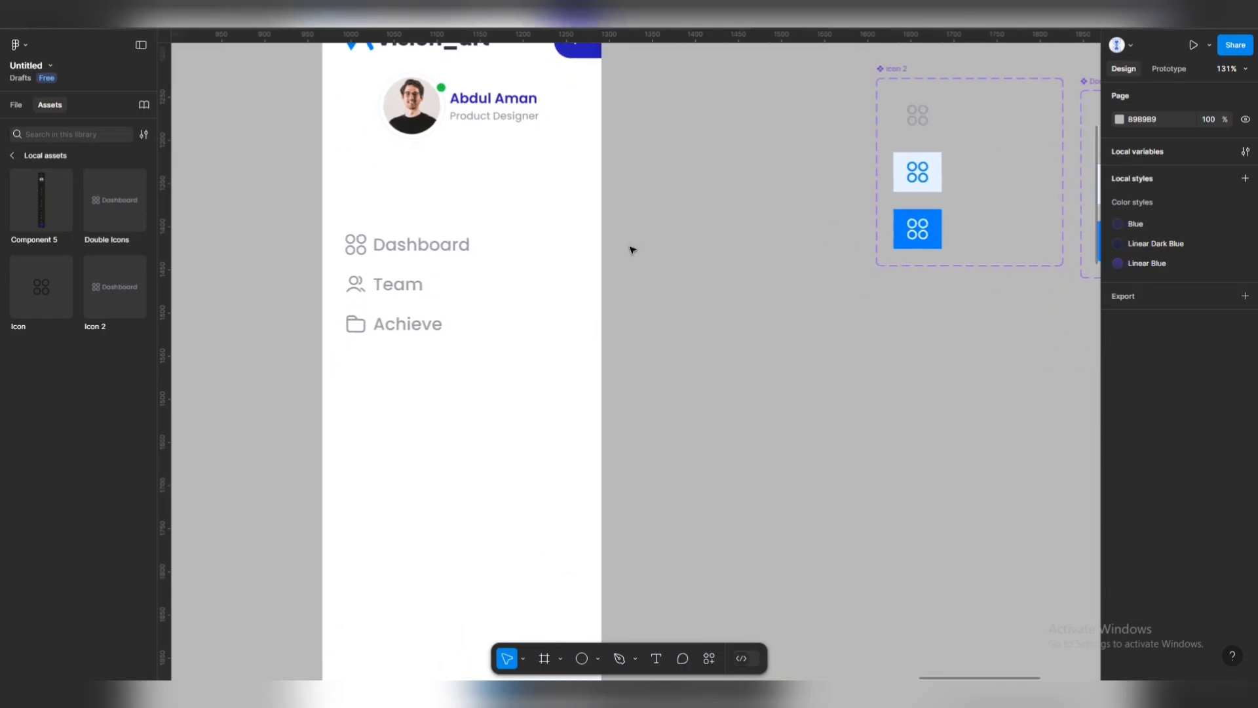
scroll(525, 282, down, 6)
scroll(590, 284, left, 2)
click(610, 284)
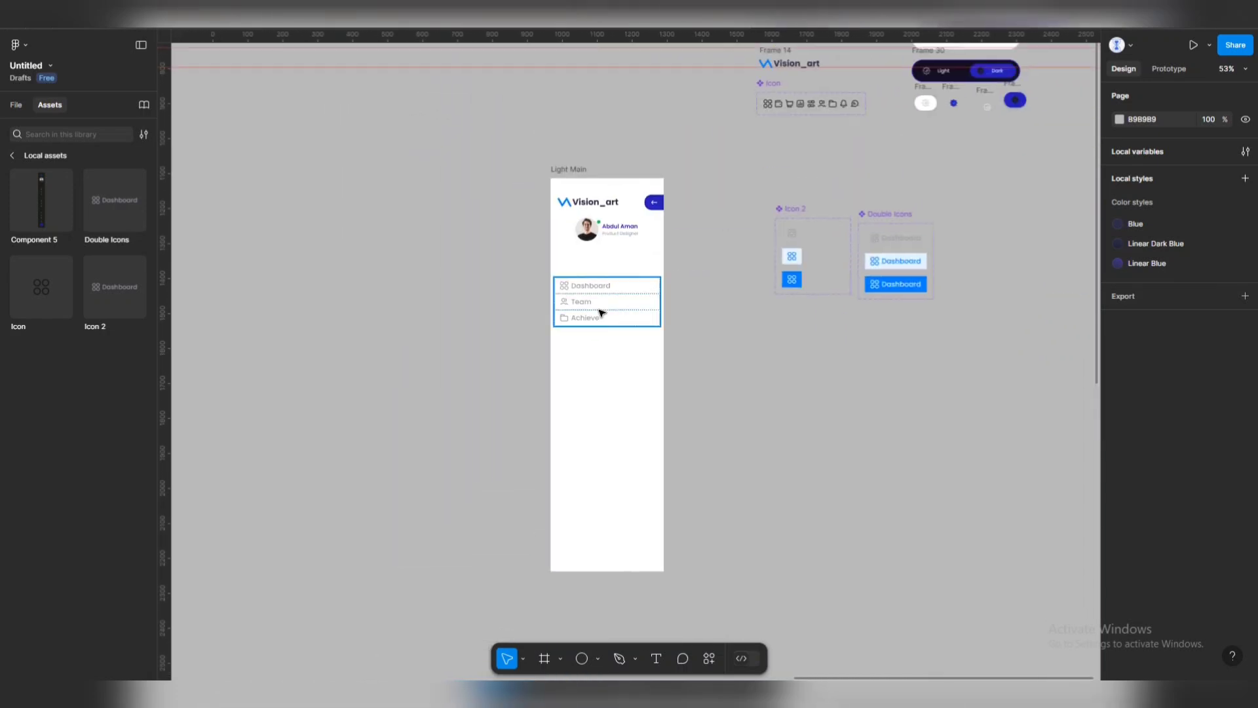
scroll(593, 279, up, 5)
click(591, 274)
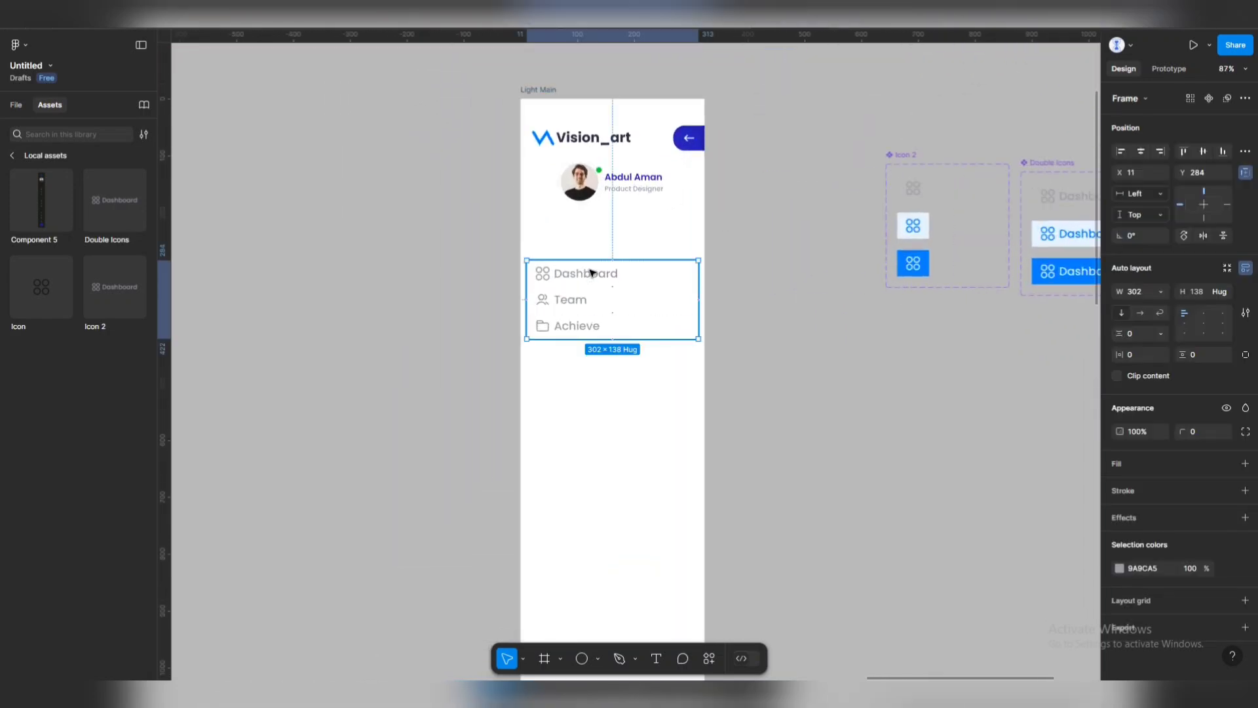
click(818, 289)
scroll(628, 246, up, 3)
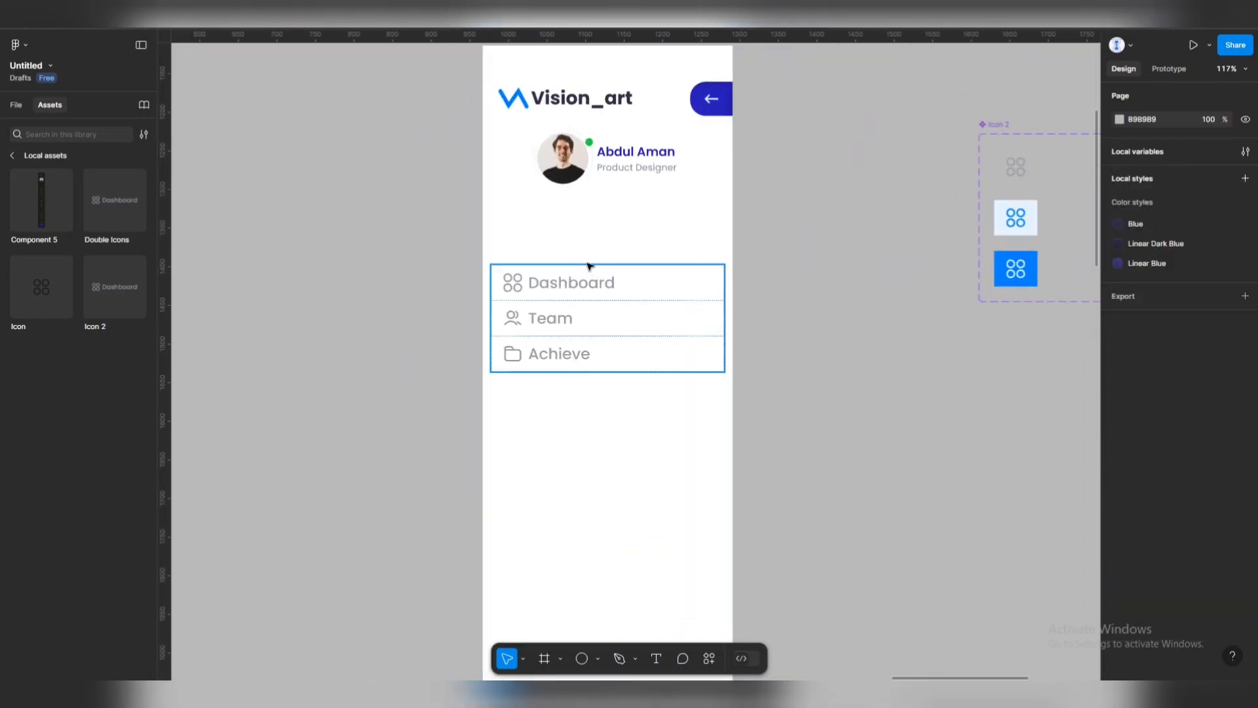
Add a 'Profile' text label positioned above the Dashboard item.
click(656, 658)
click(556, 278)
text(p)
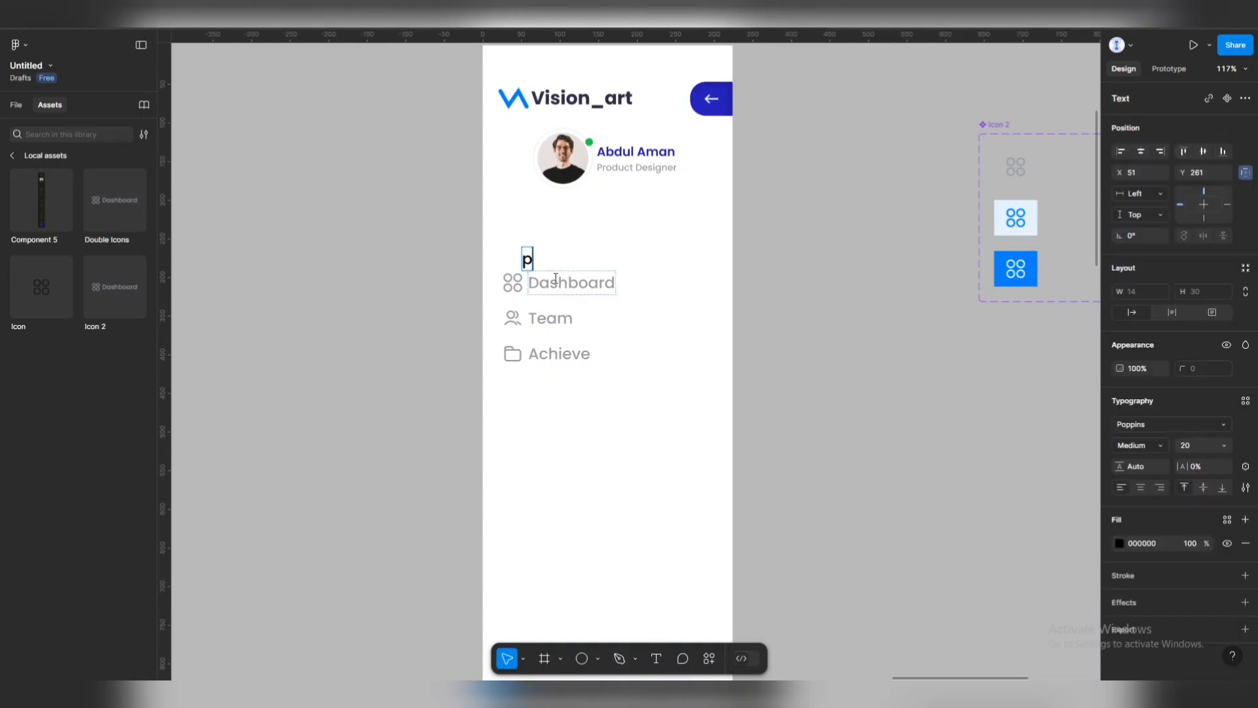
text(rofile)
text(P)
key(Escape)
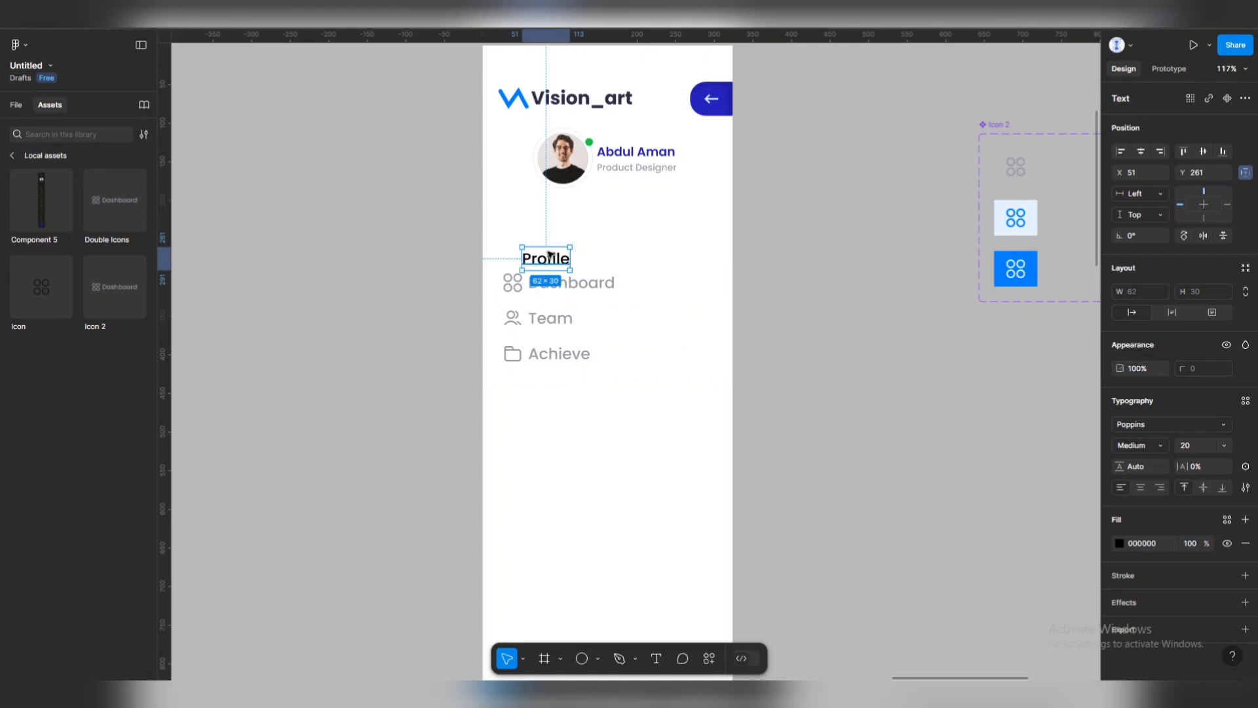
drag(524, 246, 705, 253)
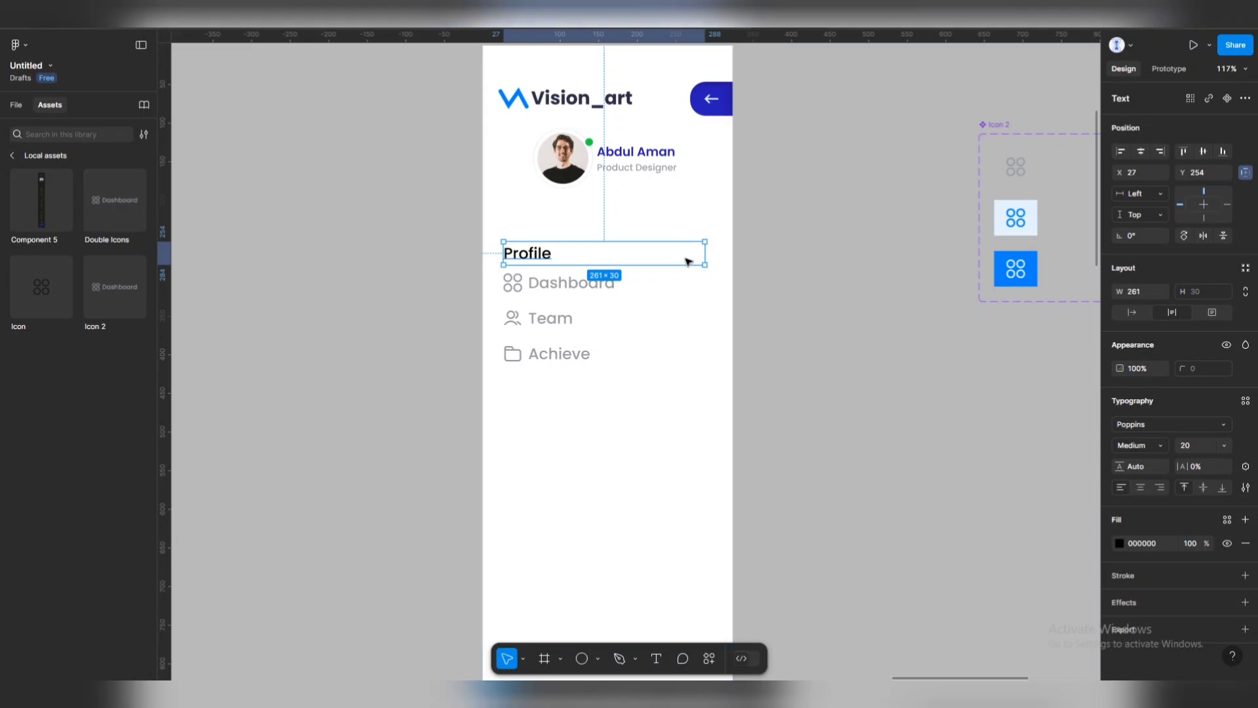
key(ctrl+z)
Put Profile in a left-aligned auto layout about 277 px wide, grouped with the menu list.
key(shift+a)
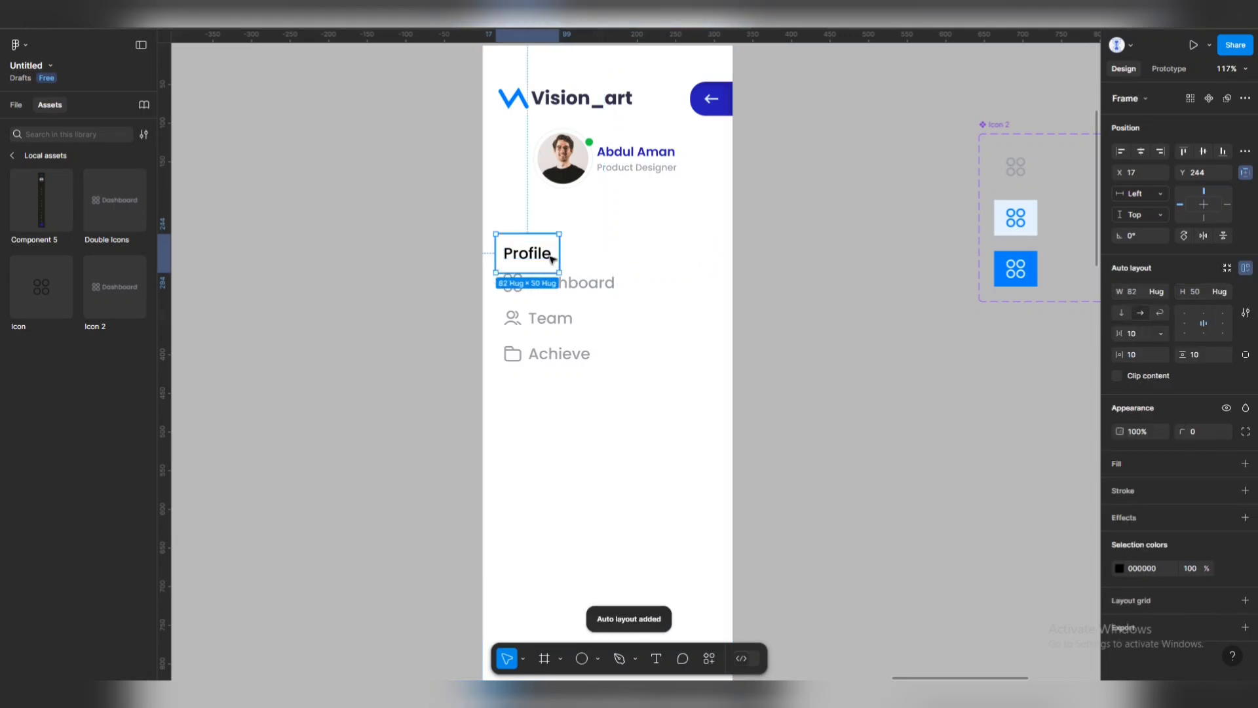
drag(562, 253, 709, 259)
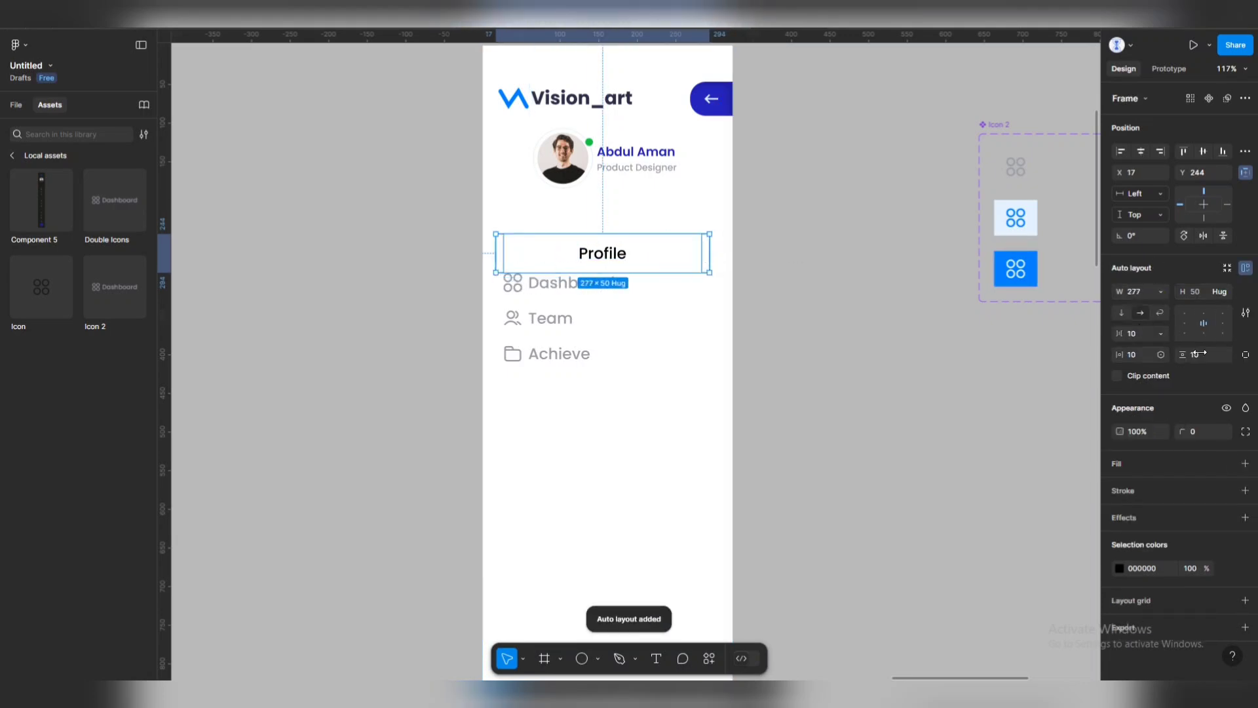
click(1185, 323)
shift+click(531, 311)
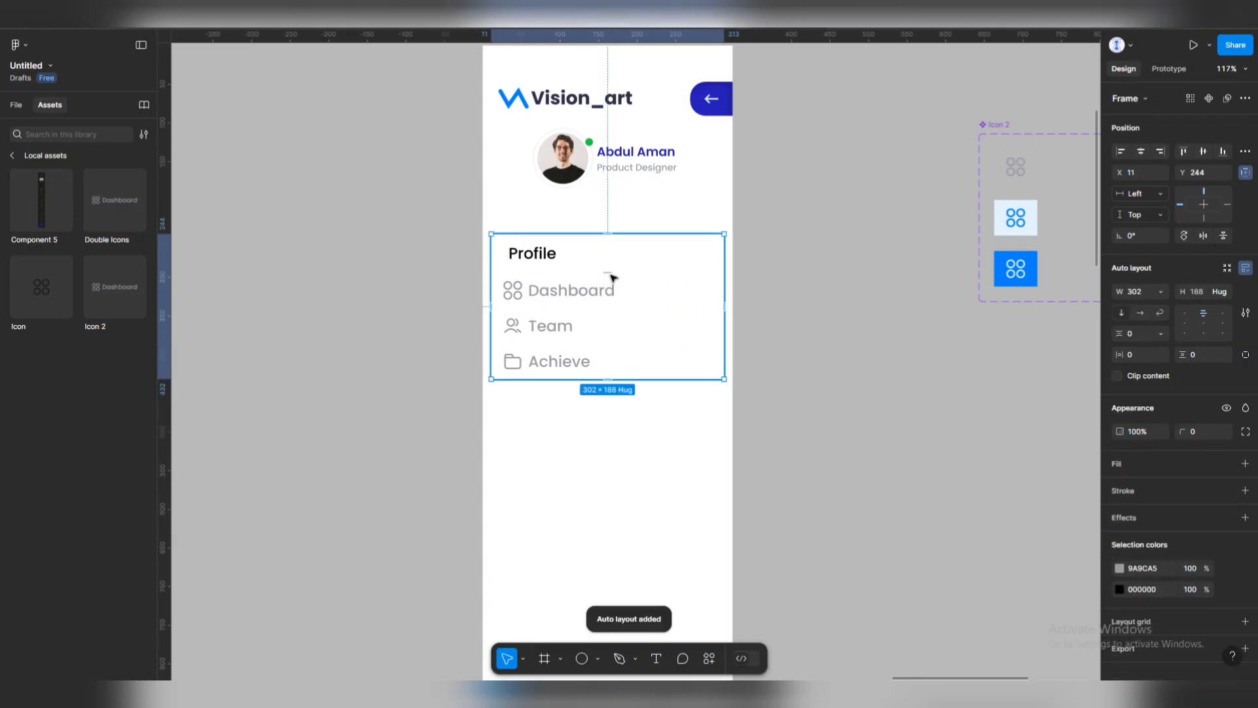
drag(613, 278, 612, 268)
click(572, 321)
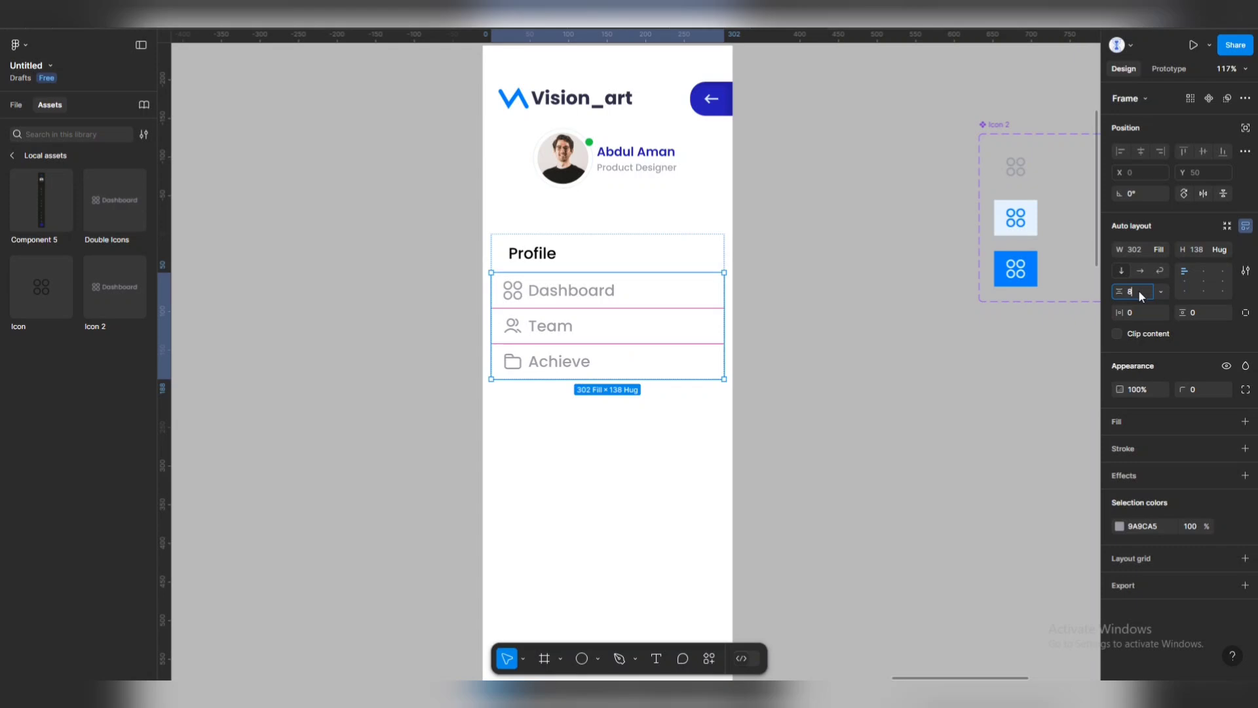
Set the menu list's auto-layout spacing between rows to 8.
click(1141, 296)
text(8)
key(Return)
click(810, 348)
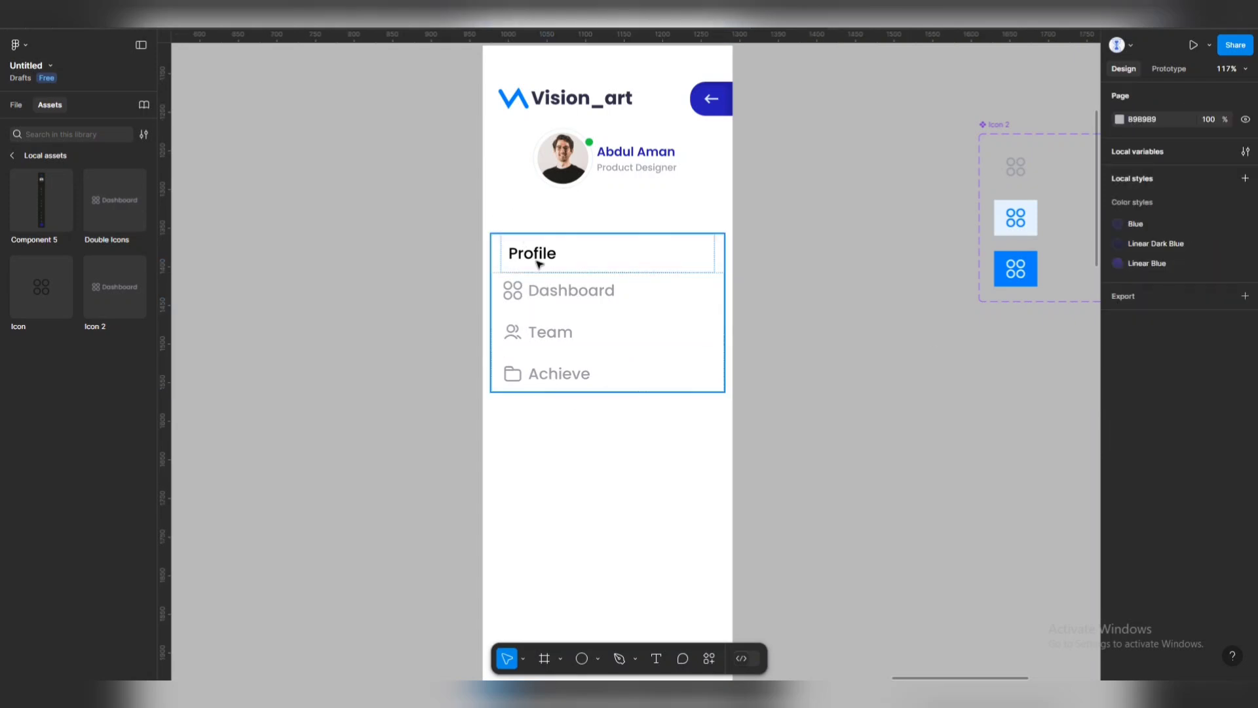
Stretch the Profile row to the full list width of 302.
click(539, 263)
click(546, 262)
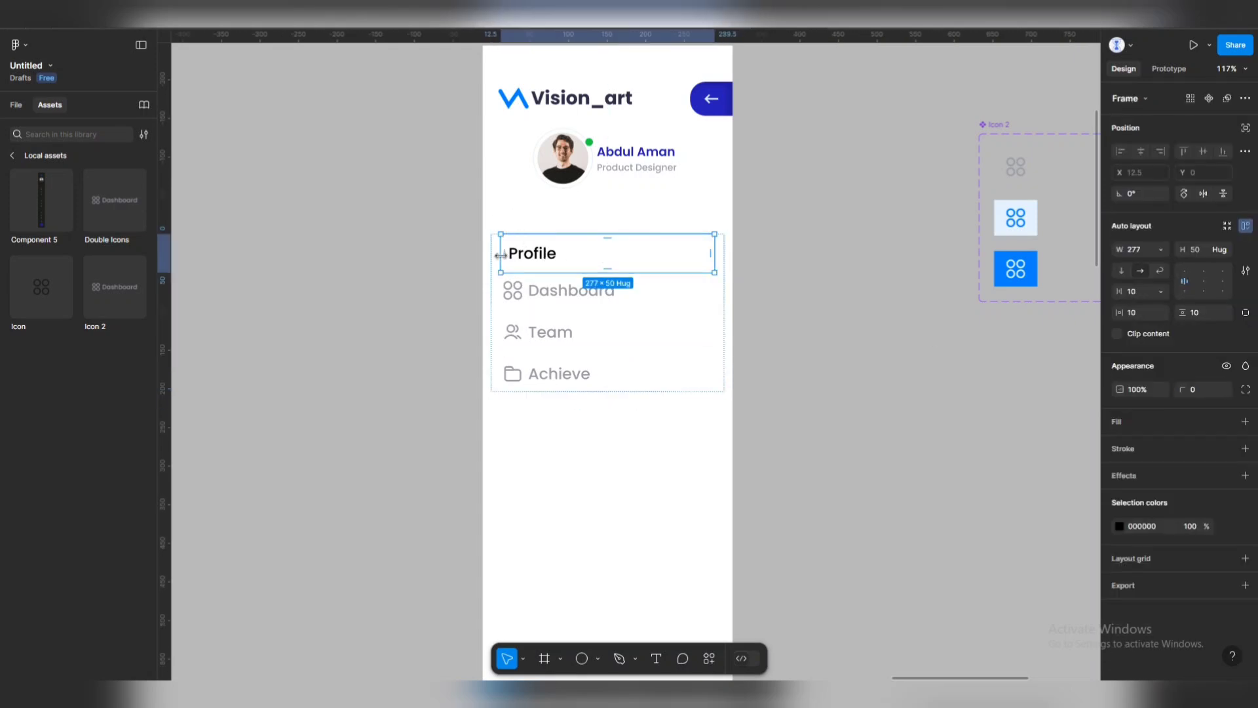
drag(501, 255, 491, 255)
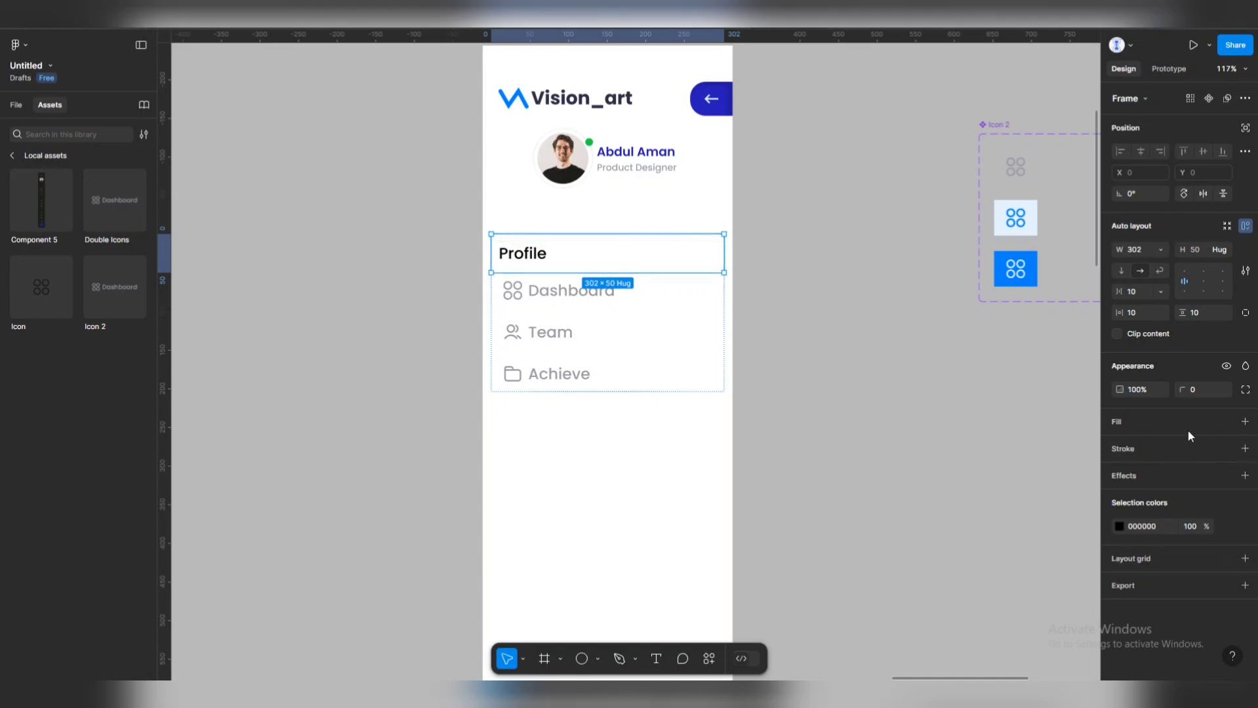
Give the Profile row a light blue E5F3FF background fill.
click(1245, 422)
click(1119, 445)
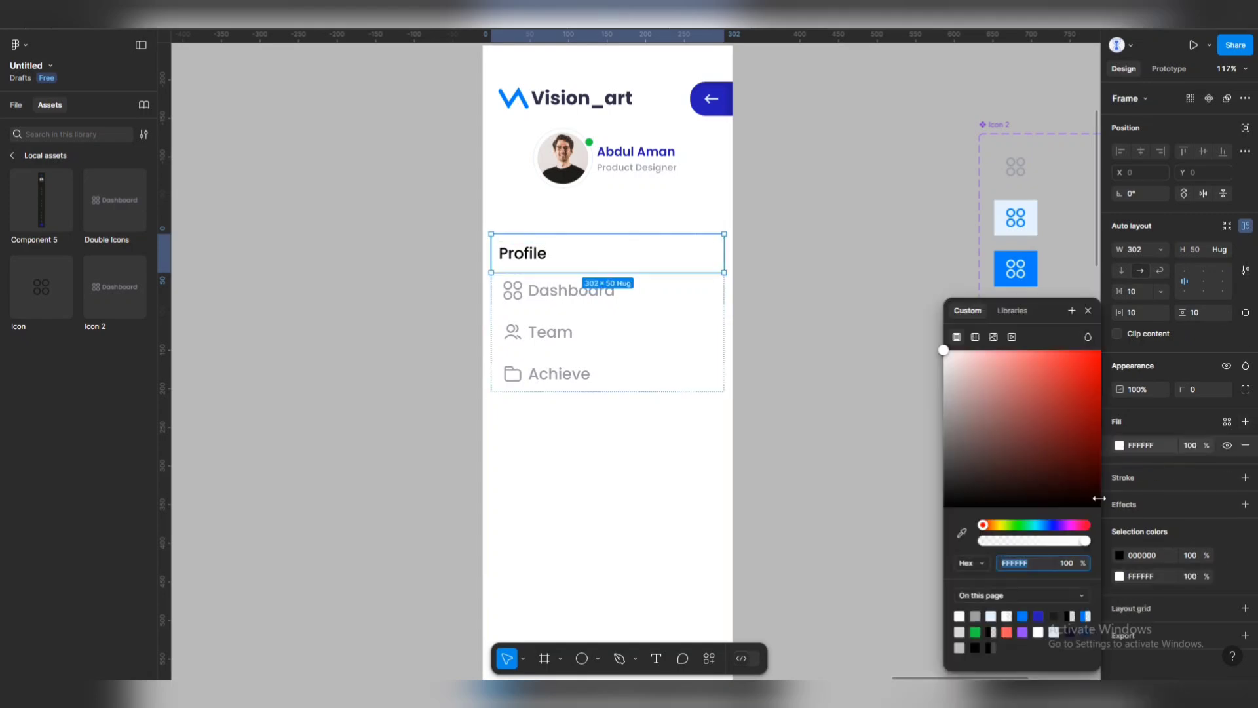
click(991, 616)
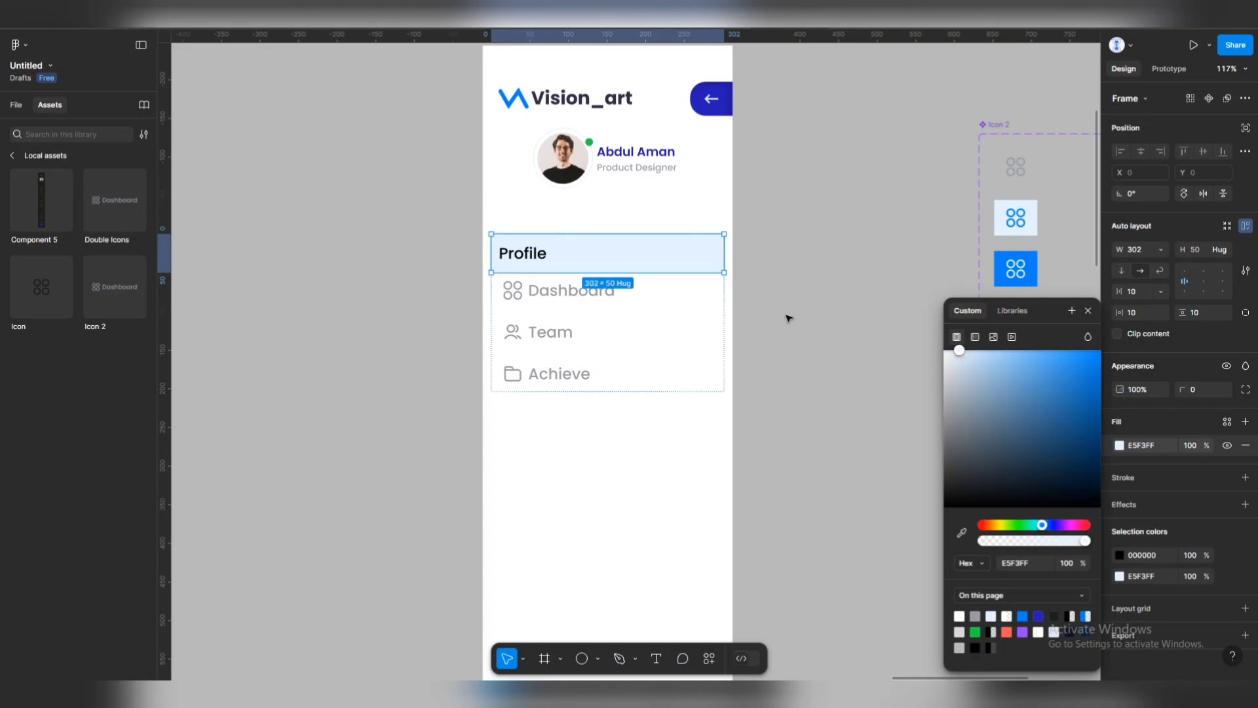
click(772, 301)
click(680, 258)
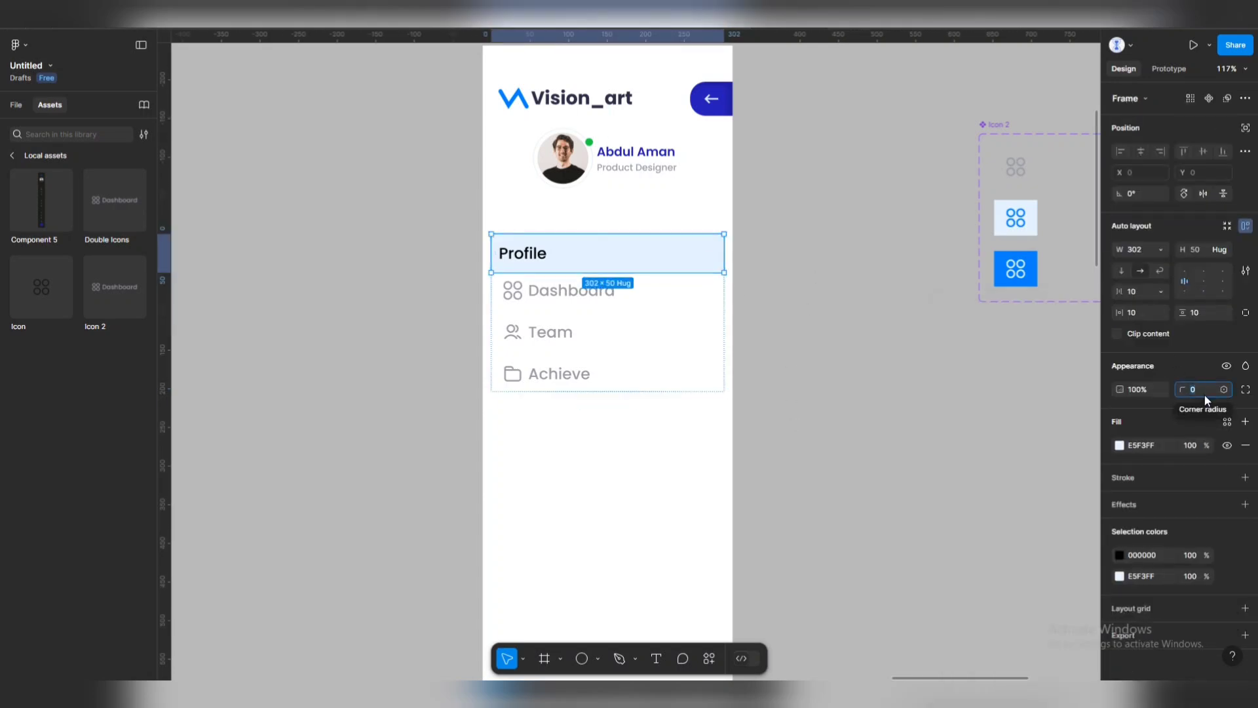
click(682, 427)
ctrl+scroll(674, 283, down, 3)
scroll(407, 269, left, 5)
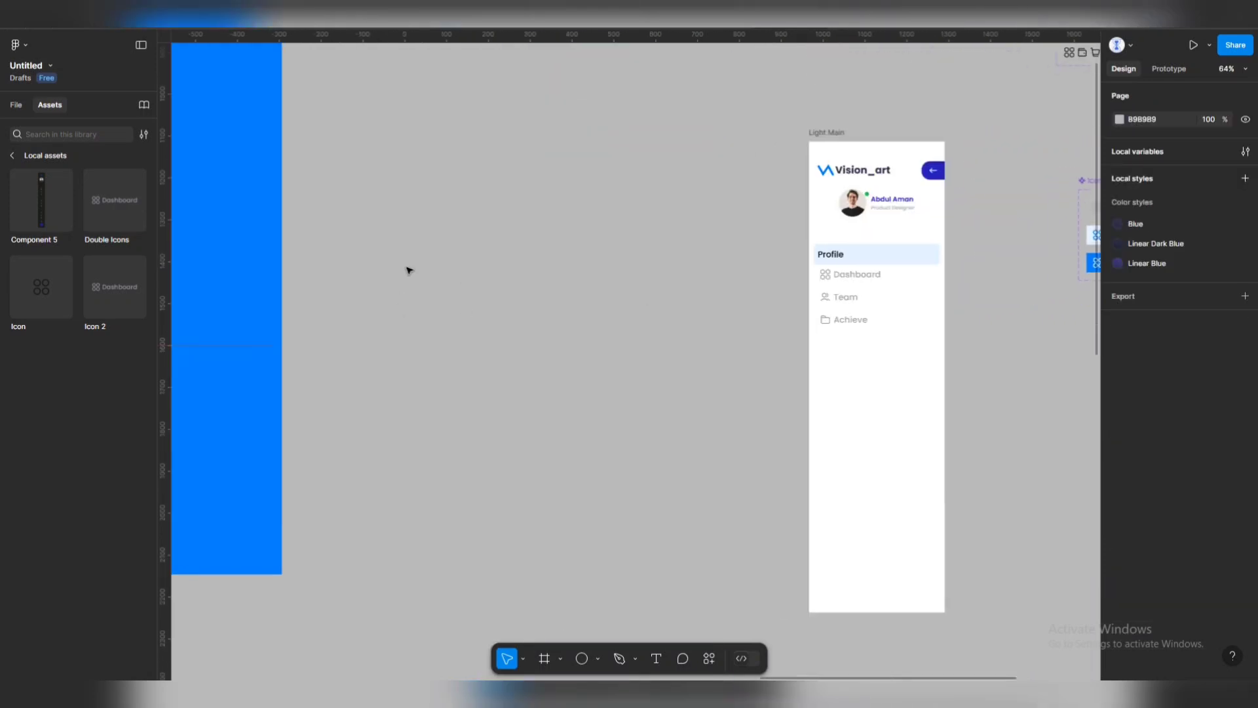
ctrl+scroll(407, 269, down, 3)
scroll(534, 269, left, 2)
scroll(531, 265, right, 4)
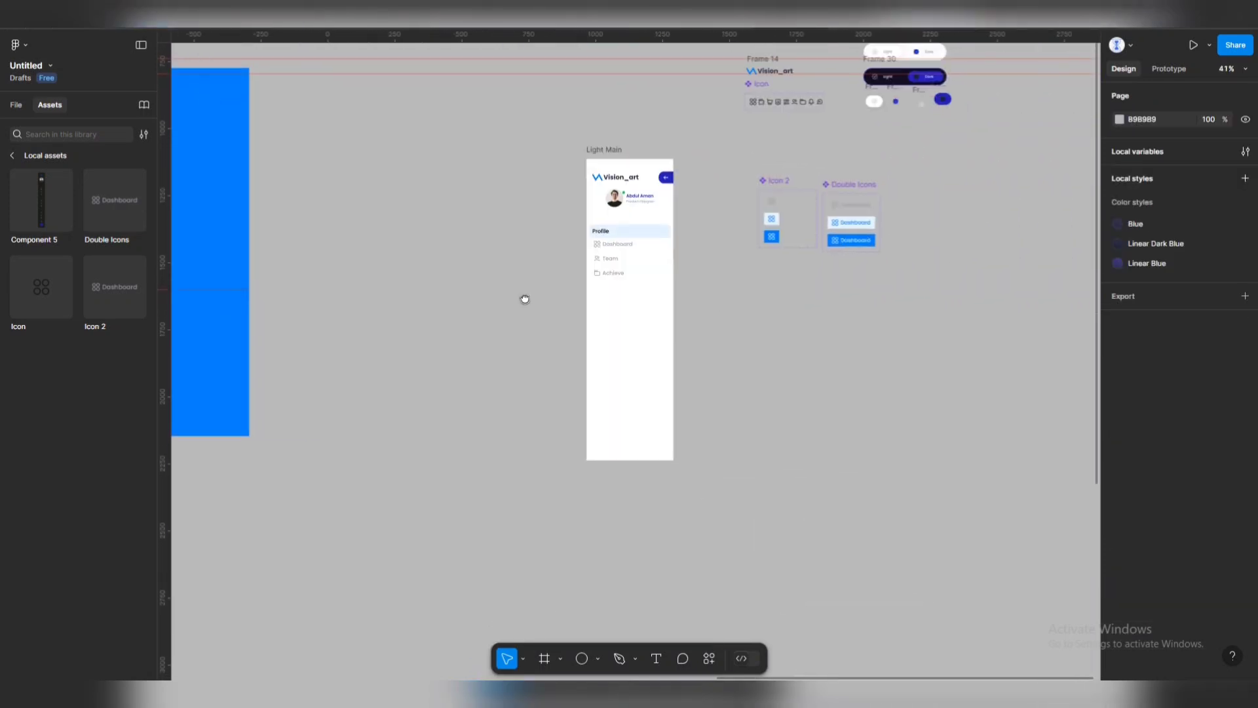
ctrl+scroll(699, 236, up, 4)
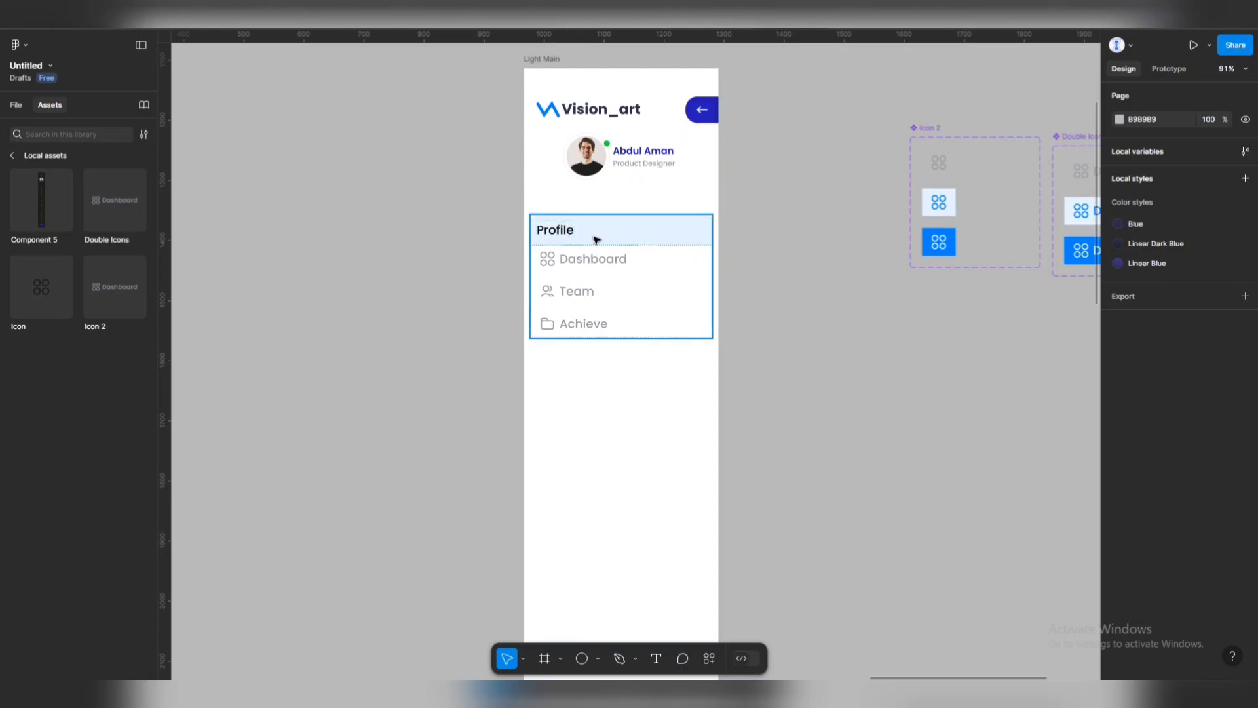
ctrl+scroll(604, 236, up, 2)
Recolour the Profile label text to blue 0080FC.
click(653, 241)
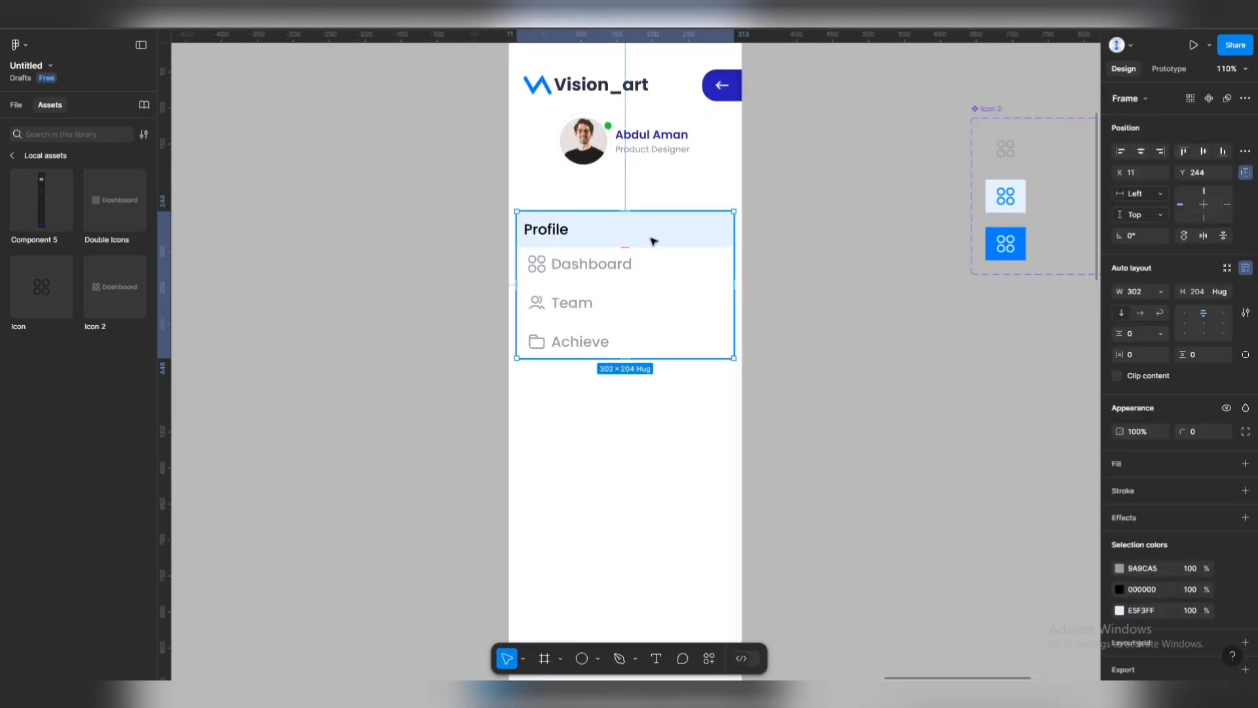
click(526, 232)
click(1121, 554)
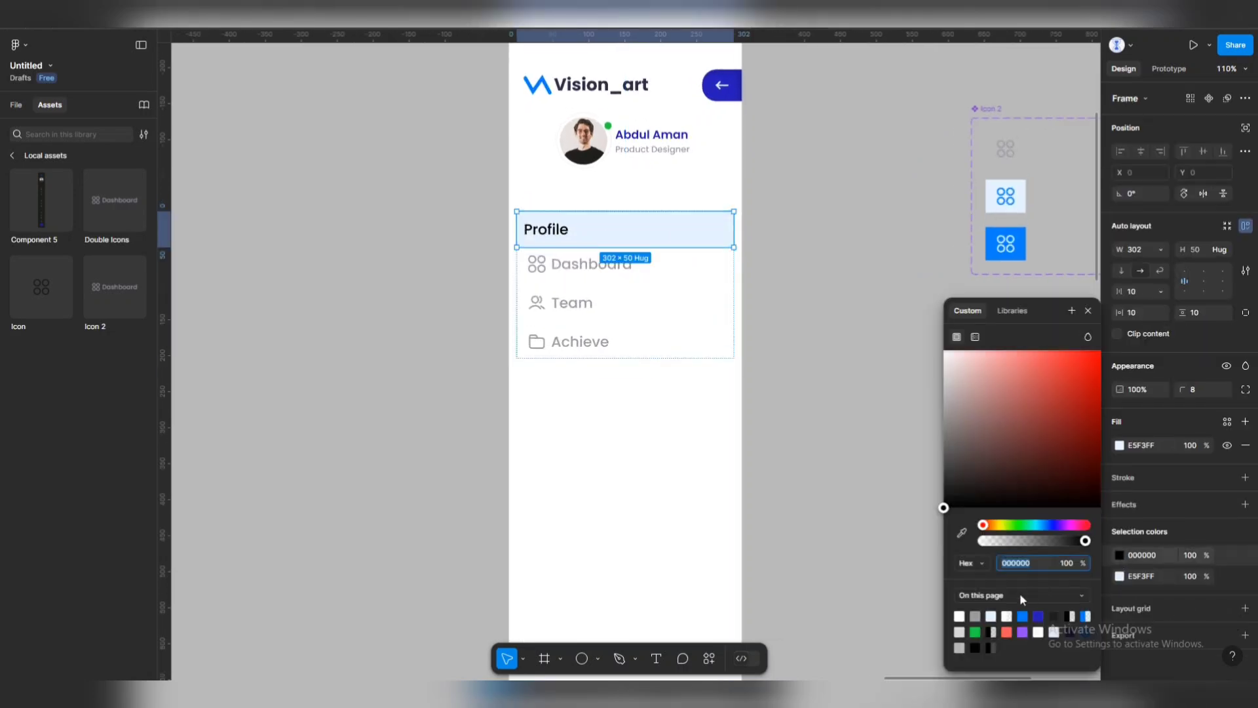
click(991, 616)
click(755, 264)
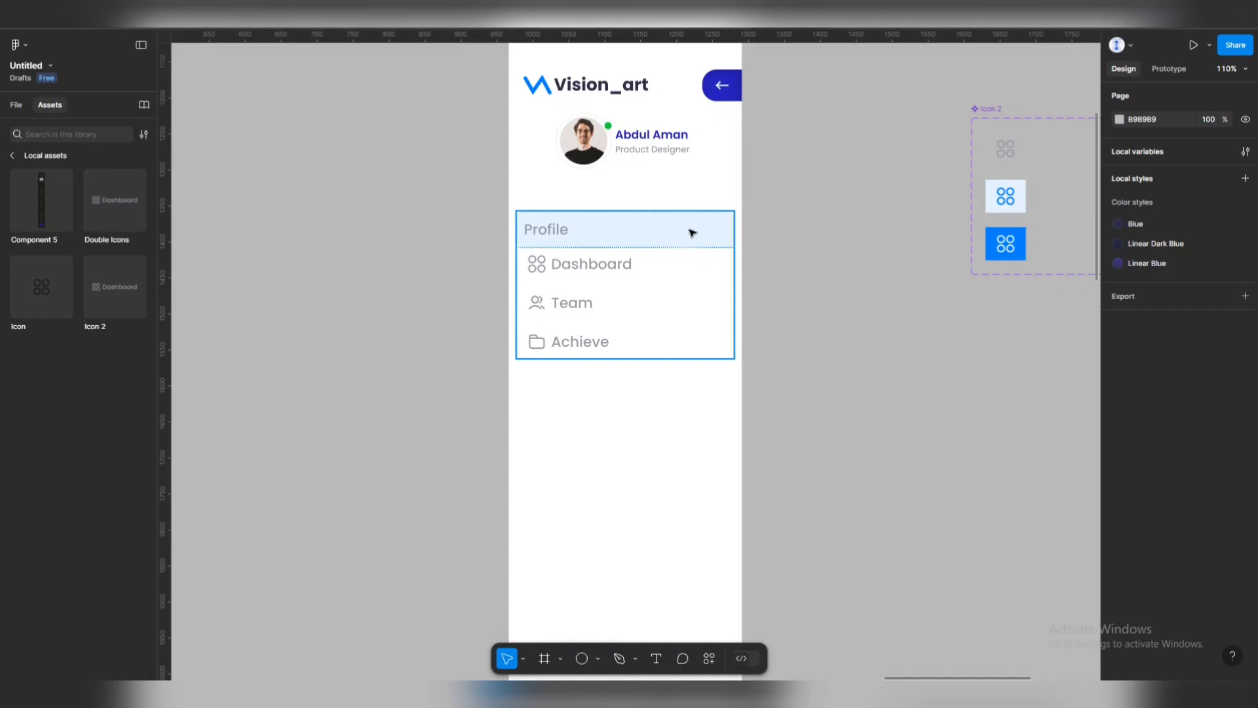
double_click(688, 235)
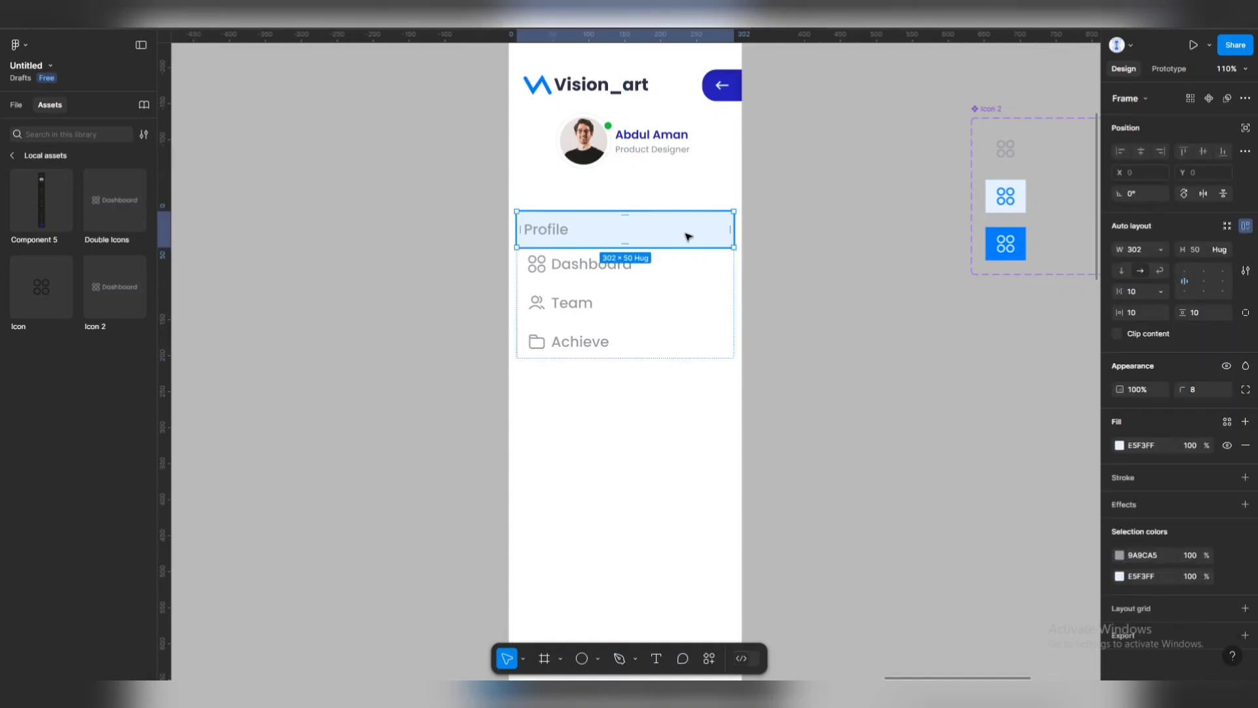
click(1120, 555)
click(1023, 615)
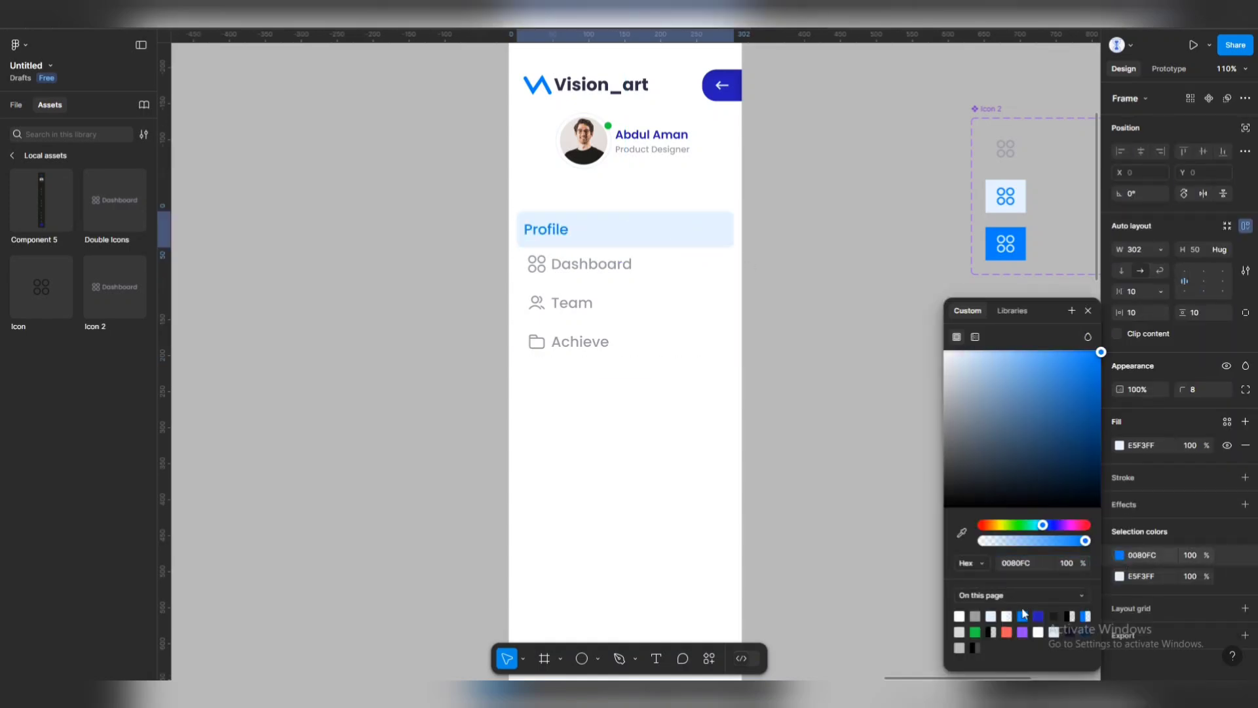
click(819, 360)
Add an inner shadow to the Profile row in 0080FC at 20% opacity.
click(695, 234)
click(694, 234)
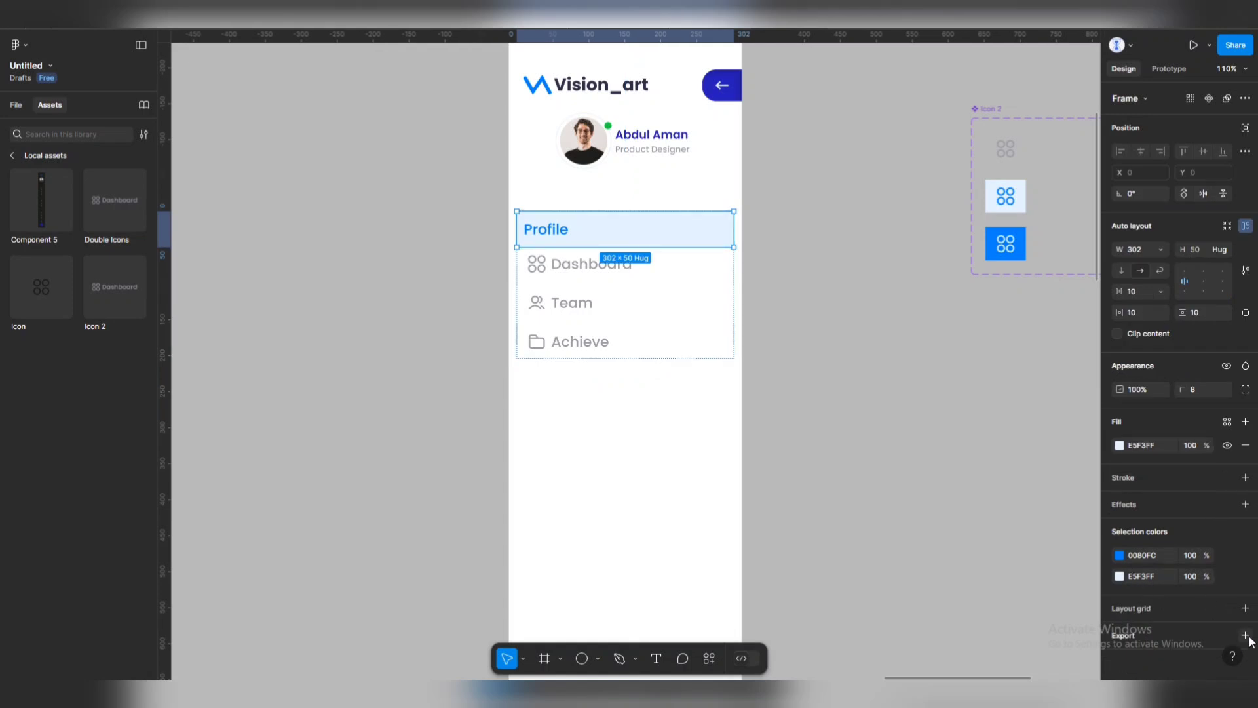
click(1246, 504)
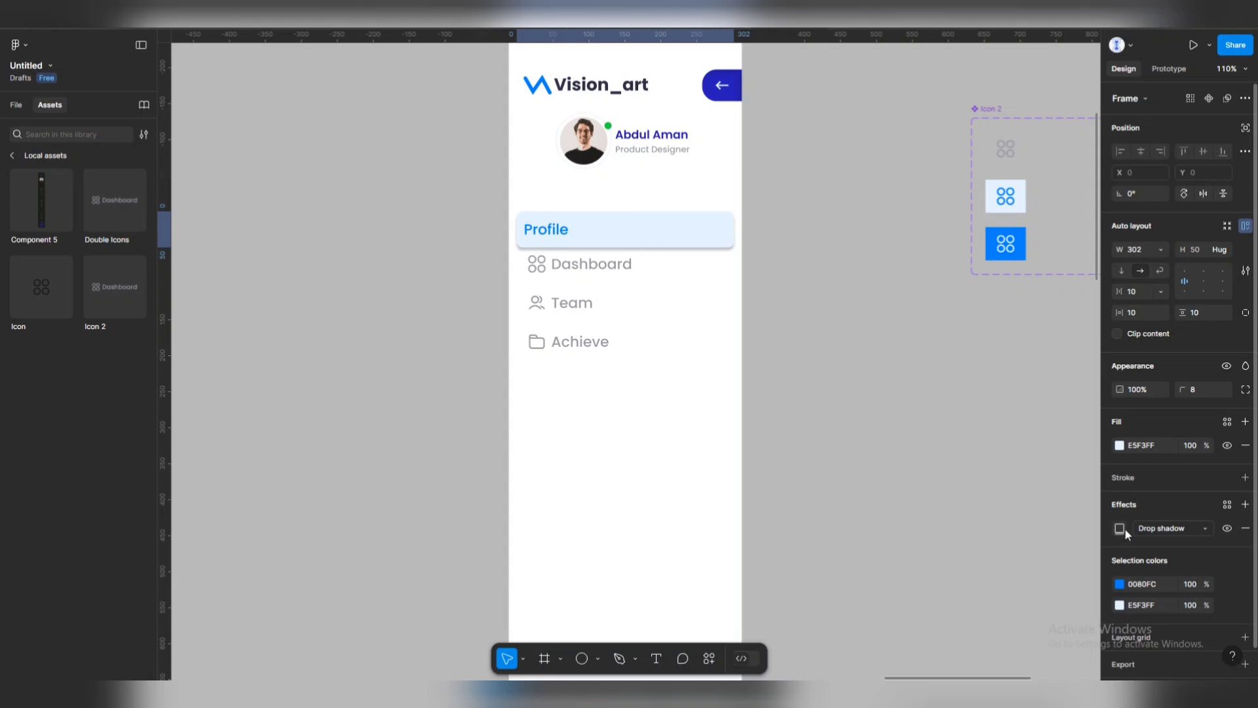
click(1173, 528)
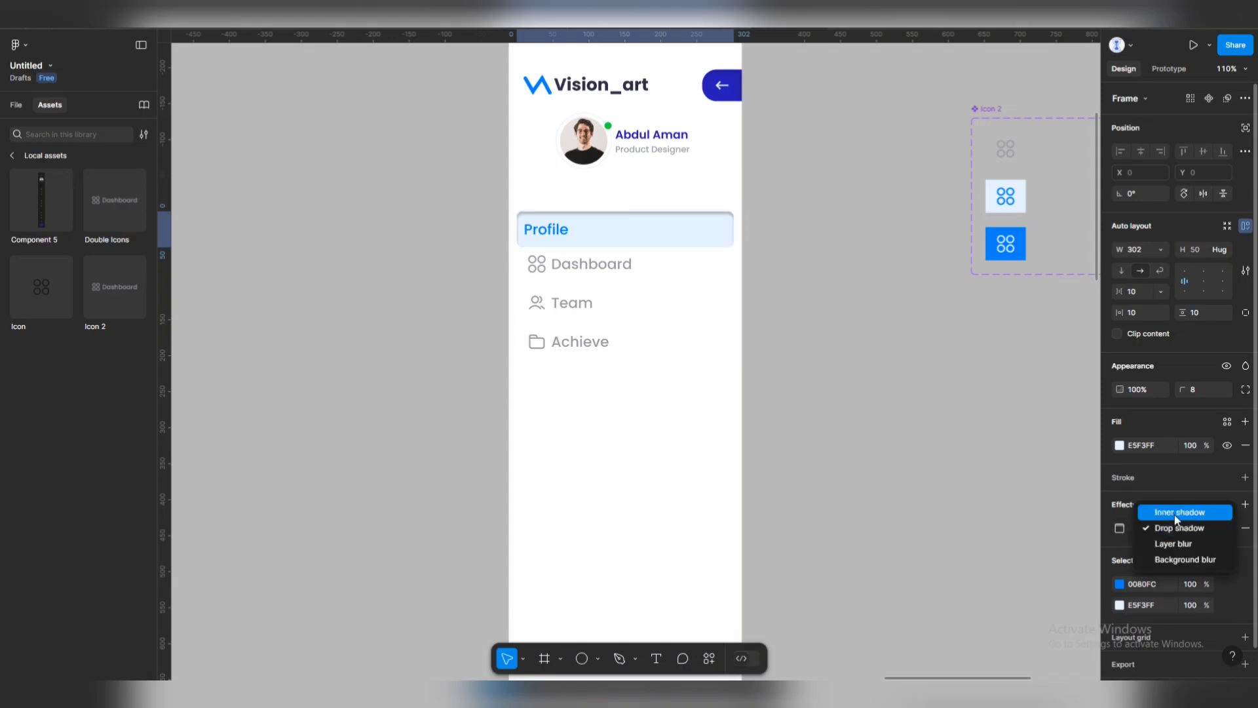
click(1174, 512)
click(1121, 528)
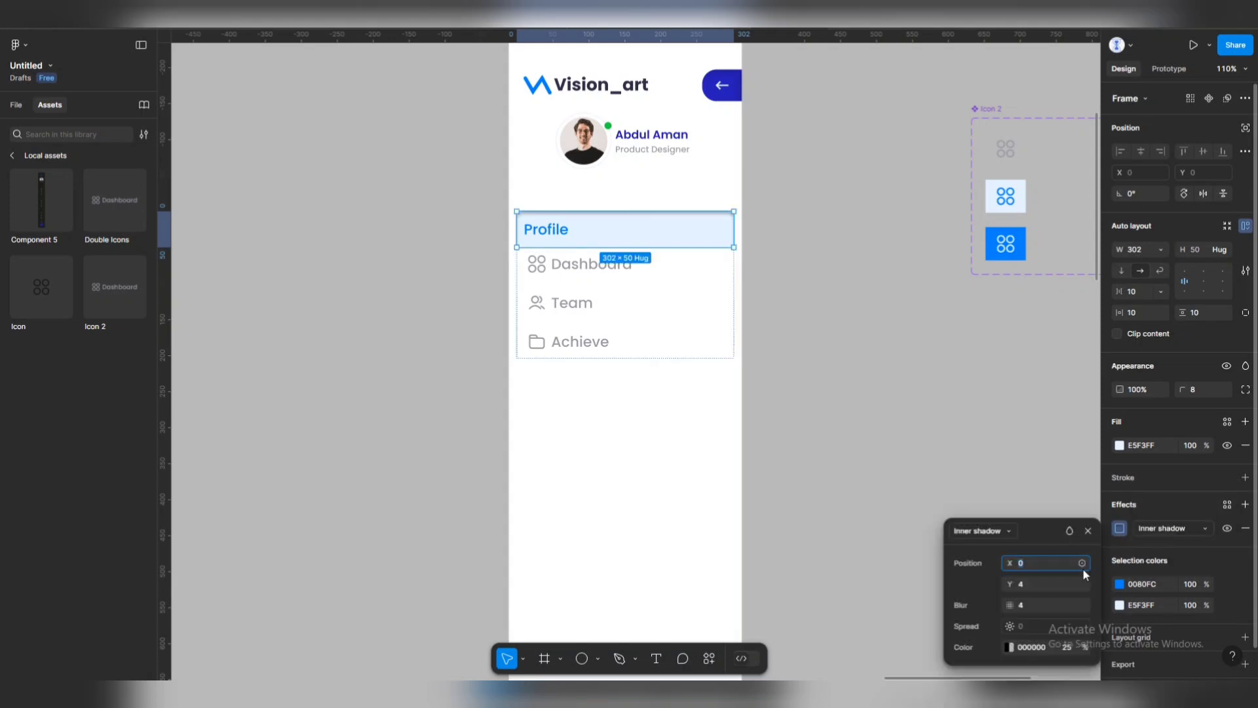
click(997, 644)
click(1013, 646)
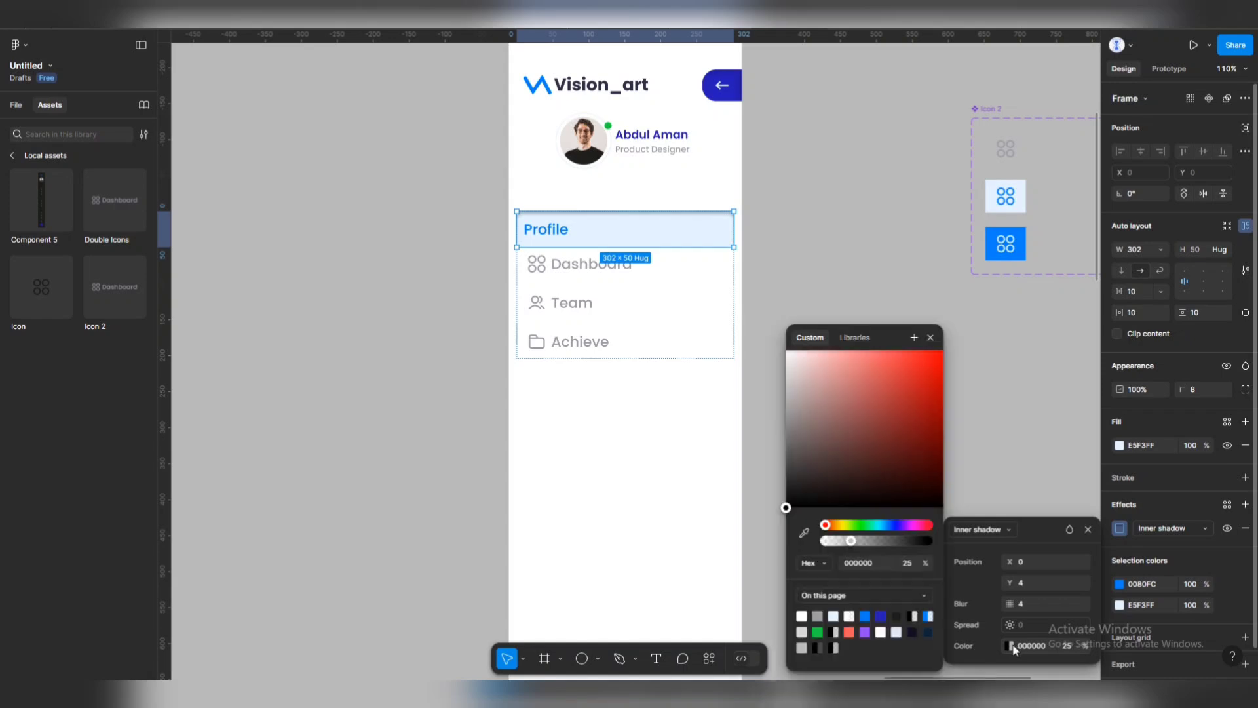
click(865, 616)
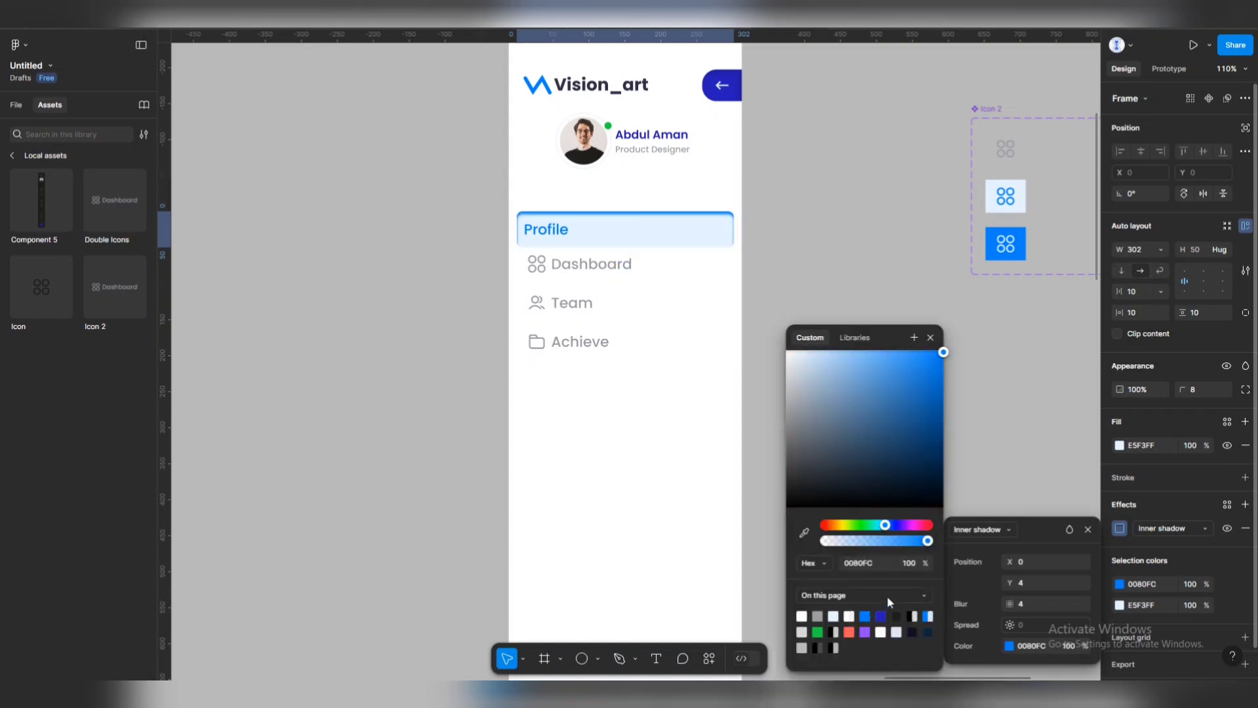
click(911, 568)
text(2)
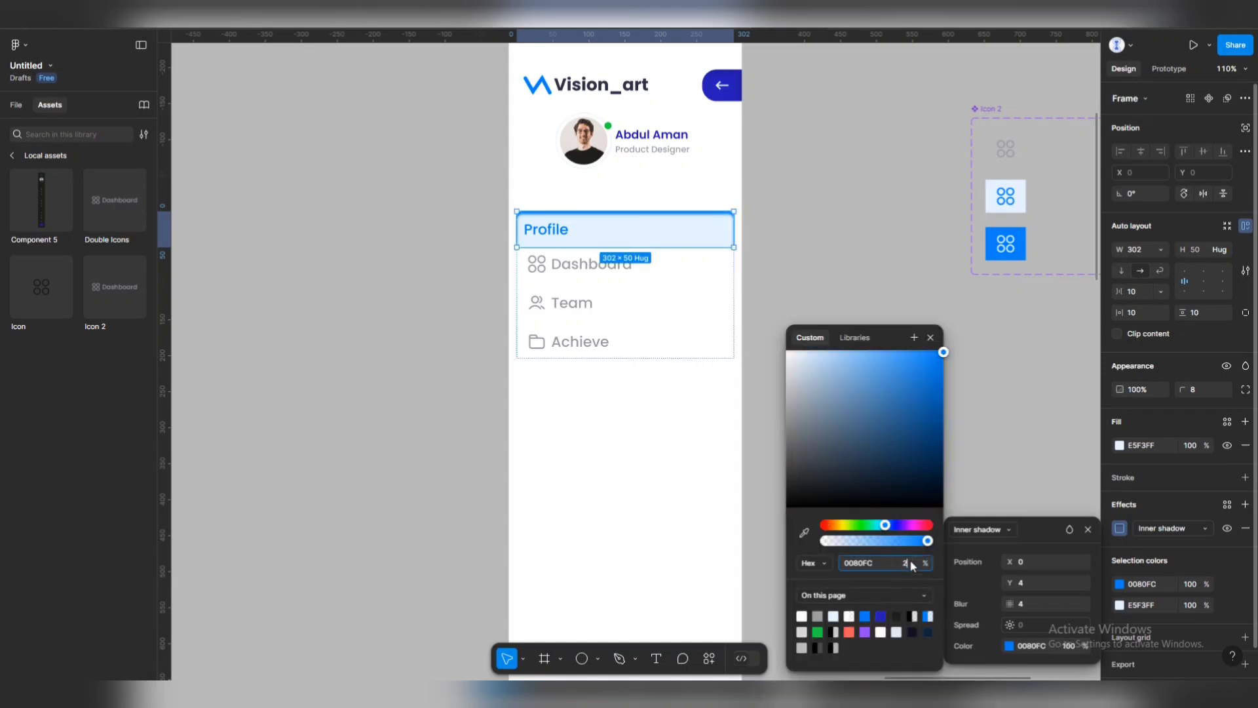
text(0)
key(Return)
click(839, 214)
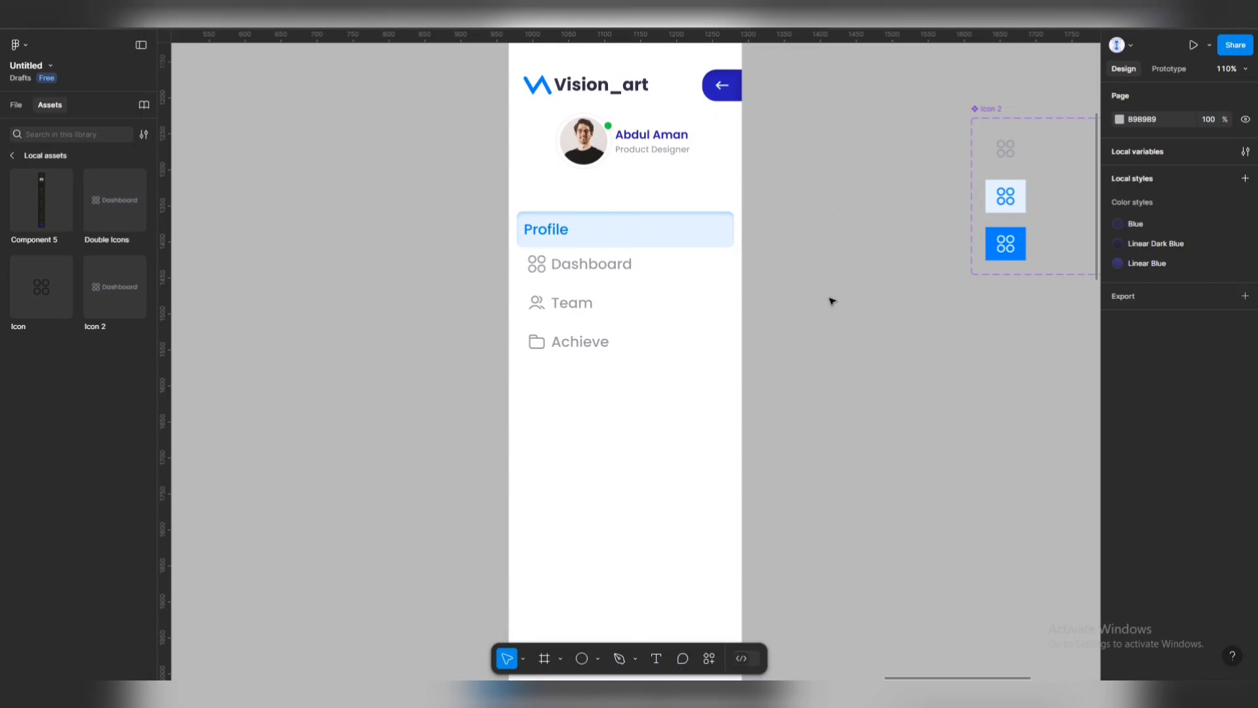
scroll(721, 302, down, 5)
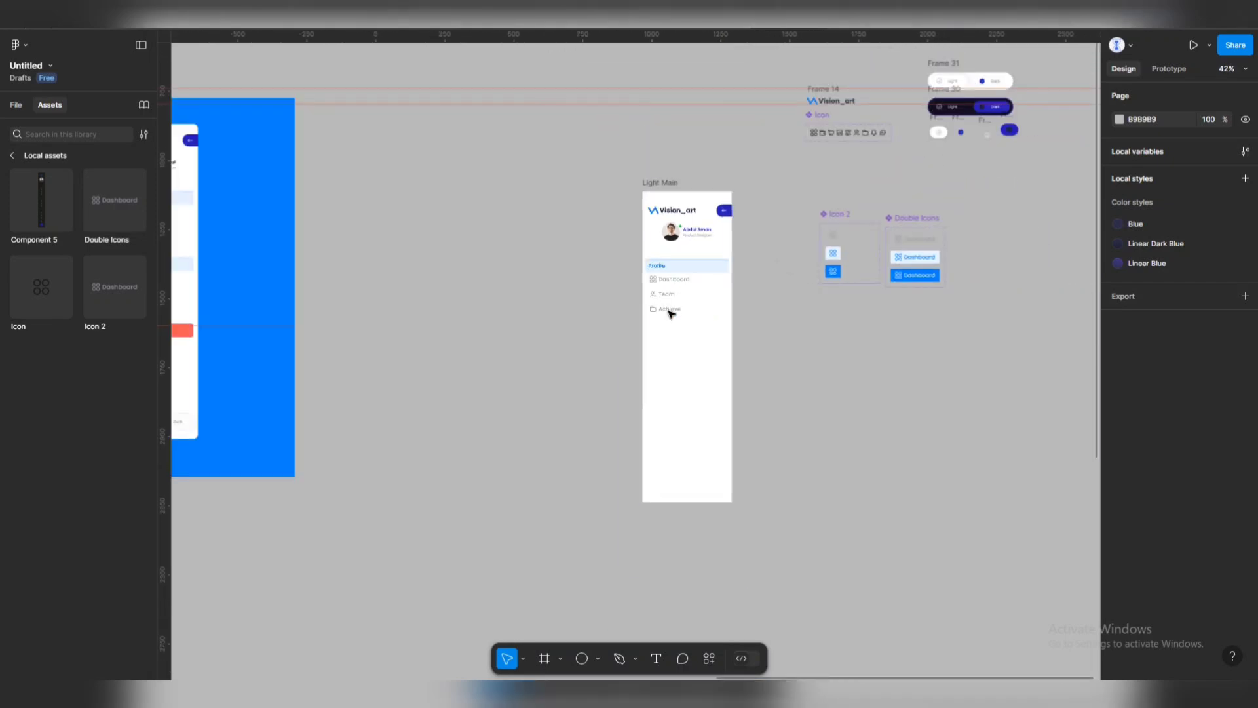
scroll(699, 281, left, 4)
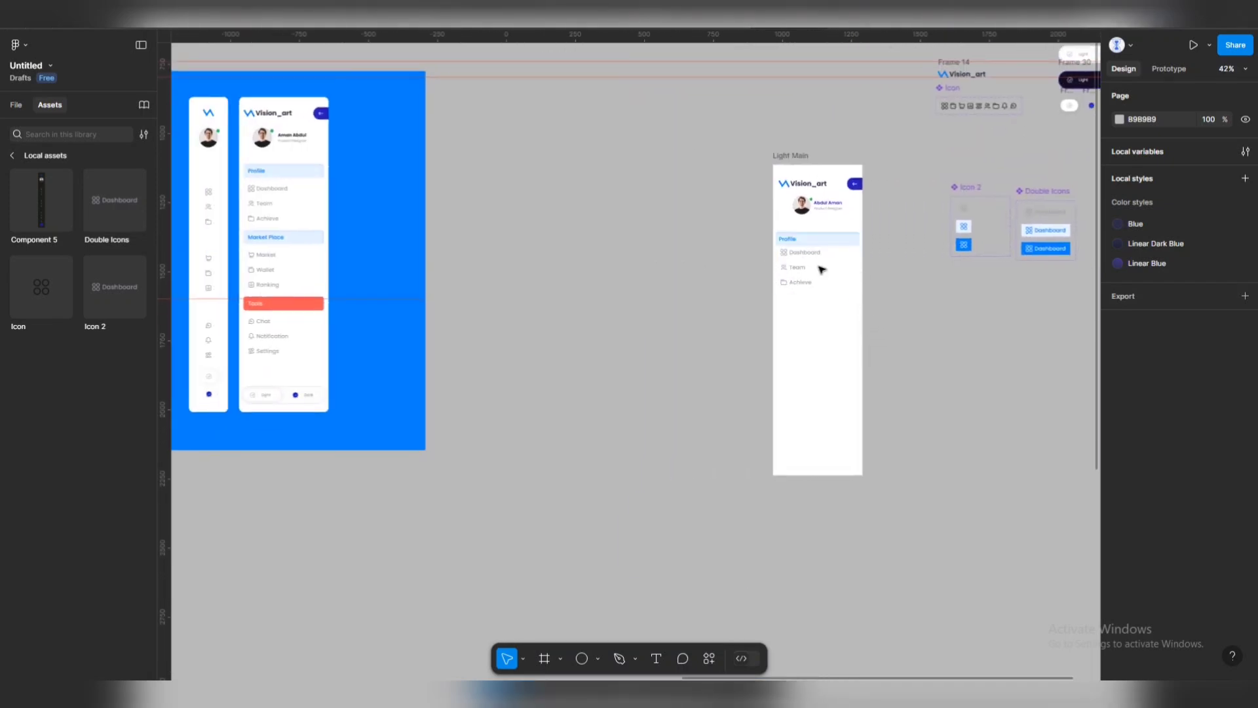
click(820, 275)
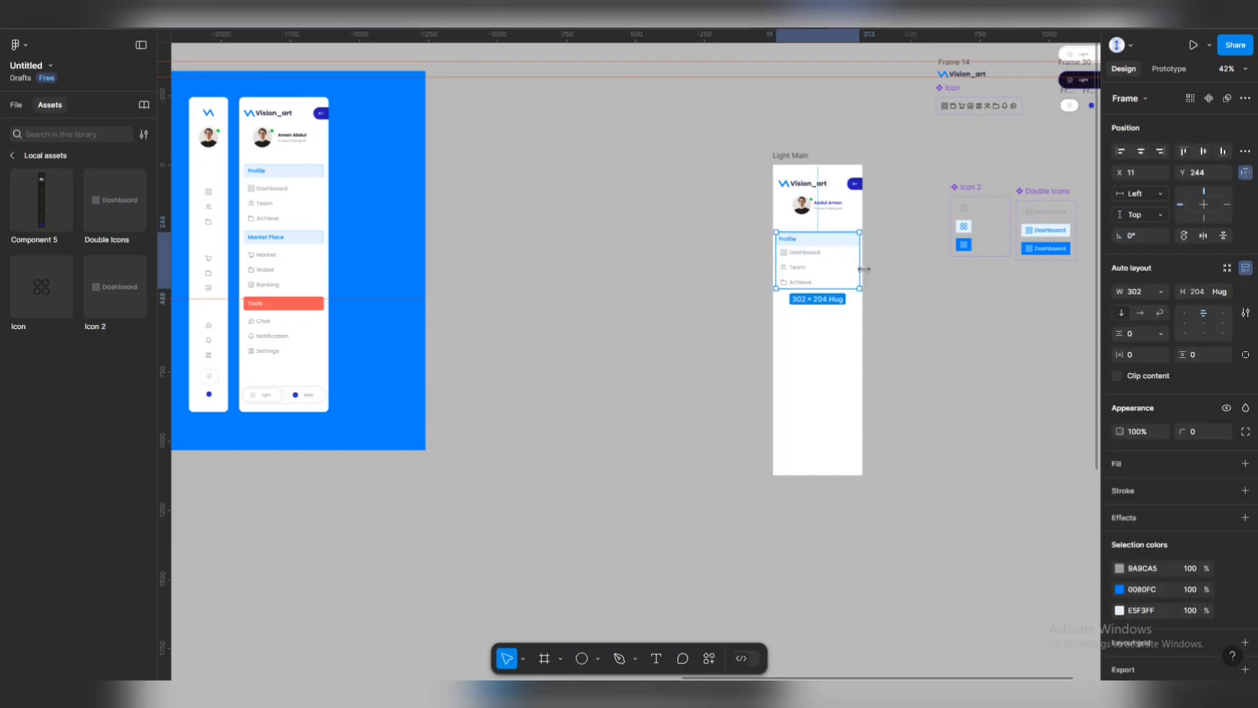
drag(860, 268, 856, 268)
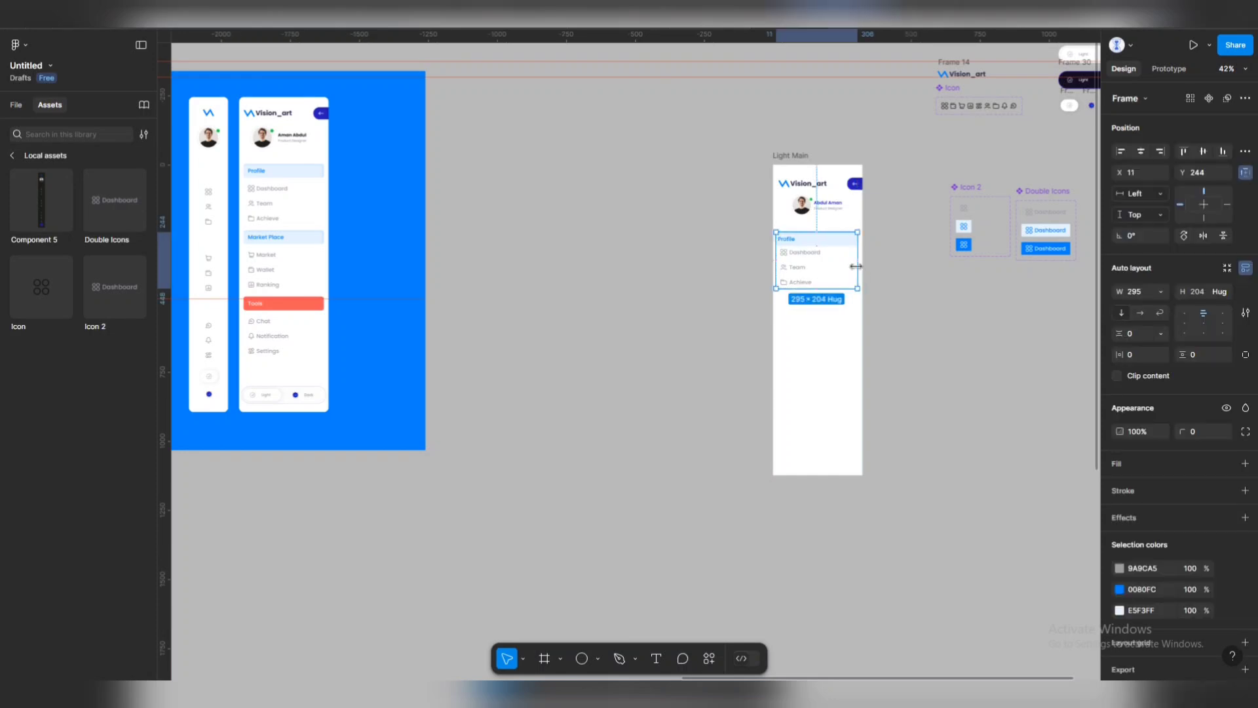
click(1160, 291)
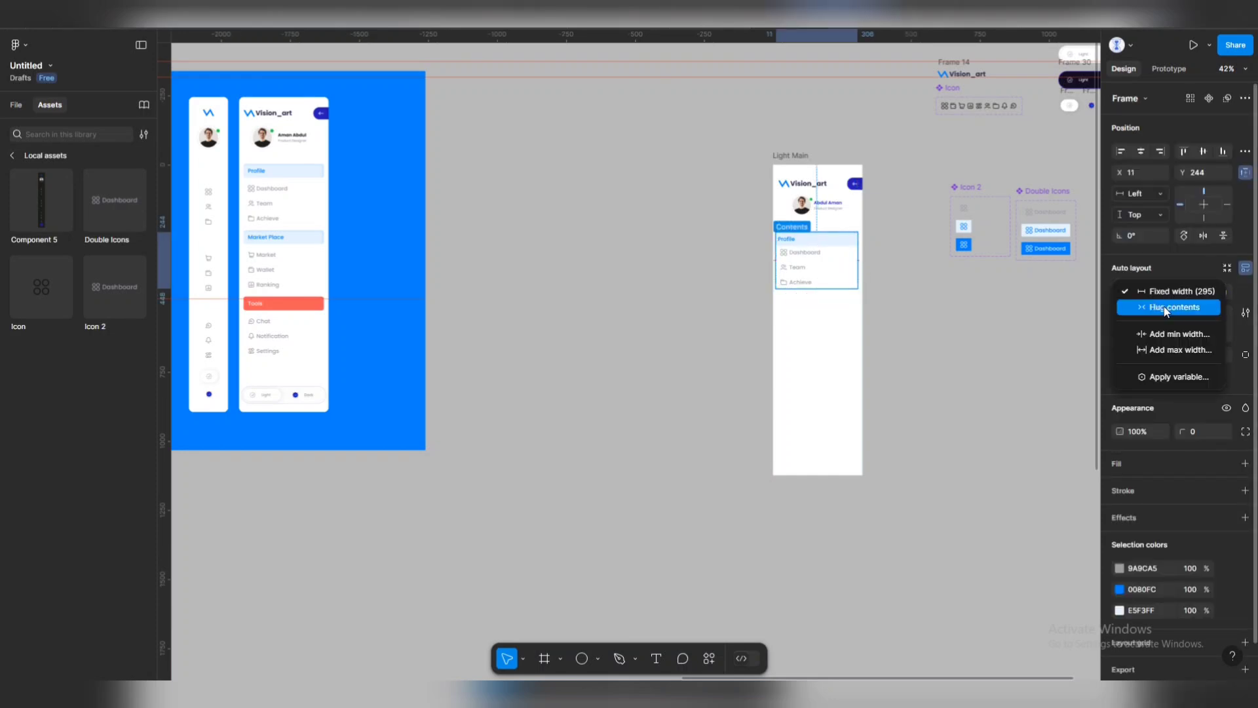
click(1164, 307)
drag(858, 256, 852, 257)
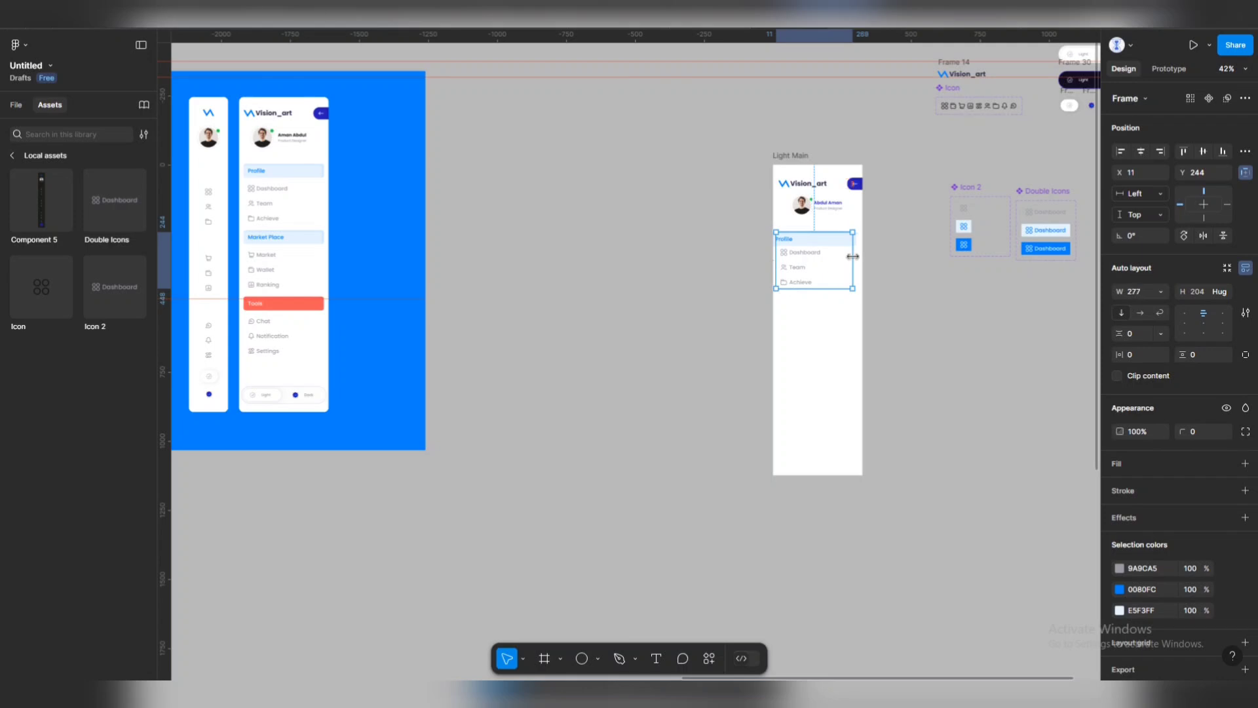
key(Escape)
scroll(851, 259, up, 5)
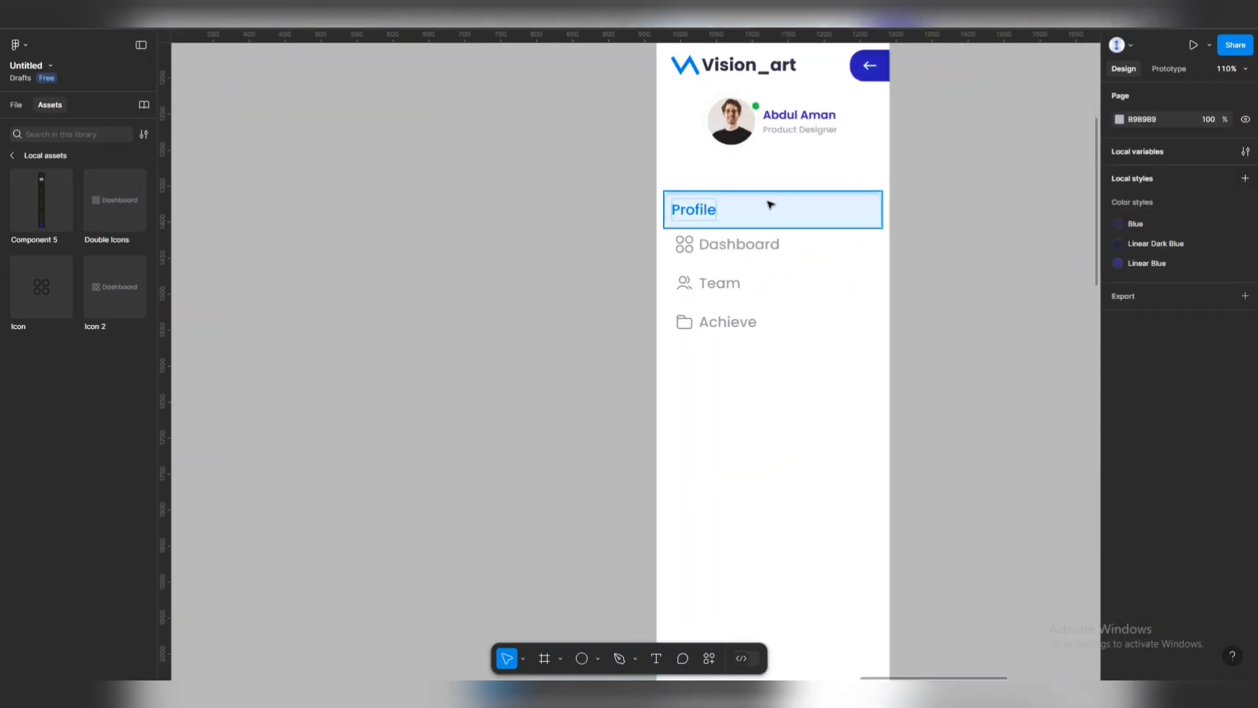
click(771, 205)
key(Escape)
scroll(901, 215, down, 5)
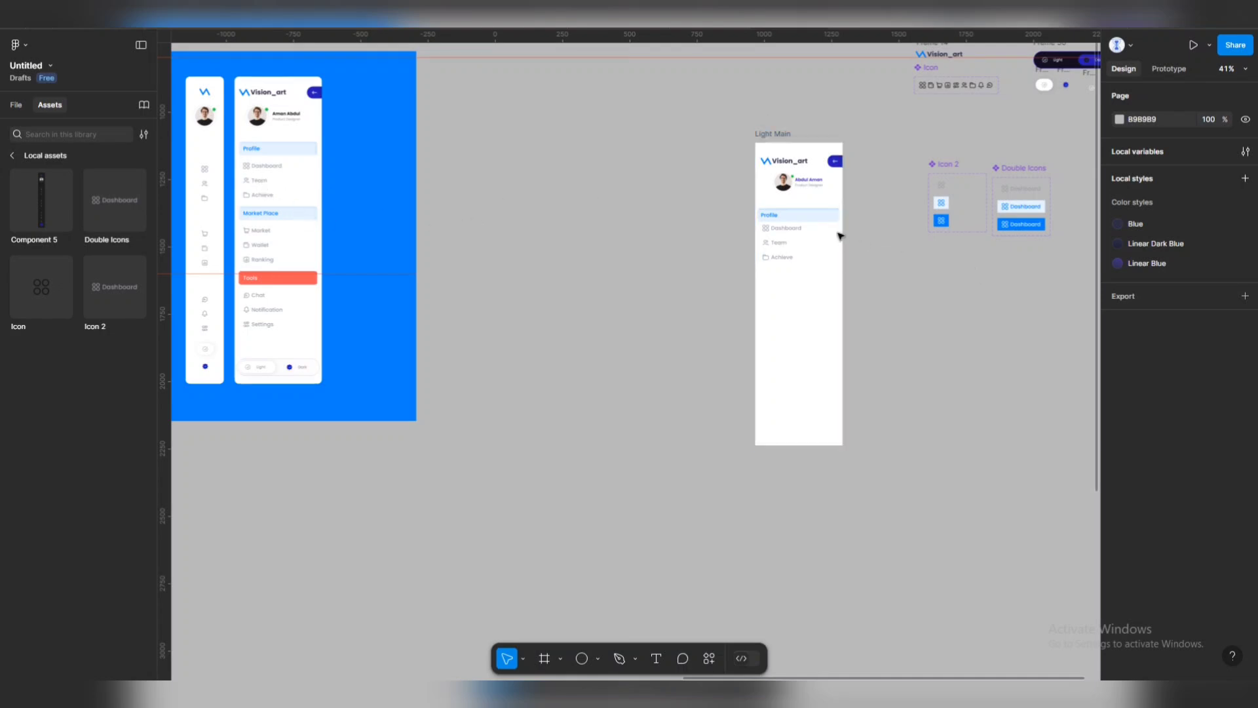
Duplicate the menu group lower down in Light Main.
drag(824, 229, 827, 303)
scroll(816, 316, up, 2)
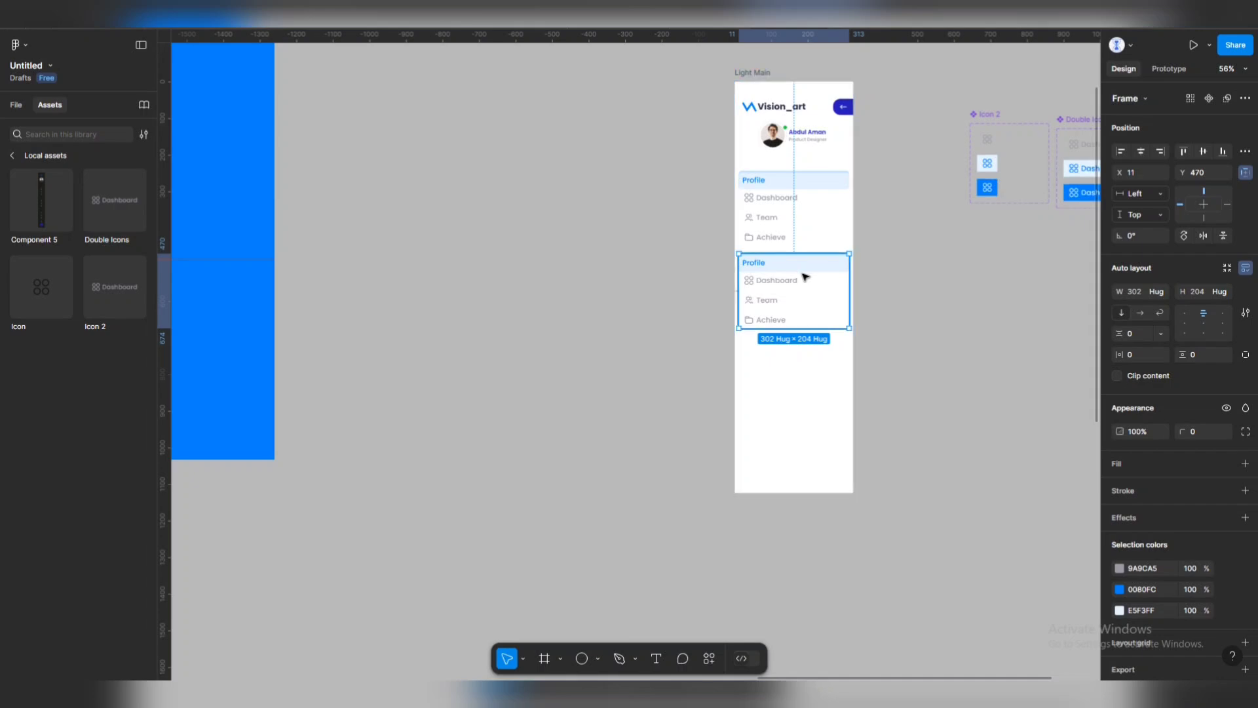
scroll(805, 273, down, 3)
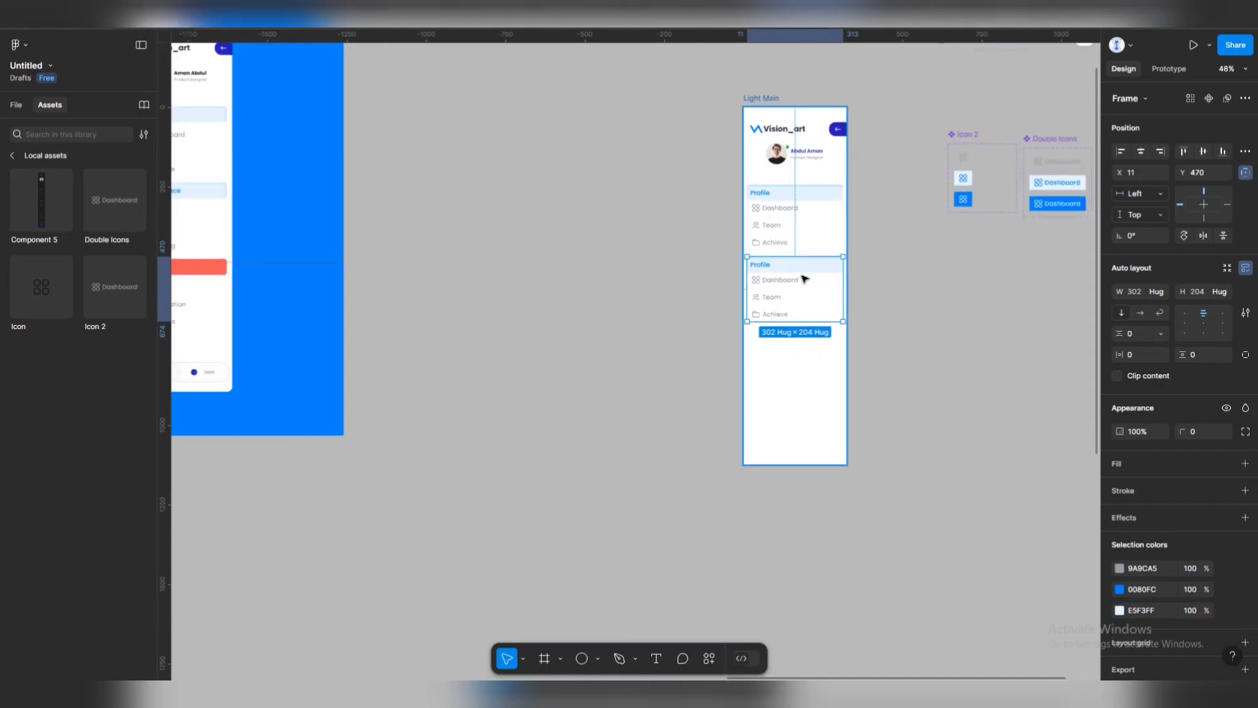
double_click(764, 267)
double_click(764, 266)
scroll(774, 209, up, 6)
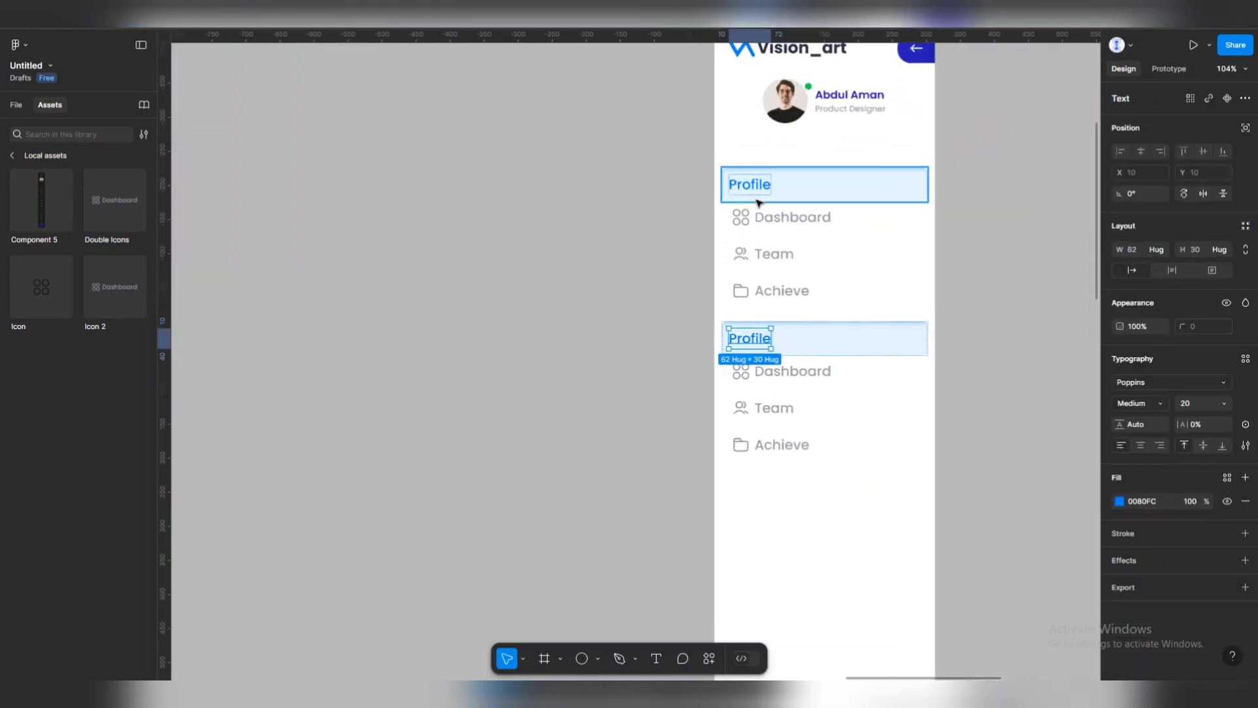
Set the upper Profile heading's horizontal padding to 16.
click(758, 190)
click(758, 190)
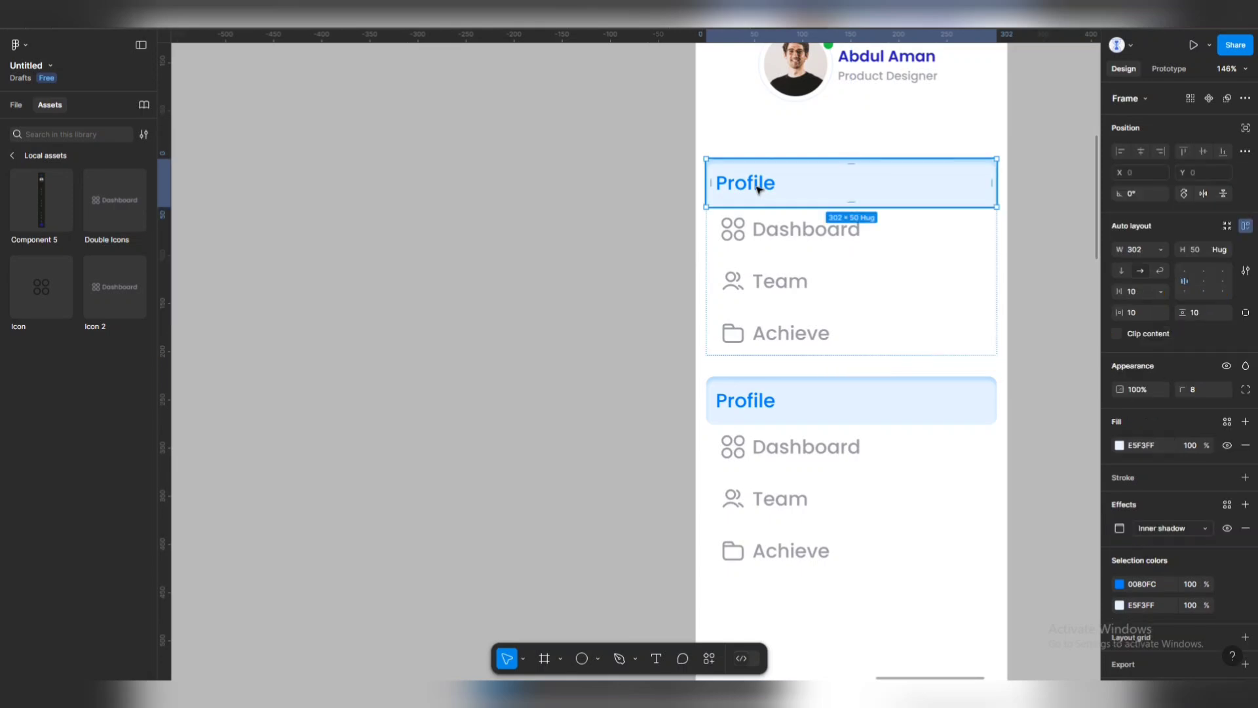
click(1138, 309)
text(146)
key(Return)
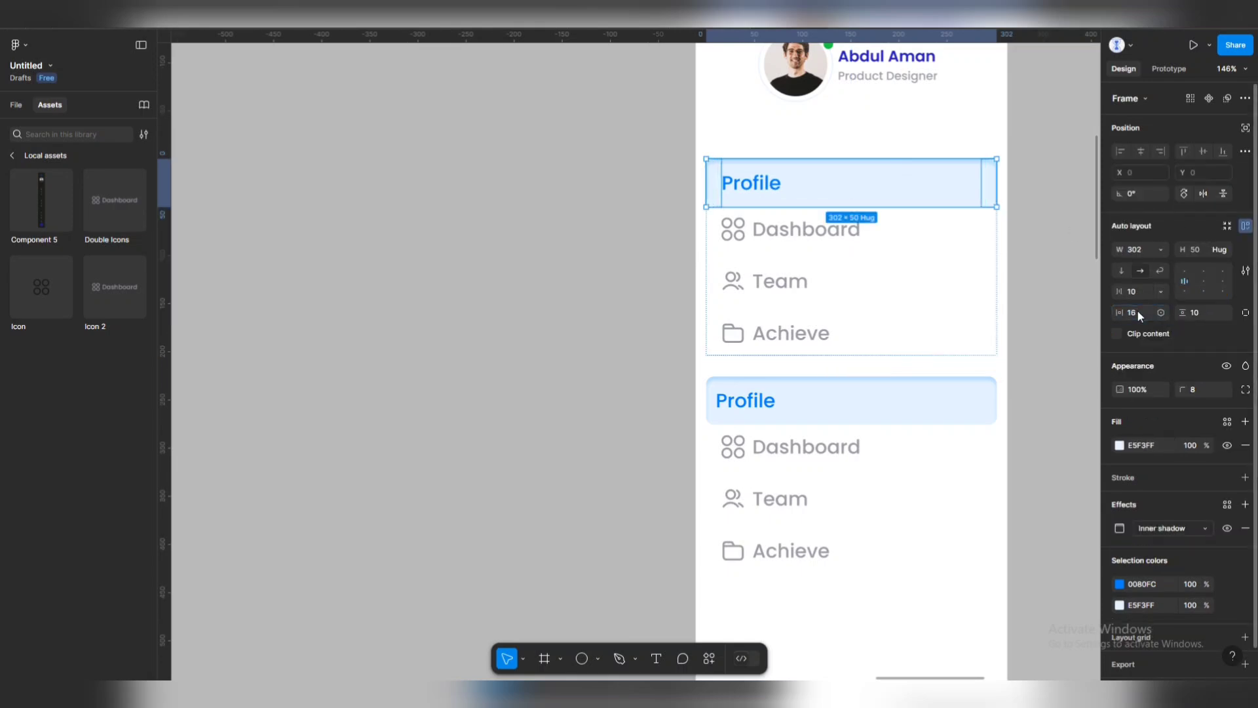
Rename the copied menu's heading to Market.
click(750, 391)
double_click(749, 396)
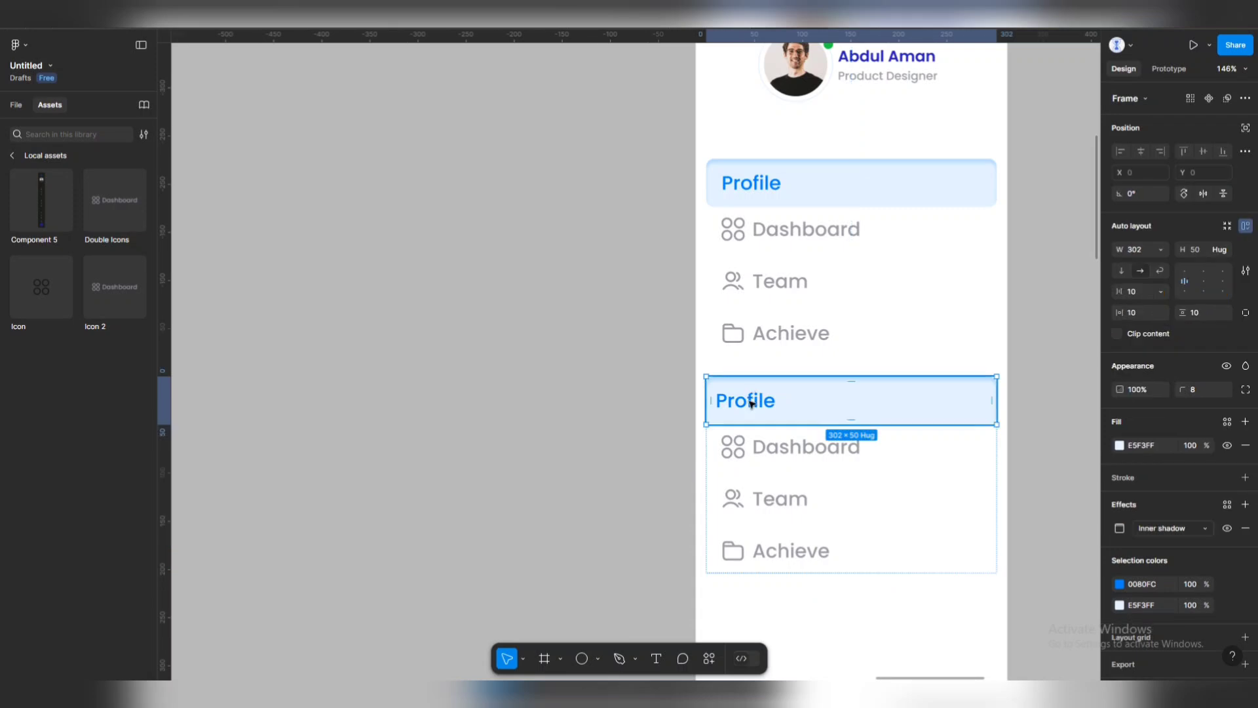
double_click(750, 401)
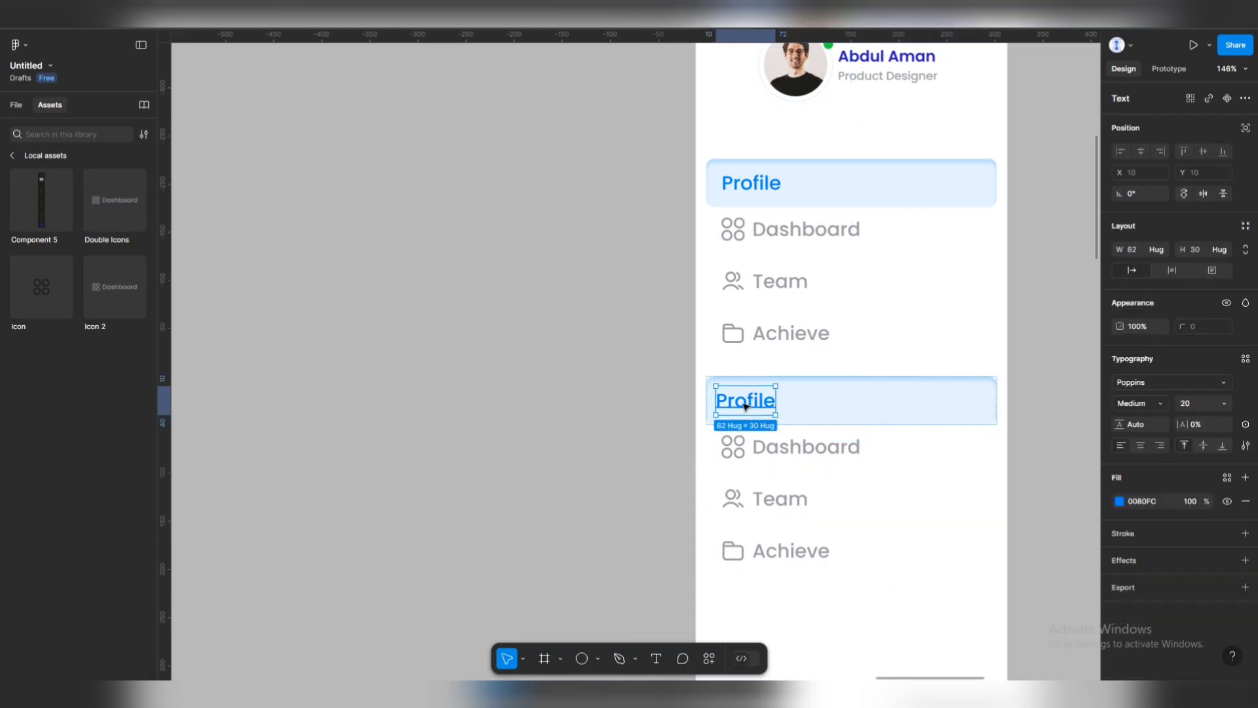
double_click(745, 403)
text(Market)
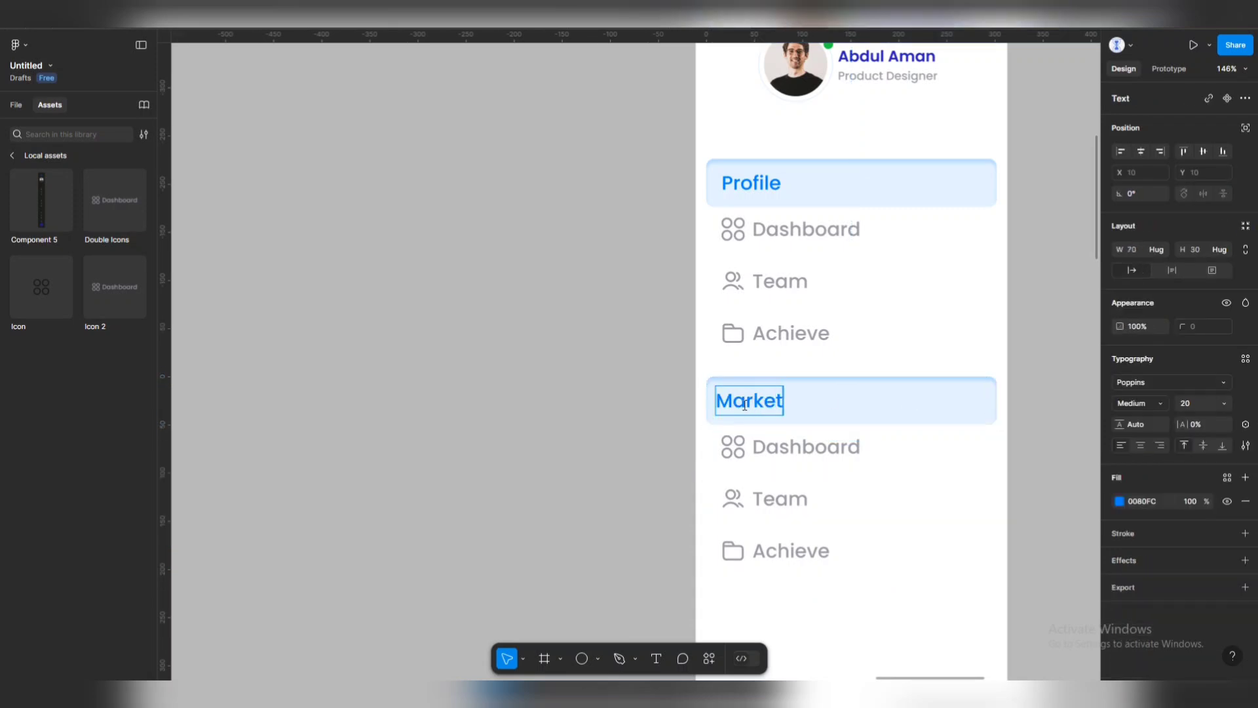
key(Escape)
key(Escape)
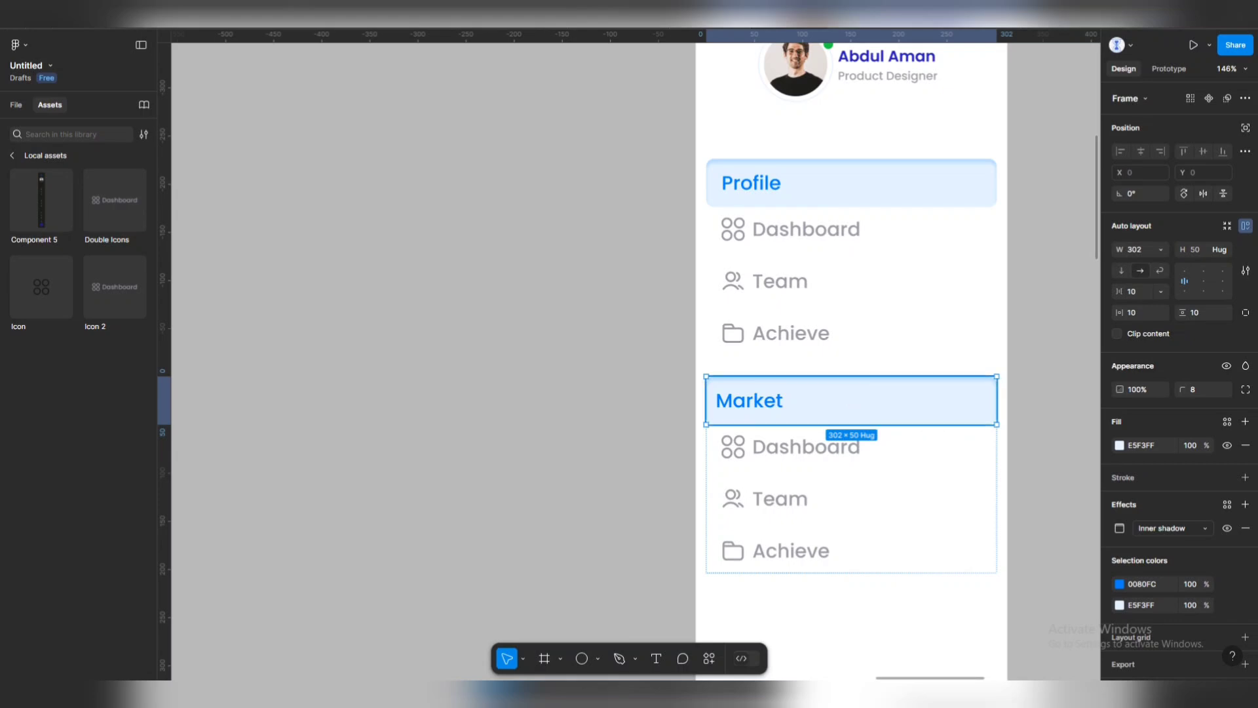
Give the headings 16 horizontal and 8 vertical padding.
click(1134, 293)
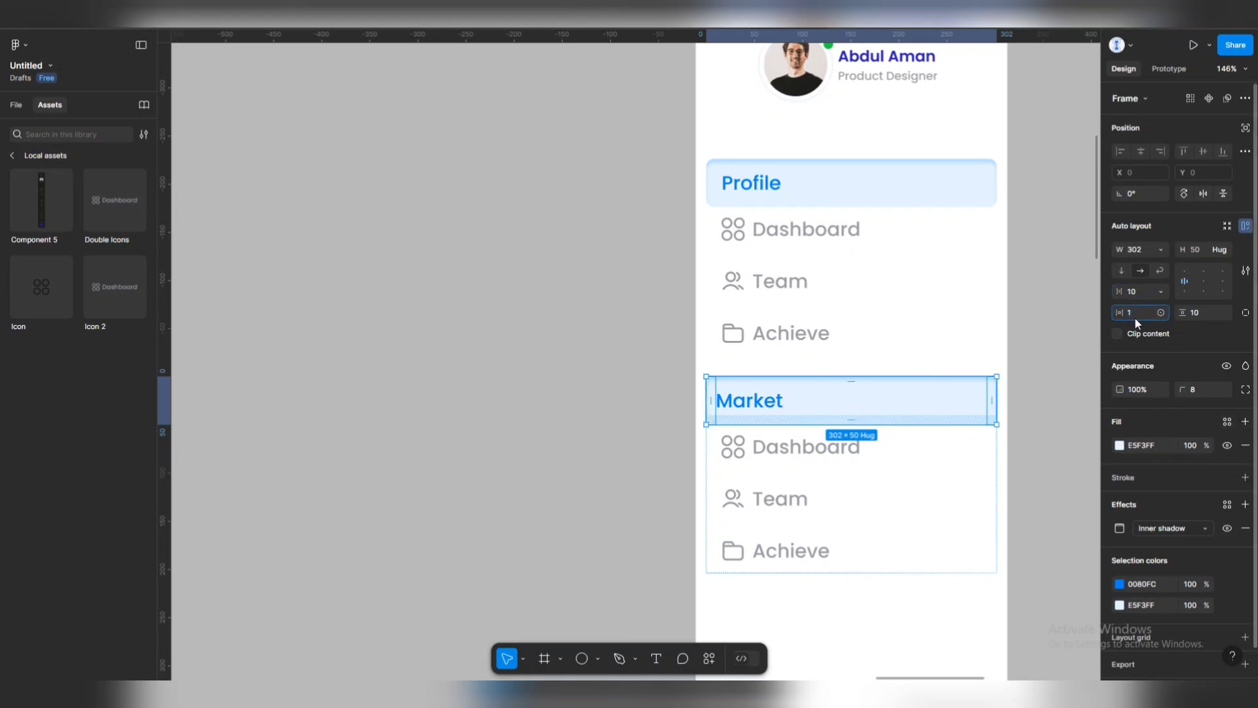
click(1134, 316)
text(16)
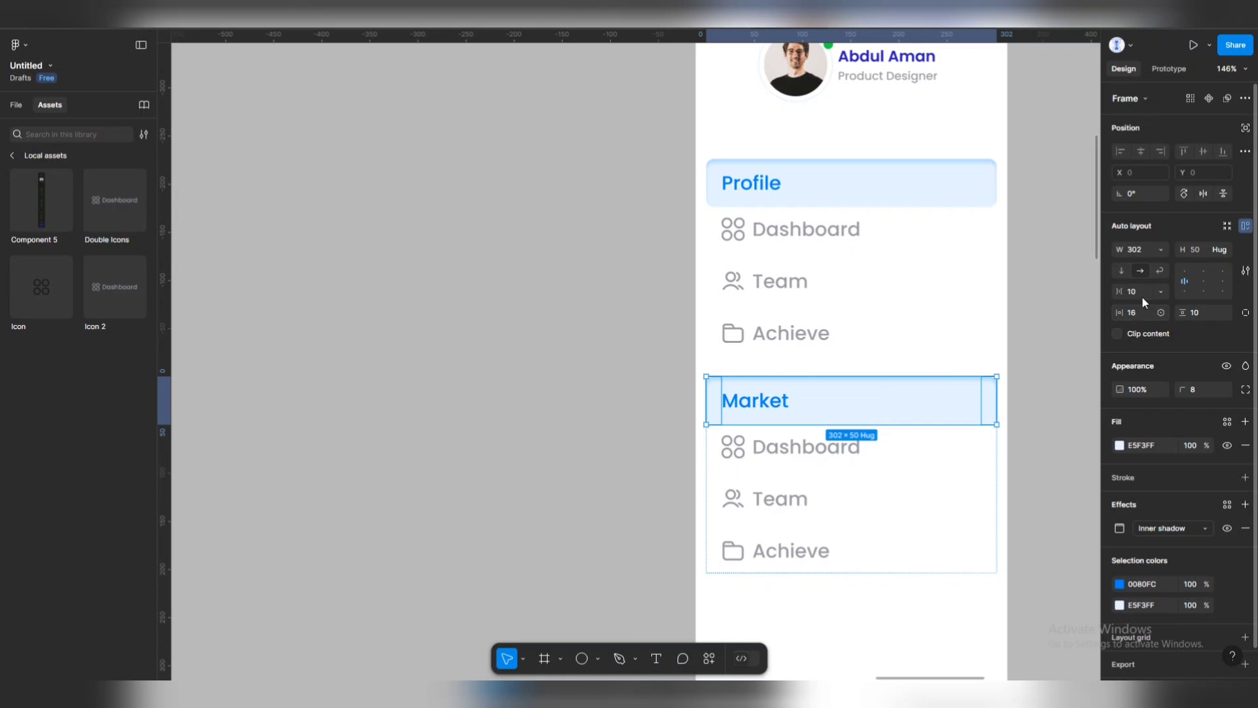
click(1200, 313)
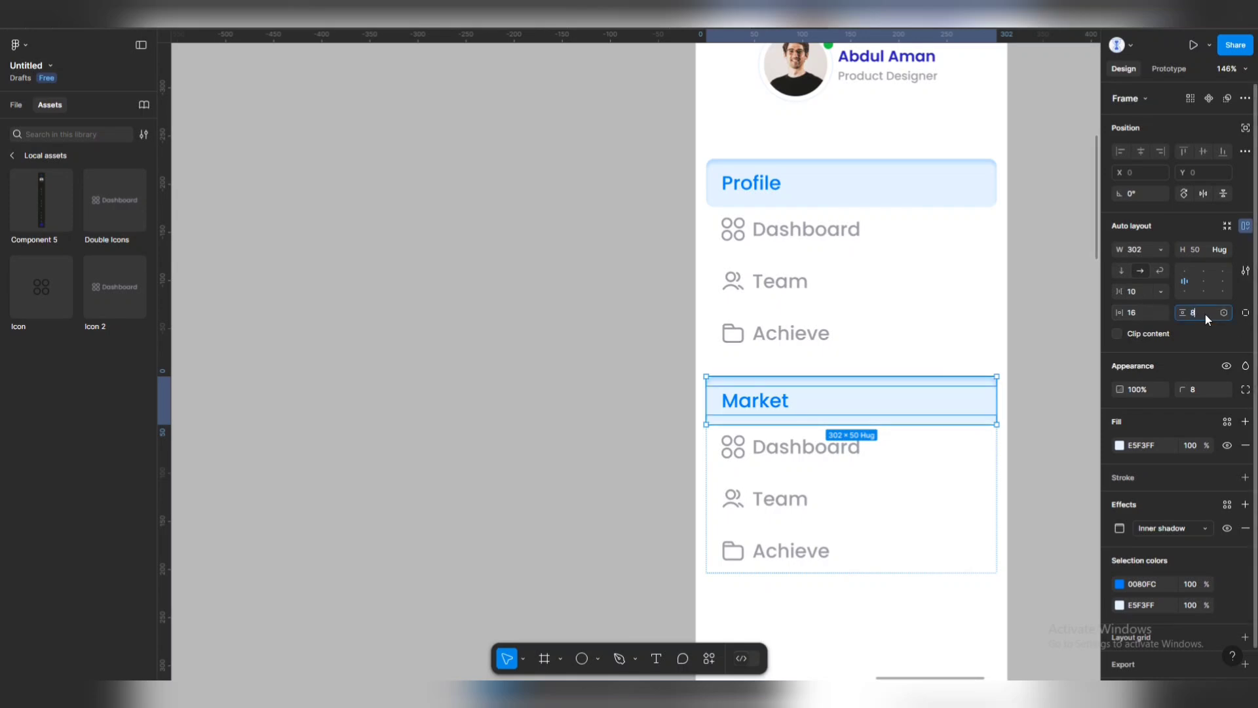
click(792, 183)
double_click(793, 183)
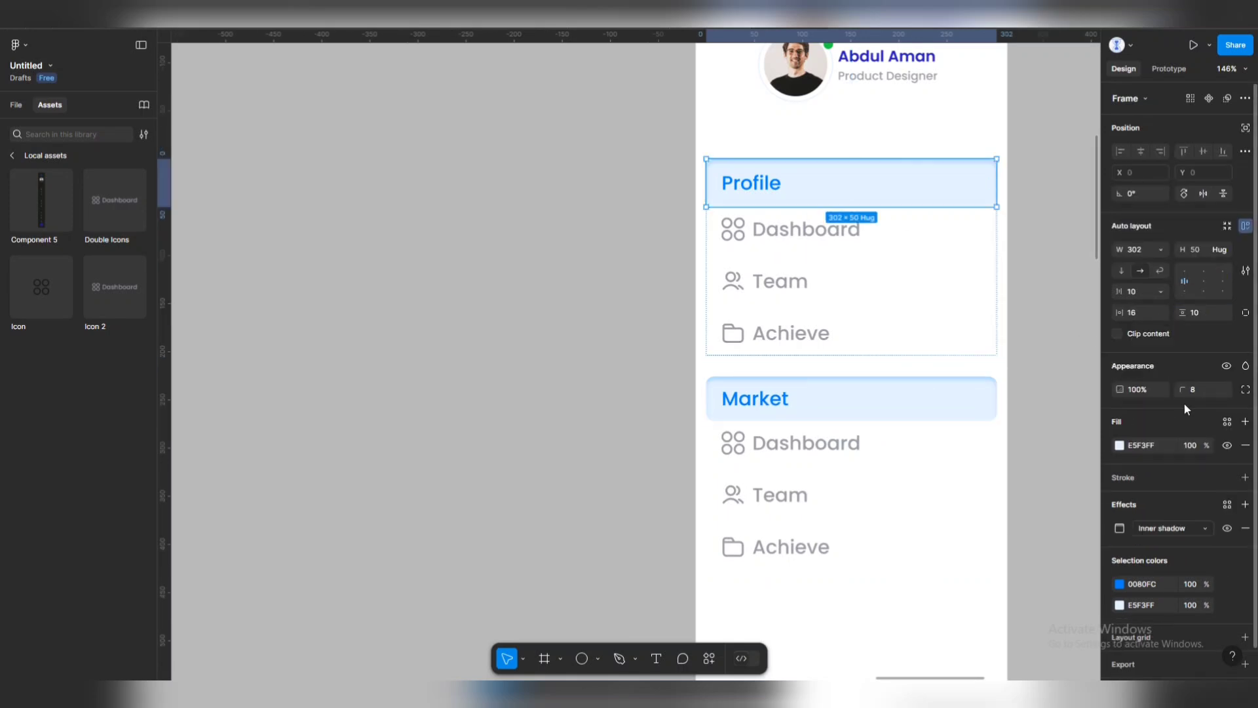
click(1210, 313)
text(8)
key(Return)
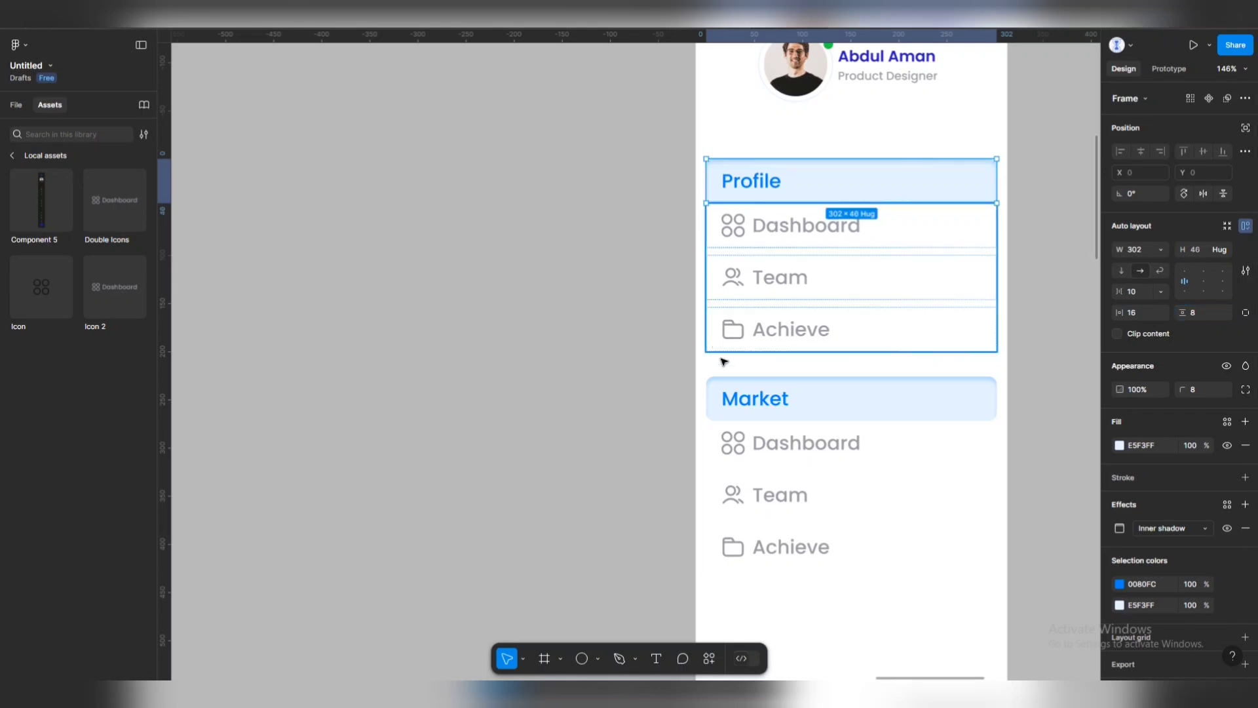
Change the lower heading text to Market Place.
double_click(747, 403)
scroll(752, 406, down, 5)
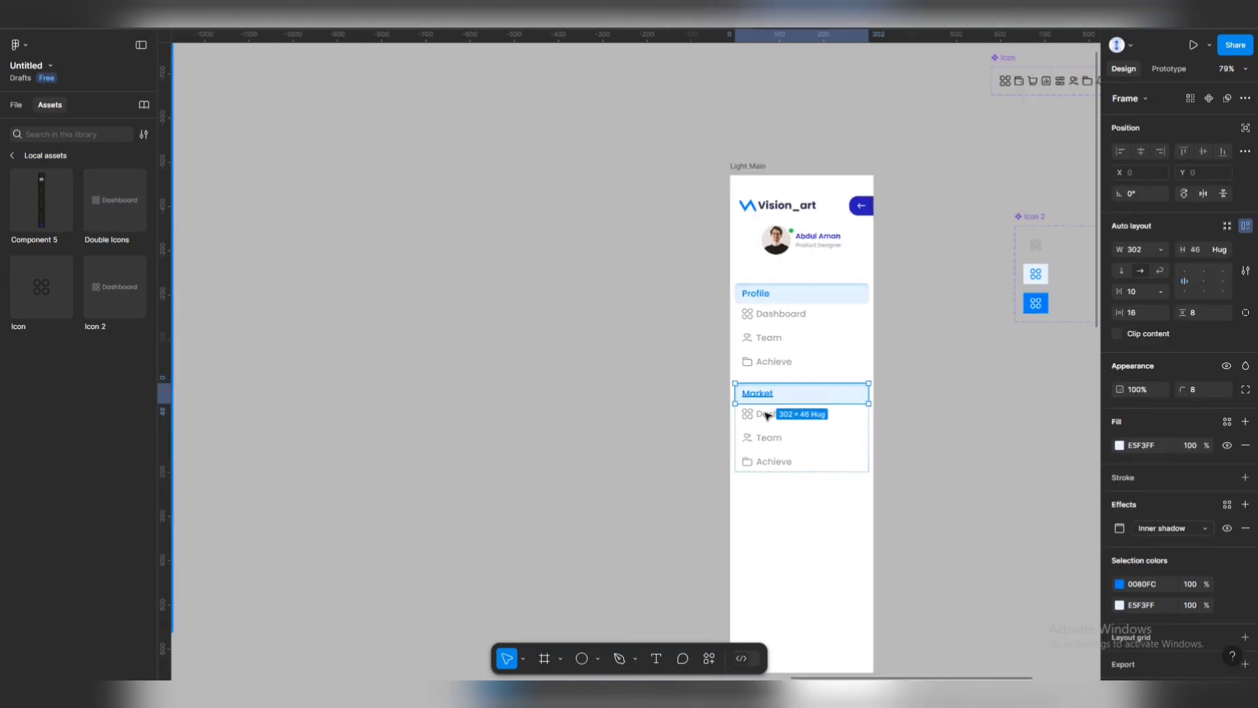
scroll(748, 367, left, 5)
scroll(745, 346, down, 3)
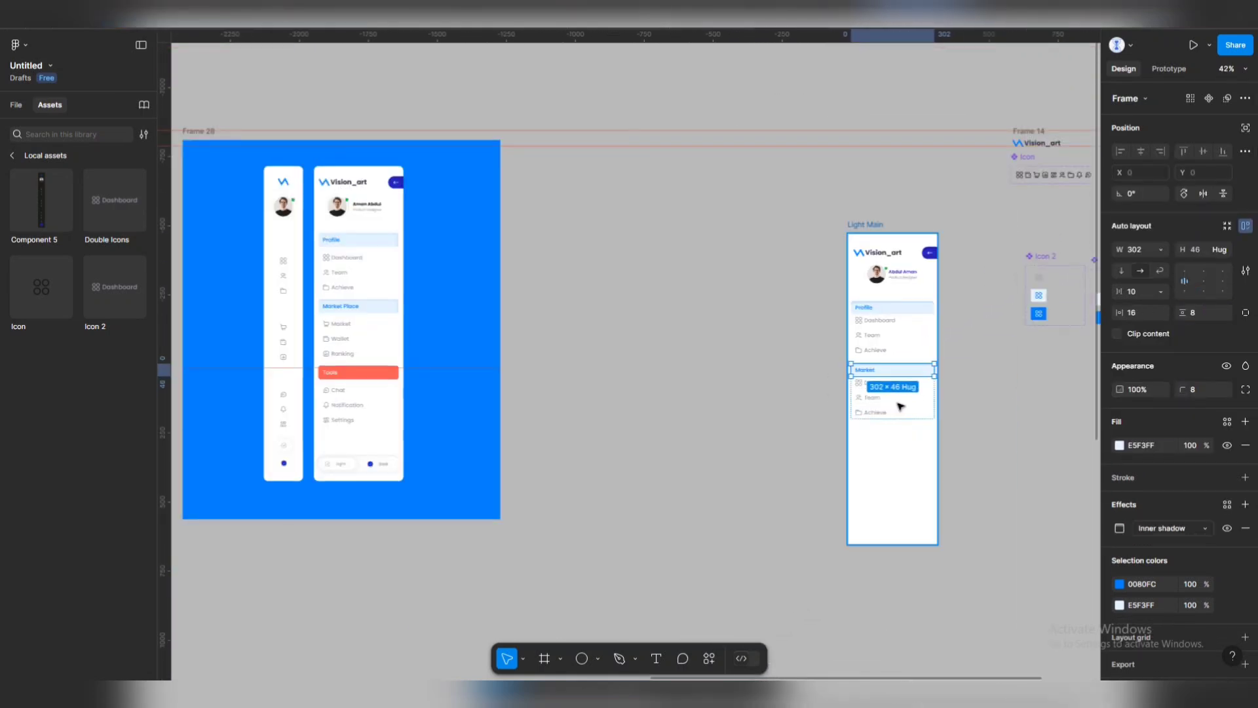
double_click(873, 372)
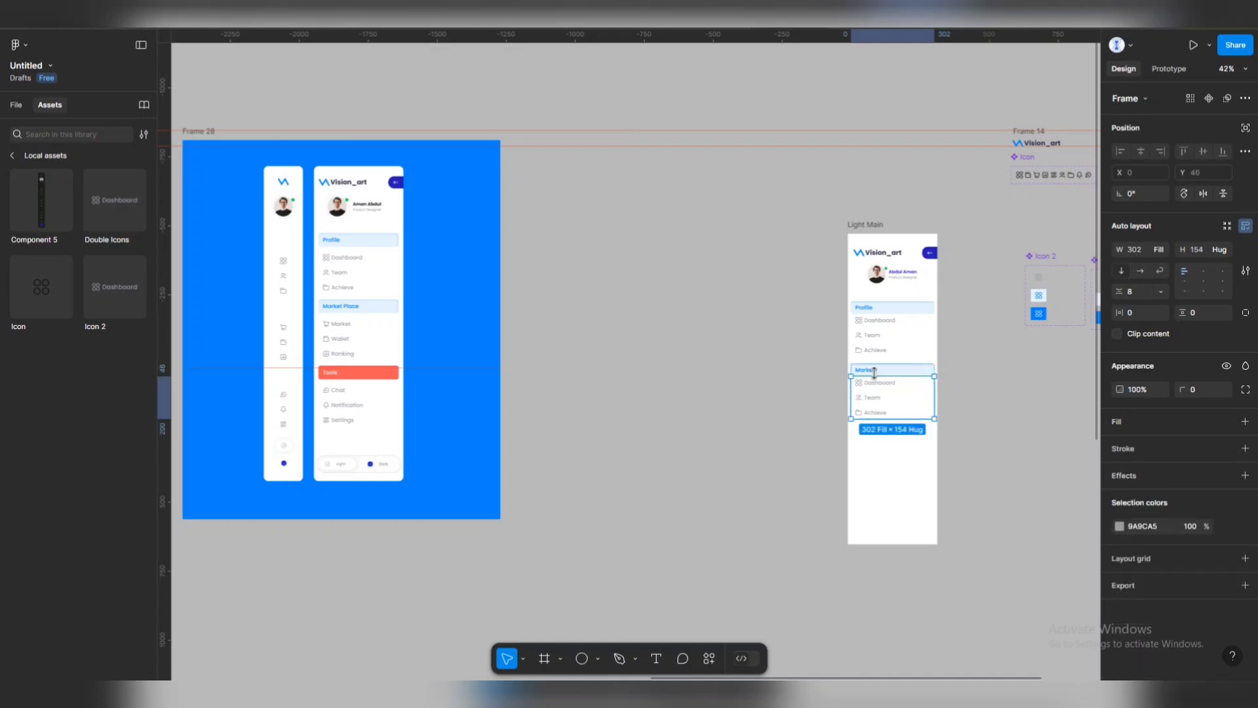
double_click(873, 371)
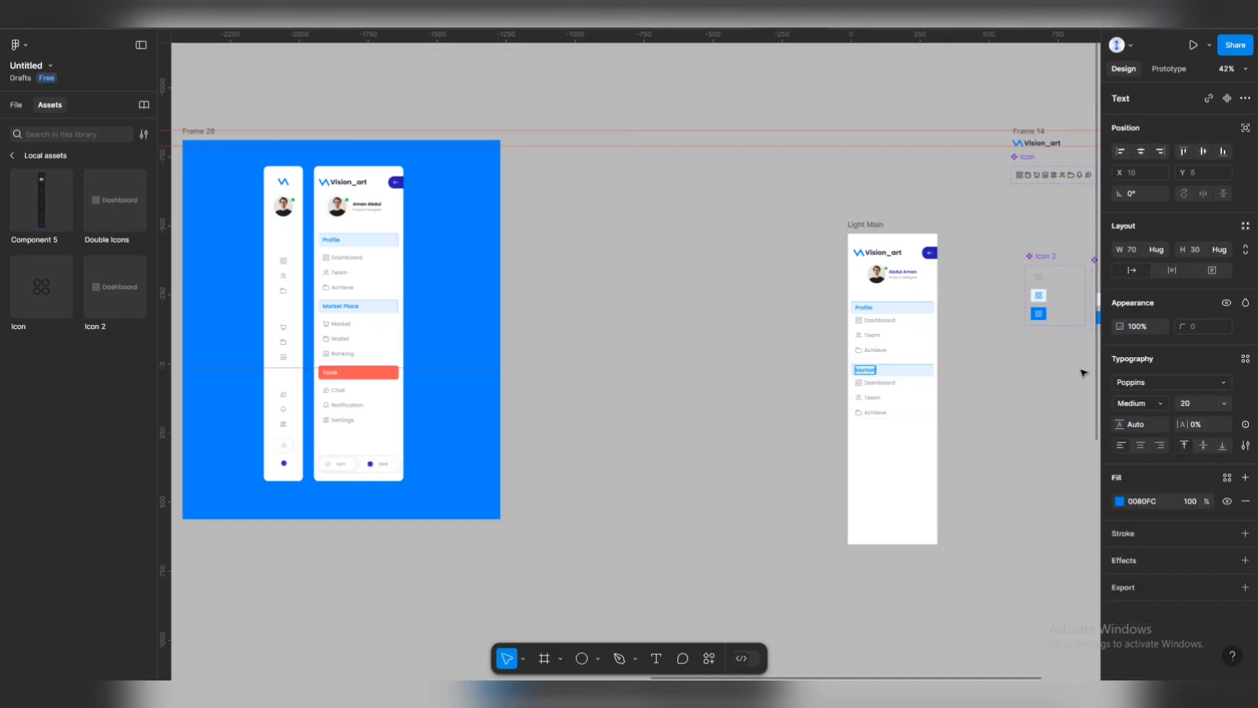
text(Market Place)
key(Escape)
Rename the copied items to Market, Wallet and Ranking.
click(980, 391)
click(891, 388)
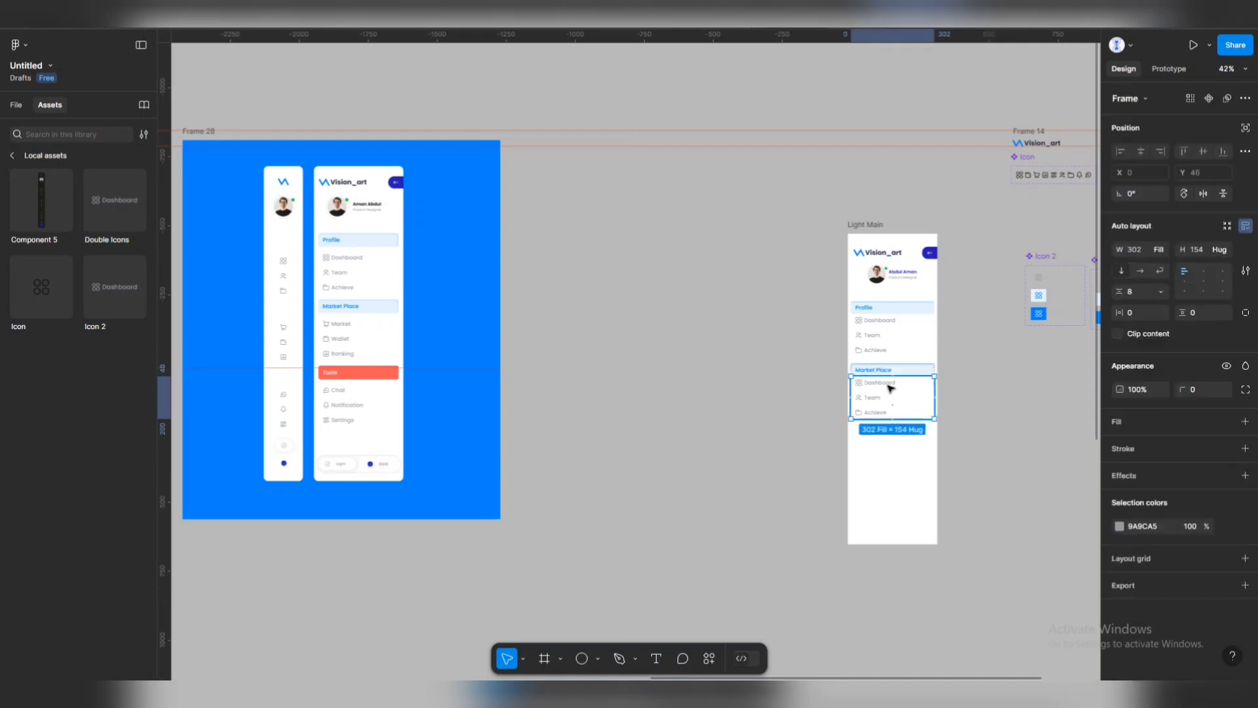
double_click(891, 388)
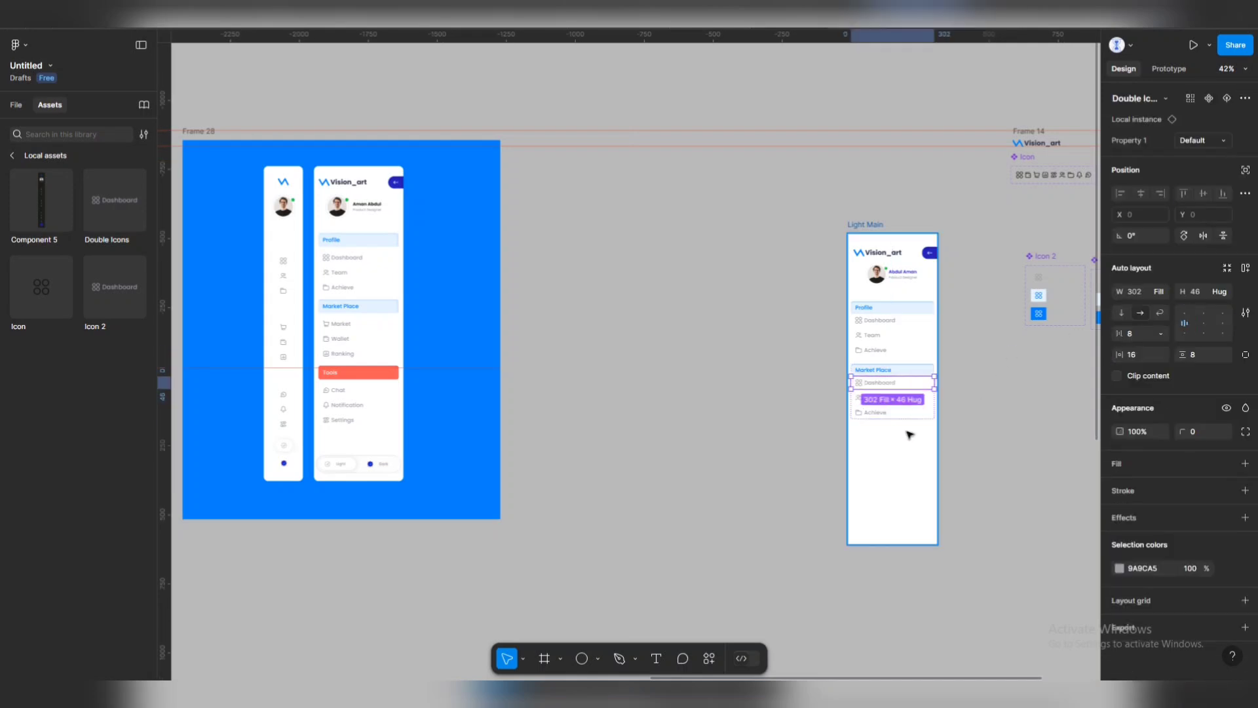
scroll(912, 434, up, 5)
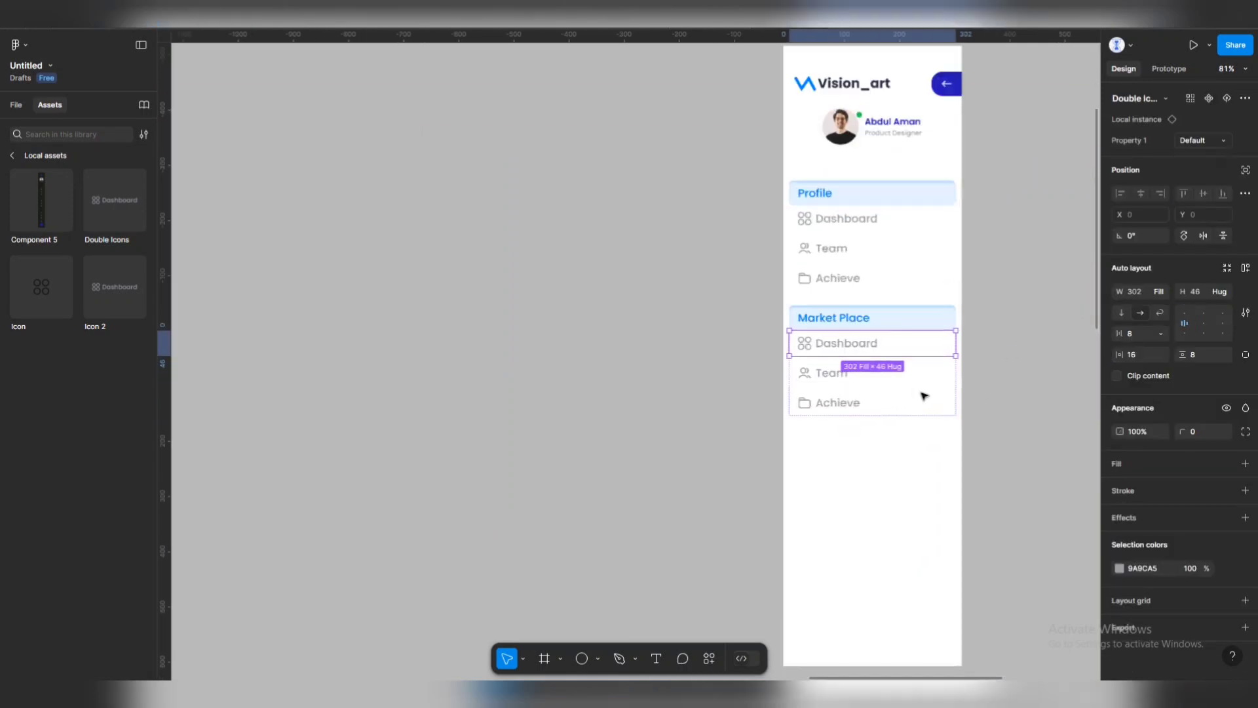
double_click(839, 327)
double_click(842, 329)
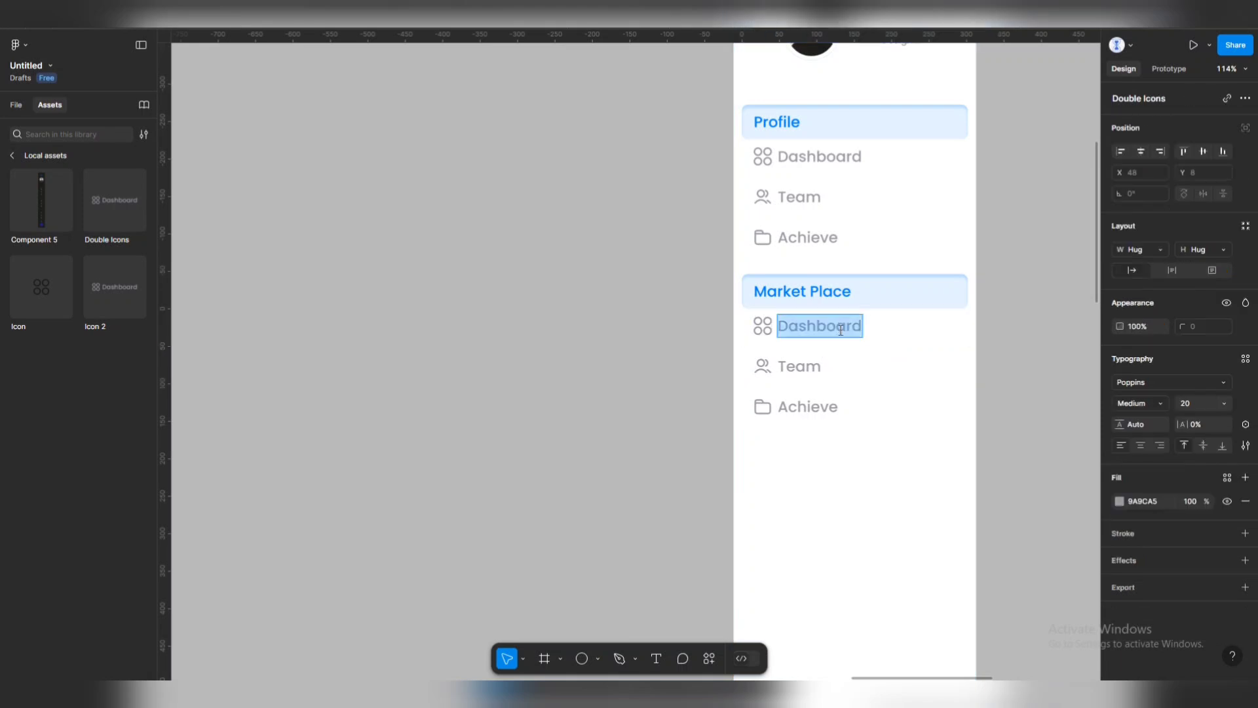
text(Market)
key(Tab)
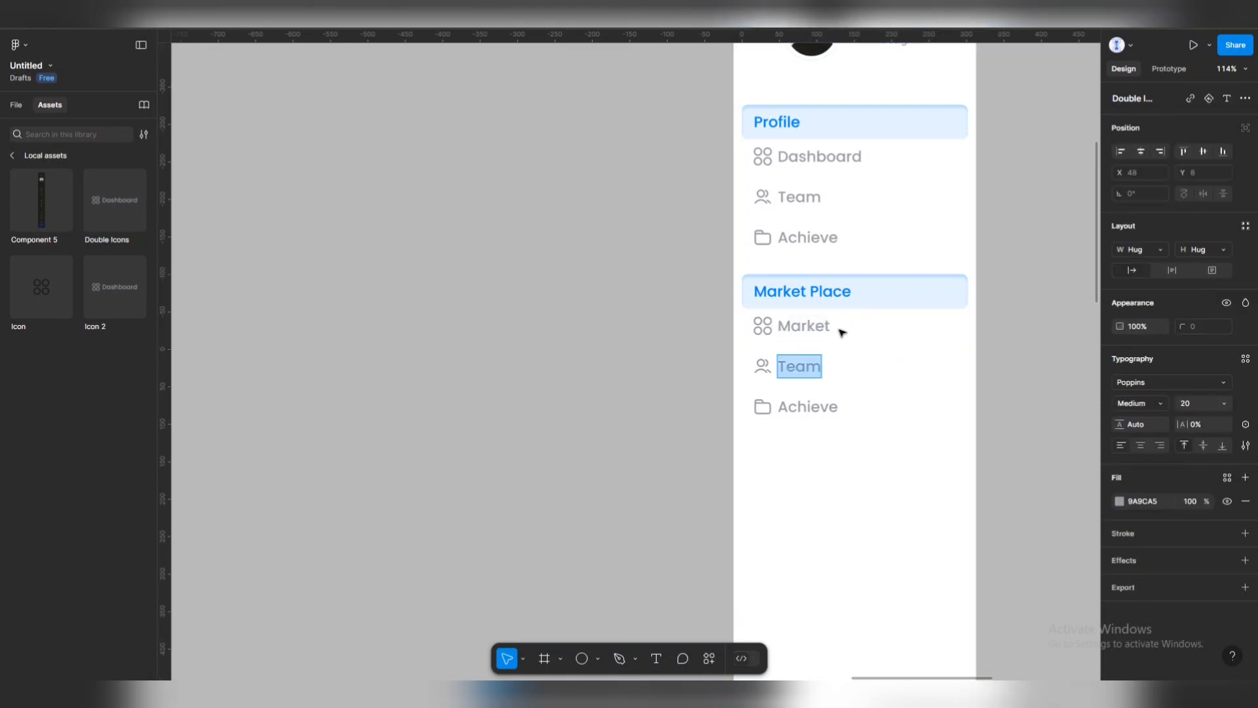
text(Wa;;)
key(BackSpace)
key(BackSpace)
text(ller)
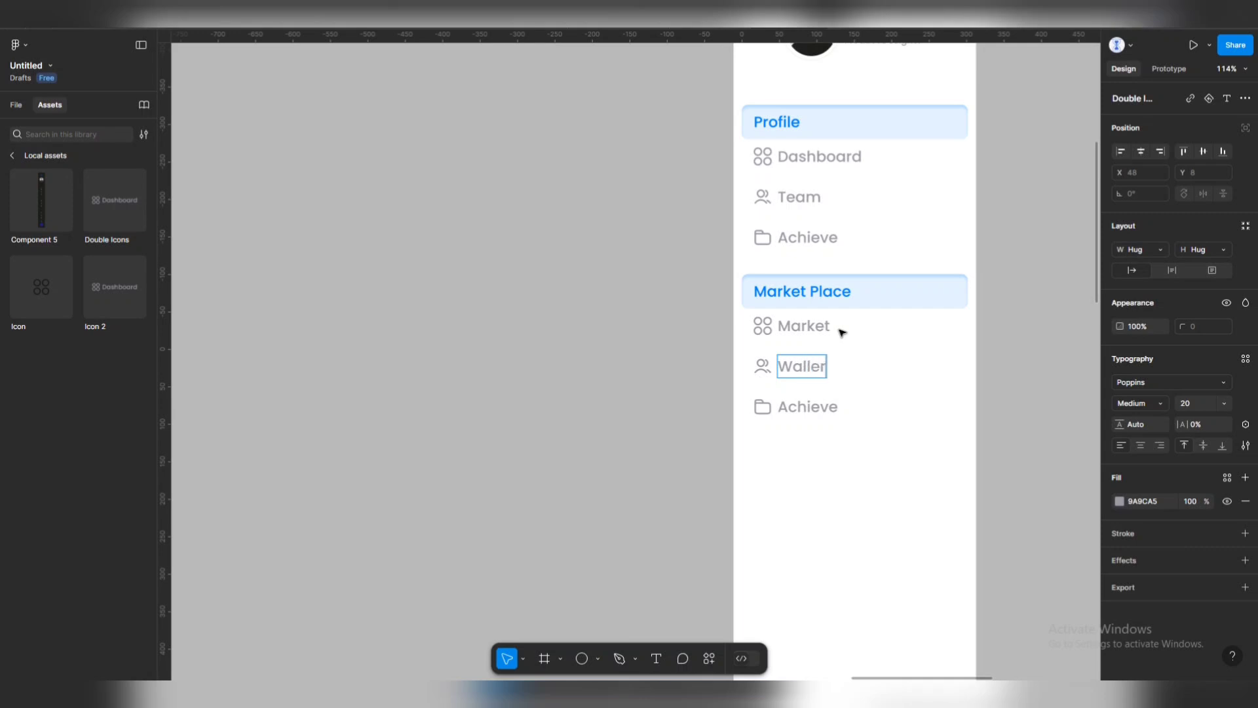
key(Tab)
text(Ra)
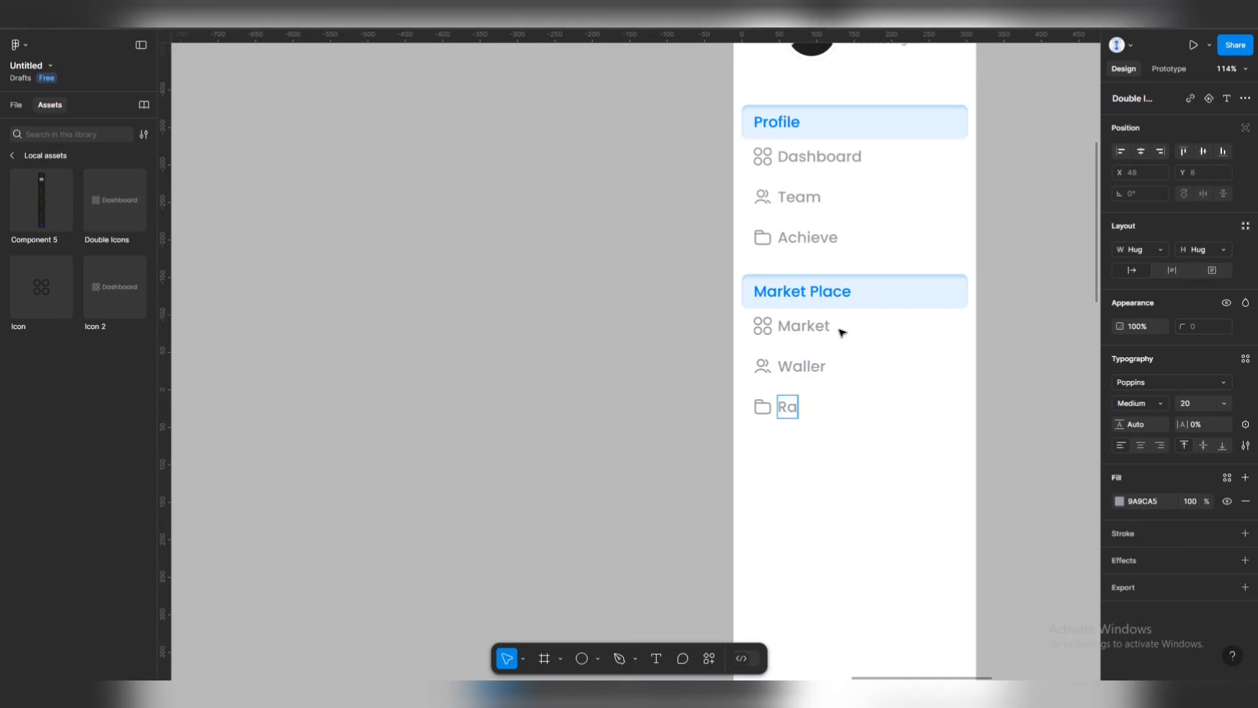
text(nking)
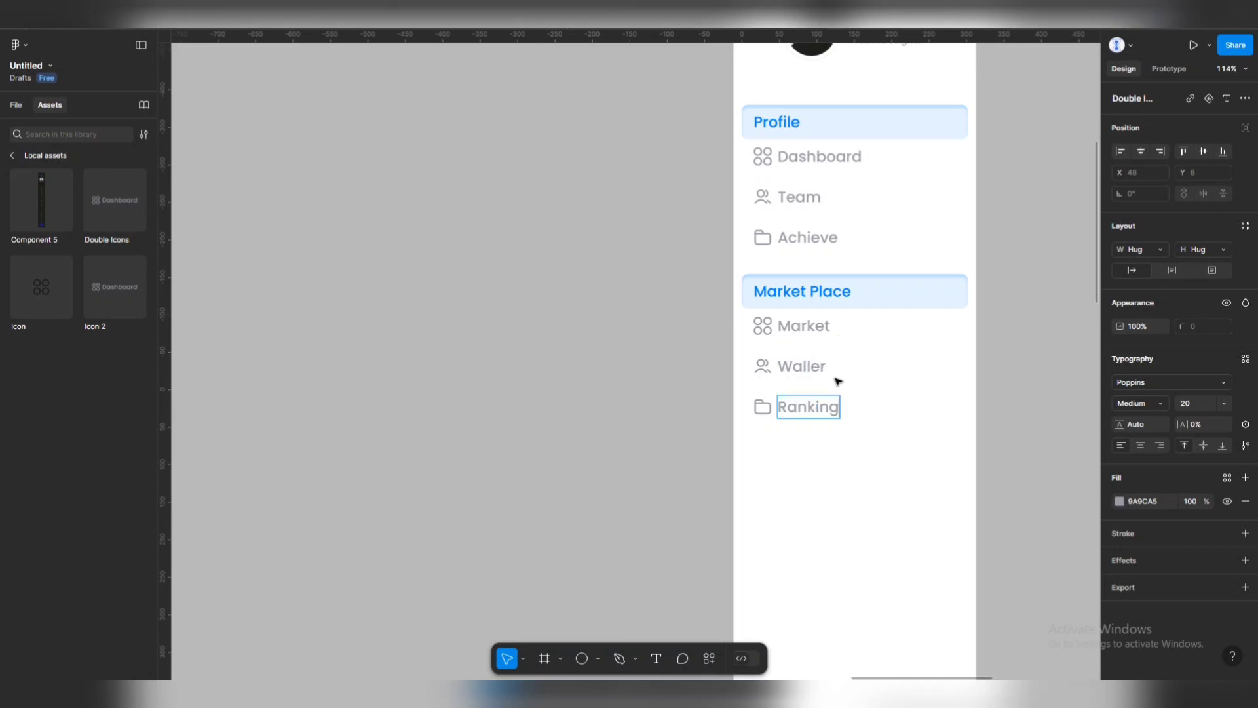
Correct the misspelled 'Waller' label to 'Wallet'.
click(818, 371)
double_click(818, 372)
click(826, 369)
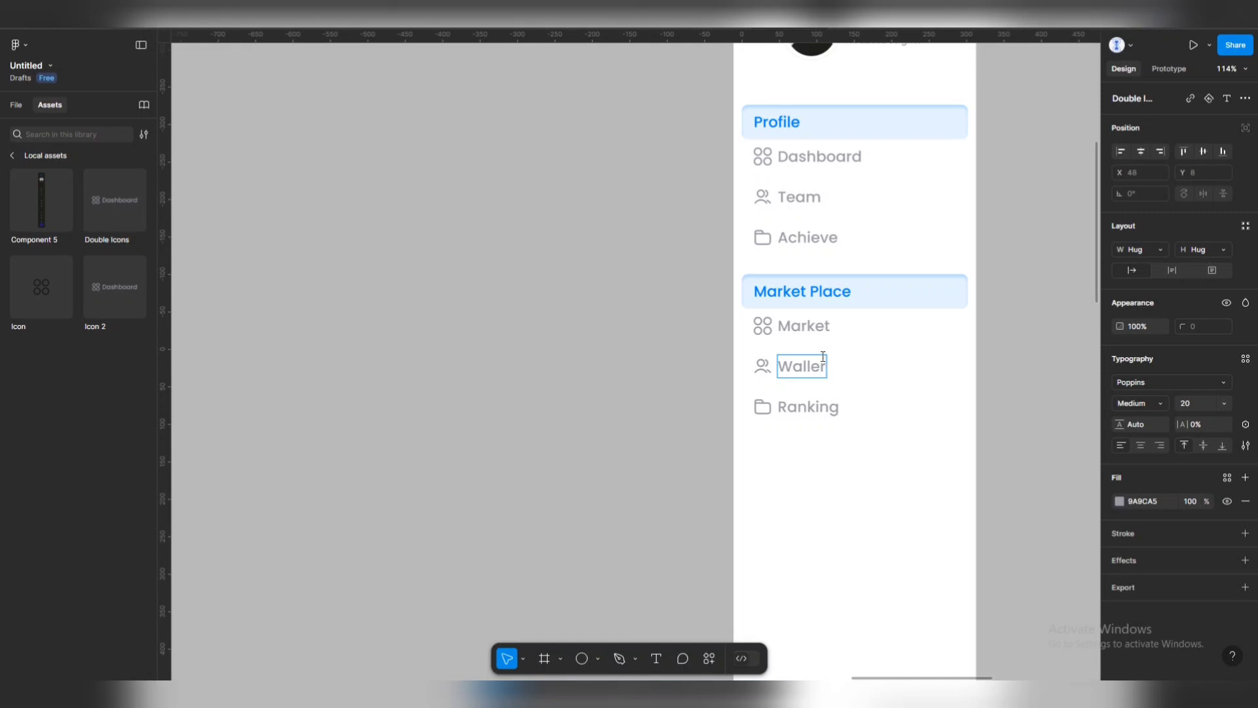
key(BackSpace)
text(t)
key(Escape)
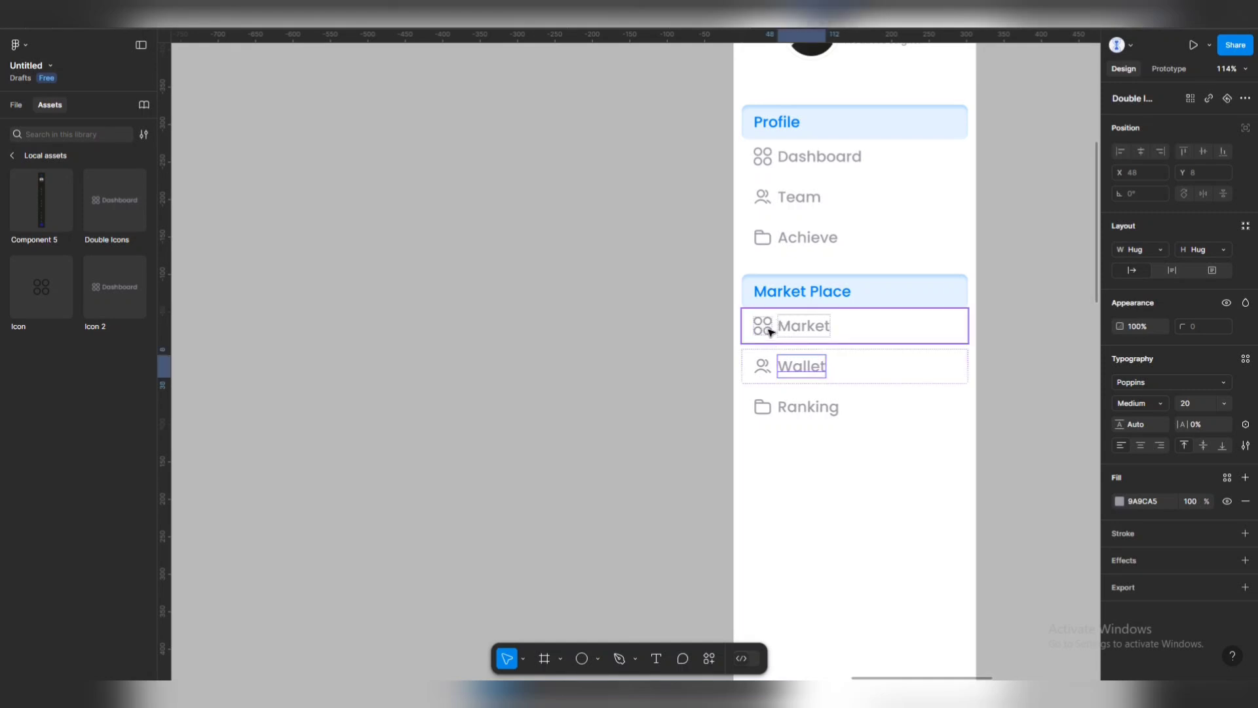
Switch the Market, Wallet and Ranking row icons to their matching Property 1 variants.
click(770, 332)
click(1225, 141)
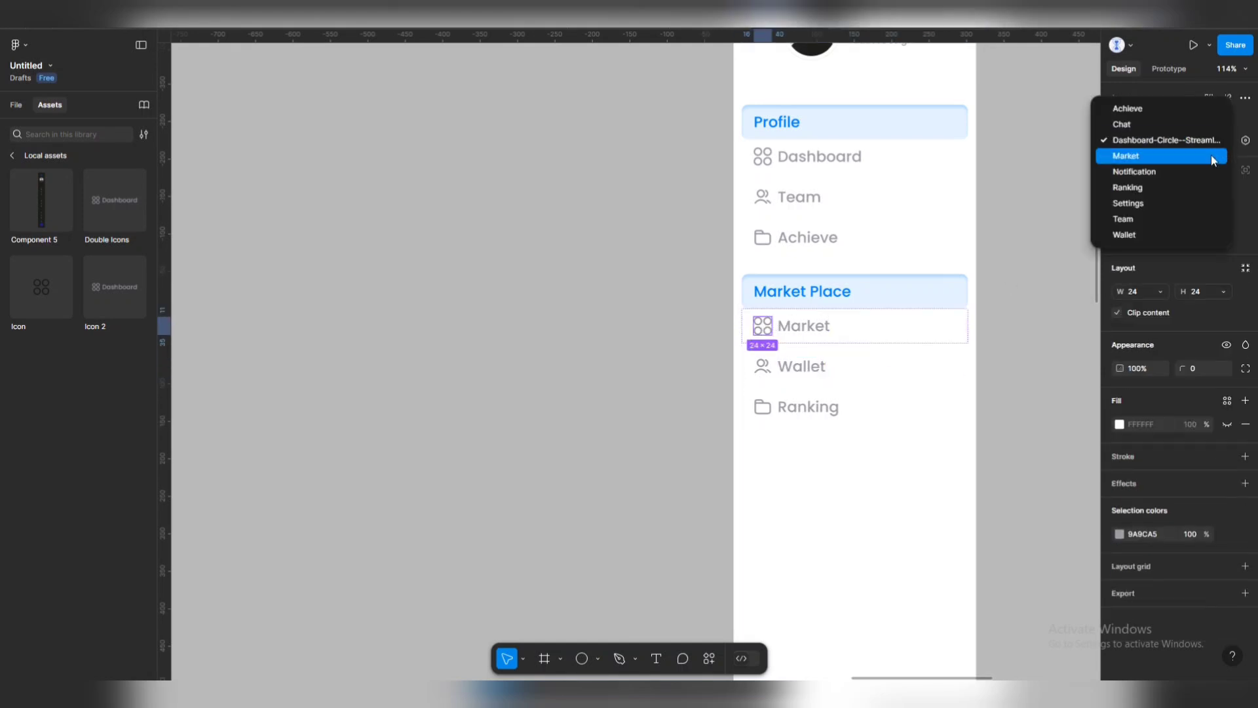
click(1208, 161)
click(762, 367)
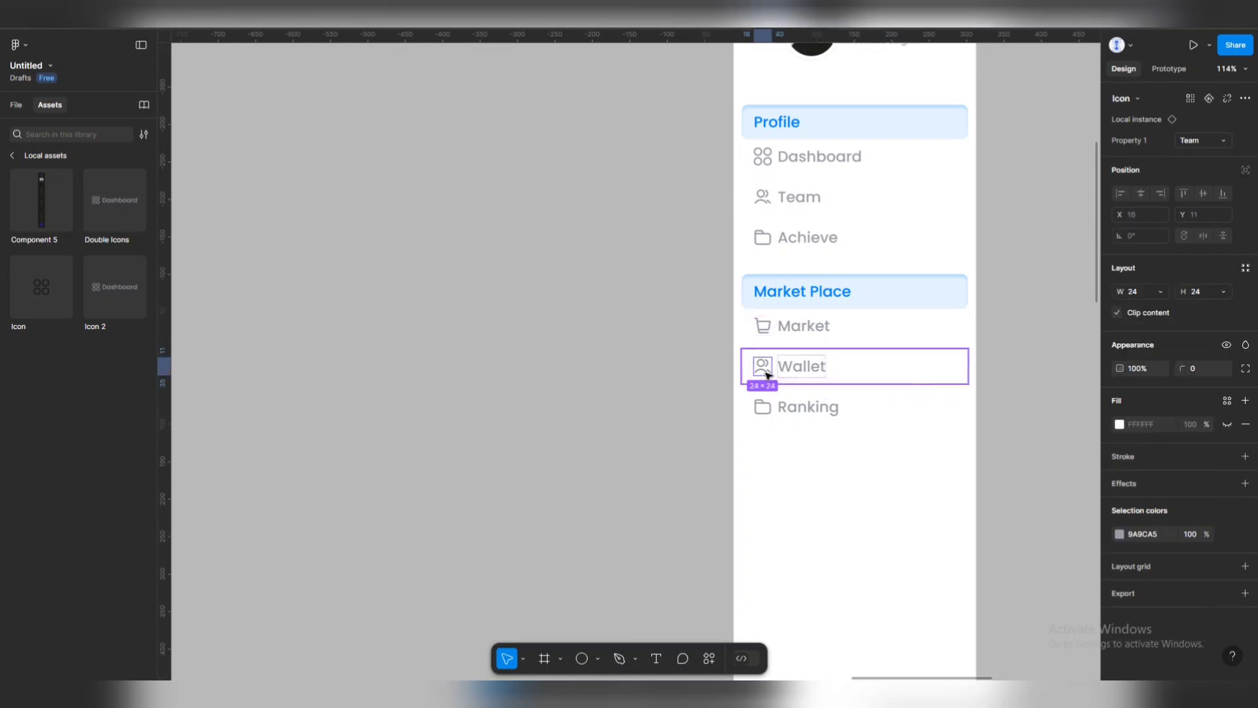
click(762, 367)
click(764, 370)
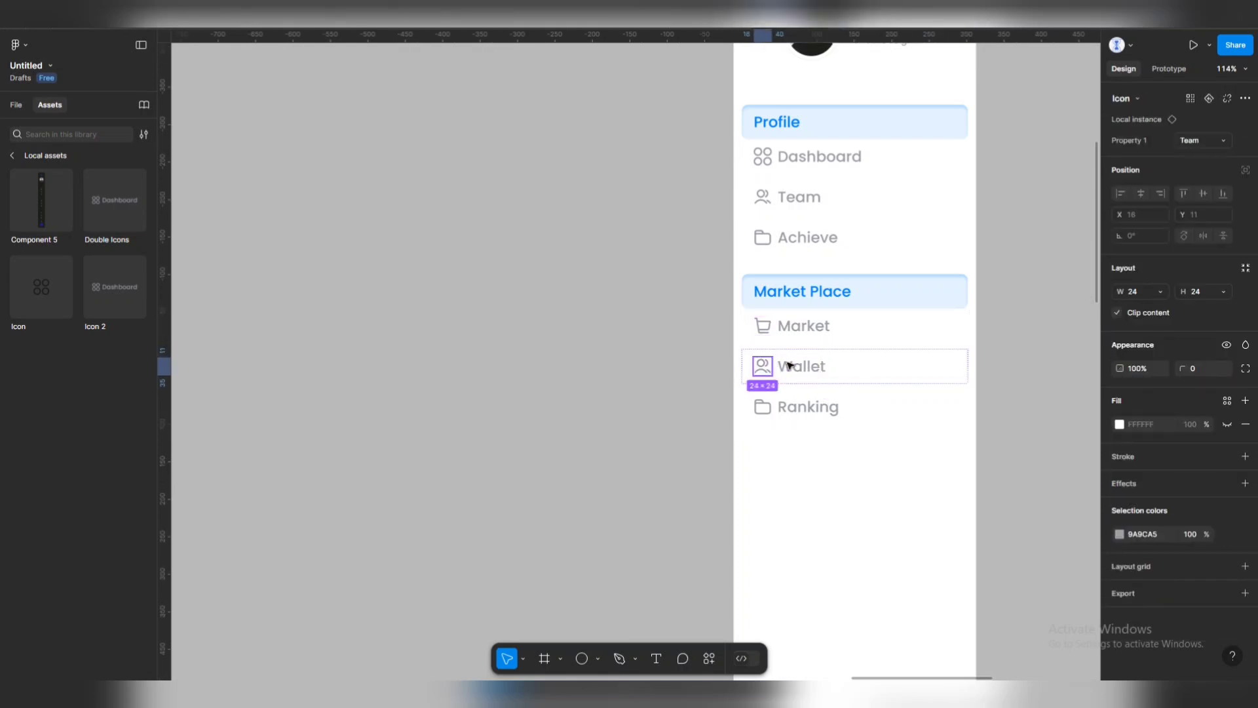
click(1225, 142)
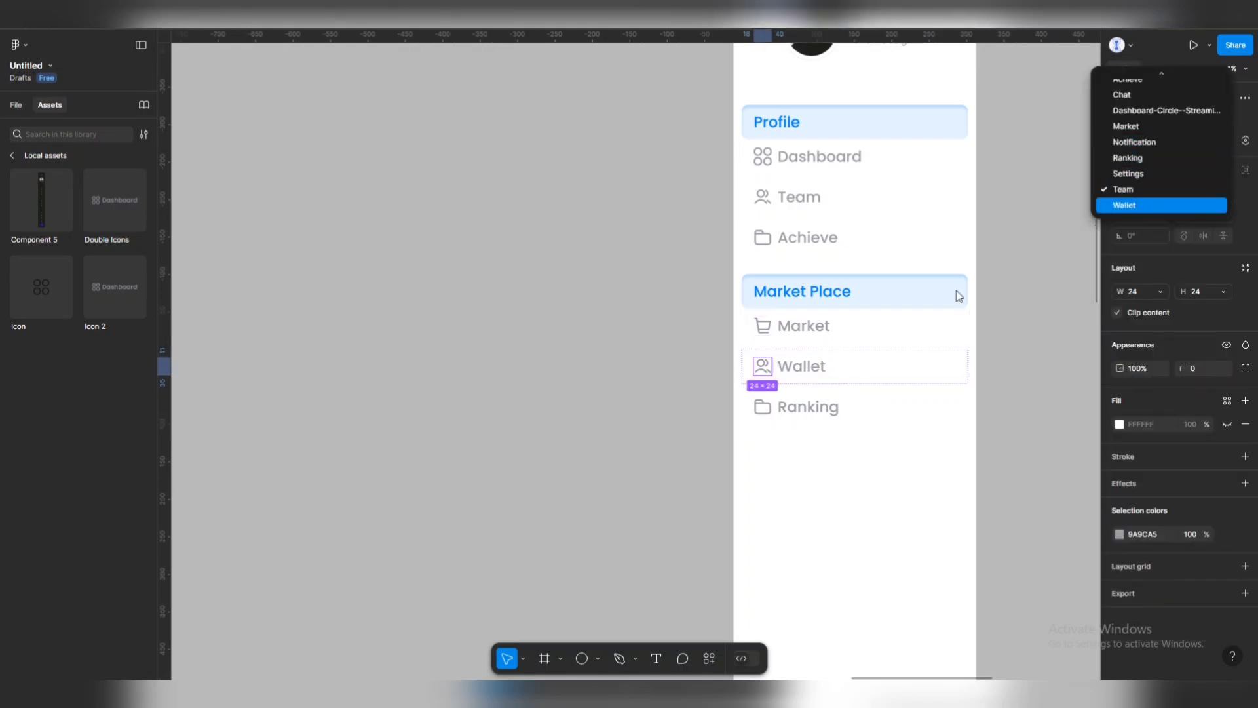
key(Return)
click(755, 410)
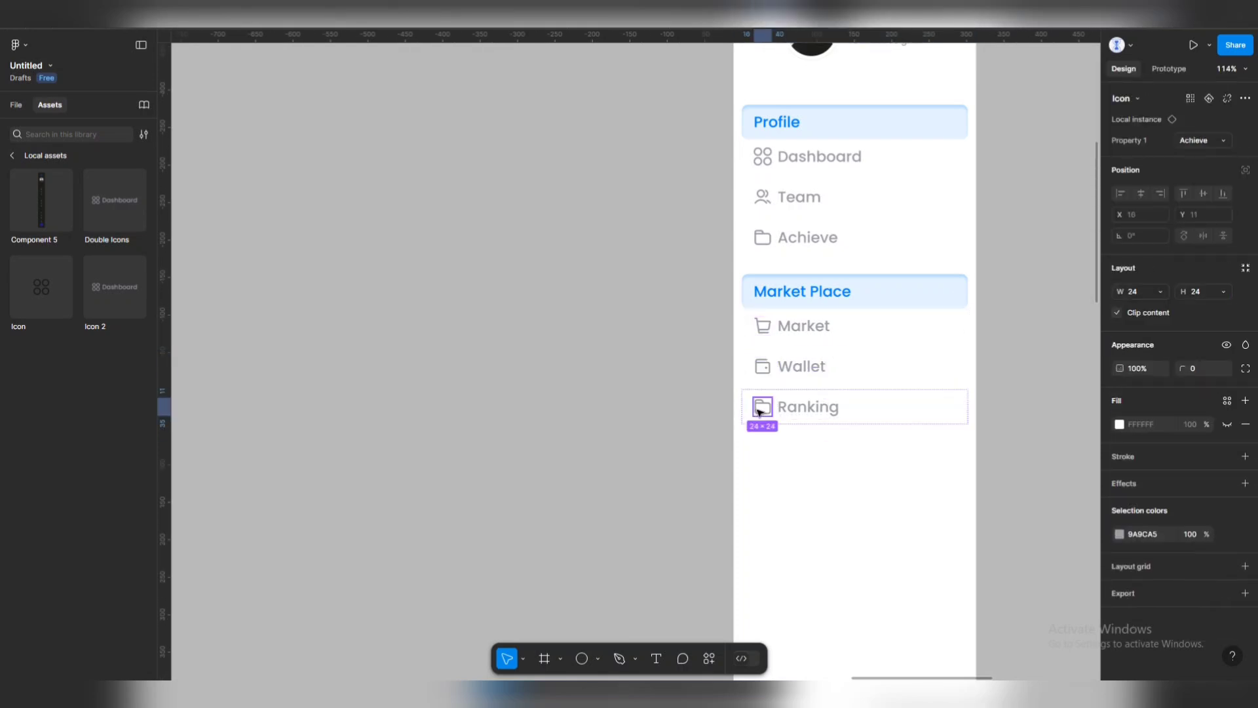
click(1212, 144)
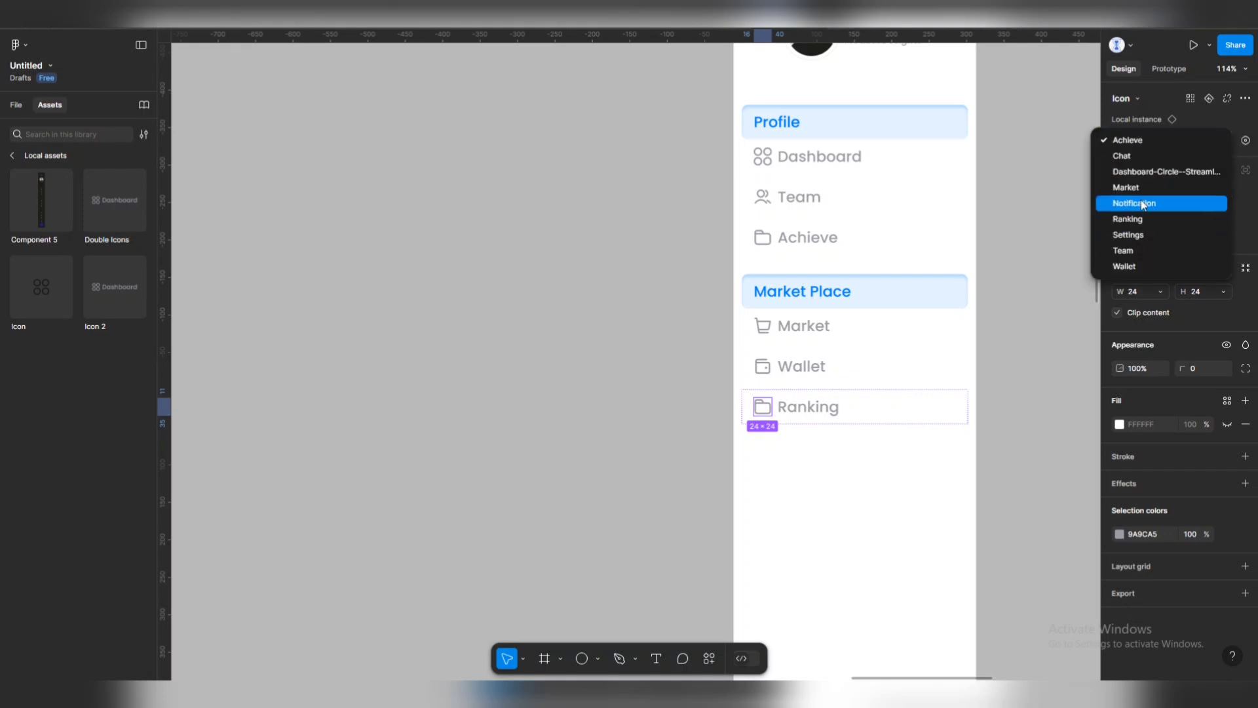
click(1129, 219)
click(633, 352)
scroll(748, 397, down, 5)
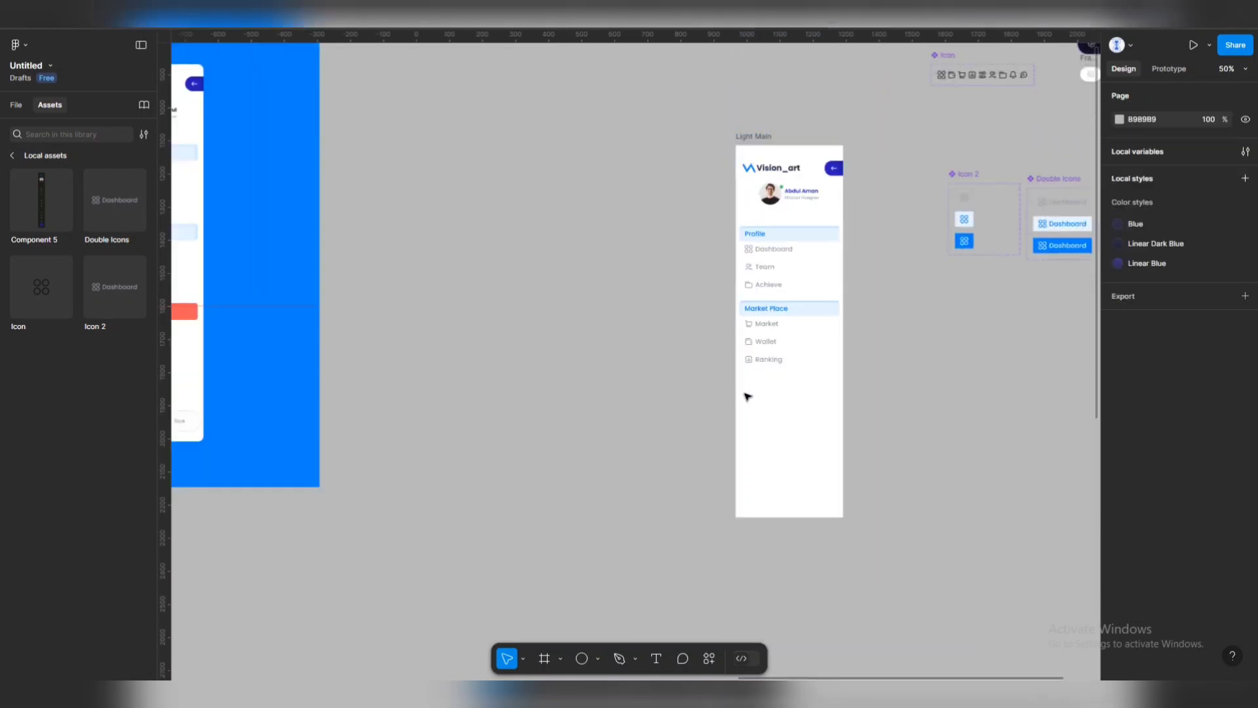
scroll(559, 328, down, 3)
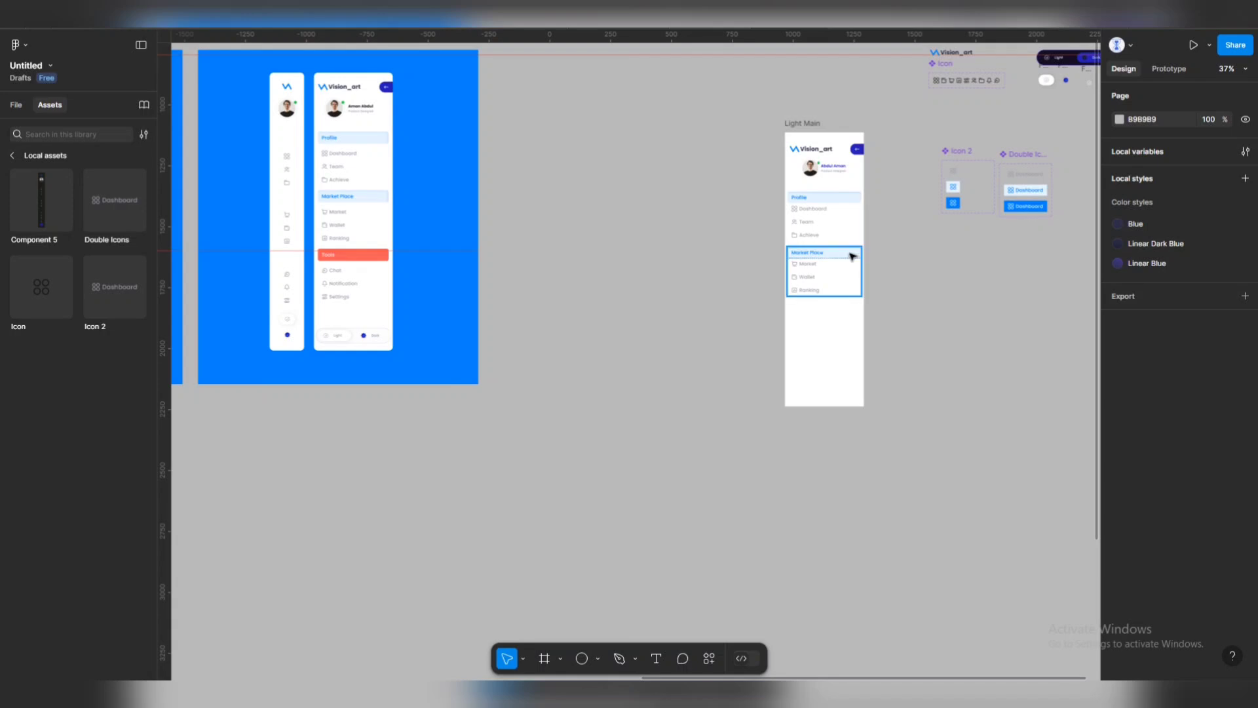
Duplicate the Market Place section below and rename its header to Tools.
drag(852, 256, 843, 309)
click(747, 277)
scroll(852, 347, up, 2)
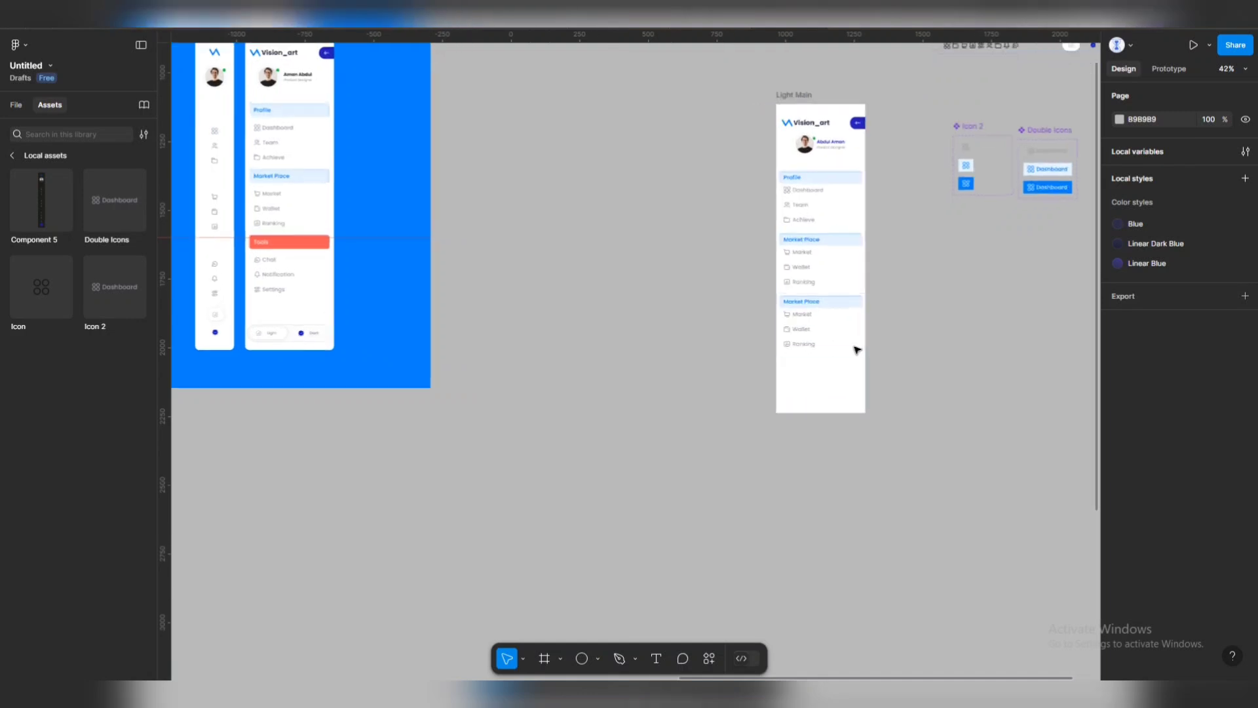
click(807, 305)
double_click(806, 303)
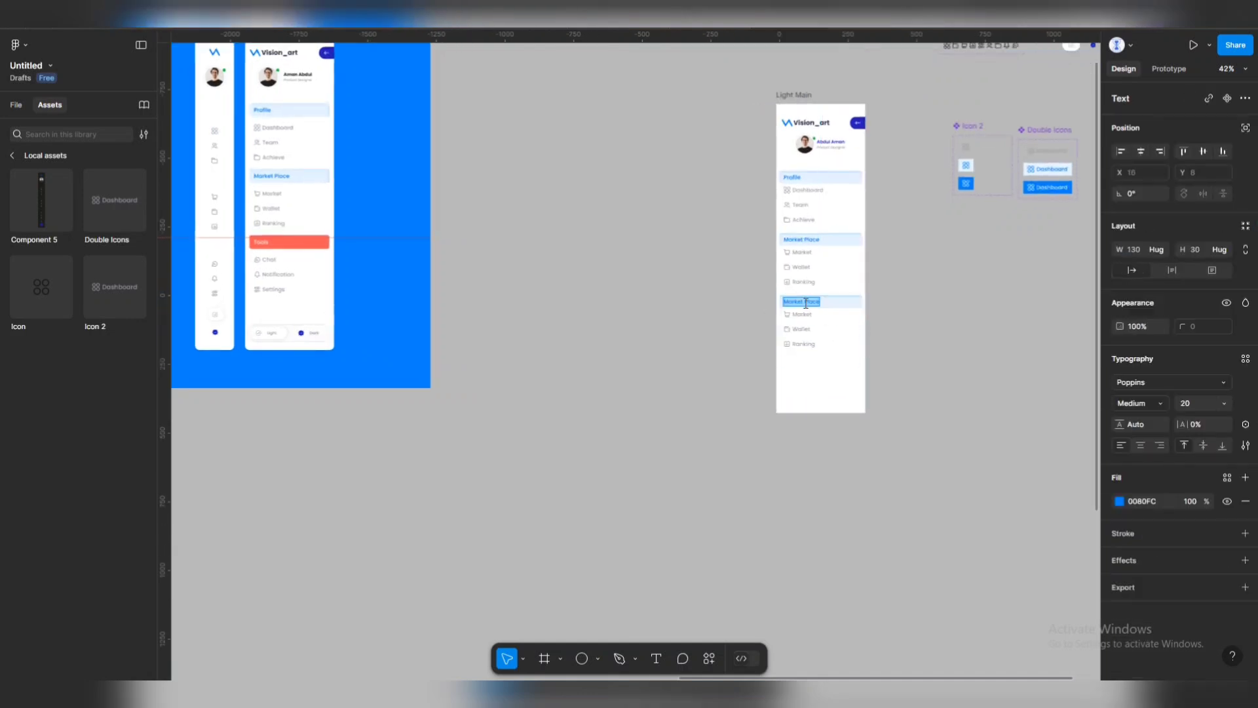
text(Tools)
key(Escape)
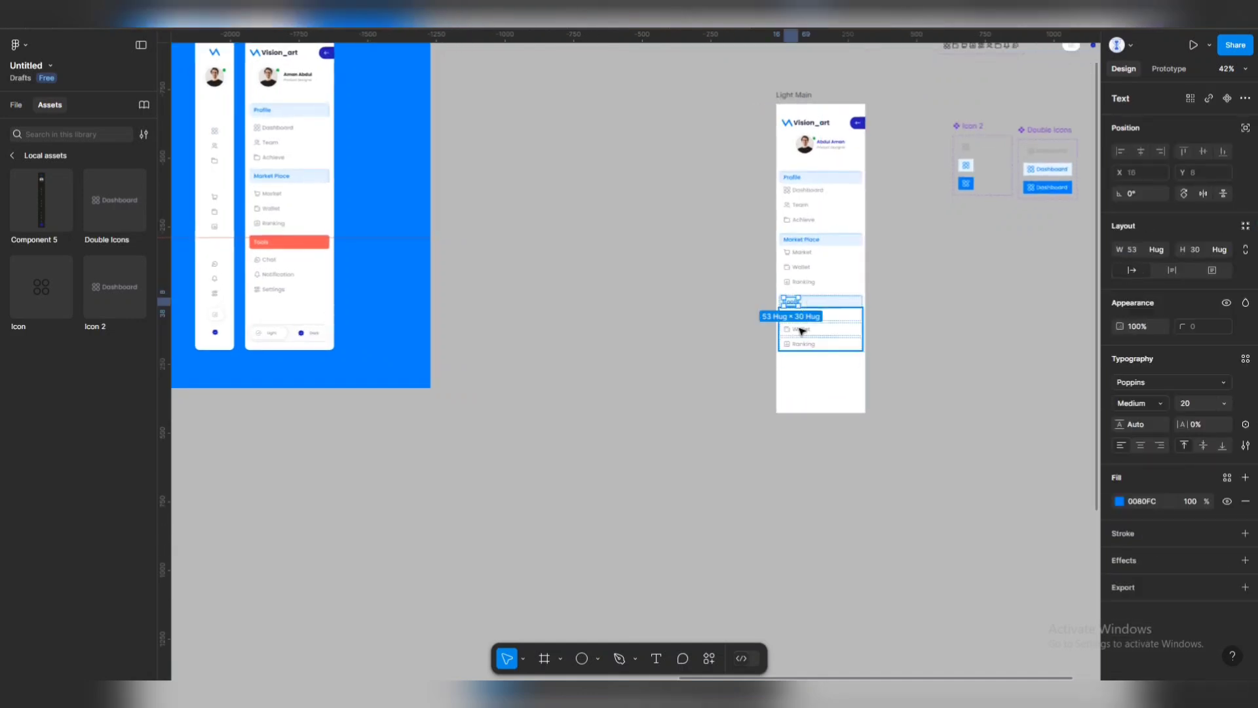
Rename the copied rows to Chat, Notification and Settings.
scroll(799, 335, up, 6)
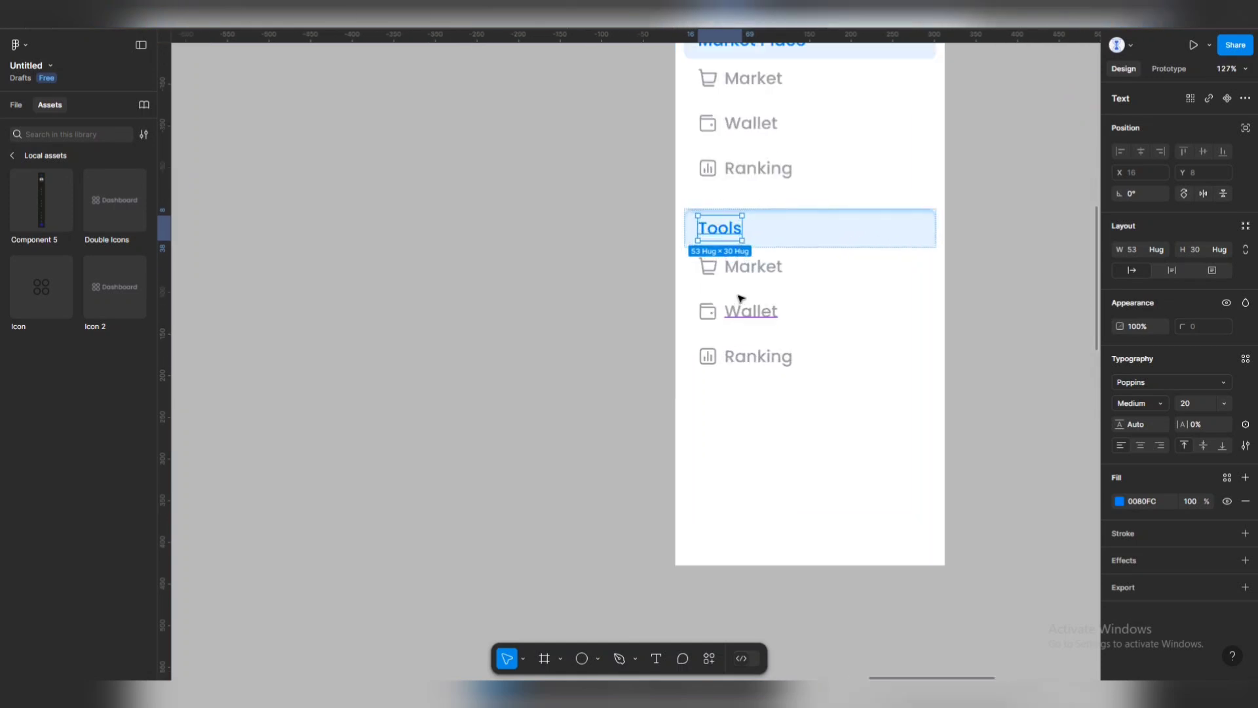
double_click(752, 257)
text(Chat)
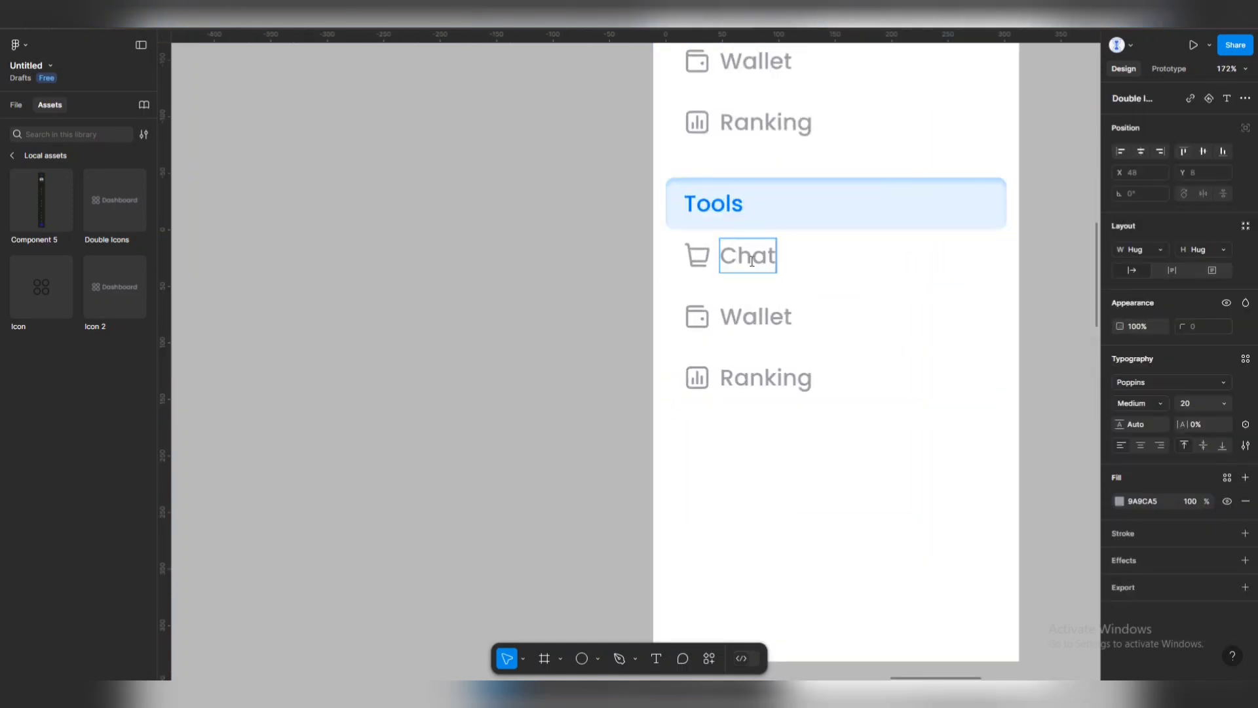
key(Tab)
text(Noti)
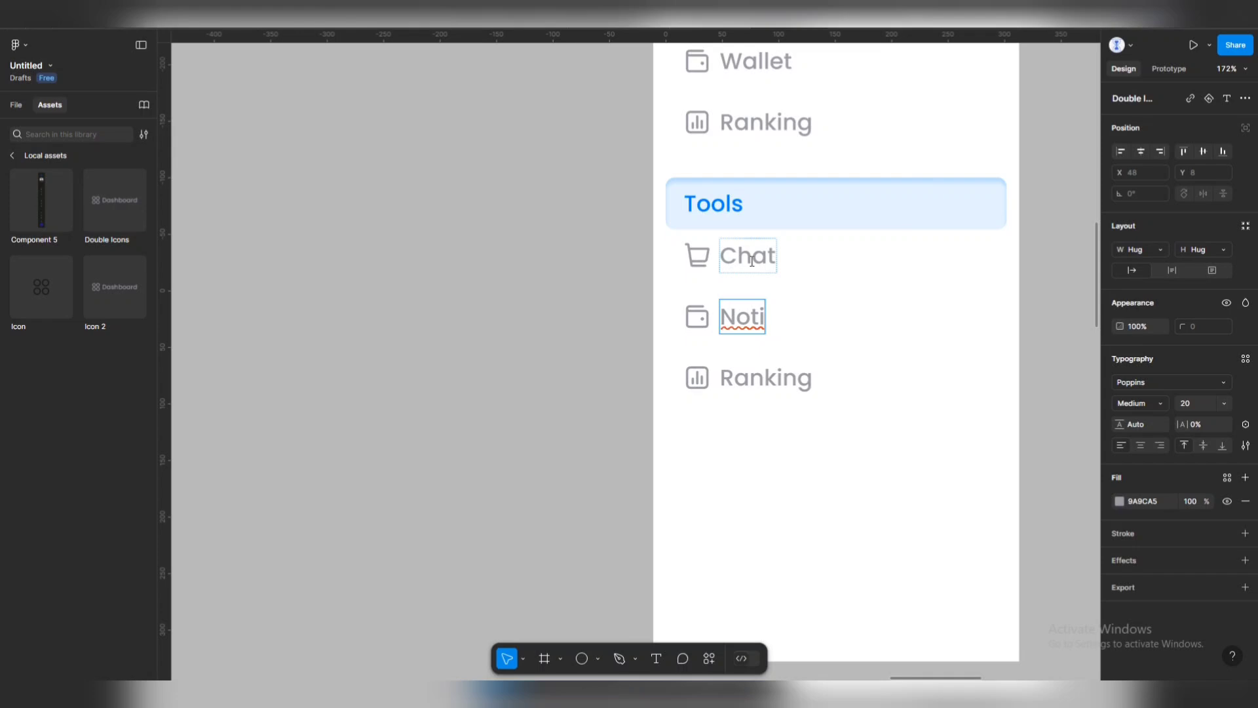
text(fication)
key(Tab)
text(Settings)
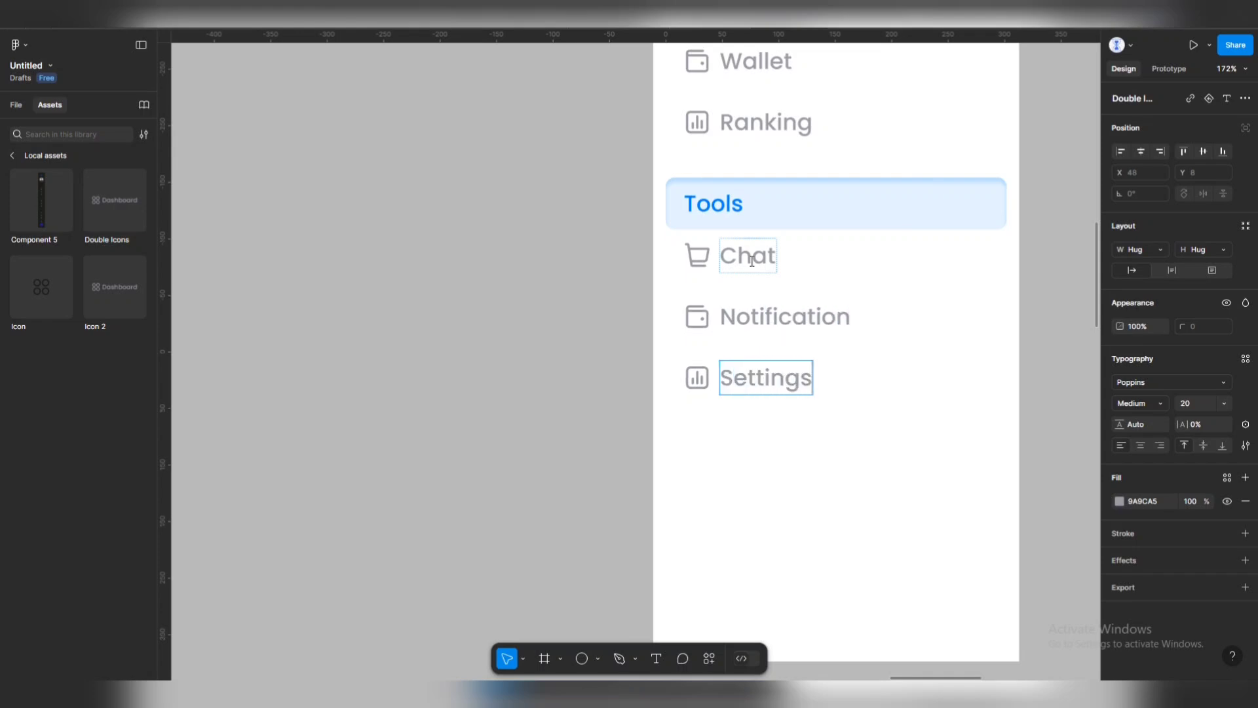
key(Escape)
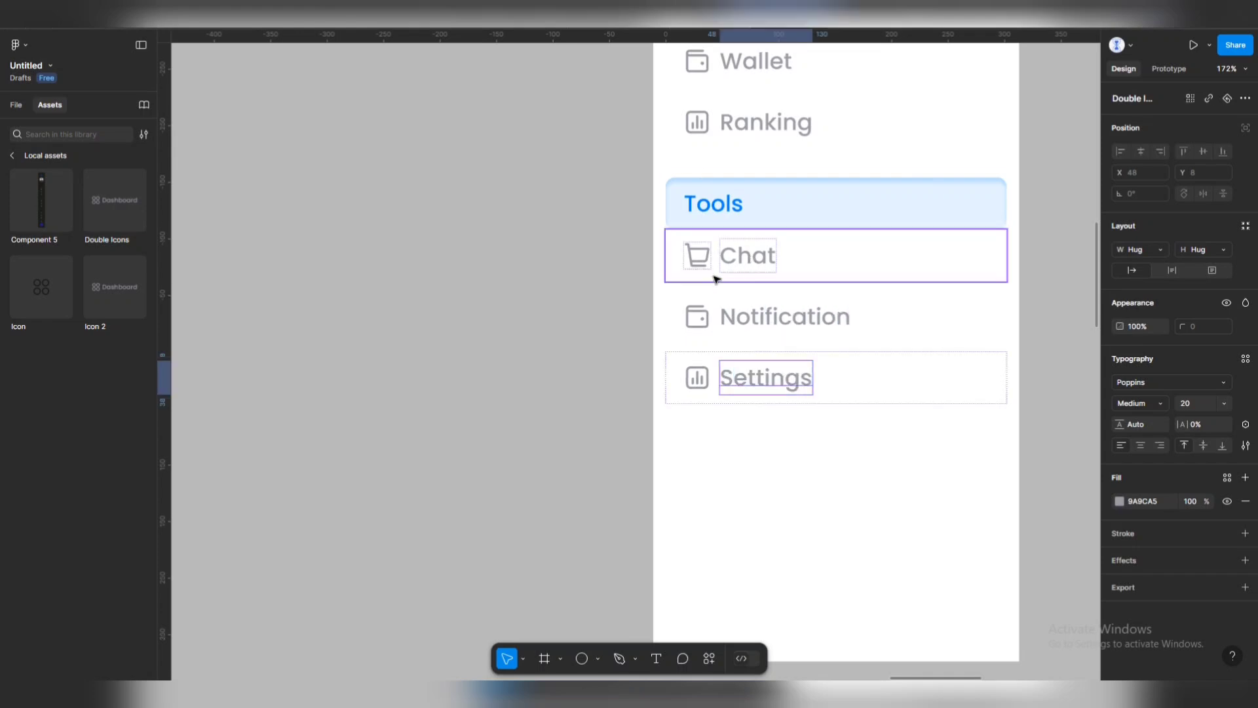
click(700, 258)
Set the Chat row icon to the Chat variant and the Notification row icon to the bell.
click(700, 259)
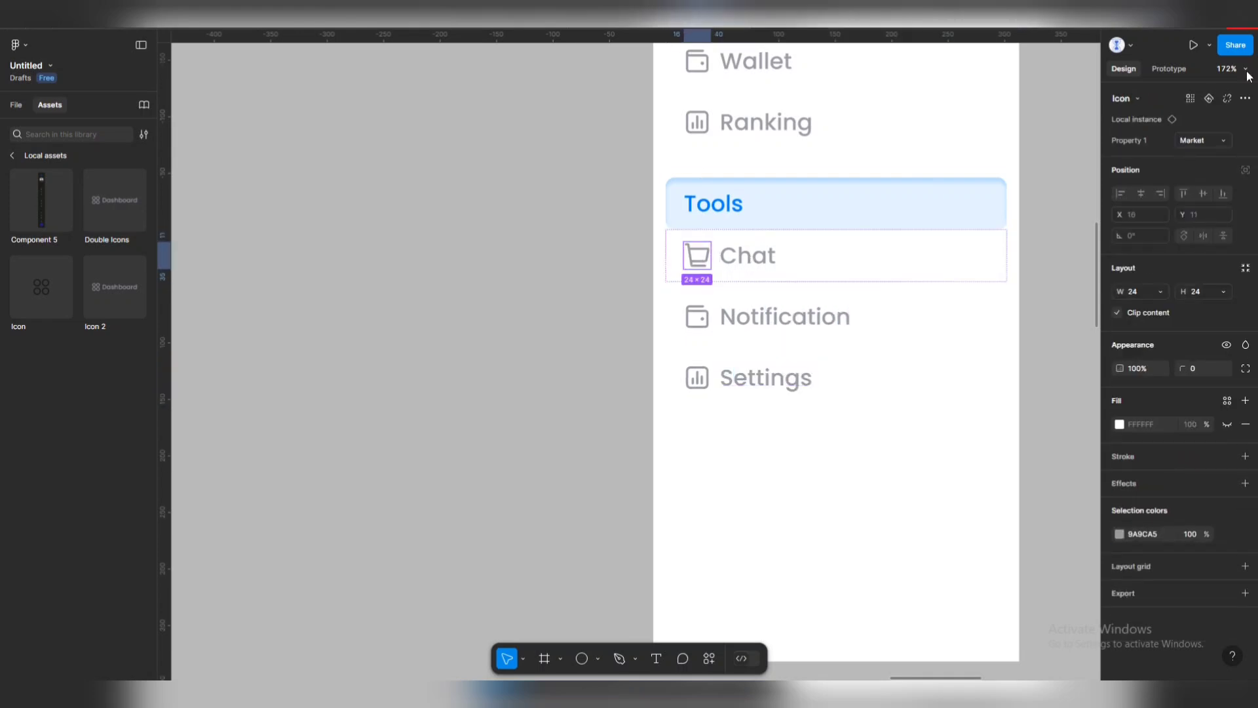
click(1221, 140)
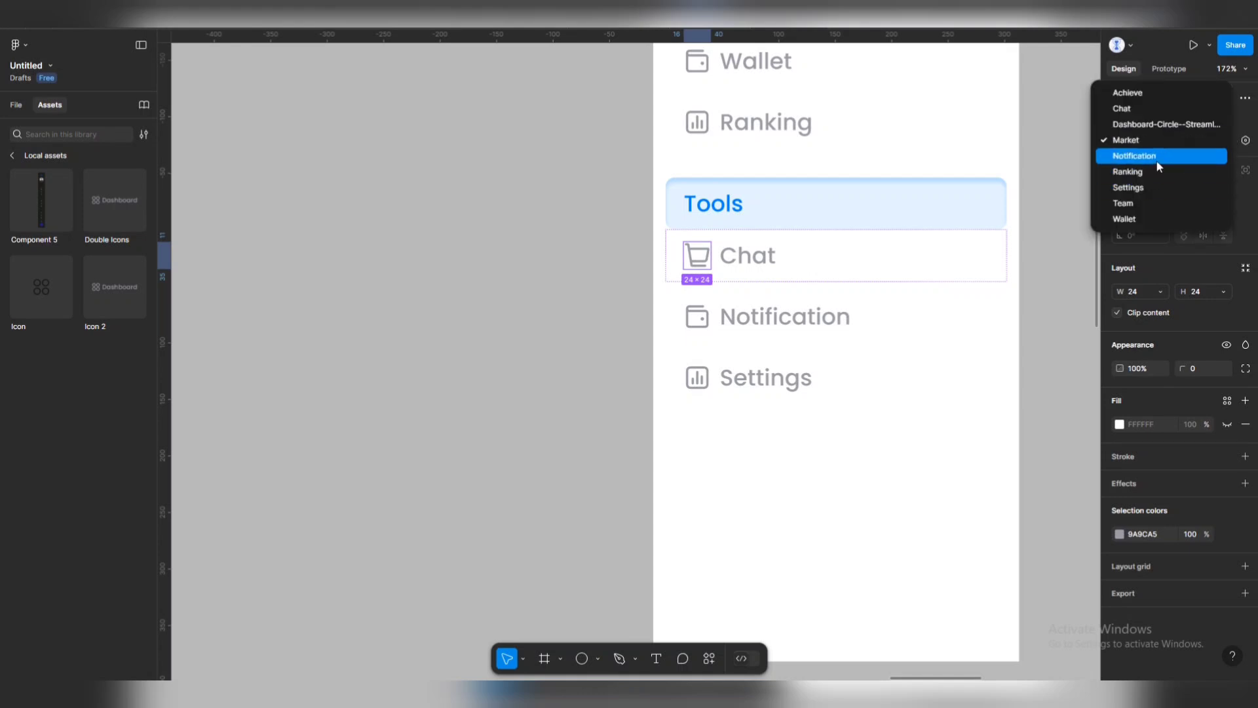
click(1137, 108)
click(693, 314)
click(1206, 139)
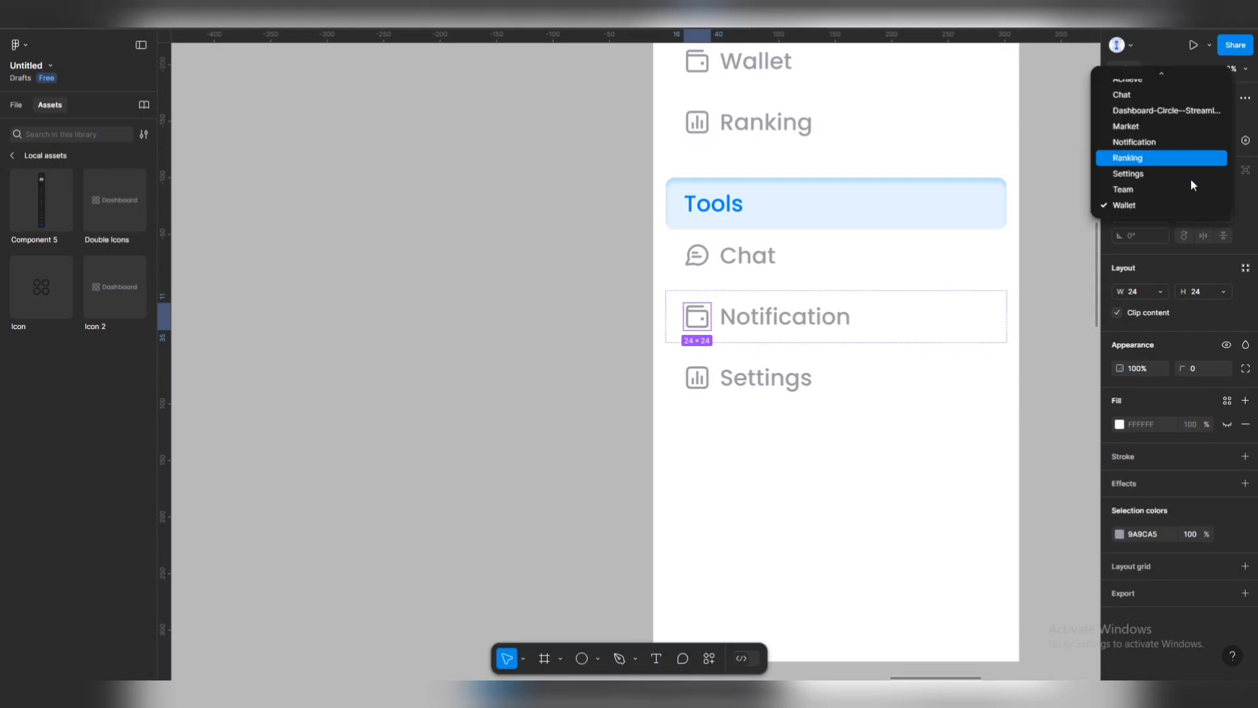
click(1134, 141)
click(697, 378)
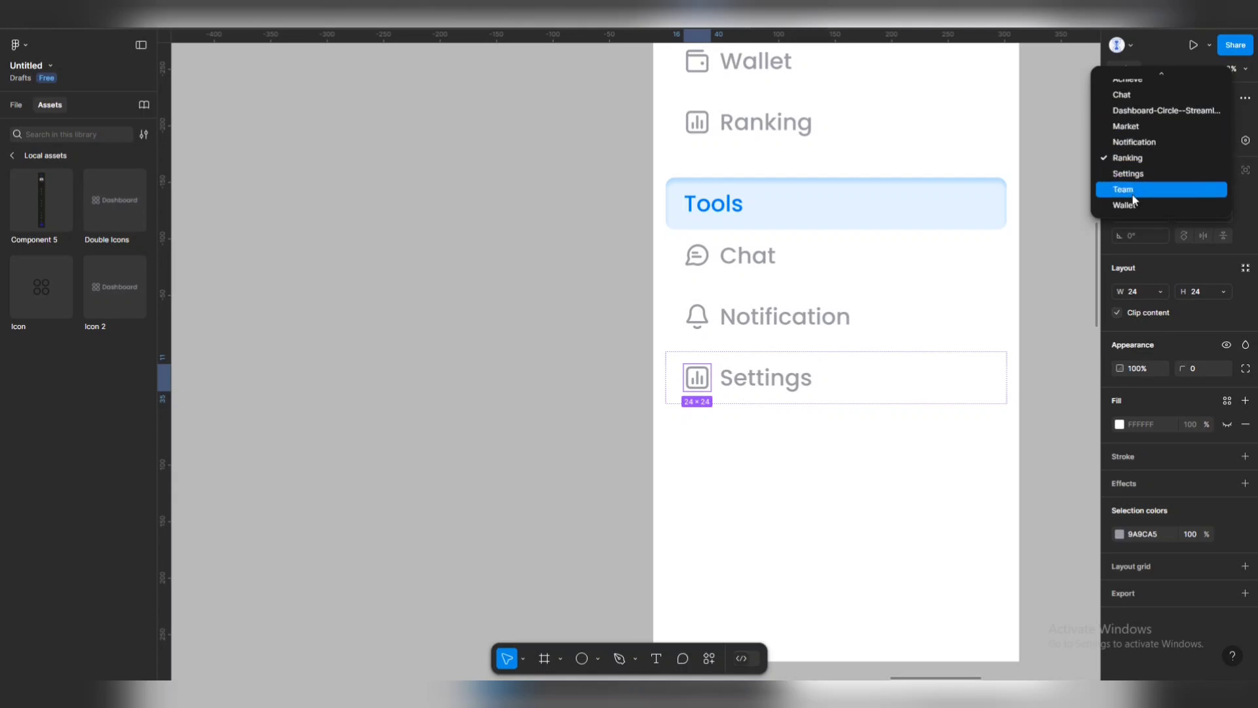
Switch the Settings row's icon variant to Settings.
click(1128, 173)
click(559, 498)
scroll(769, 362, down, 5)
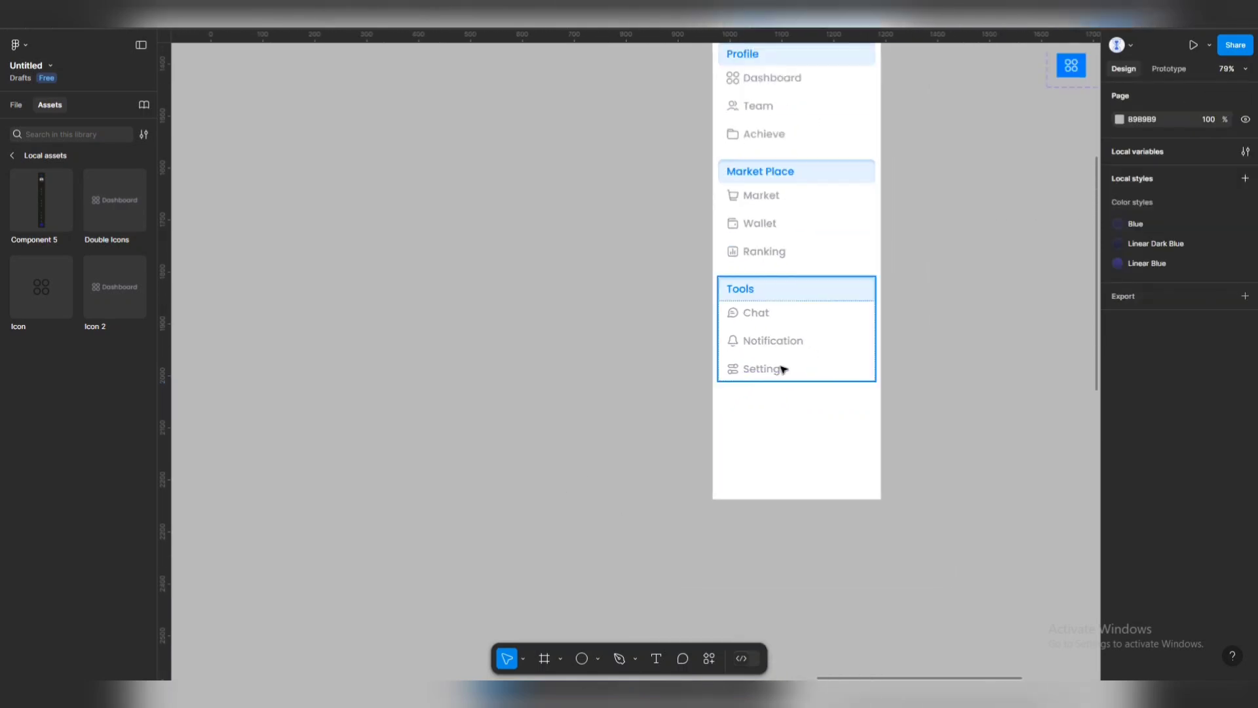
scroll(784, 369, down, 5)
scroll(752, 337, left, 2)
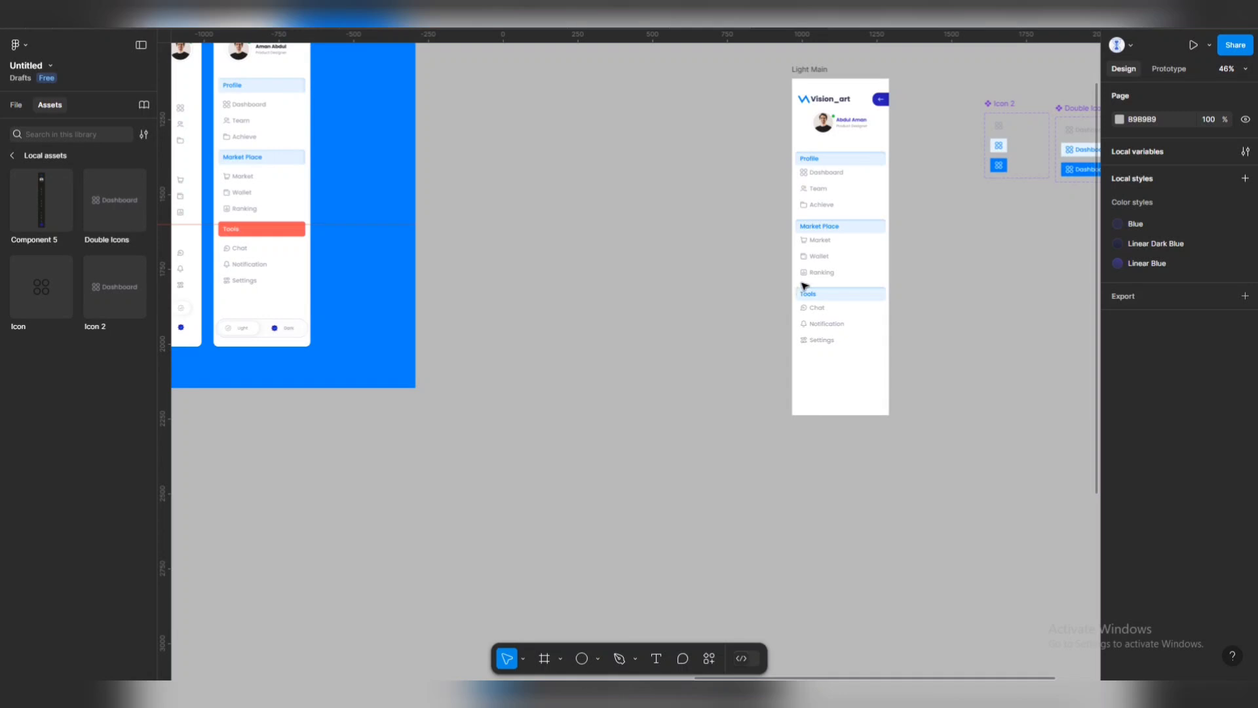
scroll(818, 231, right, 4)
scroll(818, 231, up, 2)
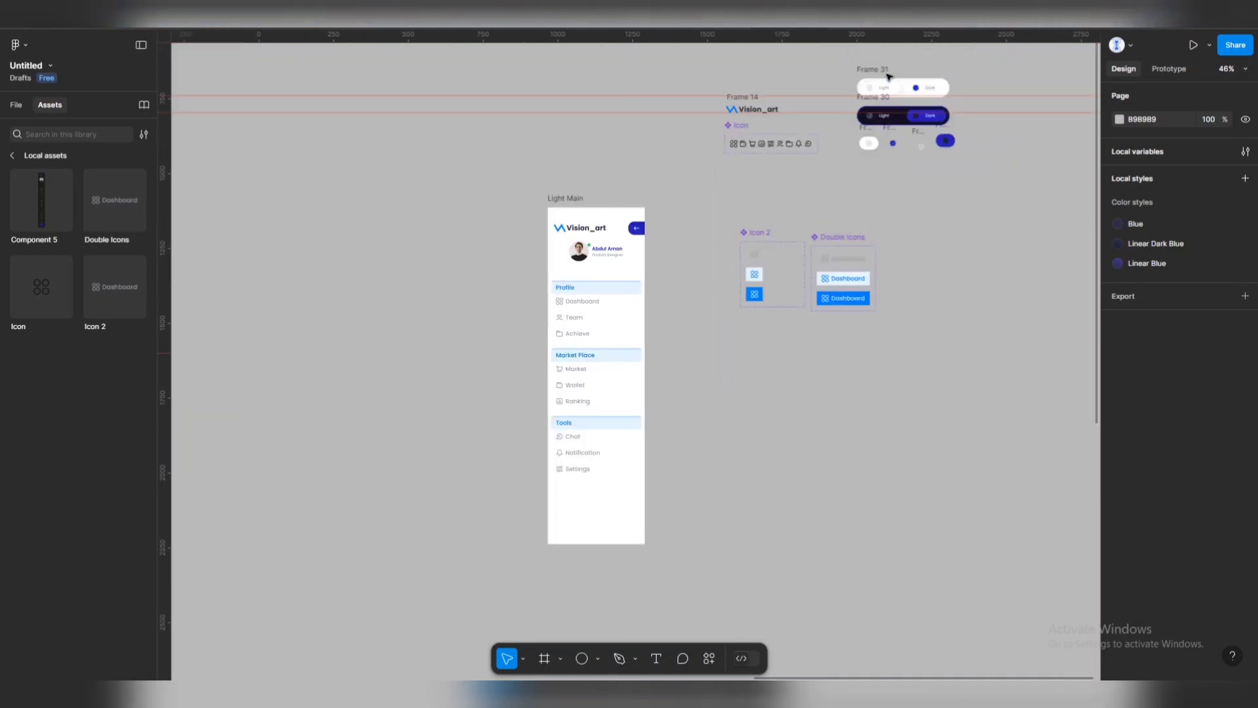
scroll(871, 276, down, 2)
scroll(896, 279, left, 3)
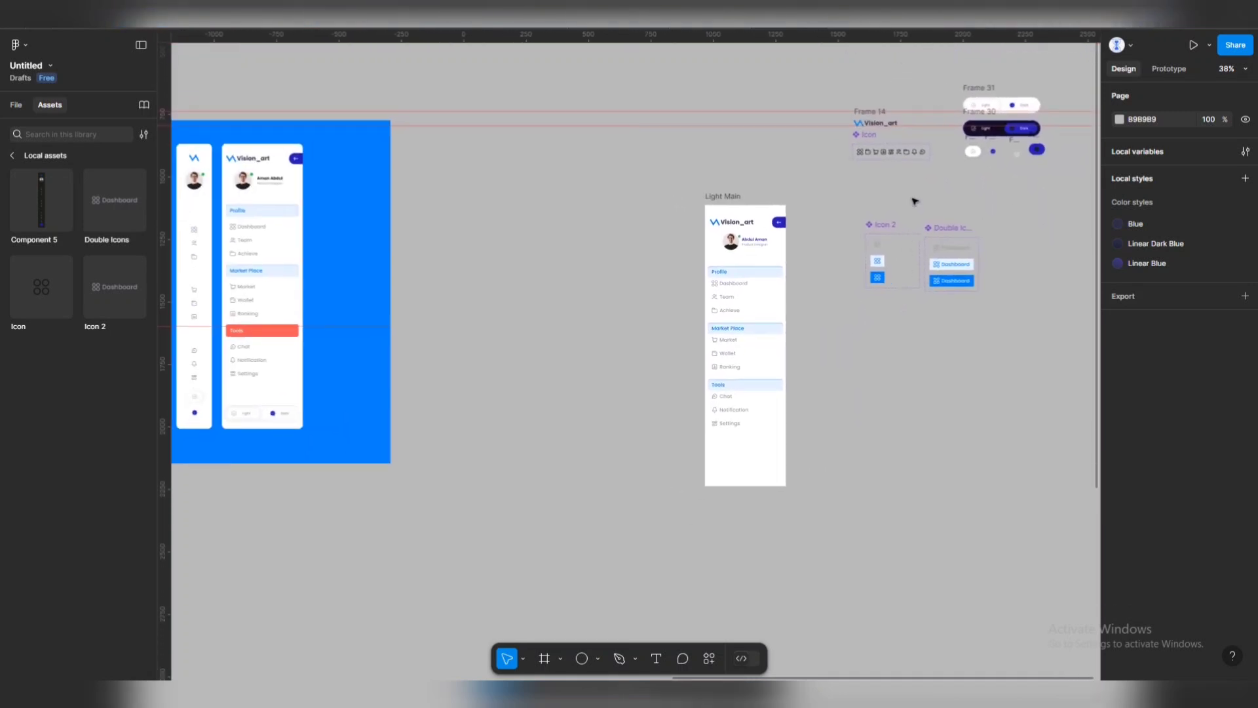
Nudge the light/dark toggle at the bottom of Light Main up slightly.
click(725, 458)
click(721, 468)
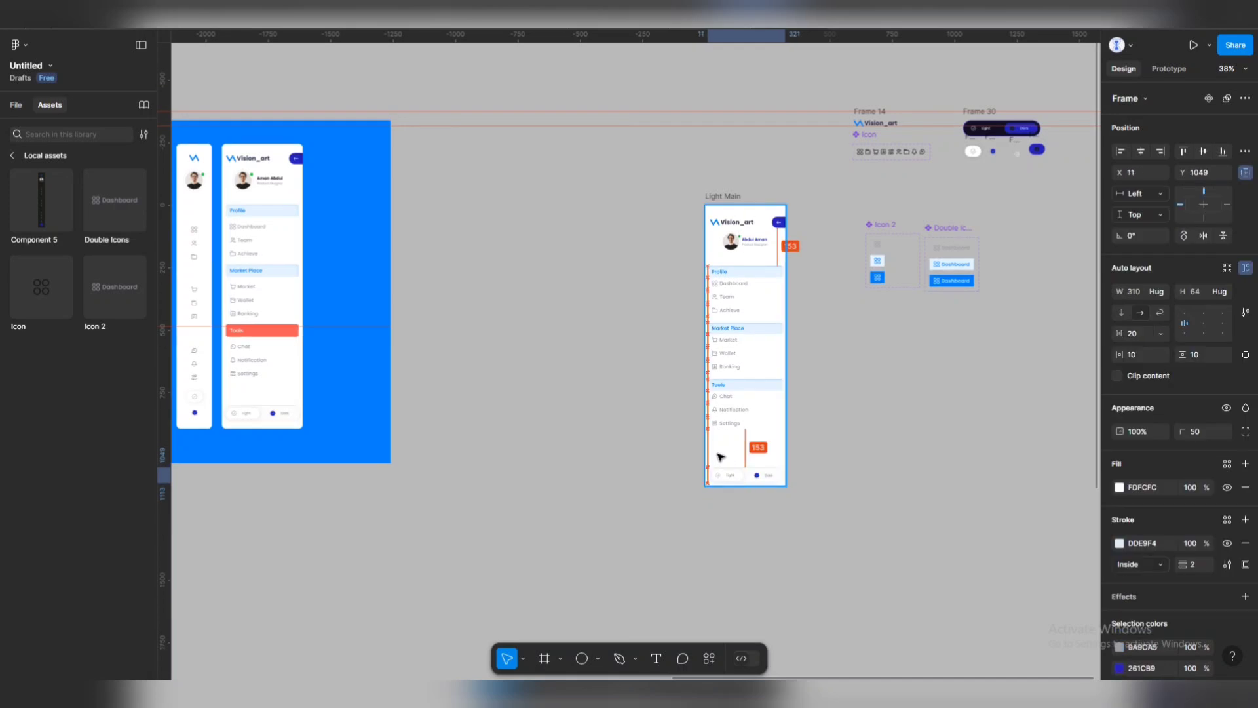
click(801, 444)
scroll(719, 483, up, 5)
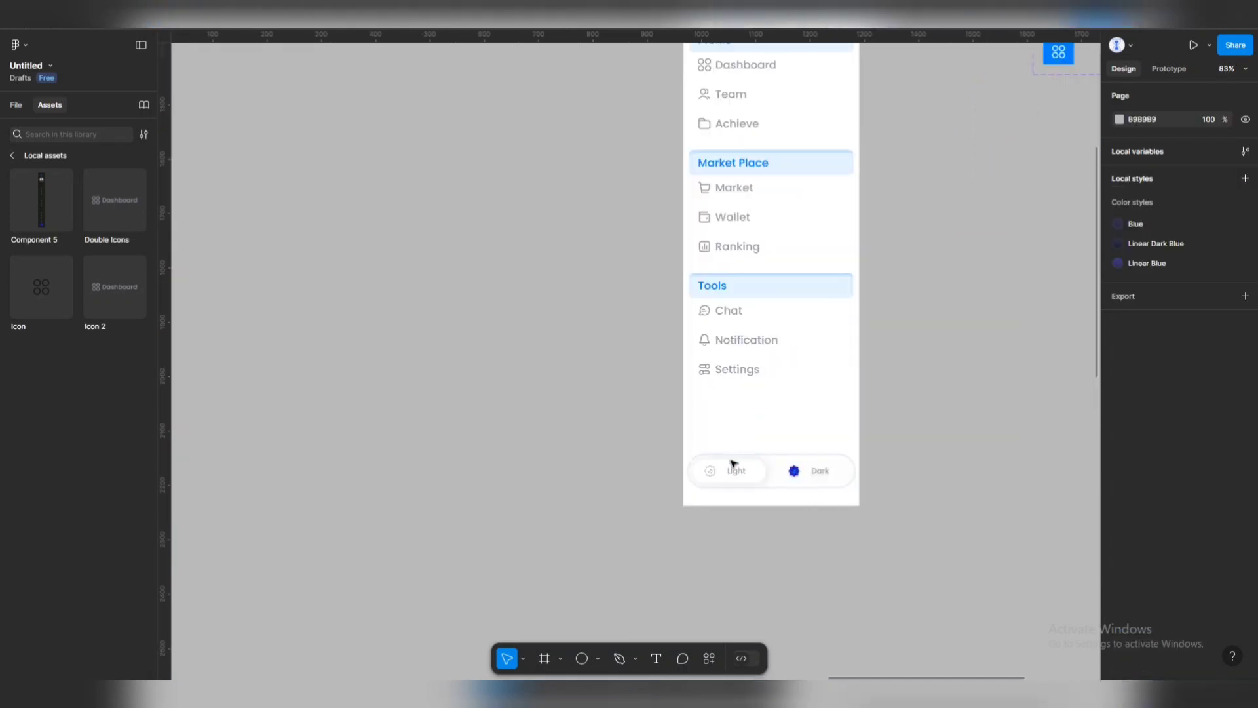
mouse_move(736, 472)
mouse_down()
mouse_move(739, 451)
mouse_move(745, 467)
mouse_up()
click(920, 348)
Move the three menu sections down together above the toggle.
scroll(835, 317, down, 5)
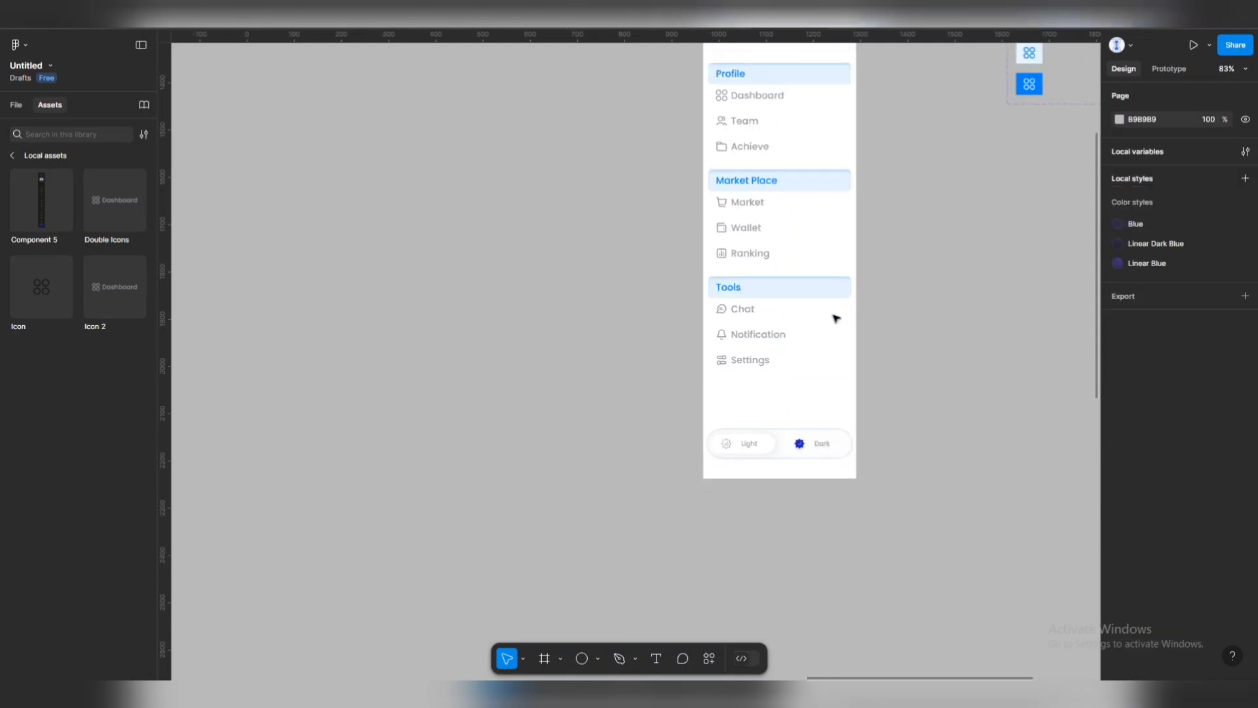
scroll(821, 167, up, 2)
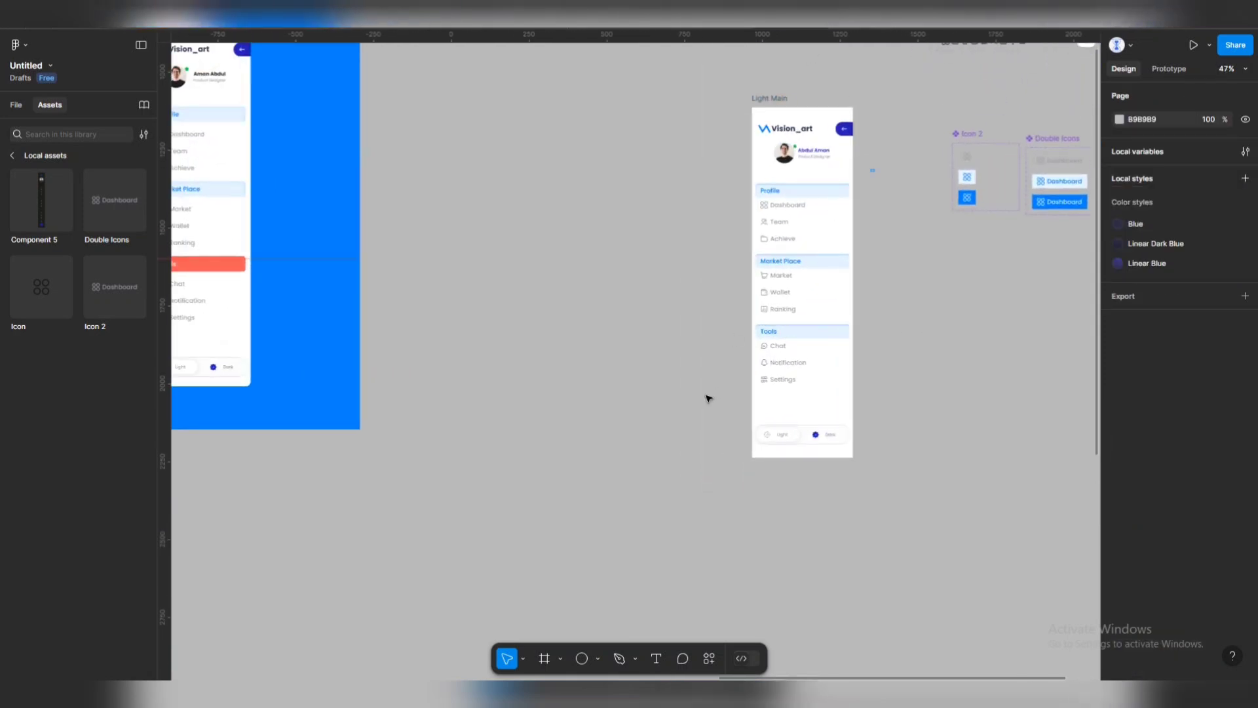
drag(875, 152, 721, 415)
mouse_move(791, 348)
mouse_down()
mouse_move(800, 370)
mouse_move(789, 343)
mouse_up()
click(815, 156)
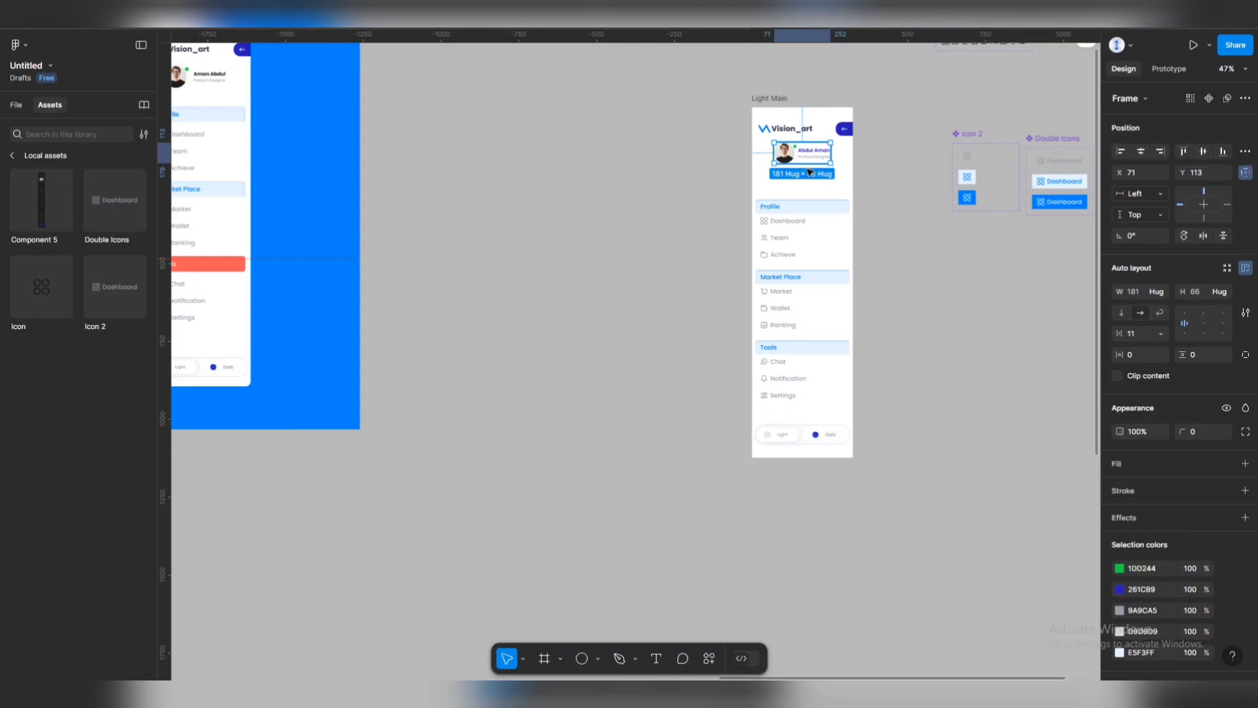
Move the avatar and name group lower and centre it horizontally in the sidebar.
drag(810, 172, 806, 185)
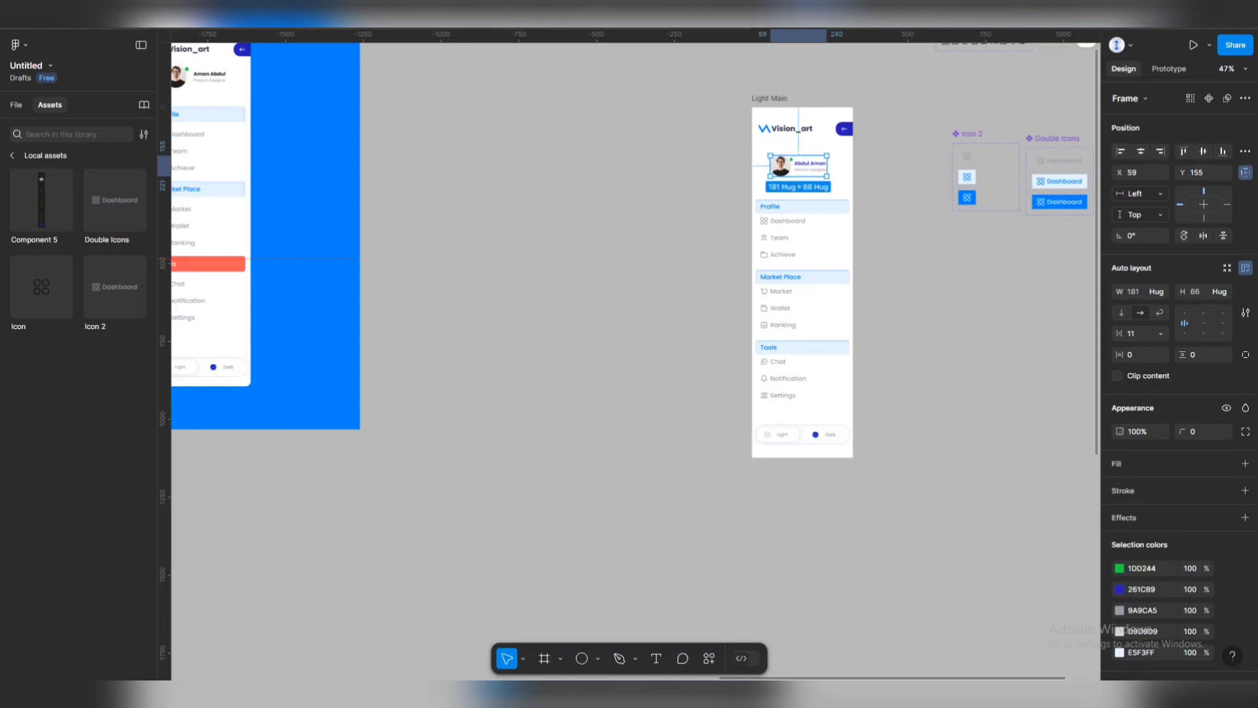
click(1204, 155)
key(ctrl+z)
click(1141, 152)
click(893, 243)
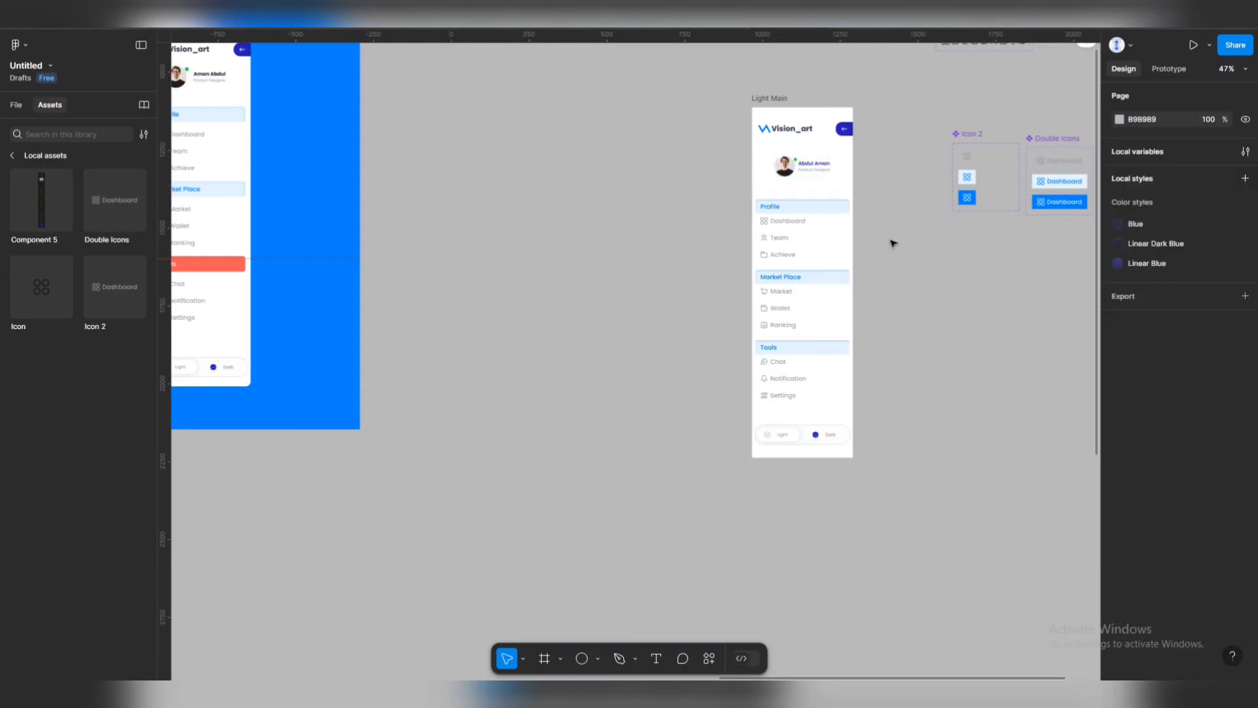
Select the menu sections and toggle together to check their placement.
scroll(892, 243, up, 5)
scroll(848, 261, up, 2)
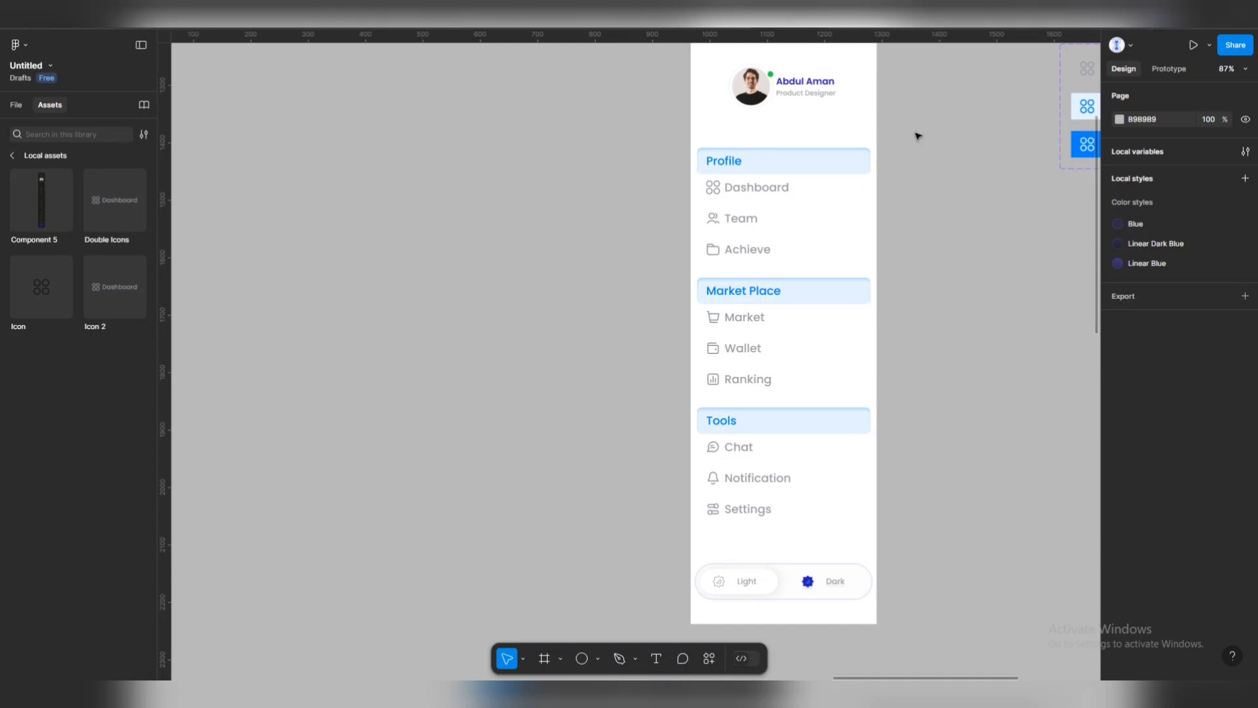
drag(917, 136, 633, 603)
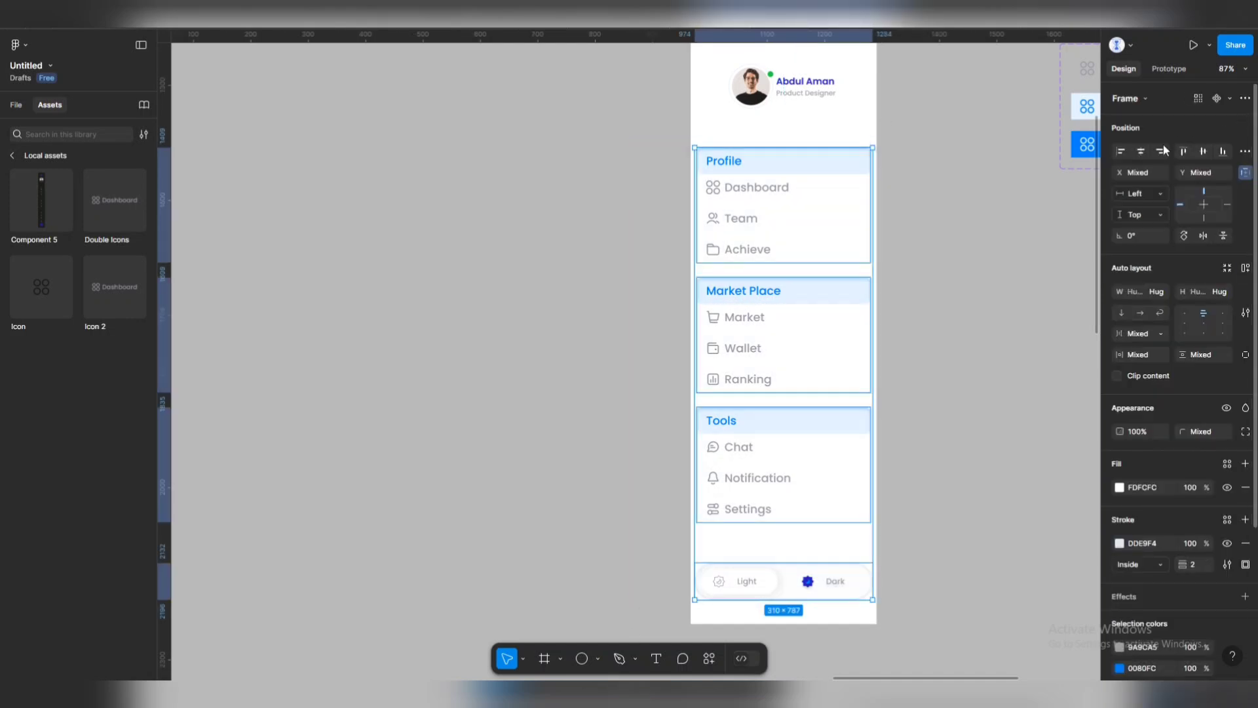
click(944, 205)
scroll(780, 243, down, 3)
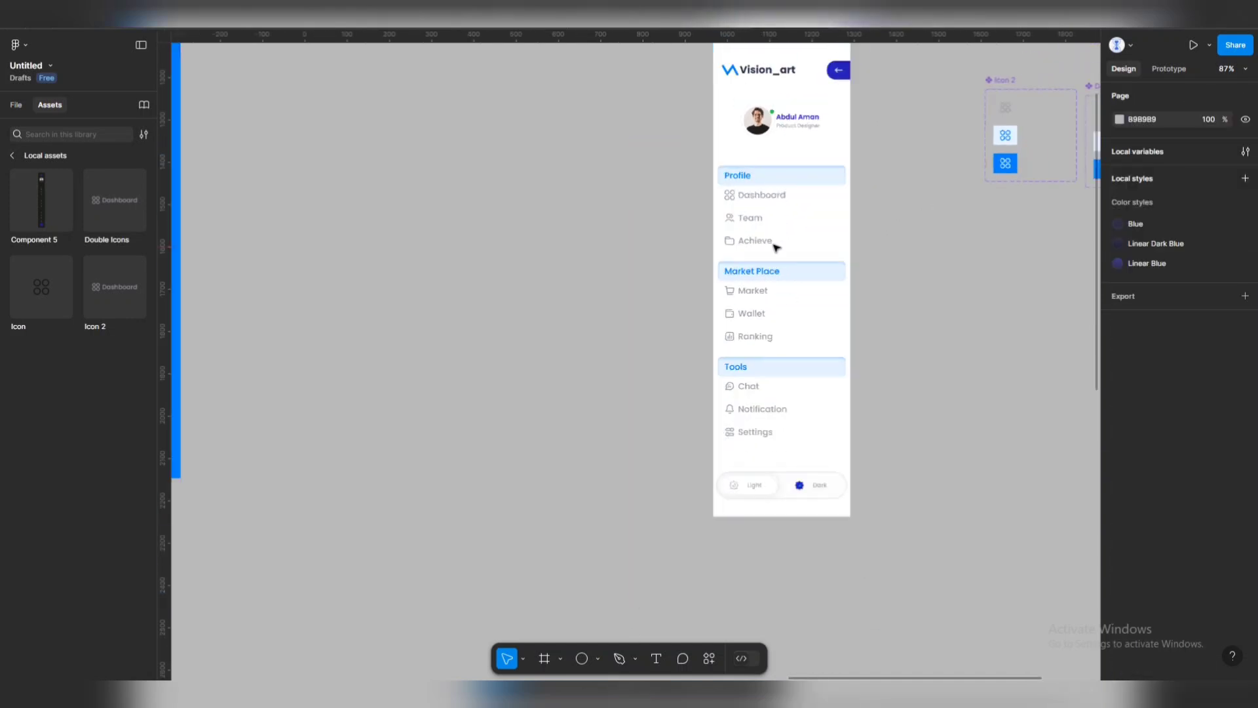
scroll(784, 347, up, 3)
scroll(781, 374, up, 3)
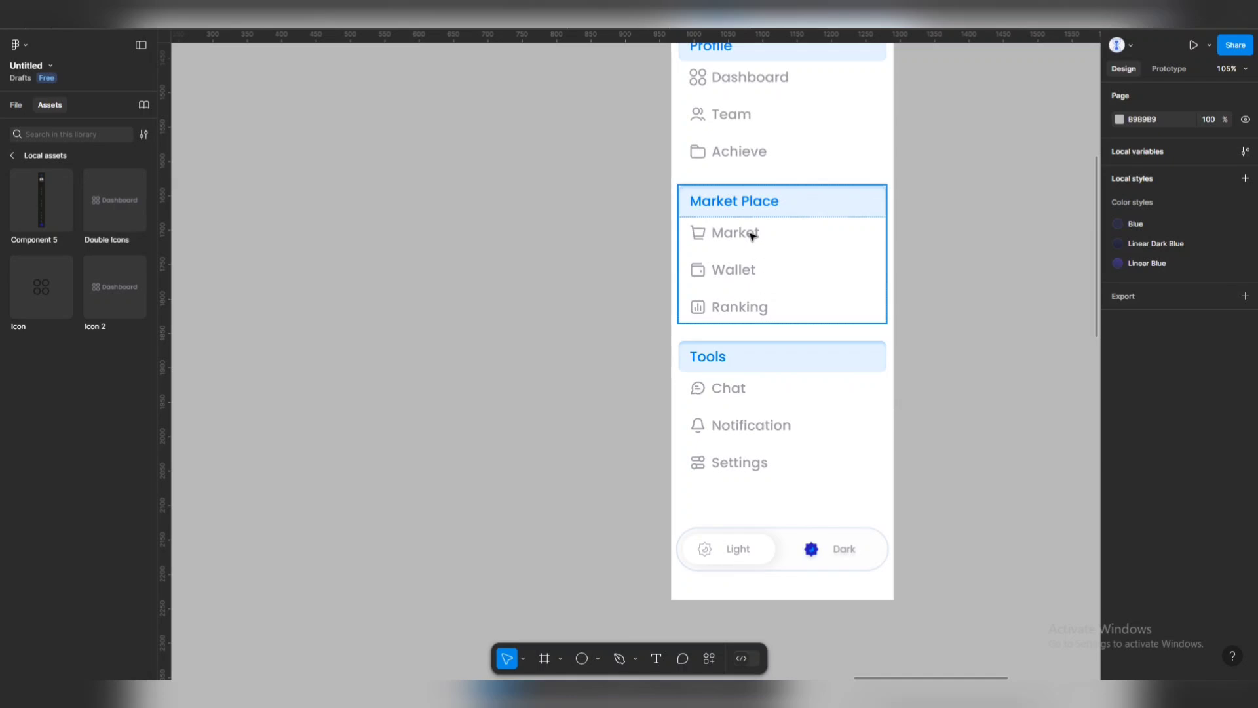
Try a red fill on the Tools header, then undo and step out to the section.
click(777, 363)
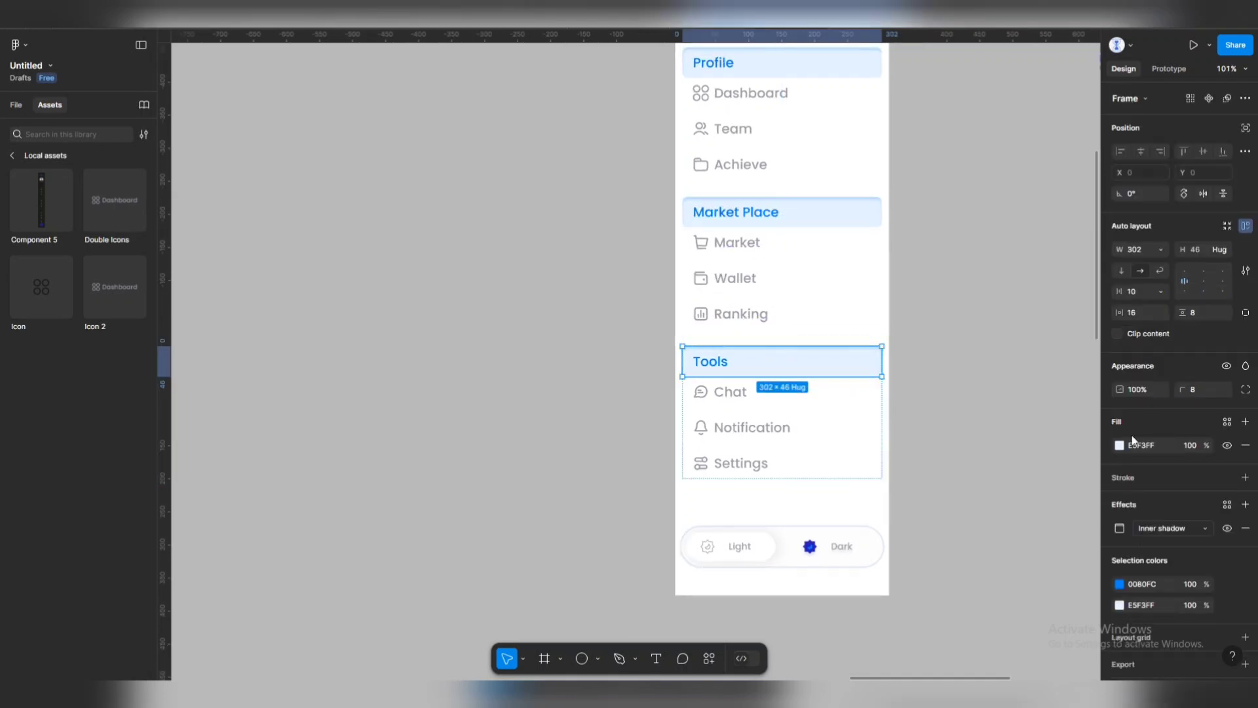
click(1119, 584)
click(1010, 630)
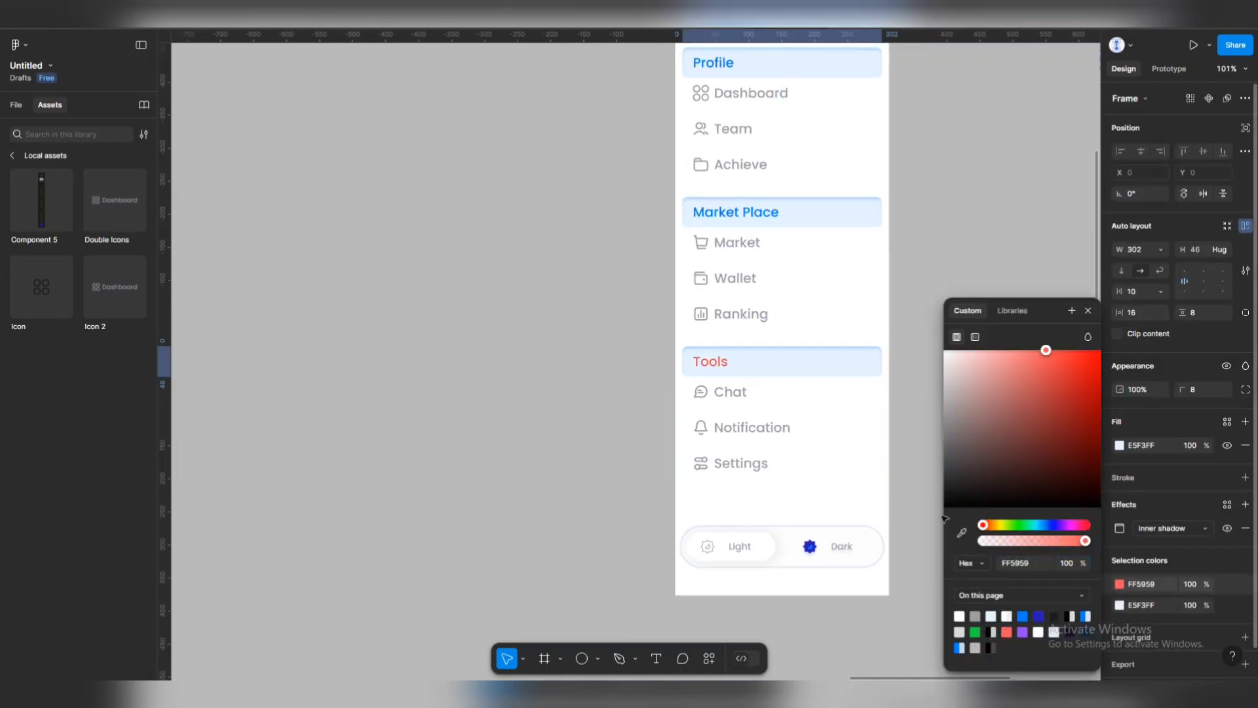
key(ctrl+z)
key(Escape)
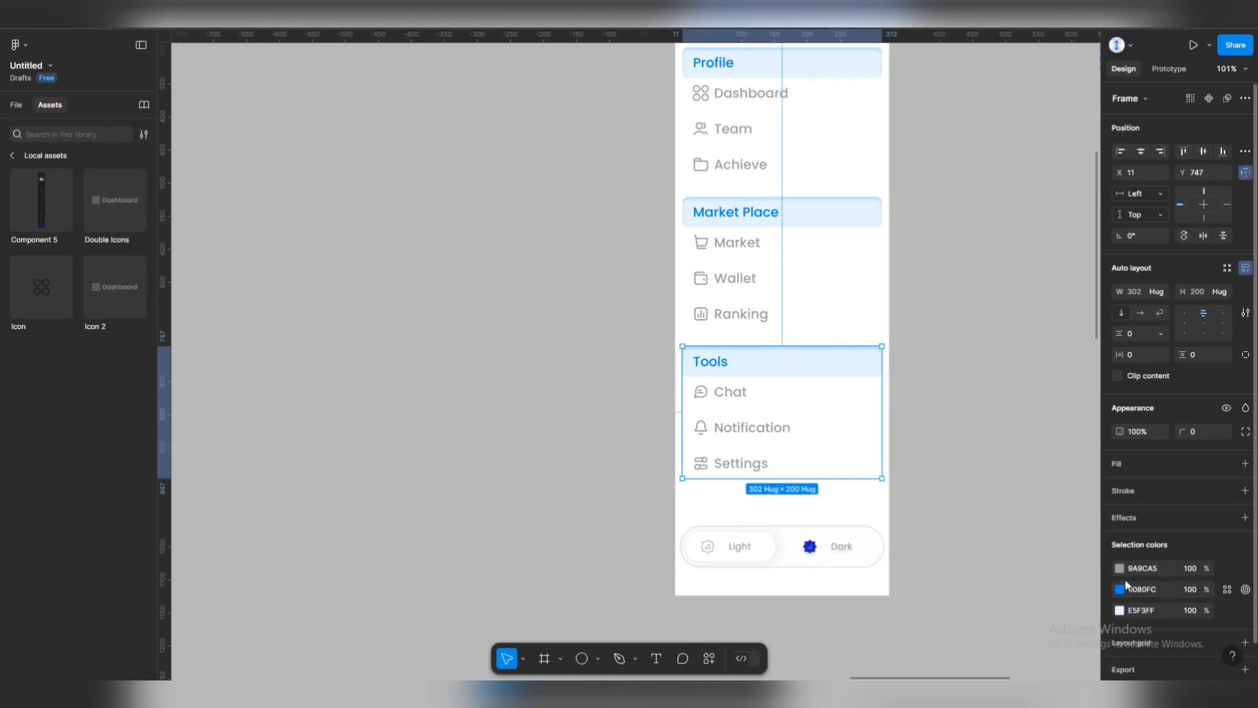
Replace the Tools header bar's E5F3FF fill with red FF5959.
click(854, 367)
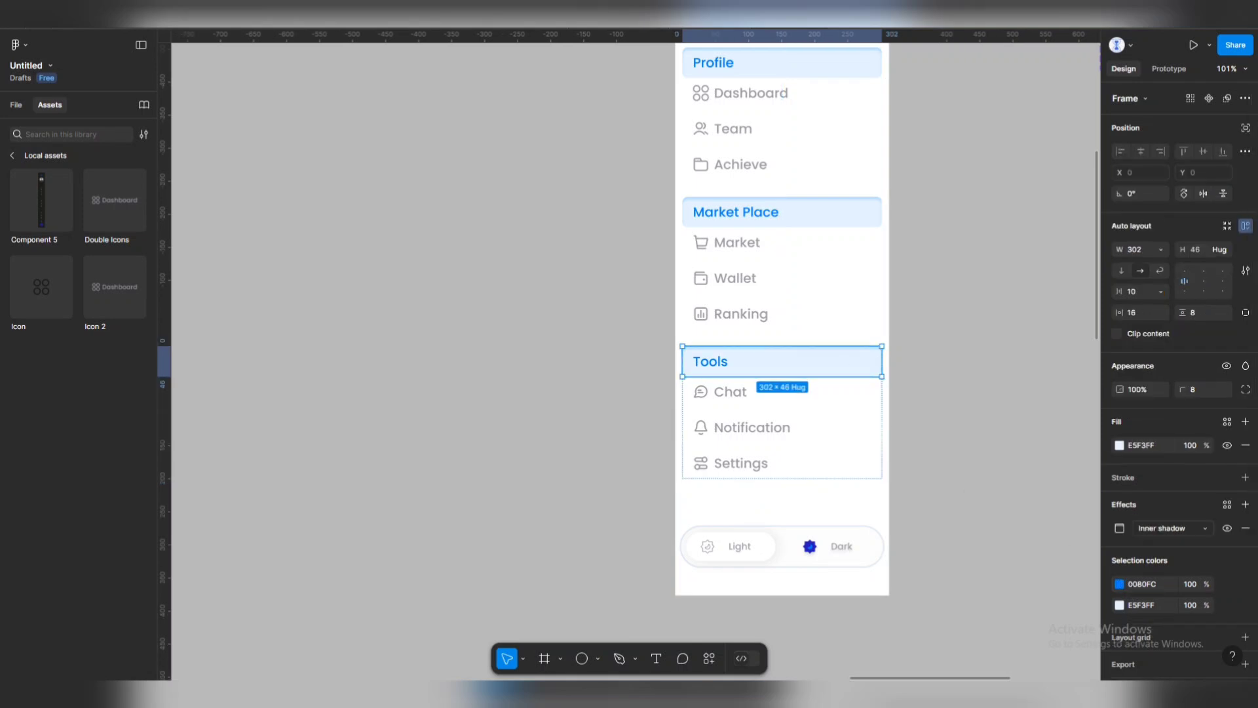
click(1120, 605)
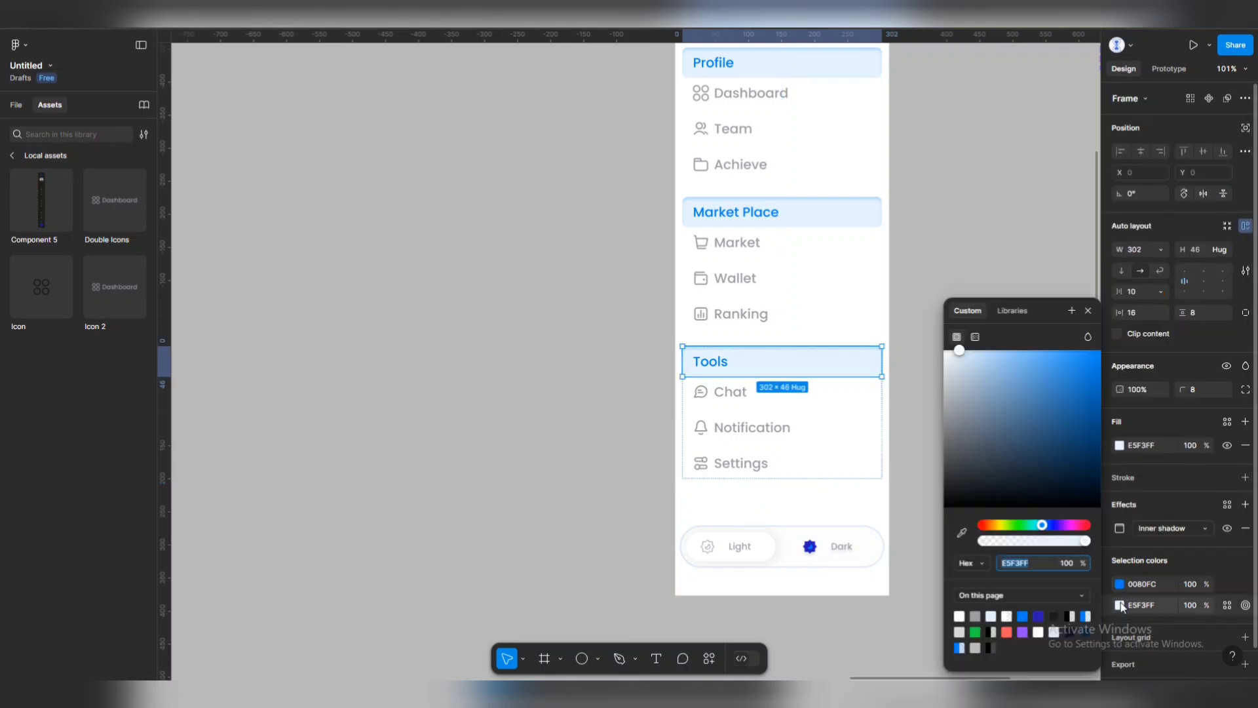
click(1007, 632)
scroll(738, 354, down, 5)
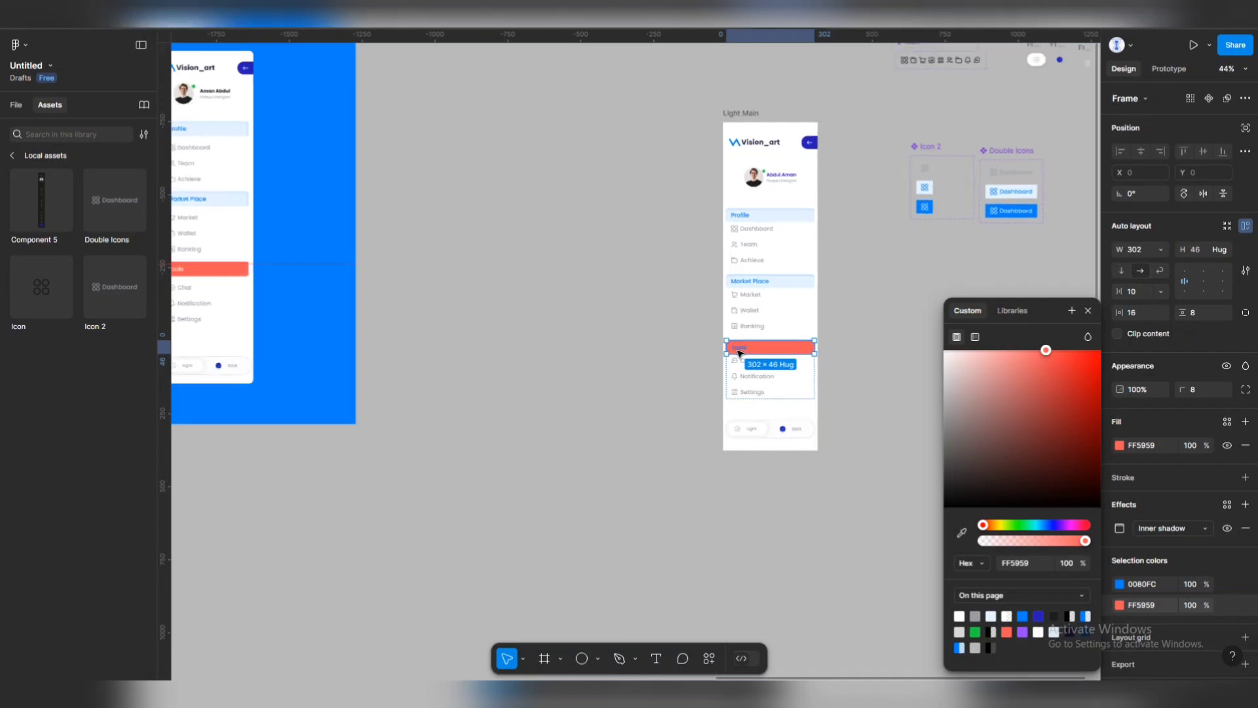
scroll(738, 354, up, 4)
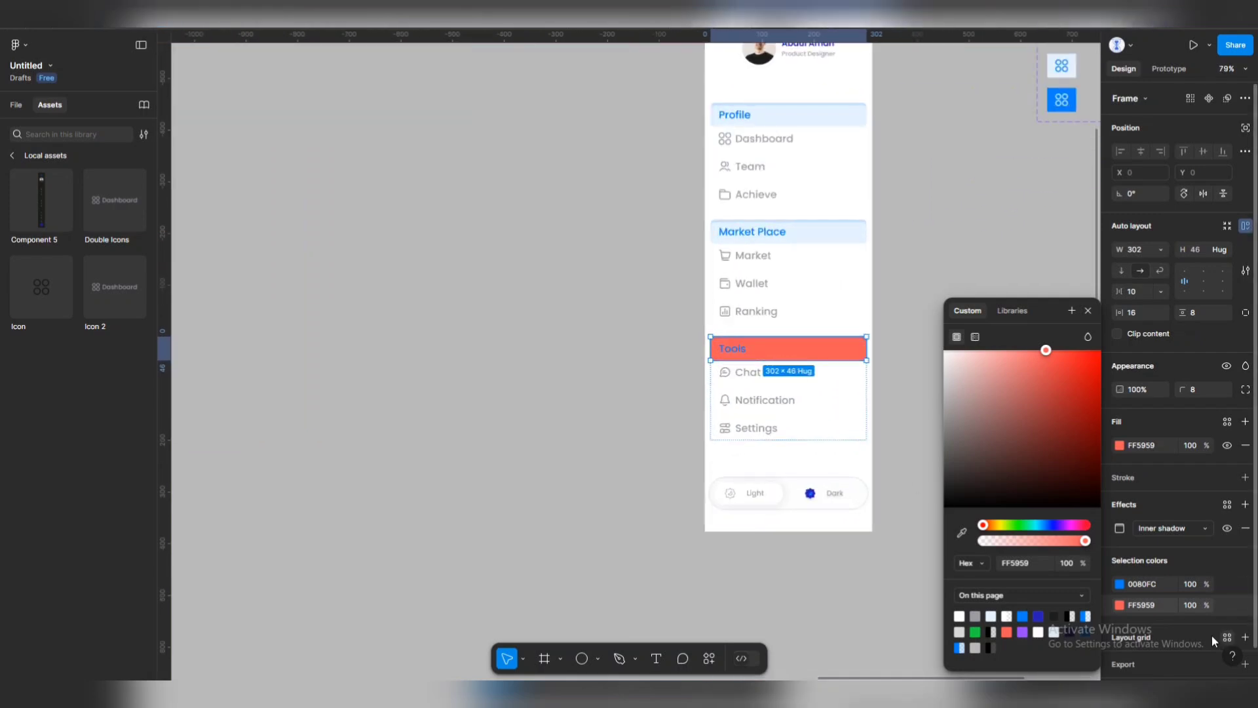
click(1128, 585)
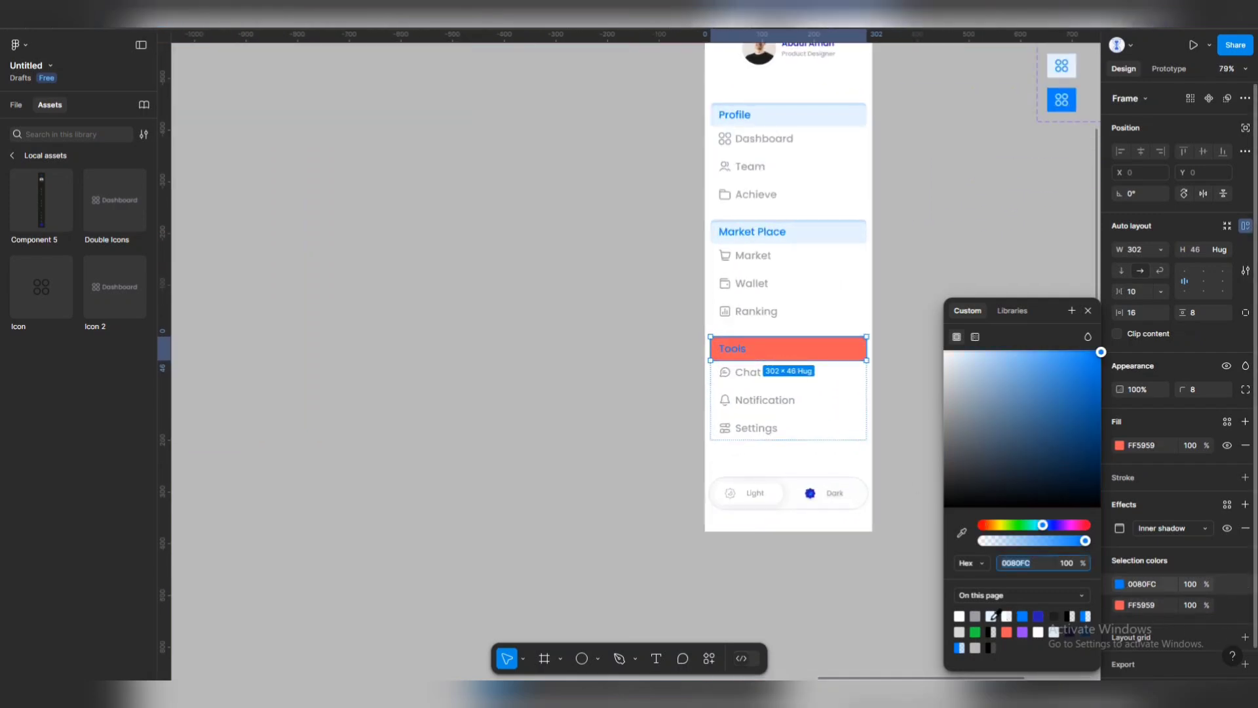
click(583, 472)
scroll(748, 357, down, 2)
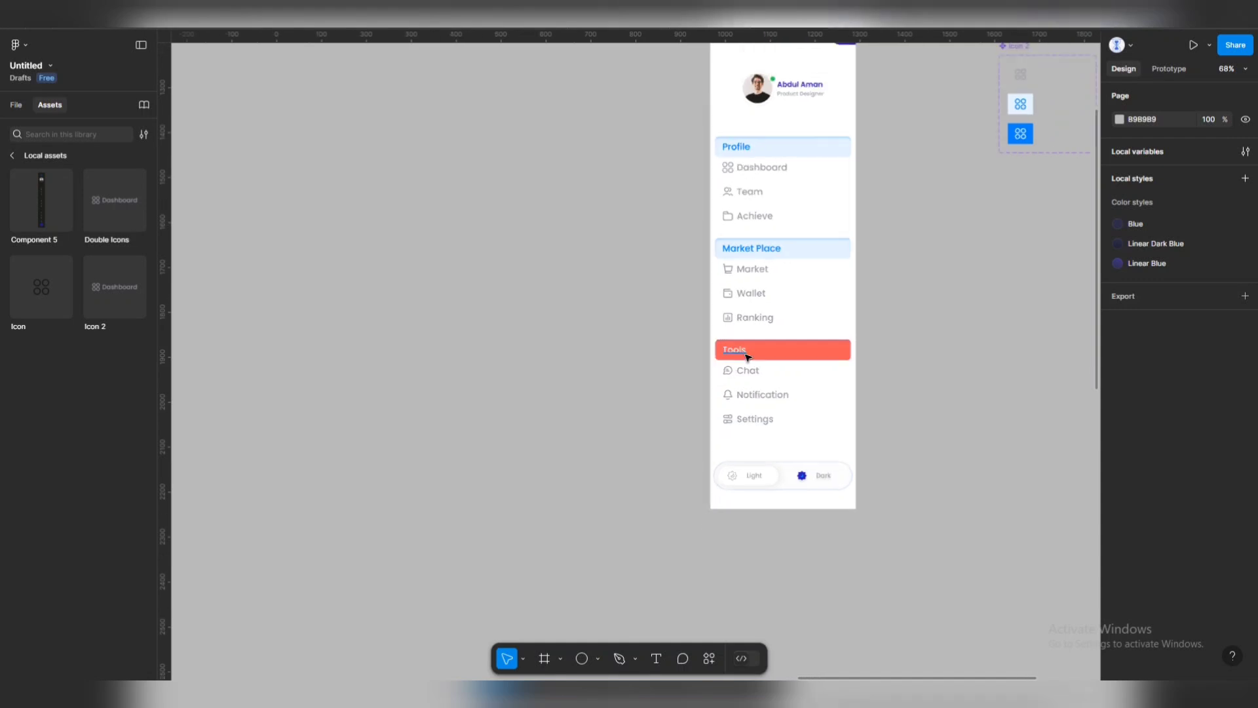
scroll(747, 357, up, 3)
Change the Tools, Market Place and Profile titles from Medium to SemiBold.
click(737, 351)
double_click(738, 350)
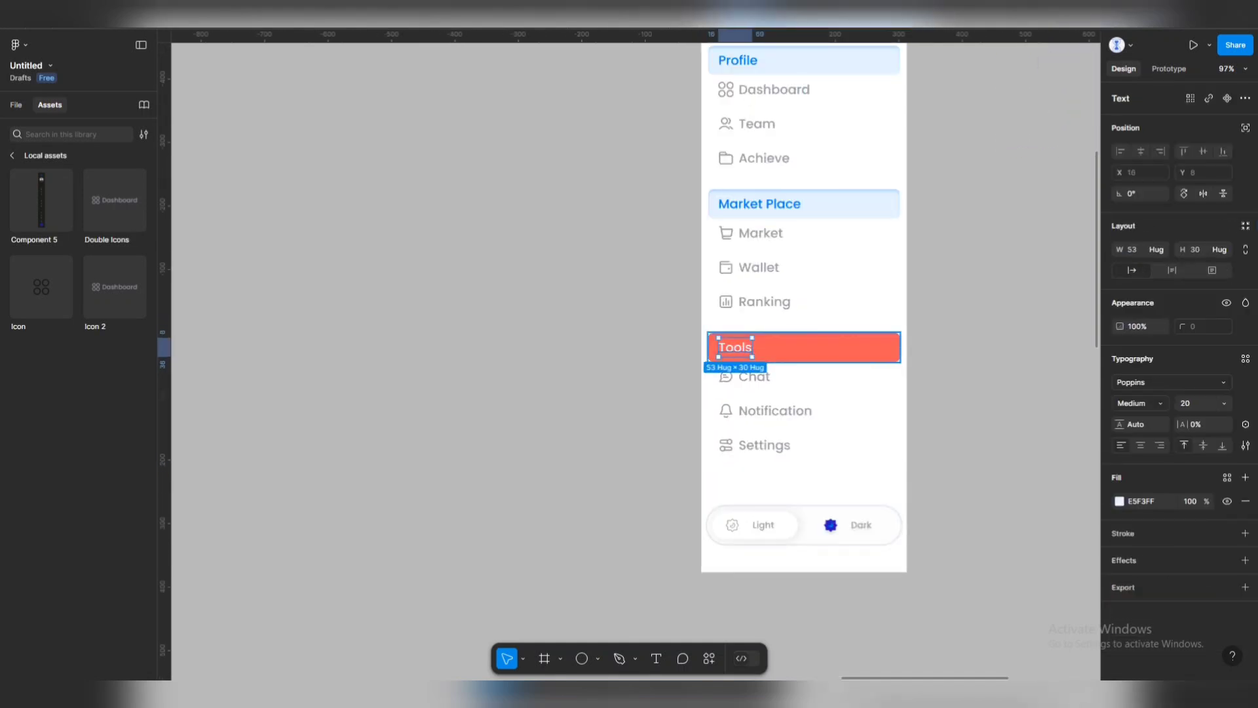
click(1159, 403)
key(Escape)
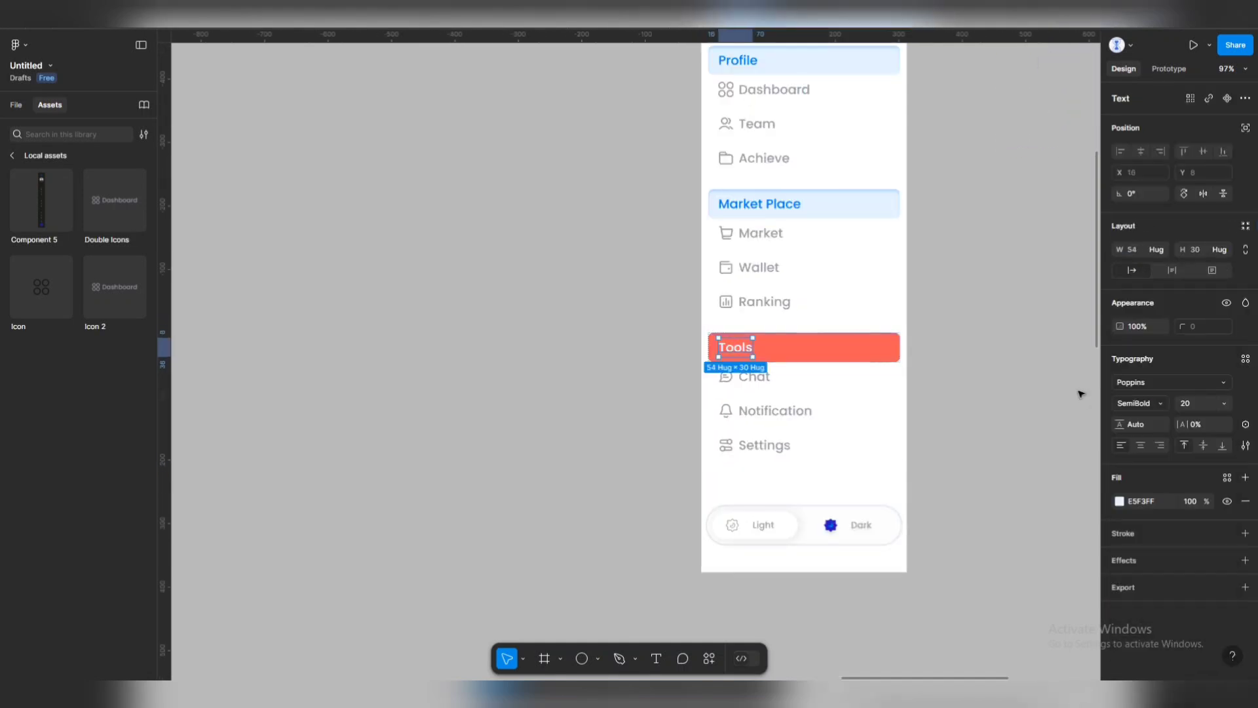
click(767, 209)
double_click(767, 209)
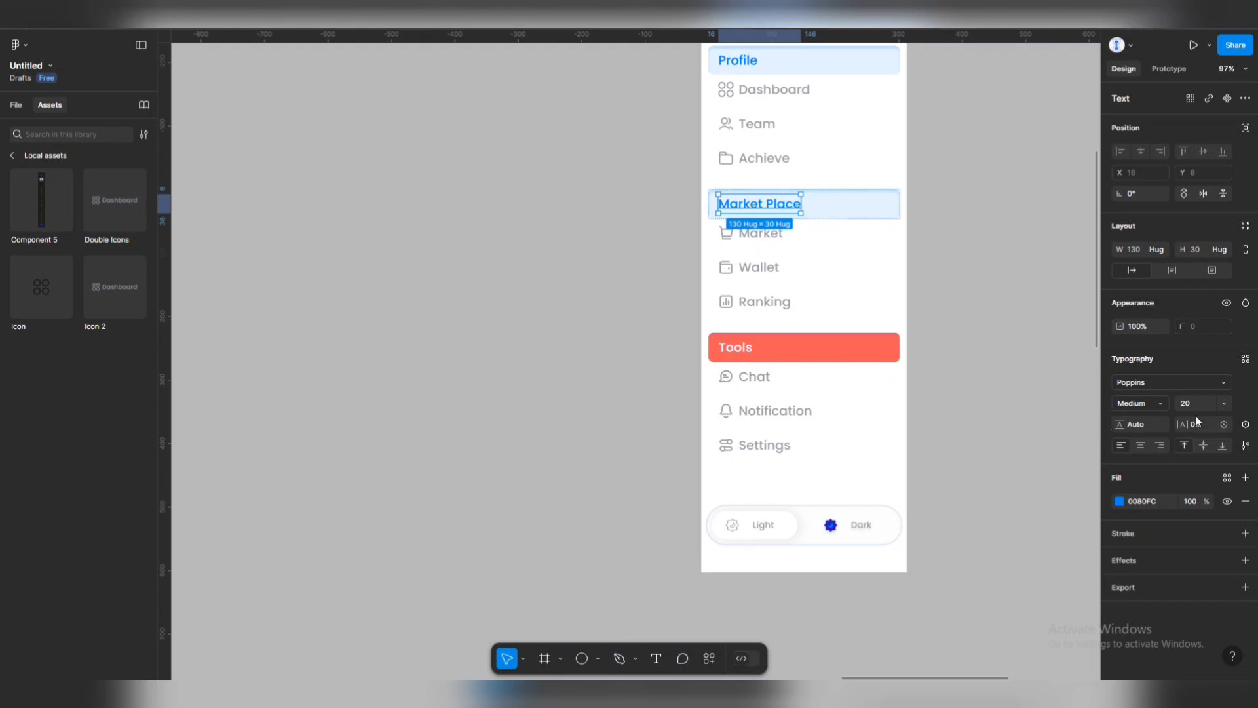
click(1161, 404)
click(1130, 419)
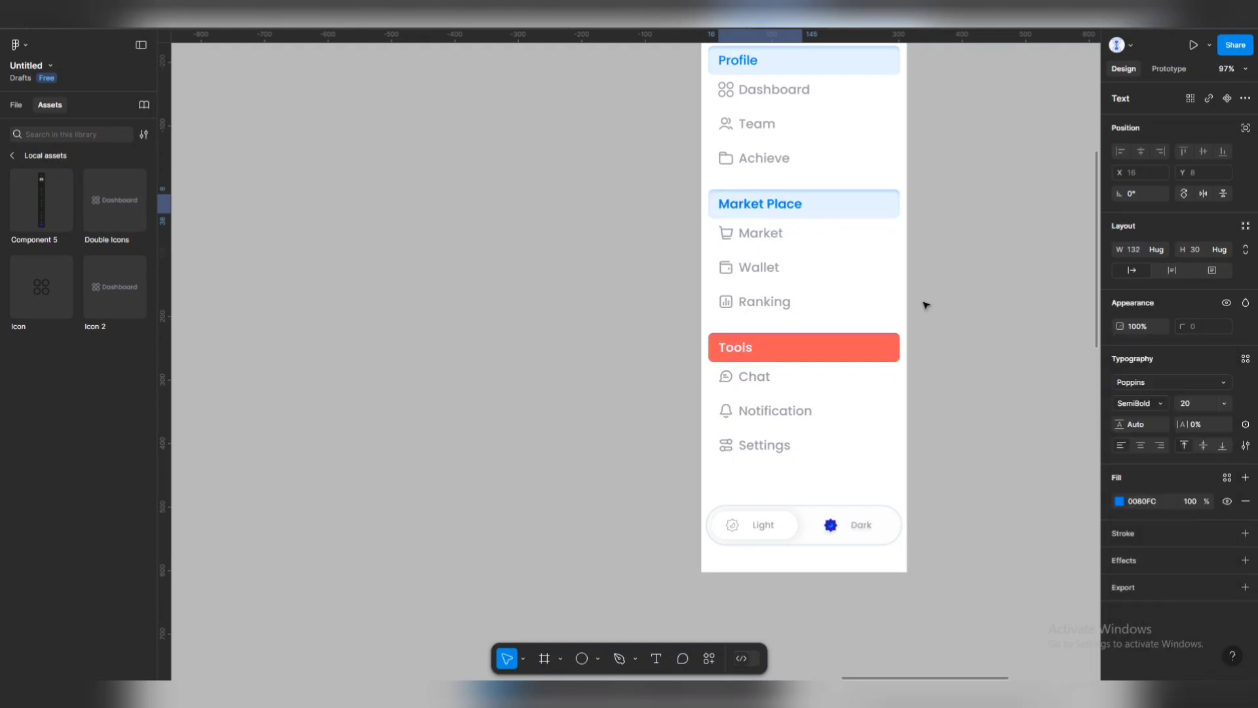
click(738, 60)
double_click(737, 60)
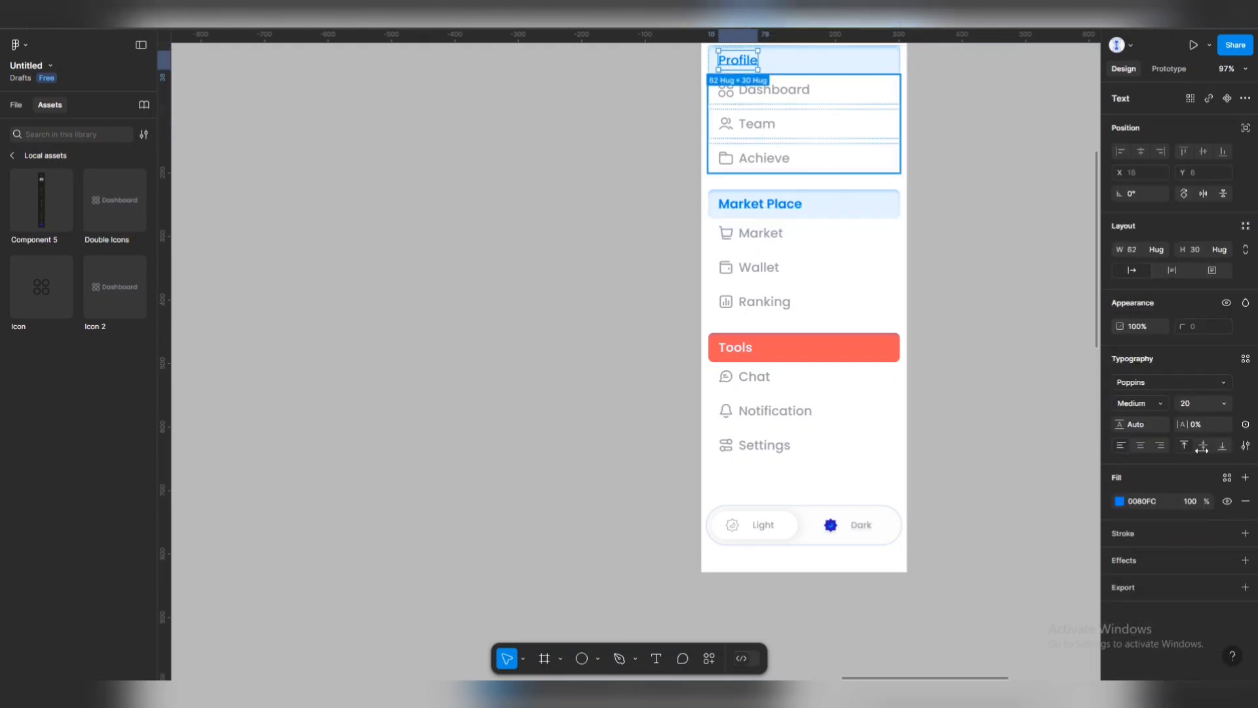
click(1165, 407)
click(1130, 419)
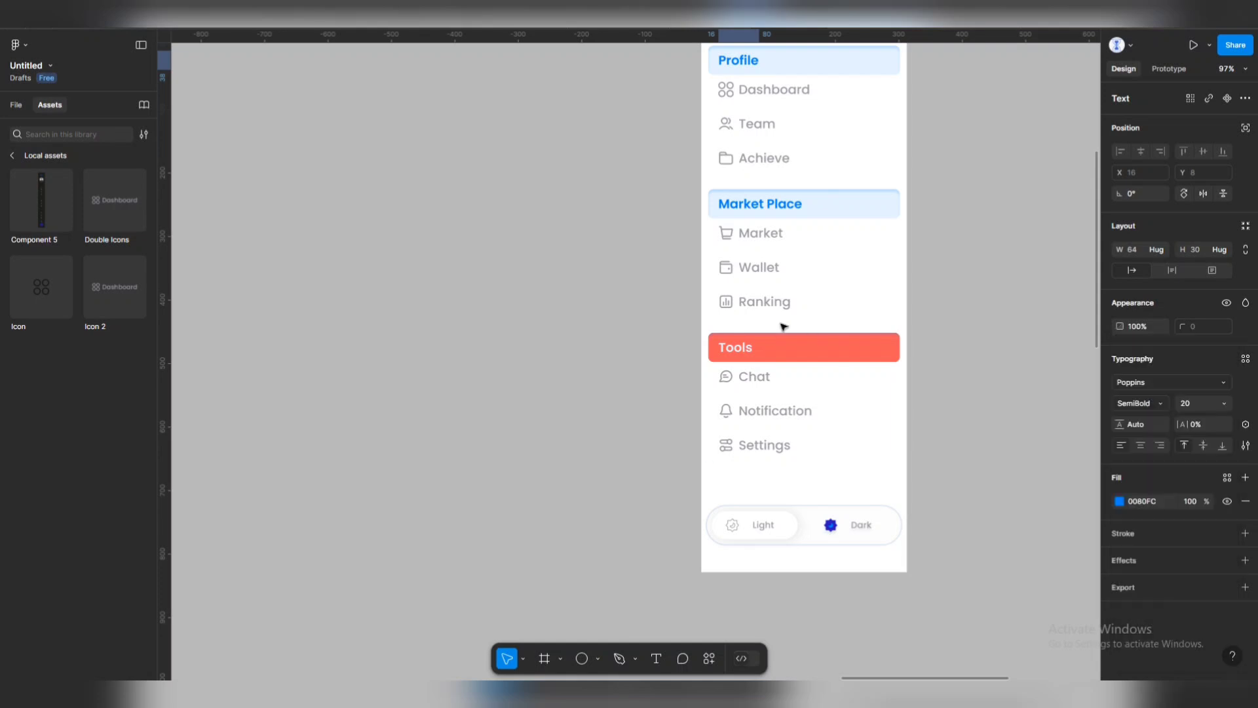
Give the Tools title a light E5F3FF text fill.
double_click(750, 351)
click(1120, 501)
click(1047, 563)
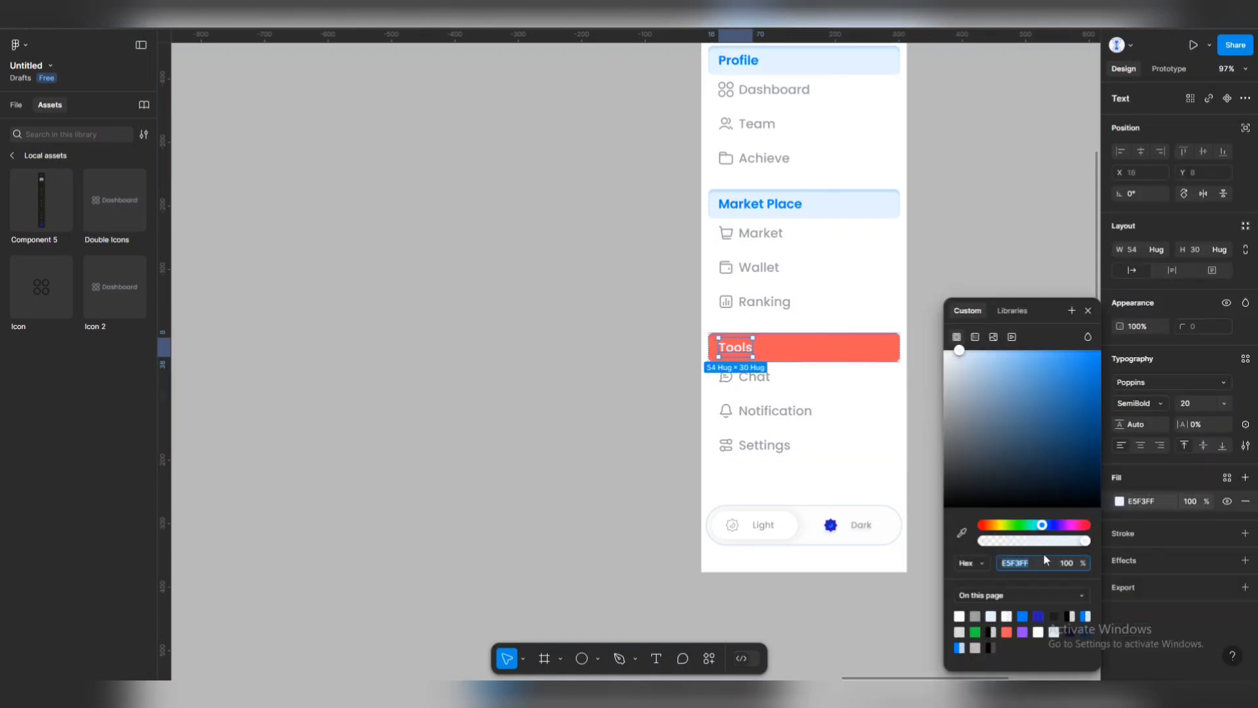
Alt-drag Light Main sideways to place a duplicate sidebar beside the original.
click(533, 426)
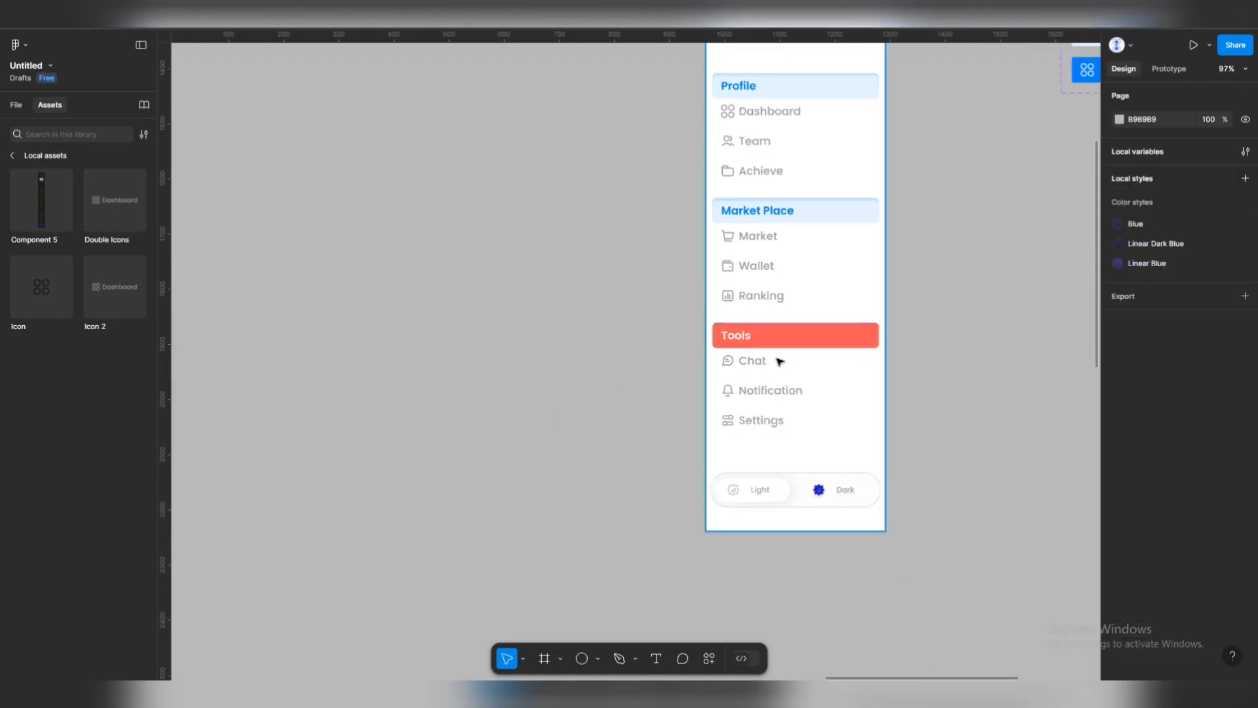
scroll(581, 357, down, 5)
scroll(685, 313, up, 1)
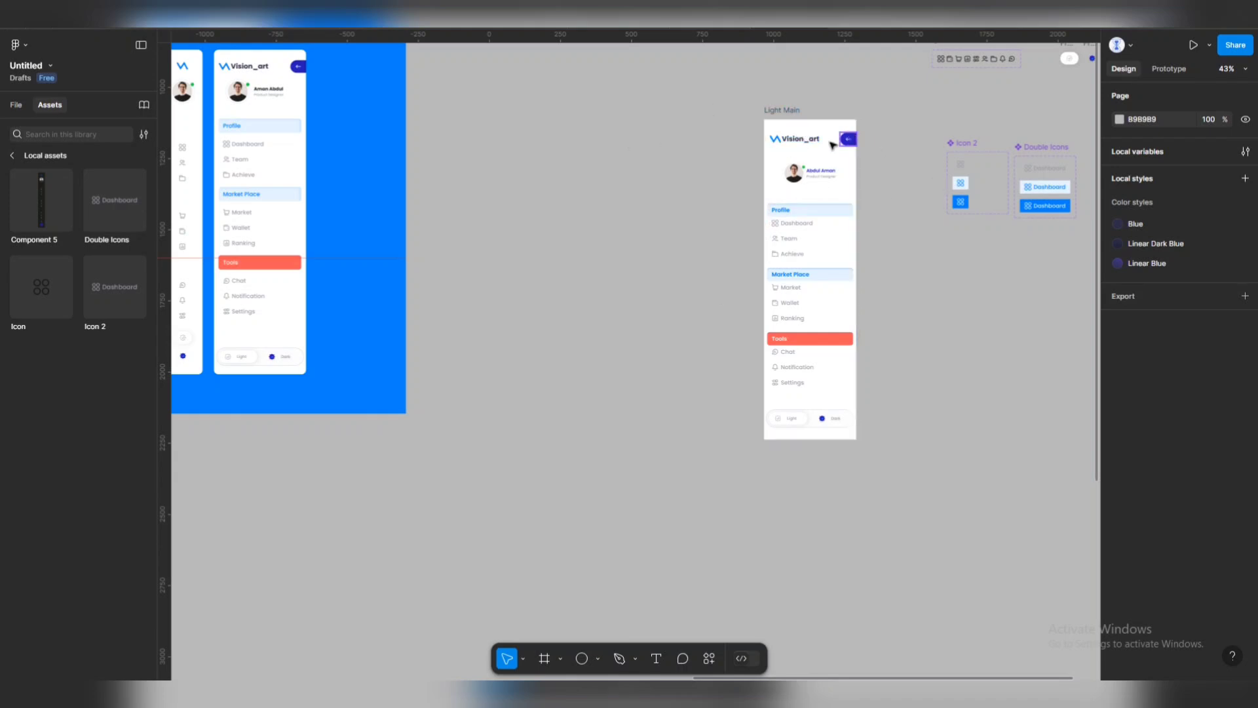
drag(787, 113, 692, 116)
scroll(1049, 262, up, 5)
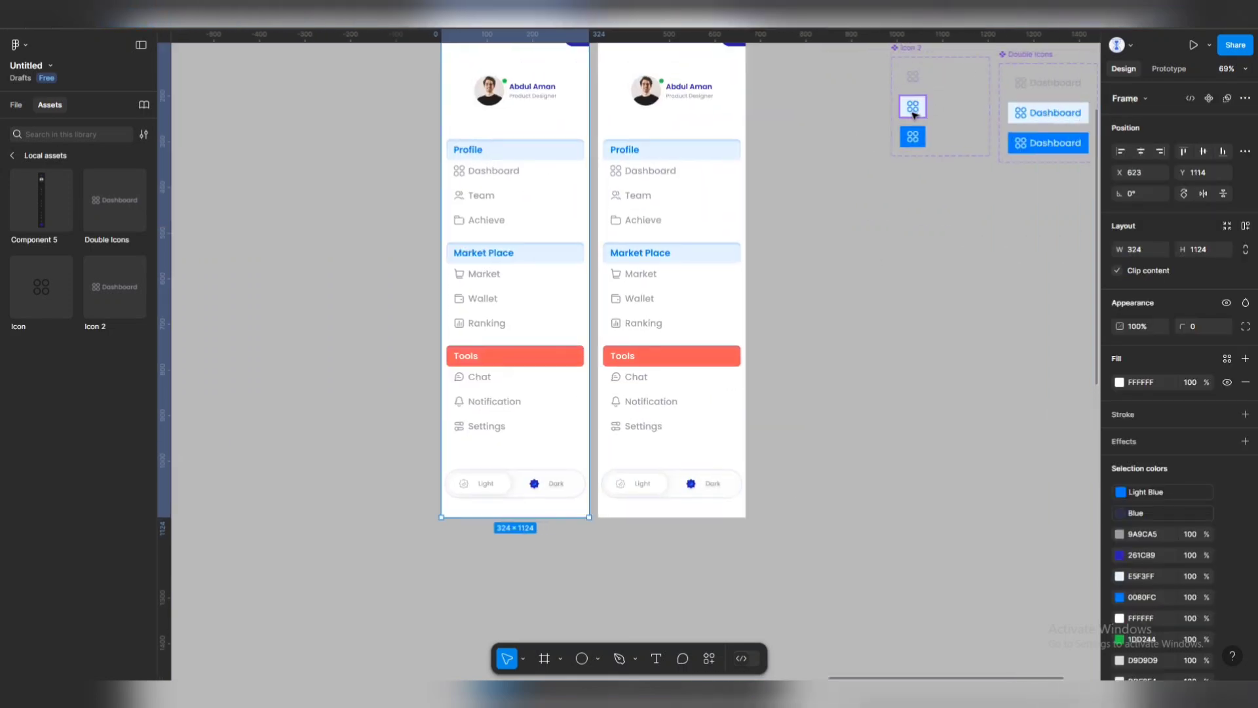
scroll(542, 247, up, 1)
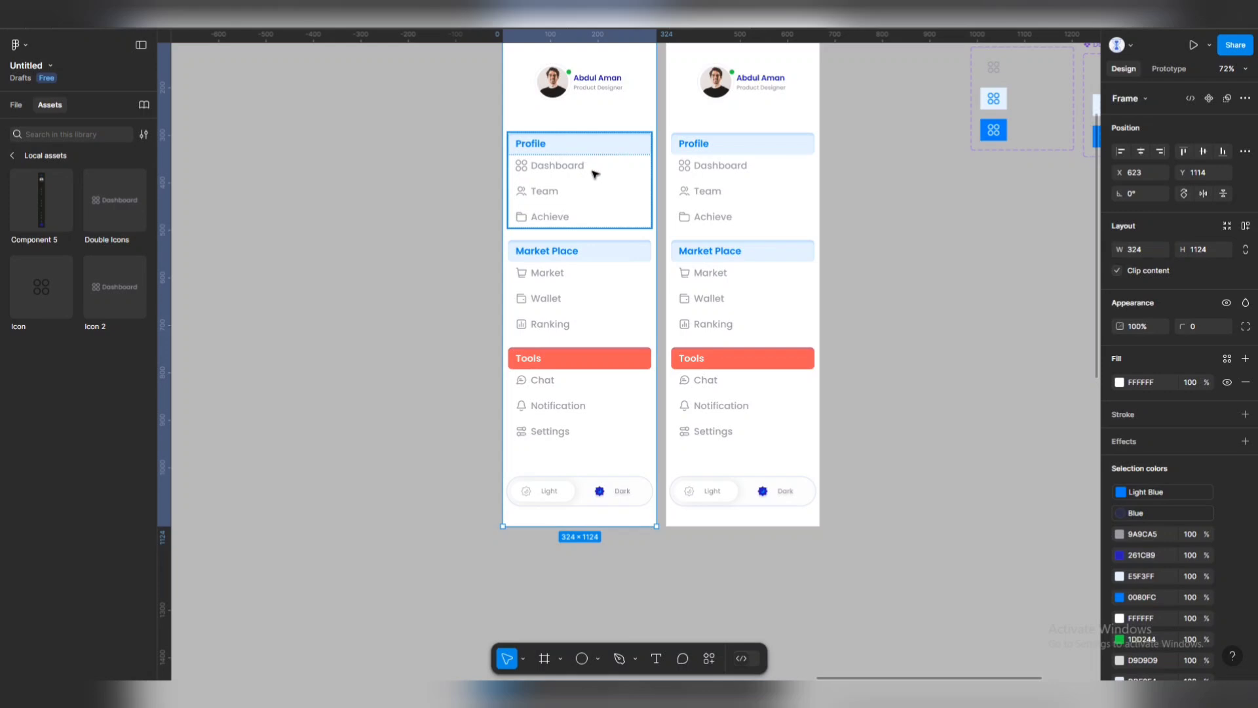
scroll(583, 169, up, 2)
In the copy, drill into the Profile section down to the Dashboard label text.
click(579, 166)
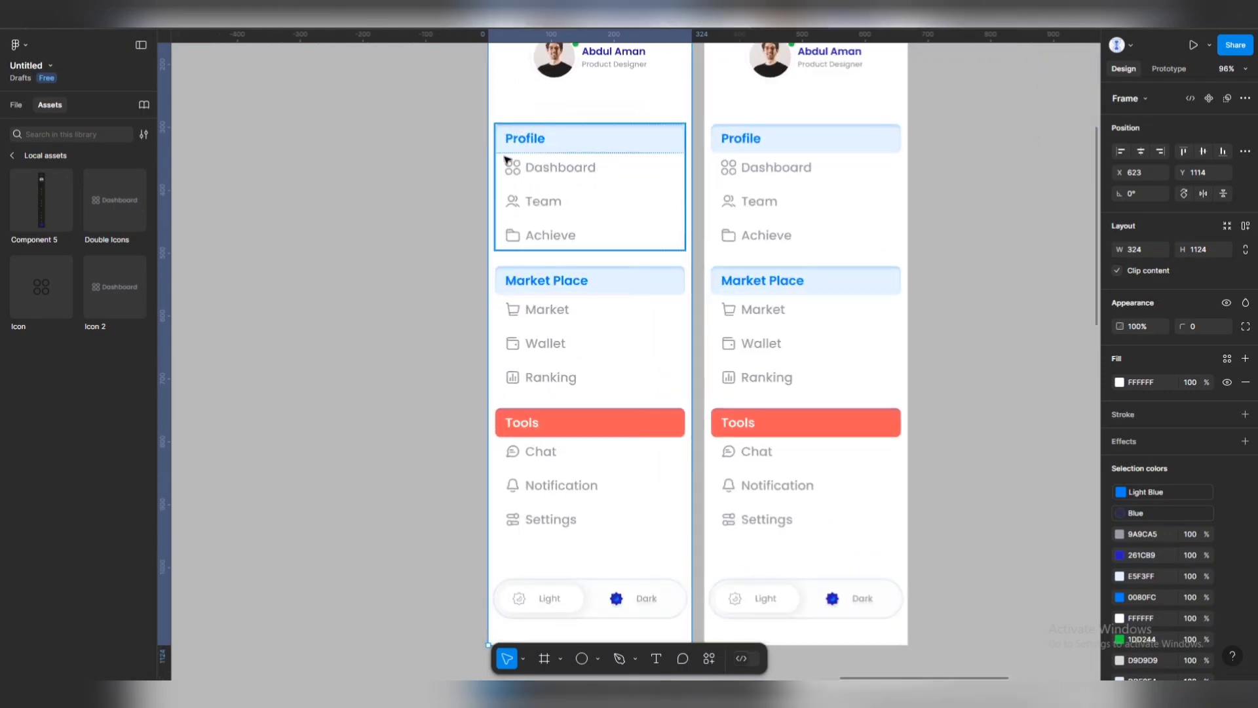
key(alt+1)
scroll(655, 239, left, 3)
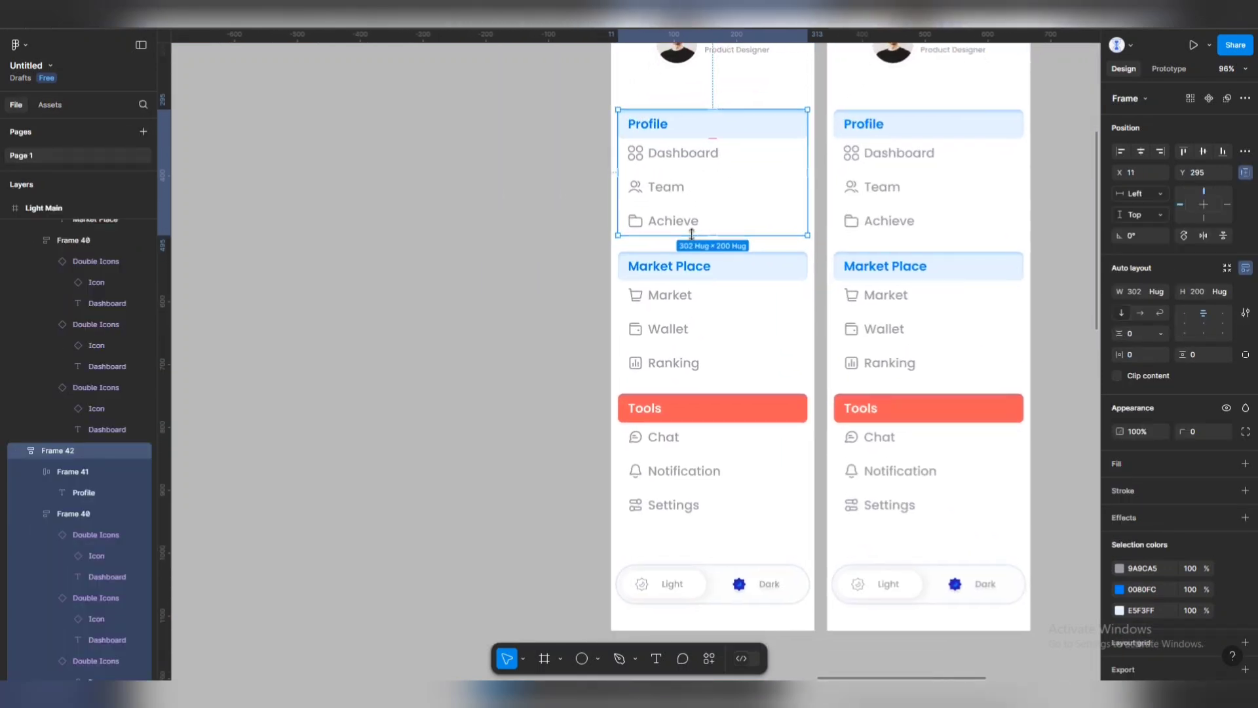
double_click(675, 155)
double_click(675, 155)
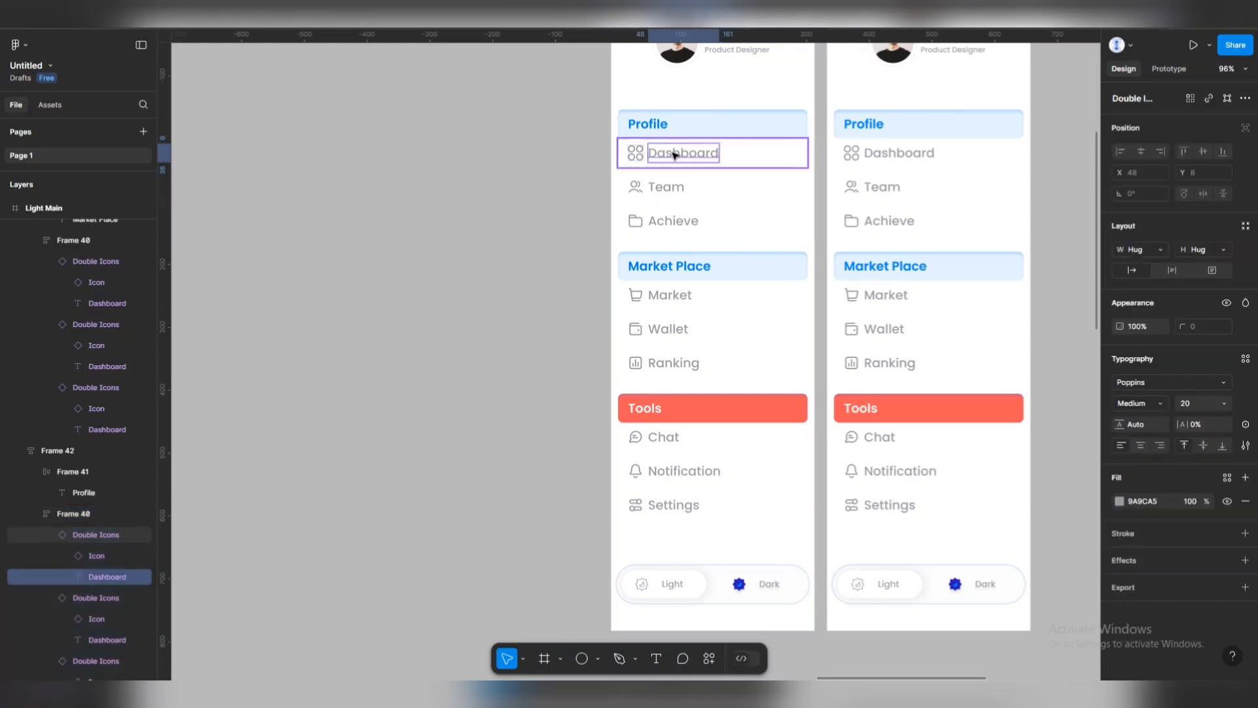
Delete the Vision_art wordmark from the left copy's header.
click(576, 197)
scroll(714, 155, down, 3)
scroll(721, 168, up, 2)
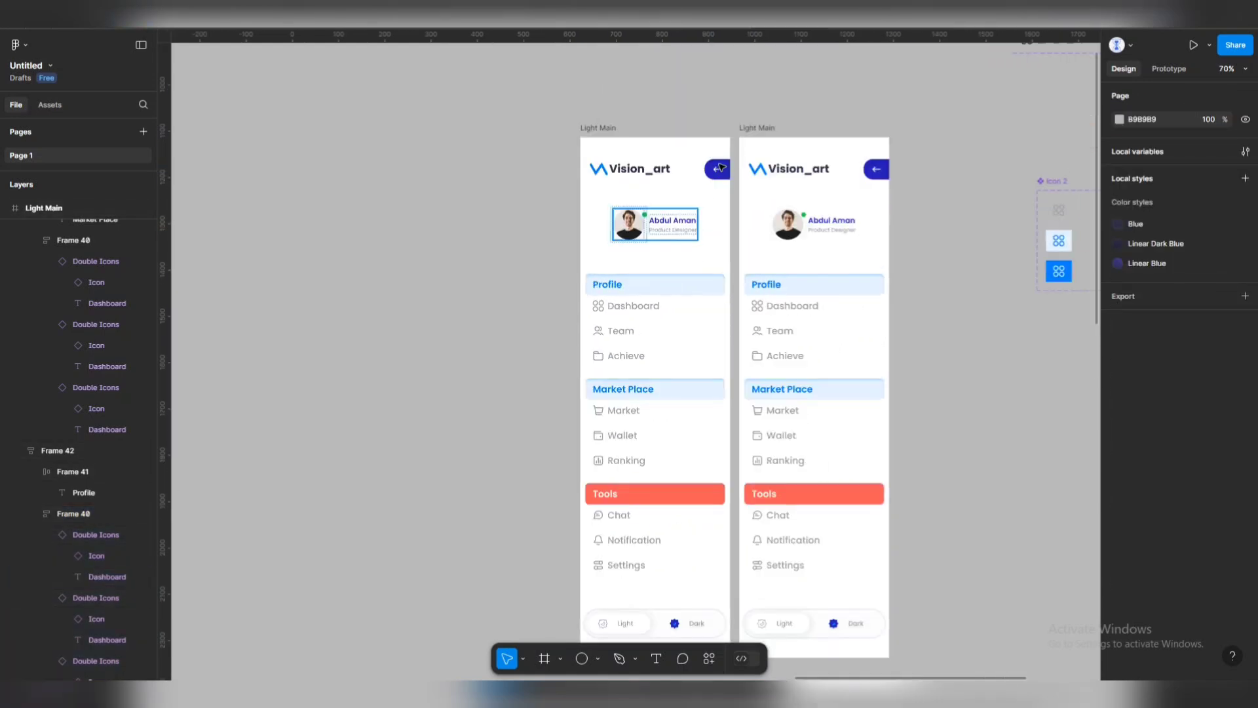
double_click(663, 166)
double_click(663, 168)
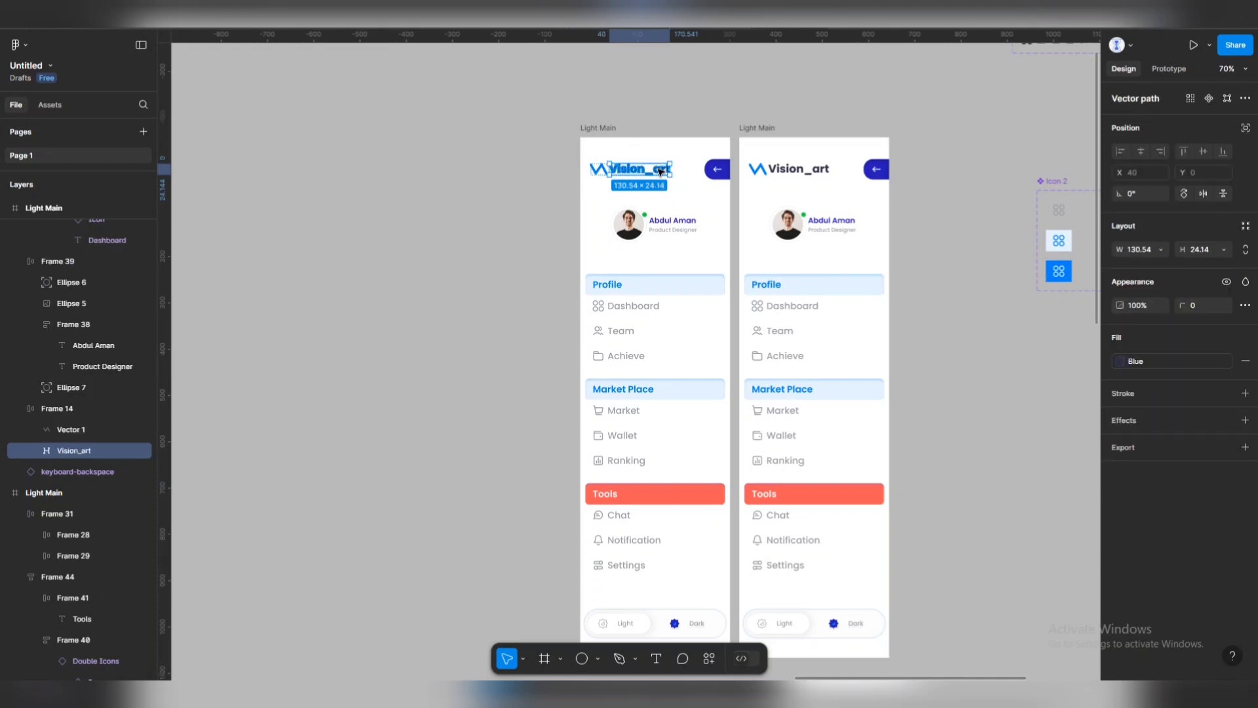
double_click(662, 171)
key(Escape)
key(Delete)
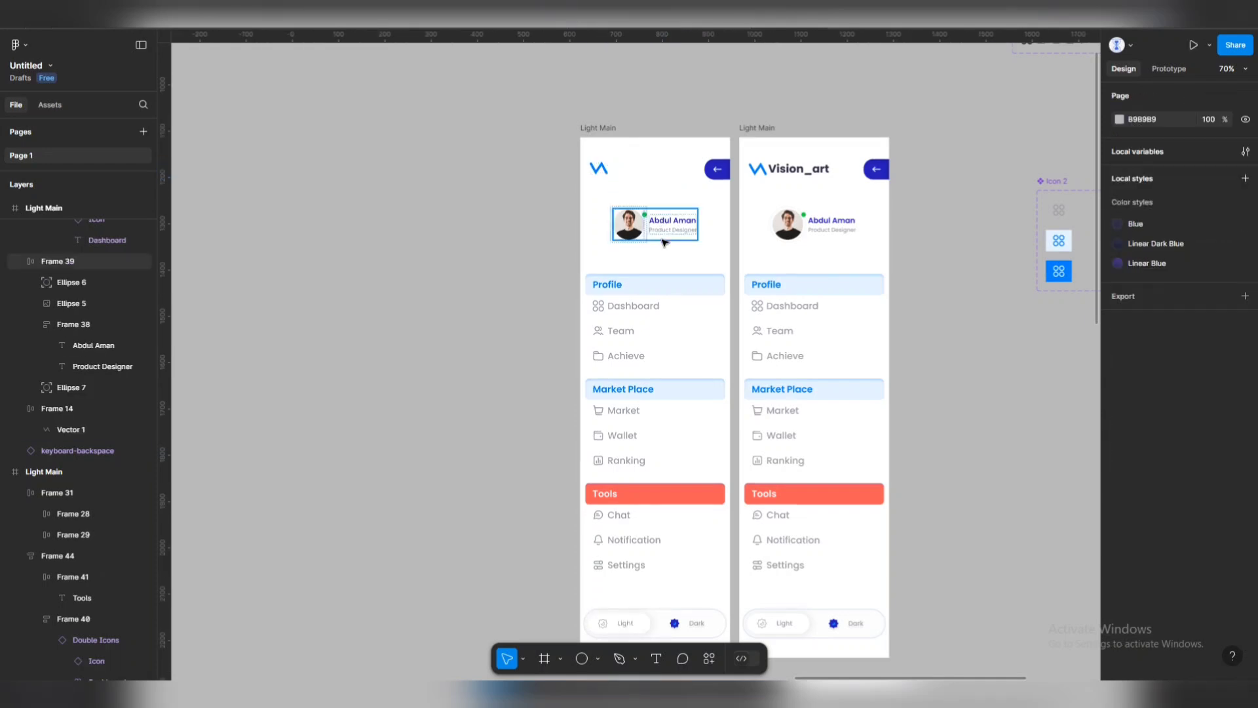
Delete the name and title block and the back-arrow button.
click(675, 231)
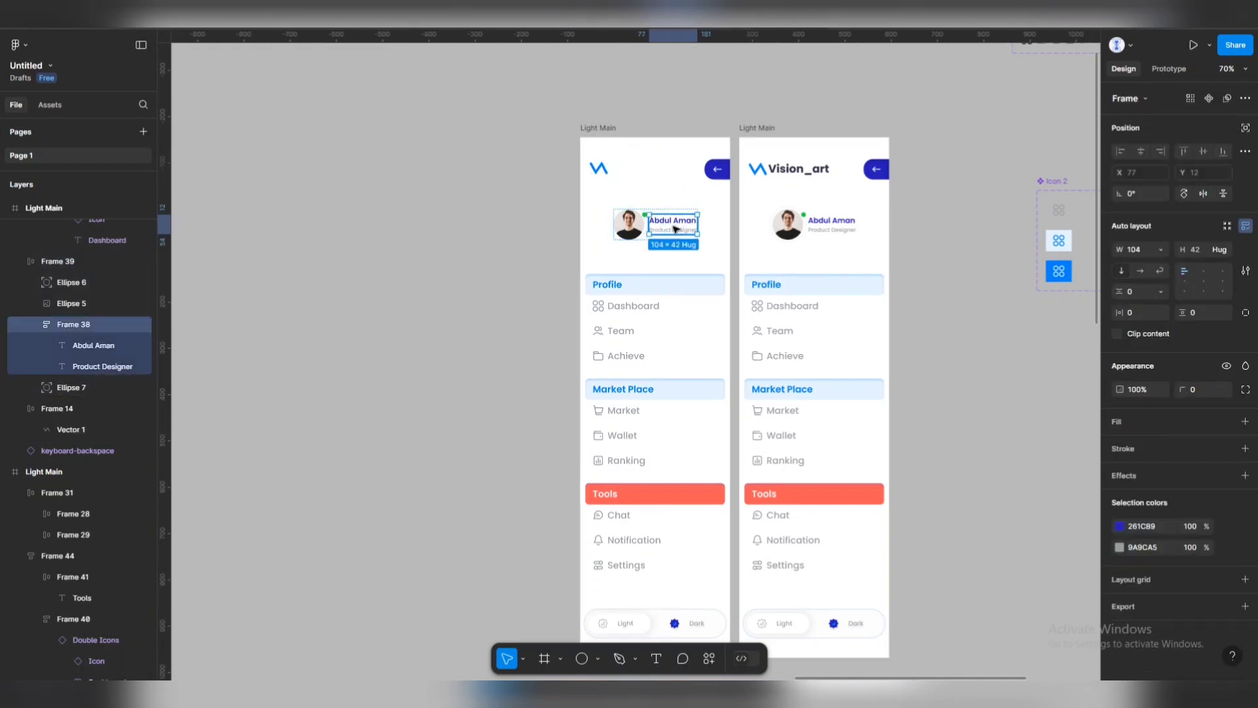
key(Delete)
click(653, 279)
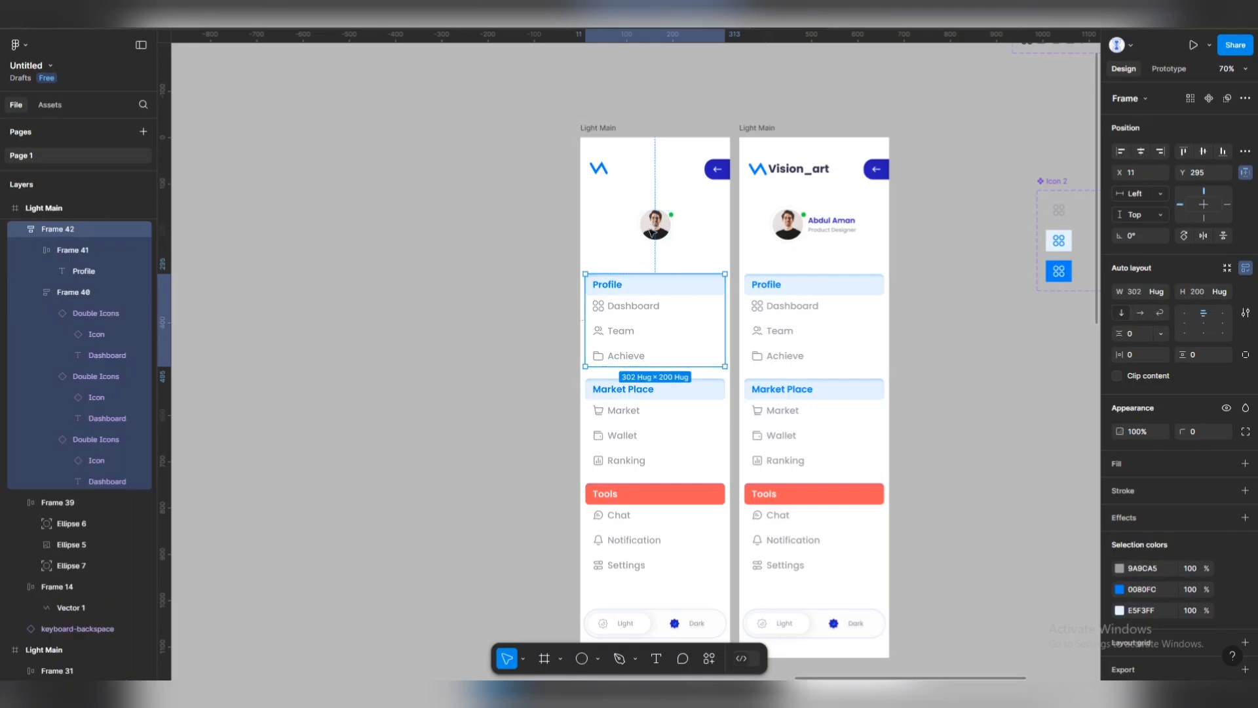
click(726, 169)
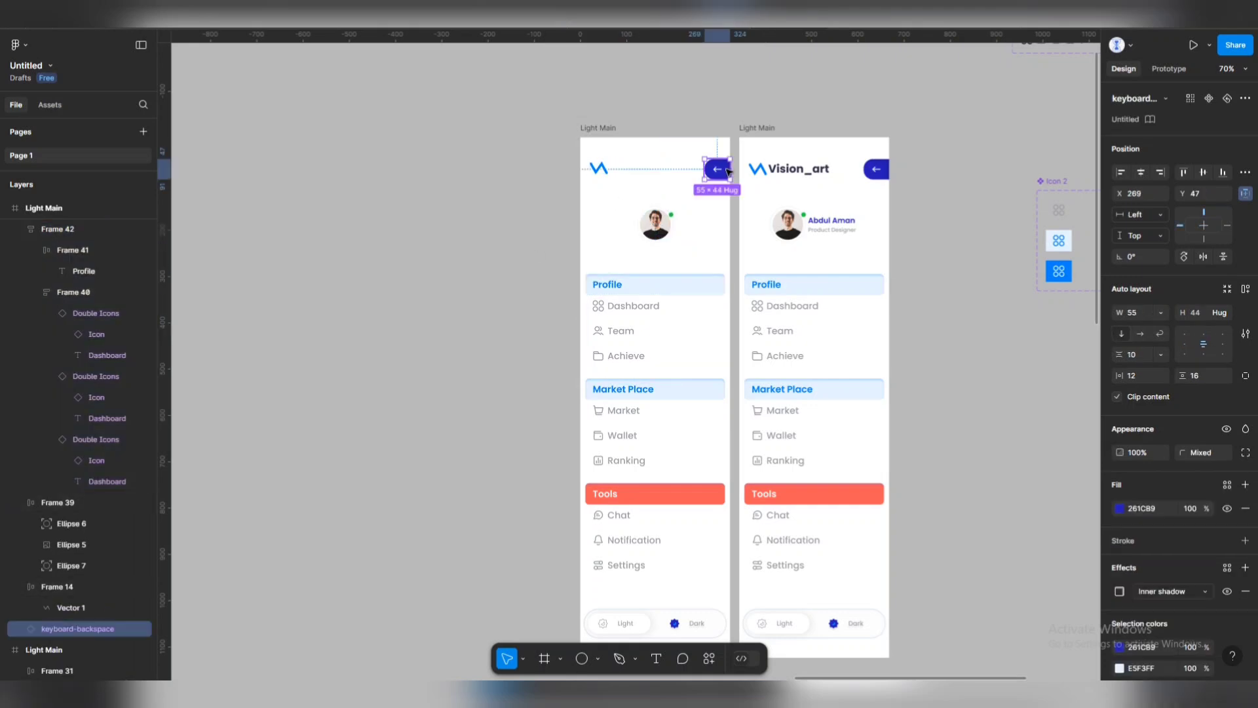
key(Delete)
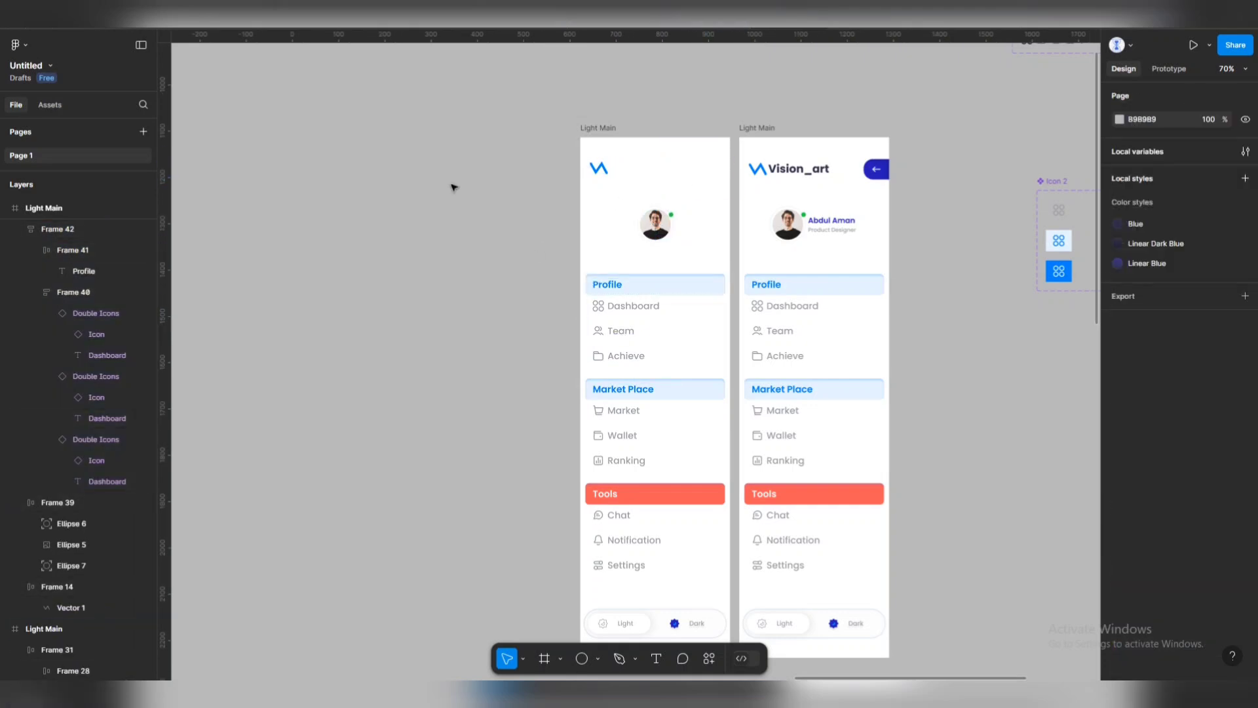
scroll(708, 273, left, 2)
Adjust the height sizing of the Dashboard, Achieve and Team rows under Profile.
click(720, 268)
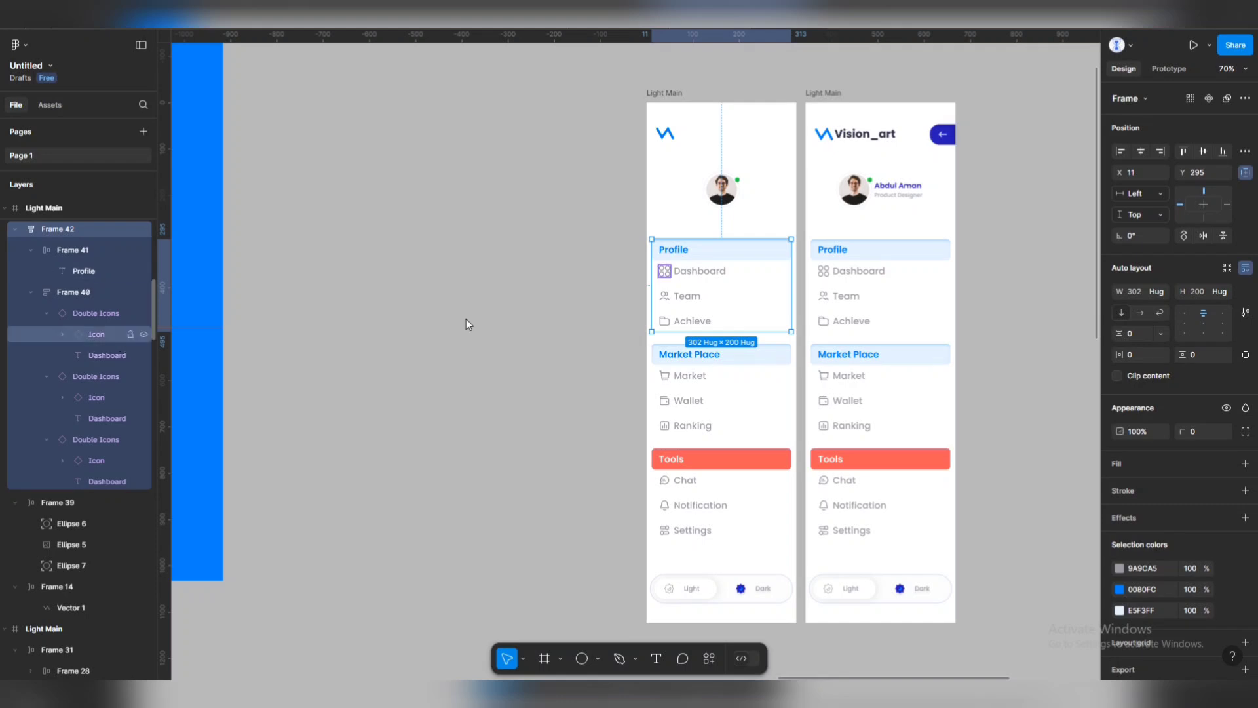
double_click(711, 276)
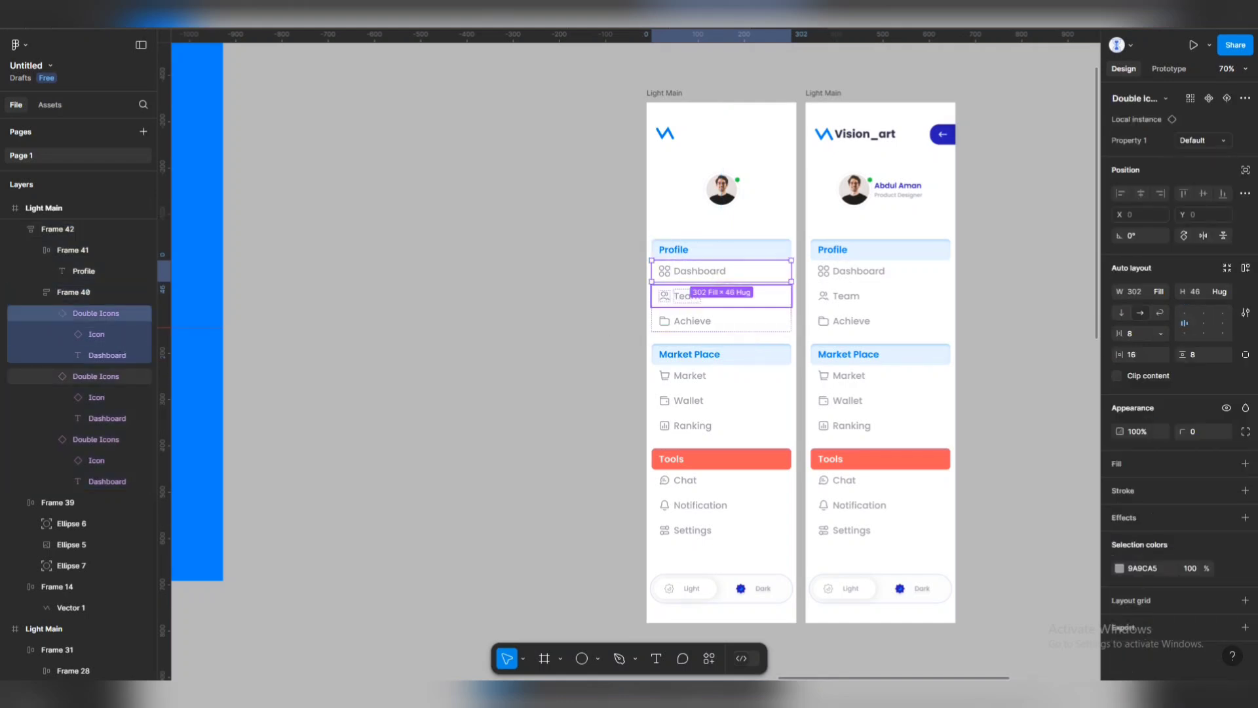
click(1227, 293)
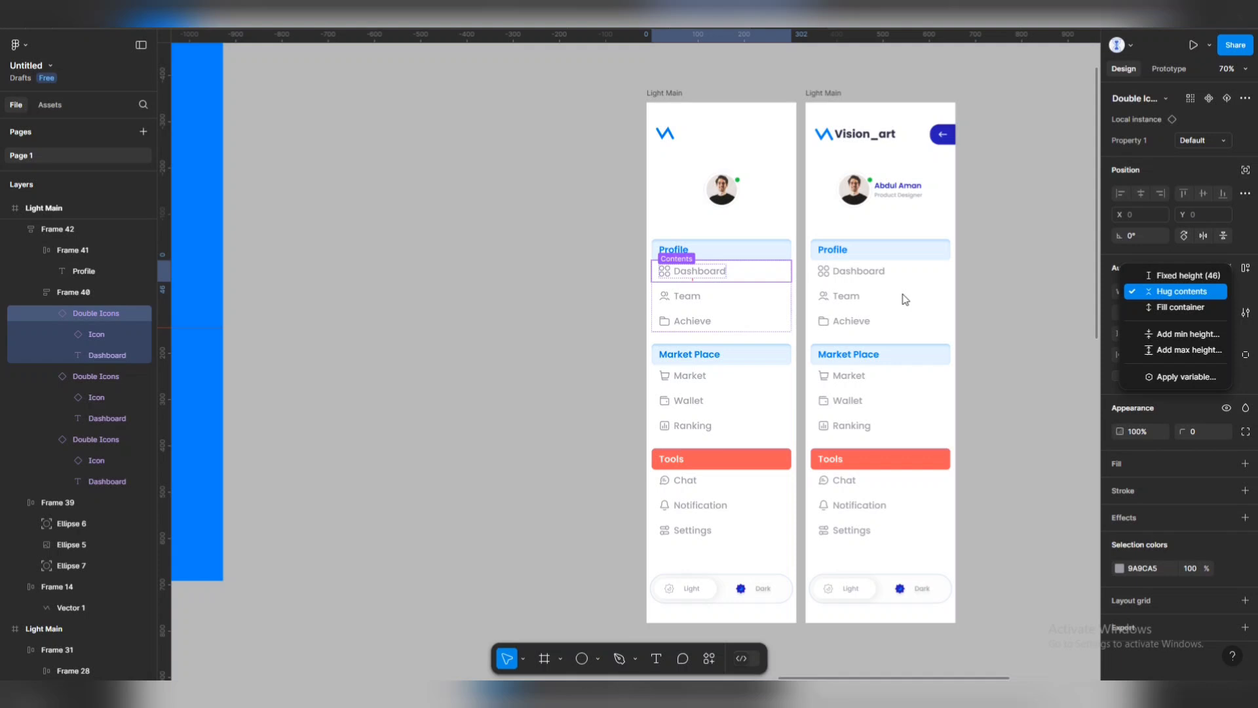
click(693, 299)
shift+click(711, 322)
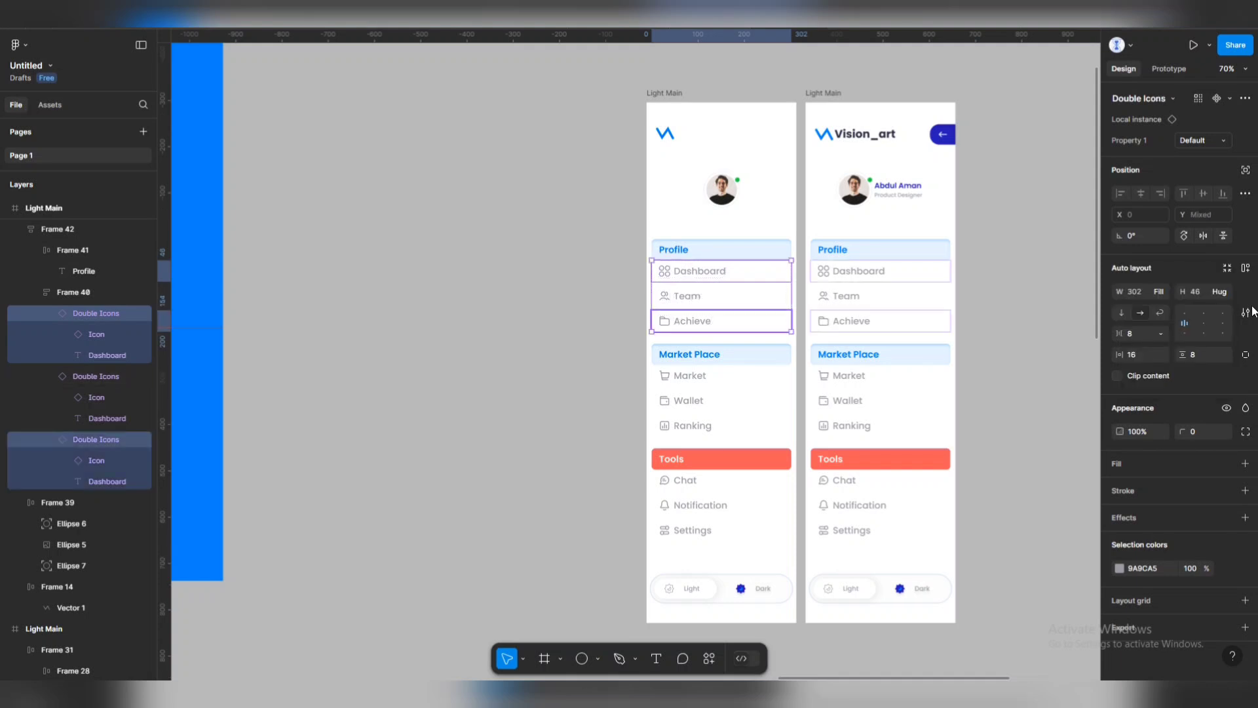
shift+click(725, 303)
click(1226, 292)
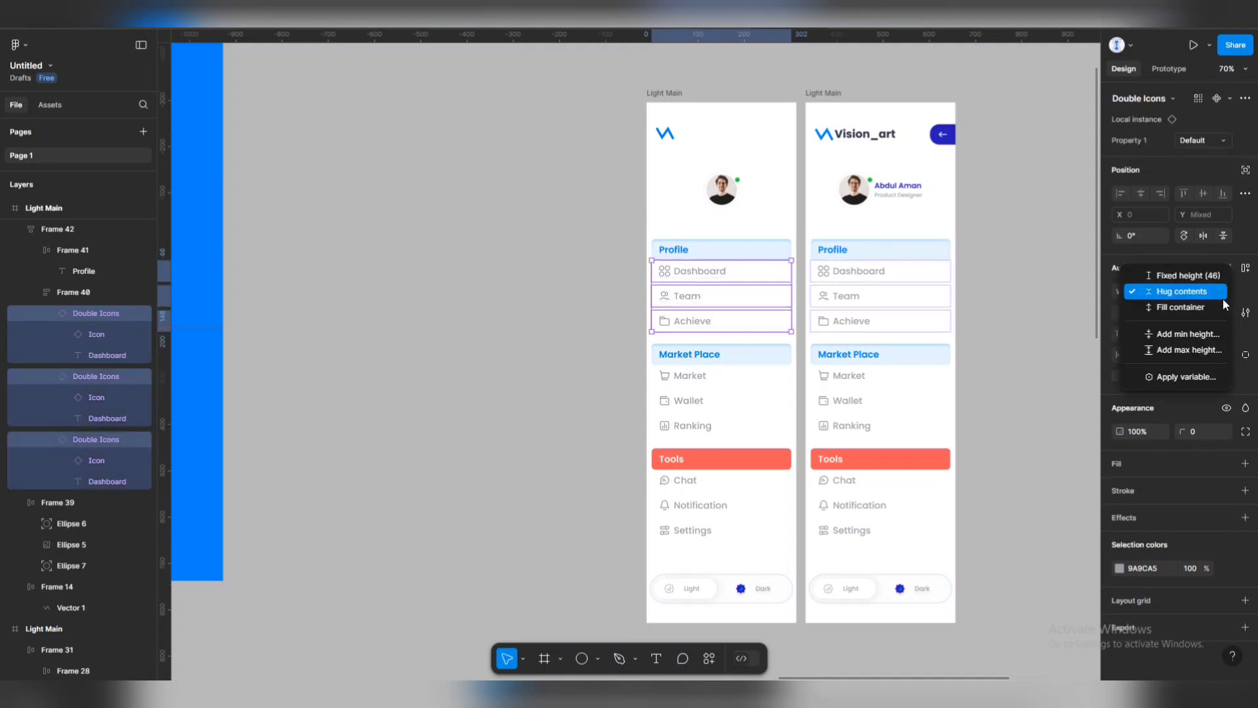
Set the height sizing of the Market, Wallet and Ranking rows under Market Place.
click(1185, 276)
click(694, 375)
click(699, 375)
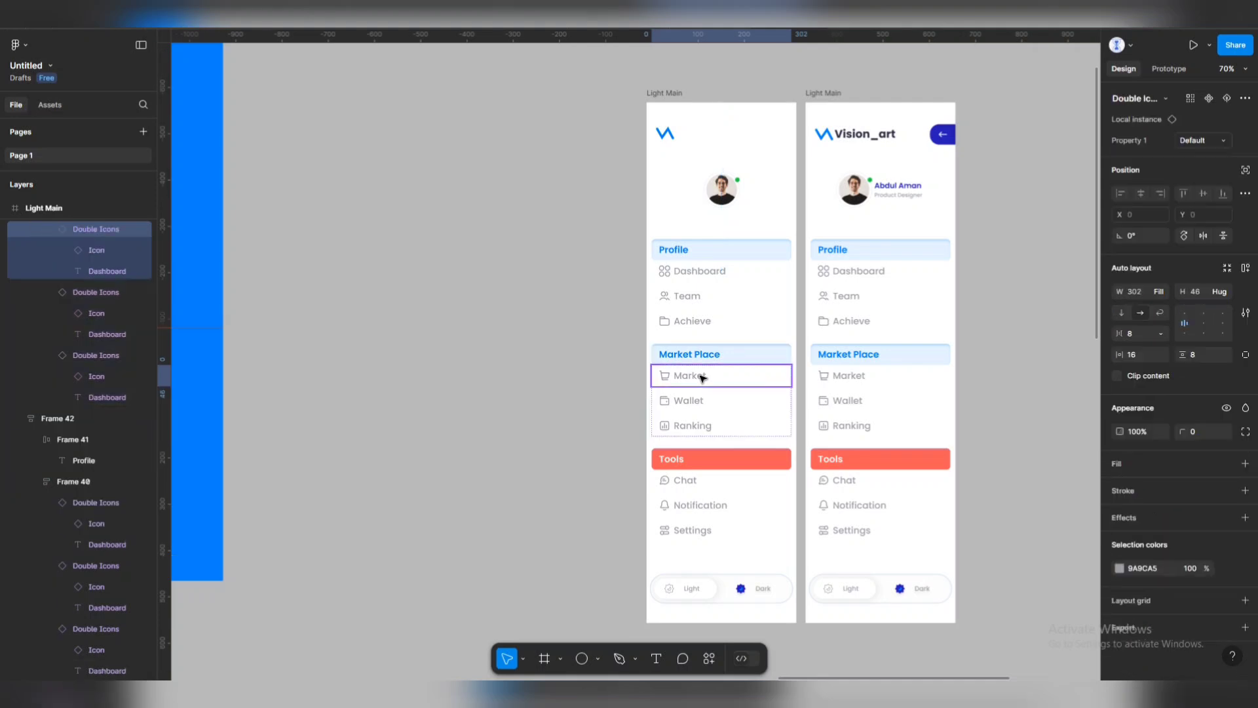
shift+click(697, 400)
shift+click(693, 425)
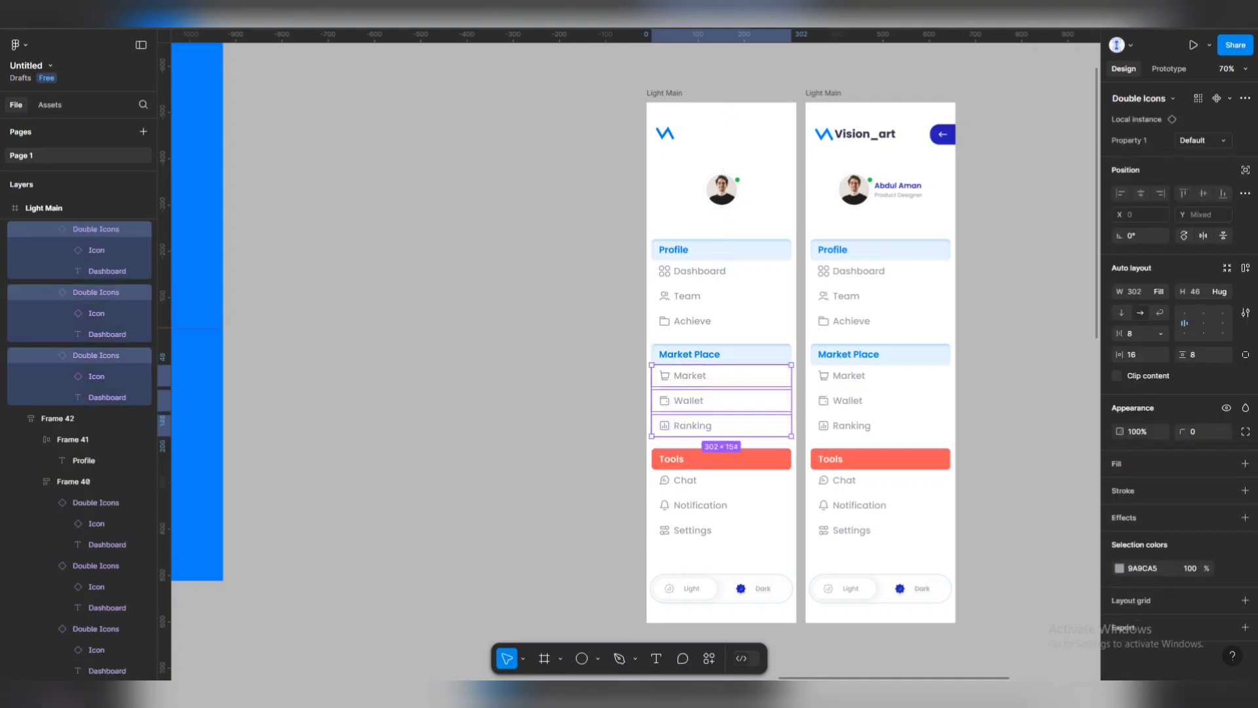
click(1224, 292)
click(1191, 278)
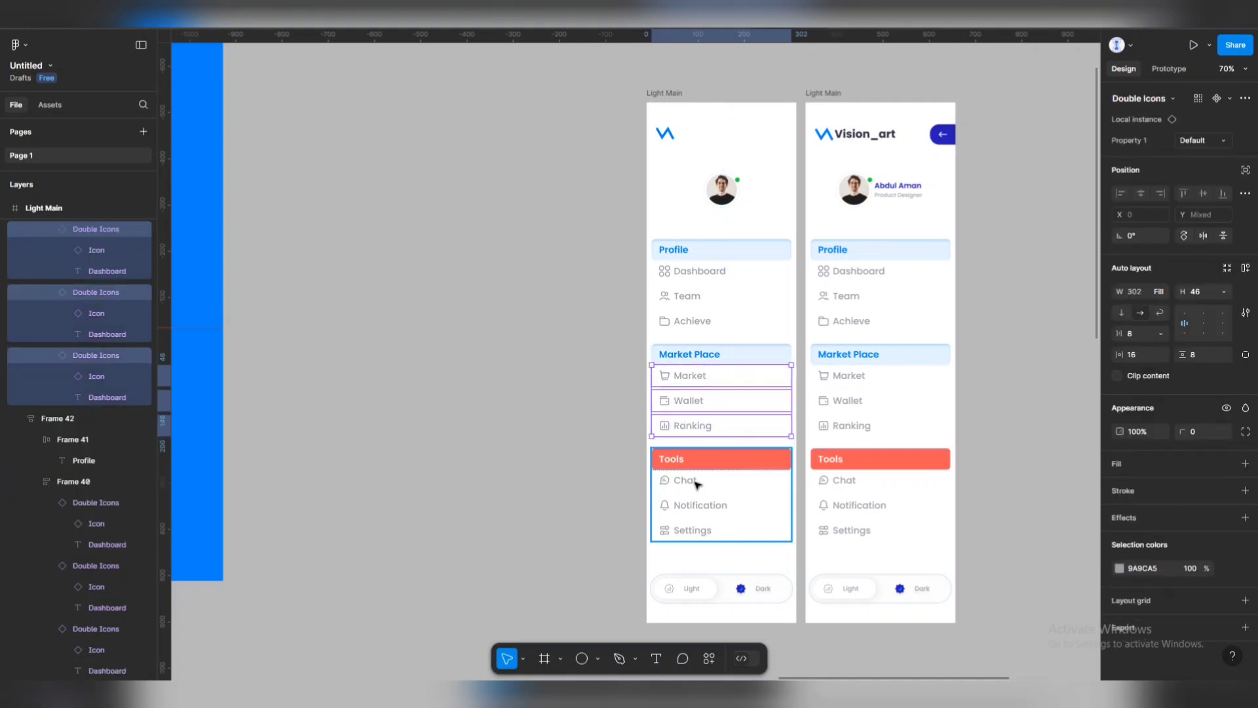
Keep the Chat, Notification and Settings rows at fixed height and fix the Tools header at 46.
click(697, 482)
click(697, 486)
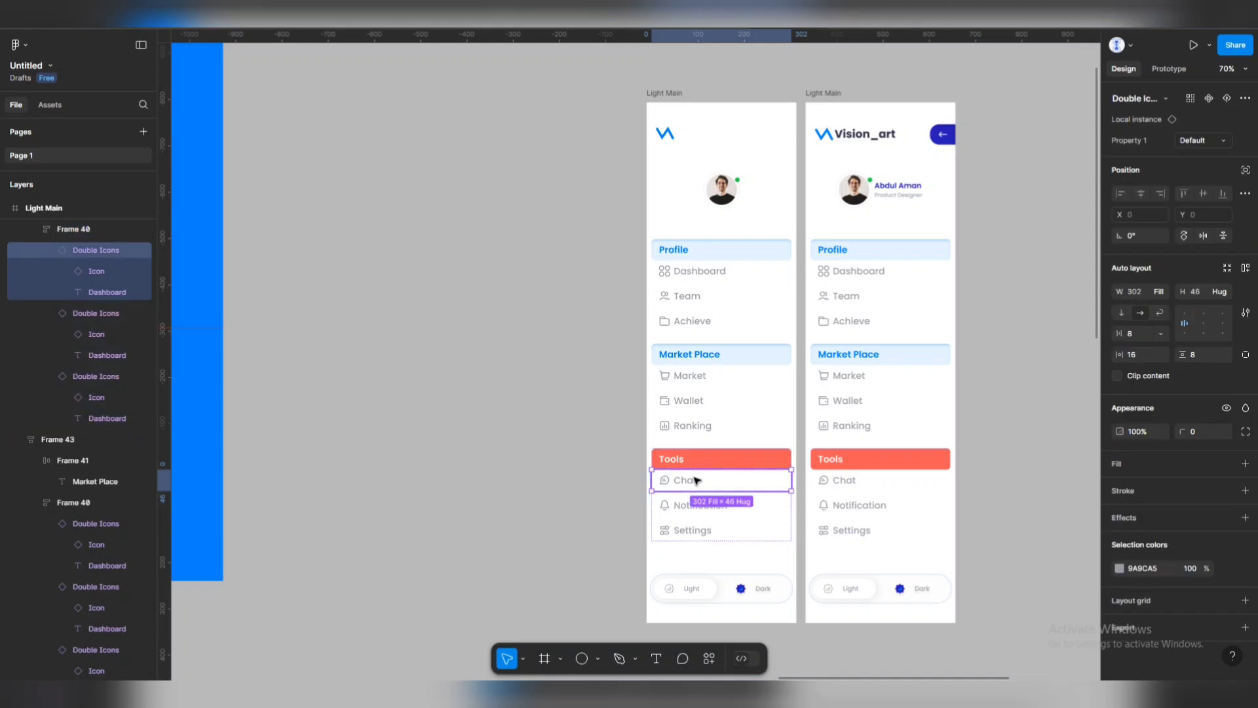
shift+click(694, 507)
shift+click(695, 530)
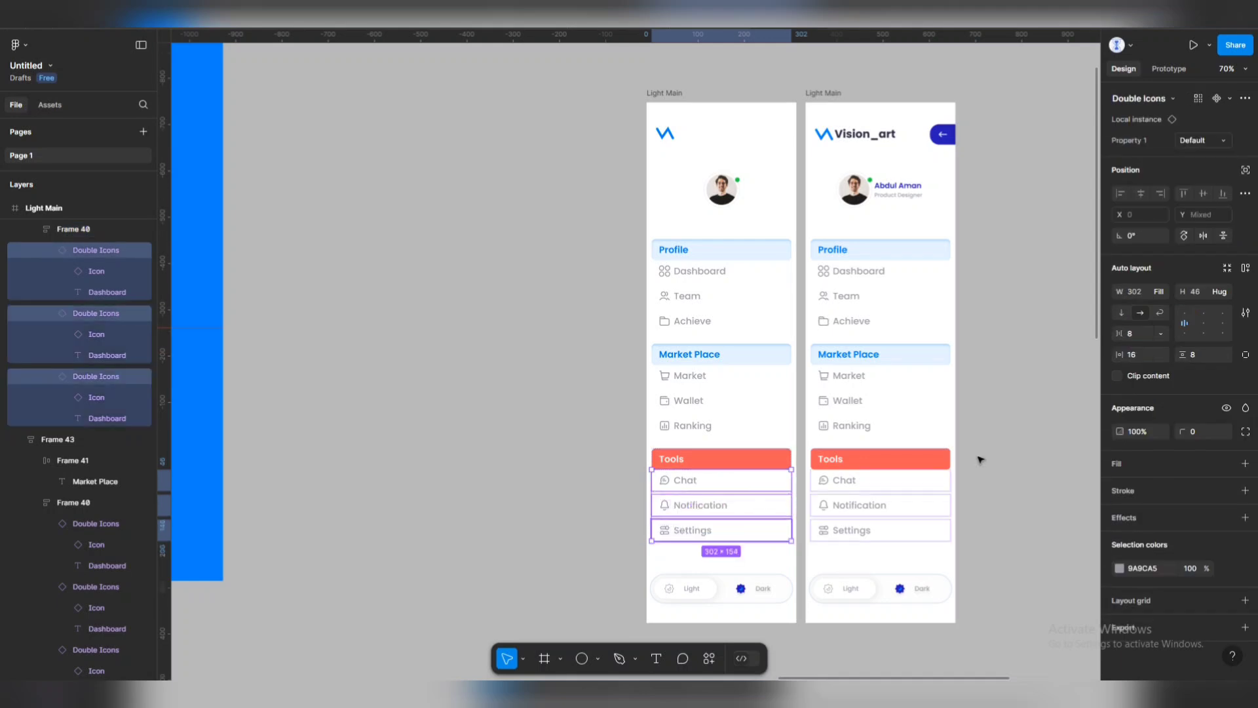
click(1226, 292)
click(1189, 273)
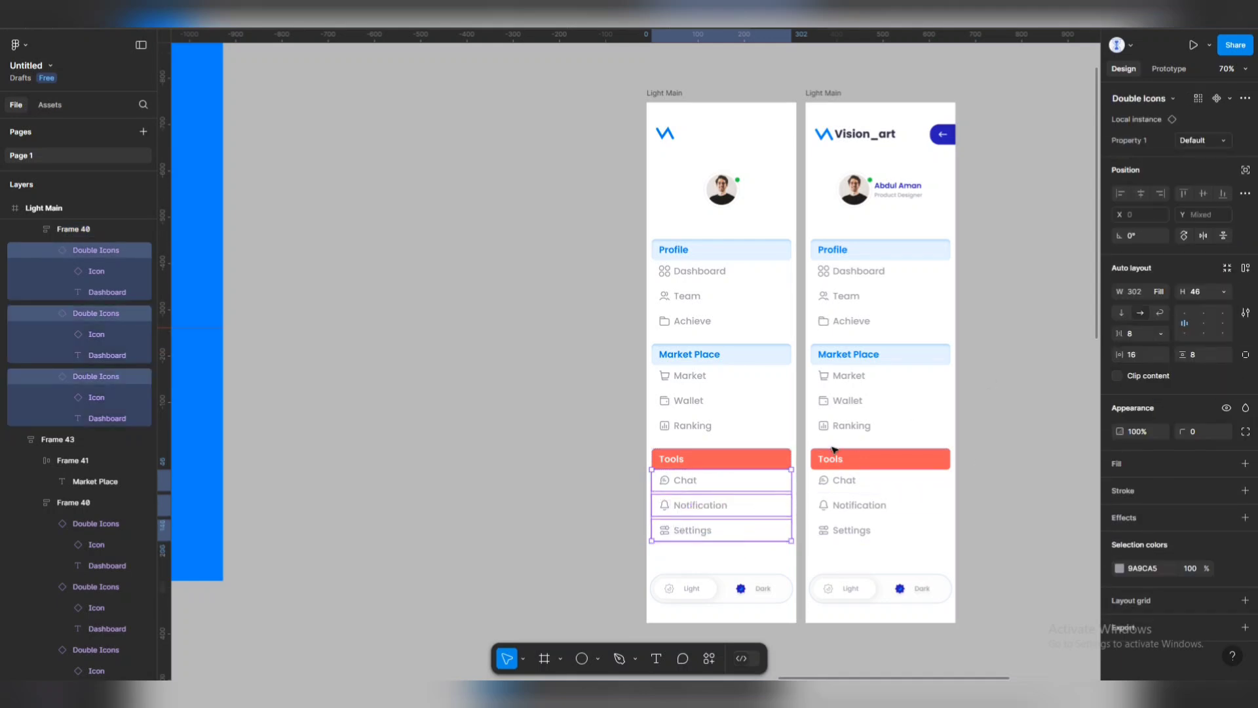
click(778, 464)
click(1229, 252)
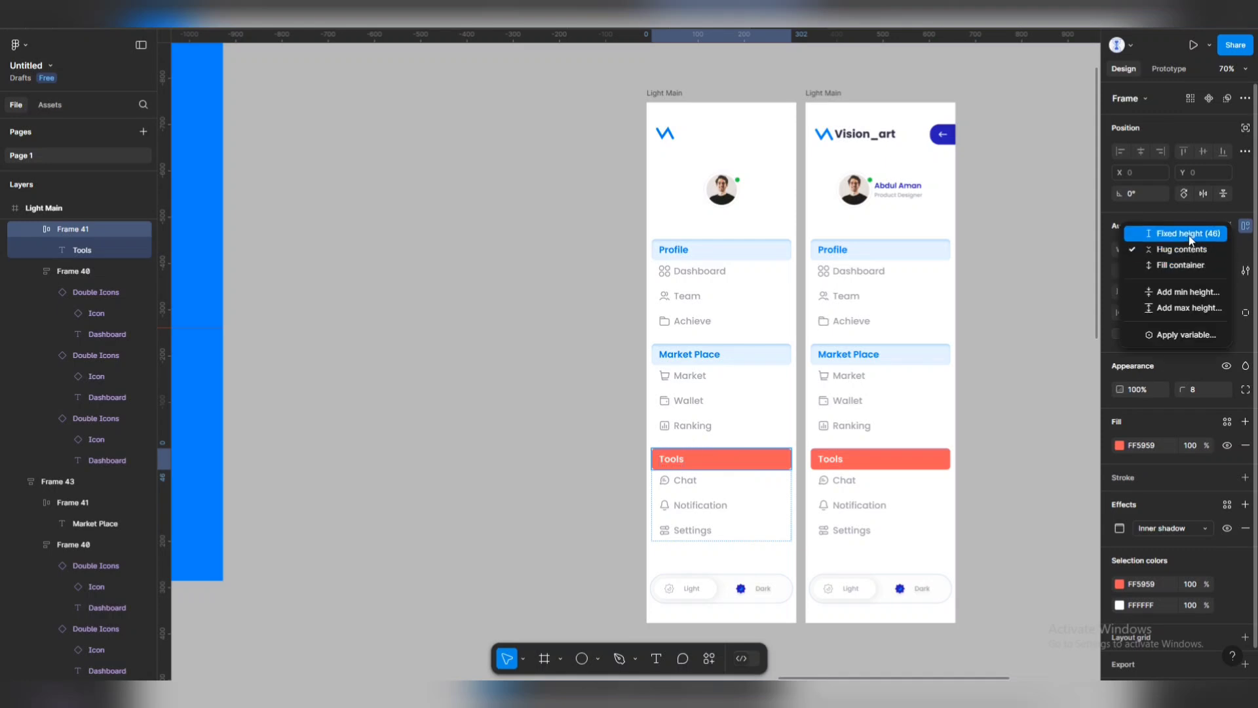
click(1189, 234)
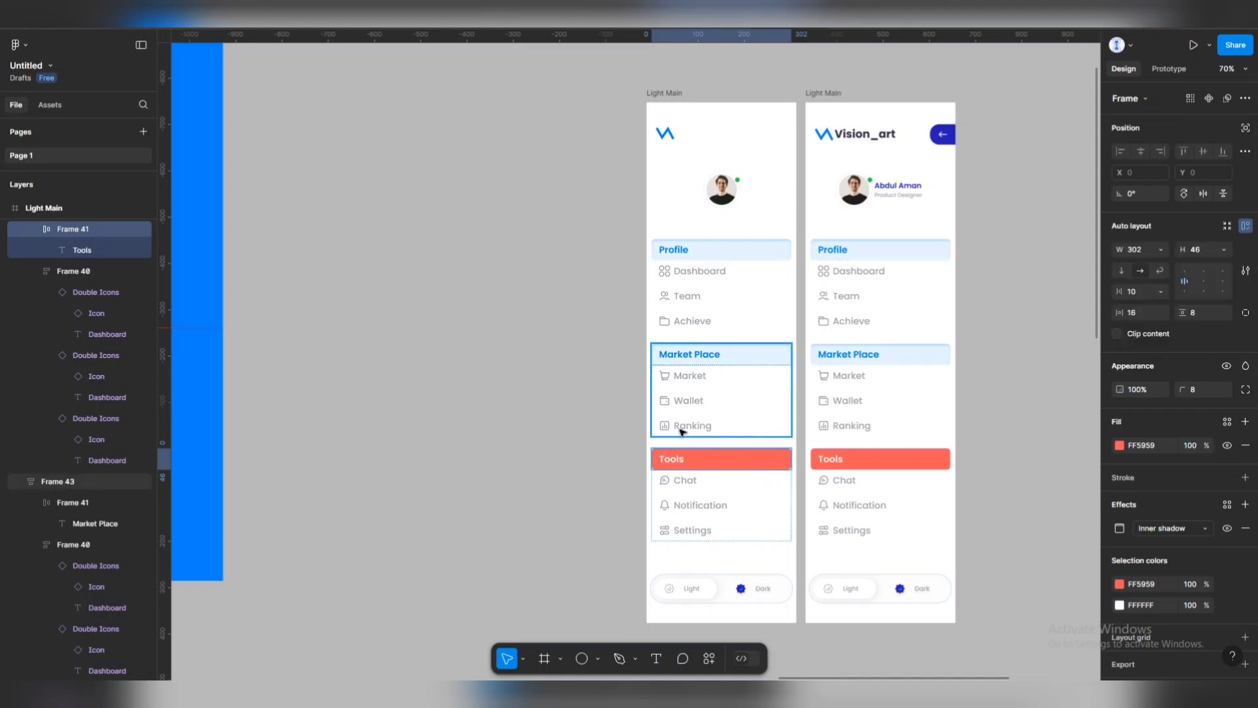
Set the Profile item container to a fixed height of 154.
click(734, 275)
double_click(734, 274)
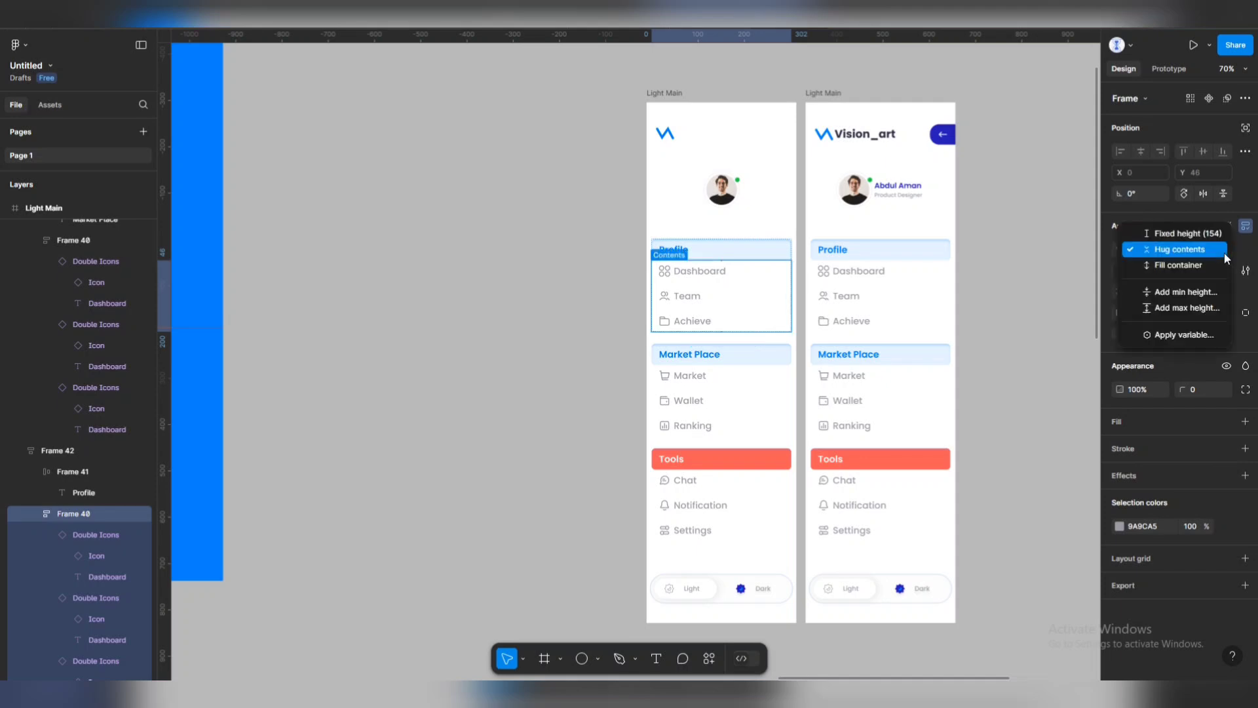
click(1224, 253)
click(1188, 233)
click(781, 254)
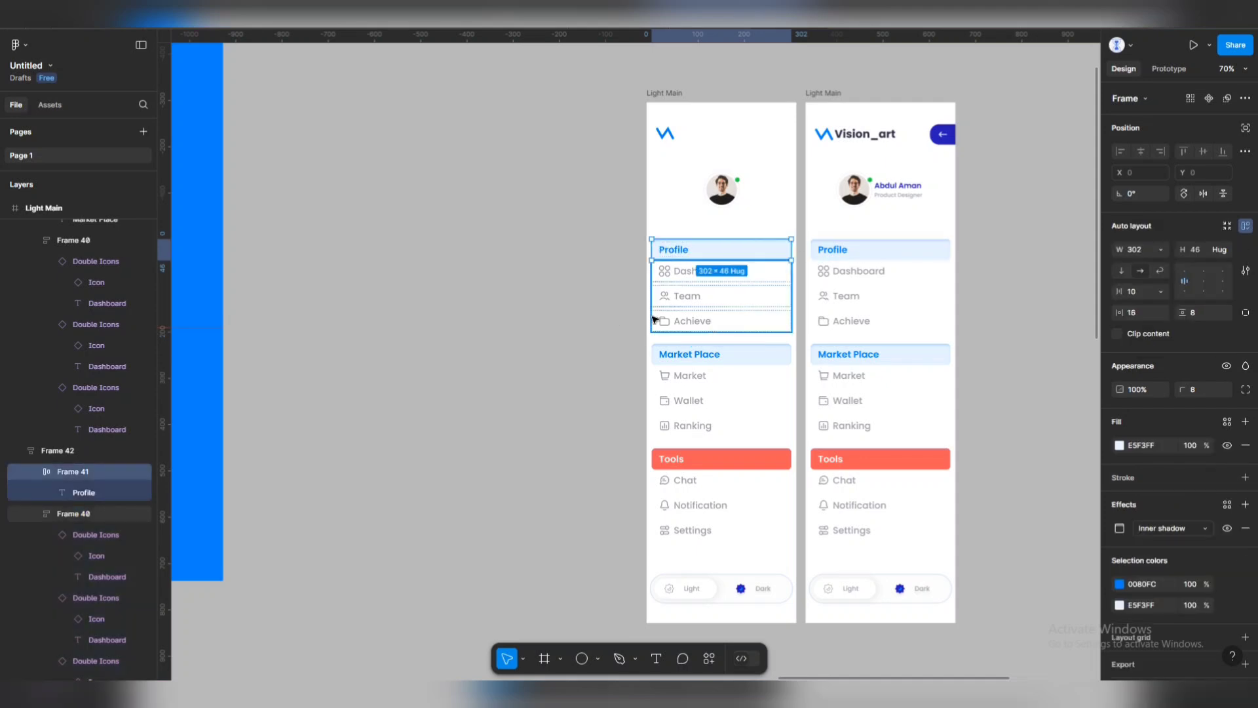
click(799, 307)
click(788, 306)
click(1223, 292)
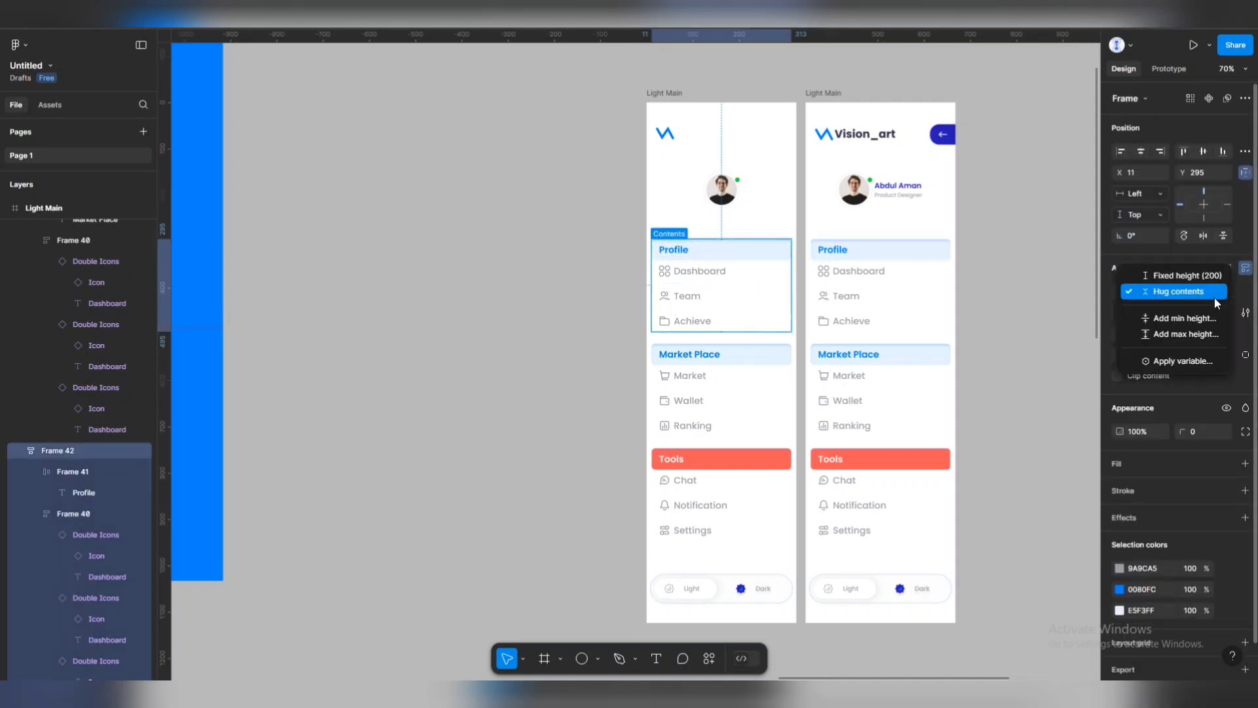
Set the Market Place section group to a fixed height of 200.
click(758, 390)
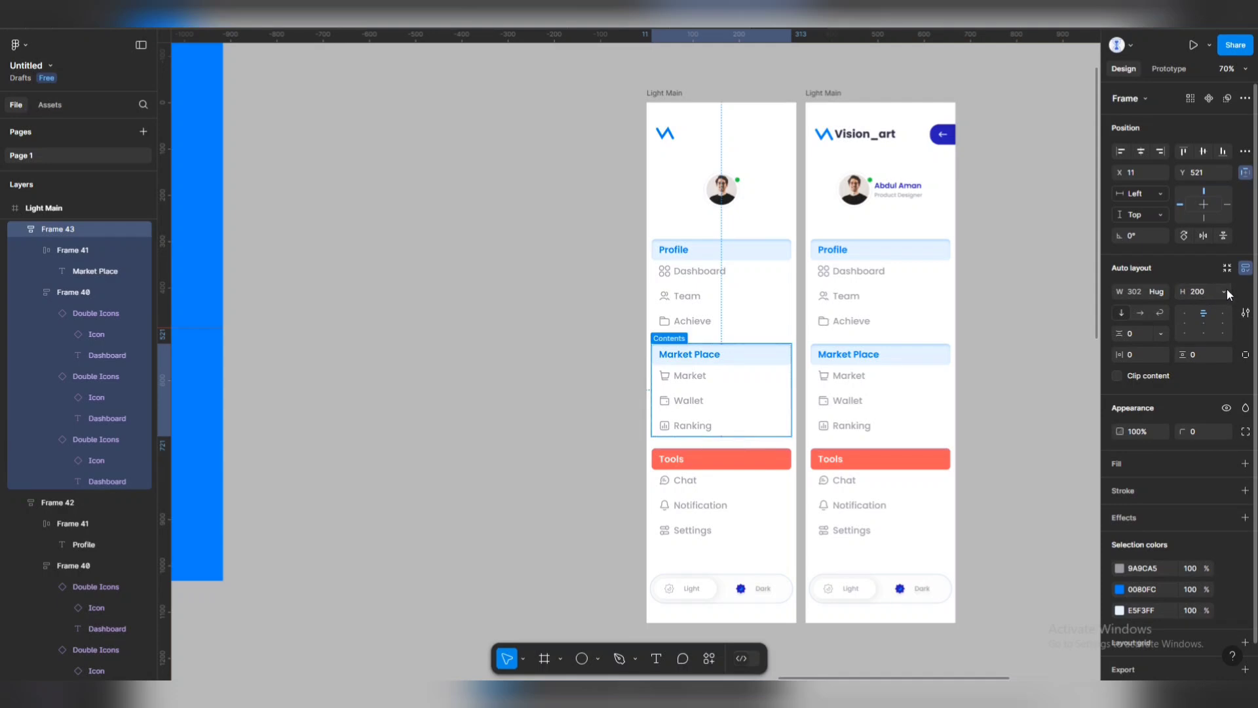
click(1224, 291)
click(1189, 272)
double_click(765, 414)
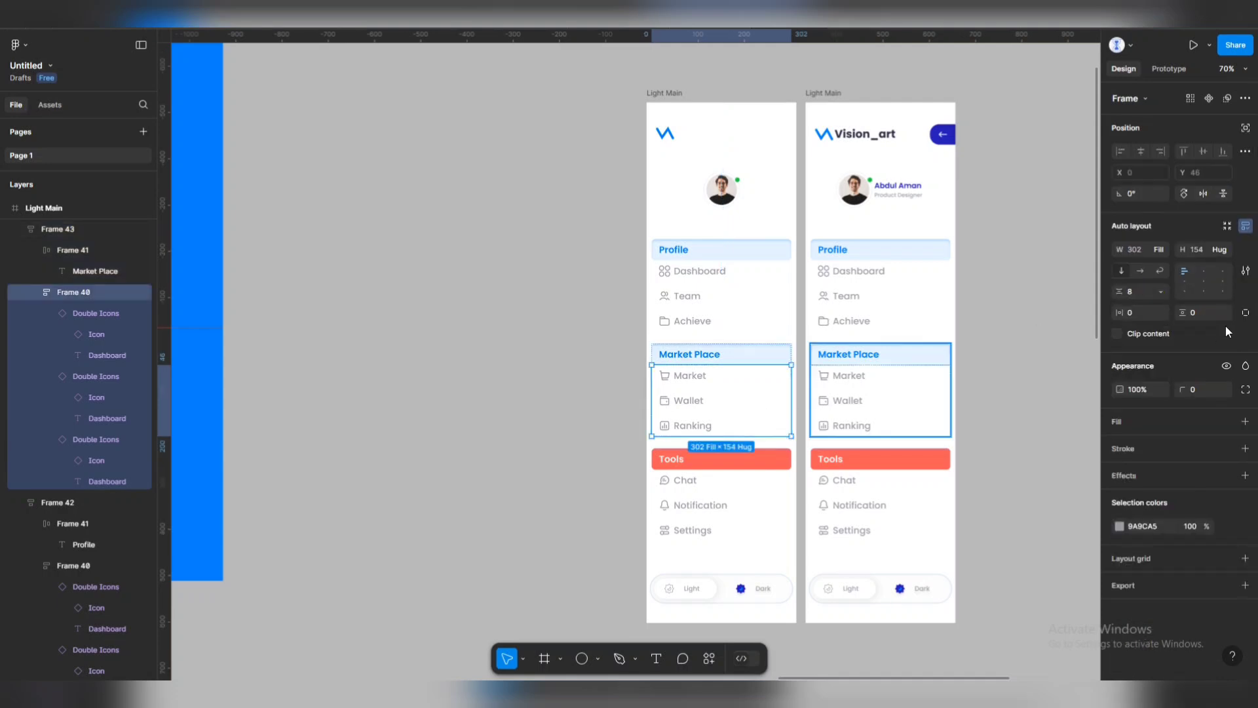
click(1224, 250)
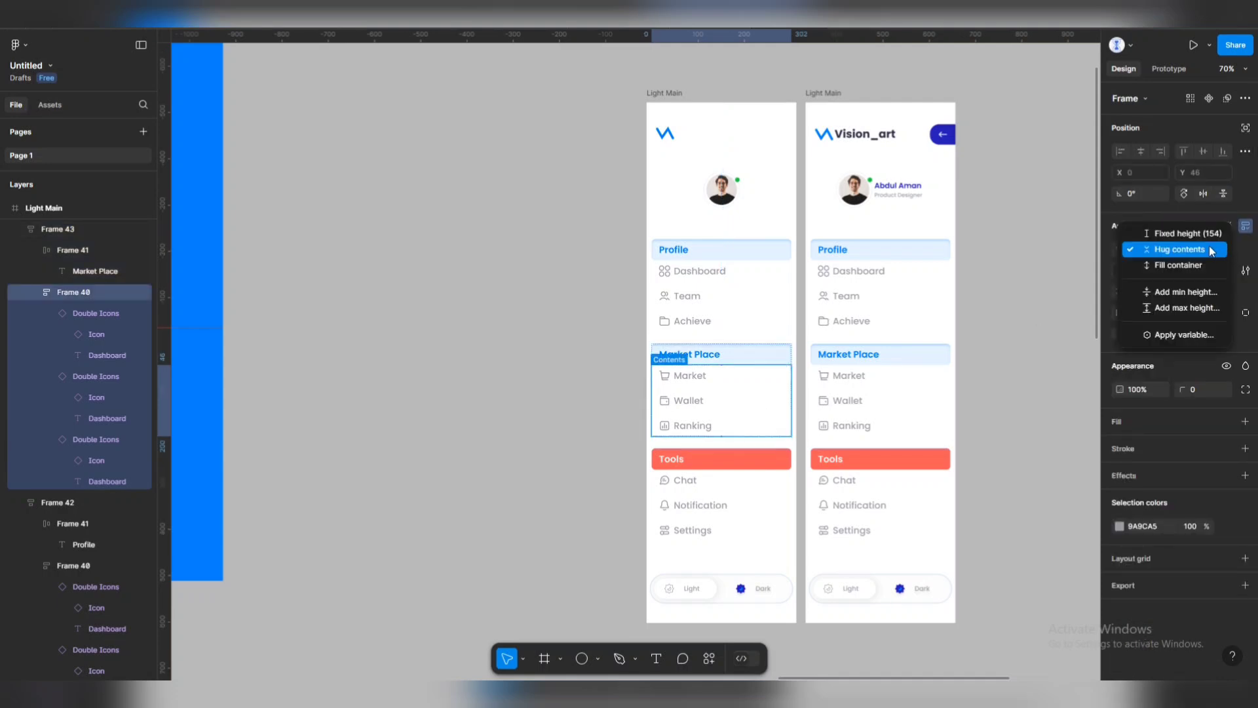
click(719, 517)
Set the Tools item container to a fixed height of 154.
click(720, 518)
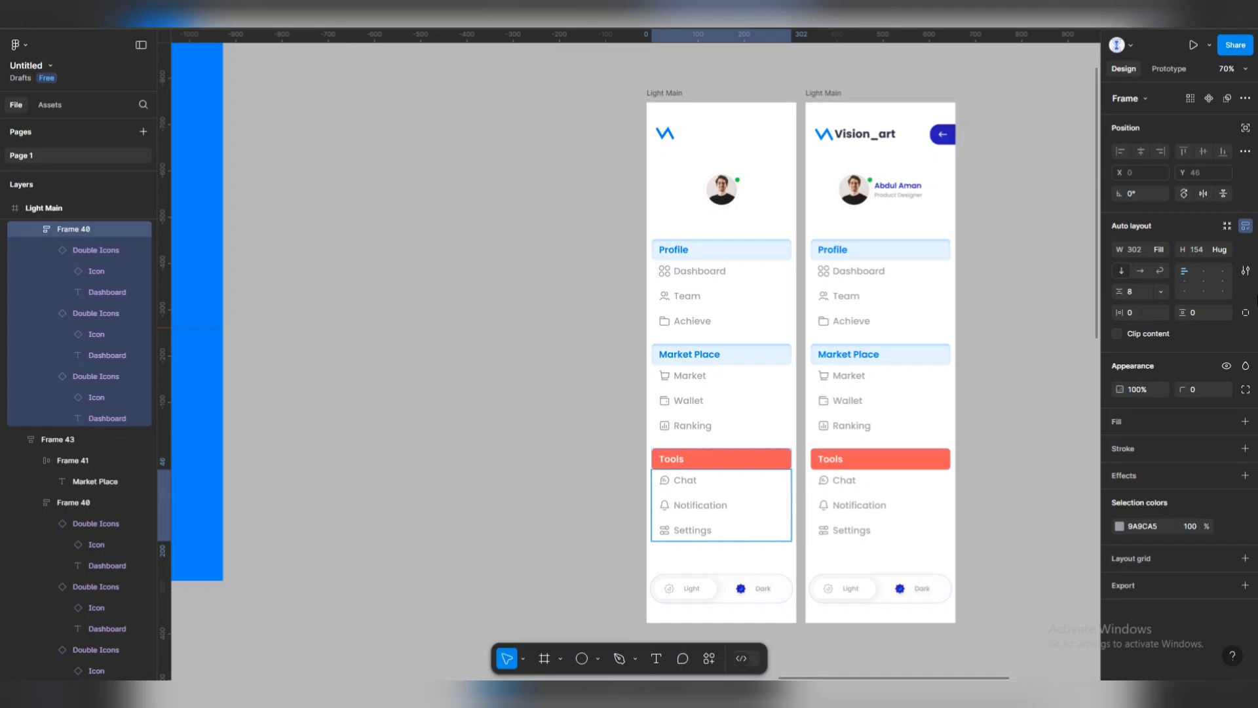
click(1223, 249)
click(1200, 235)
click(742, 521)
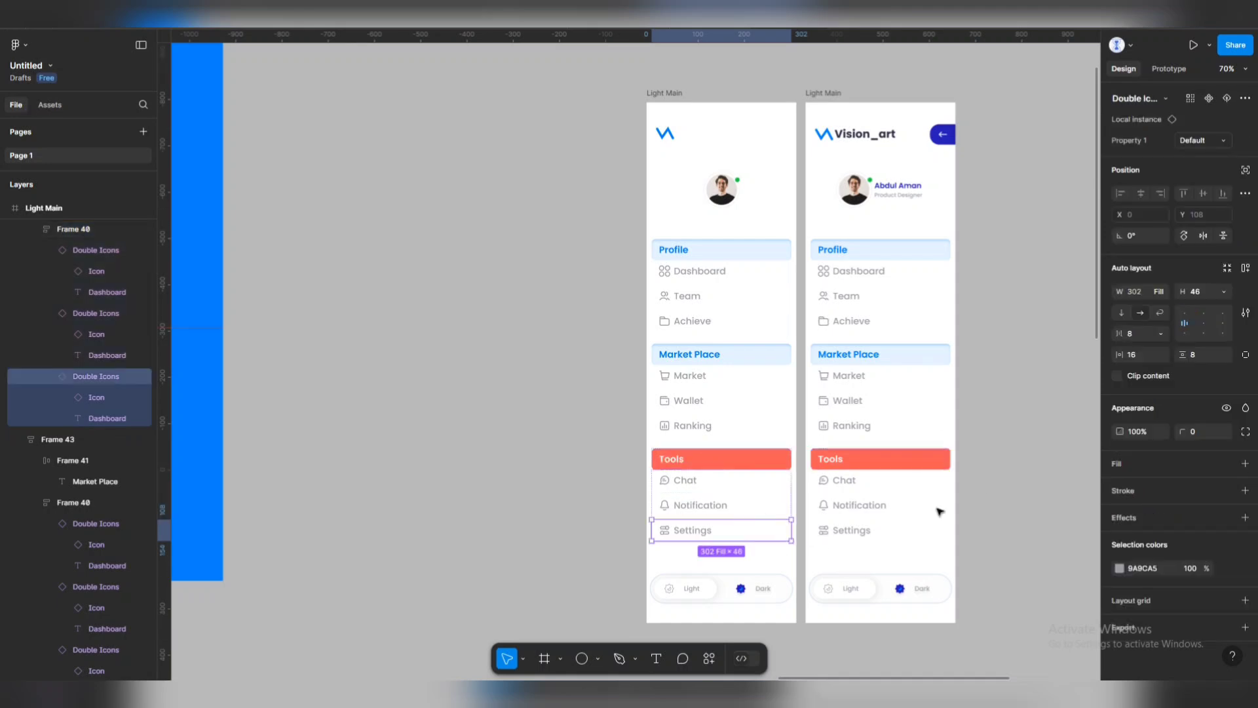
click(752, 483)
key(Escape)
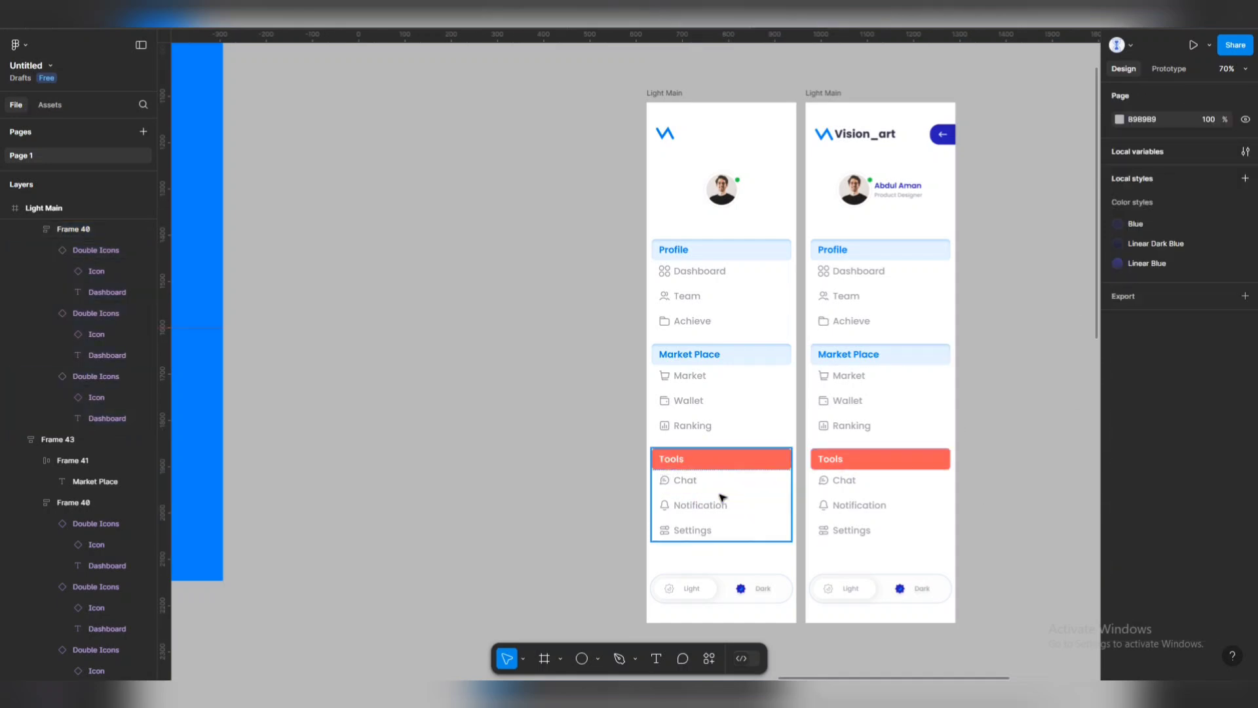
click(721, 500)
click(1224, 248)
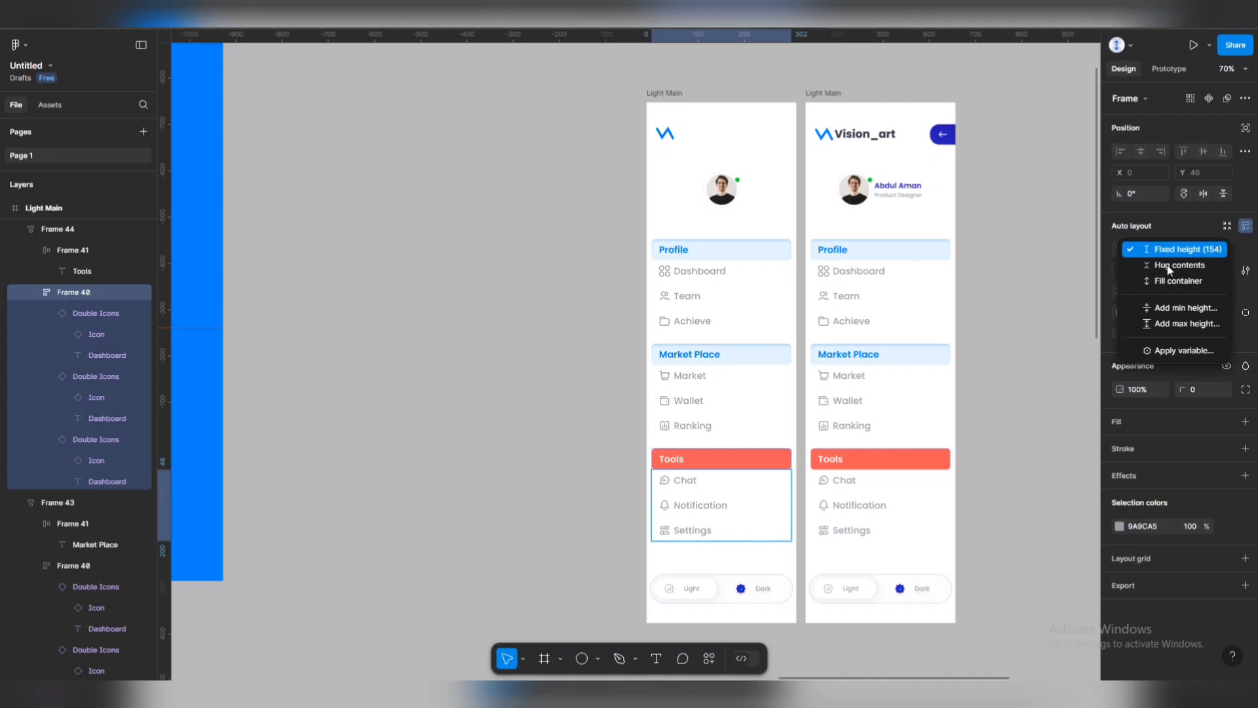
key(Escape)
key(Escape)
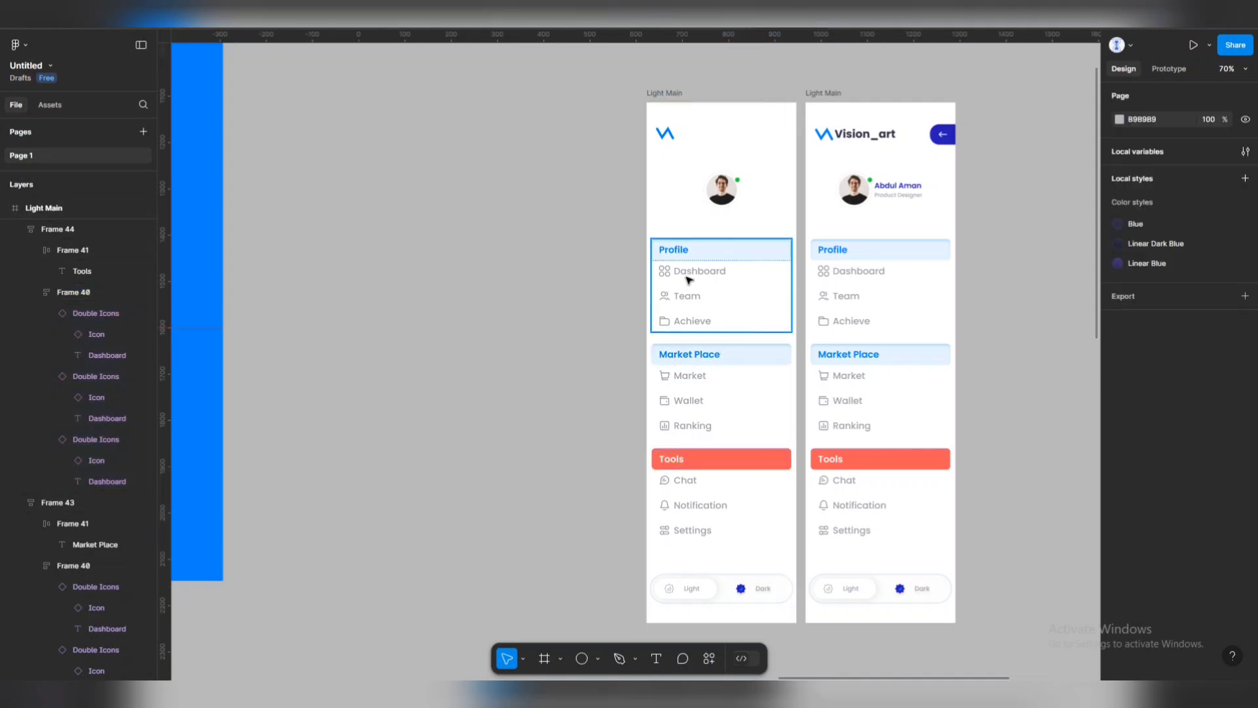
Change the Dashboard, Team and Achieve rows' width from Fill container to Hug contents.
click(688, 281)
click(705, 247)
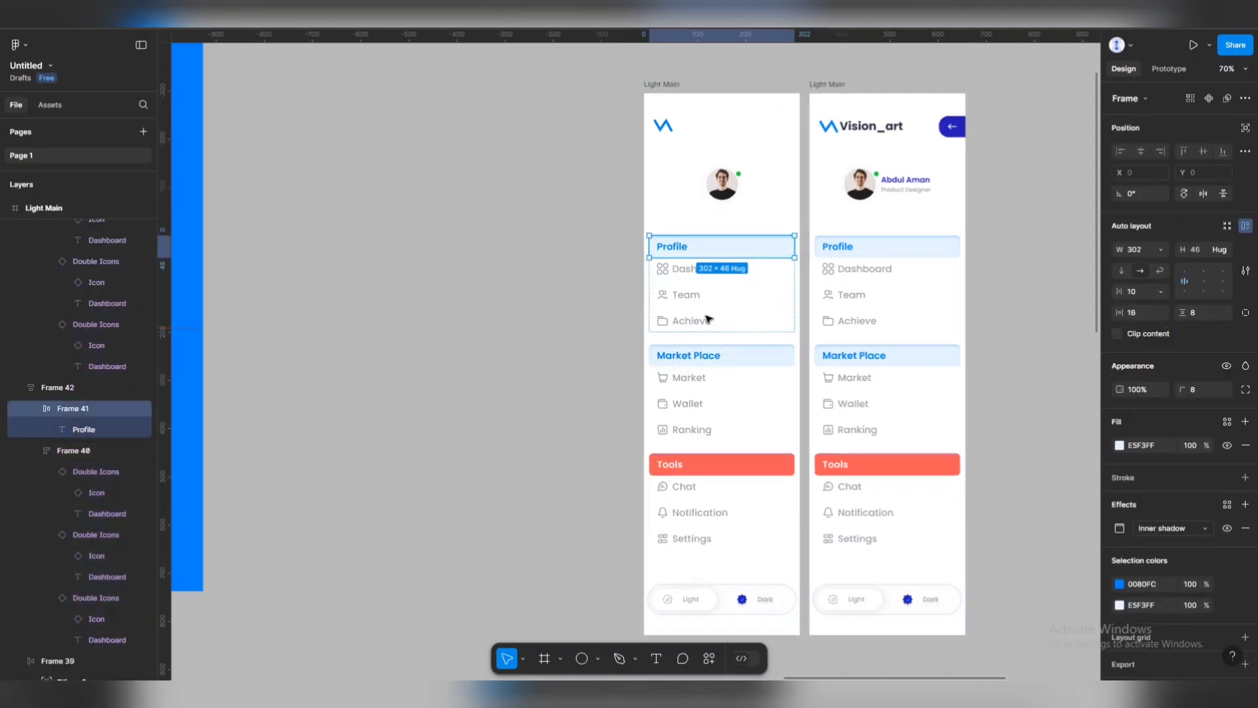
scroll(707, 319, up, 3)
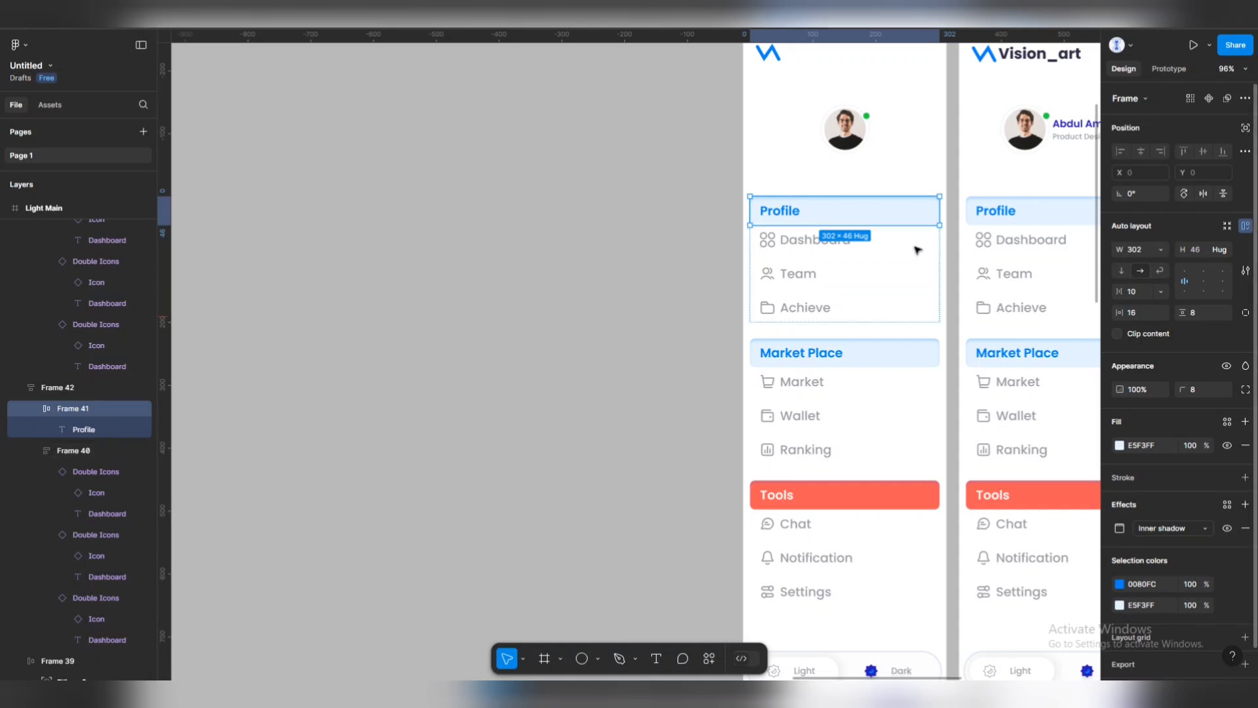
click(894, 244)
click(894, 244)
click(1162, 291)
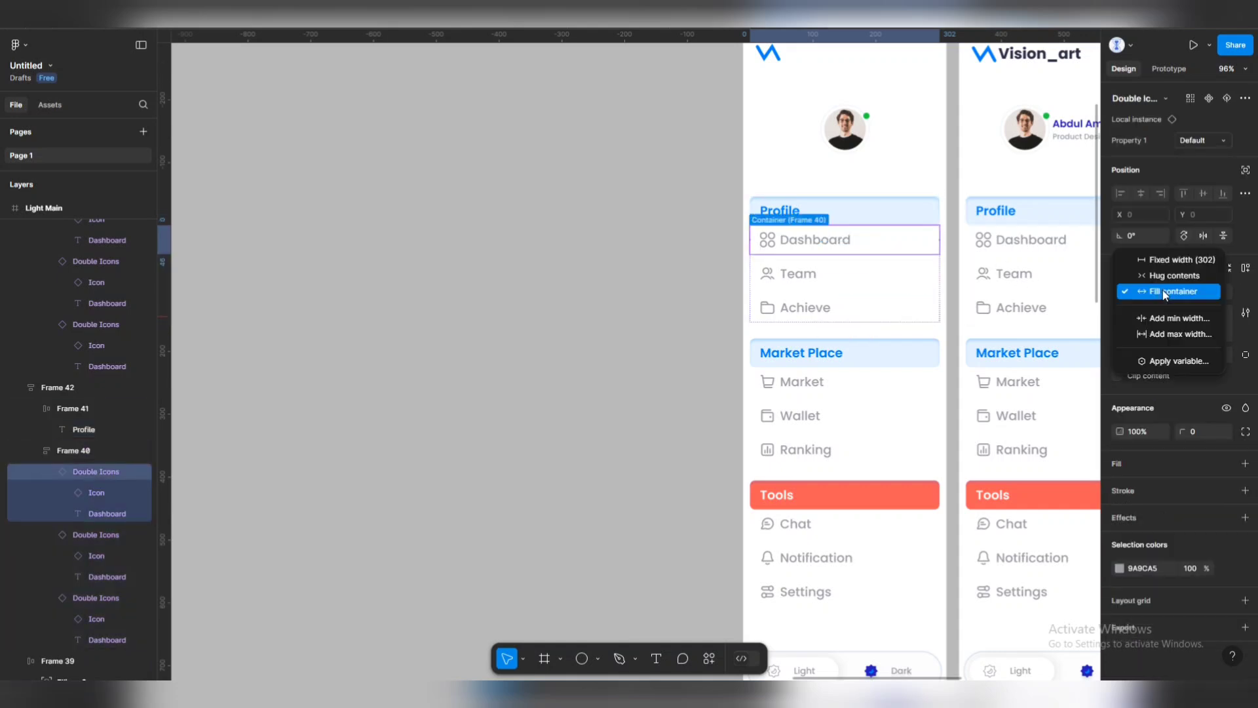
click(1163, 274)
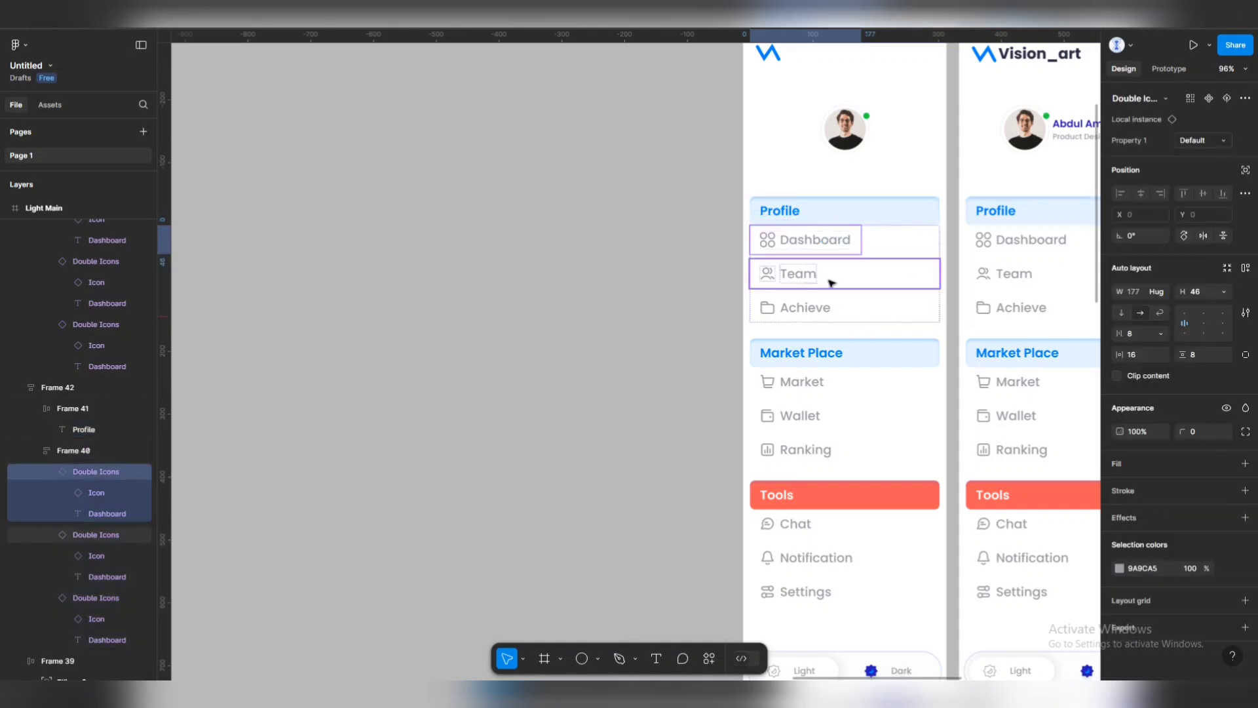
click(831, 282)
shift+click(786, 307)
click(1159, 295)
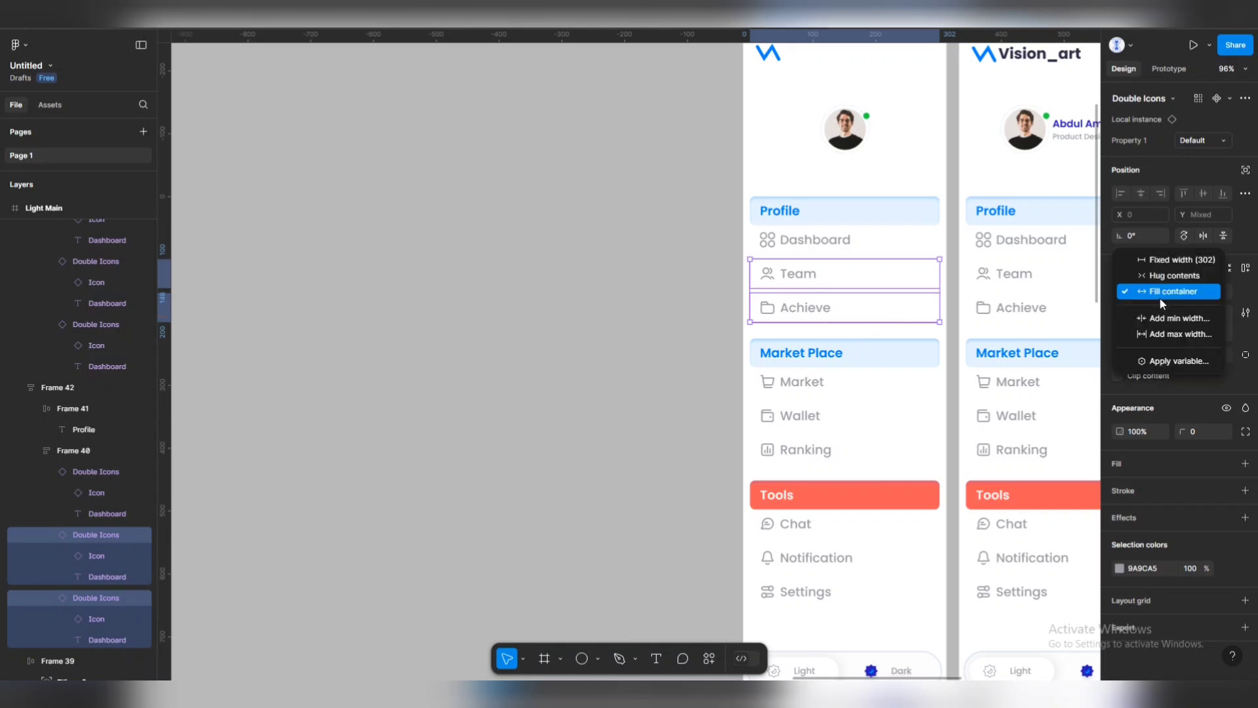
click(1164, 274)
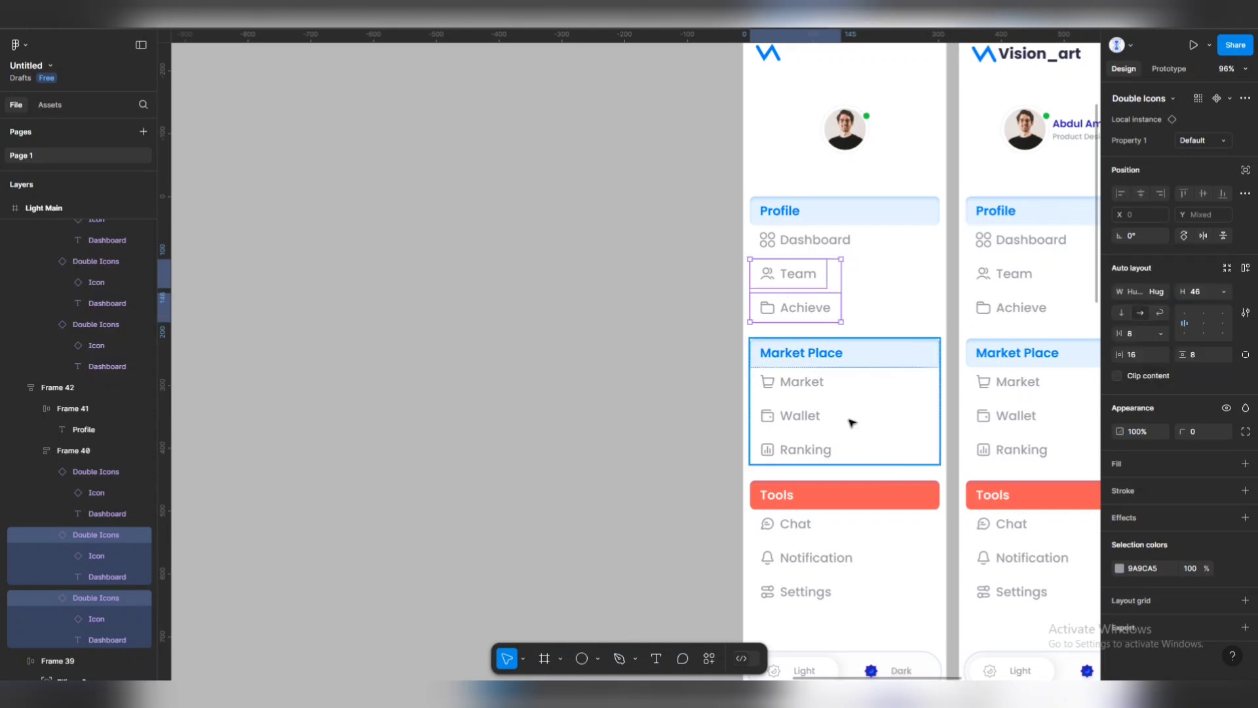
Make the Market, Wallet and Ranking rows hug their content width.
click(766, 386)
shift+click(787, 419)
shift+click(784, 450)
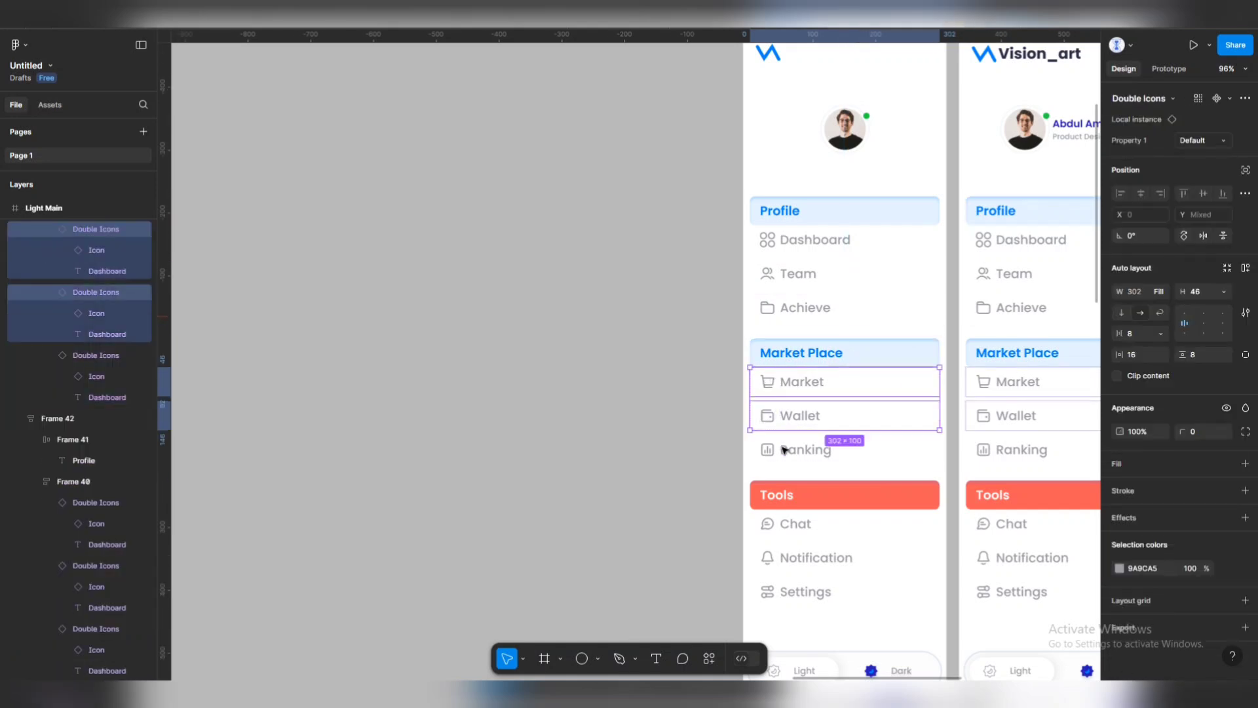
click(1166, 291)
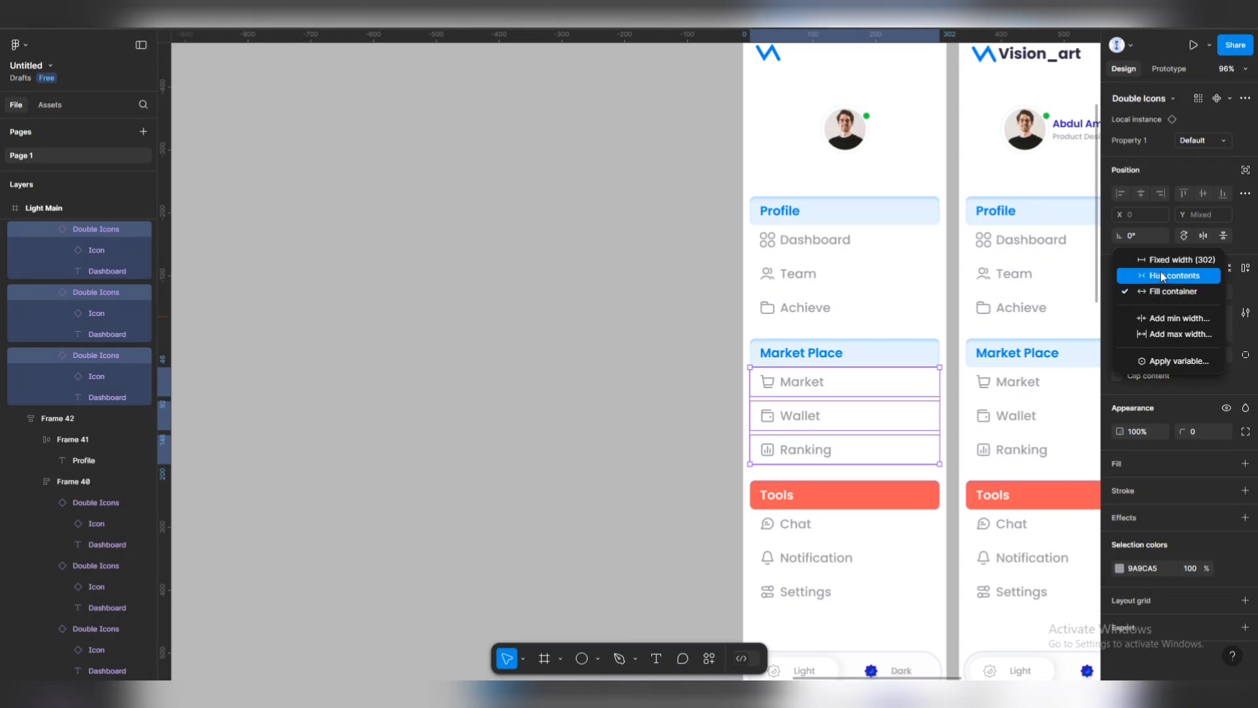
click(1164, 276)
Make the Chat, Notification and Settings rows hug their content width.
scroll(845, 401, down, 2)
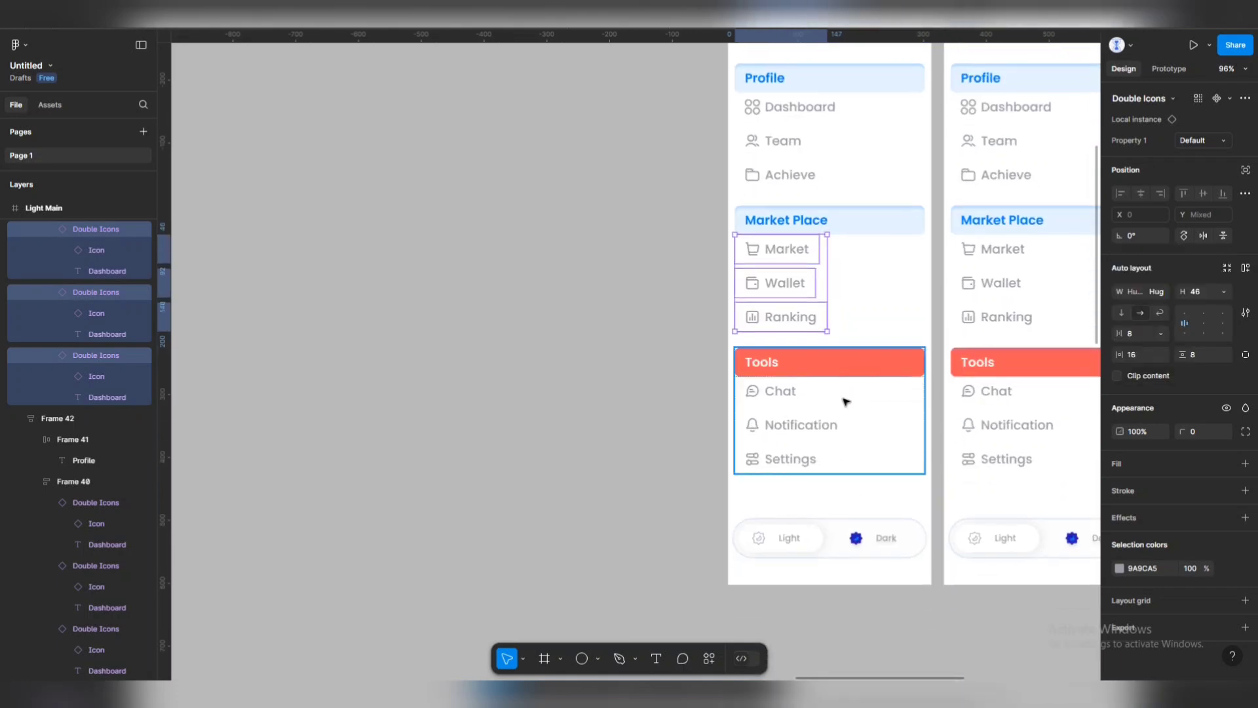
click(801, 400)
shift+click(801, 432)
shift+click(788, 464)
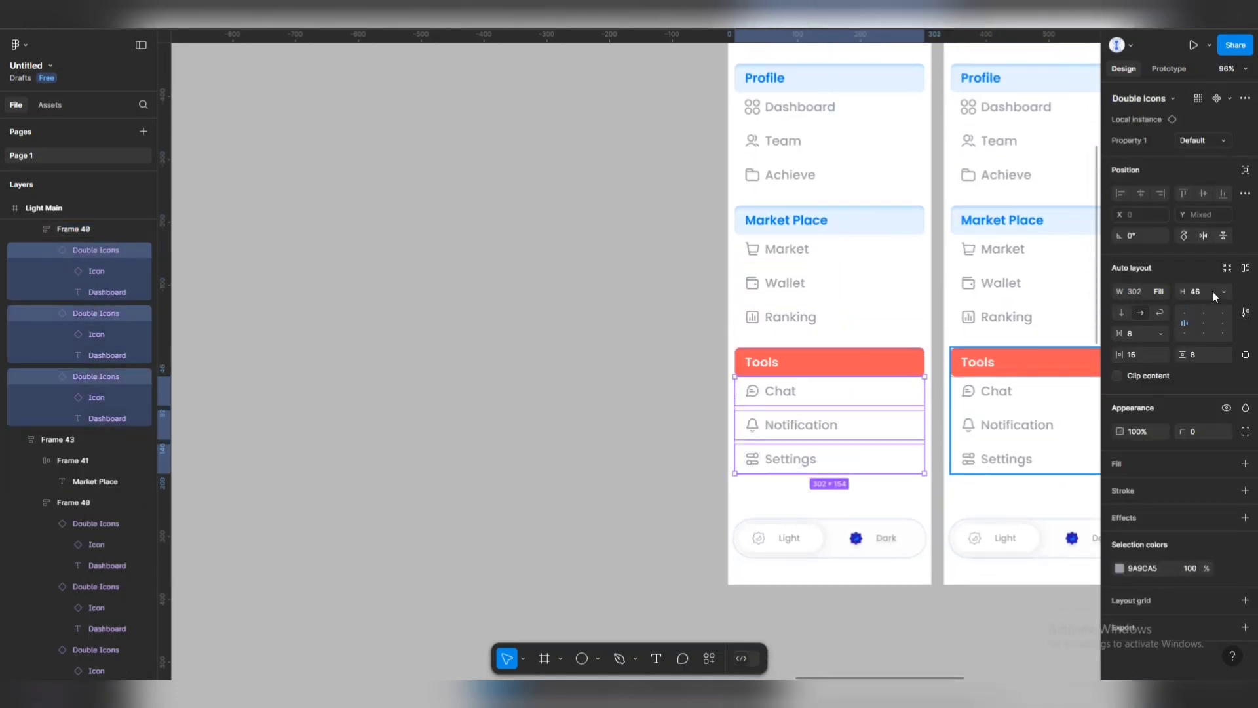
click(1162, 292)
click(1161, 280)
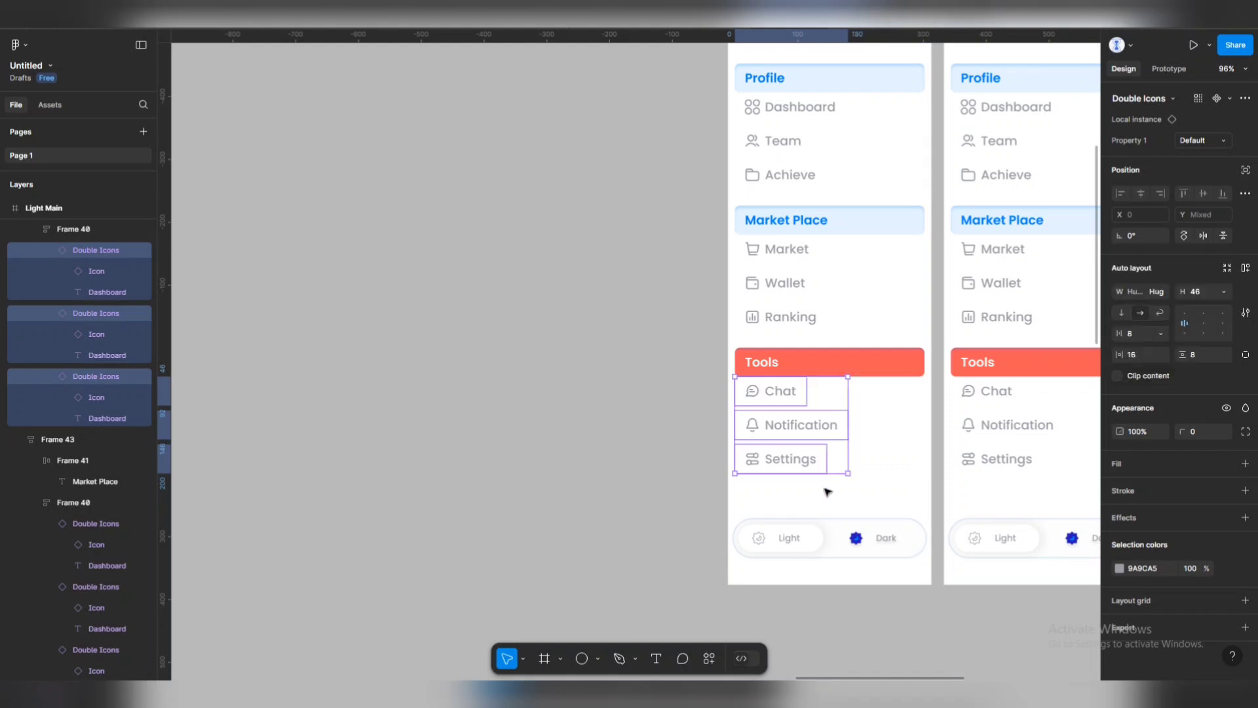
key(Escape)
scroll(854, 407, down, 3)
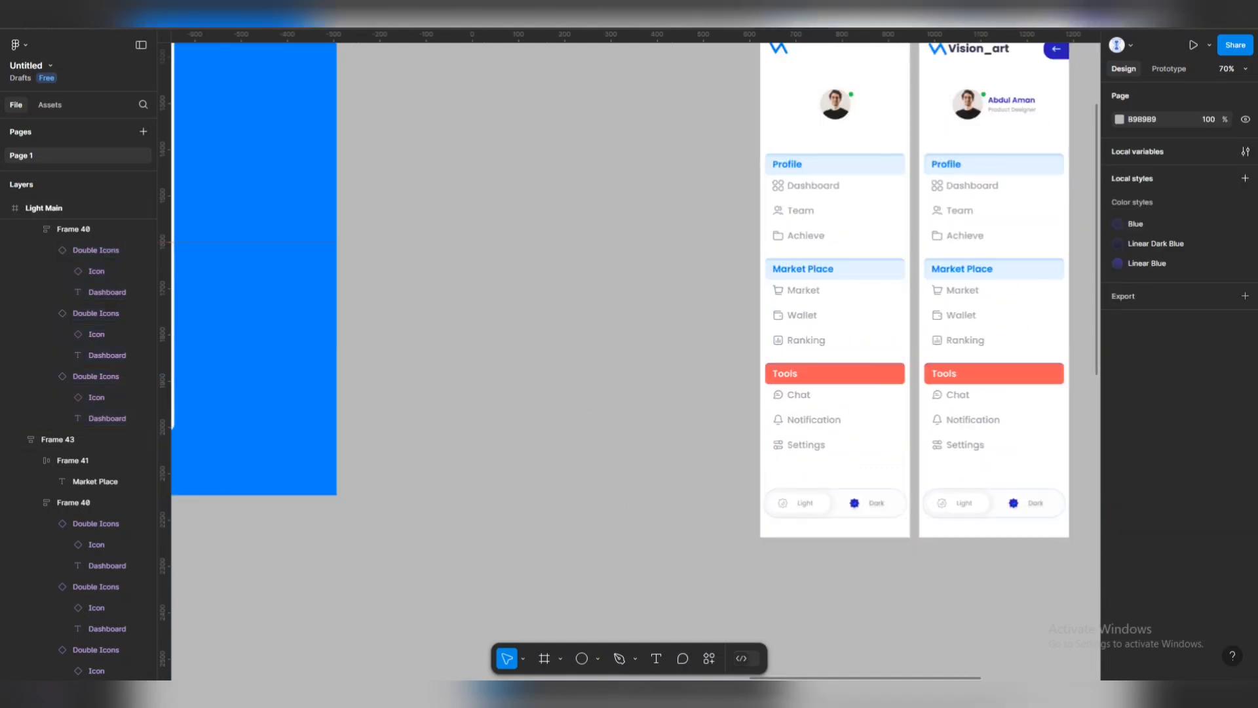
Turn off visibility of the Ranking and Wallet text layers in the Layers panel.
click(798, 399)
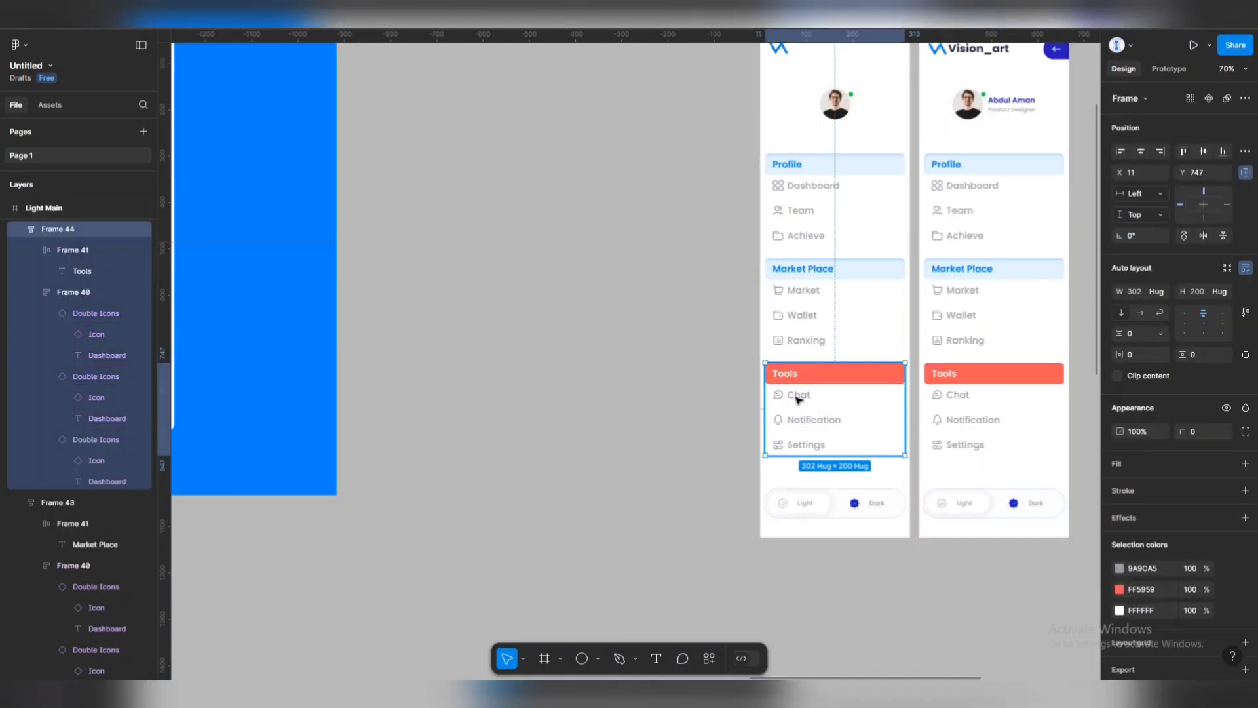
click(797, 399)
click(811, 189)
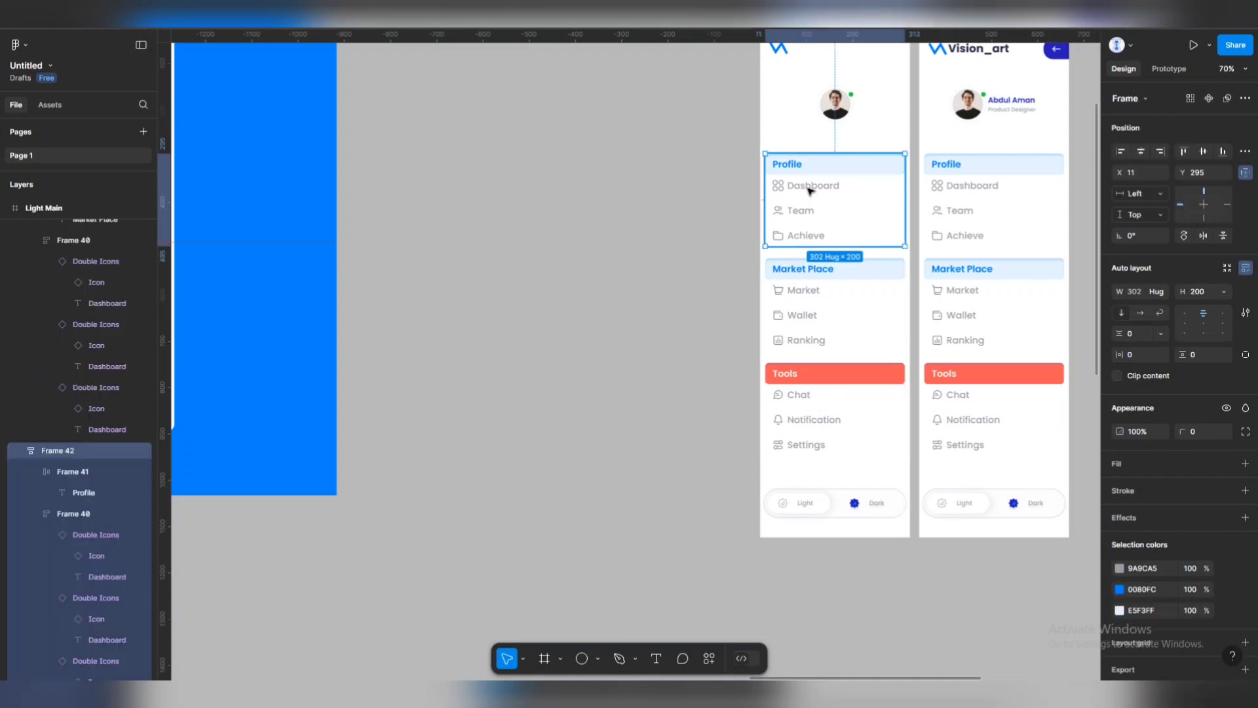
click(811, 189)
click(811, 189)
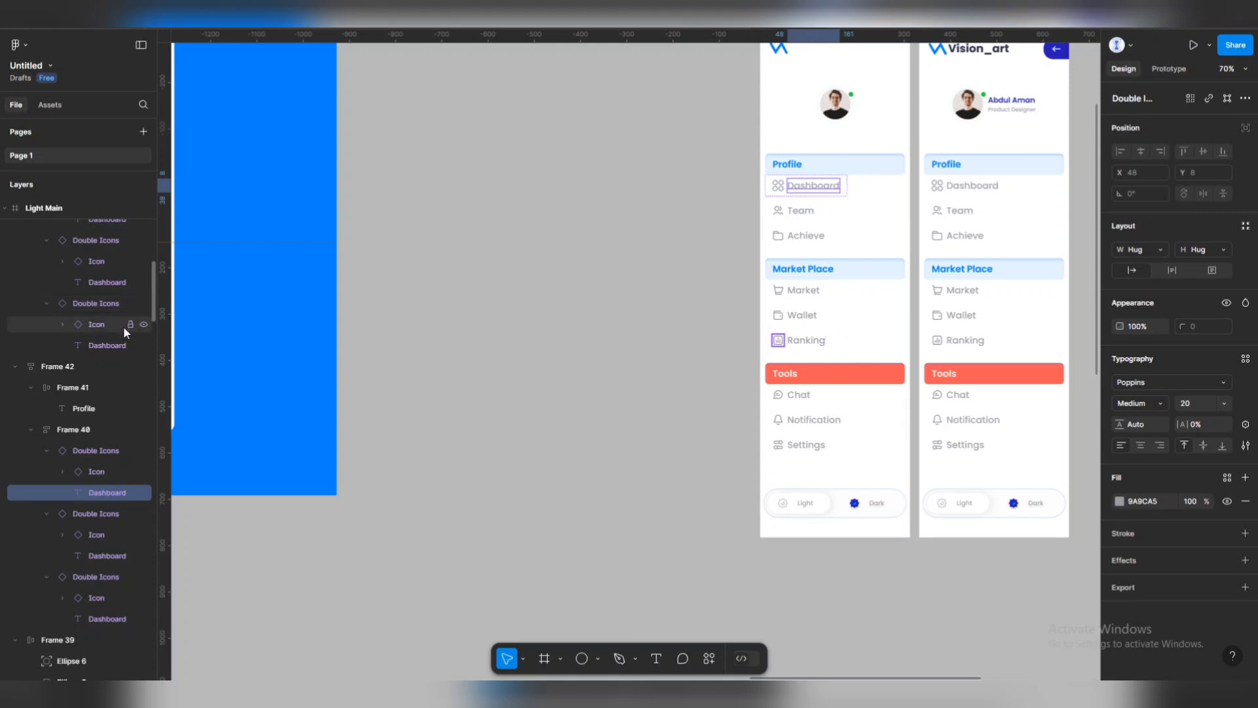
click(144, 344)
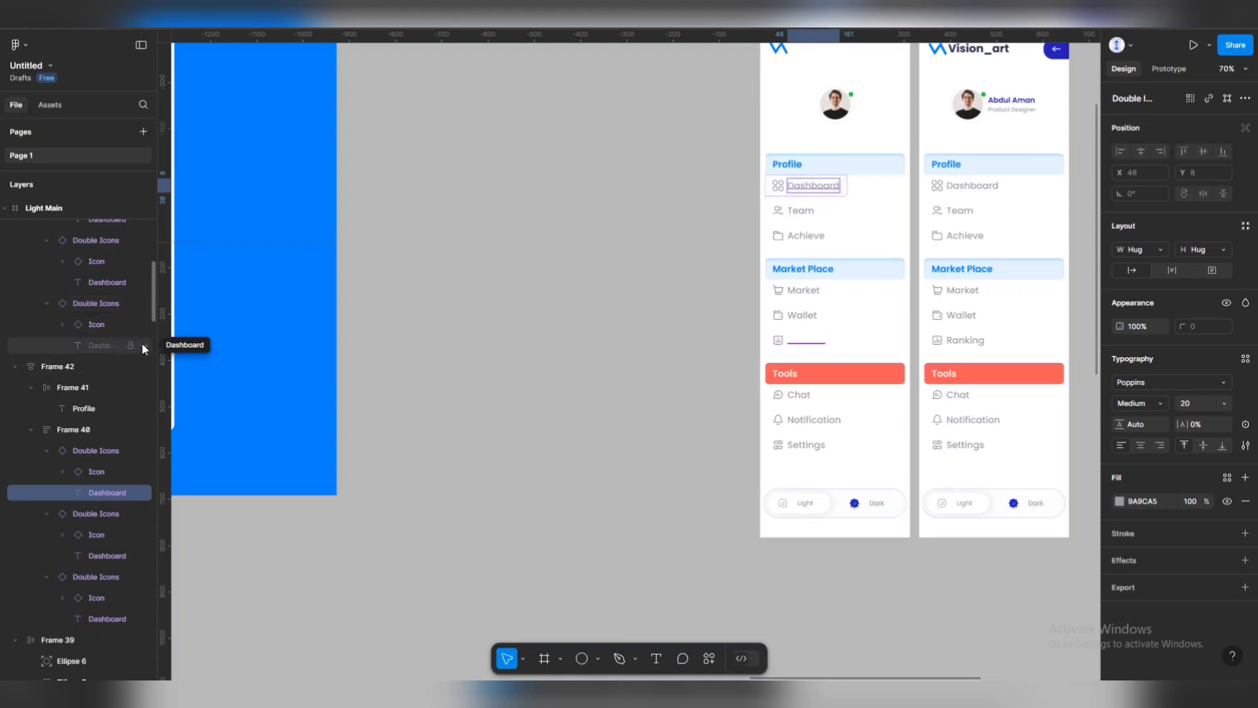
click(144, 282)
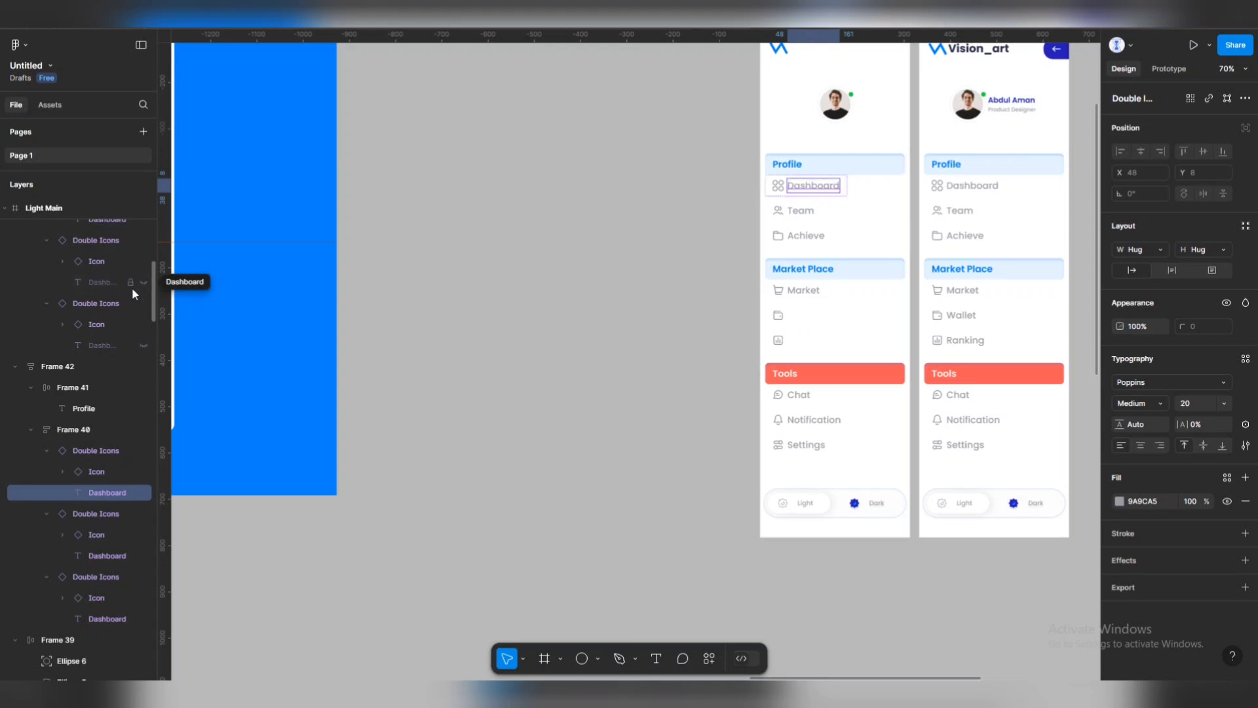
scroll(104, 262, up, 3)
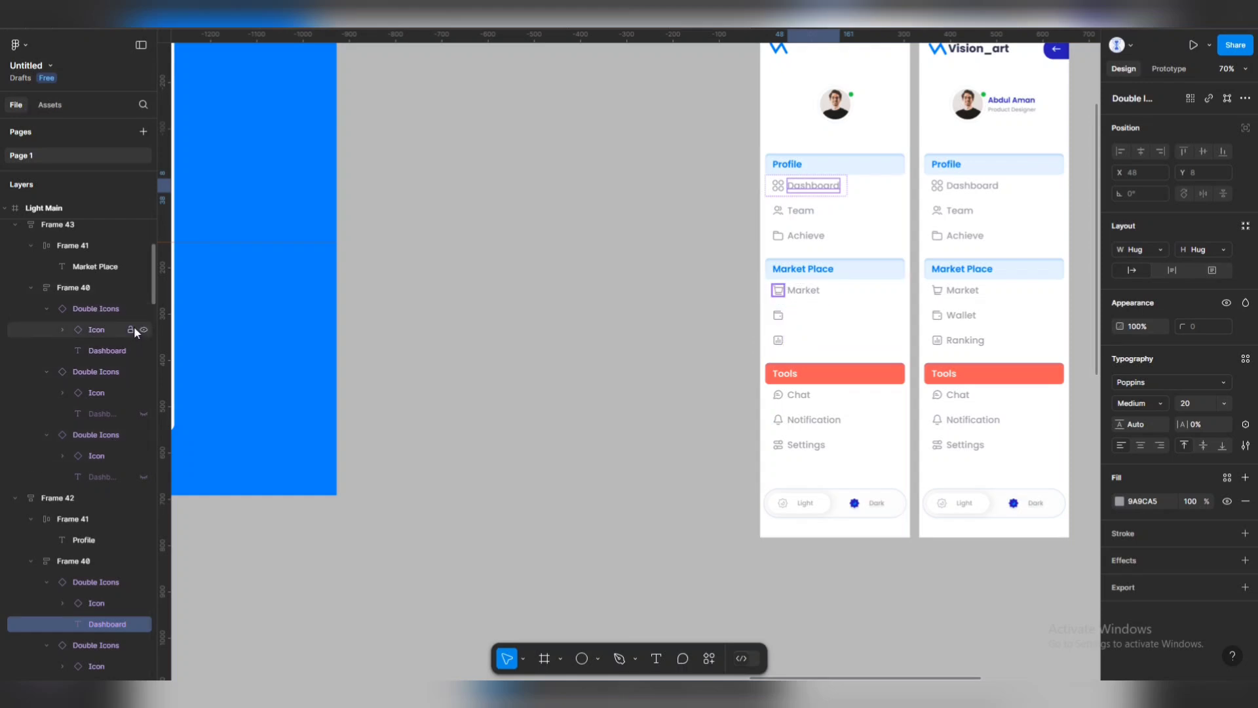
click(415, 352)
Hide the Dashboard, Team and Achieve labels under Profile.
scroll(879, 203, up, 3)
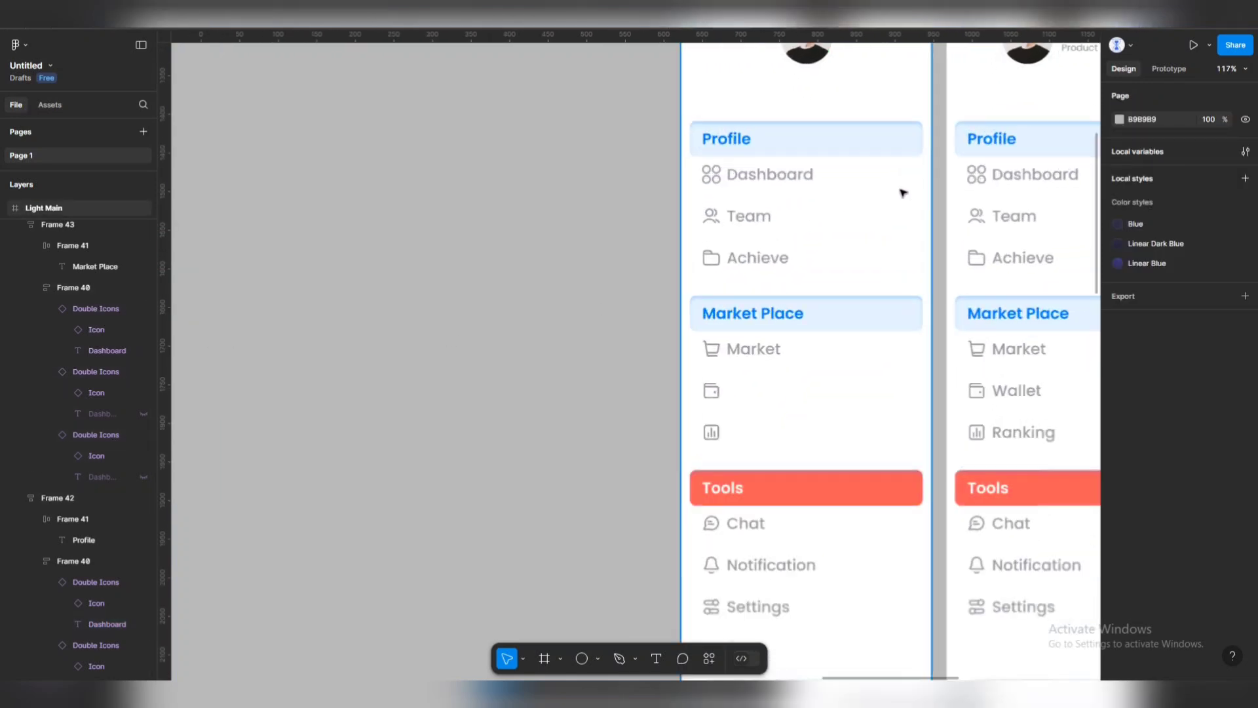
scroll(903, 193, up, 3)
click(730, 168)
double_click(733, 171)
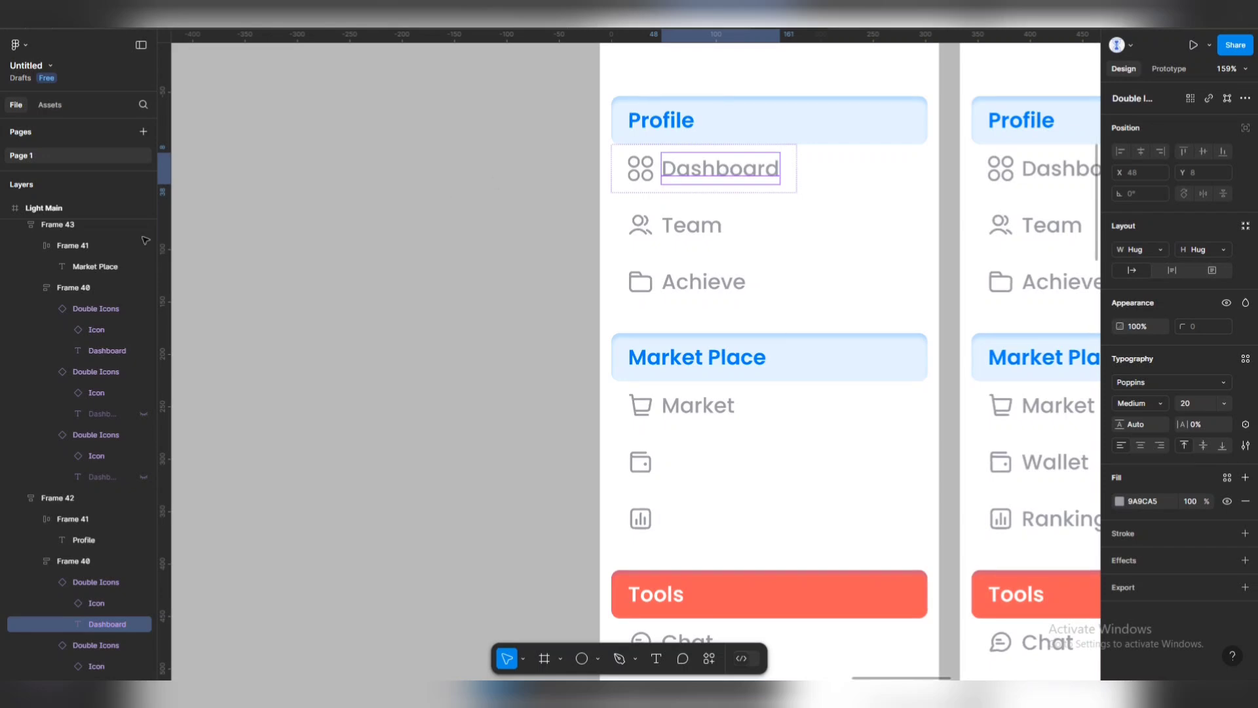
click(143, 624)
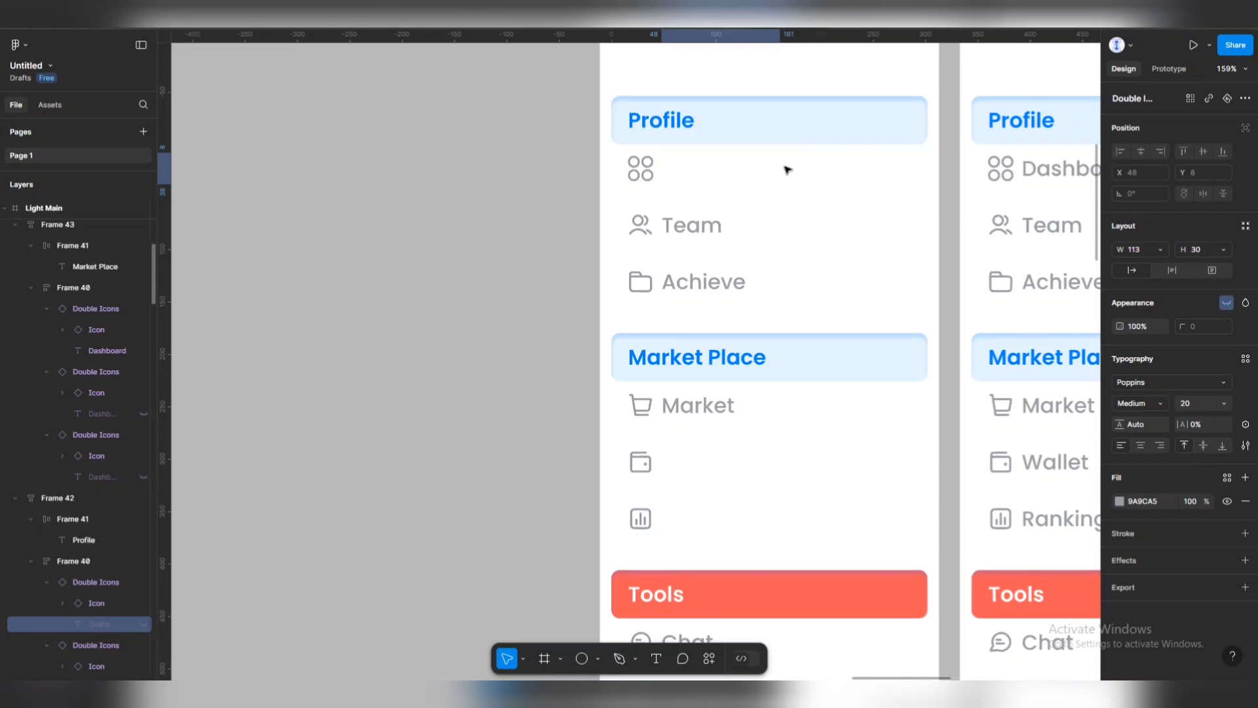
click(704, 220)
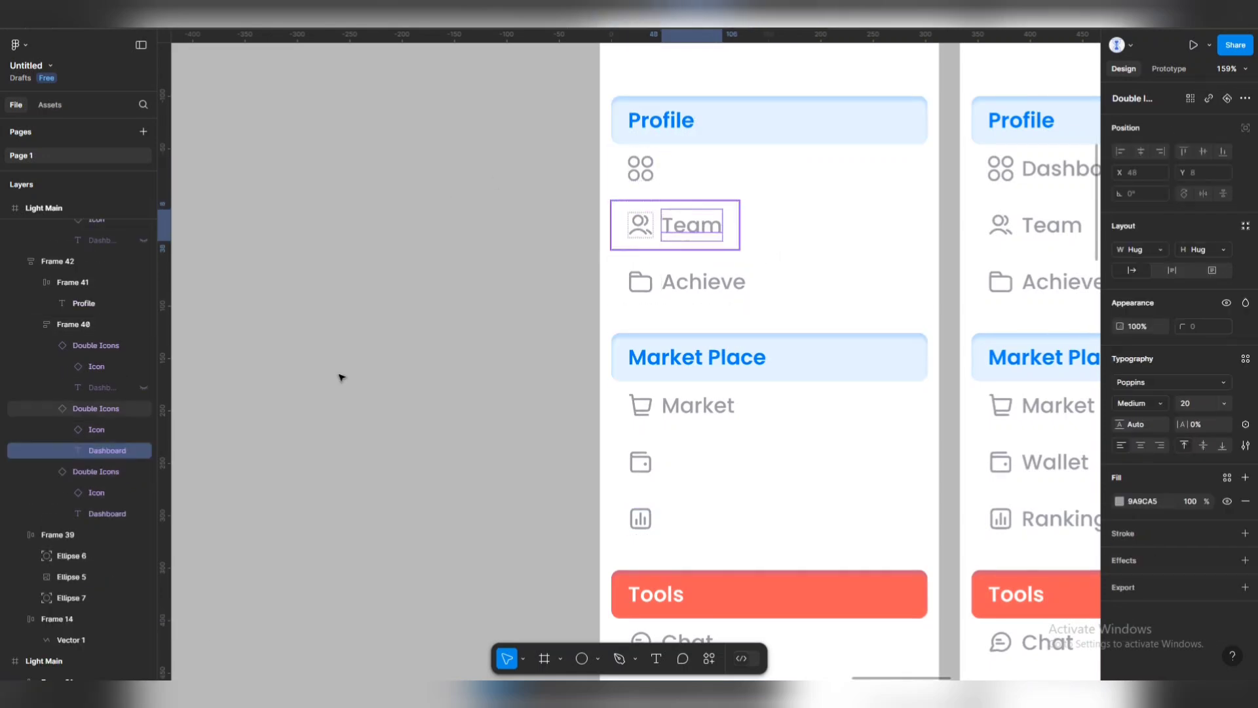
click(143, 450)
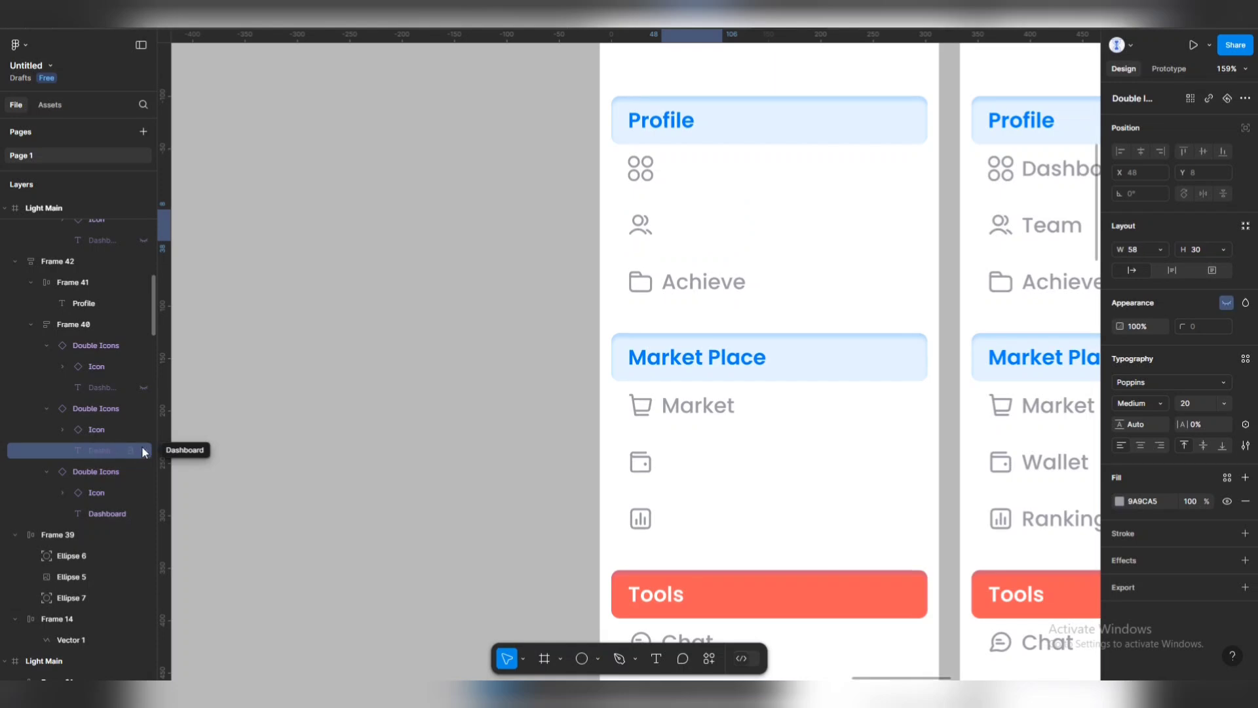
click(685, 282)
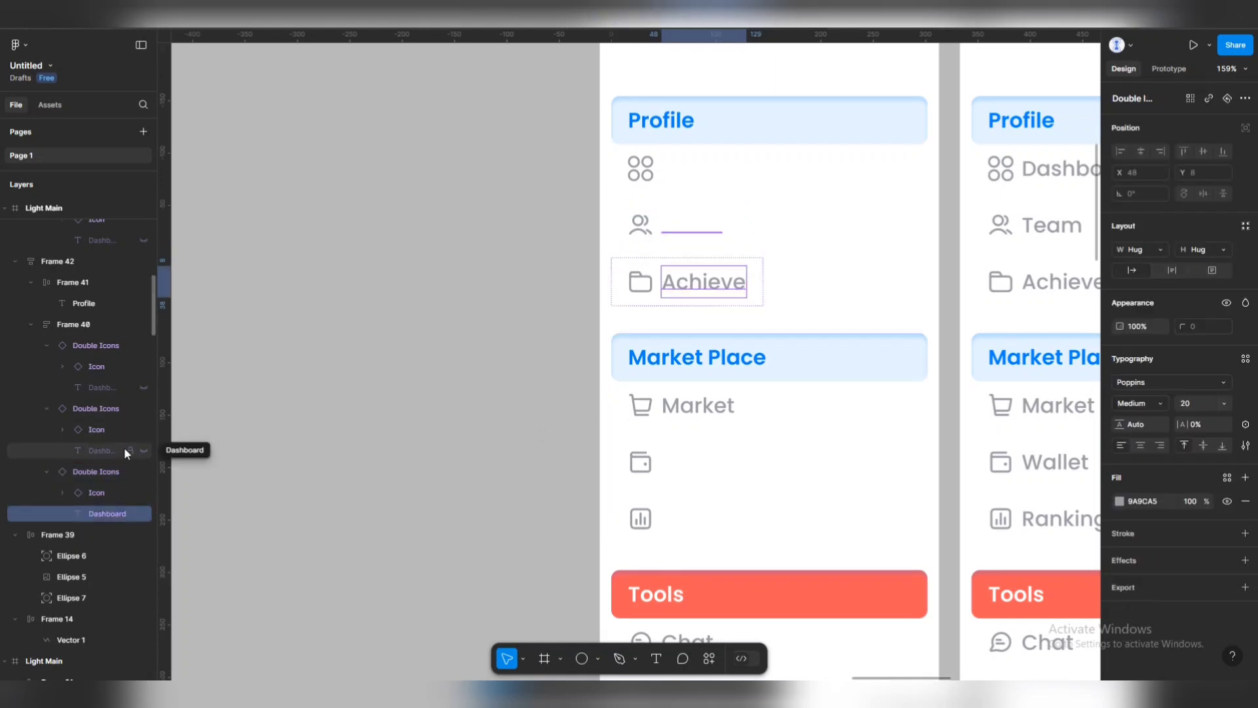
click(140, 512)
Hide the Market label under Market Place.
click(686, 410)
click(685, 409)
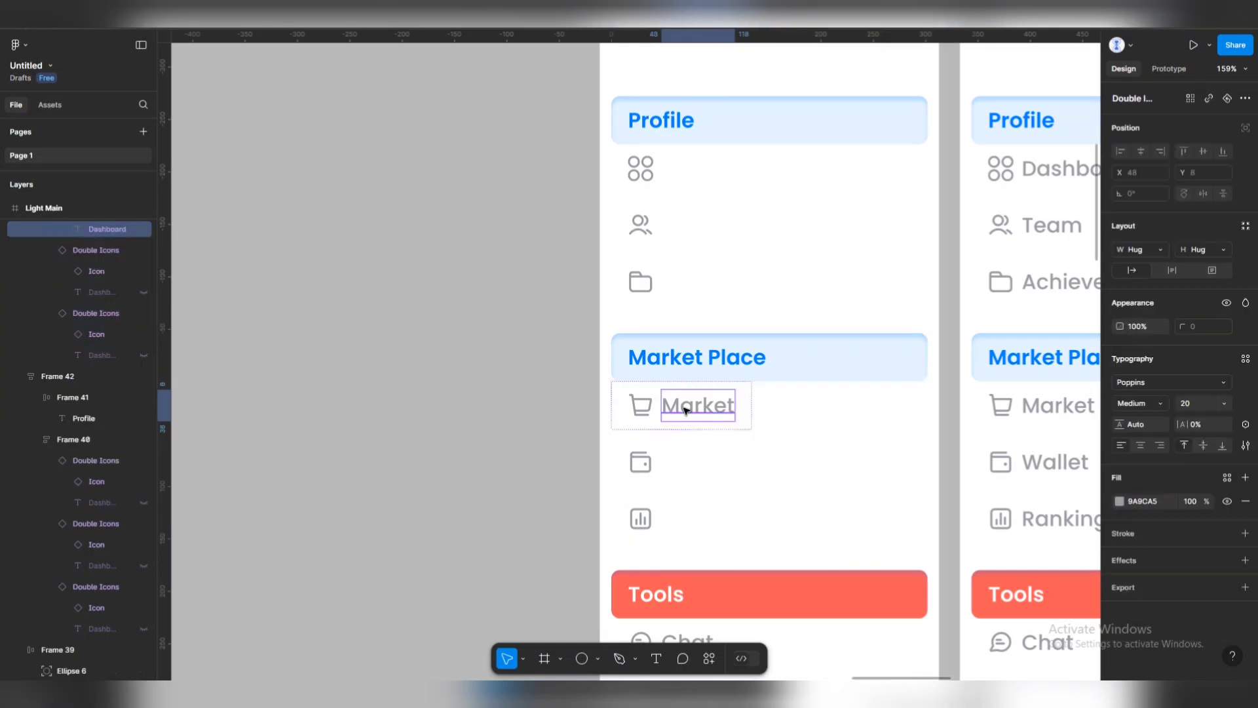
click(142, 230)
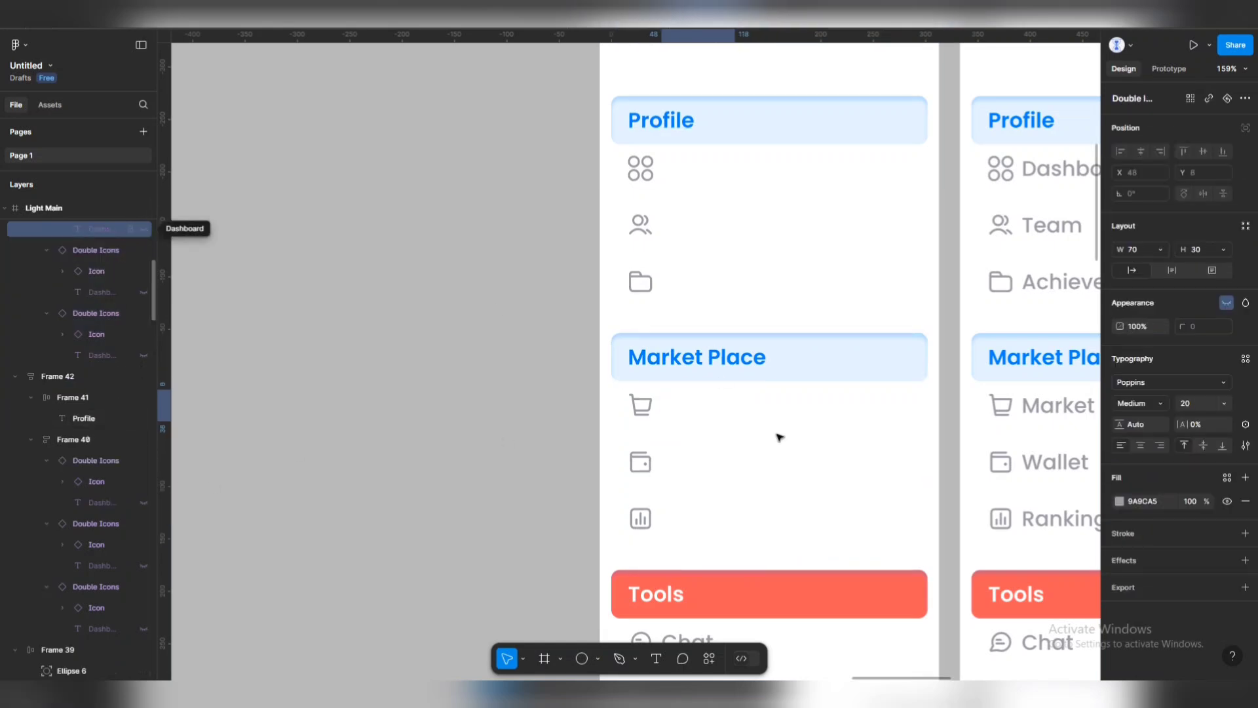
drag(778, 435, 738, 188)
scroll(737, 187, down, 4)
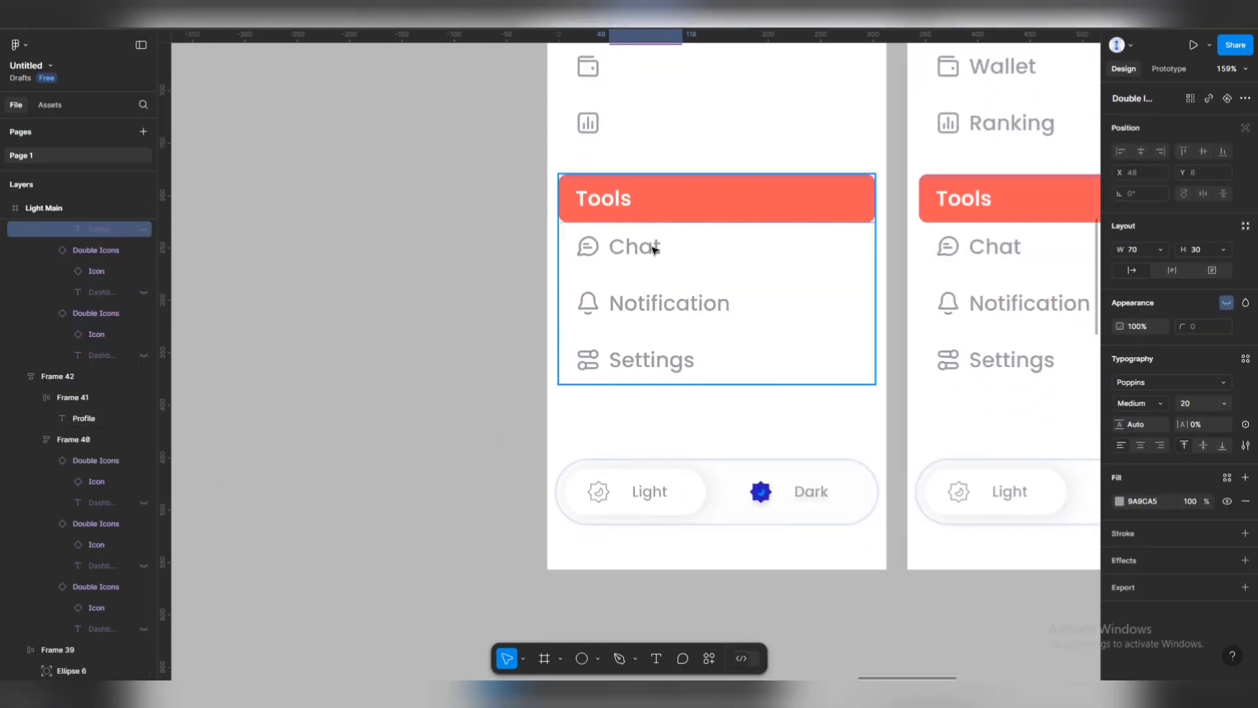
Hide the Chat, Notification and Settings labels under Tools.
click(653, 249)
click(645, 247)
shift+click(660, 303)
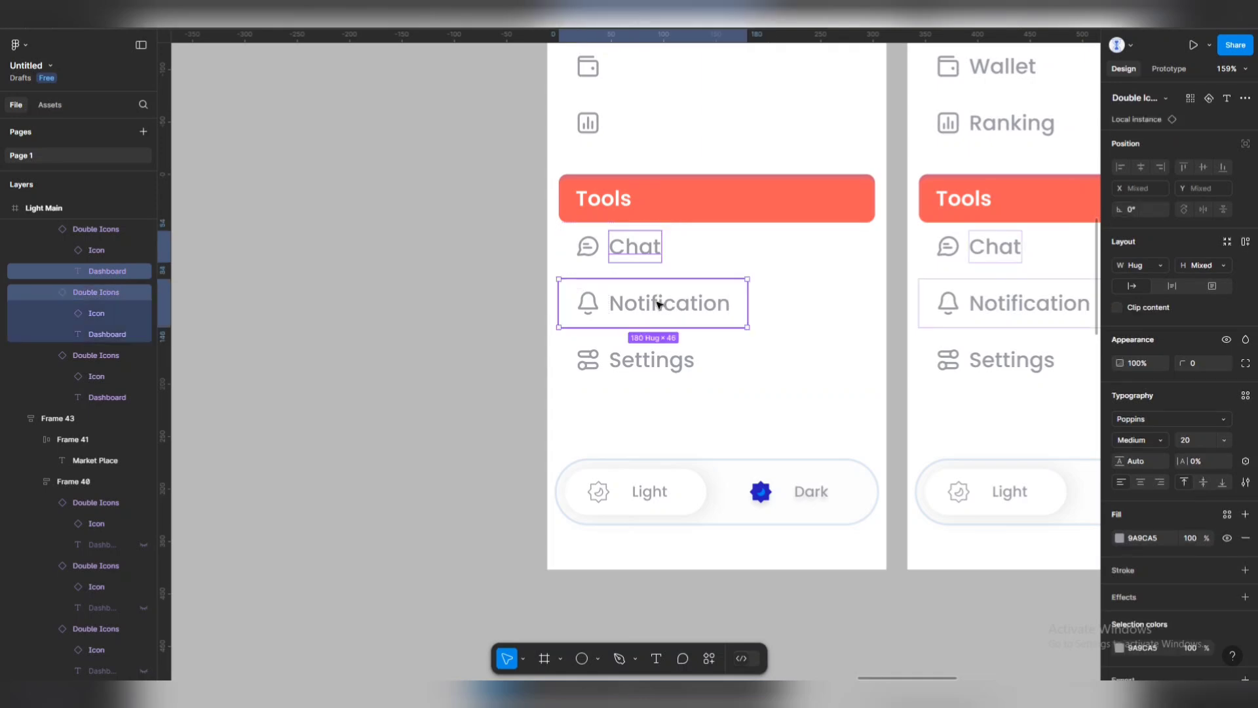
ctrl+shift+click(659, 303)
ctrl+shift+click(635, 365)
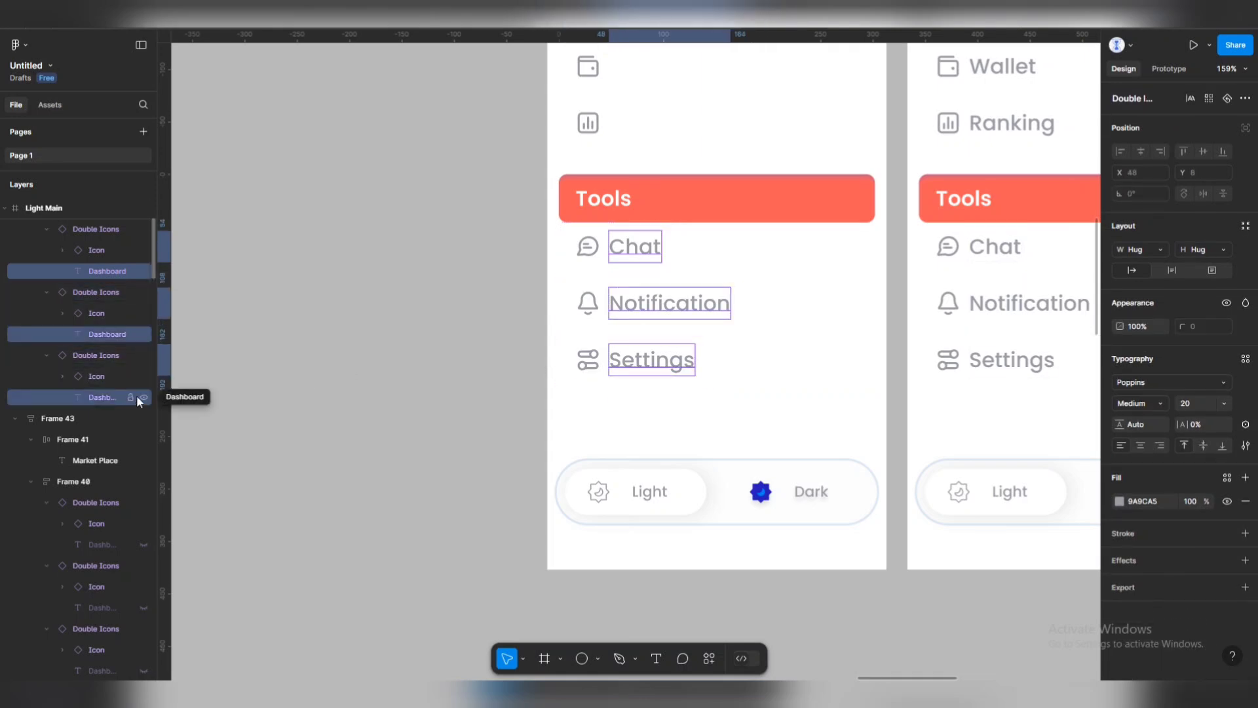
click(142, 396)
click(143, 333)
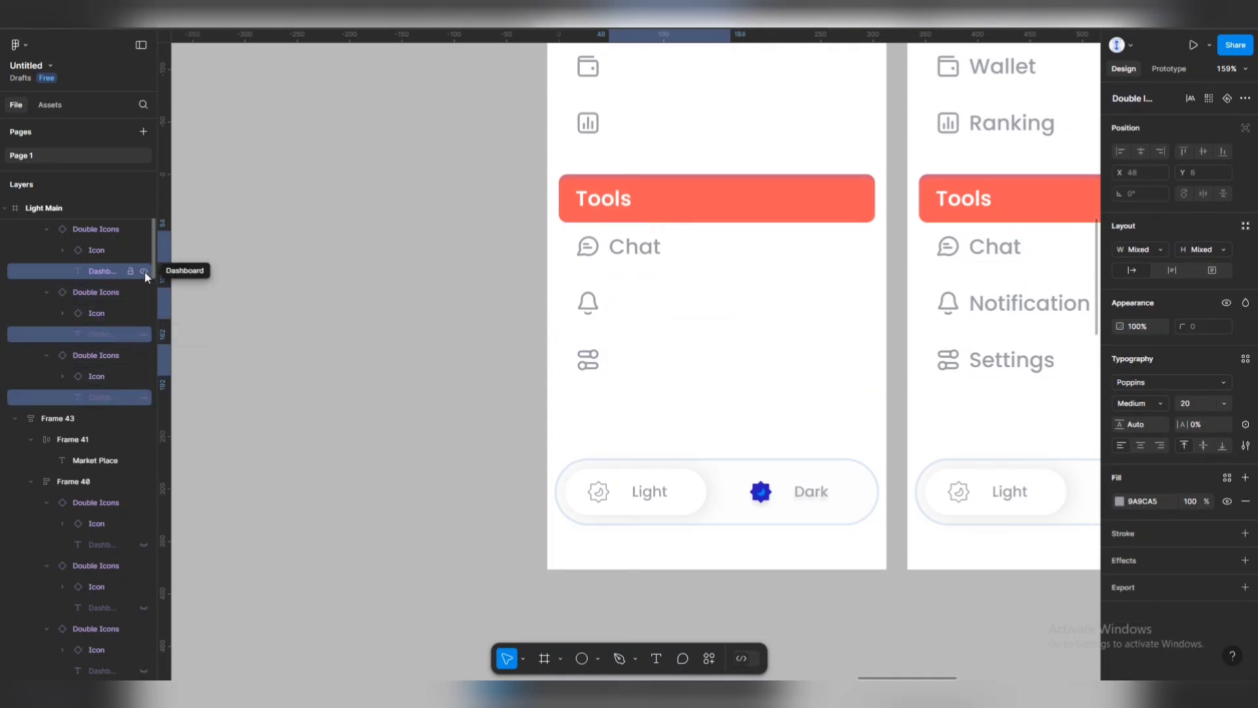
click(144, 270)
click(542, 336)
Hide the Tools heading text and the Tools header's red fill.
click(612, 205)
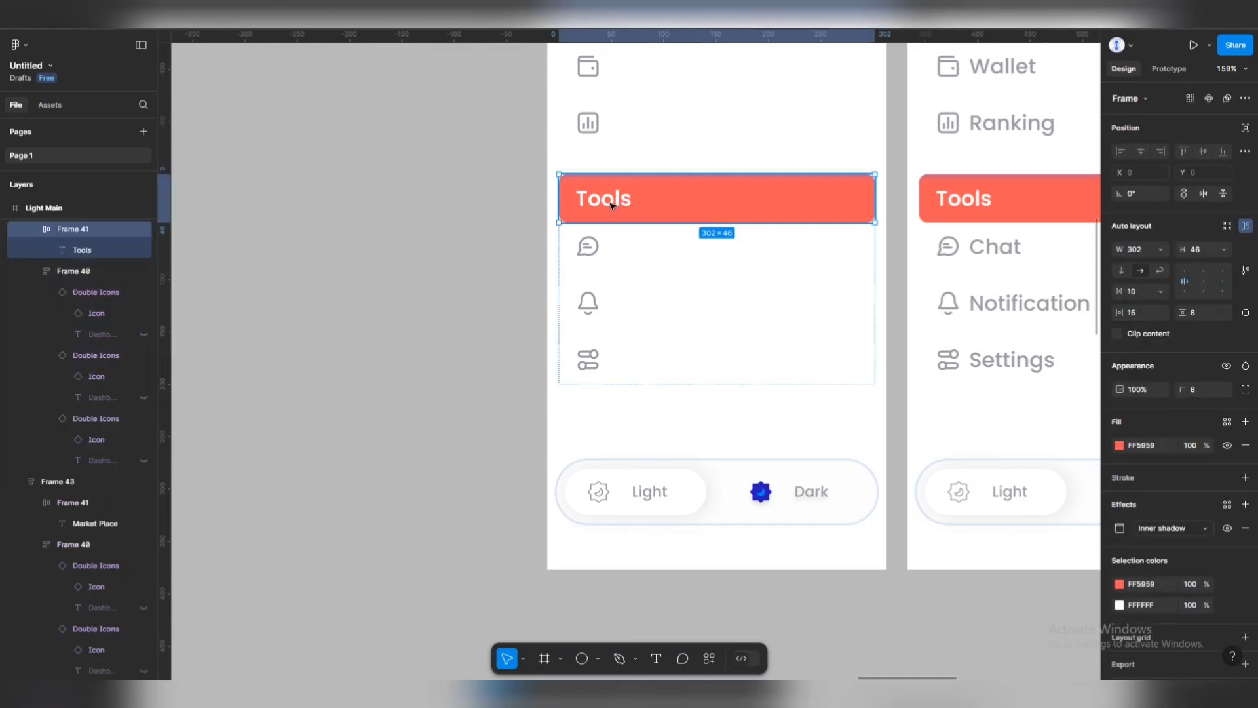
click(145, 250)
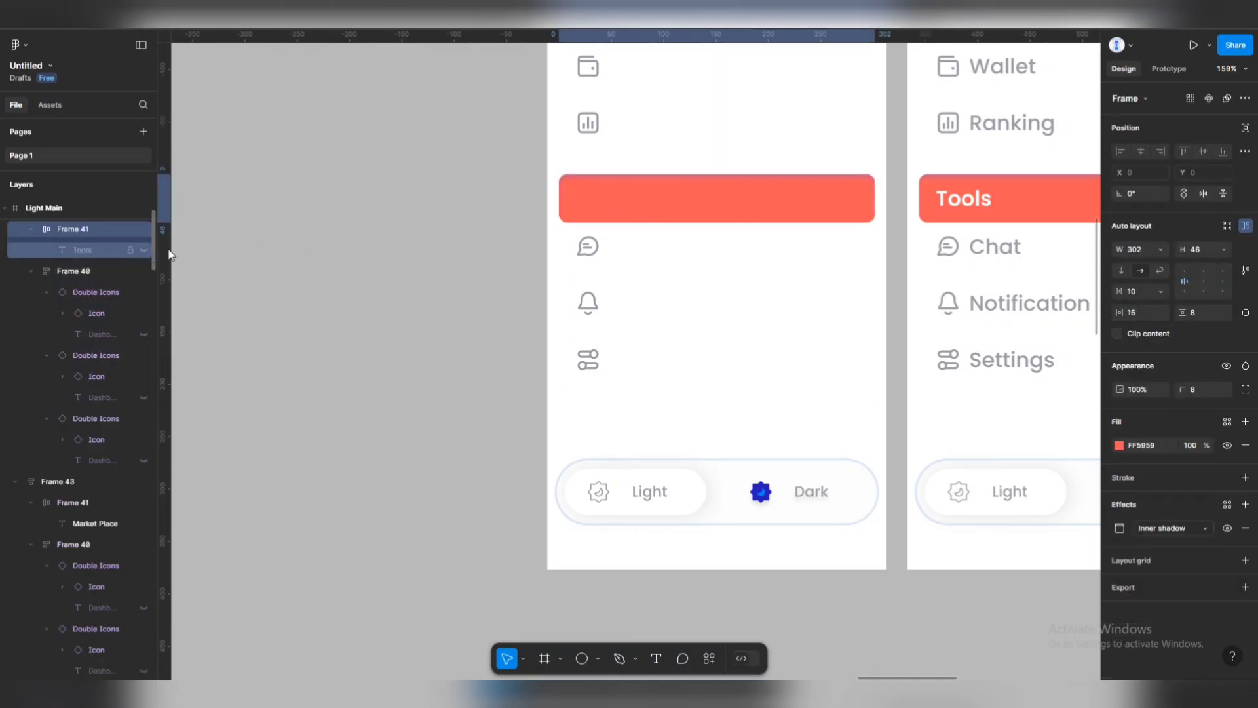
click(772, 235)
click(769, 213)
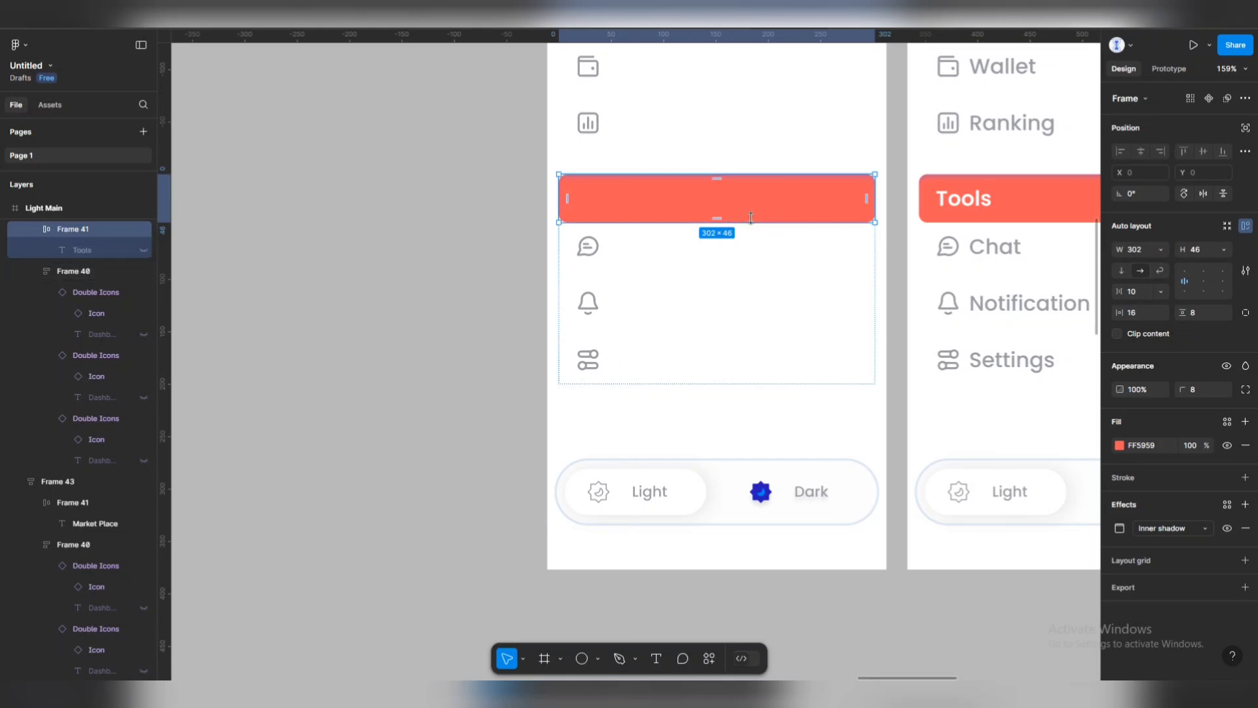
click(1228, 445)
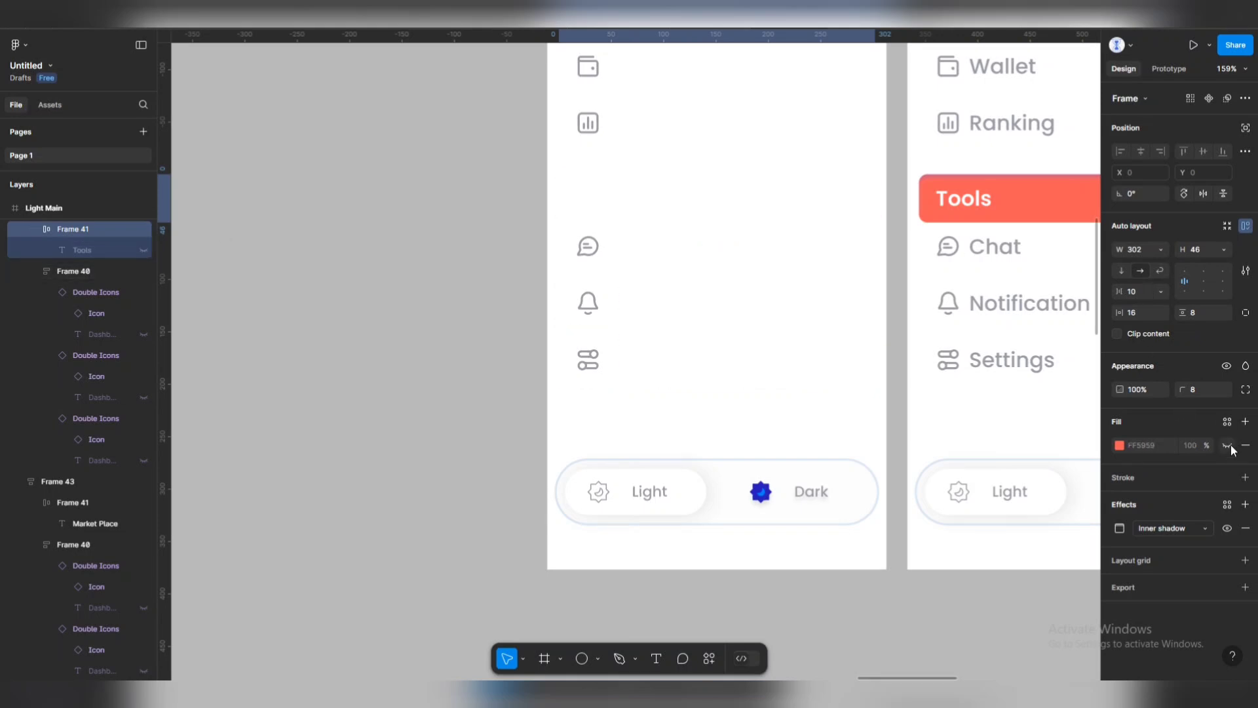
click(532, 207)
scroll(631, 393, down, 3)
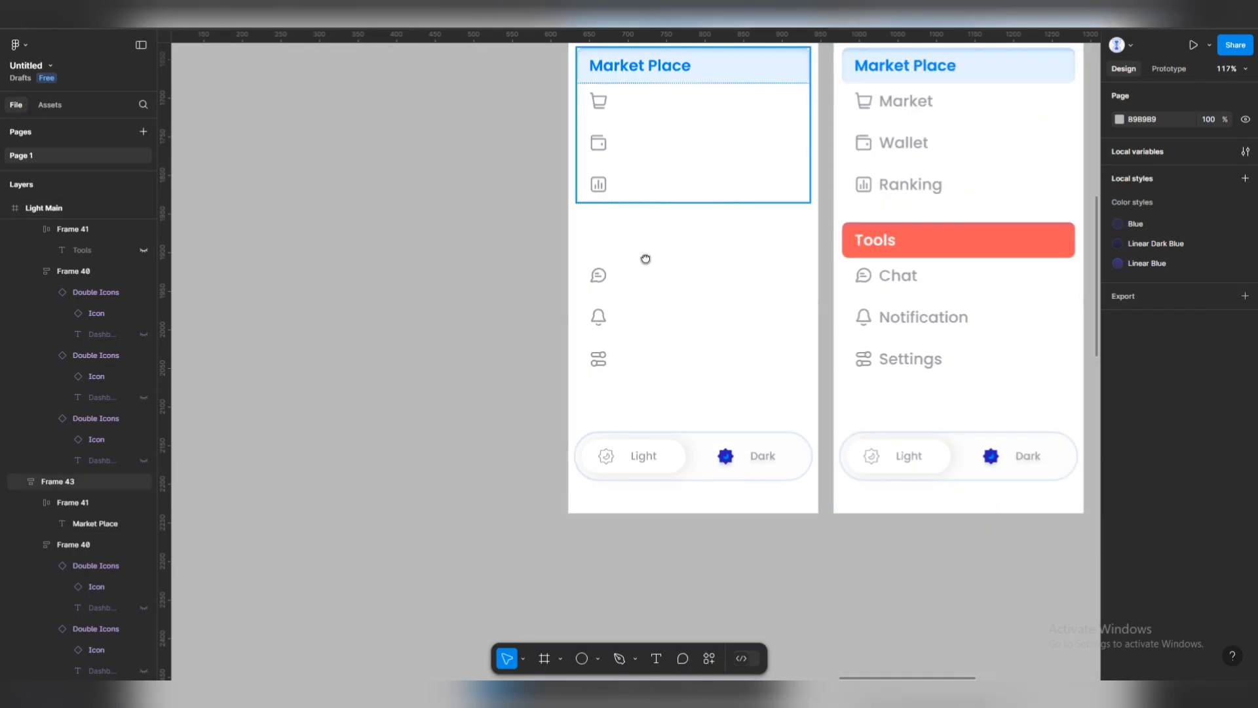
scroll(656, 256, up, 3)
Hide the Market Place heading text and its header's light-blue fill.
click(708, 247)
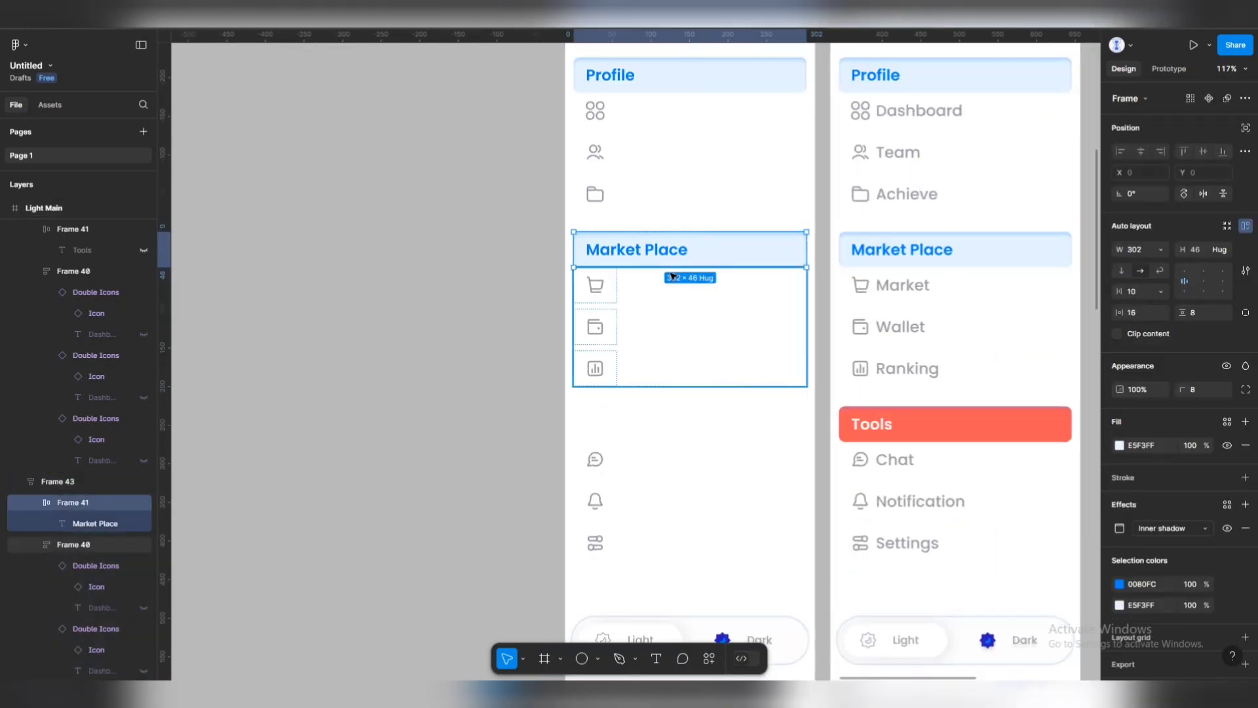
click(632, 249)
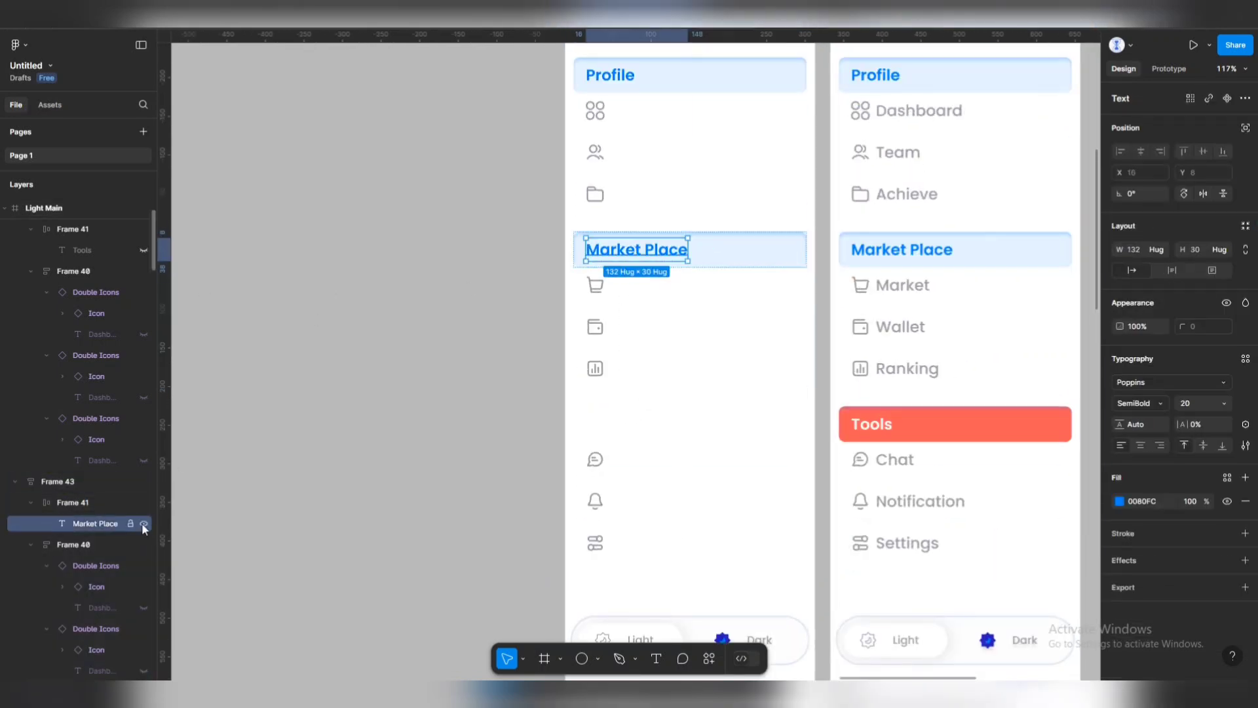
click(143, 524)
click(754, 258)
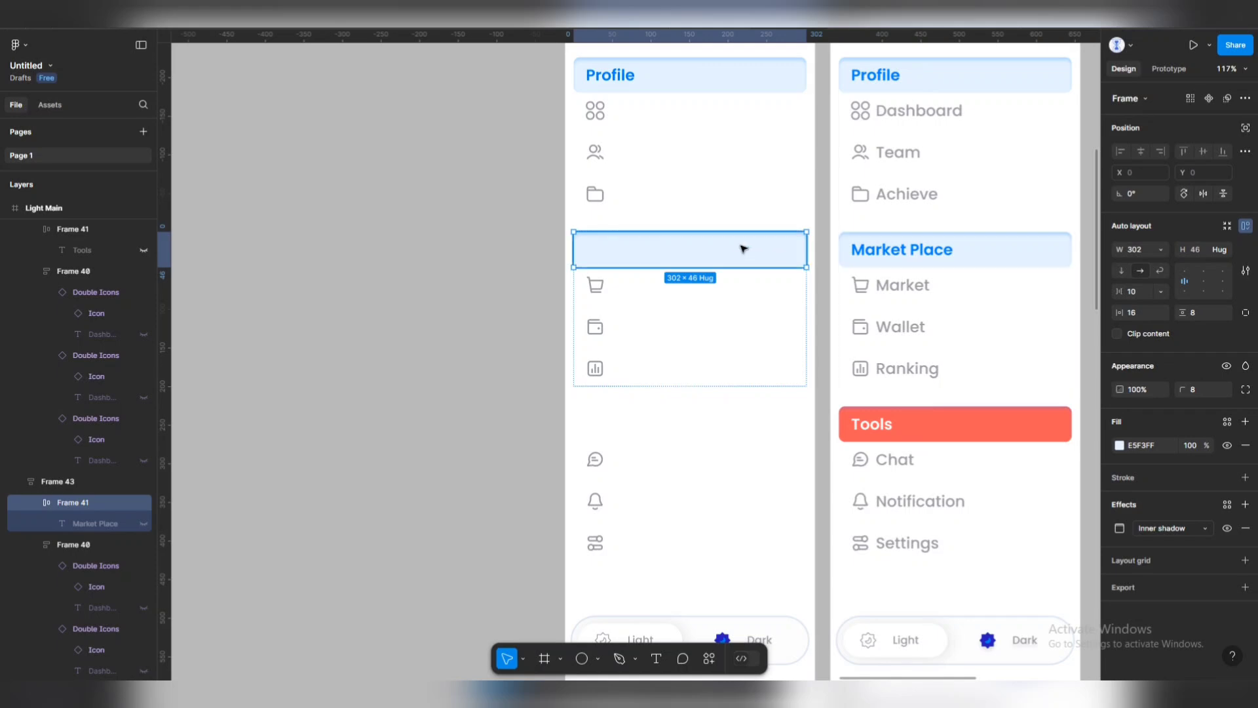
click(1226, 446)
Hide the Profile heading text, its header's inner shadow and light-blue fill.
scroll(652, 194, up, 3)
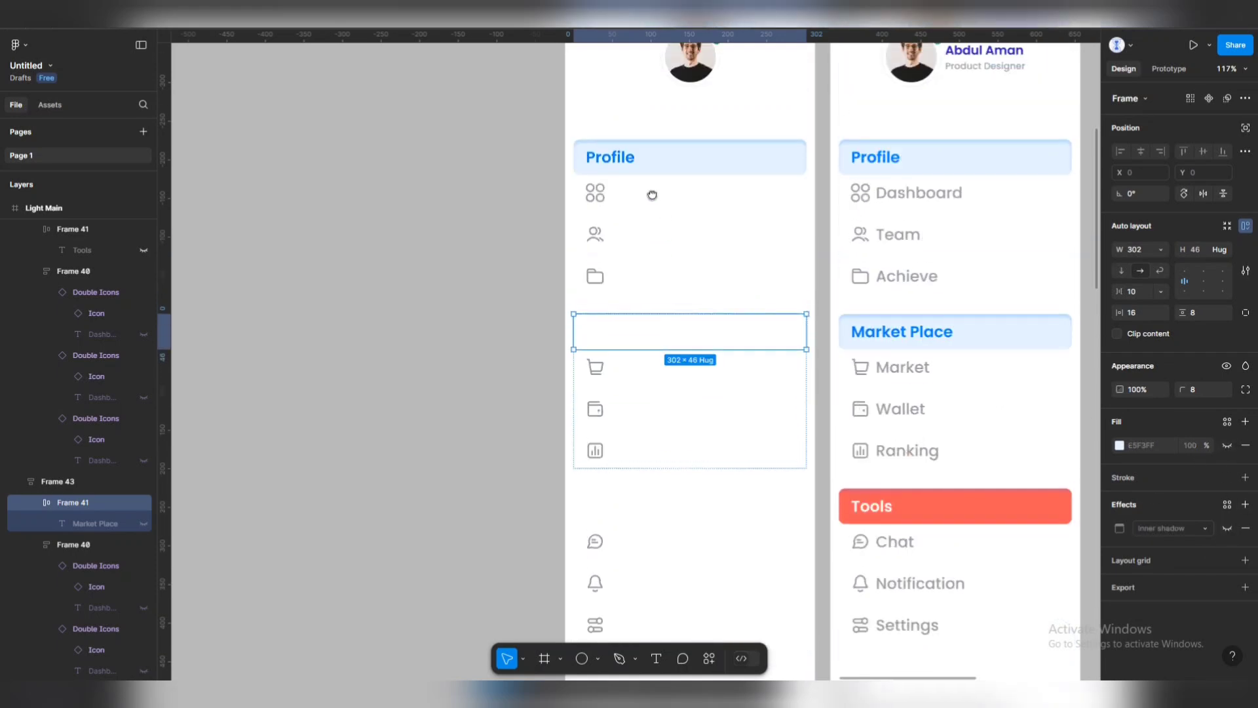
click(603, 156)
double_click(616, 157)
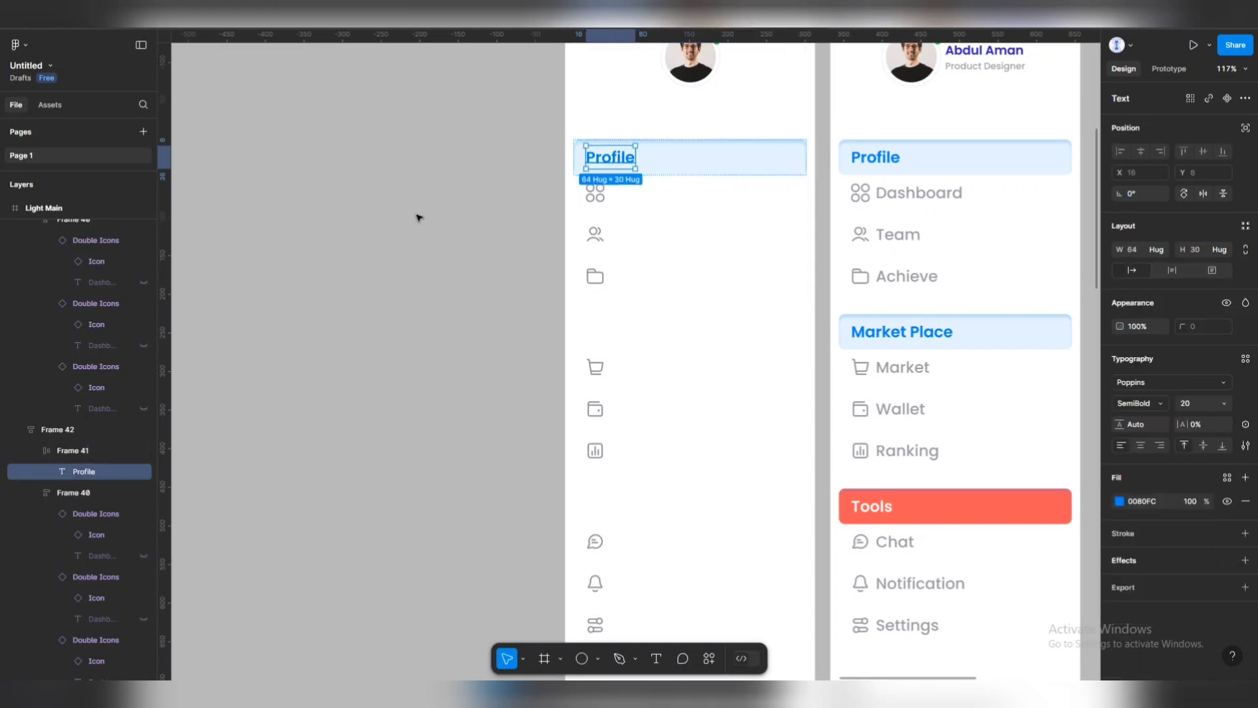
click(143, 472)
click(690, 169)
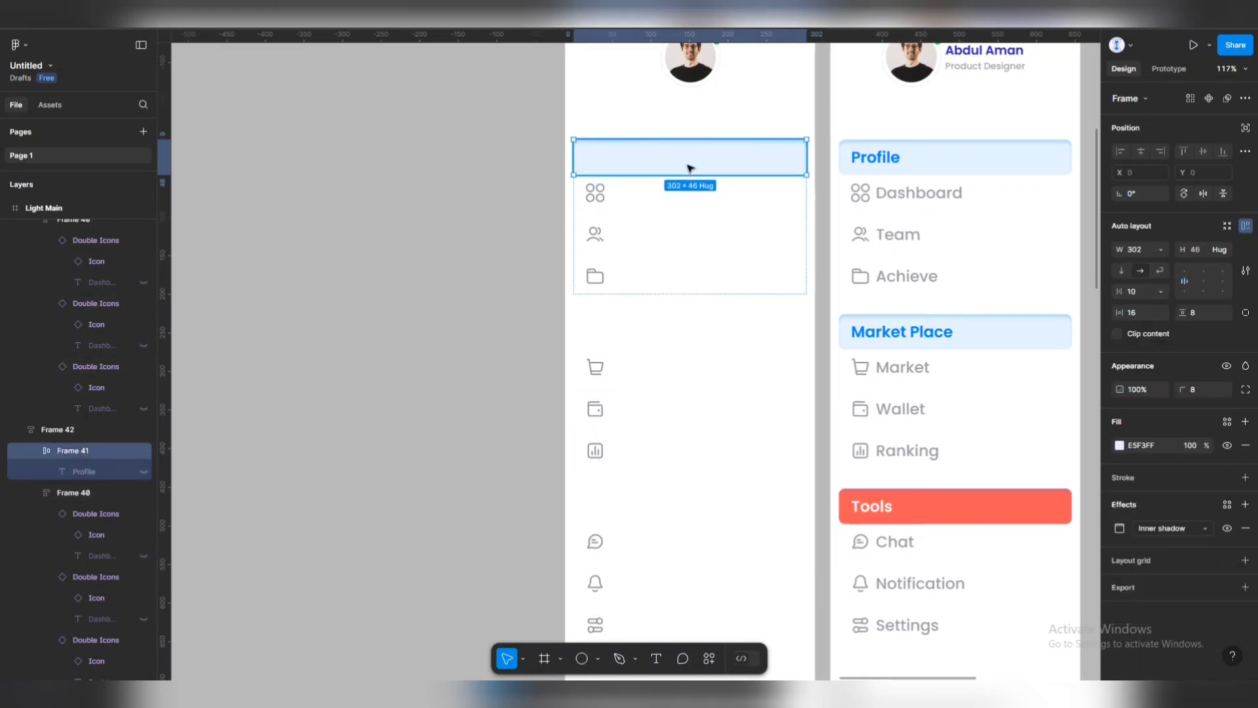
click(1226, 528)
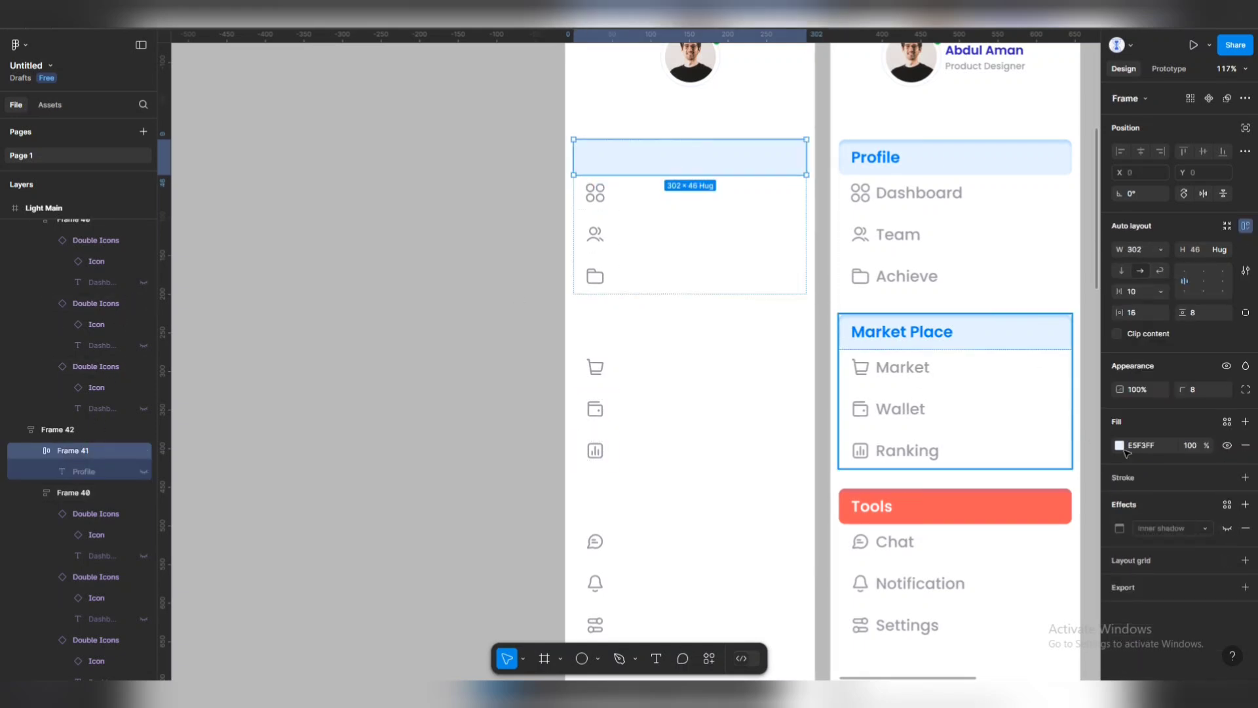
click(1227, 445)
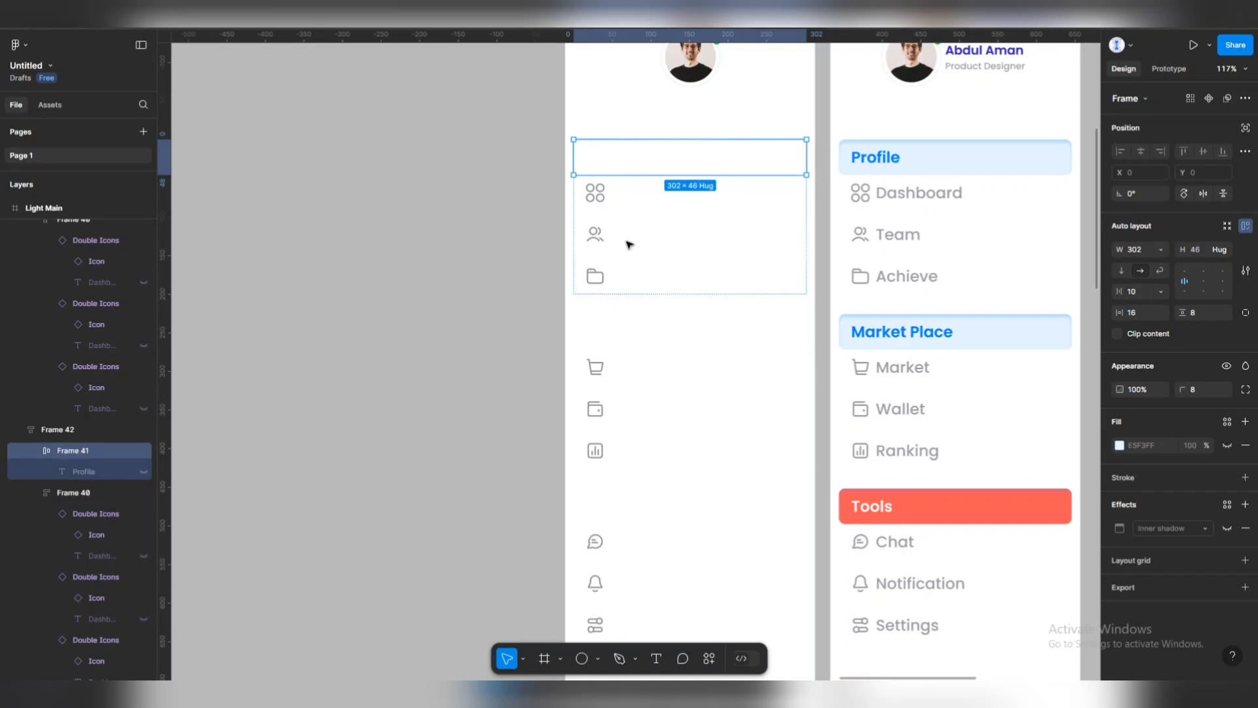
click(472, 233)
Set the Profile items group width to Hug so its icons sit centred.
click(689, 233)
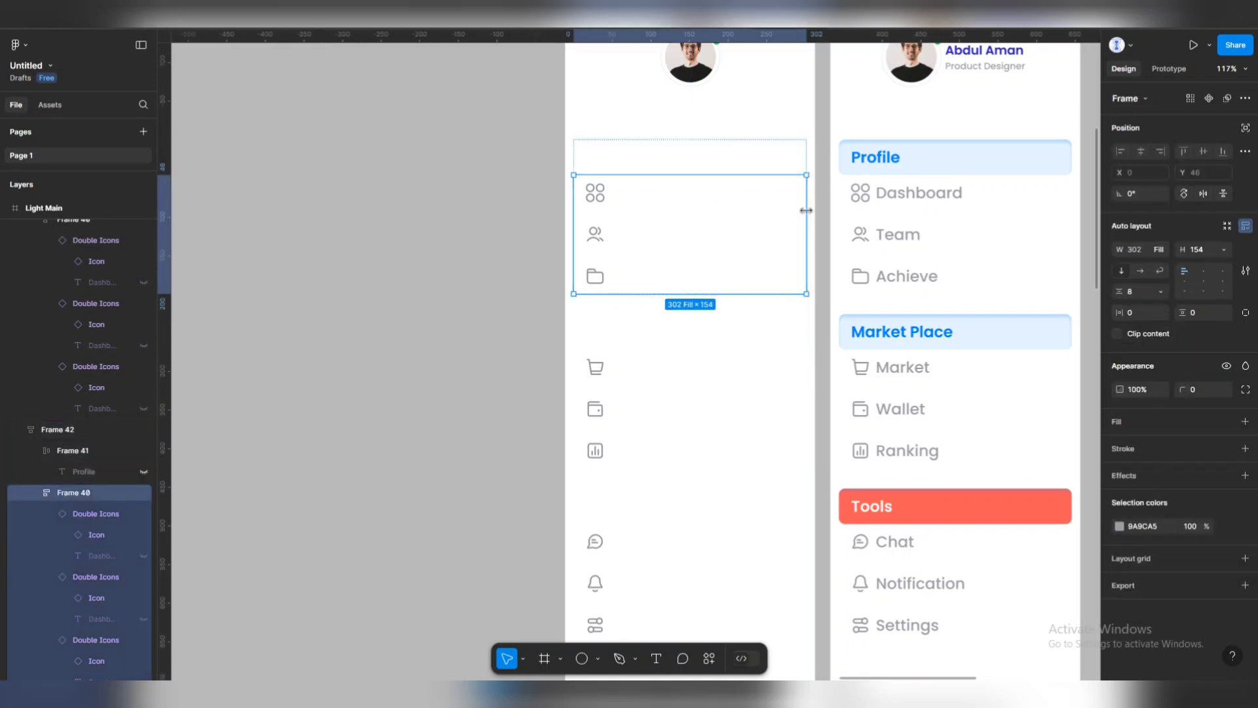
double_click(807, 211)
click(808, 158)
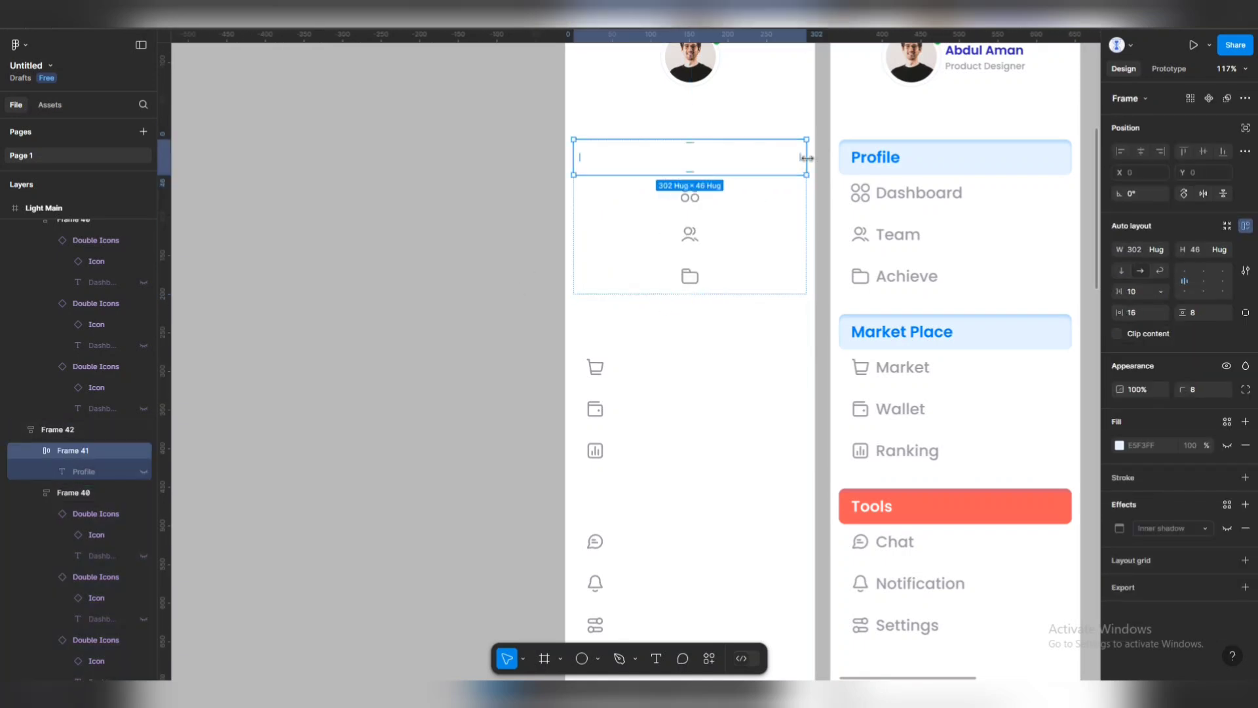
Set the Market Place icon stack's width to Hug, centring its icons.
click(809, 208)
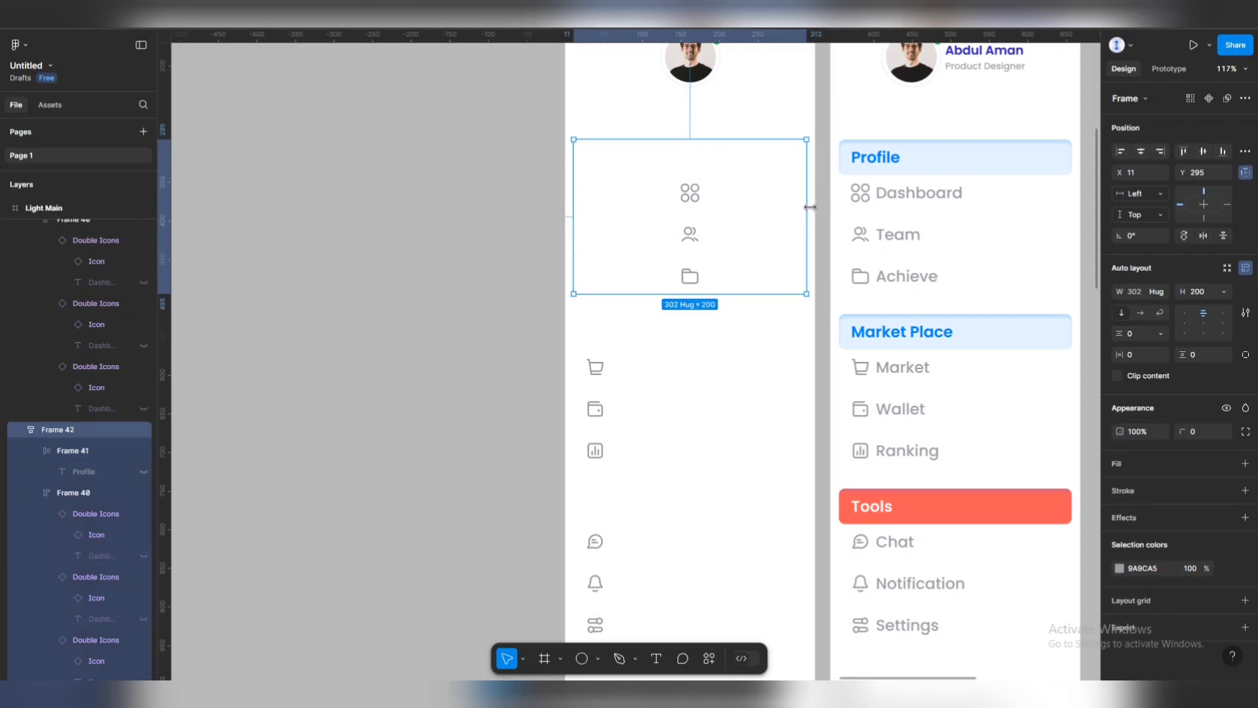
click(768, 159)
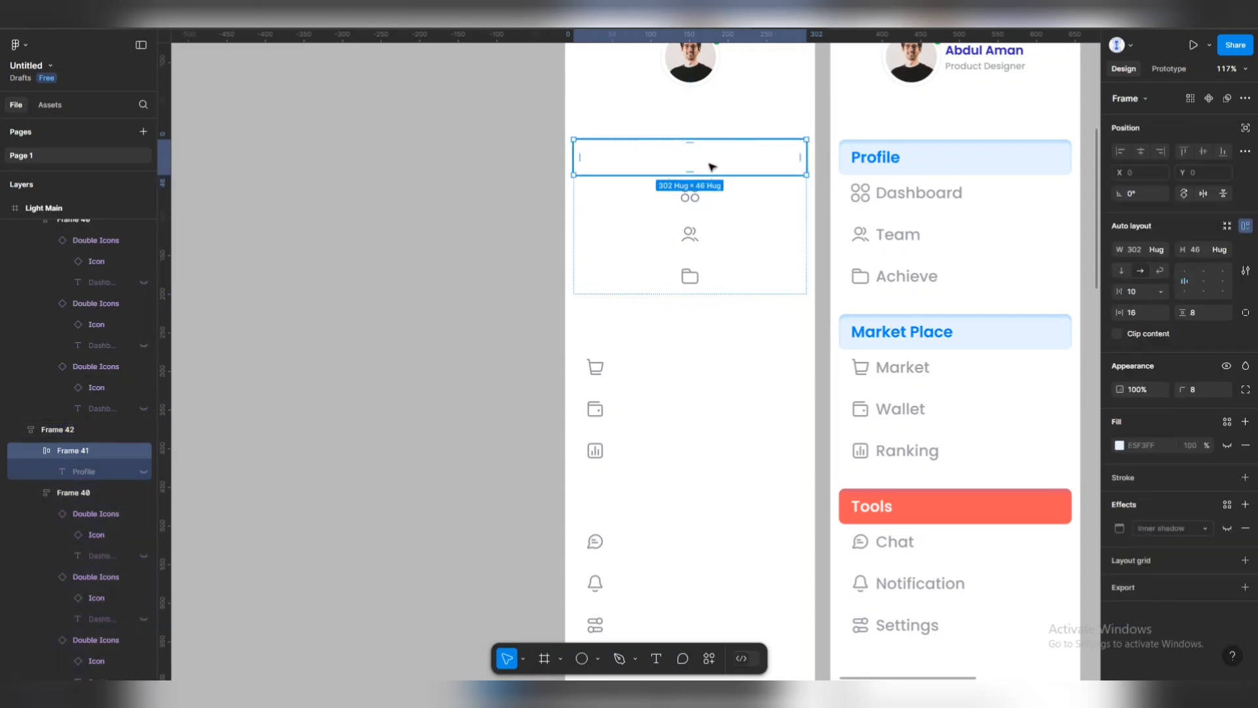
click(803, 391)
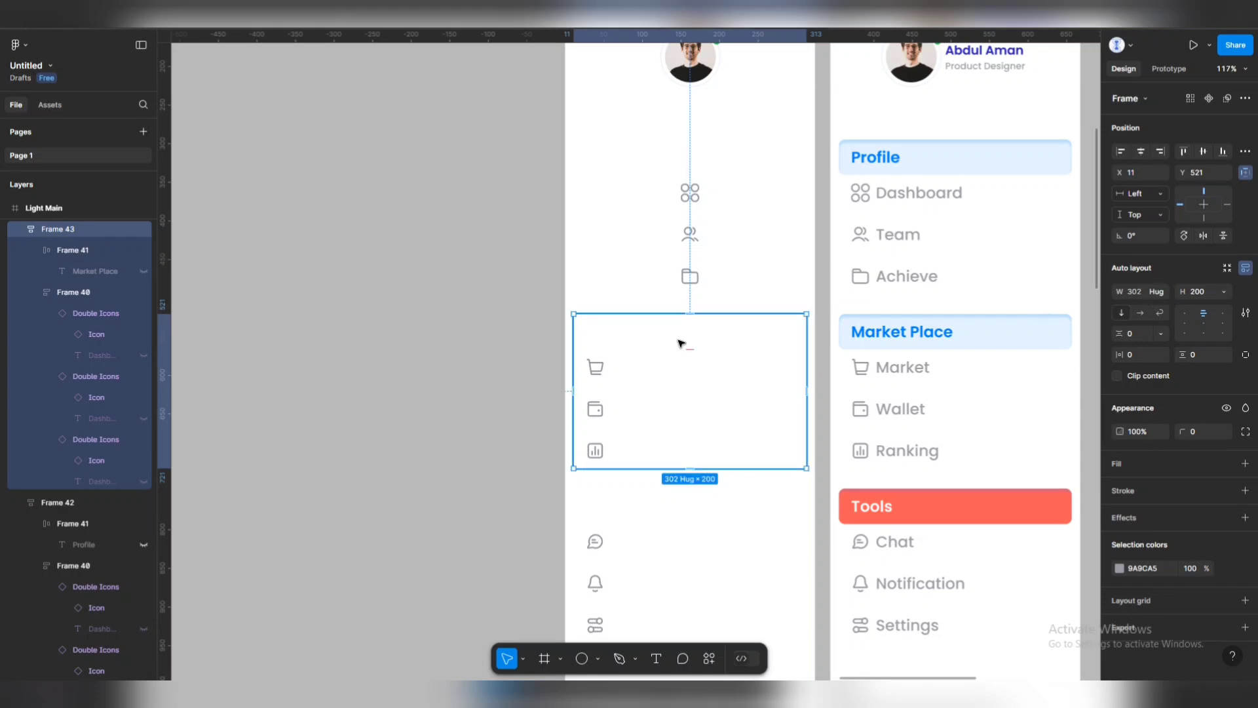
click(639, 401)
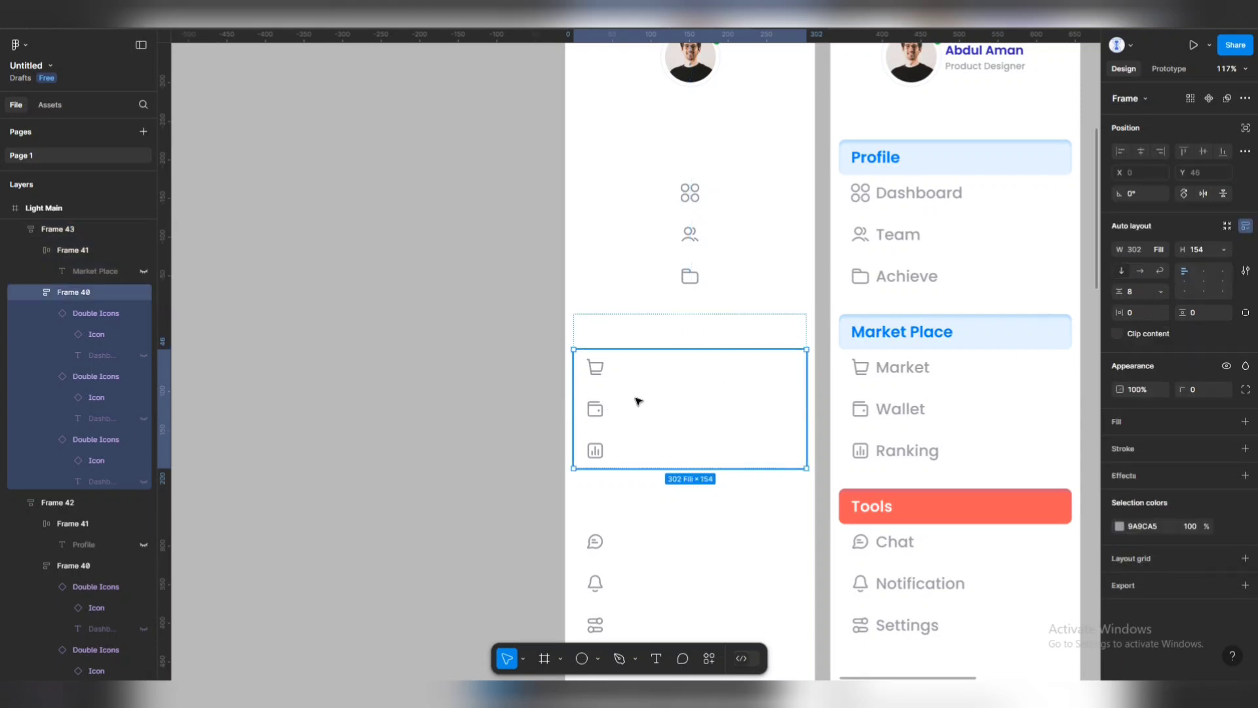
double_click(807, 391)
Set the Tools icon stack's width to Hug, centring its icons.
scroll(646, 396, down, 3)
click(663, 391)
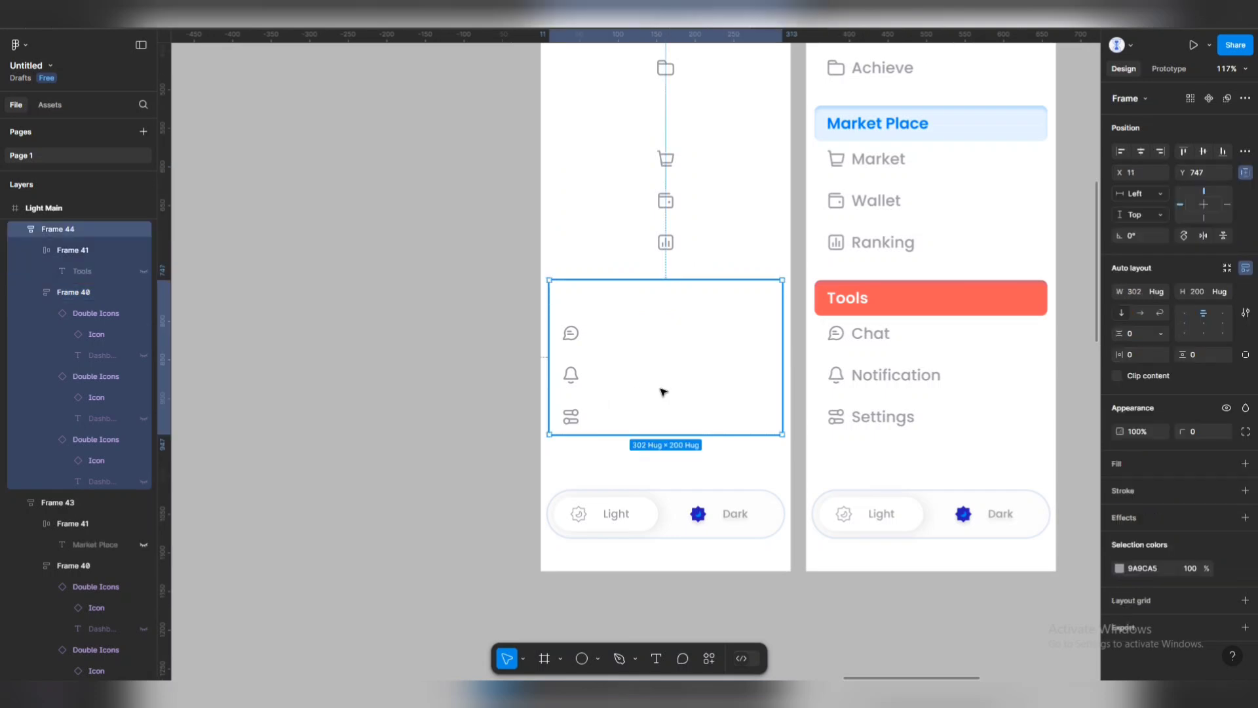
double_click(784, 378)
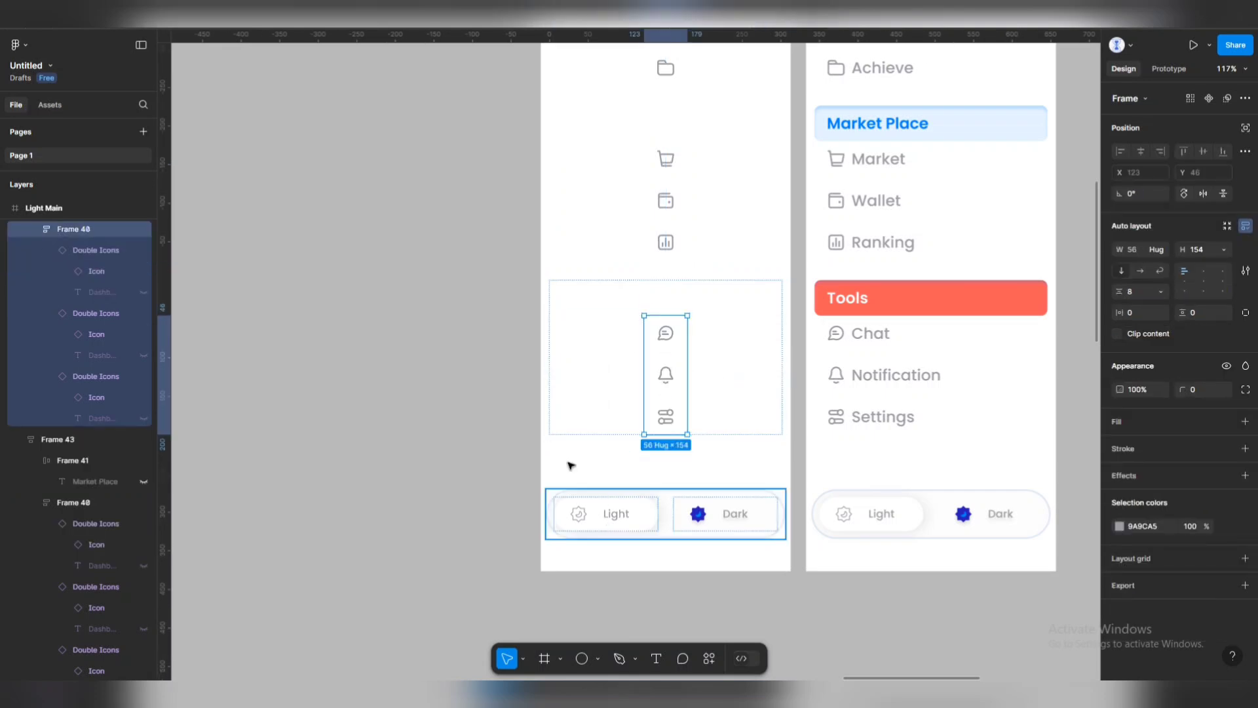
click(755, 245)
scroll(721, 275, down, 2)
scroll(653, 259, up, 5)
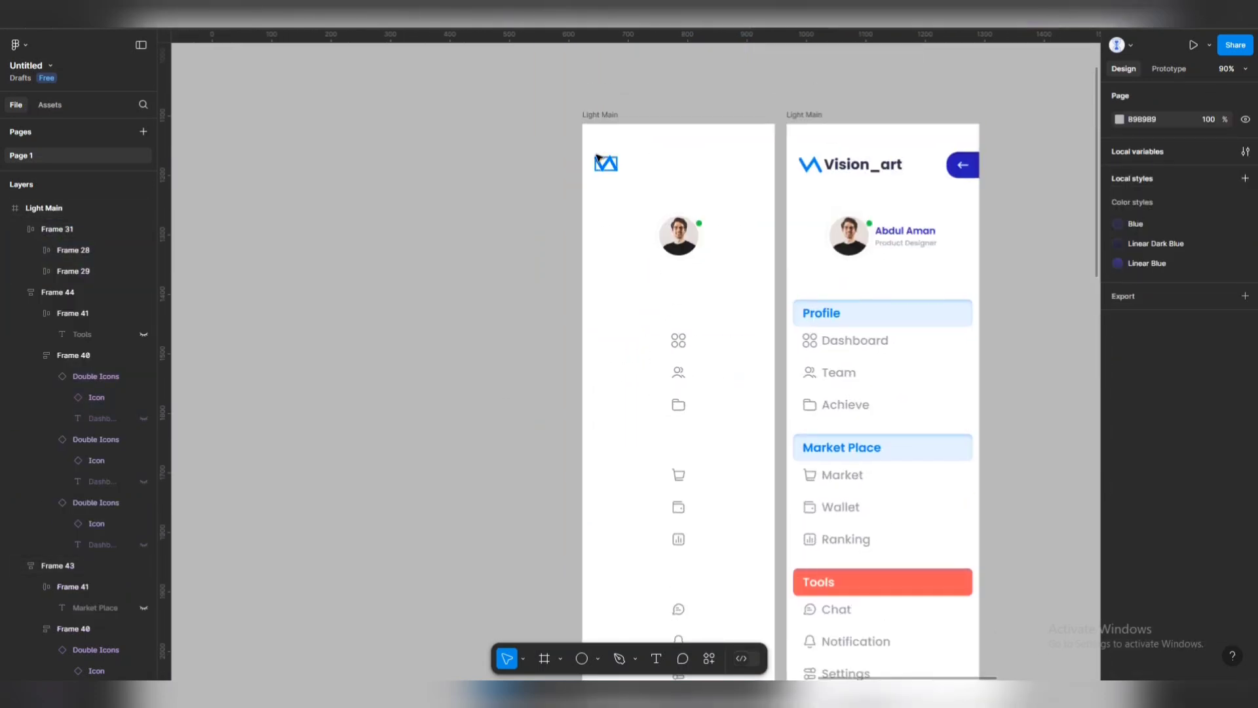
Centre the logo horizontally and narrow the collapsed Light Main frame to 233 px.
click(605, 162)
drag(606, 161, 675, 164)
key(Escape)
click(605, 116)
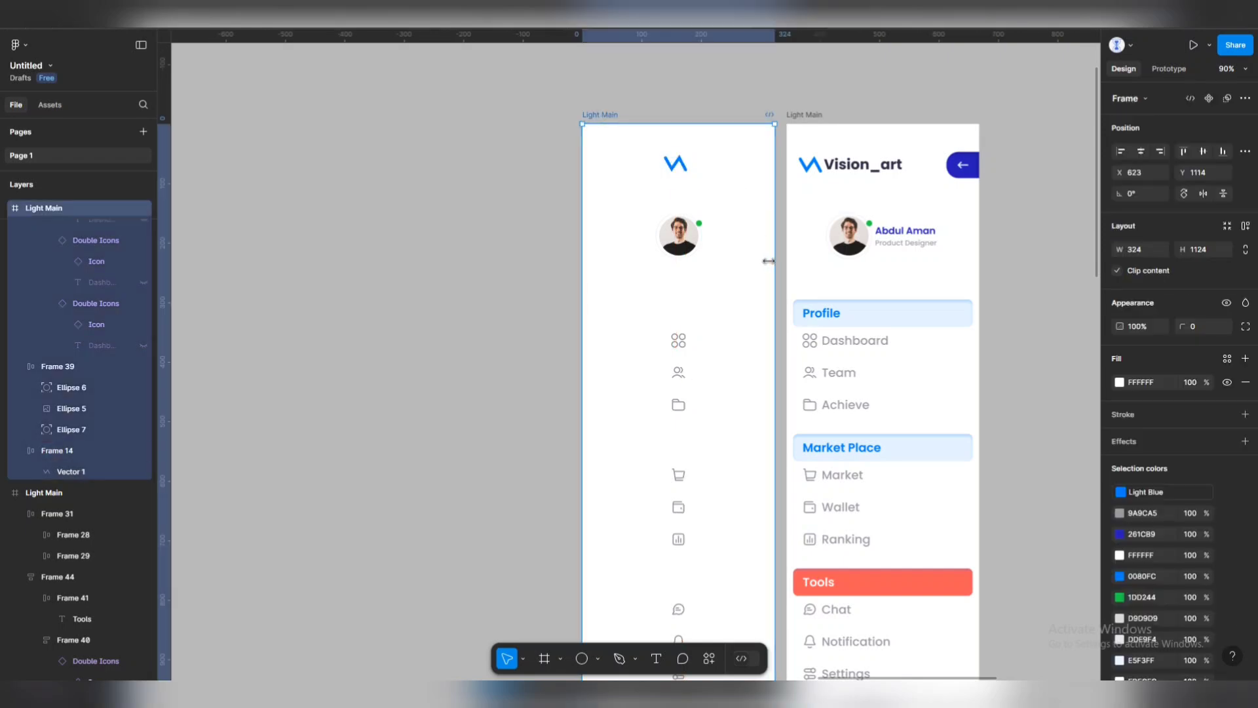
drag(776, 262, 724, 262)
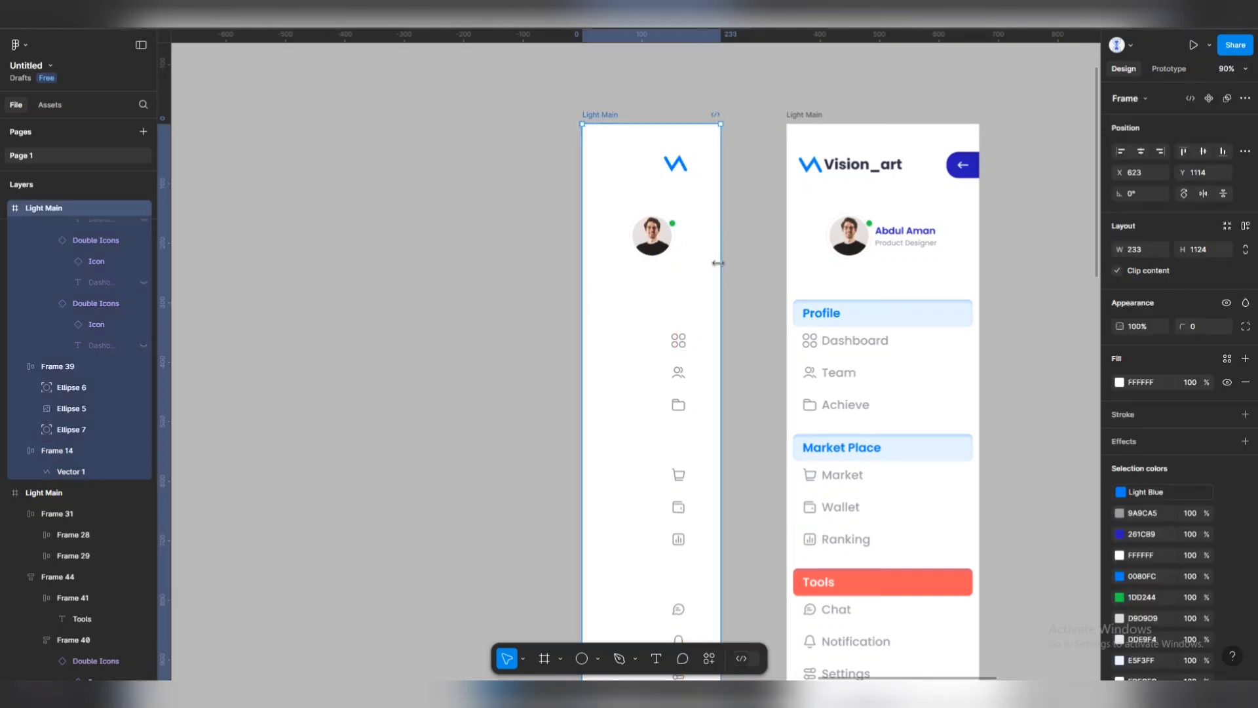
Select both light/dark toggle buttons at the bottom of the collapsed sidebar.
scroll(697, 281, down, 2)
scroll(674, 190, down, 3)
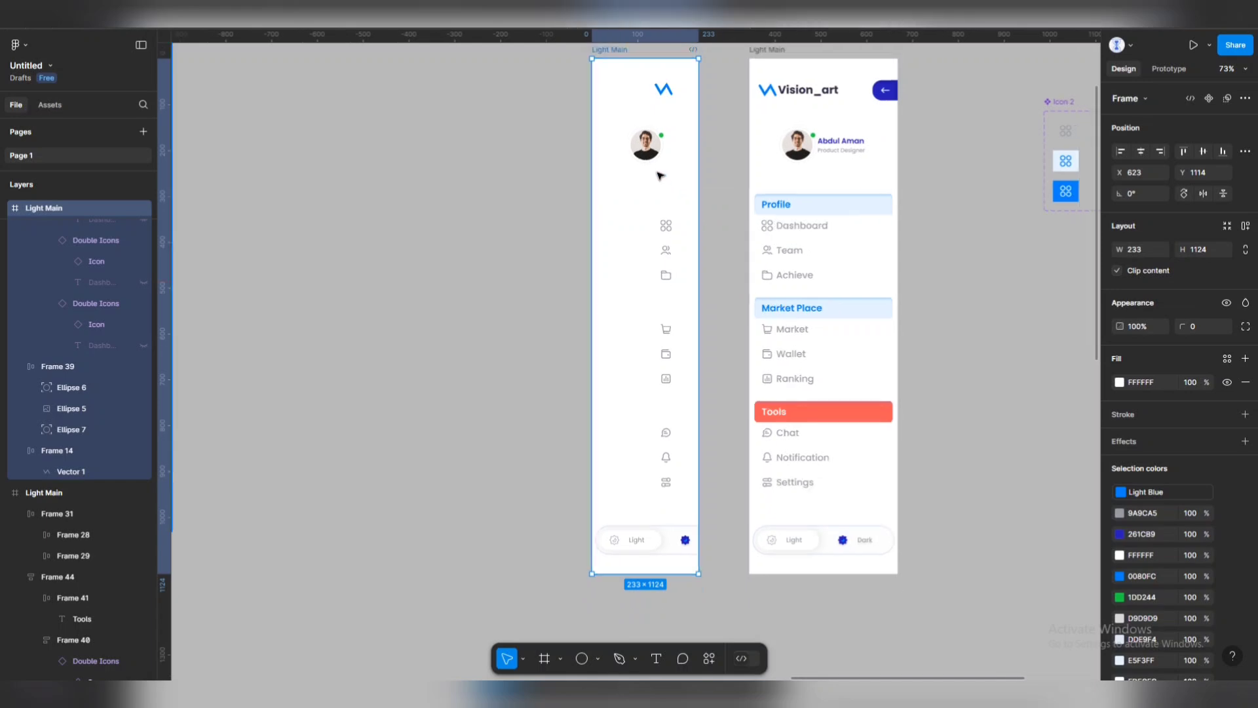
scroll(662, 178, down, 3)
drag(587, 70, 506, 469)
click(641, 481)
key(Escape)
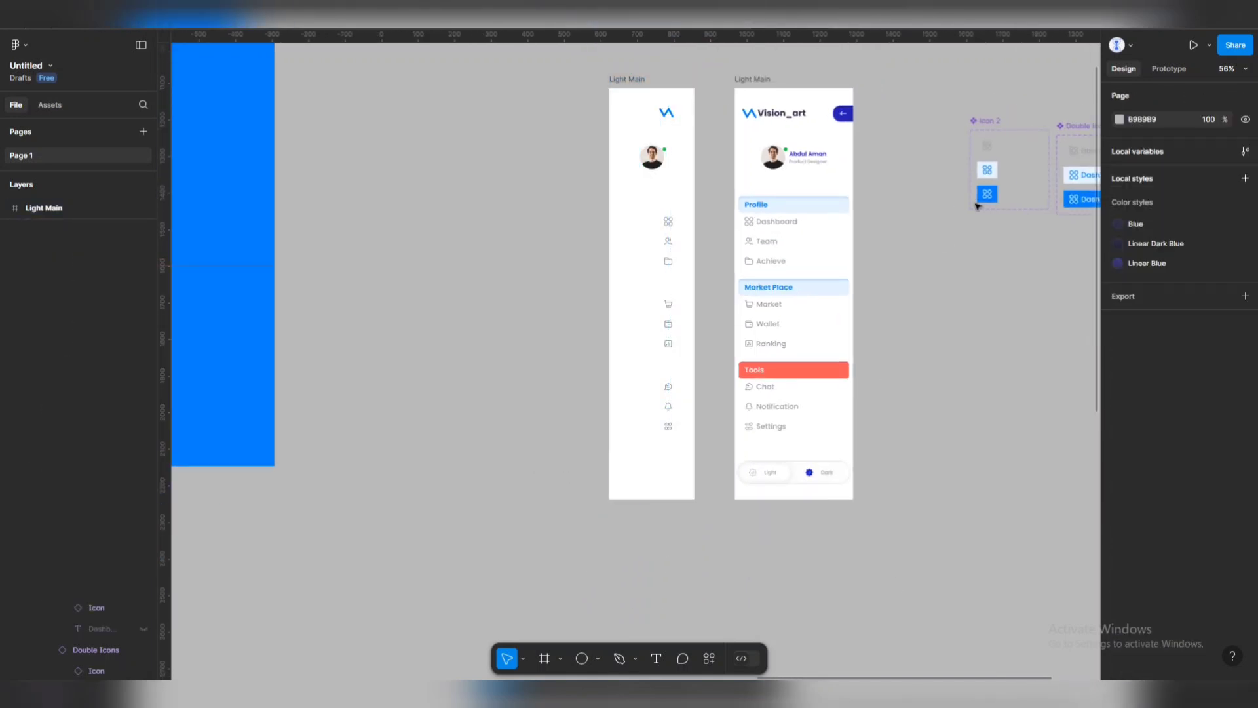
drag(900, 189, 871, 250)
scroll(930, 197, up, 3)
scroll(959, 160, down, 2)
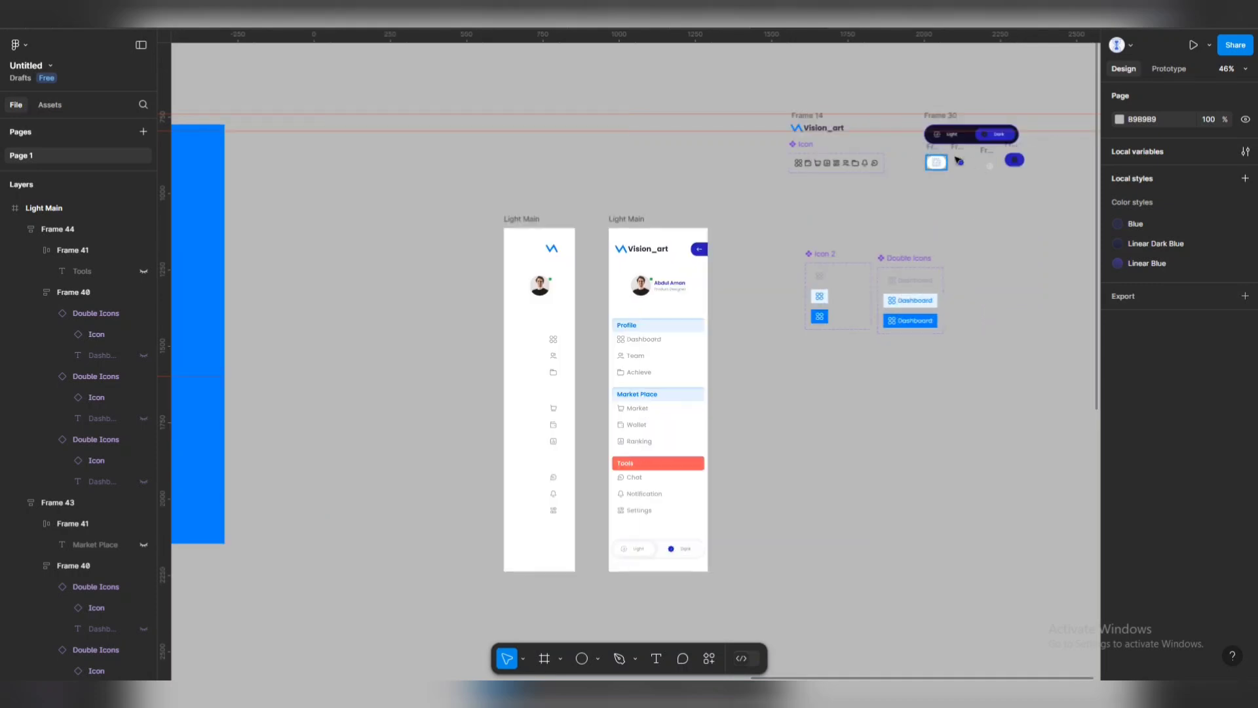
drag(906, 197, 553, 533)
Stack the dark toggle button vertically below the light one in the collapsed sidebar.
drag(402, 498, 643, 382)
scroll(811, 432, up, 3)
scroll(806, 403, up, 4)
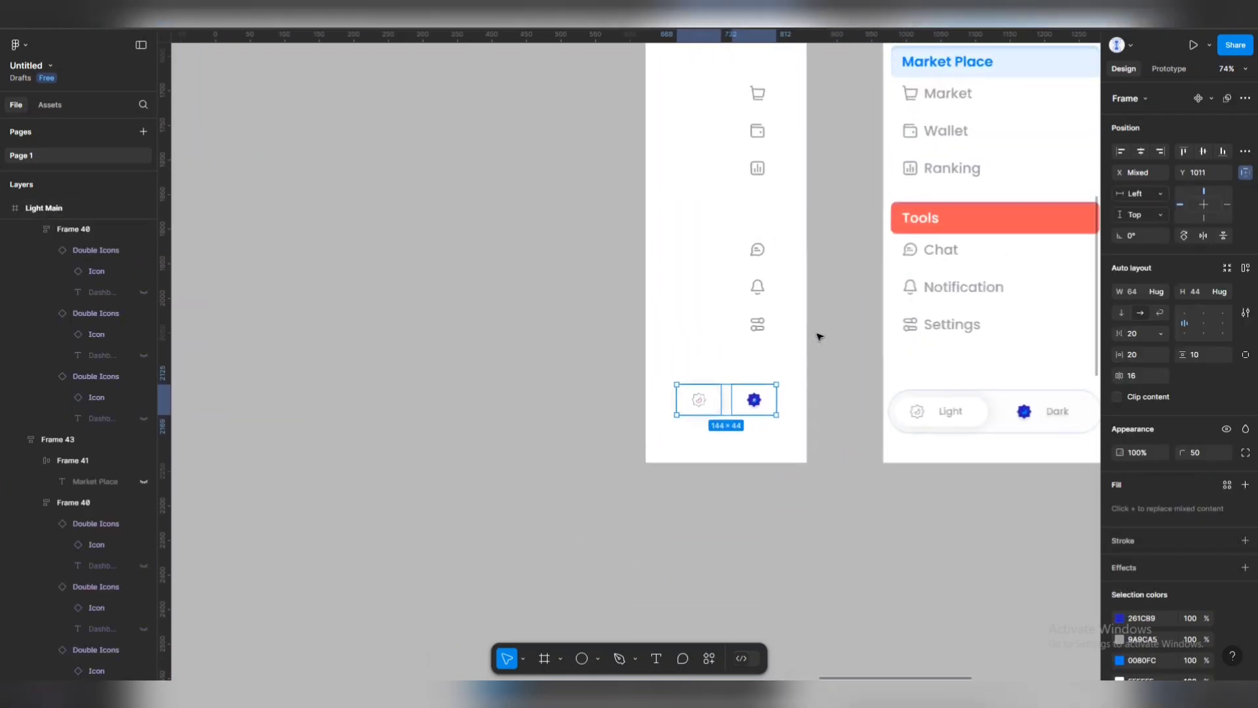
key(Escape)
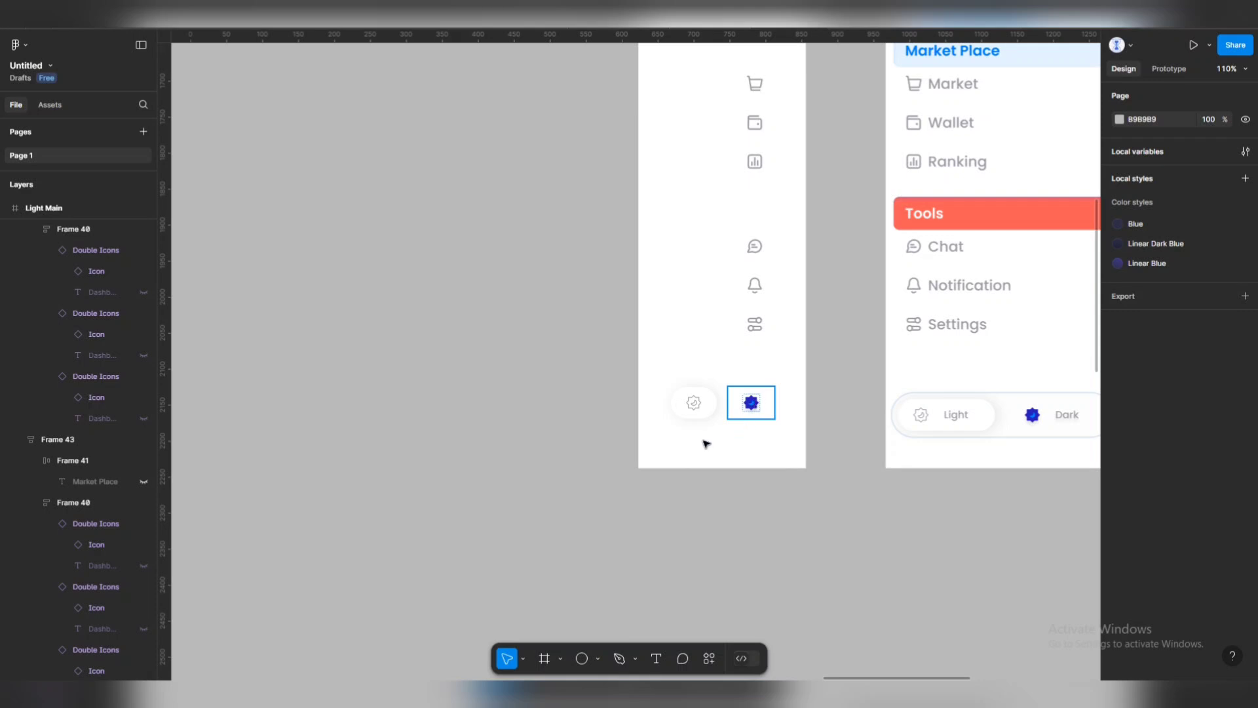
drag(751, 402, 713, 429)
shift+click(692, 406)
click(552, 528)
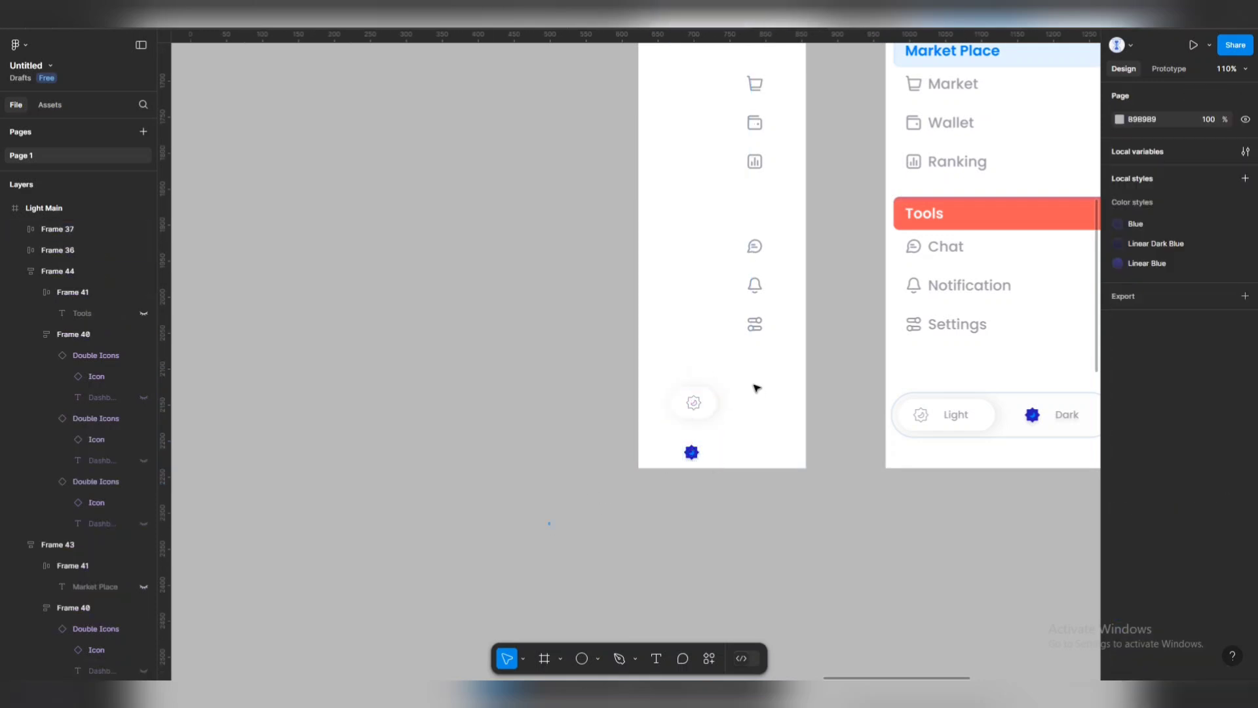
drag(757, 388, 548, 523)
drag(700, 415, 731, 396)
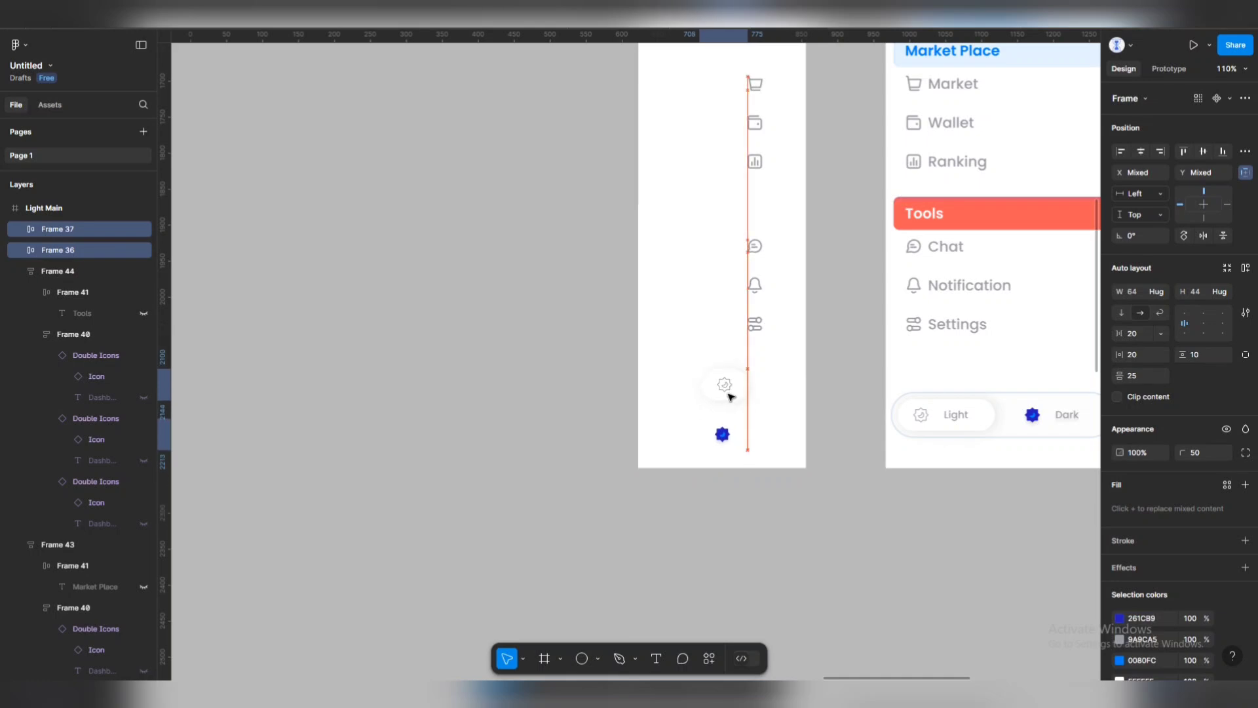
key(Escape)
Shift the Profile, Market Place and Tools icon groups to the left.
scroll(613, 324, down, 3)
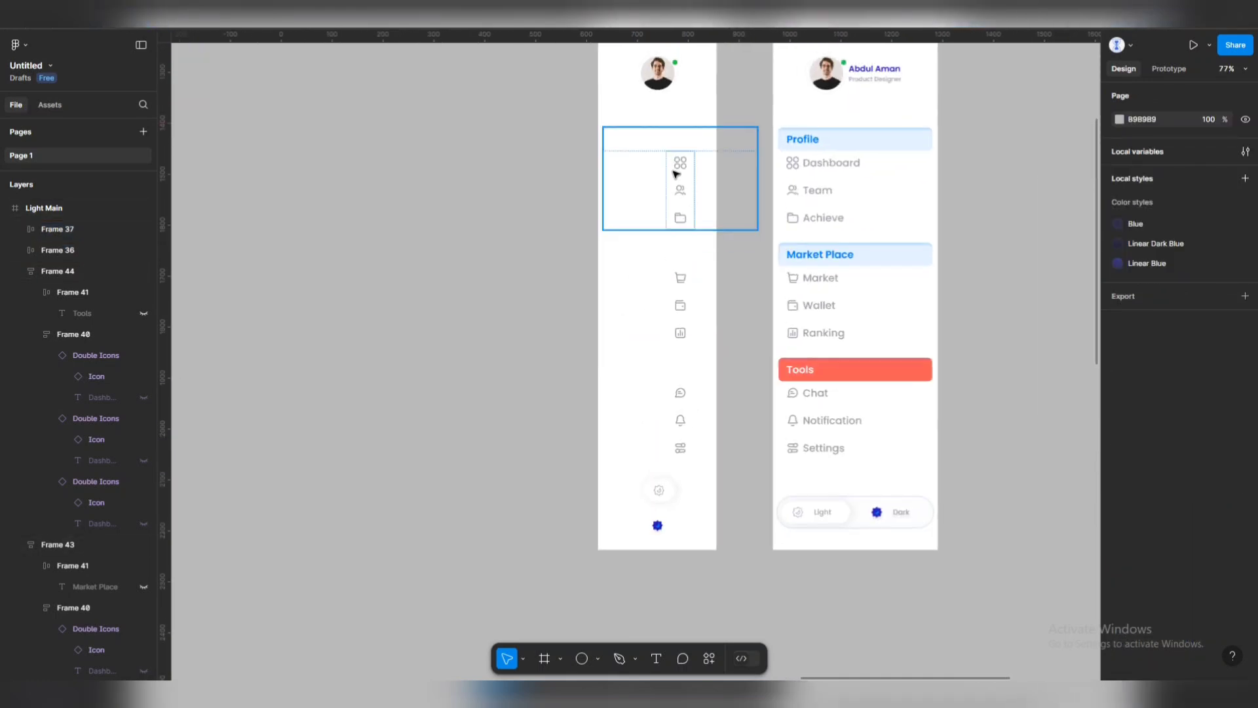
shift+click(677, 321)
shift+click(677, 413)
drag(677, 413, 654, 420)
Narrow the collapsed sidebar from its left edge and centre its avatar.
scroll(610, 299, down, 3)
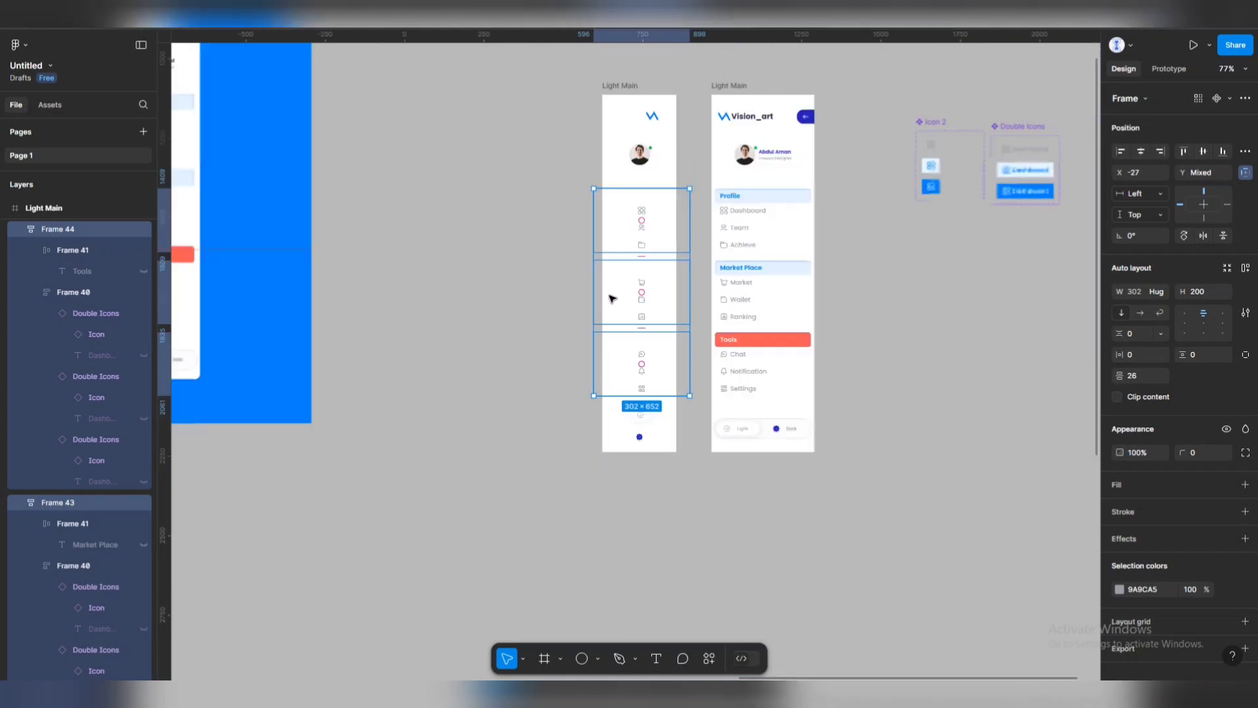
drag(575, 82, 689, 483)
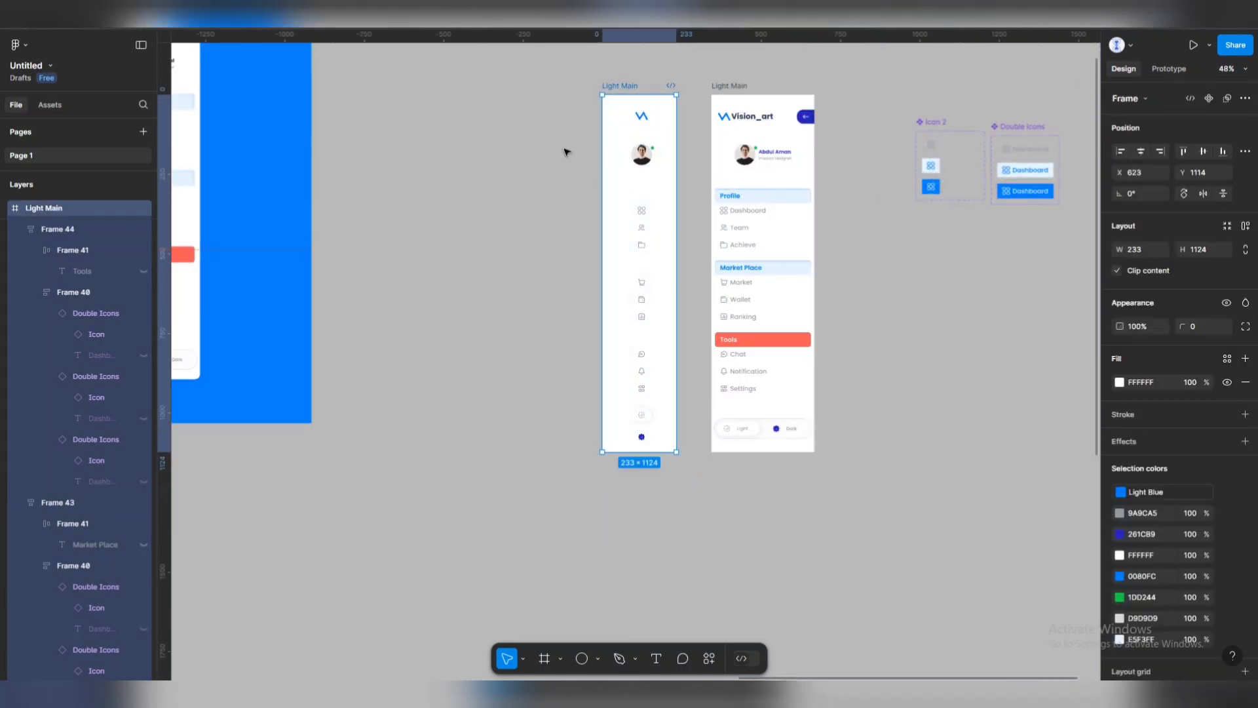
click(679, 126)
click(610, 85)
drag(602, 194, 626, 195)
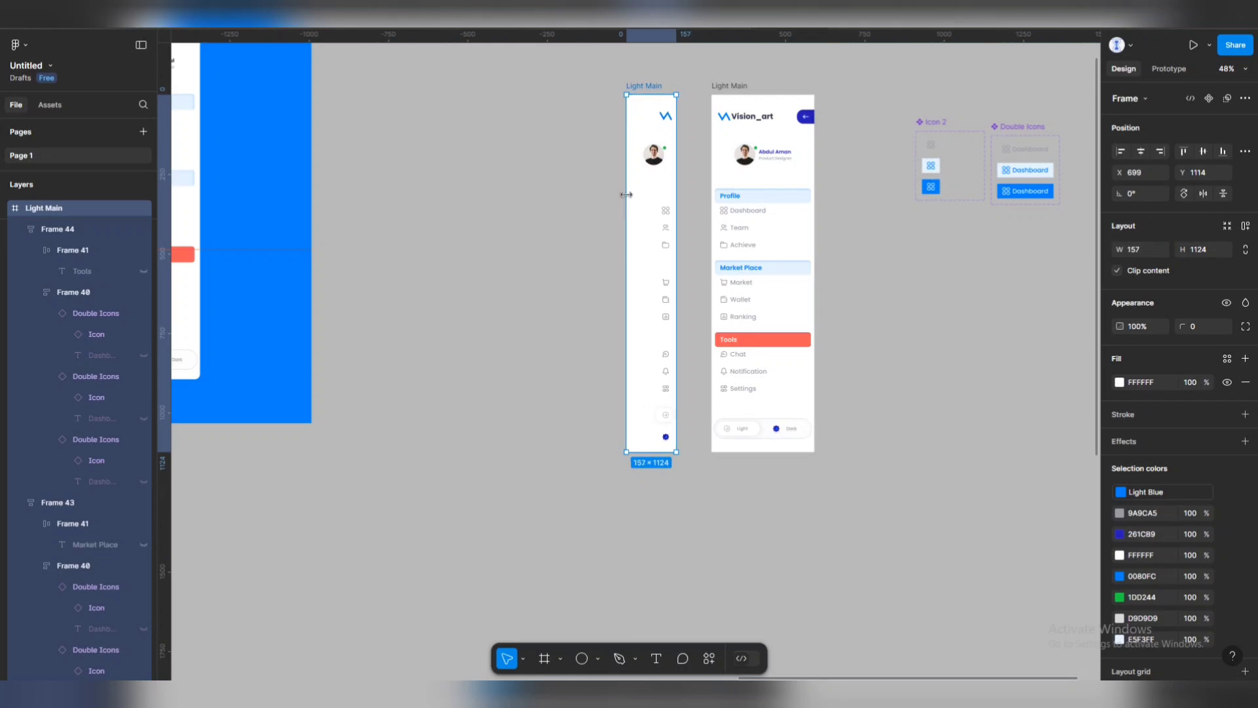
drag(588, 84, 678, 493)
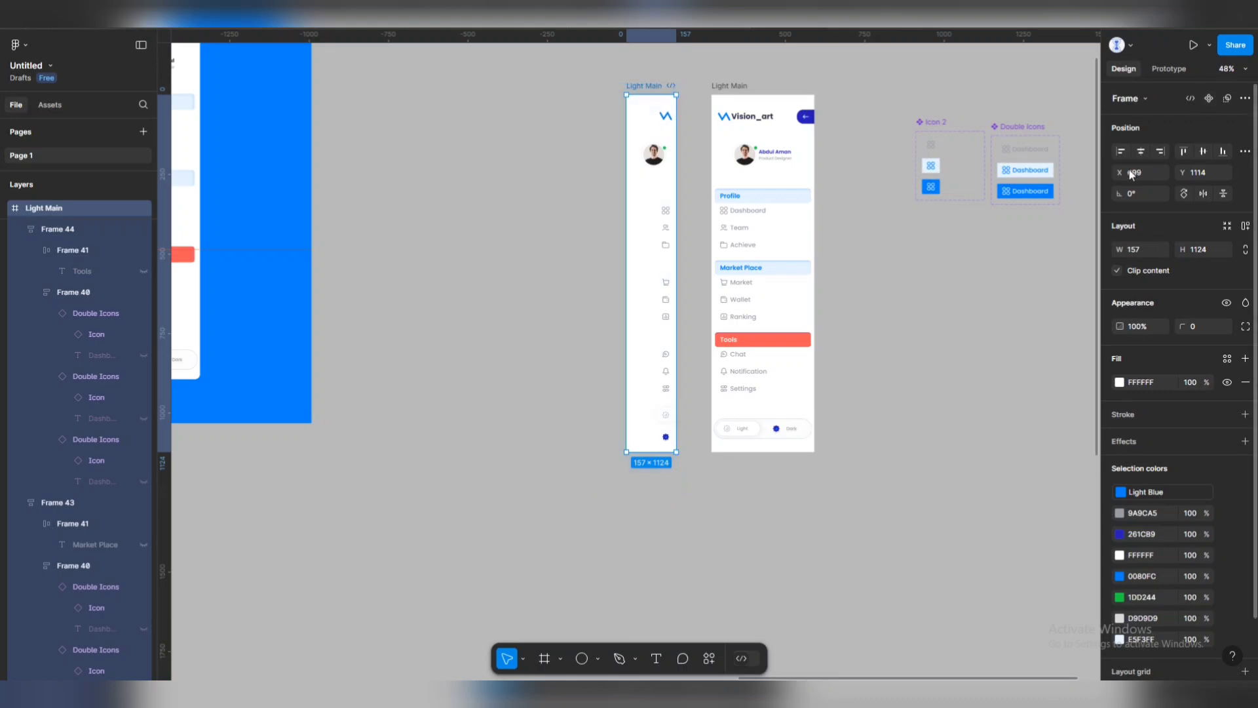
click(1141, 154)
Distribute the collapsed sidebar's icon groups horizontally and nudge them slightly left.
click(596, 191)
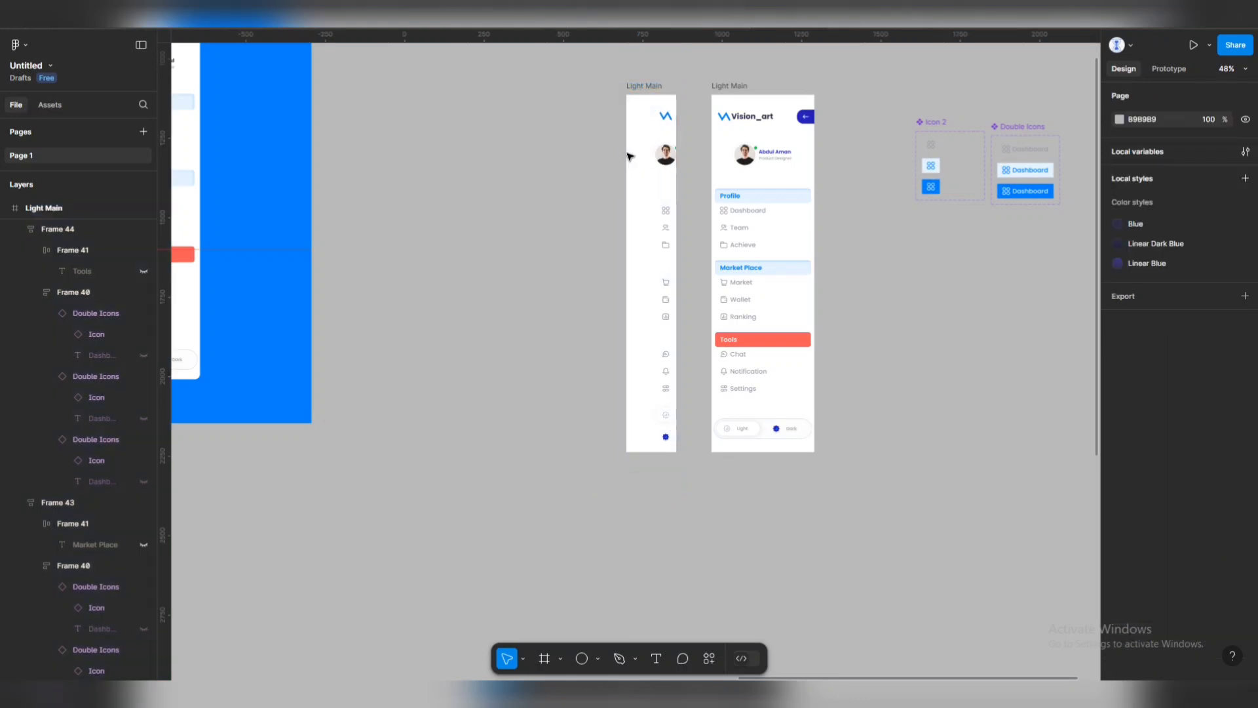
click(641, 150)
click(579, 107)
drag(584, 73, 671, 485)
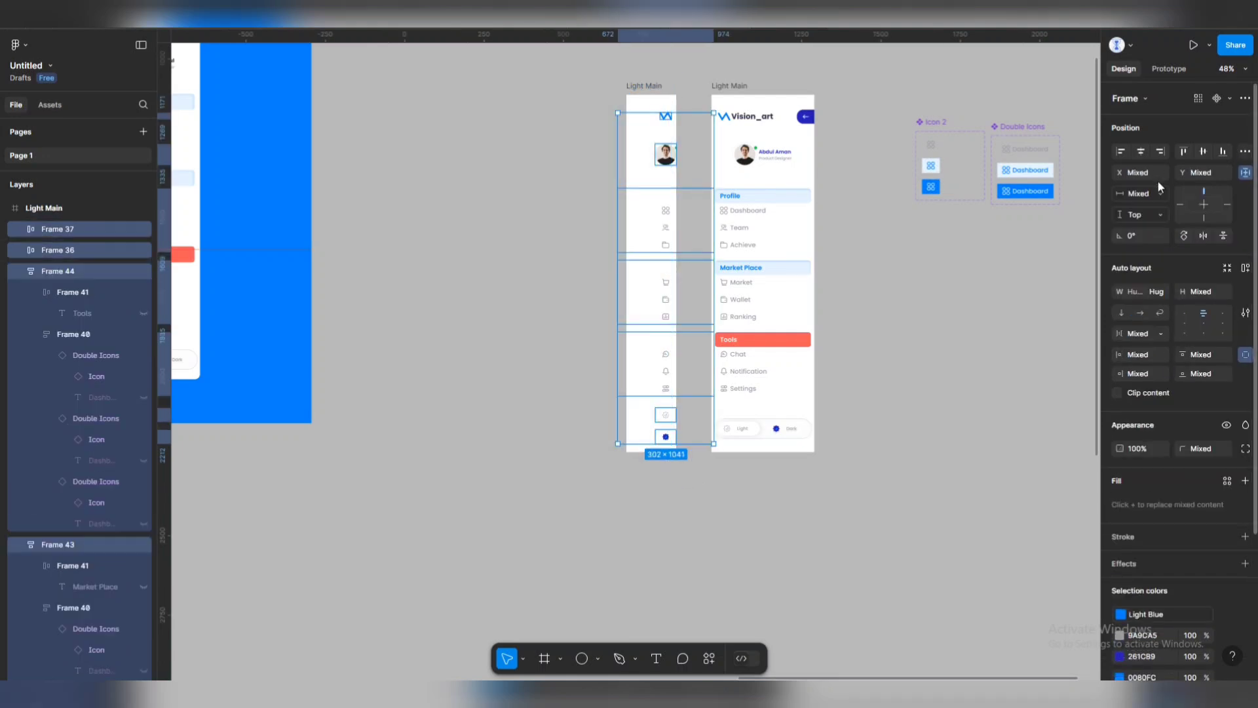
click(1245, 153)
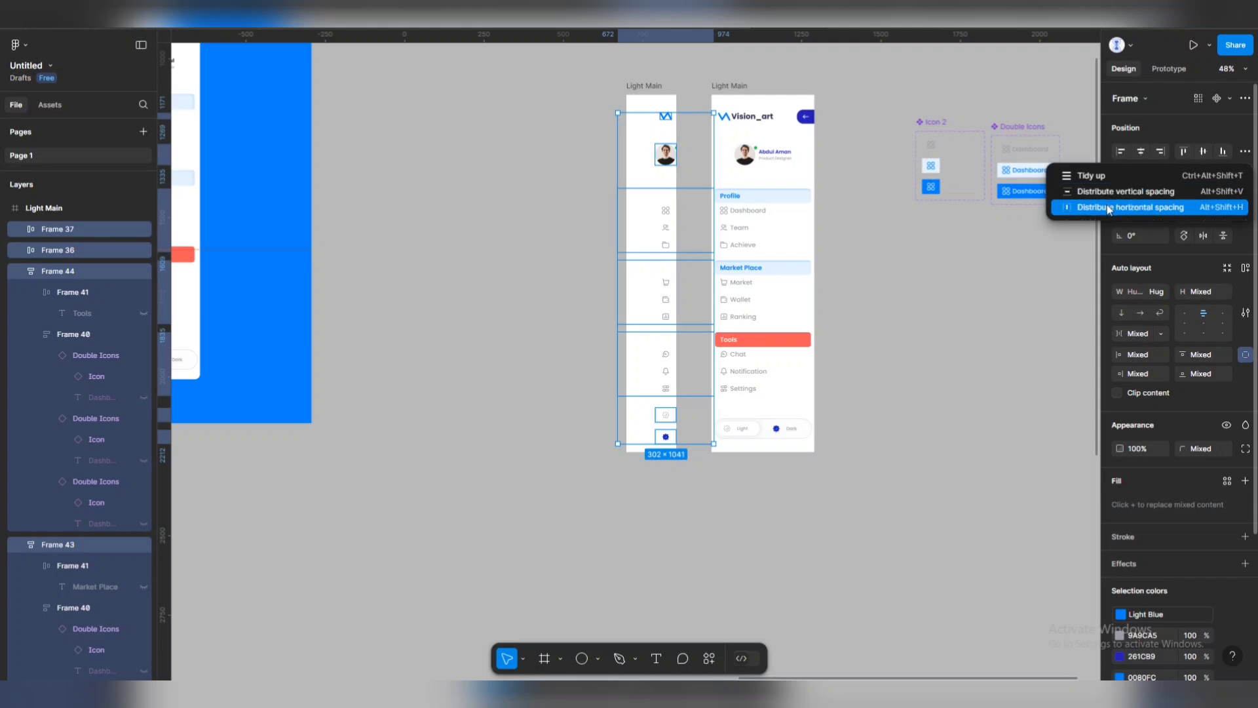
click(1114, 207)
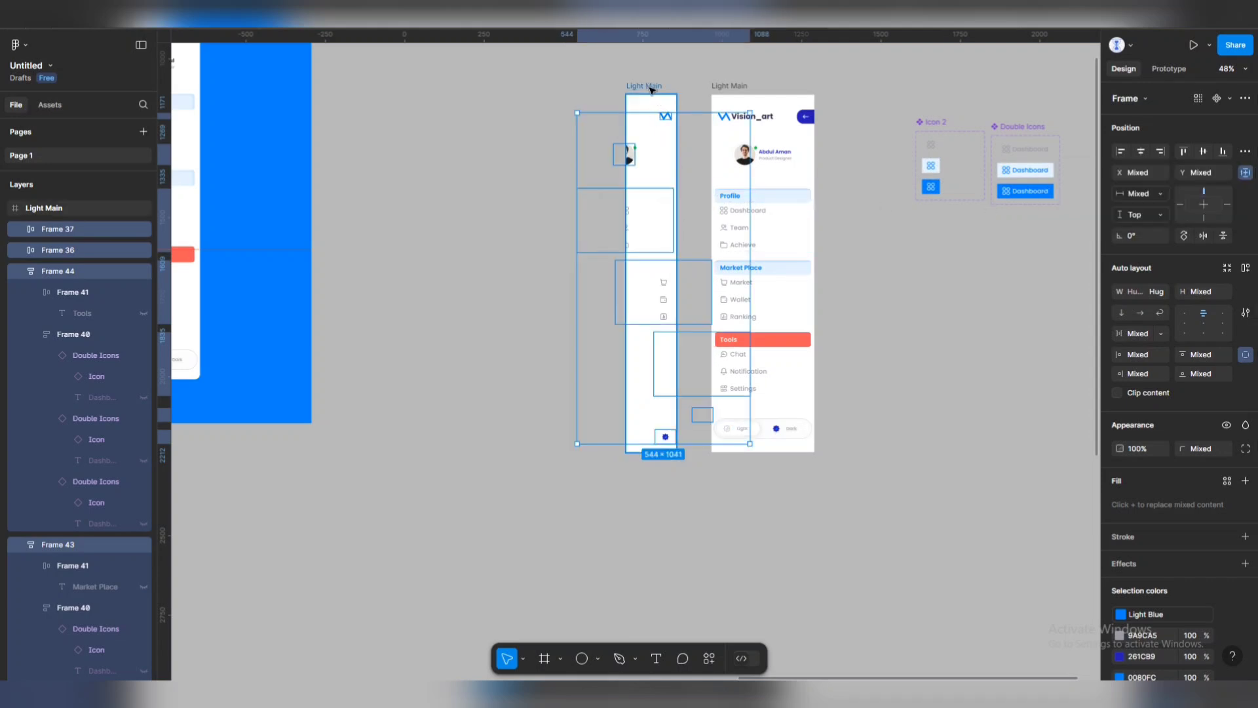
click(673, 147)
drag(678, 151, 690, 174)
key(ctrl+z)
key(ctrl+z)
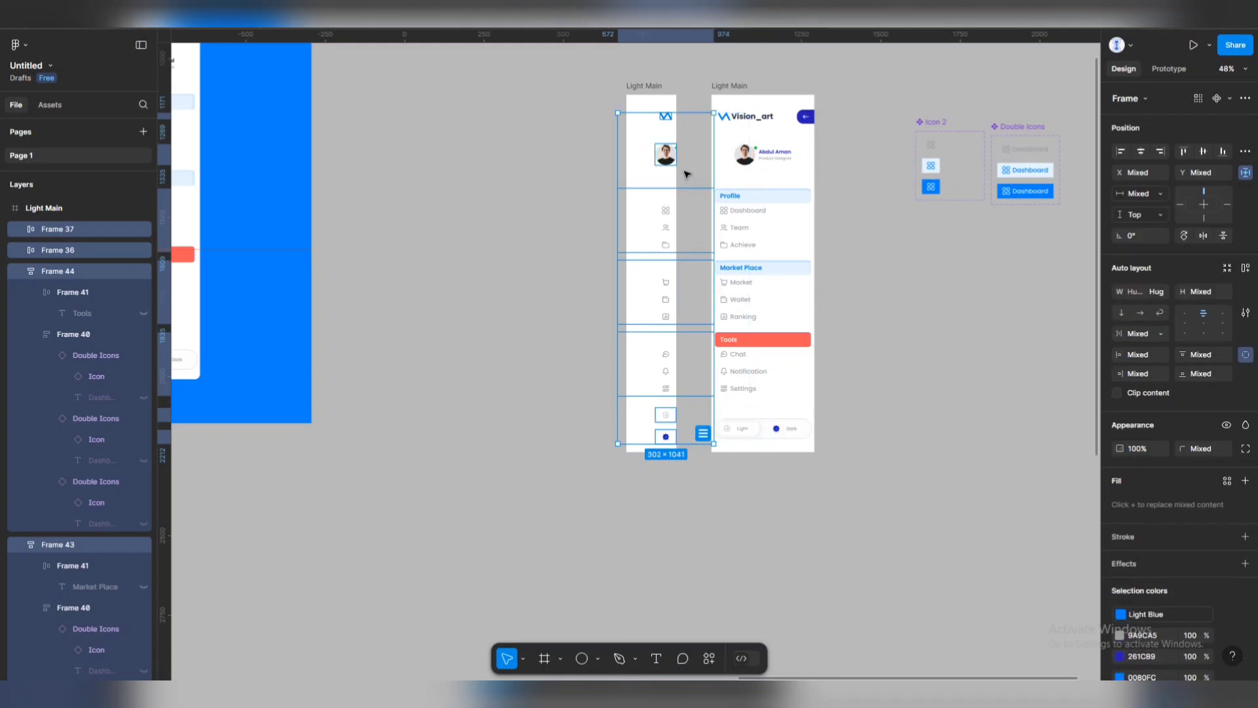
drag(667, 220, 653, 216)
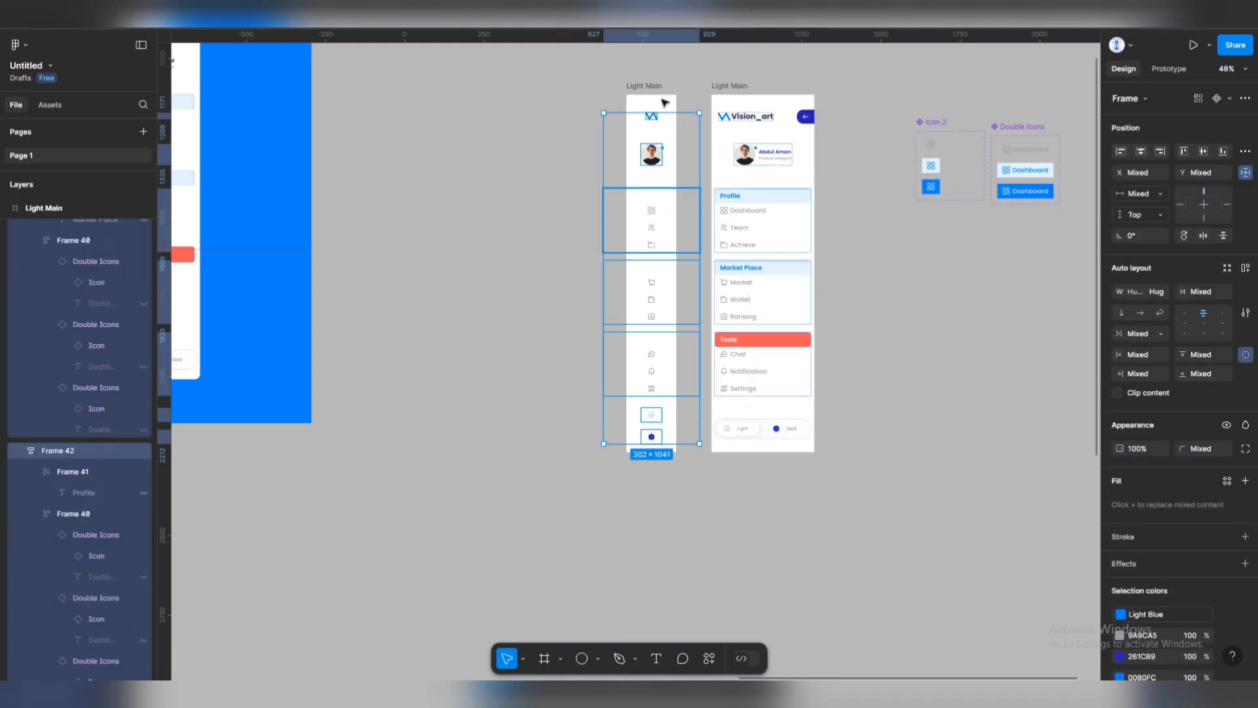
Narrow the collapsed sidebar to 107 px and centre its groups within it.
click(675, 131)
drag(677, 143, 660, 142)
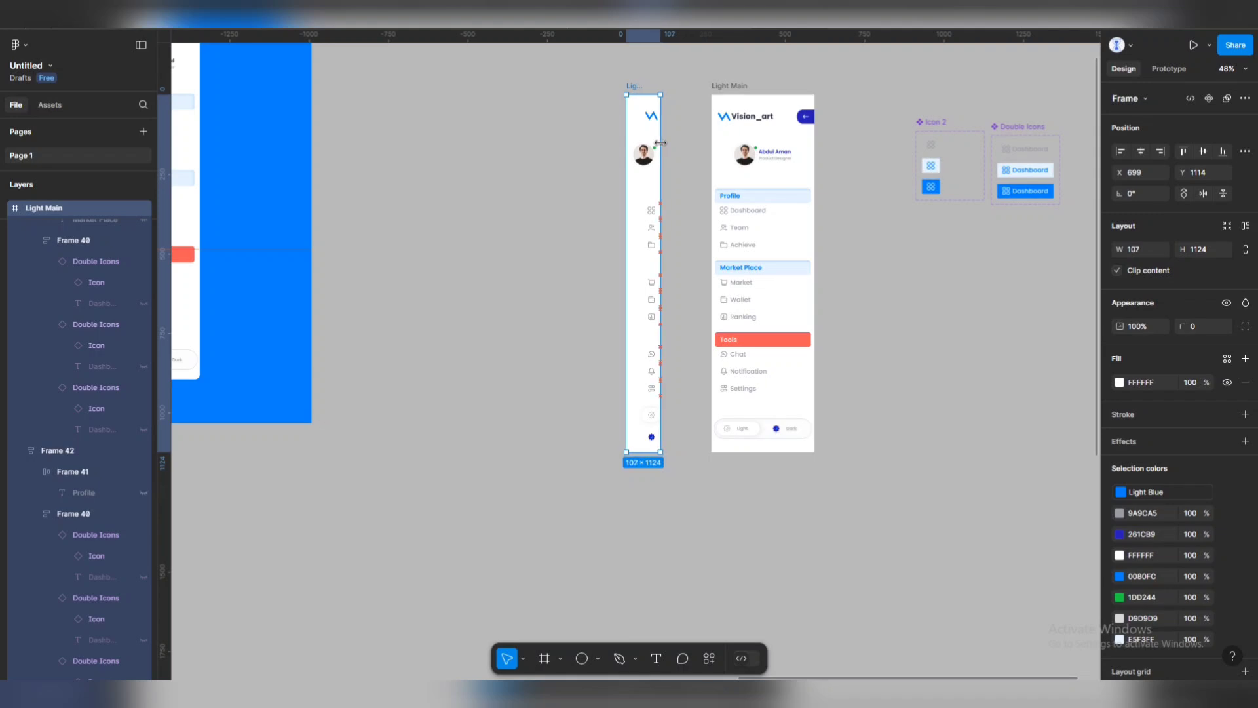
click(596, 96)
drag(594, 93, 669, 448)
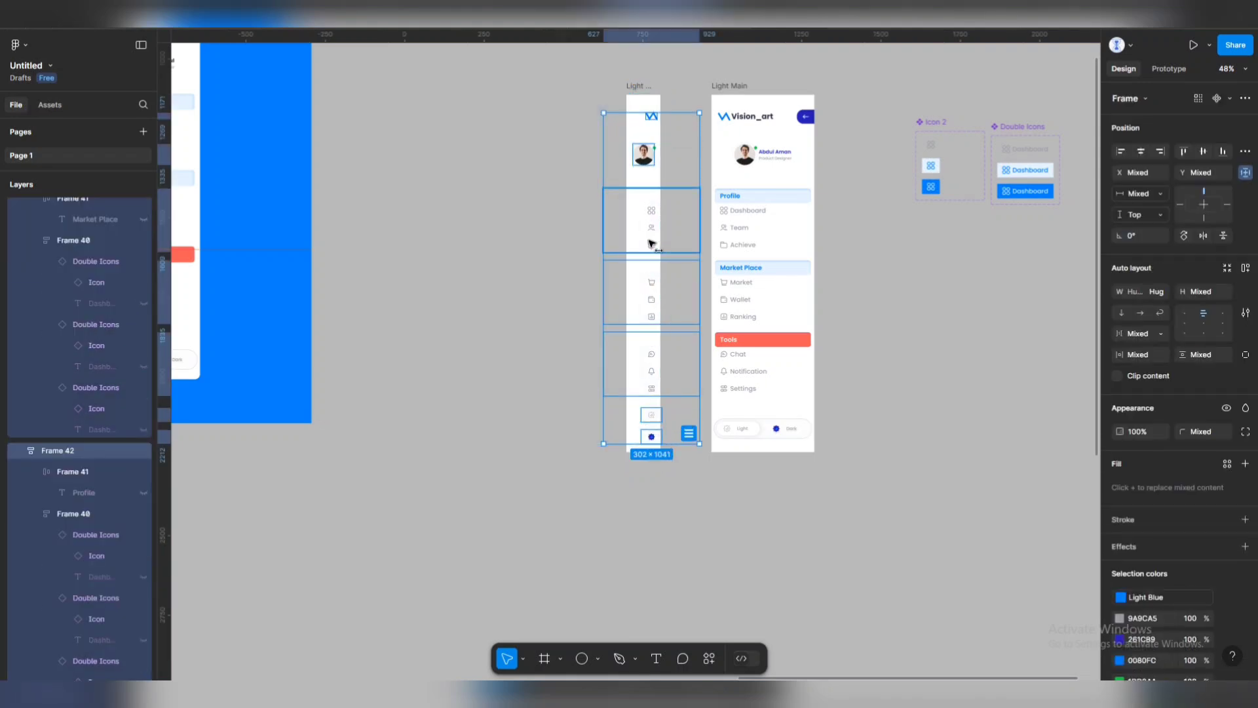
drag(652, 240, 645, 244)
click(1141, 151)
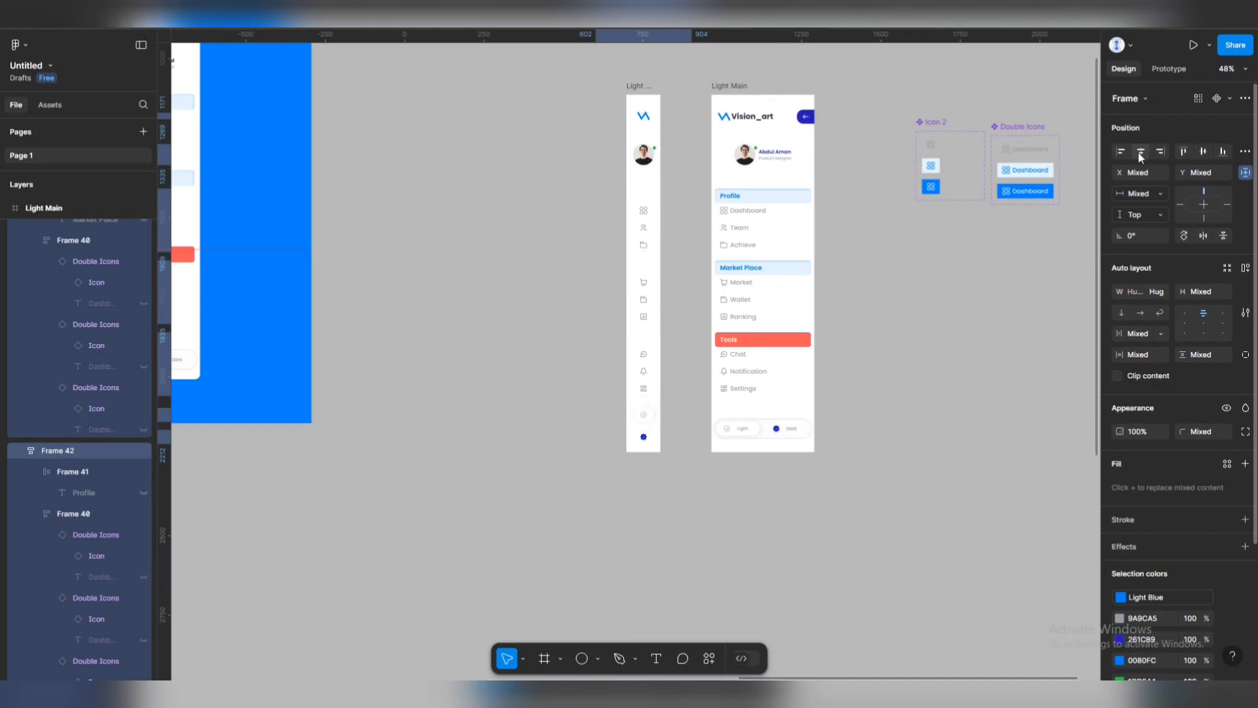
Move the 107-wide icon rail directly beside the expanded sidebar.
click(459, 192)
drag(639, 87, 680, 88)
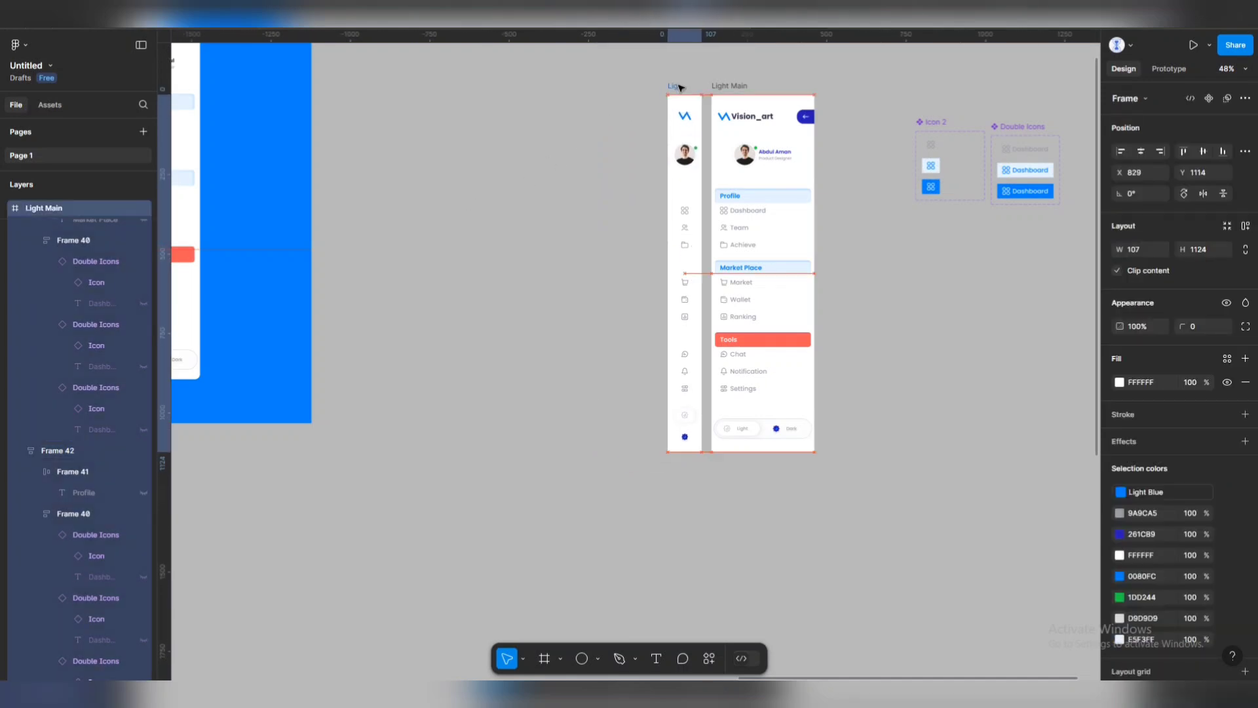
key(Escape)
Alt-drag both Light Main frames left to duplicate them, then select the copied expanded frame.
scroll(724, 99, up, 3)
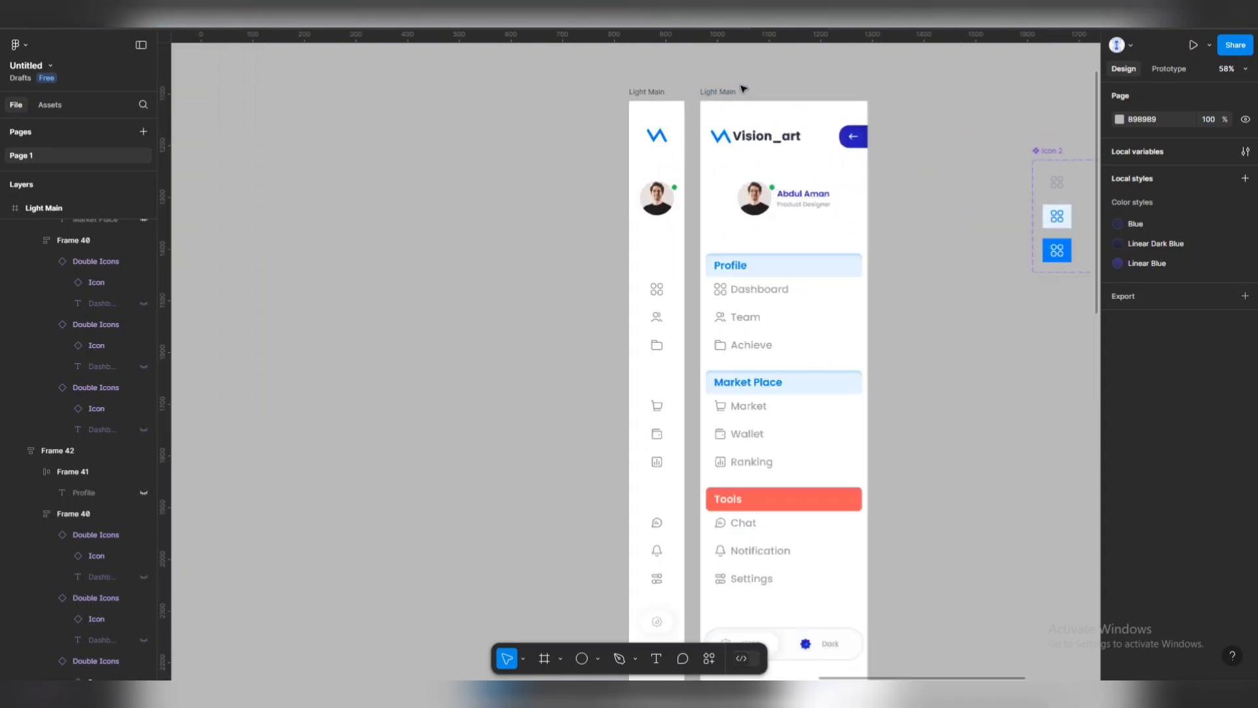
scroll(772, 255, down, 4)
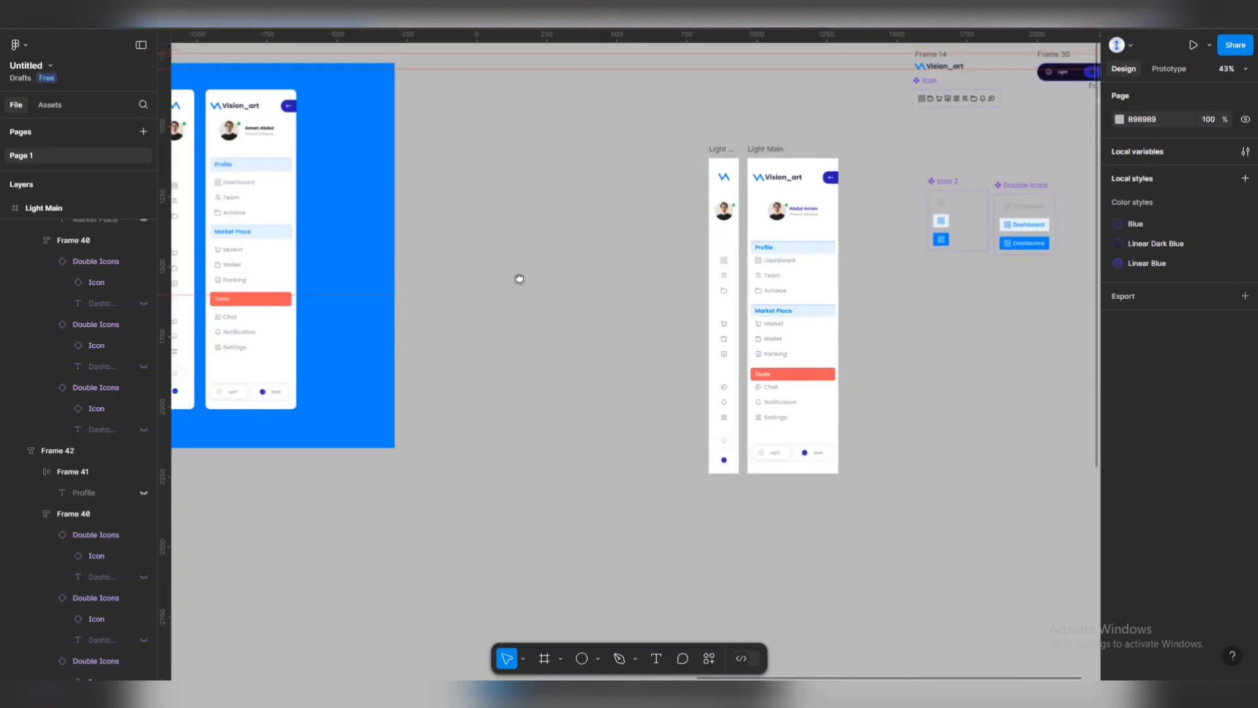
scroll(522, 278, left, 3)
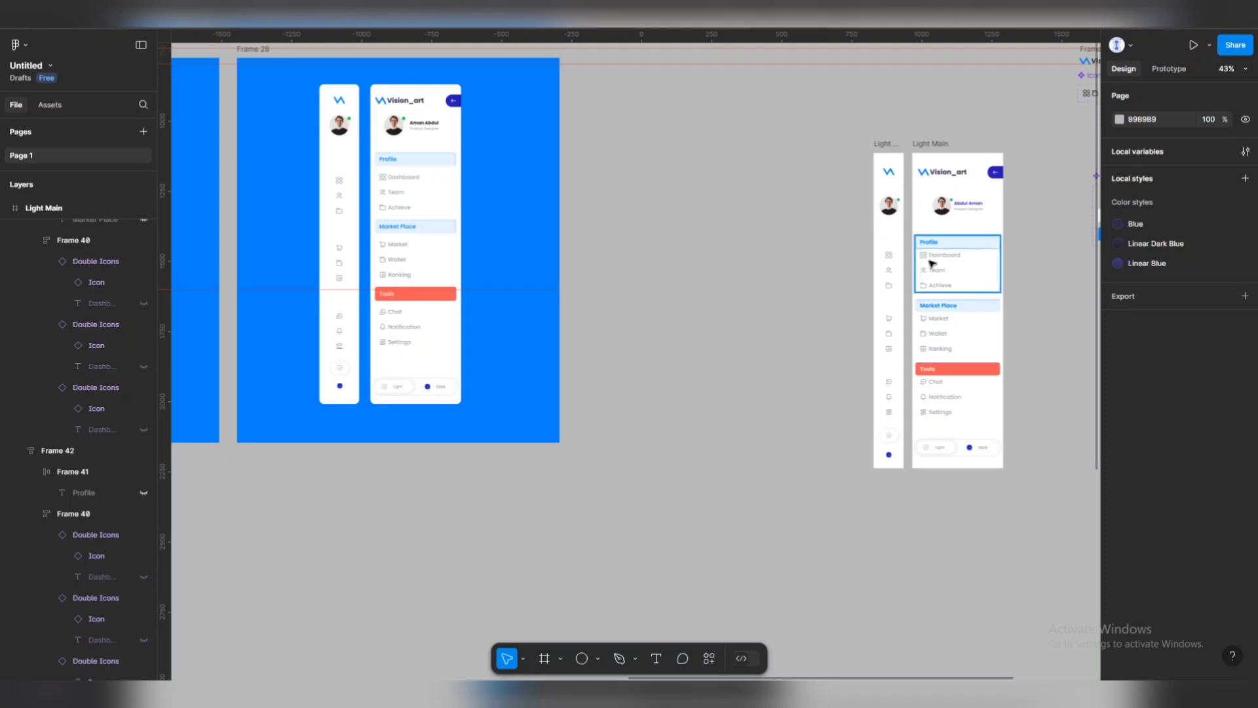
scroll(958, 422, up, 3)
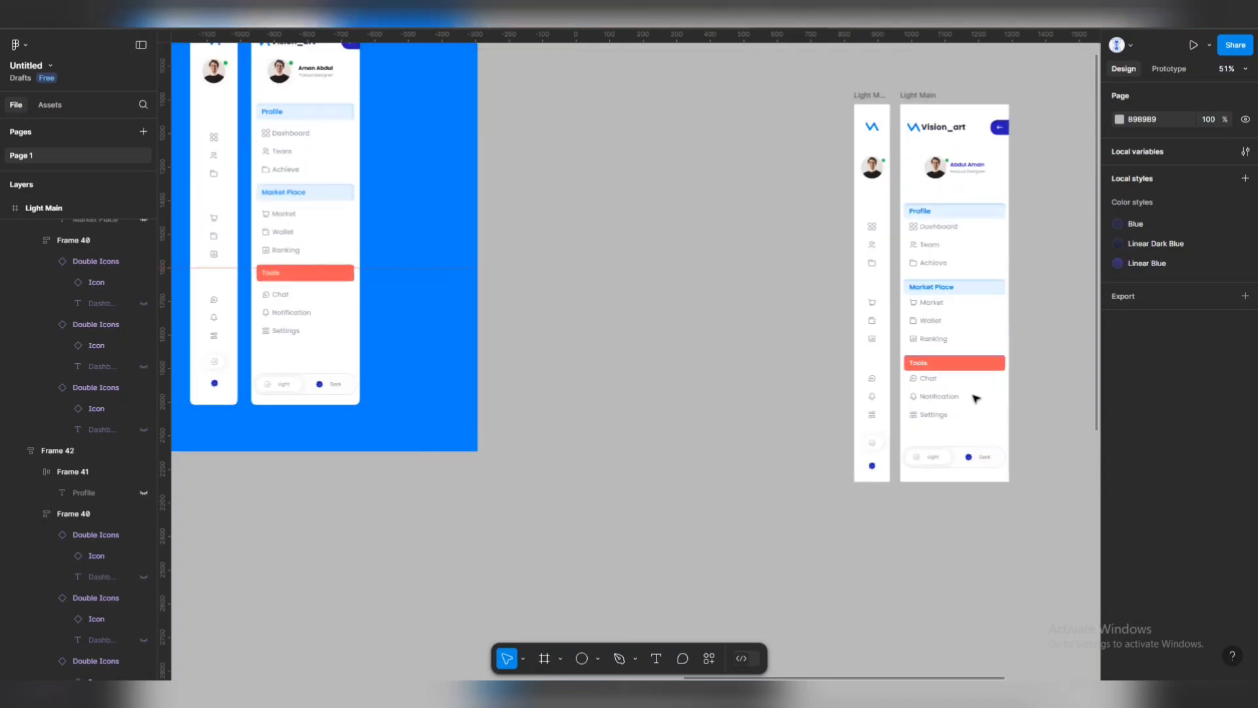
scroll(939, 373, up, 3)
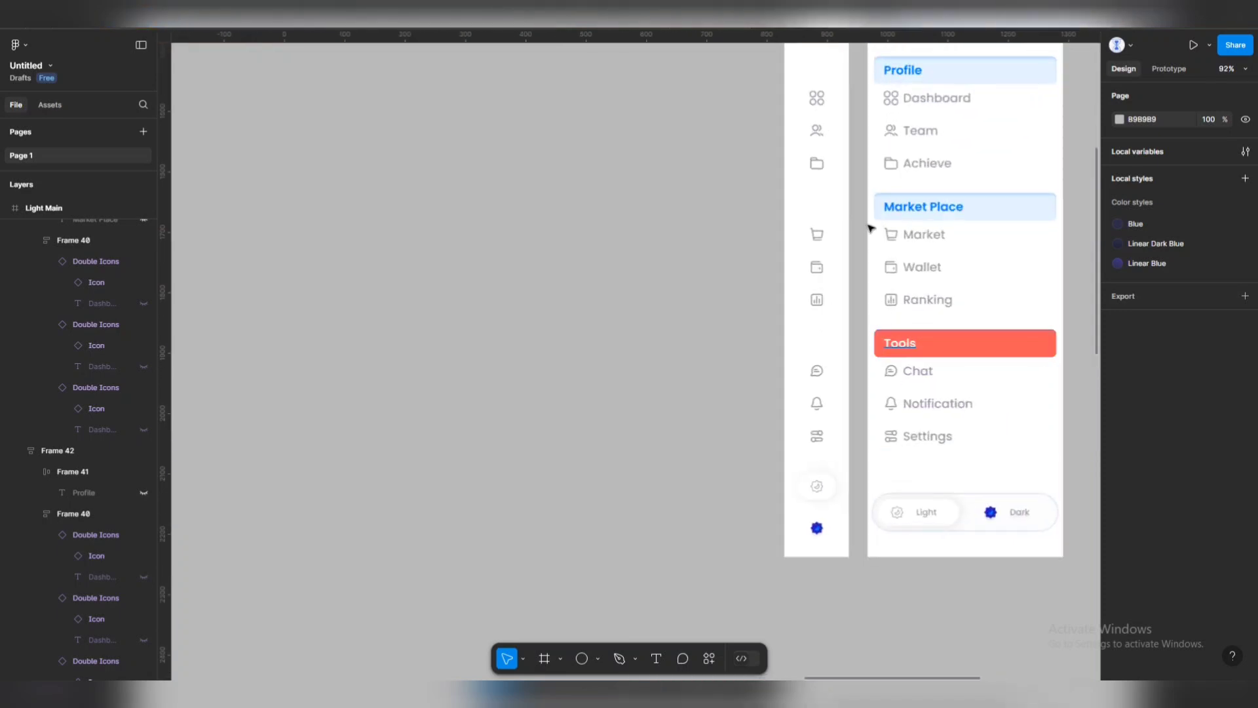
scroll(776, 239, right, 2)
scroll(776, 240, down, 3)
scroll(800, 241, right, 3)
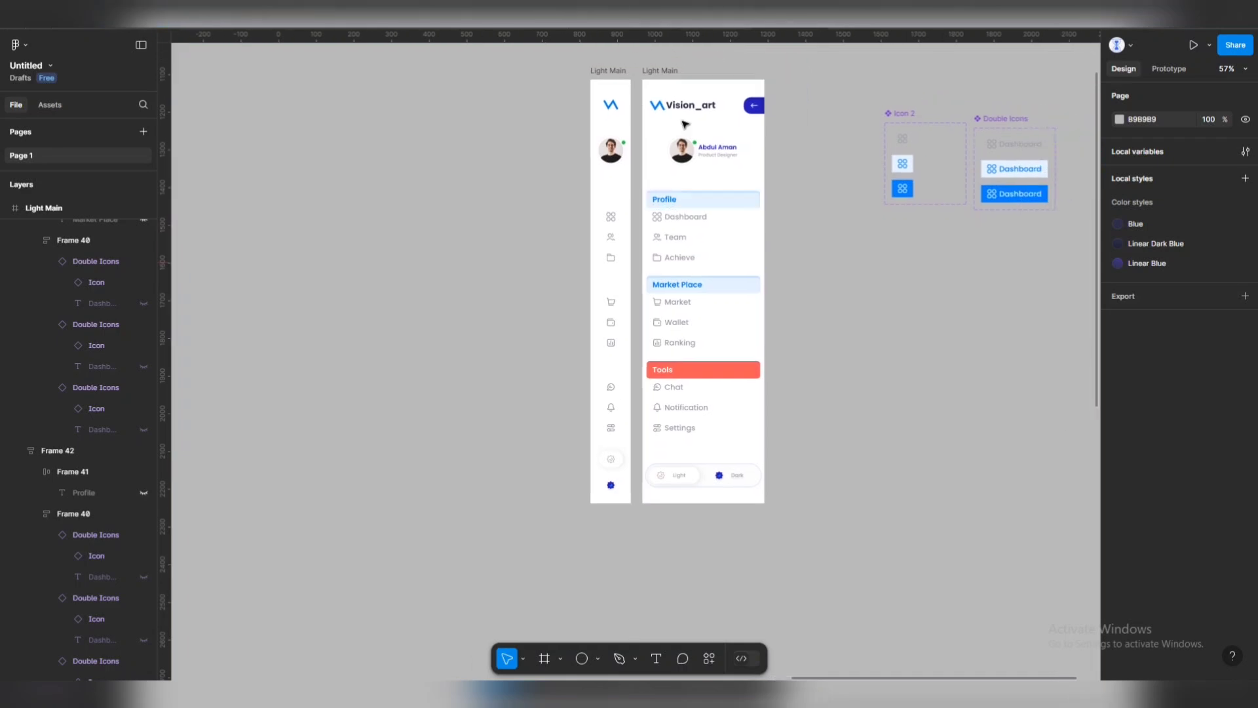
drag(565, 58, 793, 525)
drag(671, 72, 465, 91)
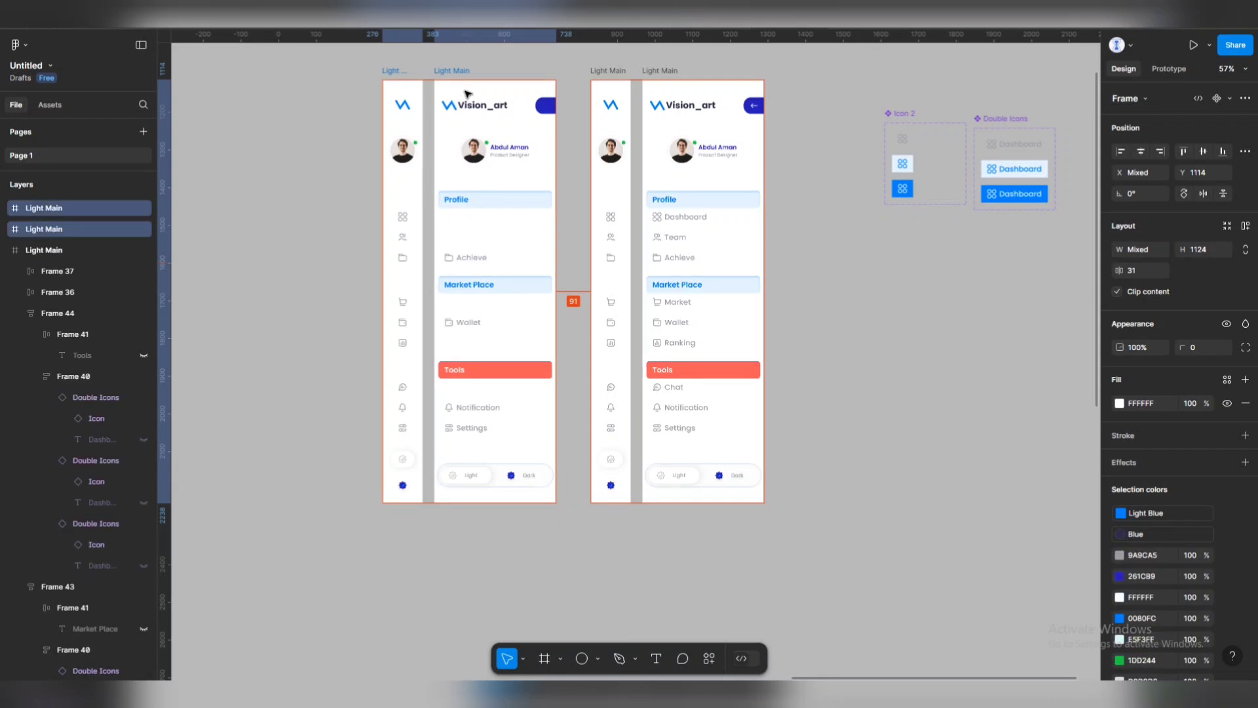
click(346, 123)
click(456, 78)
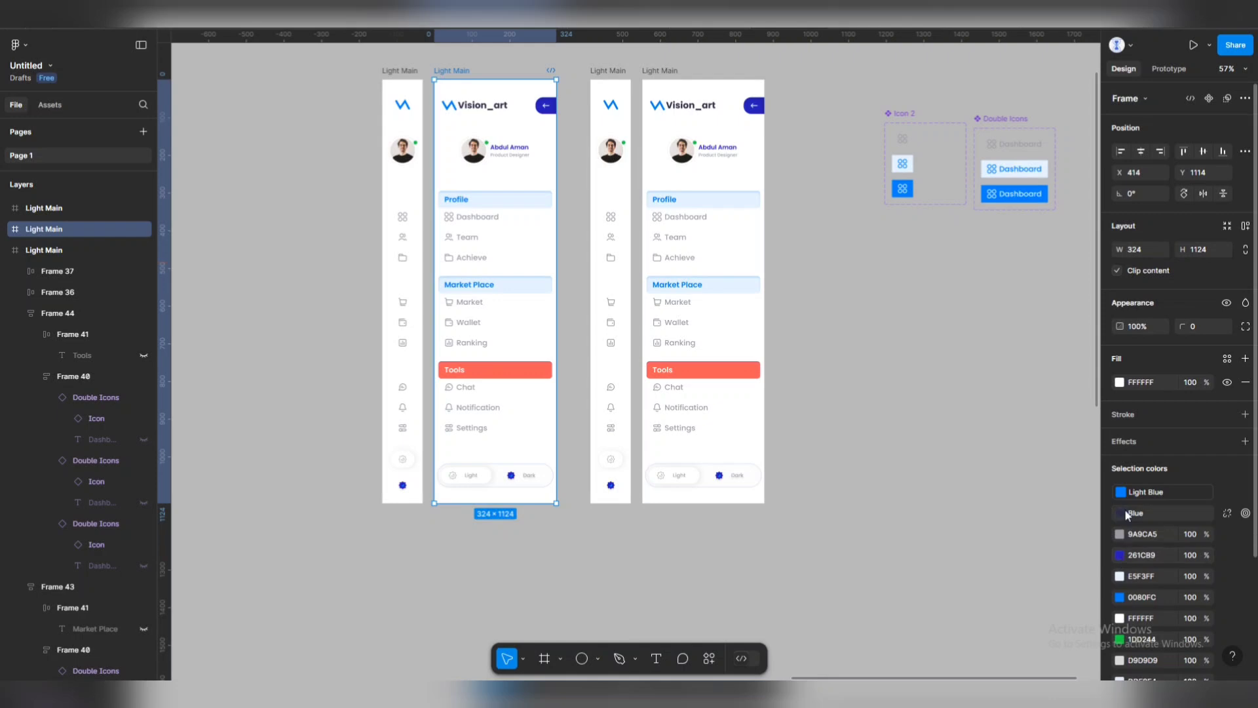
Change the copied expanded sidebar's white FFFFFF background to dark 1E1E1E.
click(1120, 618)
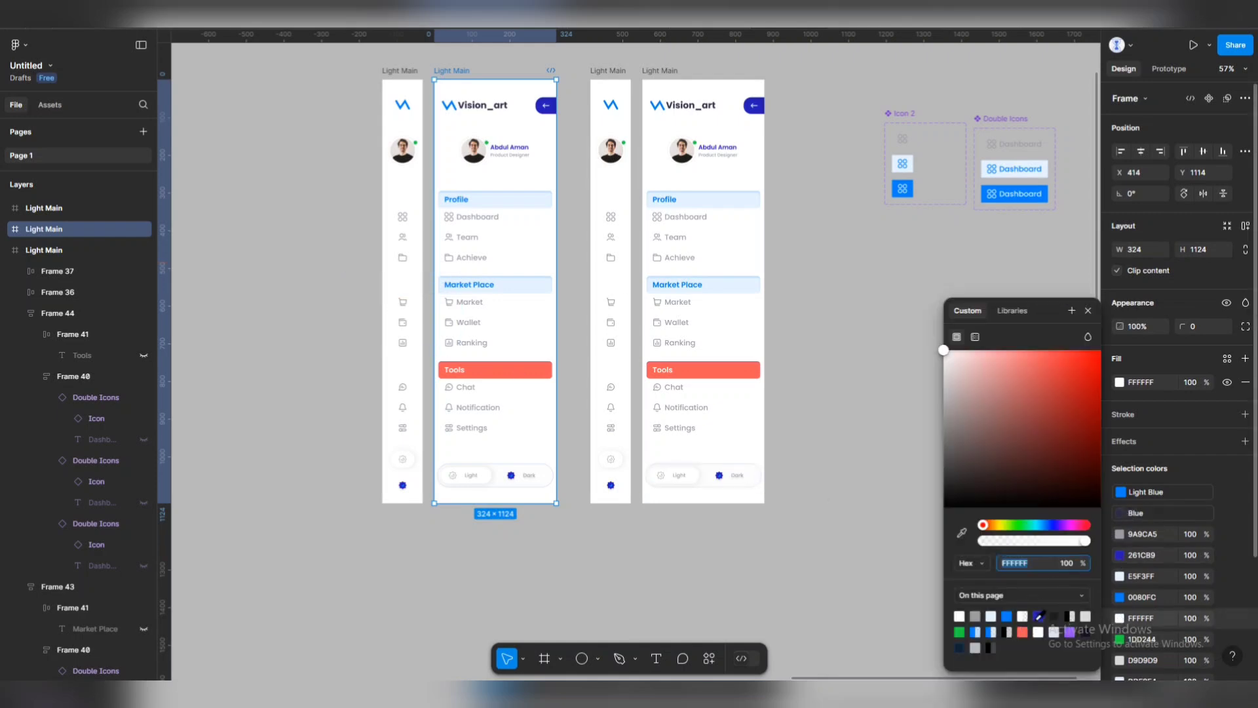
click(1054, 616)
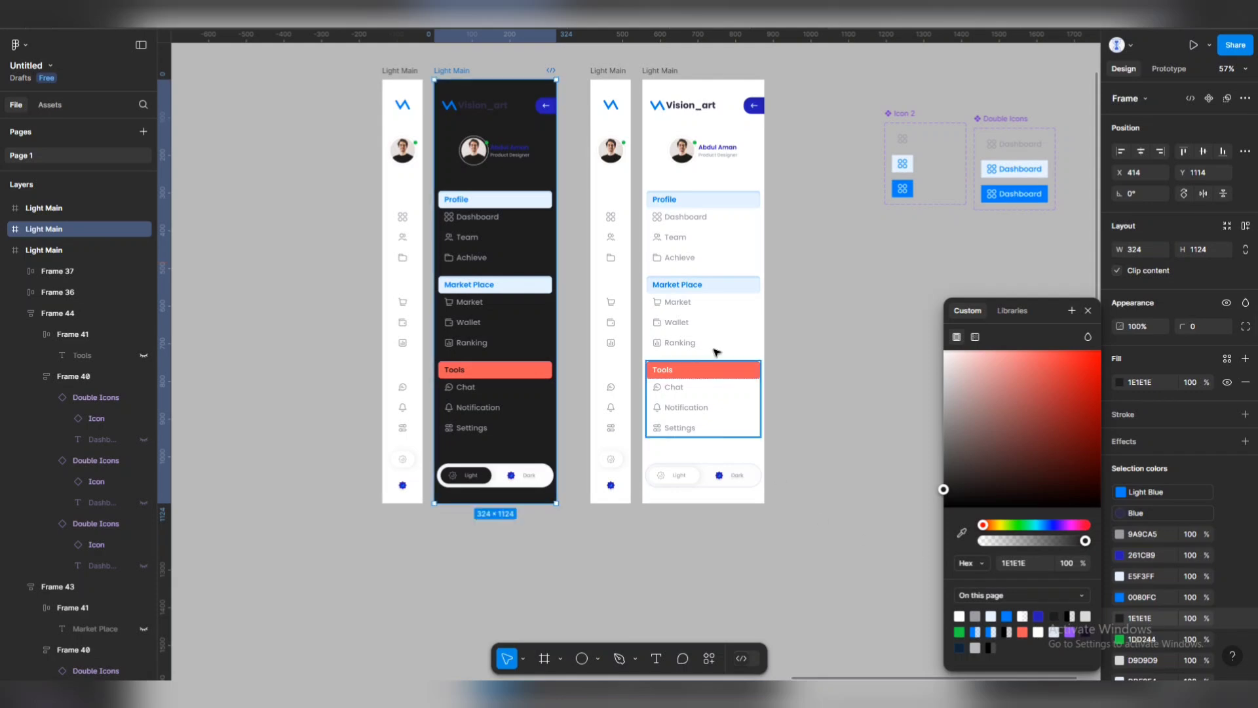
scroll(646, 346, down, 2)
scroll(646, 346, down, 3)
scroll(525, 317, left, 3)
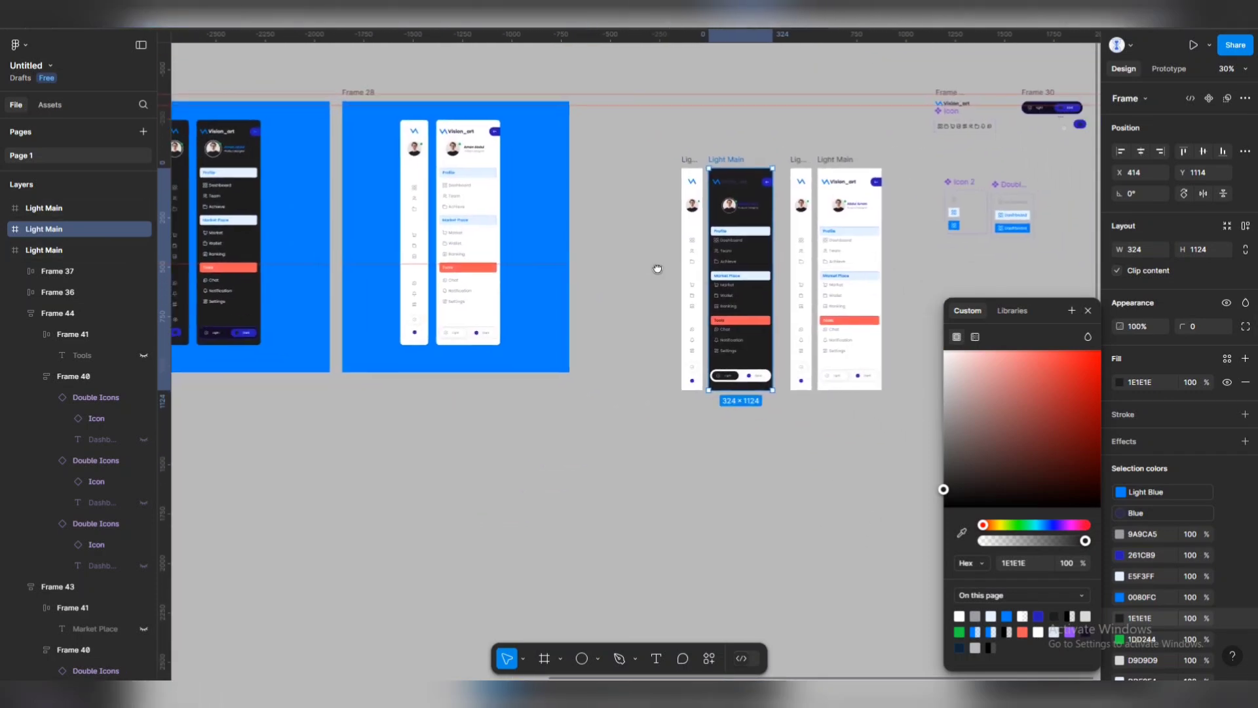
scroll(654, 270, up, 2)
scroll(852, 268, down, 1)
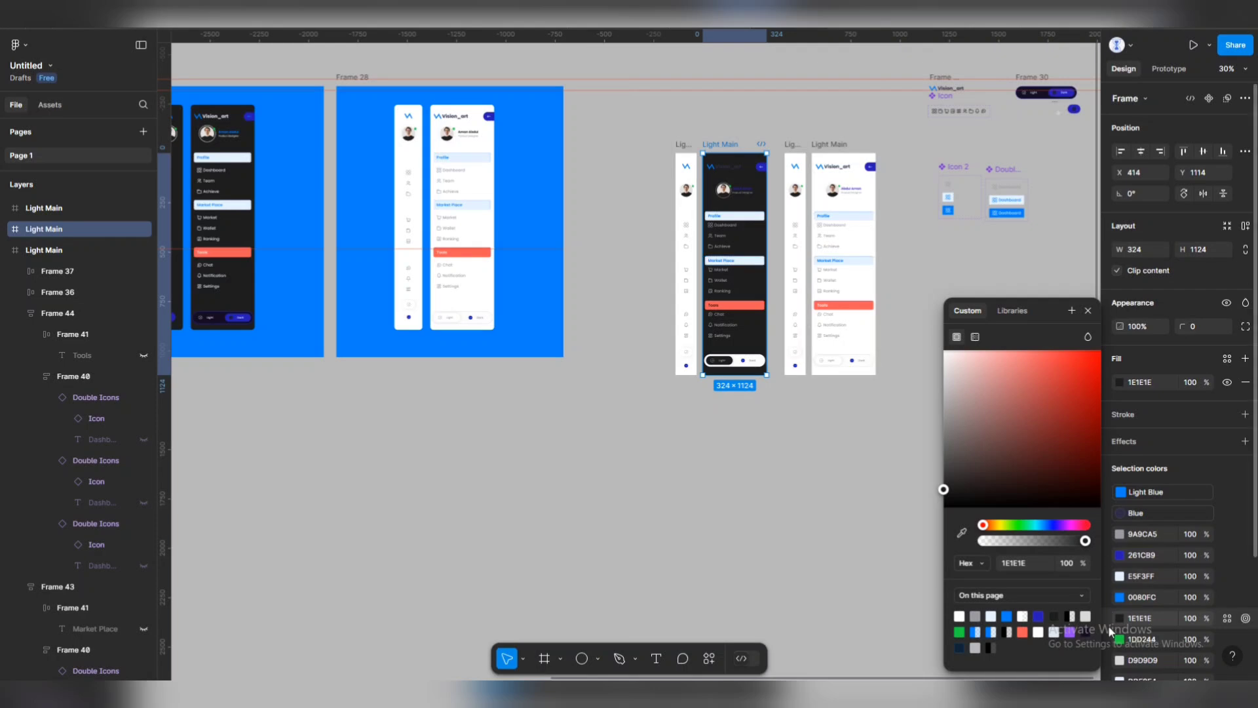
Change the grey 9A9CA5 menu text colour to light E5F3FF.
click(1120, 534)
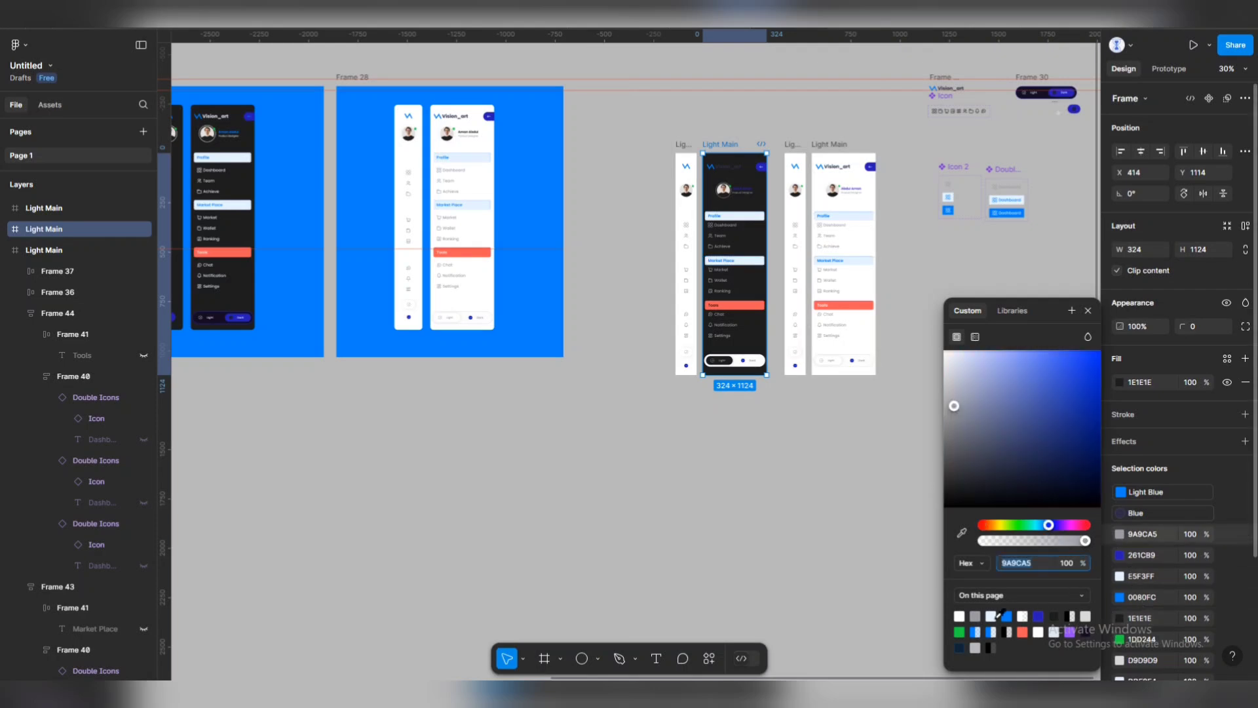
click(995, 616)
scroll(747, 231, up, 3)
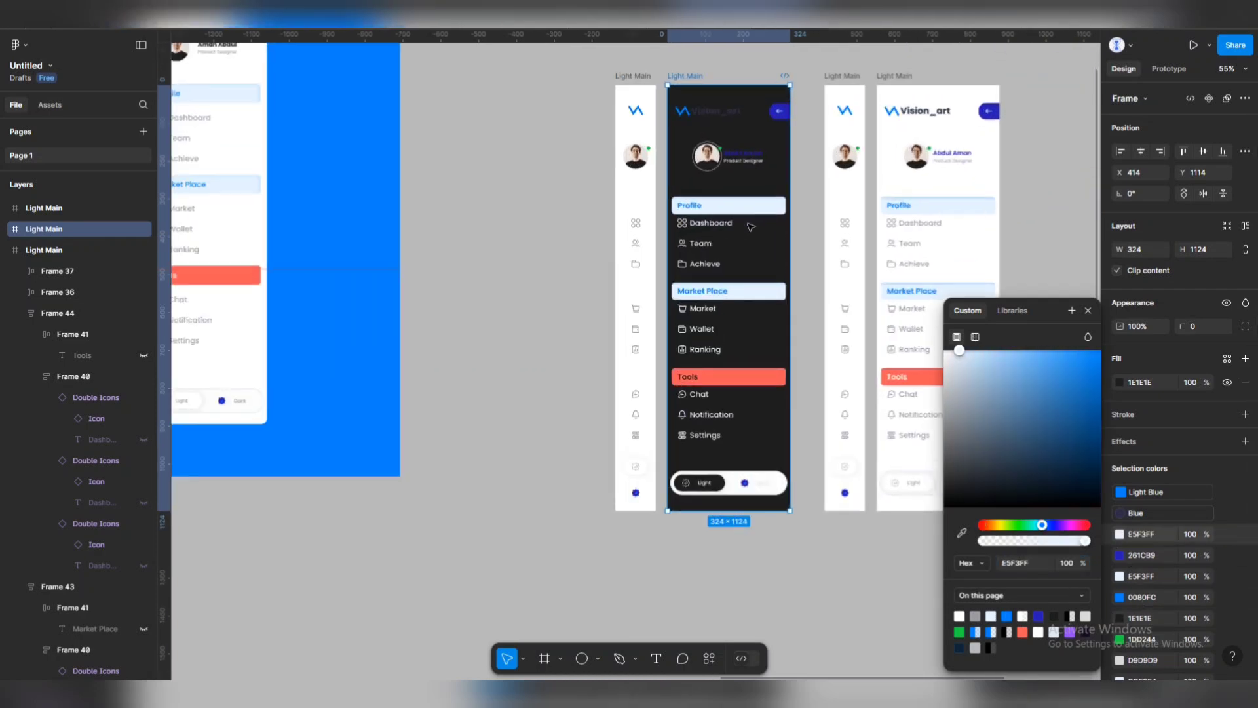
scroll(734, 236, up, 5)
scroll(721, 249, down, 5)
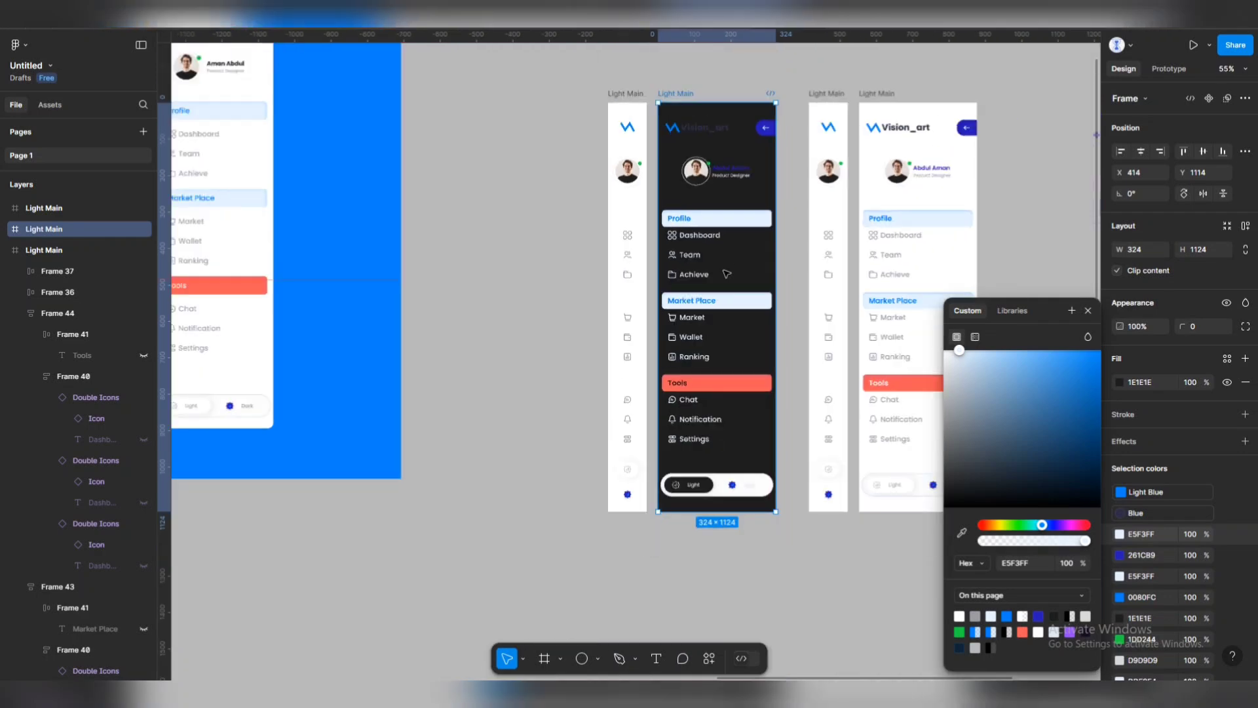
scroll(721, 295, down, 3)
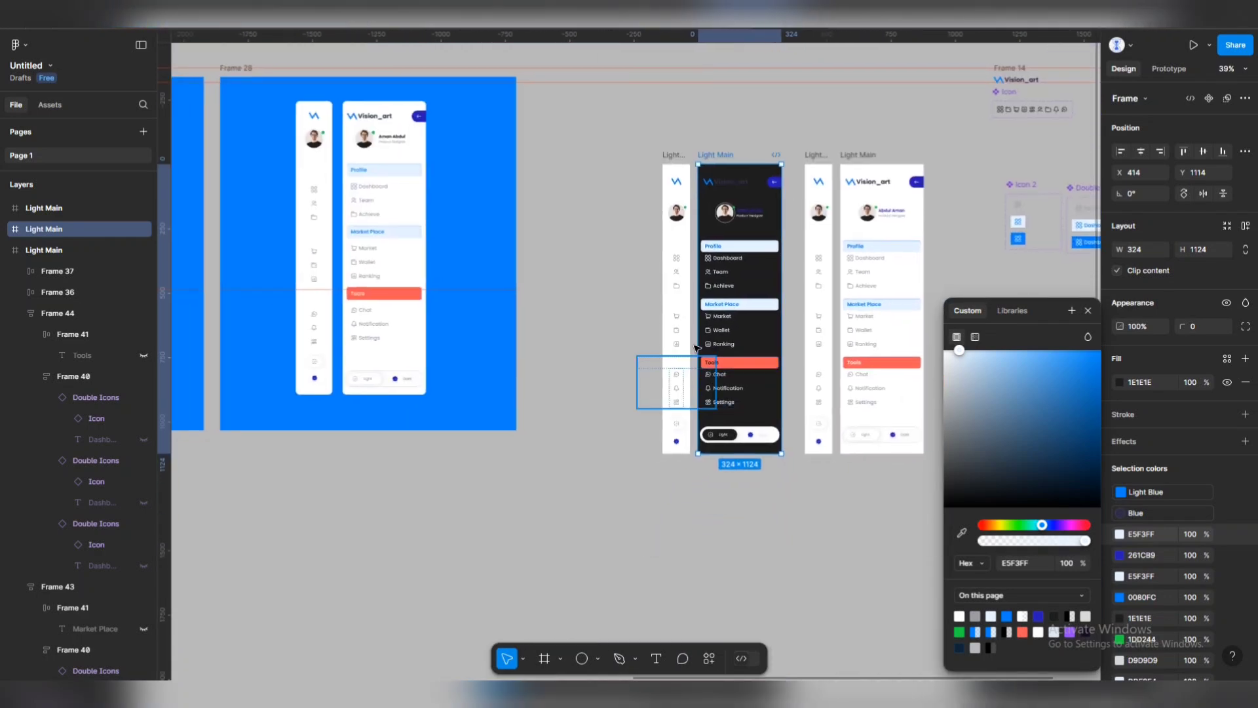
scroll(696, 347, down, 1)
scroll(714, 321, left, 2)
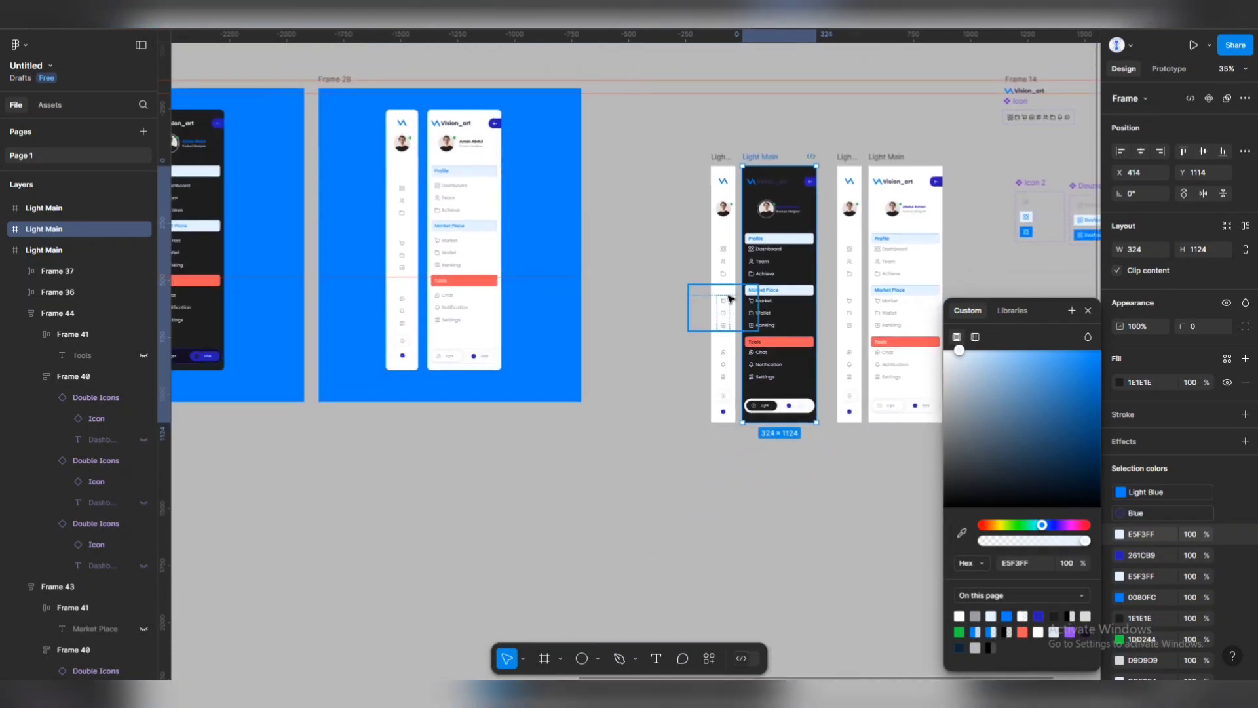
scroll(734, 275, up, 2)
Detach the Vision_art wordmark from the Blue style and recolour it light E5F3FF.
click(778, 184)
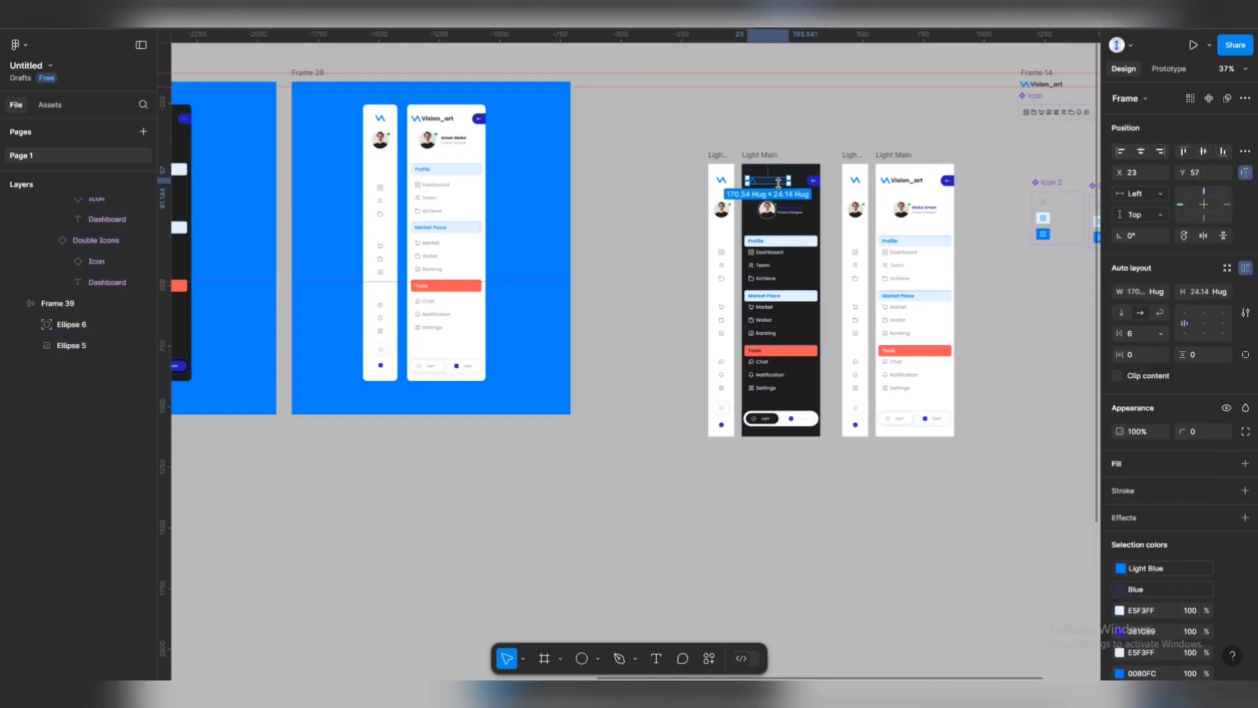
double_click(779, 184)
scroll(871, 302, down, 2)
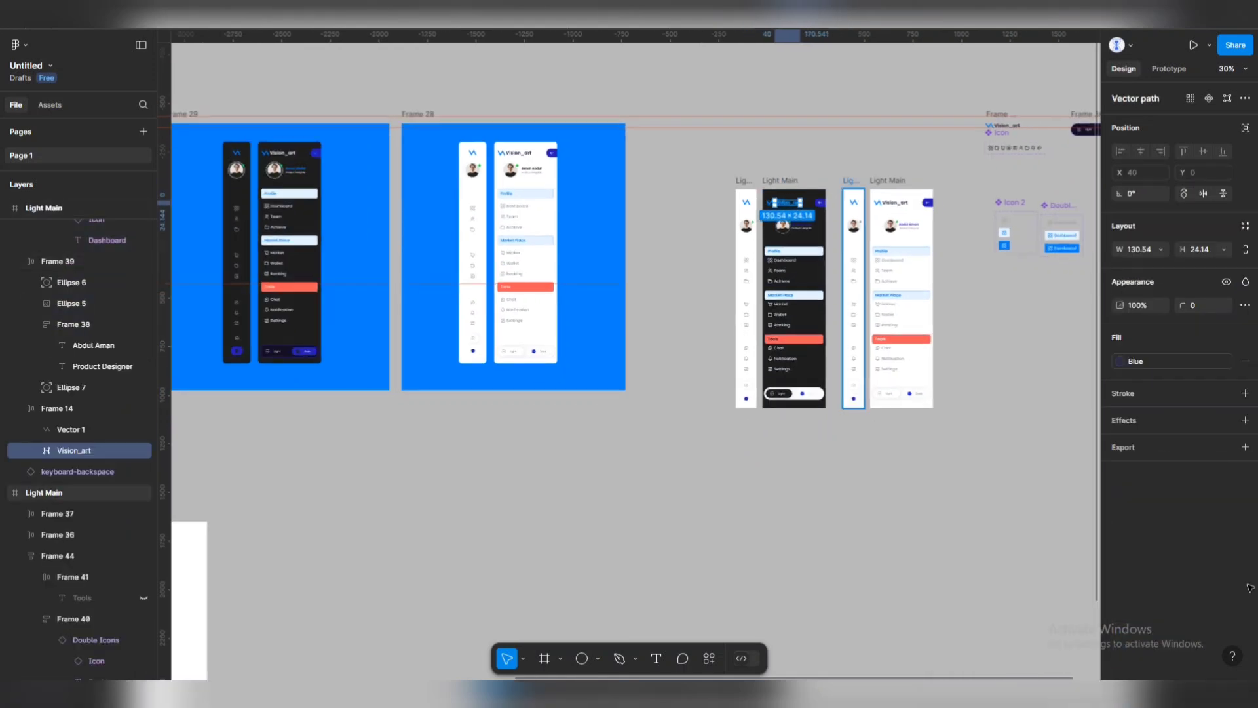
click(1225, 362)
click(1121, 362)
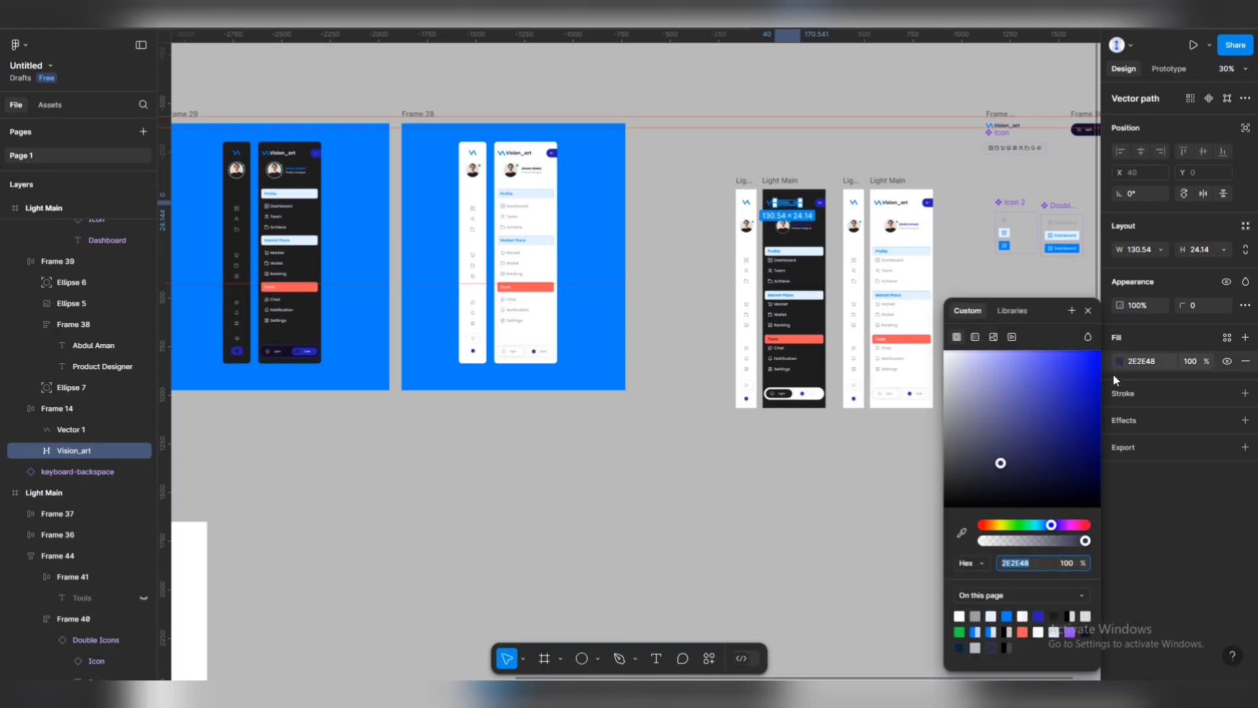
click(1012, 615)
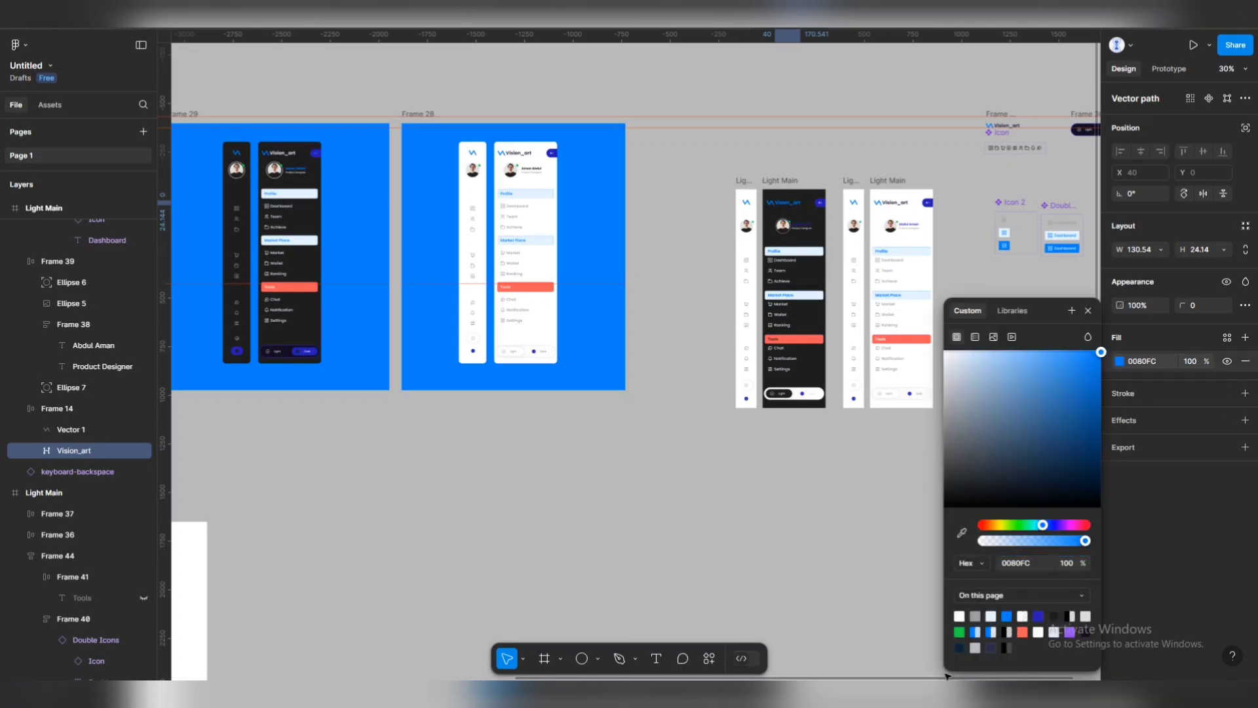
click(841, 498)
click(775, 205)
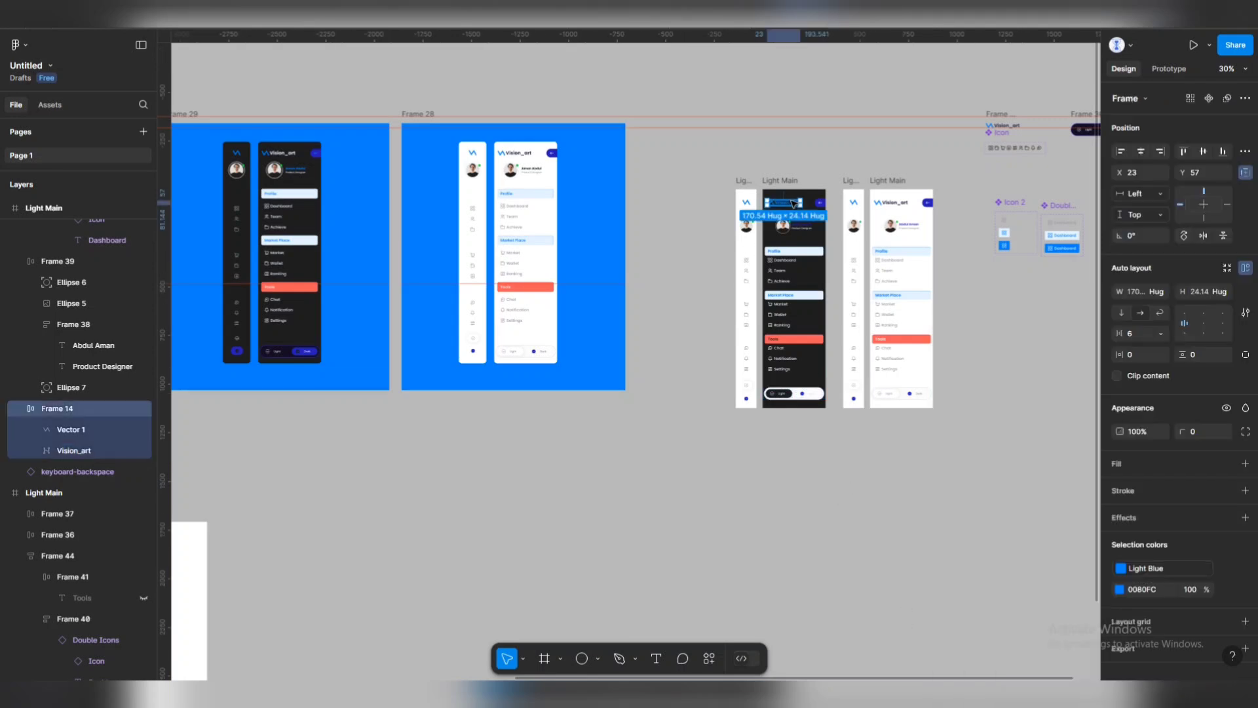
click(1118, 364)
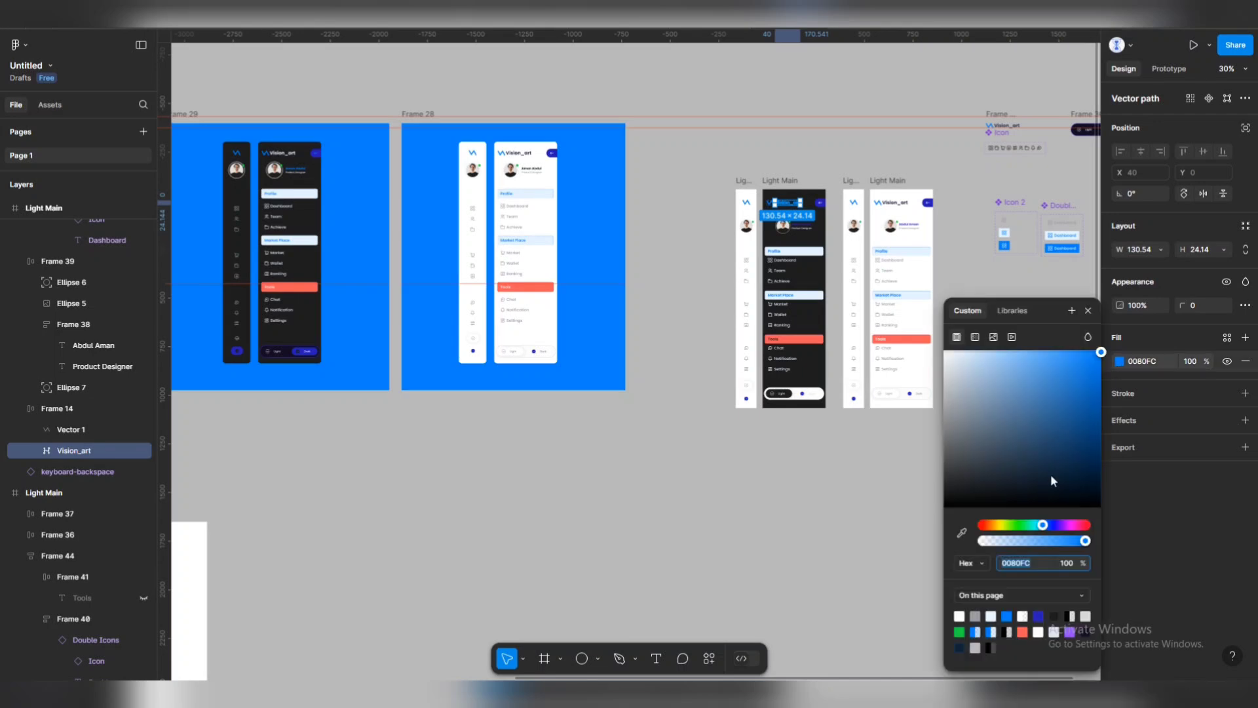
click(994, 615)
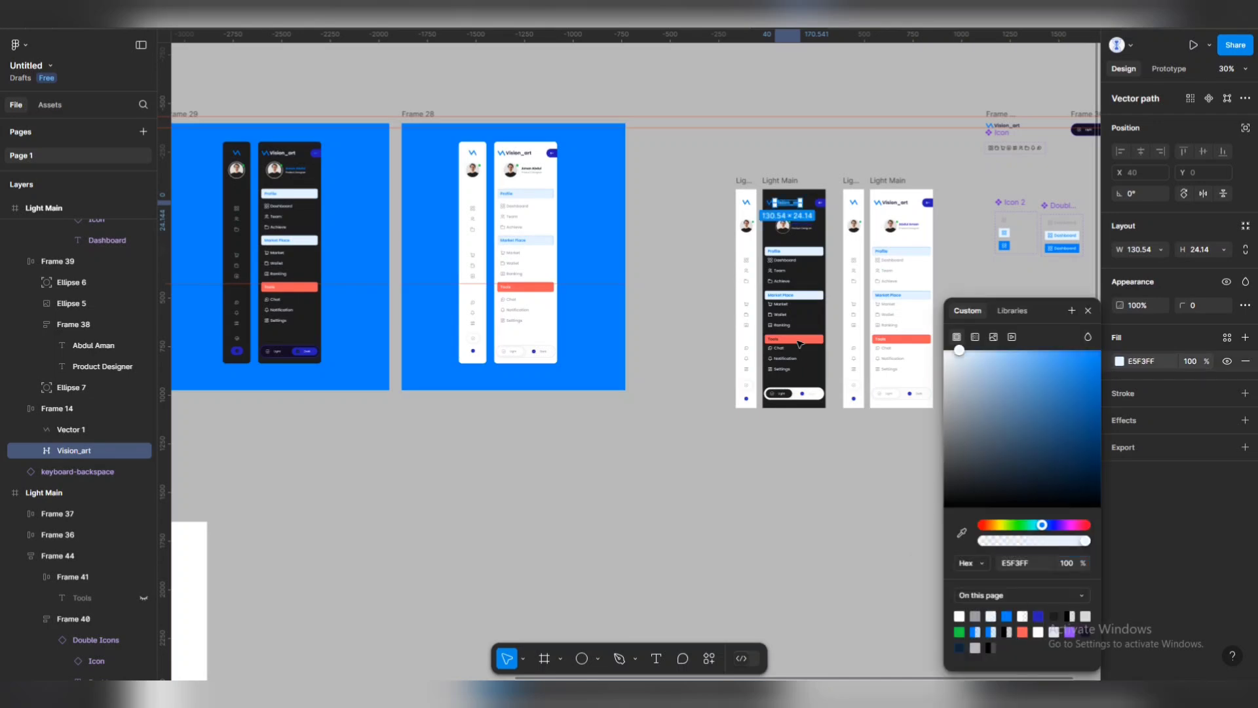
click(659, 260)
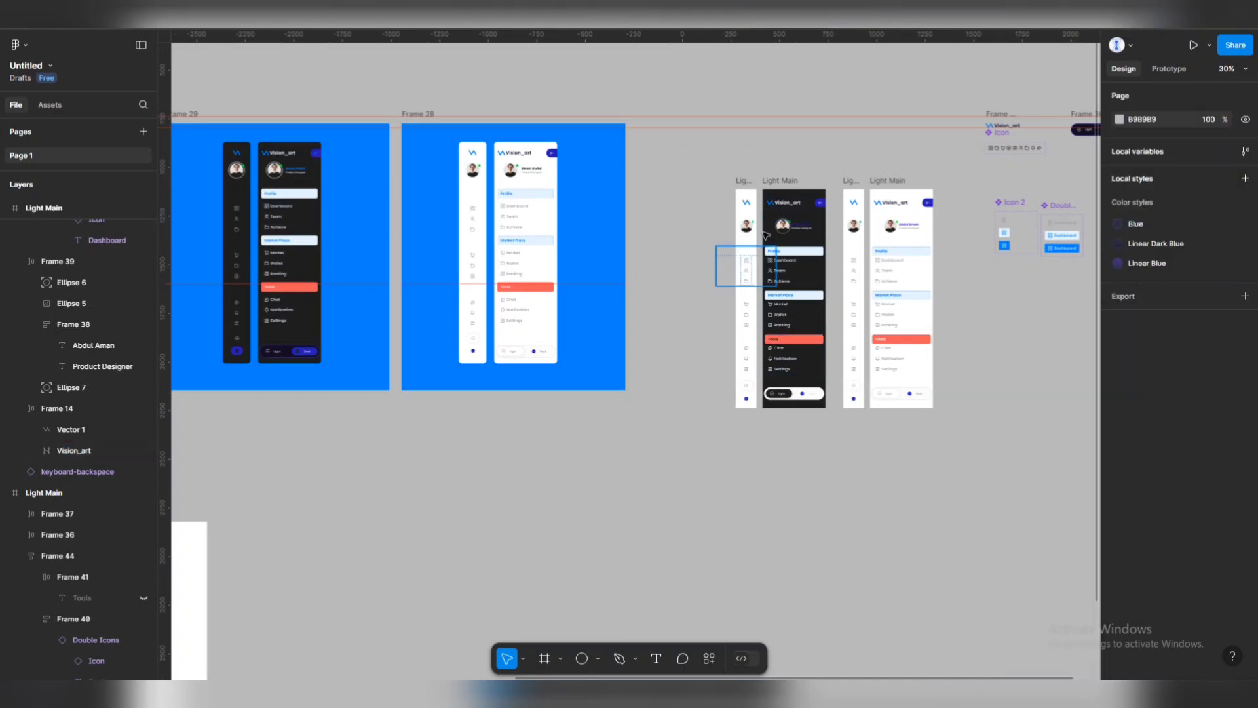
Change the copied icon rail's white background fill to dark 1E1E1E.
click(746, 190)
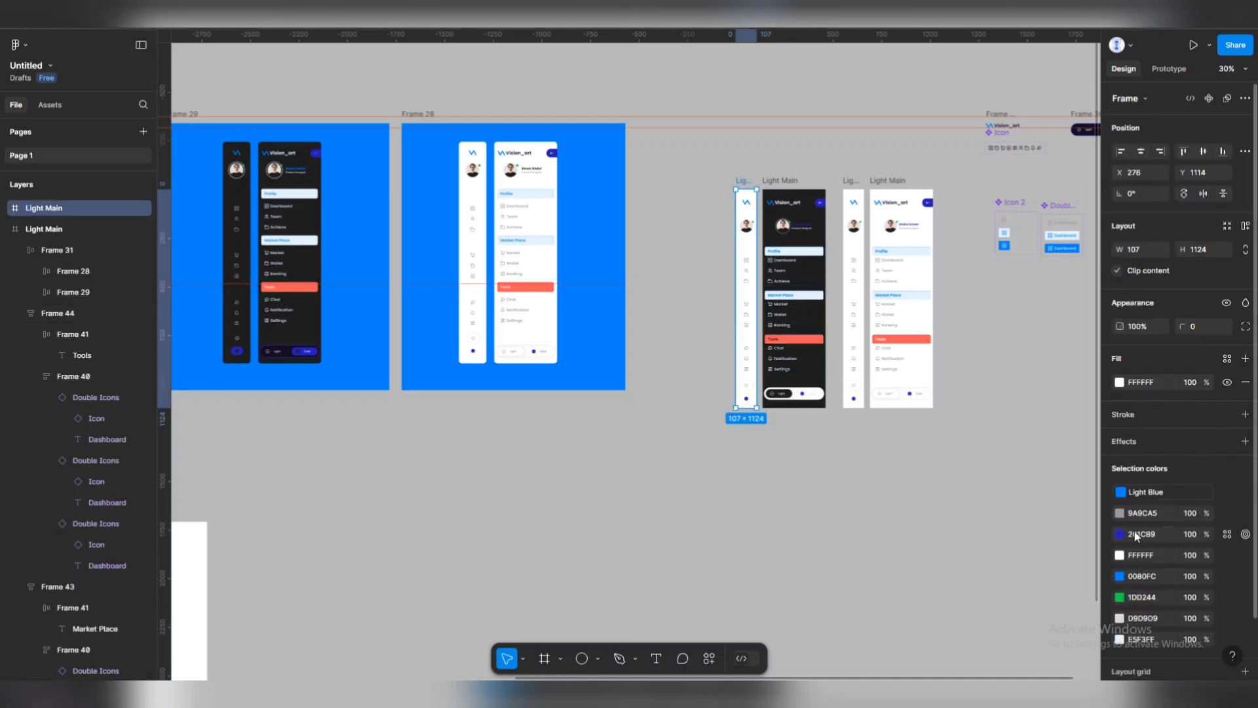
click(1120, 384)
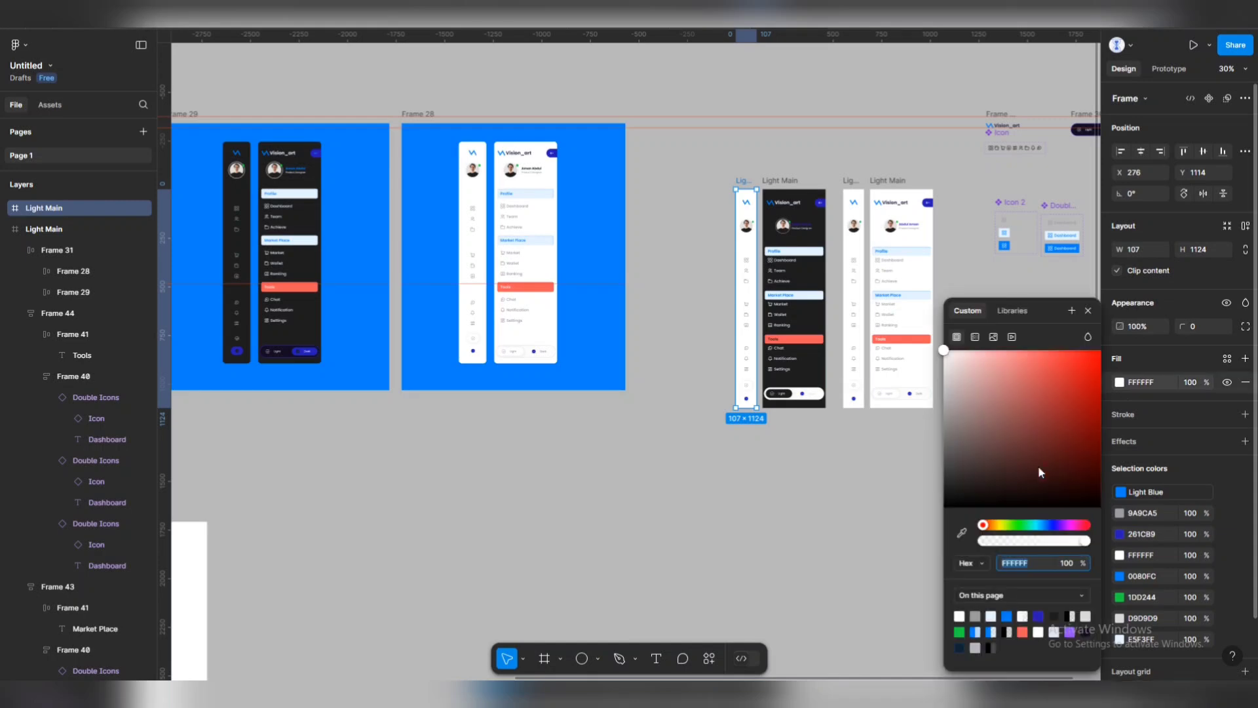
click(1057, 614)
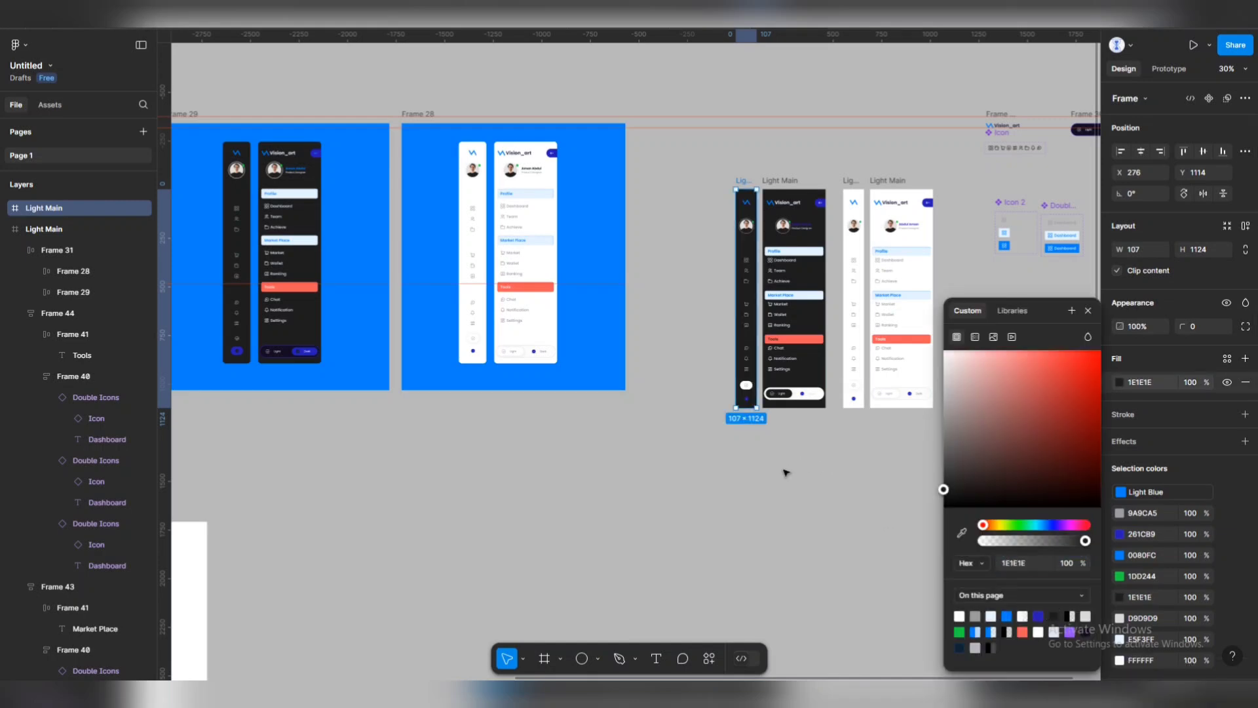
click(767, 439)
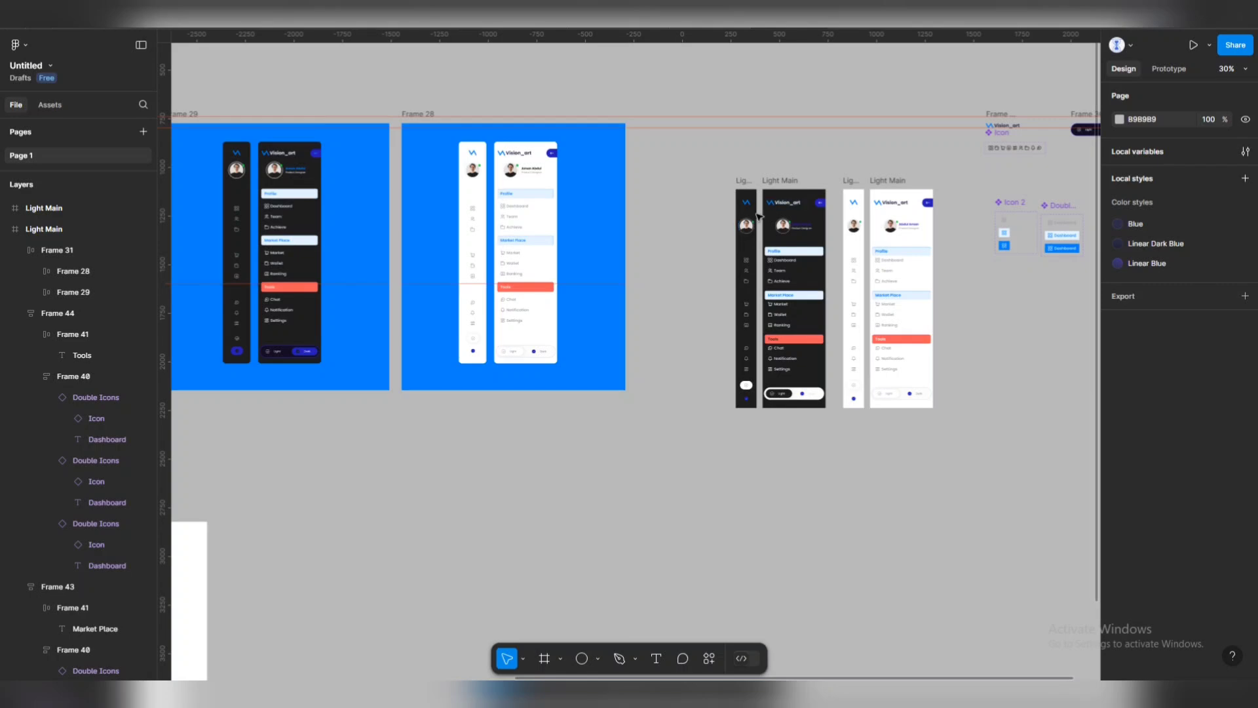
scroll(822, 210, up, 5)
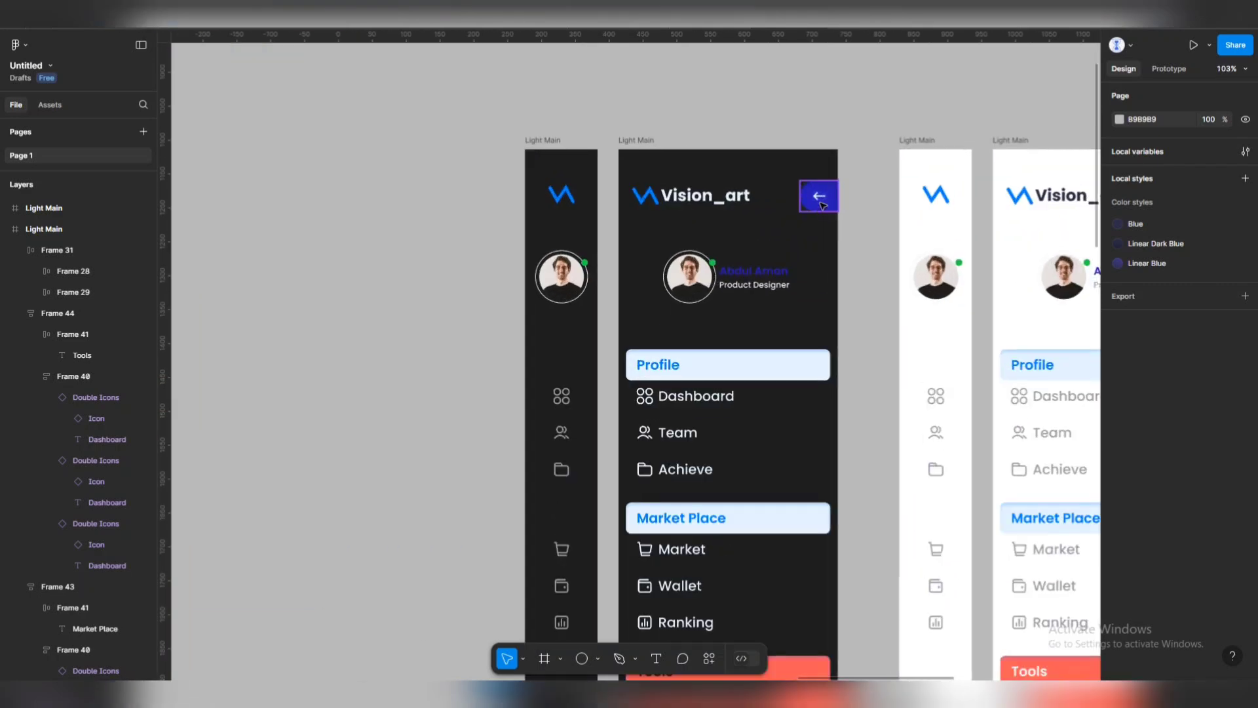
Turn the dark sidebar's back-arrow button from light E5F3FF to blue 0080FC.
click(820, 195)
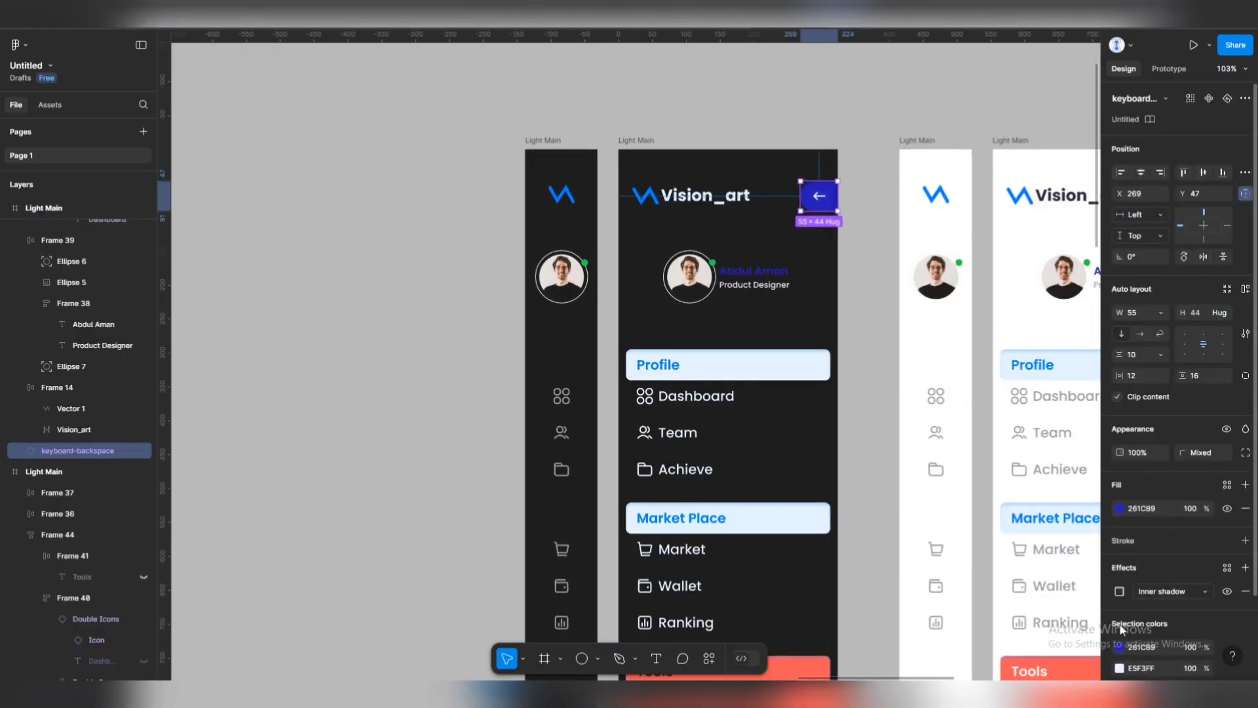
click(1120, 669)
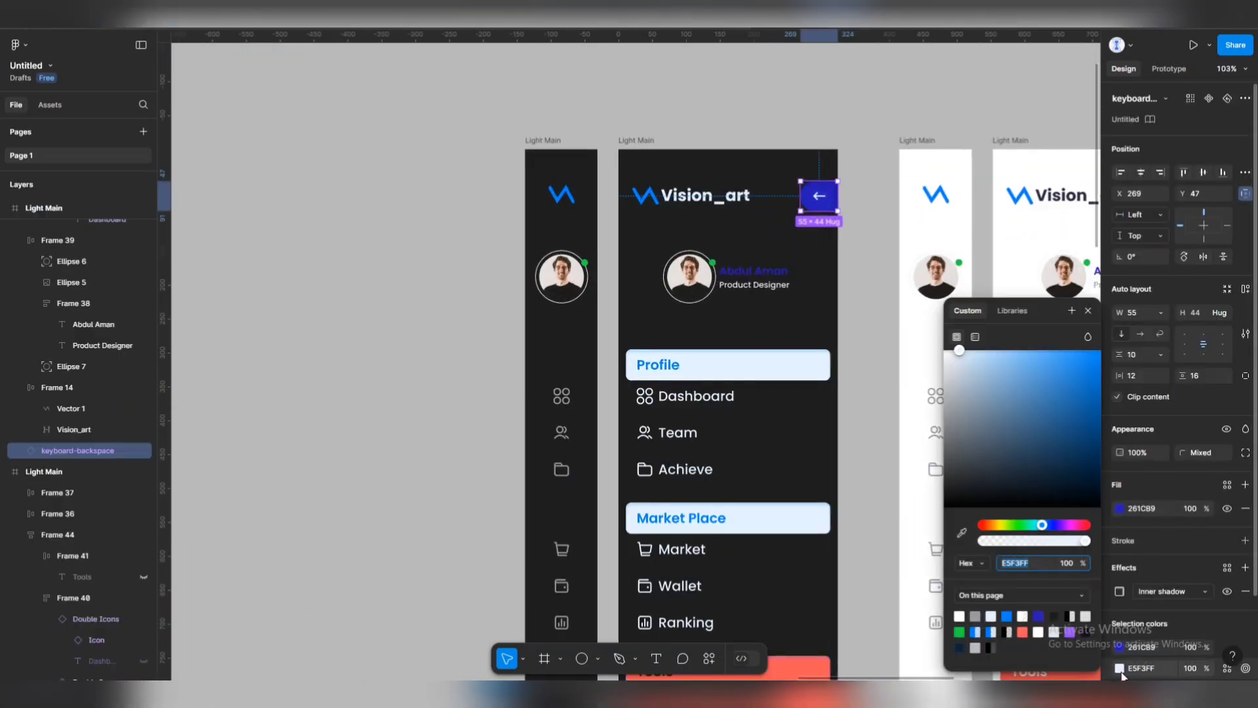
click(1009, 616)
click(859, 141)
scroll(859, 141, down, 3)
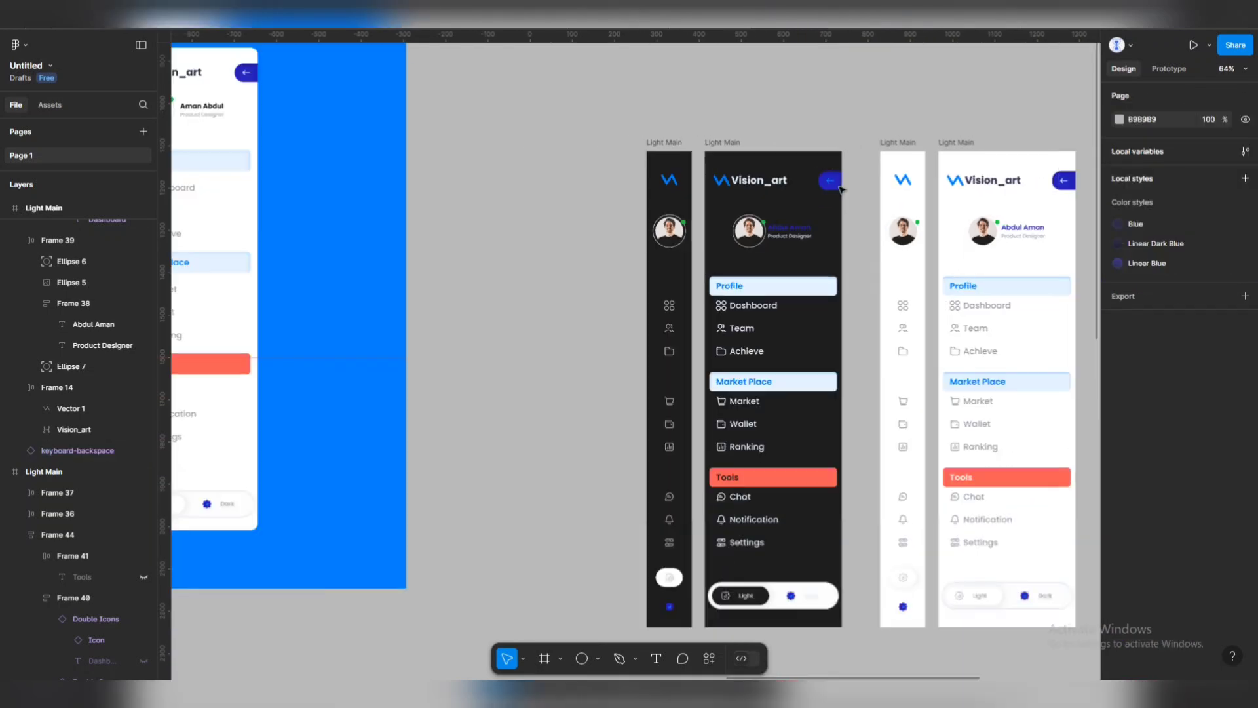
scroll(796, 233, up, 4)
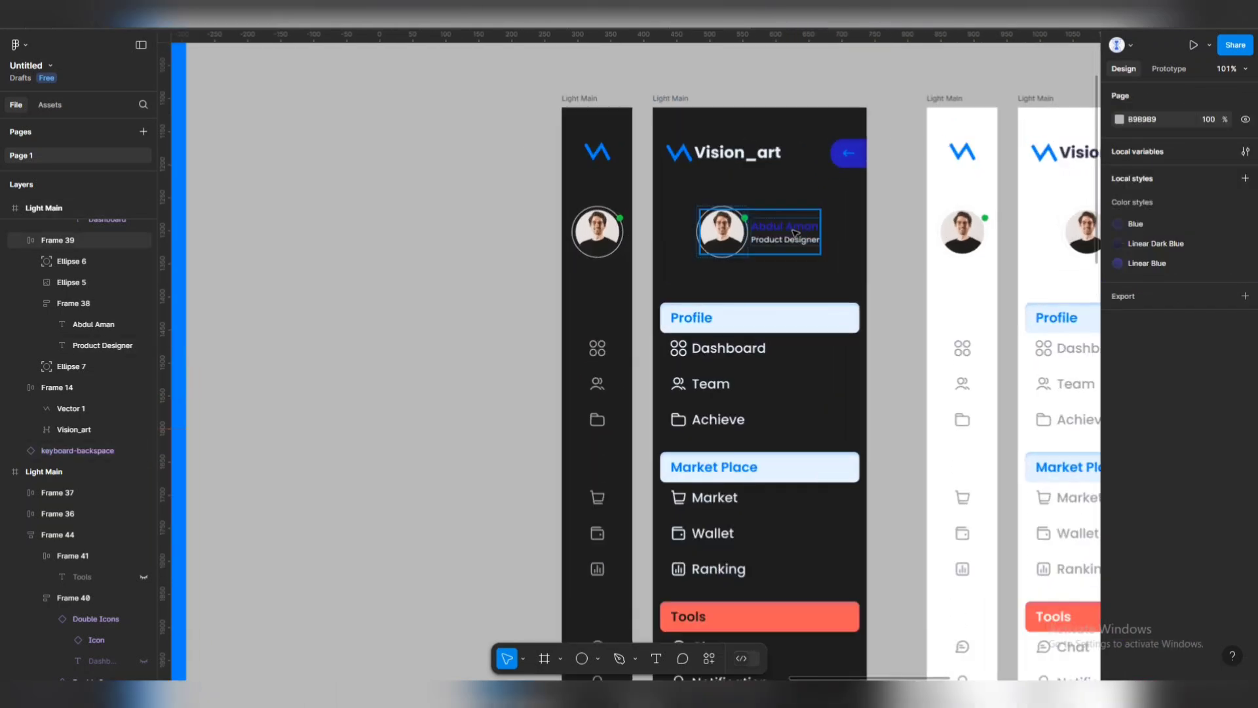
Recolour the profile name text in the dark sidebar blue 0080FC.
click(796, 233)
click(1122, 527)
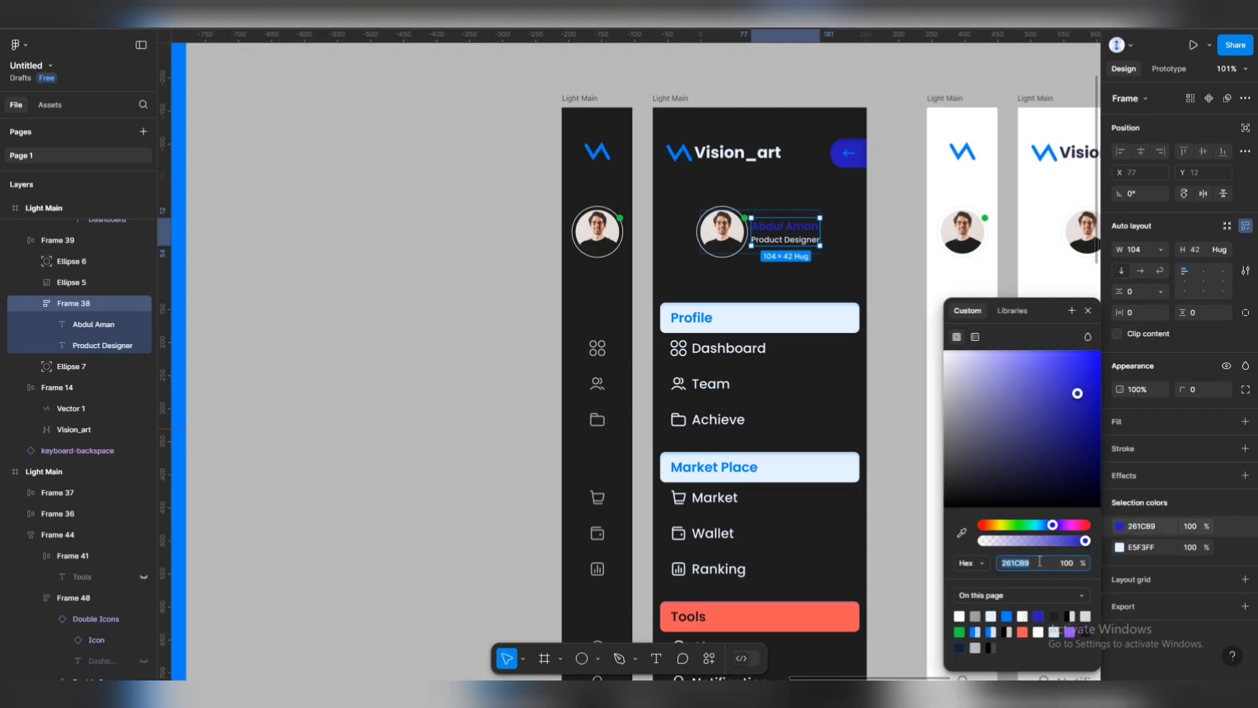
click(416, 351)
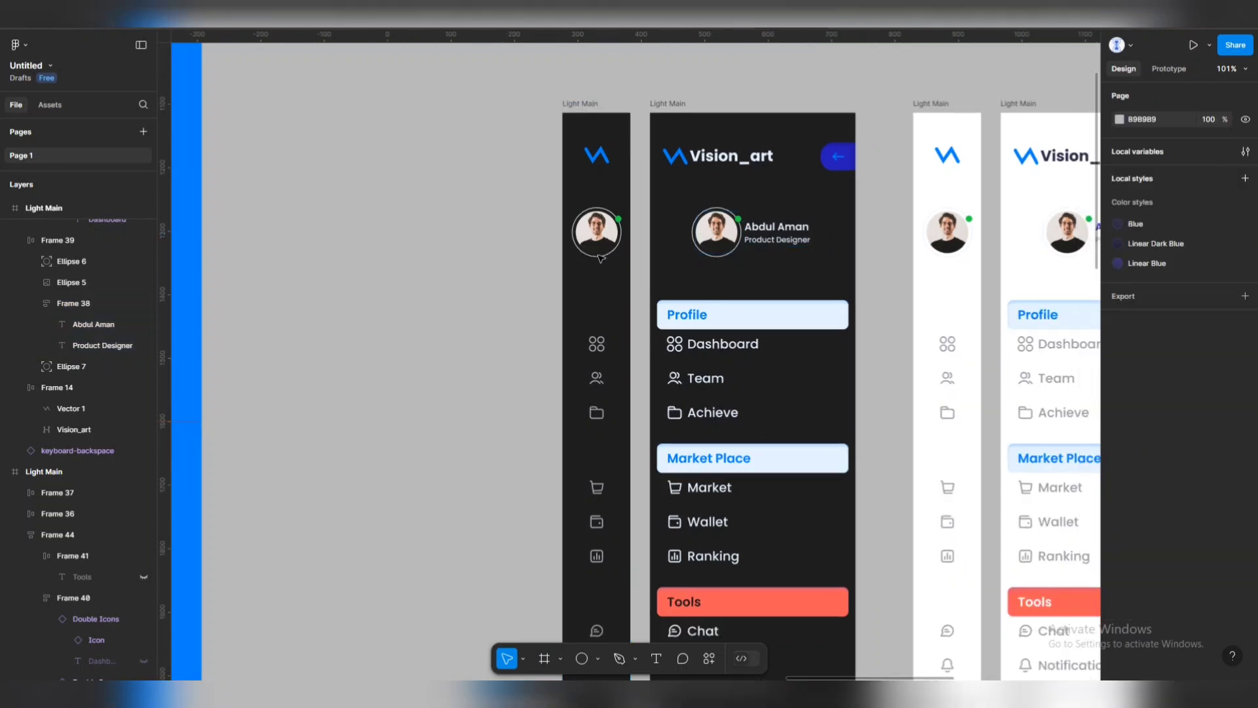
scroll(590, 269, down, 5)
scroll(588, 273, down, 1)
scroll(643, 264, left, 5)
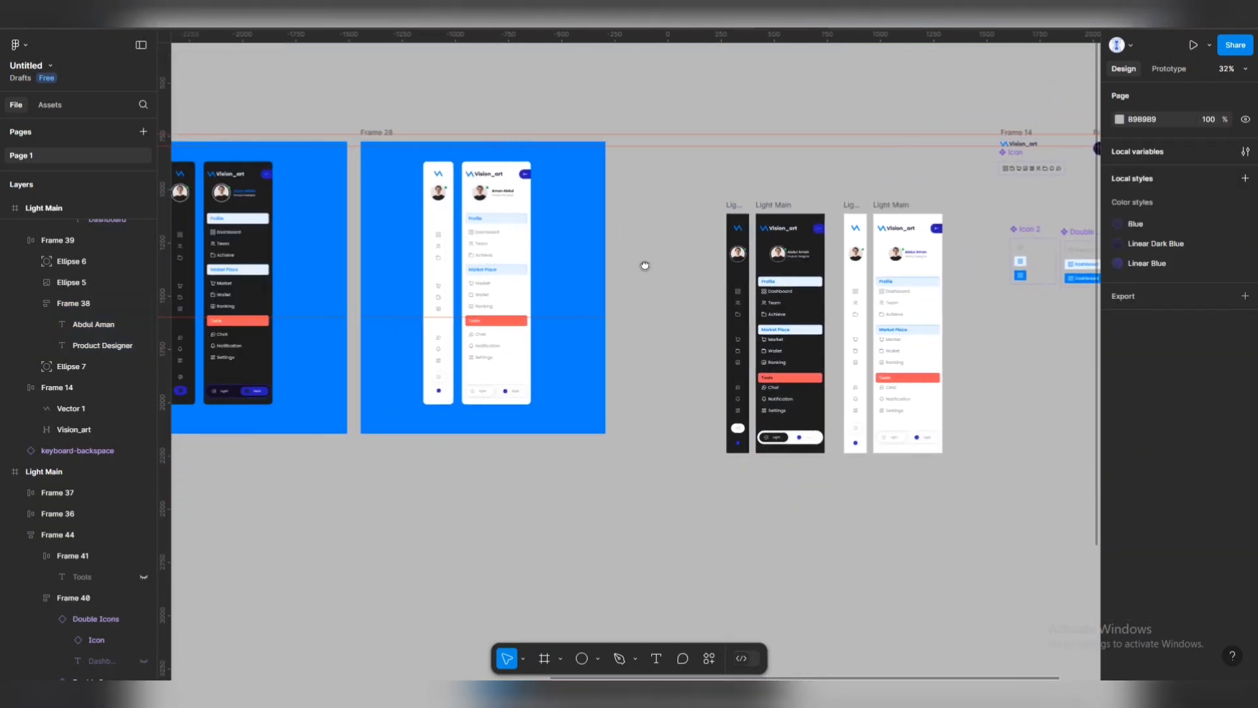
scroll(814, 254, up, 8)
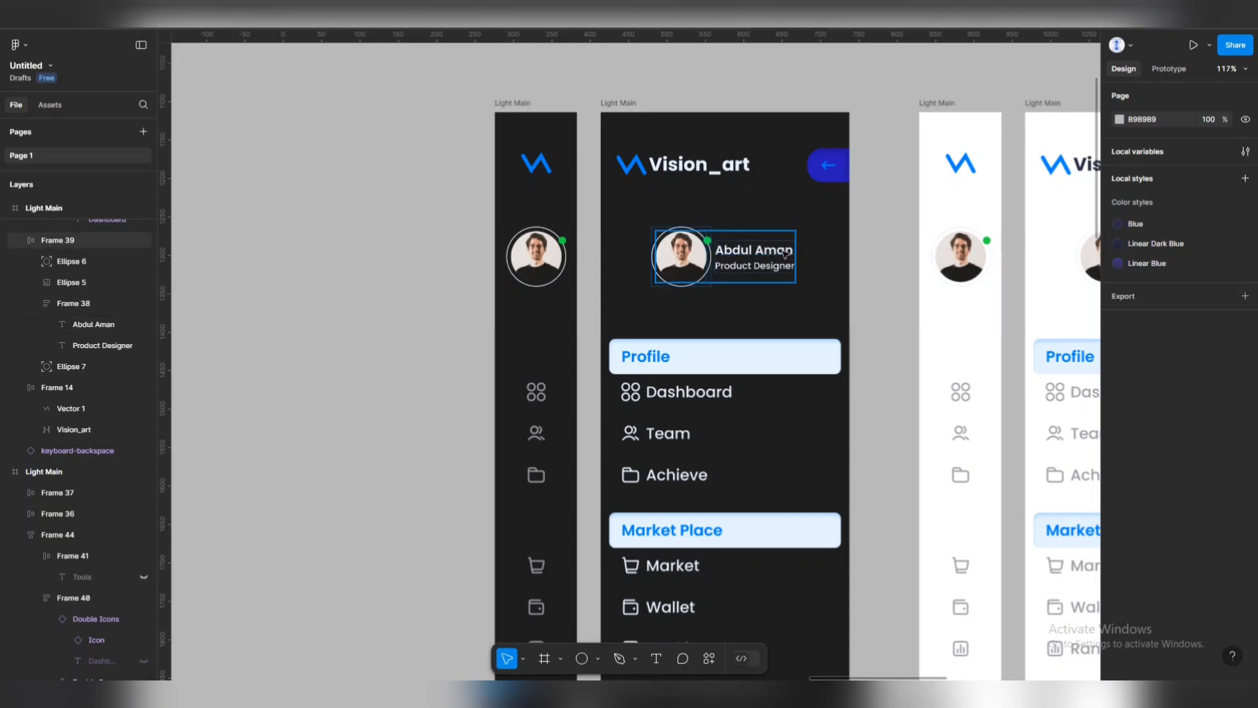
double_click(783, 255)
click(783, 254)
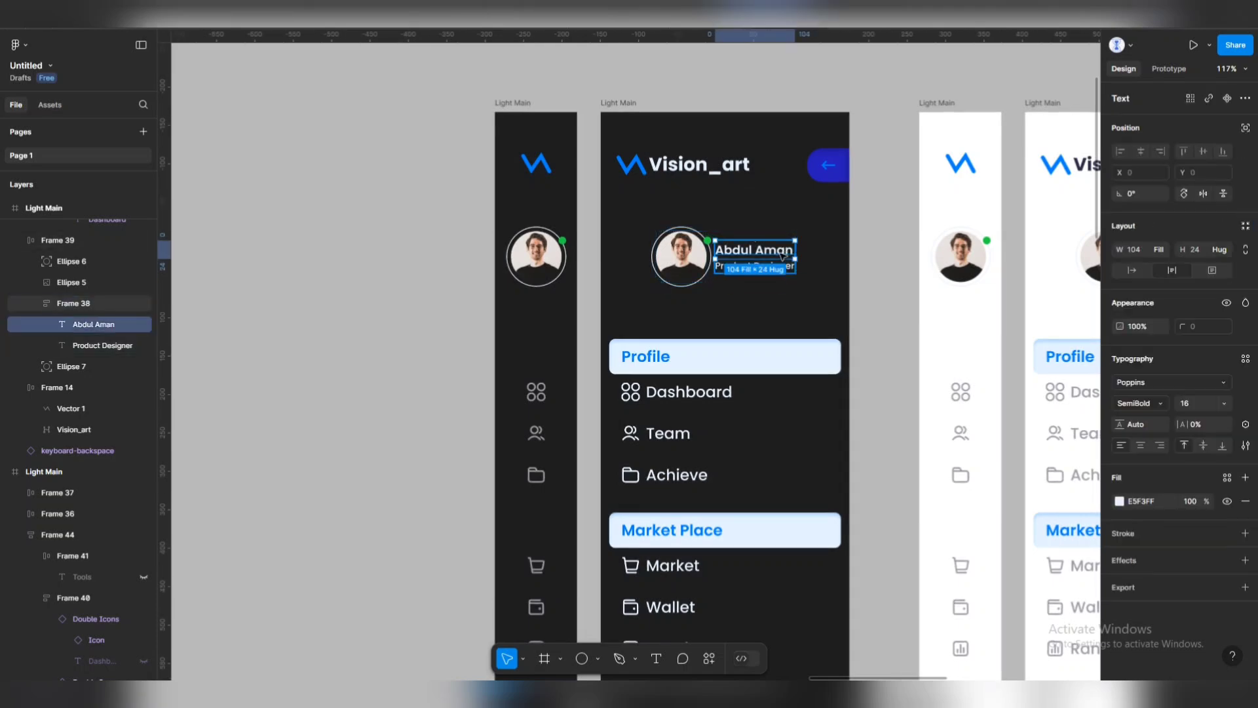
click(1120, 501)
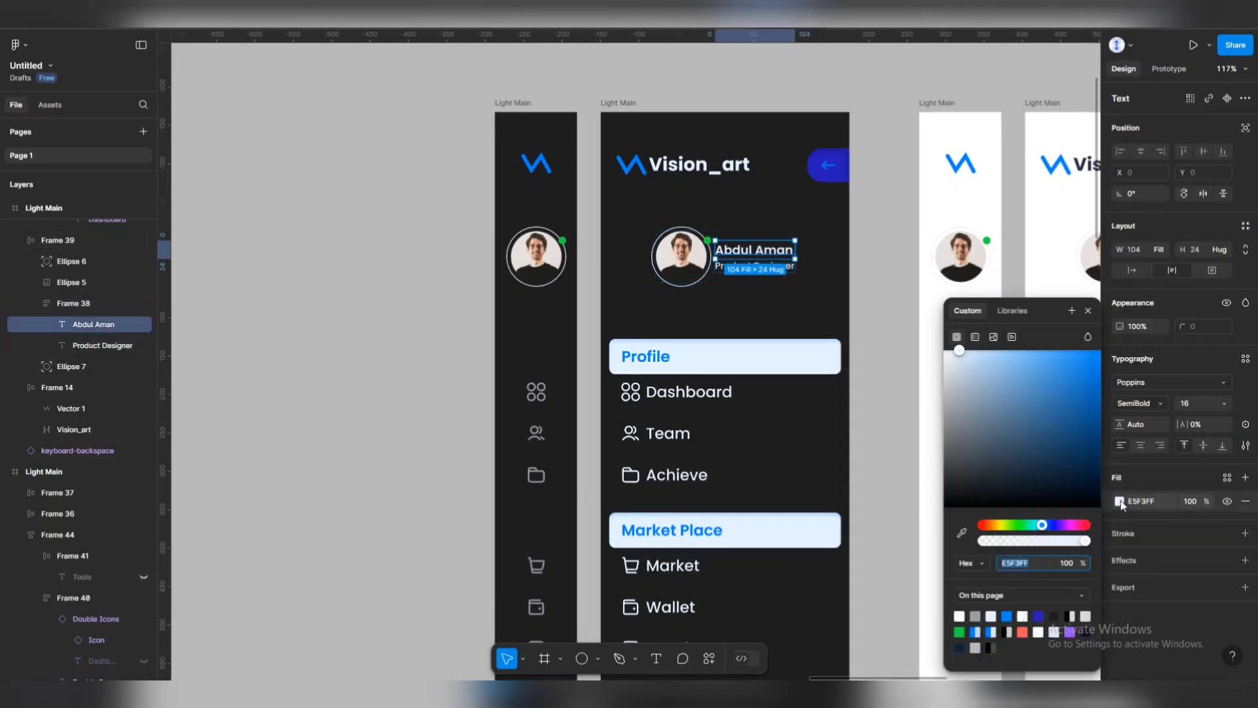
click(1039, 616)
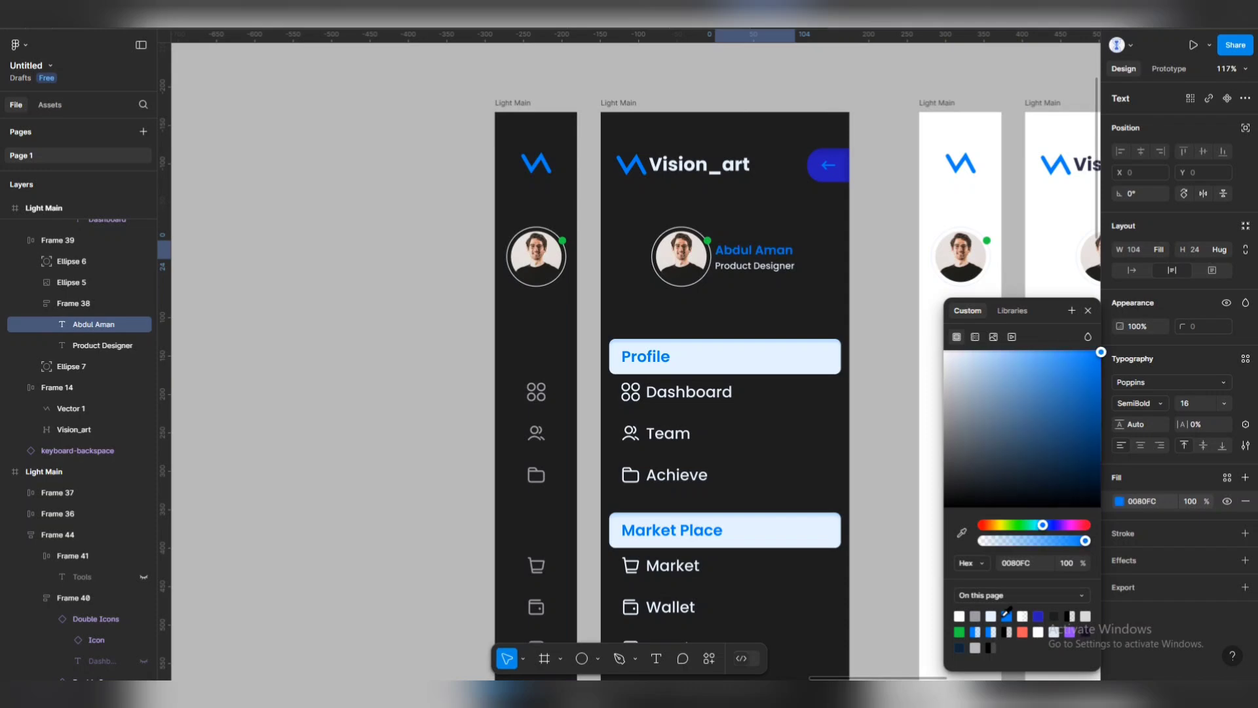
click(878, 314)
scroll(844, 230, down, 5)
Duplicate the dark Light/Dark toggle group (Frame 30) to below the sidebar pair.
scroll(842, 232, down, 3)
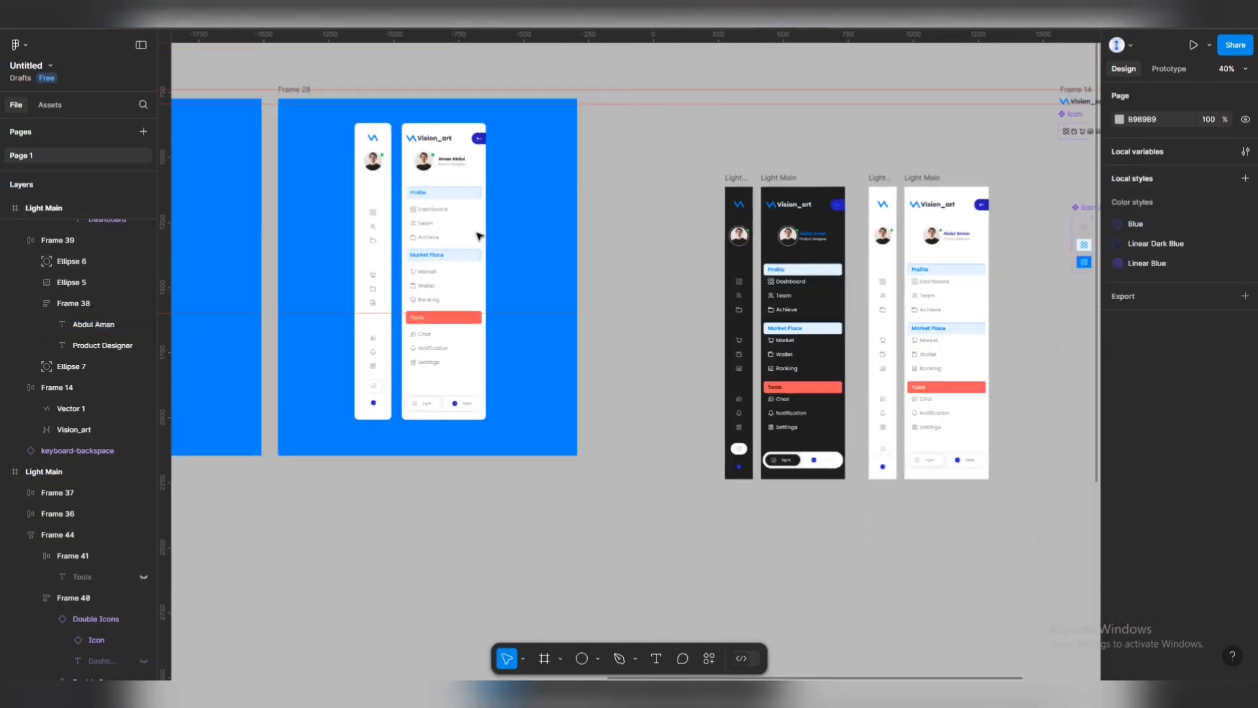
drag(462, 235, 664, 245)
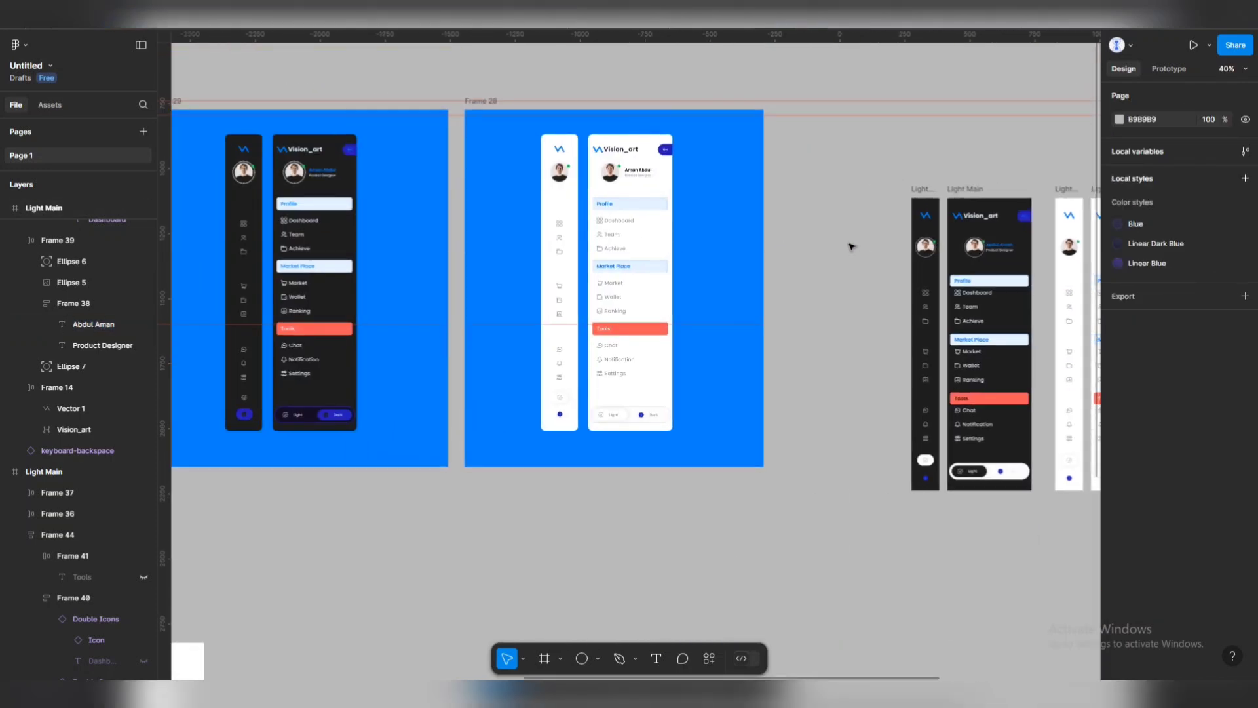
scroll(850, 247, right, 3)
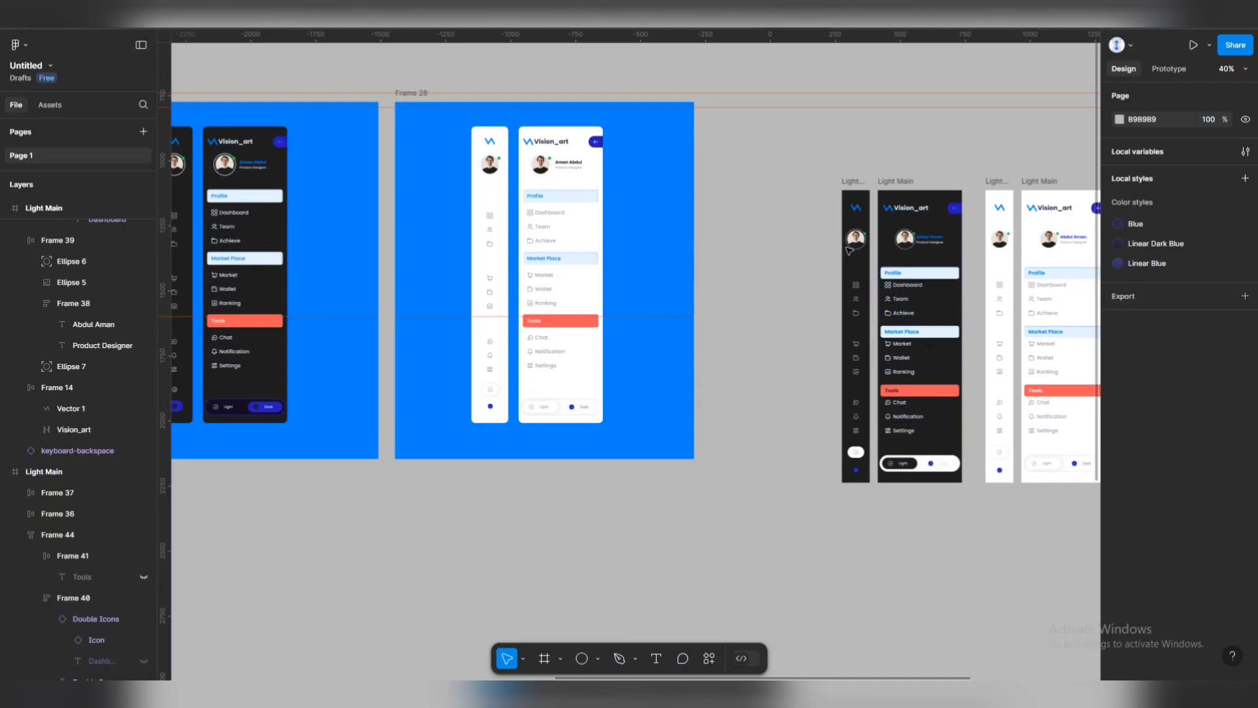
scroll(797, 246, right, 1)
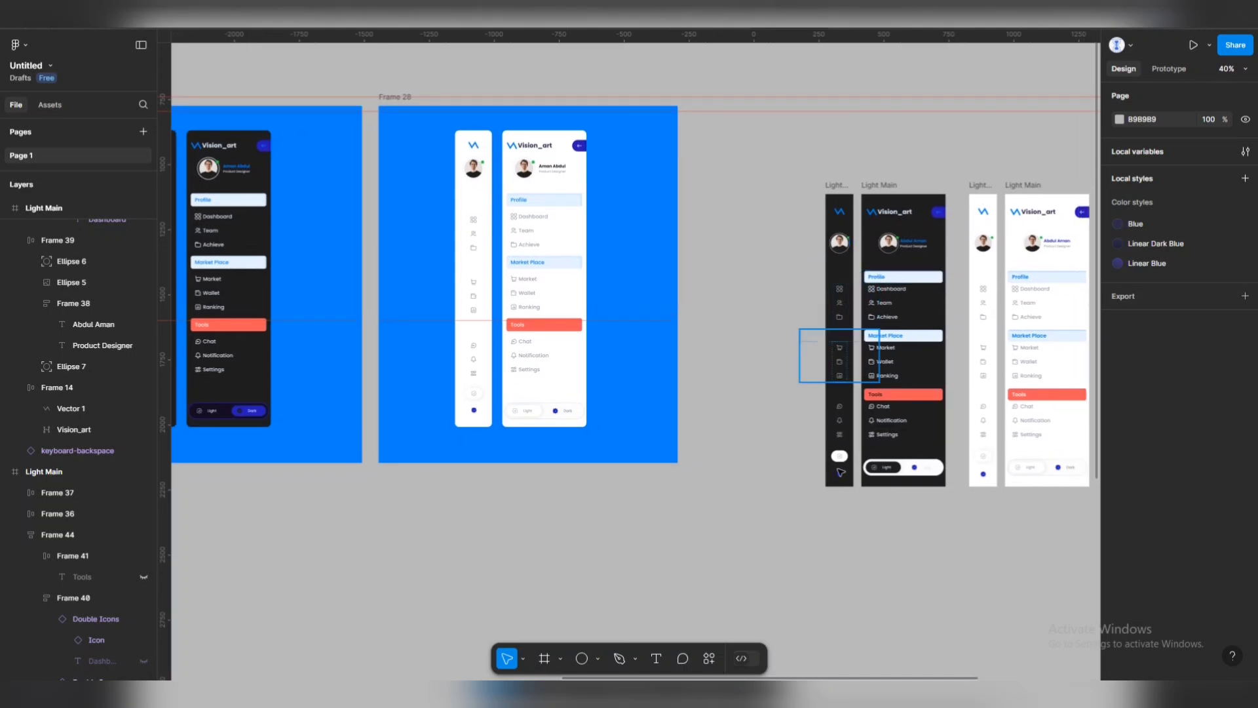
scroll(899, 453, down, 4)
scroll(895, 153, right, 6)
scroll(896, 152, up, 4)
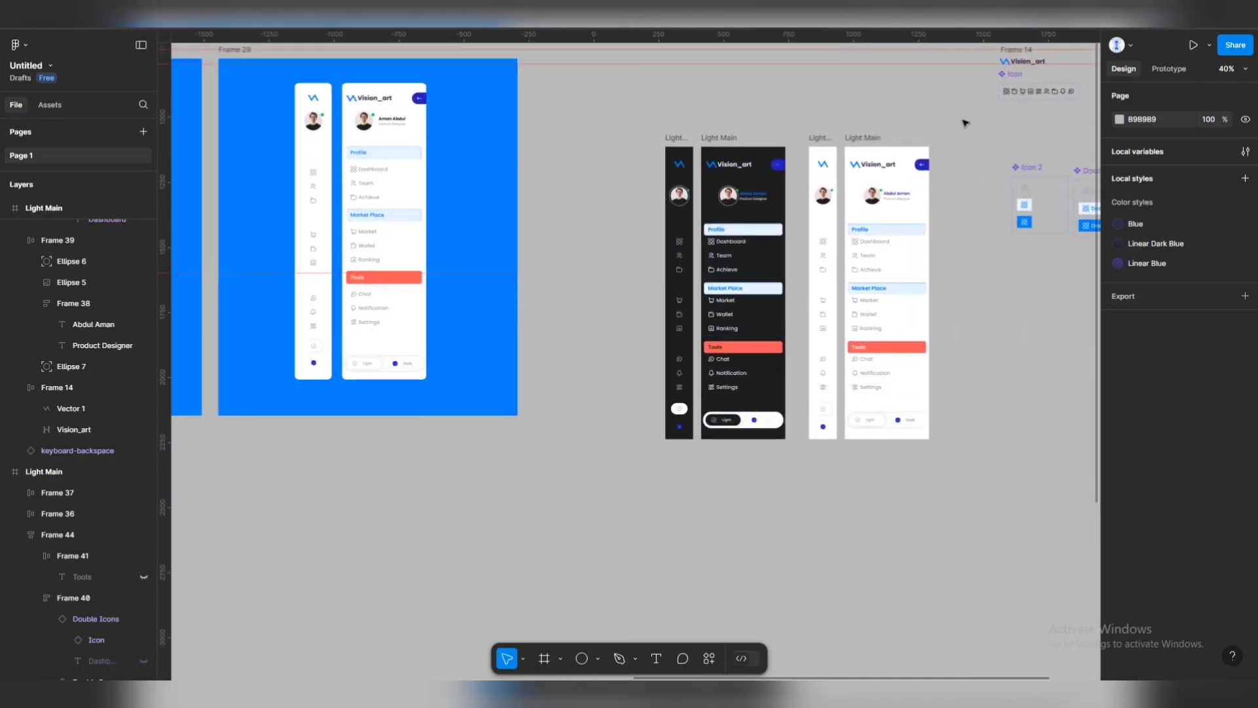
scroll(896, 153, up, 1)
scroll(896, 152, right, 4)
drag(925, 94, 1068, 148)
click(973, 197)
drag(973, 197, 1076, 78)
drag(993, 133, 575, 528)
Replace the white Light/Dark toggle with the dark toggle at the expanded dark sidebar's bottom.
scroll(579, 529, up, 5)
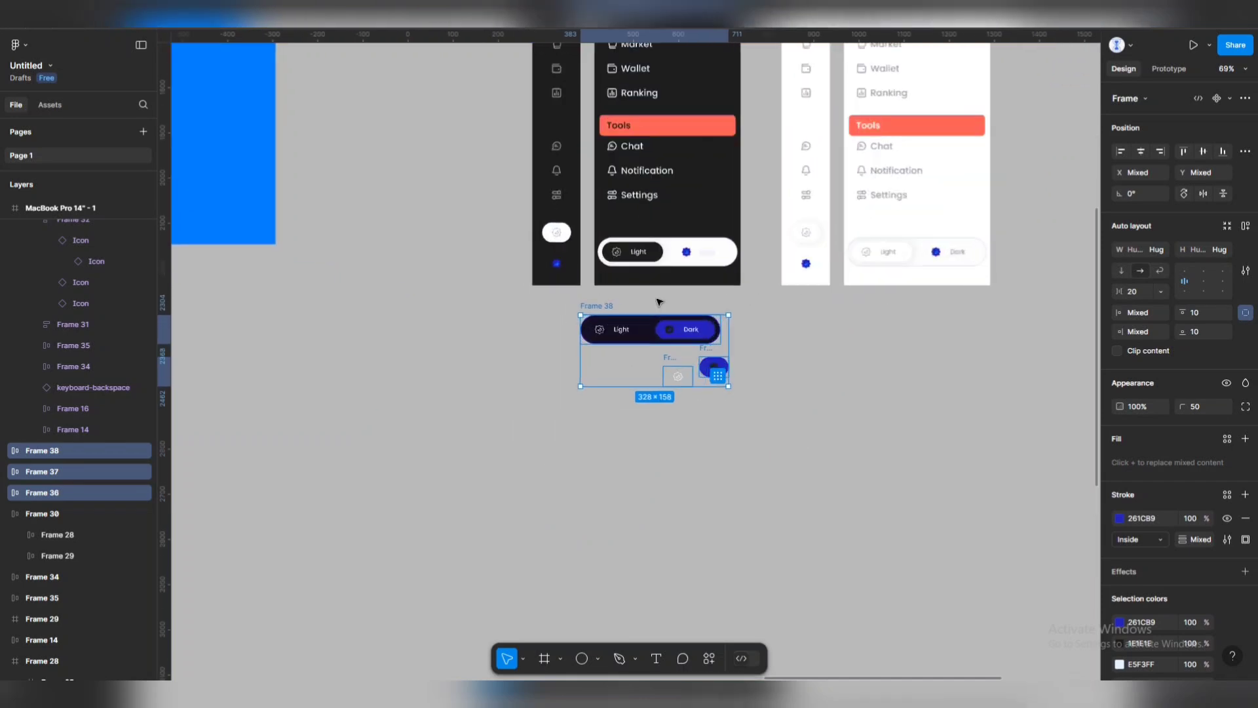
click(685, 223)
key(Delete)
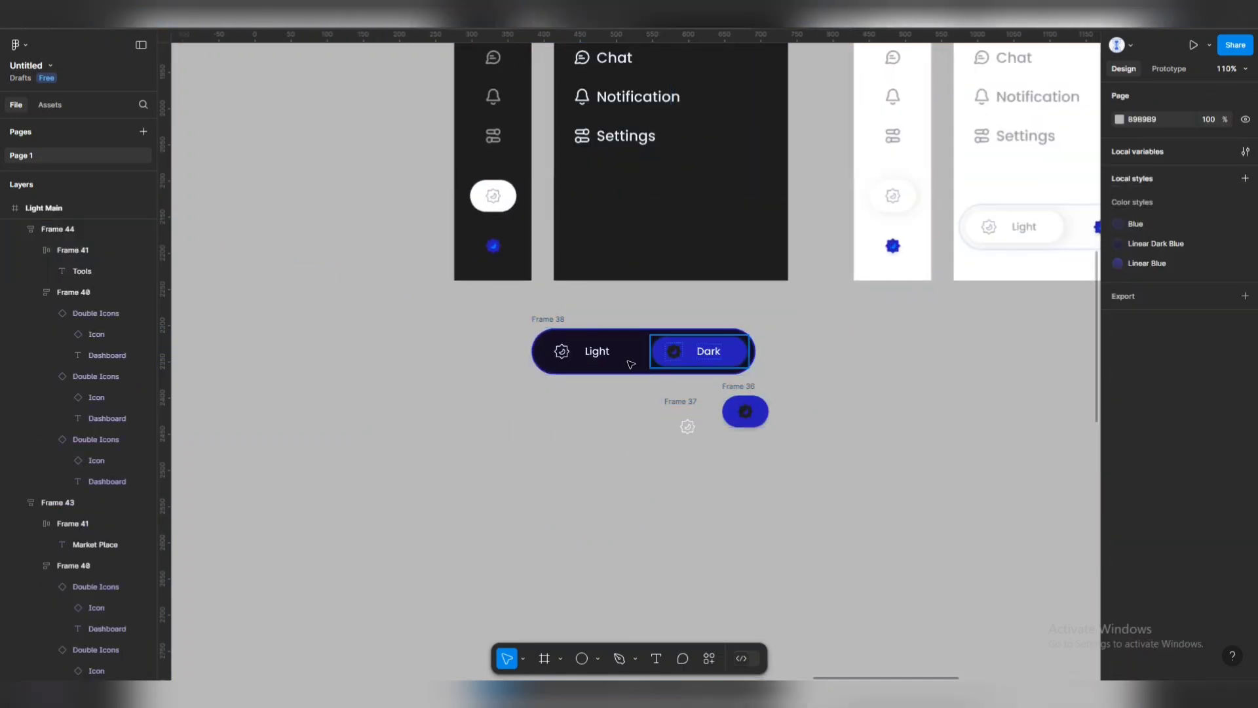
click(616, 354)
mouse_move(620, 228)
mouse_down()
mouse_move(576, 197)
mouse_move(622, 229)
mouse_up()
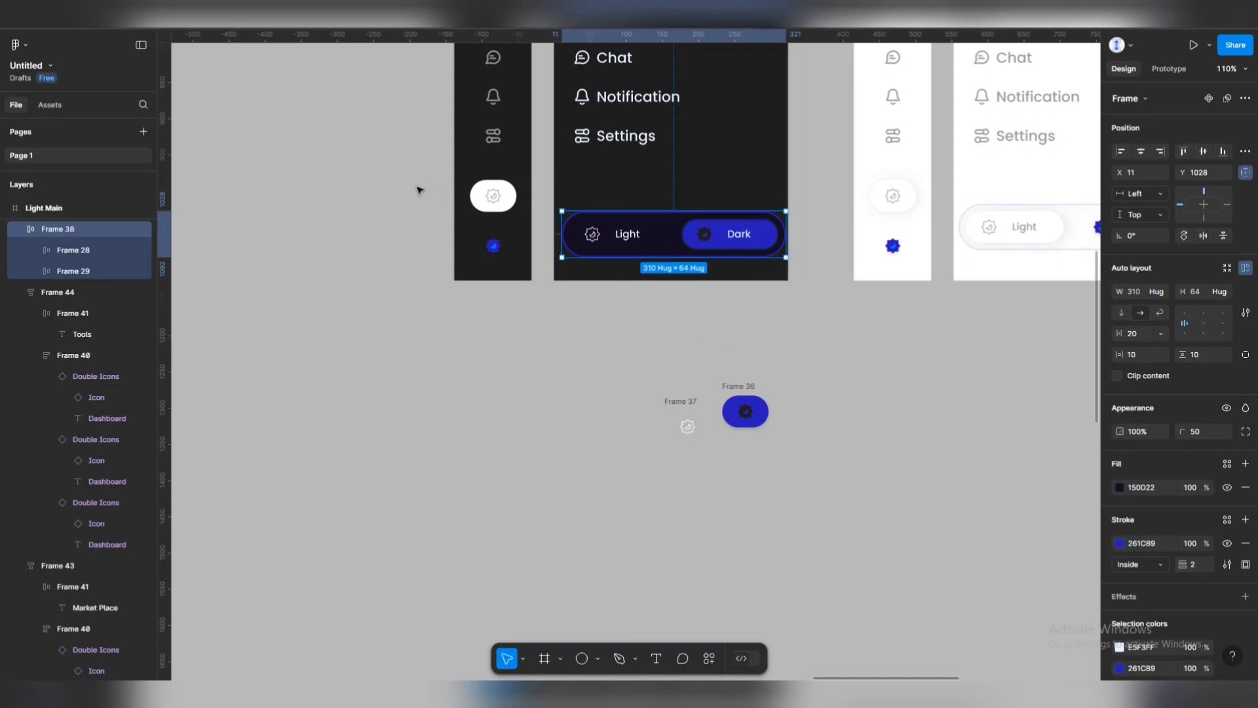
Move the gear and blue round button into the collapsed dark sidebar and centre them horizontally.
drag(419, 190, 521, 274)
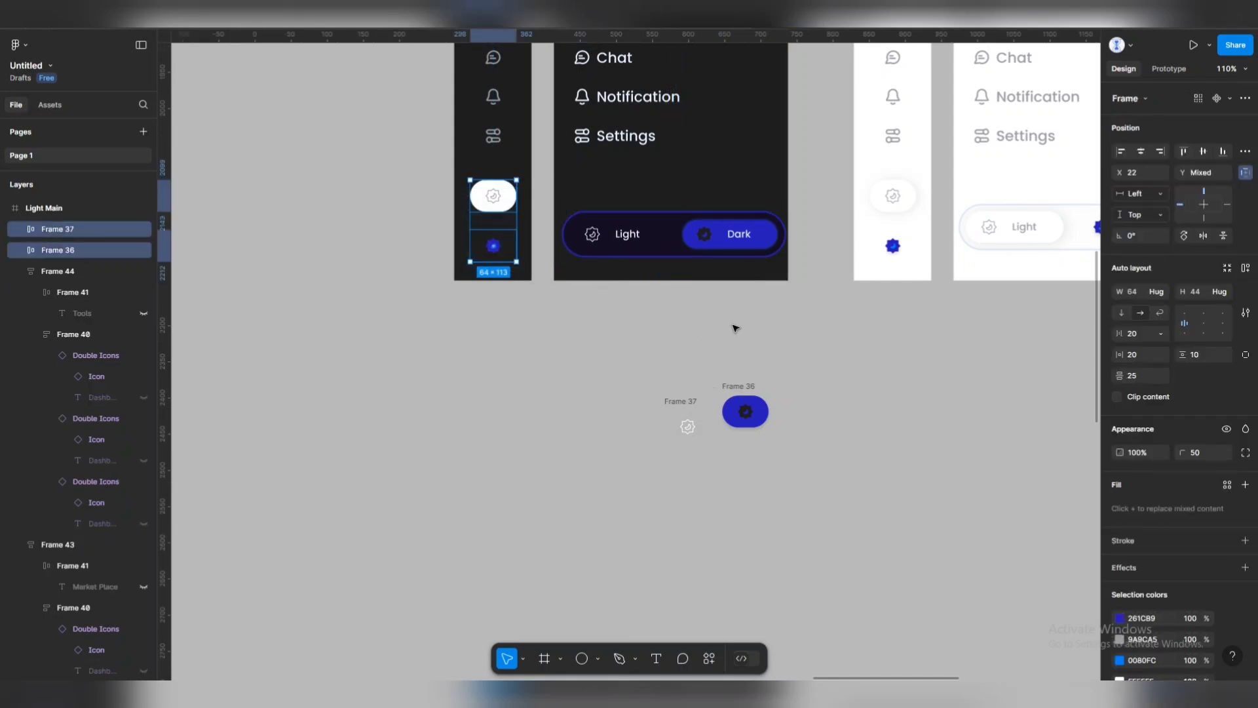
click(705, 362)
drag(684, 424, 526, 209)
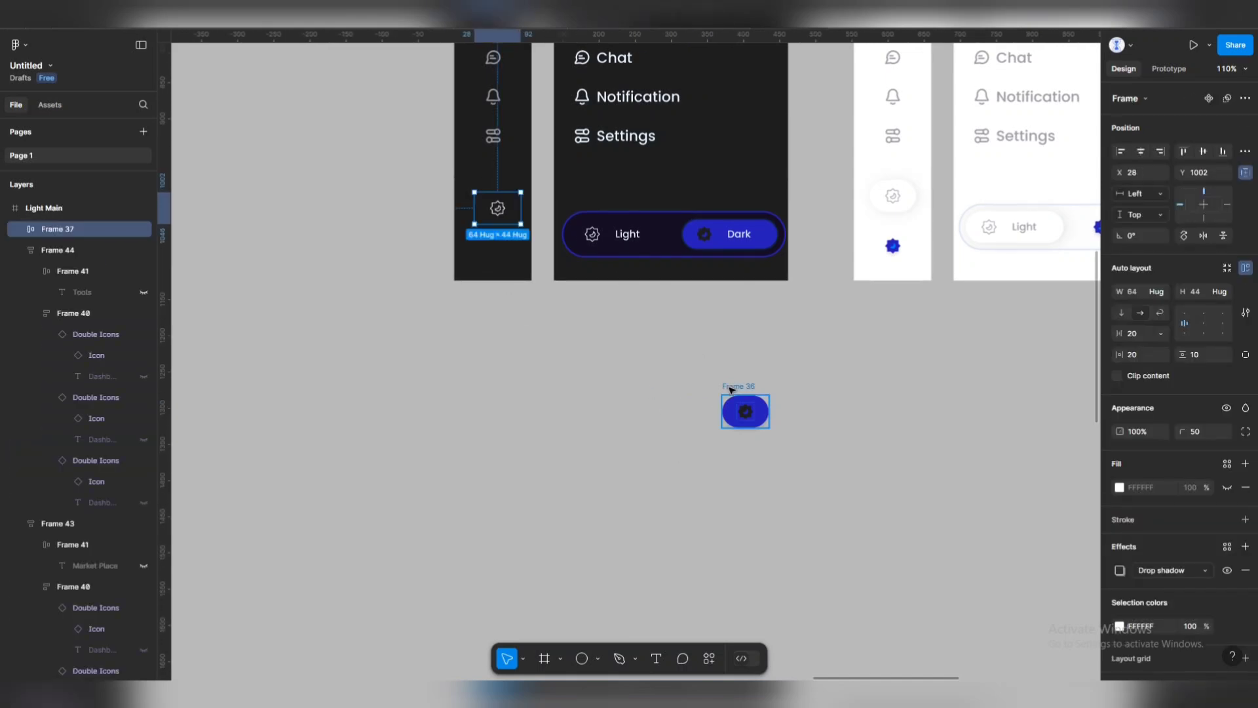
drag(736, 396, 514, 198)
shift+click(513, 208)
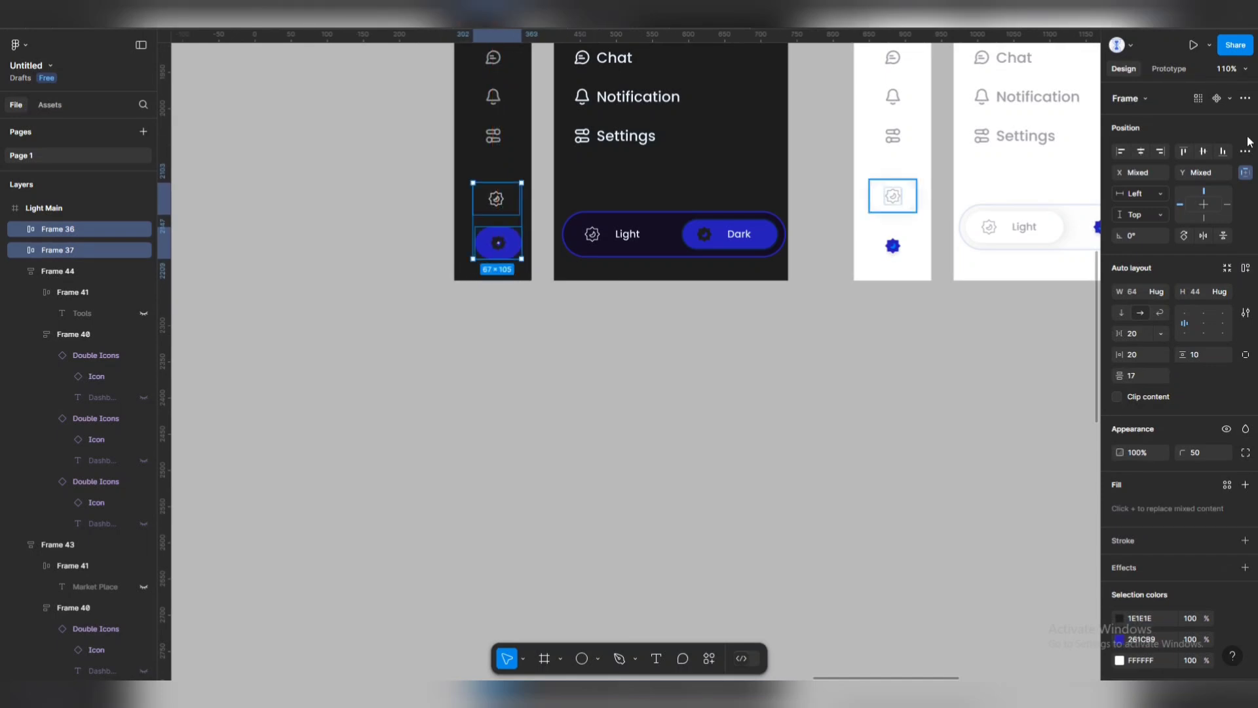
click(1204, 155)
key(ctrl+z)
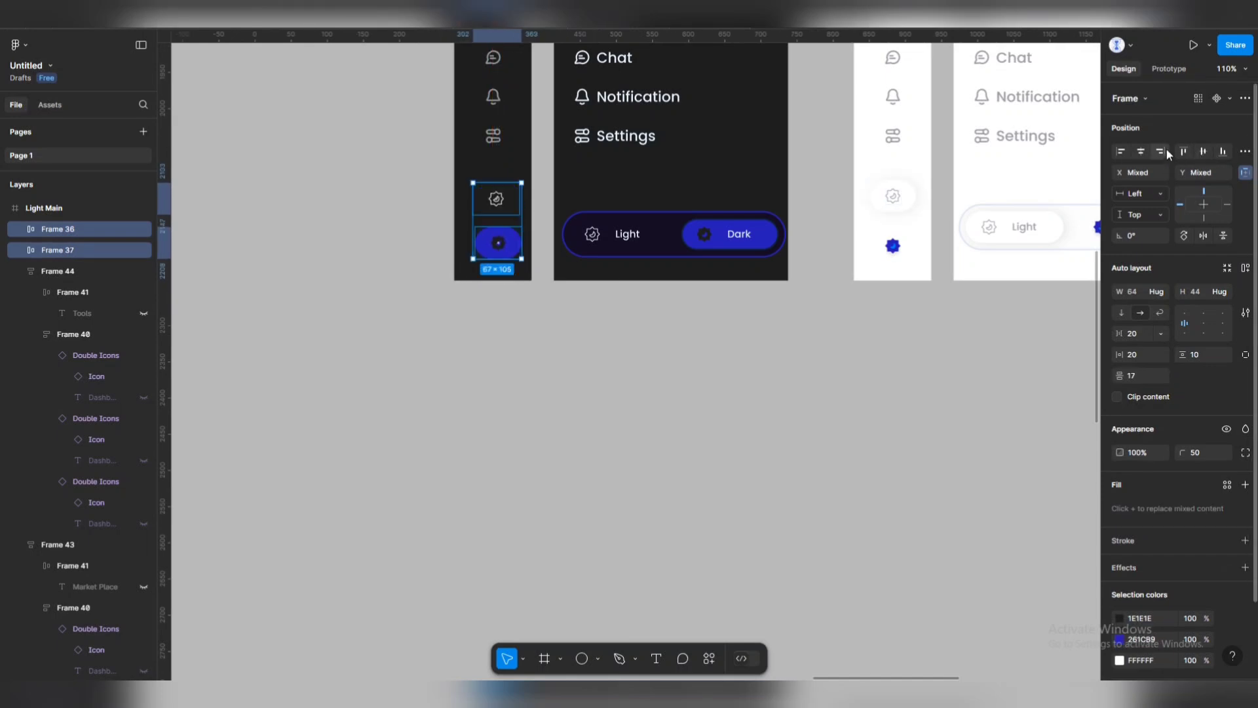
click(1140, 153)
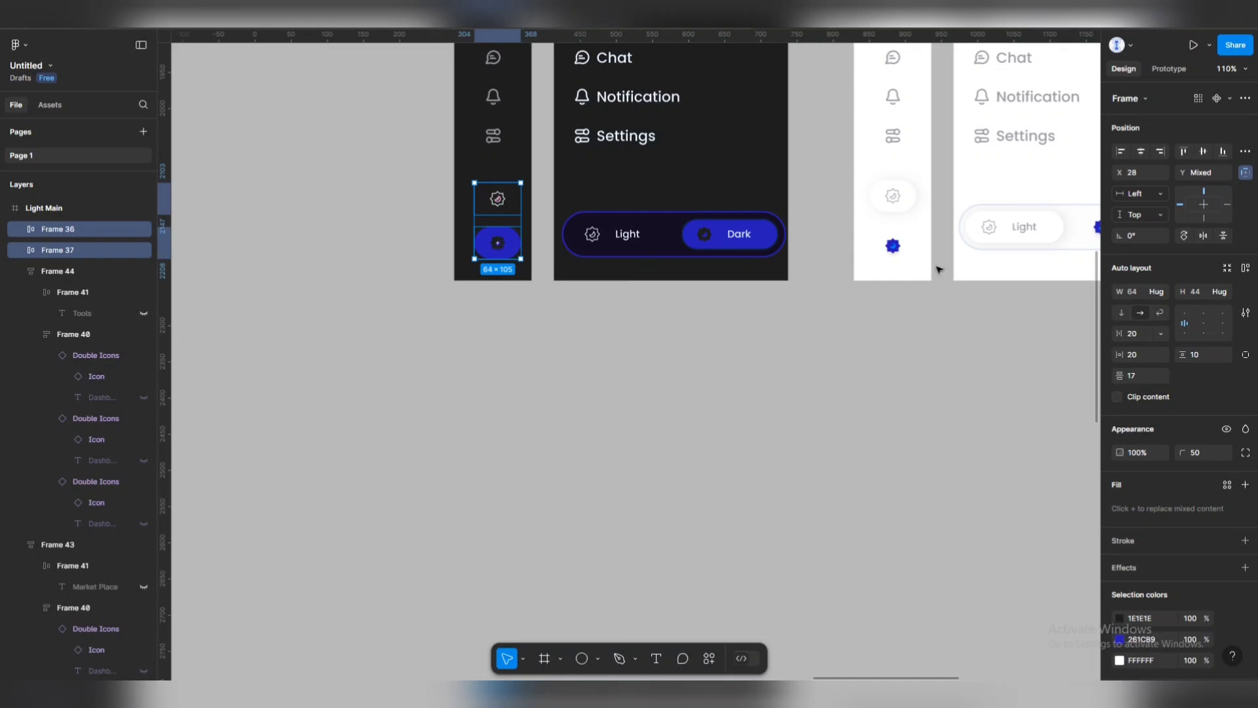
Compare the dark sidebar's gear and blue buttons against the light sidebar's buttons.
click(893, 197)
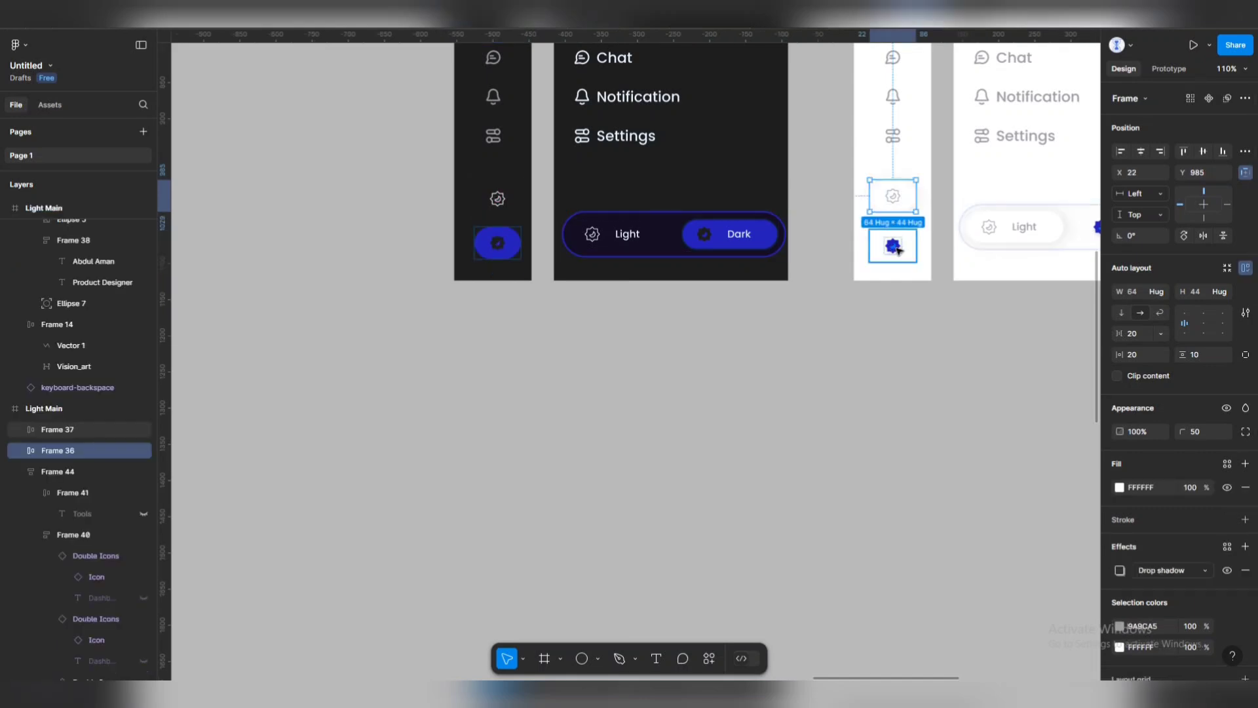
shift+click(899, 250)
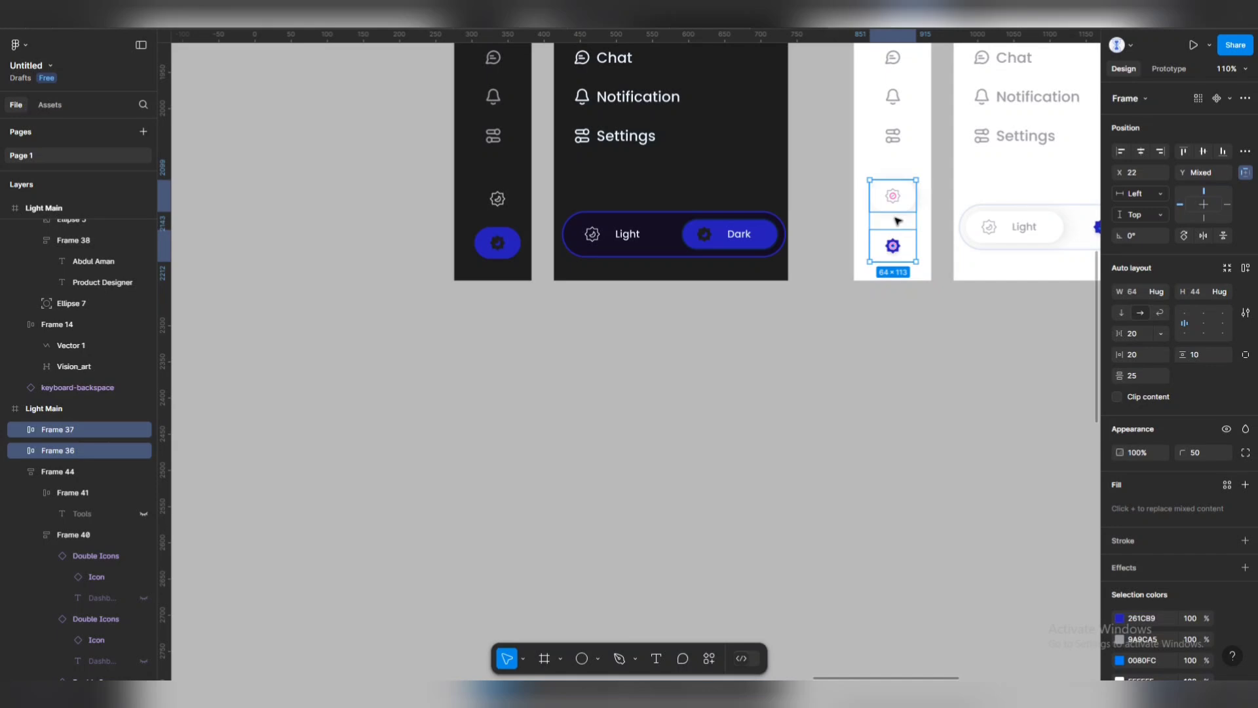
click(857, 256)
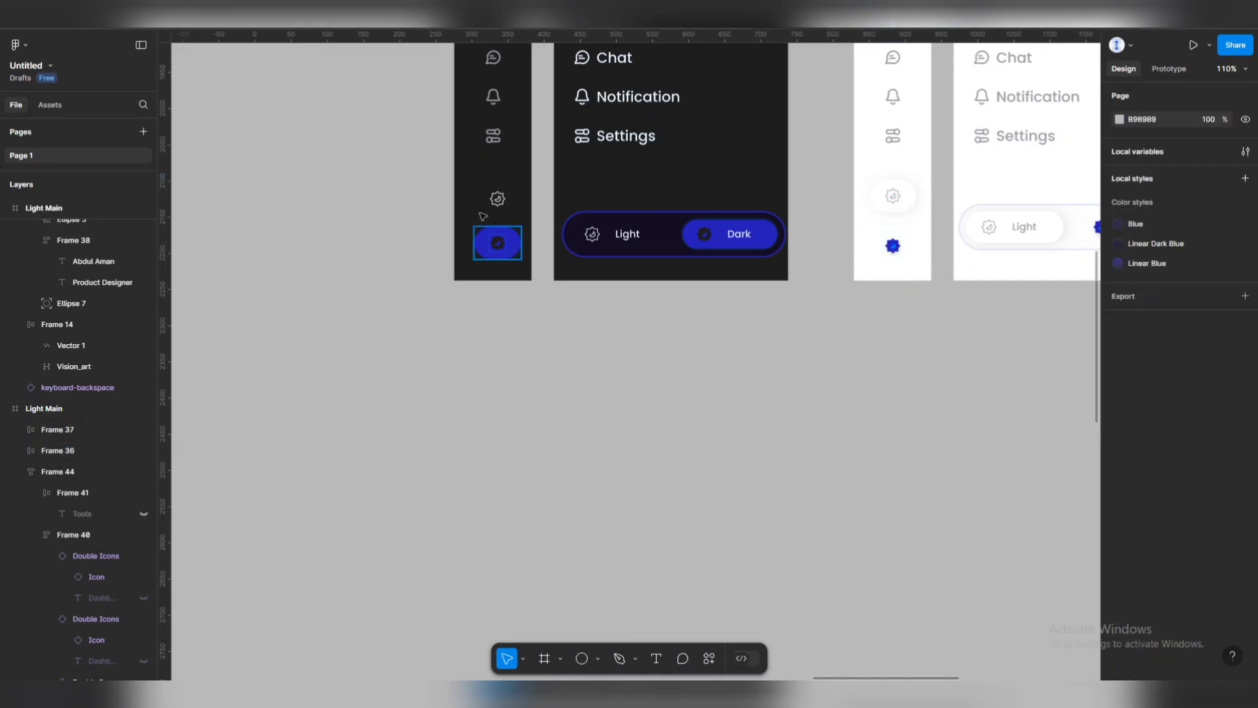
click(497, 198)
shift+click(894, 197)
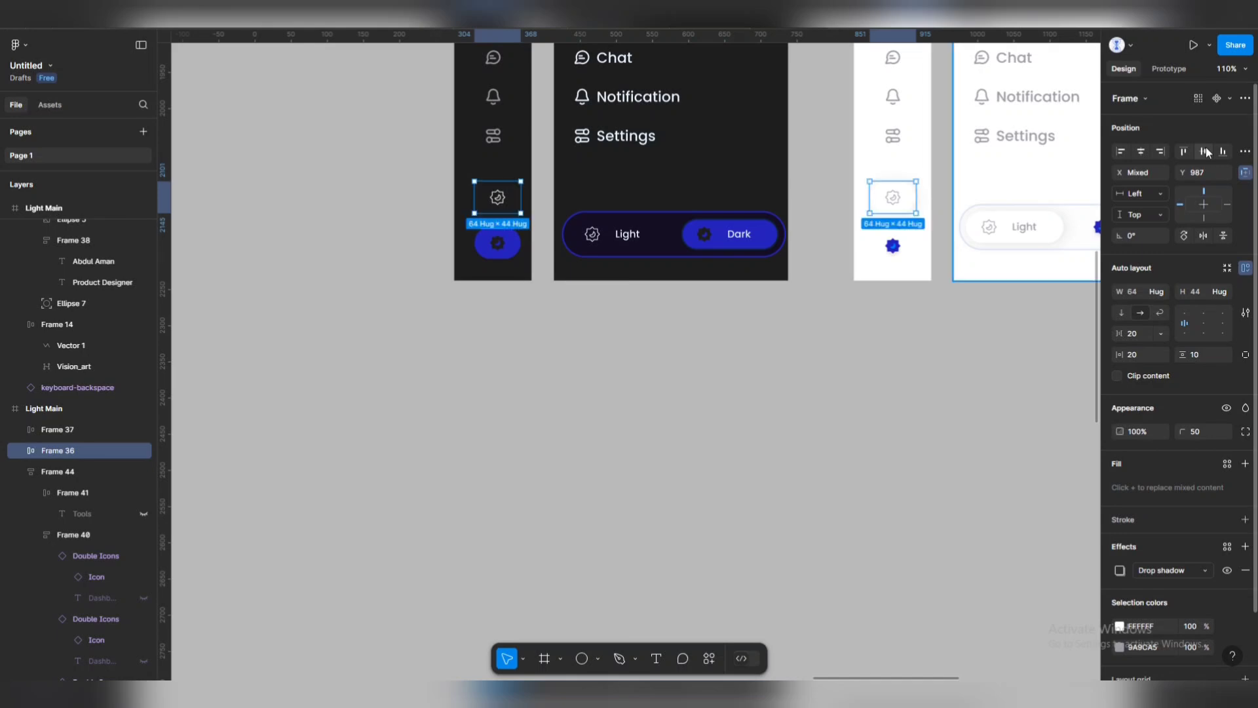
click(891, 253)
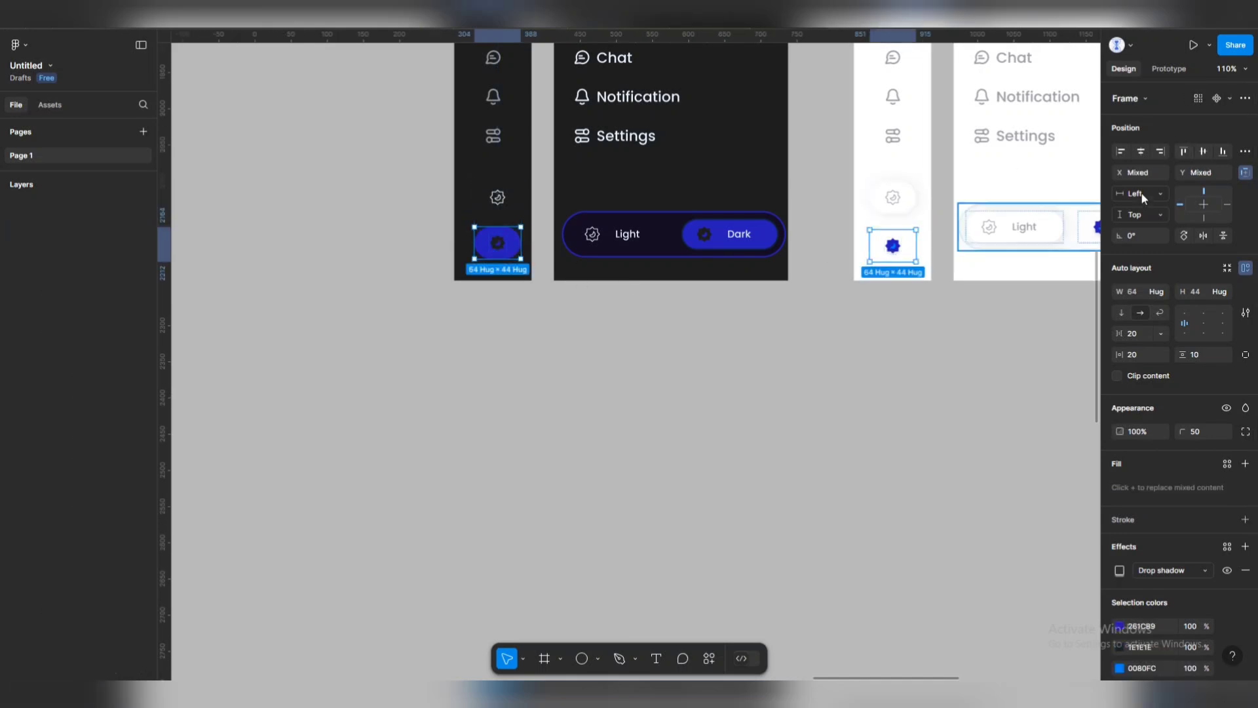
click(706, 398)
Align the dark and light expanded sidebars' Light/Dark toggles to the same vertical centre.
ctrl+scroll(707, 398, down, 5)
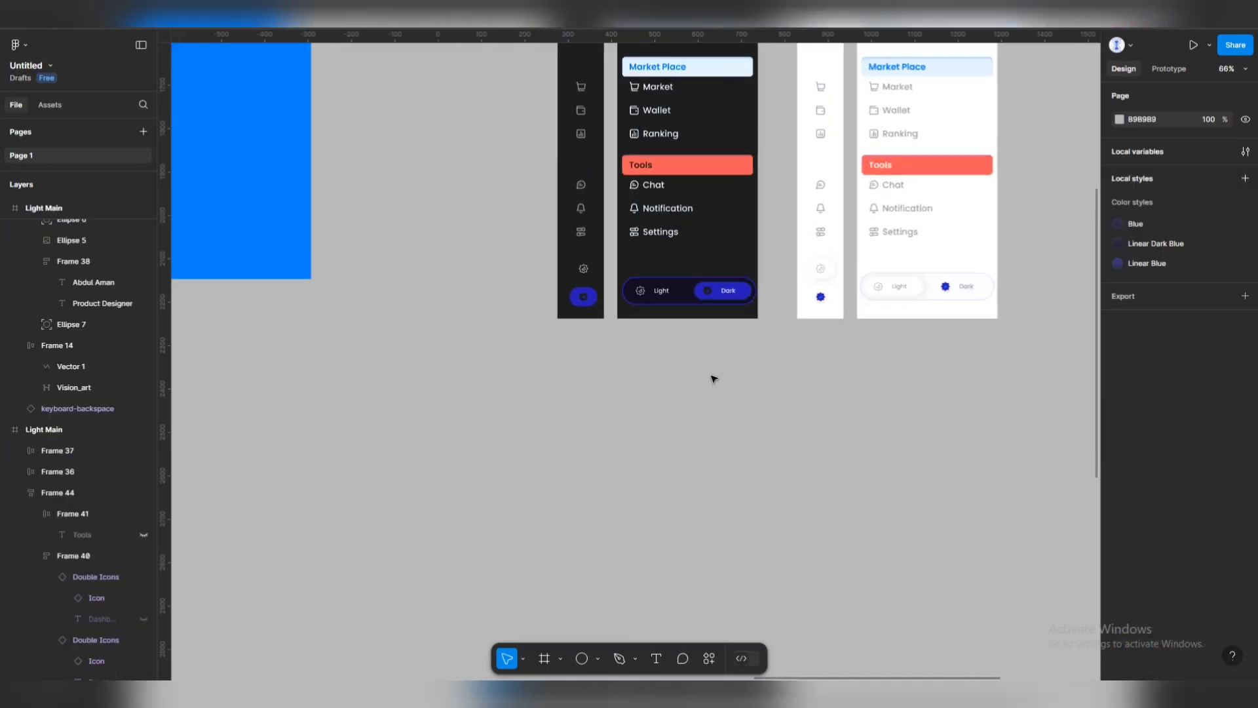
click(717, 303)
shift+click(944, 303)
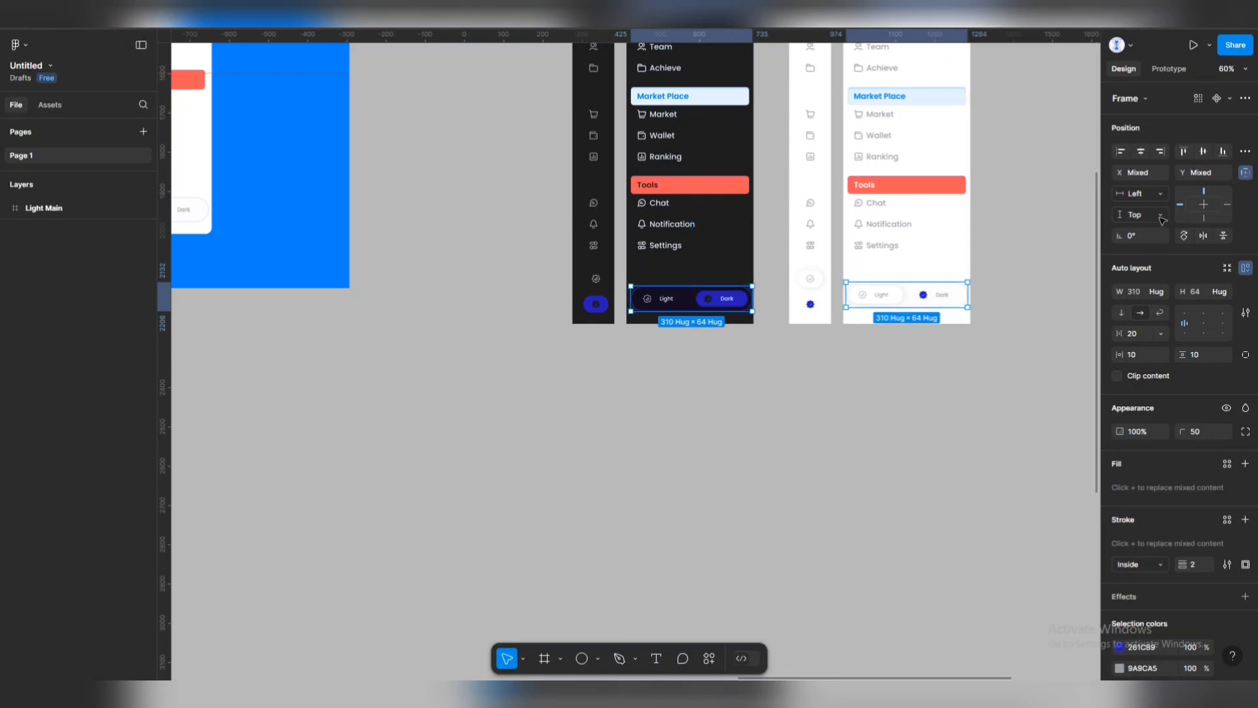
click(1203, 152)
click(996, 374)
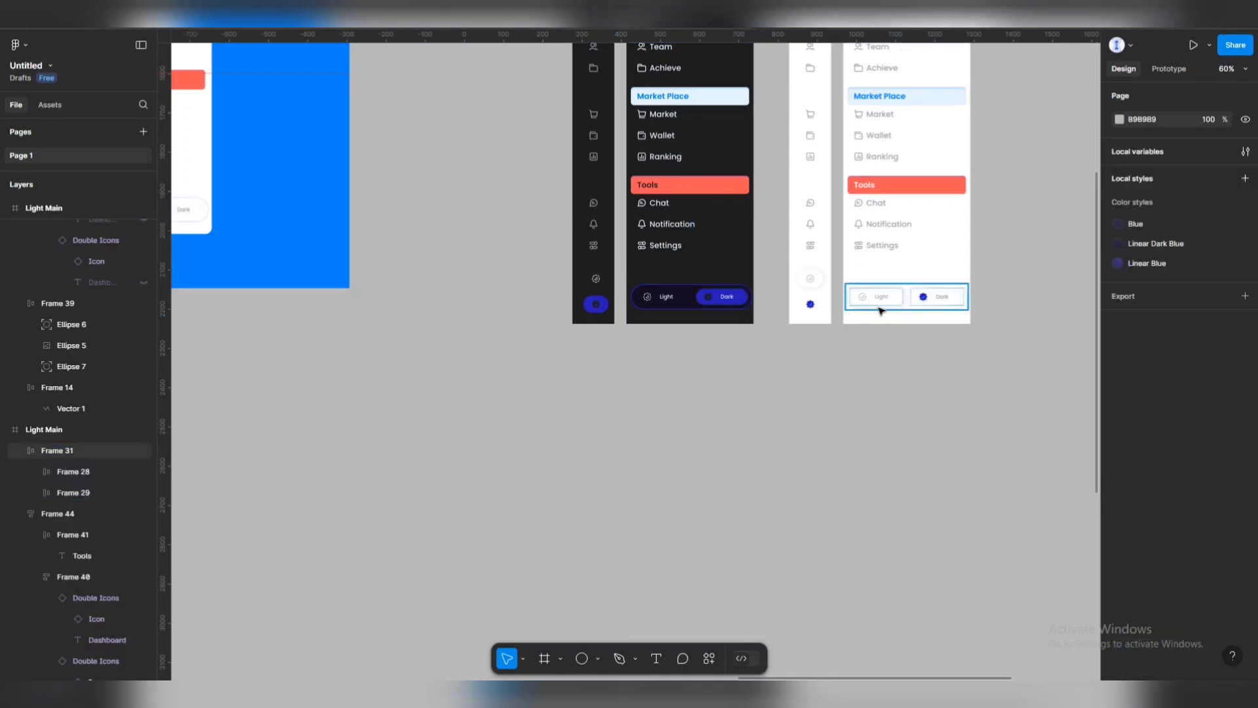
Pan and zoom the canvas to view the dark and light sidebar pairs side by side.
ctrl+scroll(698, 245, down, 5)
ctrl+scroll(698, 245, up, 5)
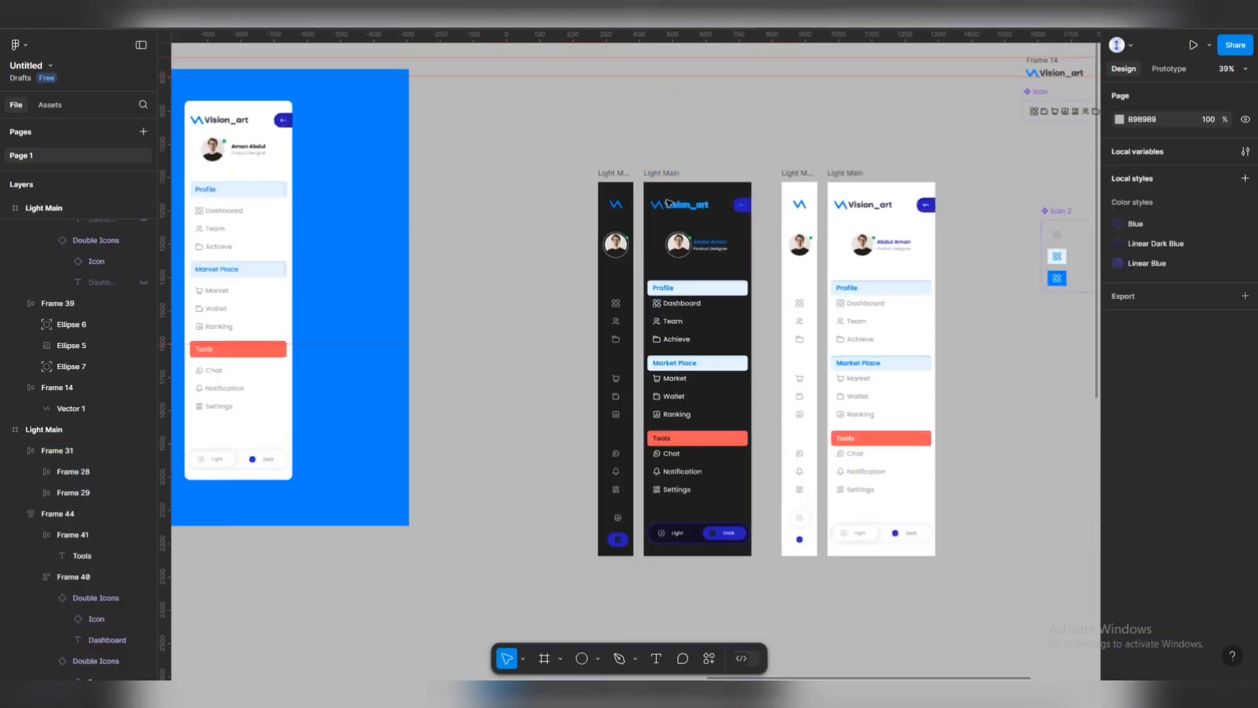
drag(704, 268, 658, 249)
ctrl+scroll(657, 249, down, 1)
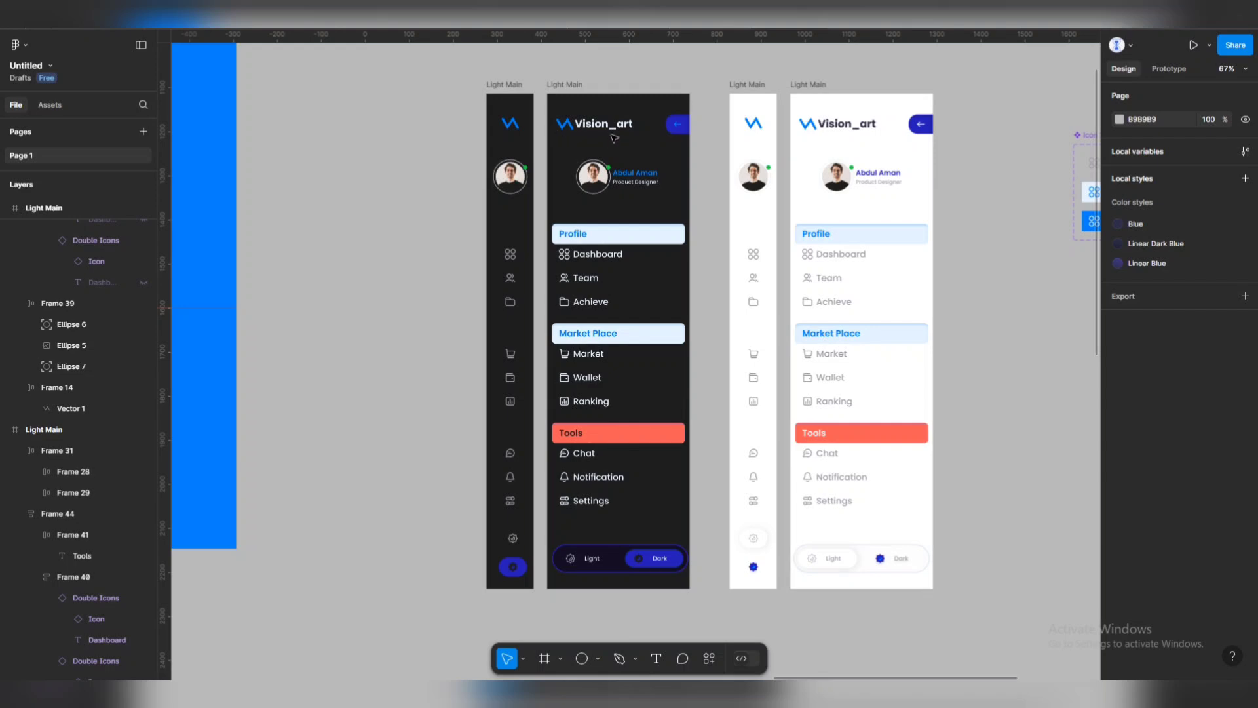
ctrl+scroll(614, 138, down, 2)
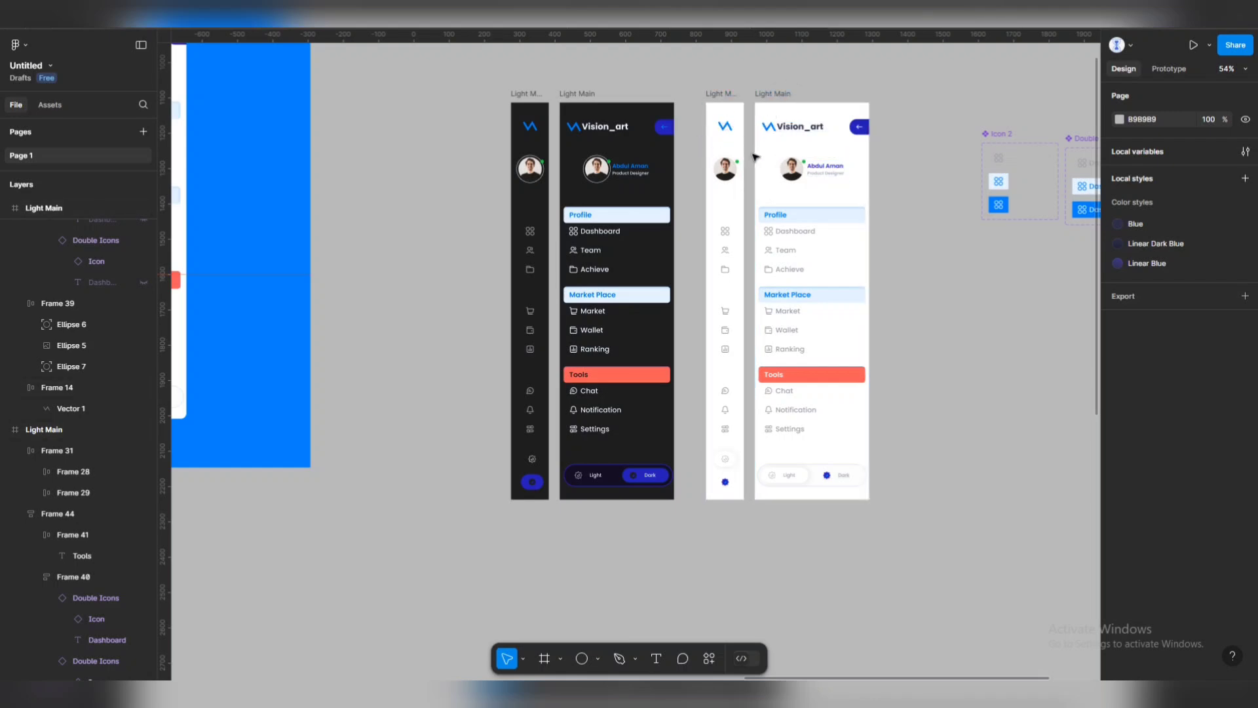
Zoom out and choose Rectangle from the toolbar's shape tools list.
scroll(832, 187, down, 3)
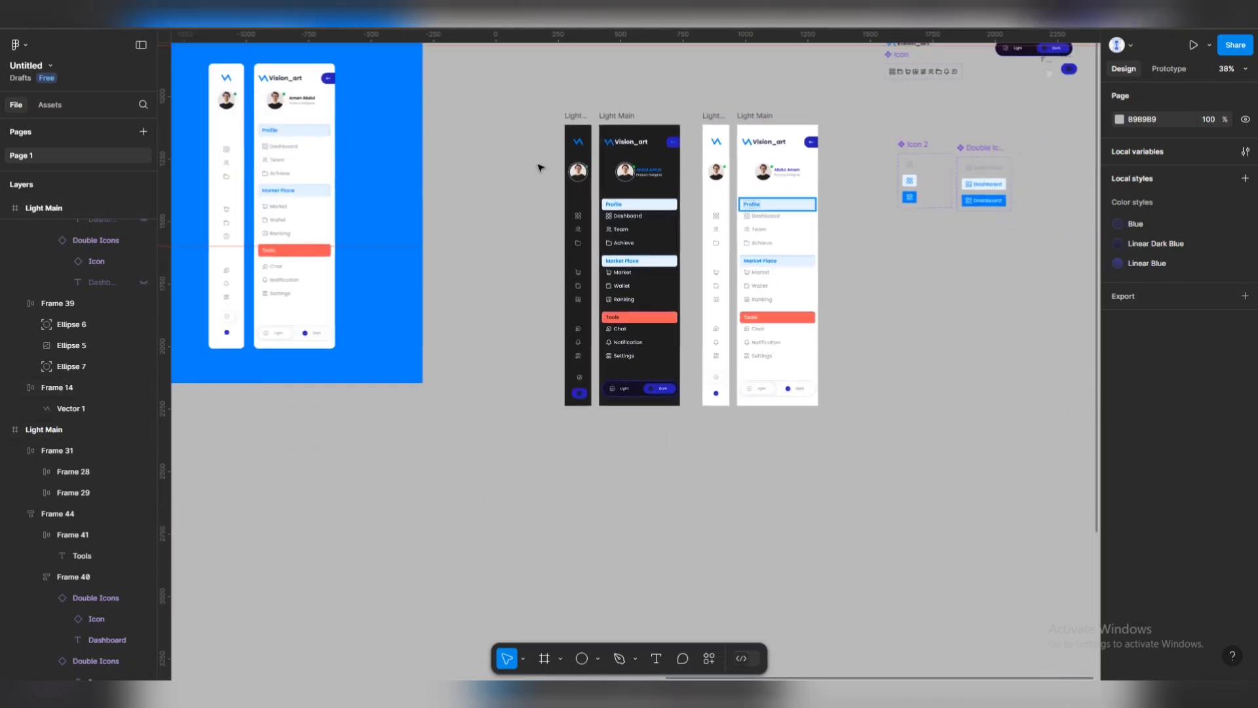
click(598, 658)
click(620, 531)
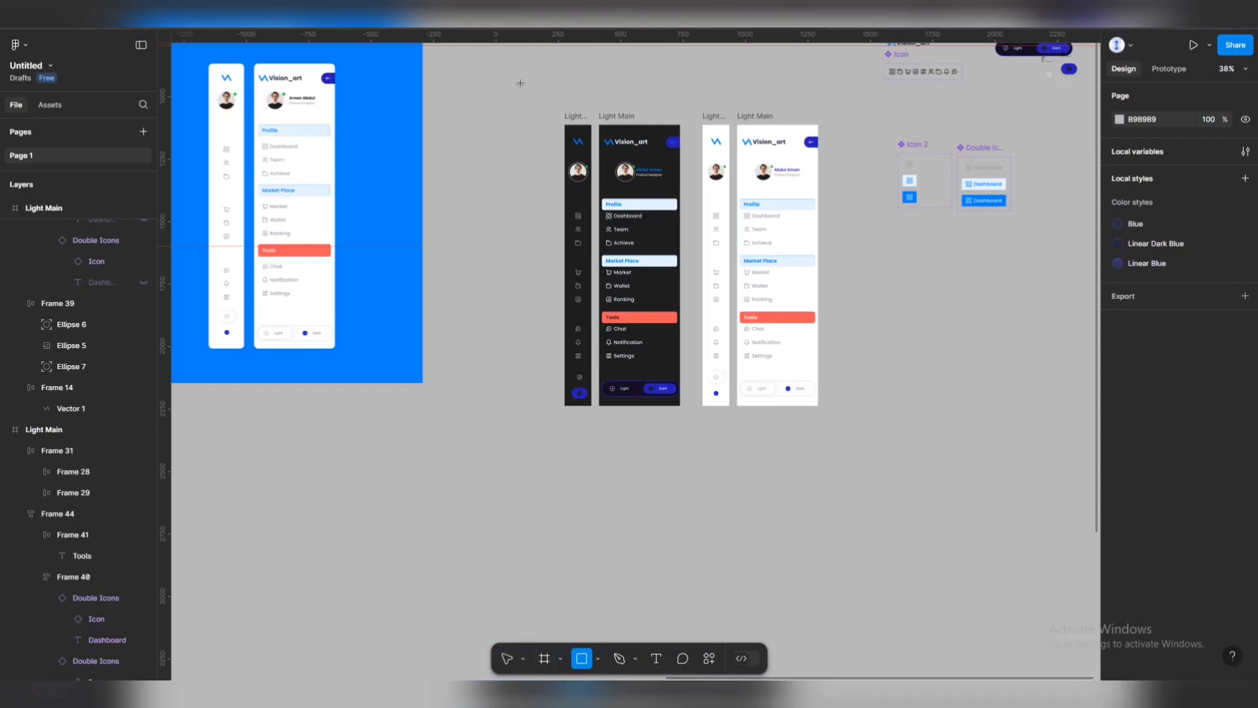
Draw a large rectangle over the sidebar frames, send it to back and fill it 0080FC.
drag(521, 79, 865, 453)
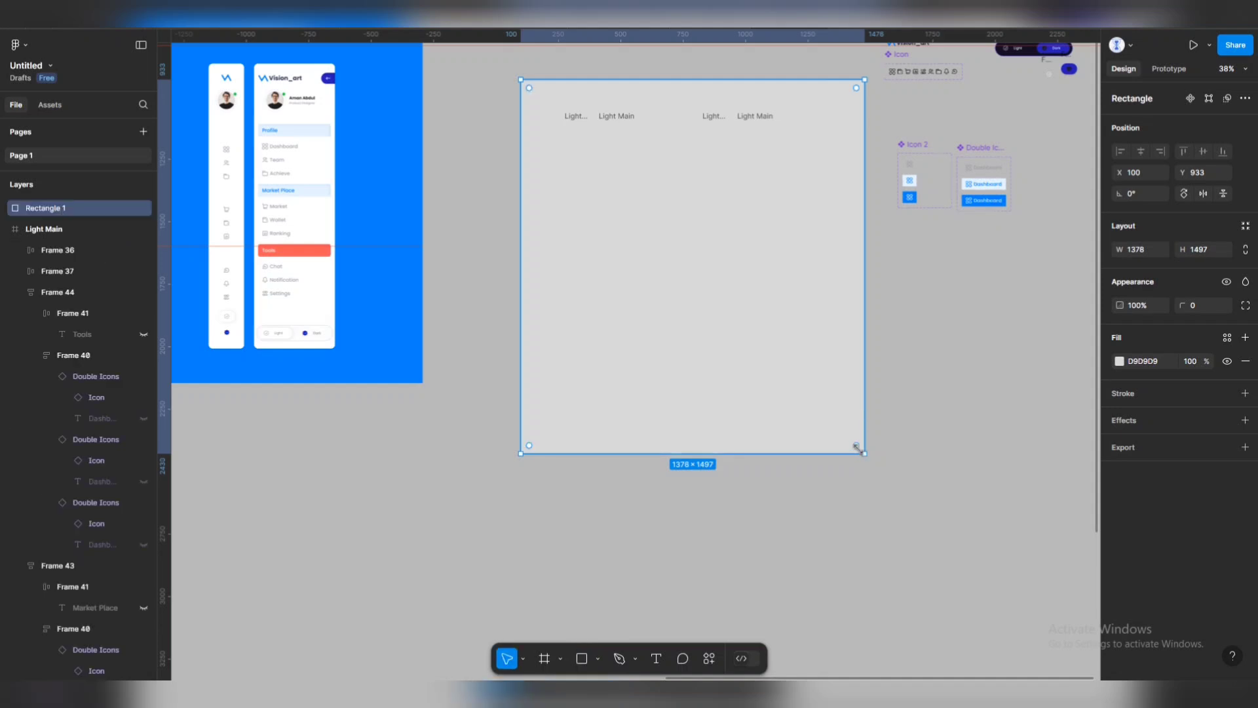
key(bracketleft)
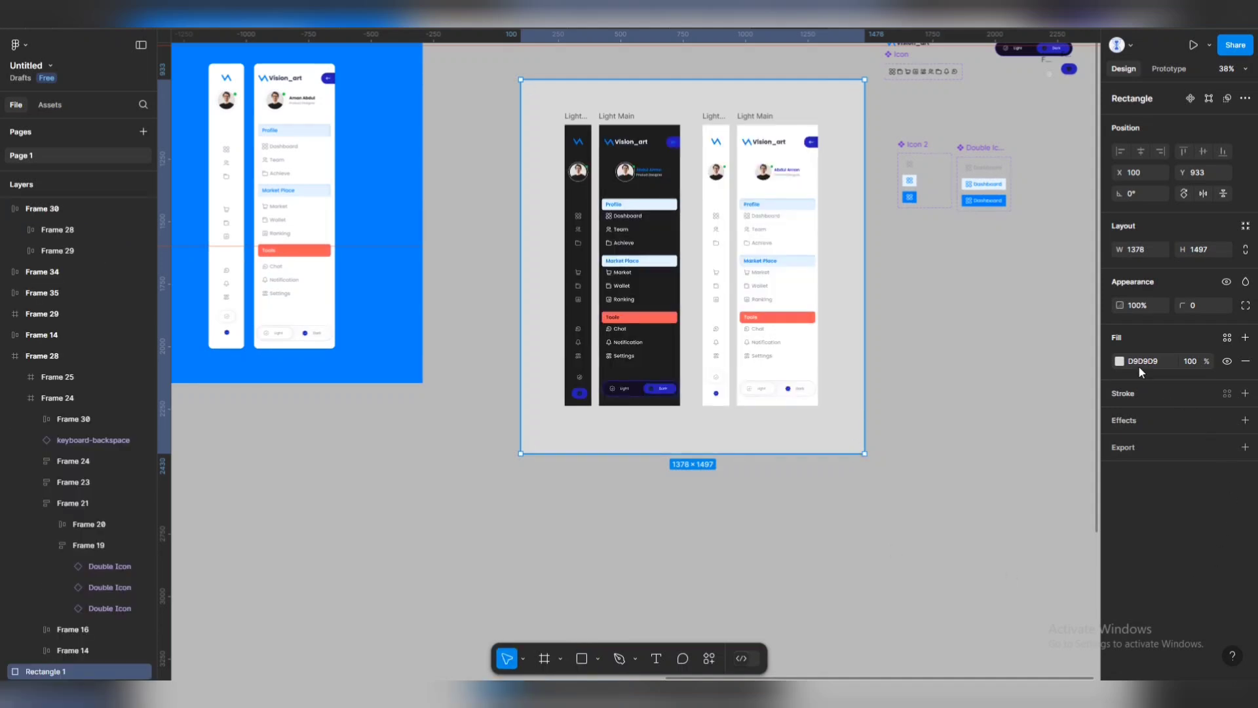
click(1119, 363)
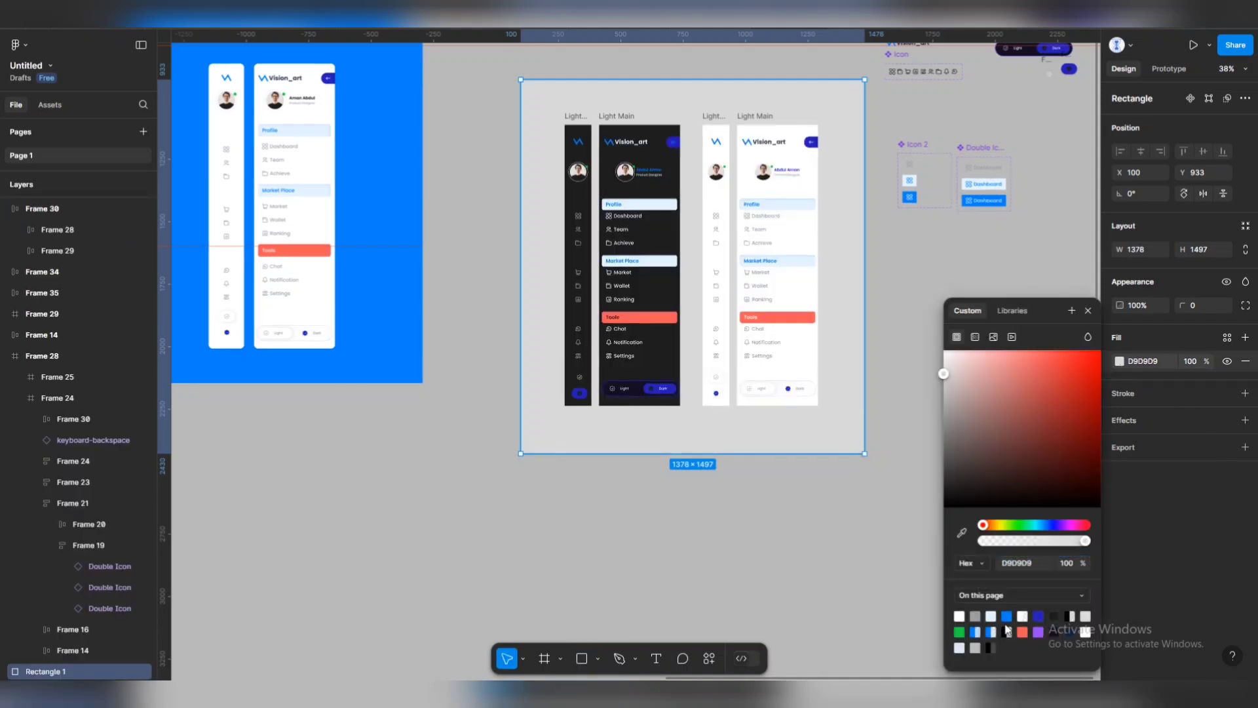
click(1006, 616)
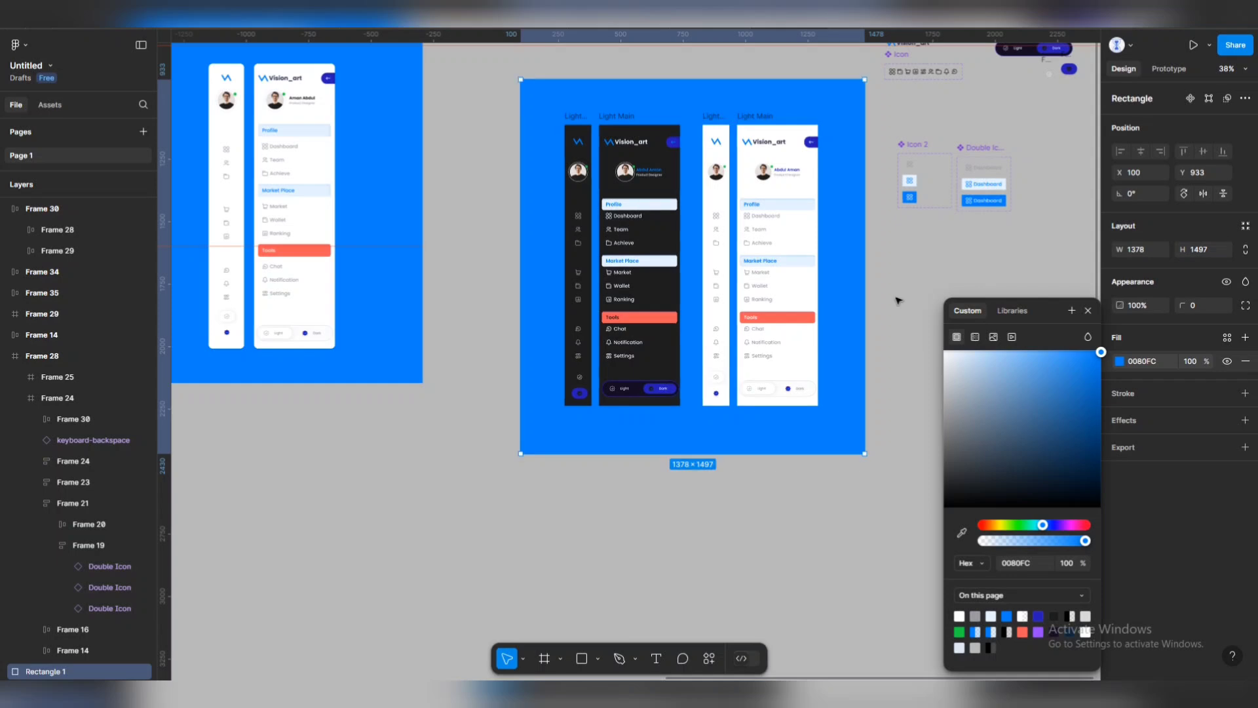
click(913, 352)
Marquee-select the blue board with its frames and drag the group down-right.
scroll(745, 215, down, 3)
scroll(679, 211, up, 1)
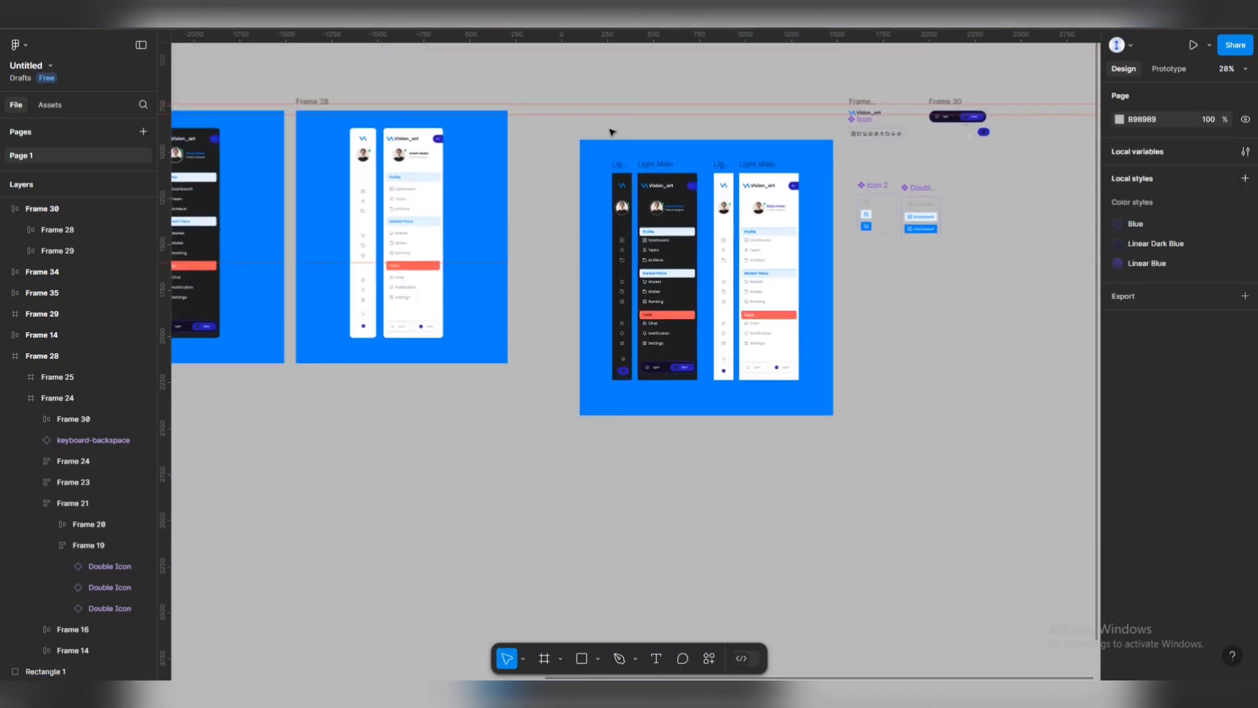
drag(561, 135, 839, 463)
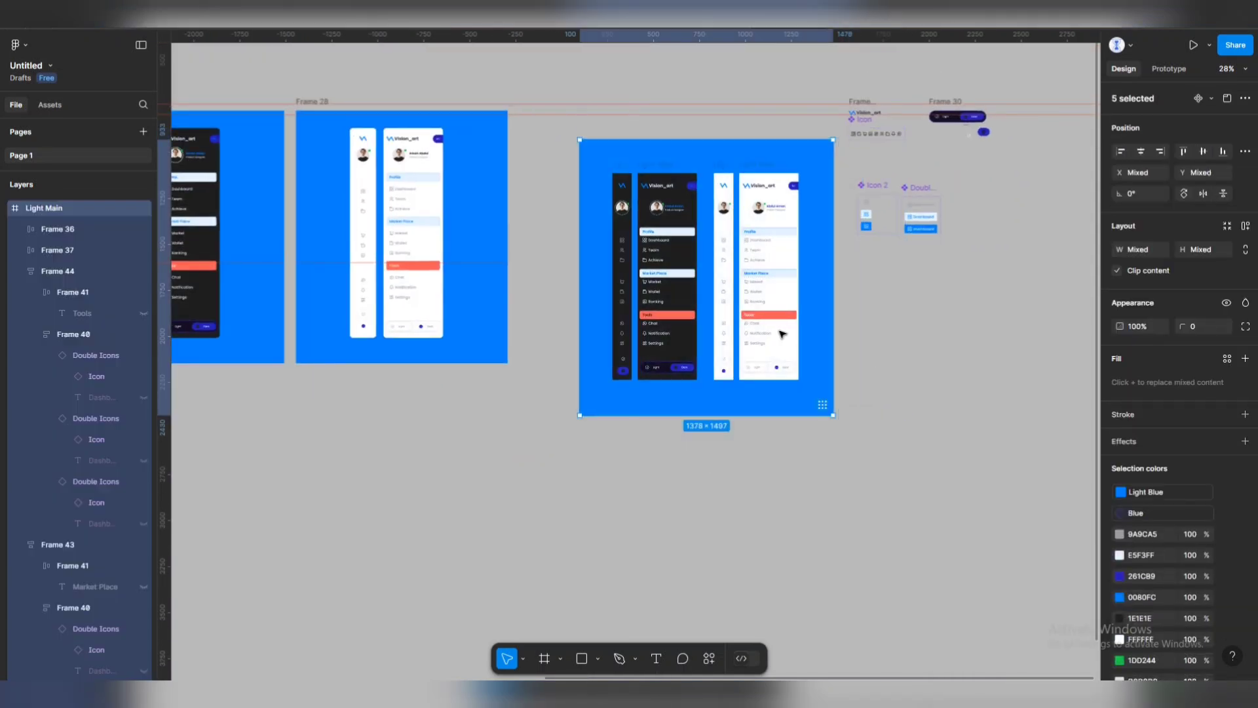
scroll(722, 158, down, 3)
drag(755, 146, 941, 323)
click(589, 306)
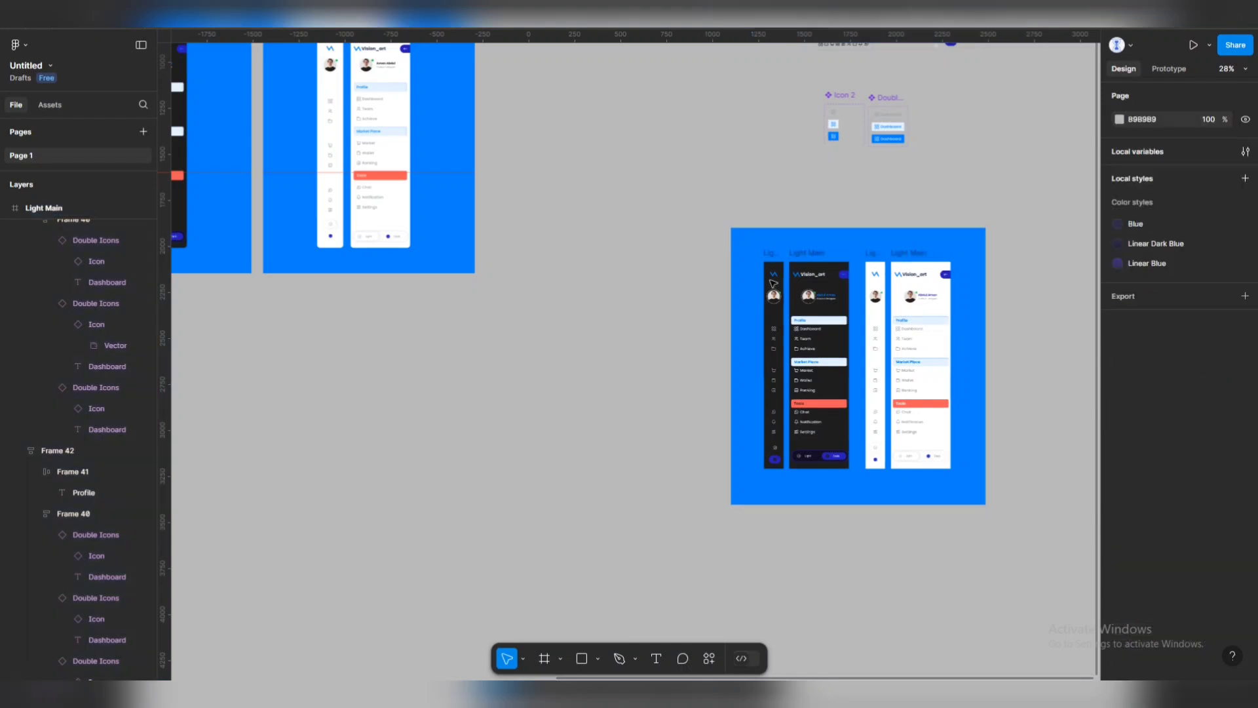
Reselect the blue board group and move it about 520 px to the right.
scroll(719, 270, down, 1)
drag(719, 270, 398, 144)
drag(340, 76, 716, 388)
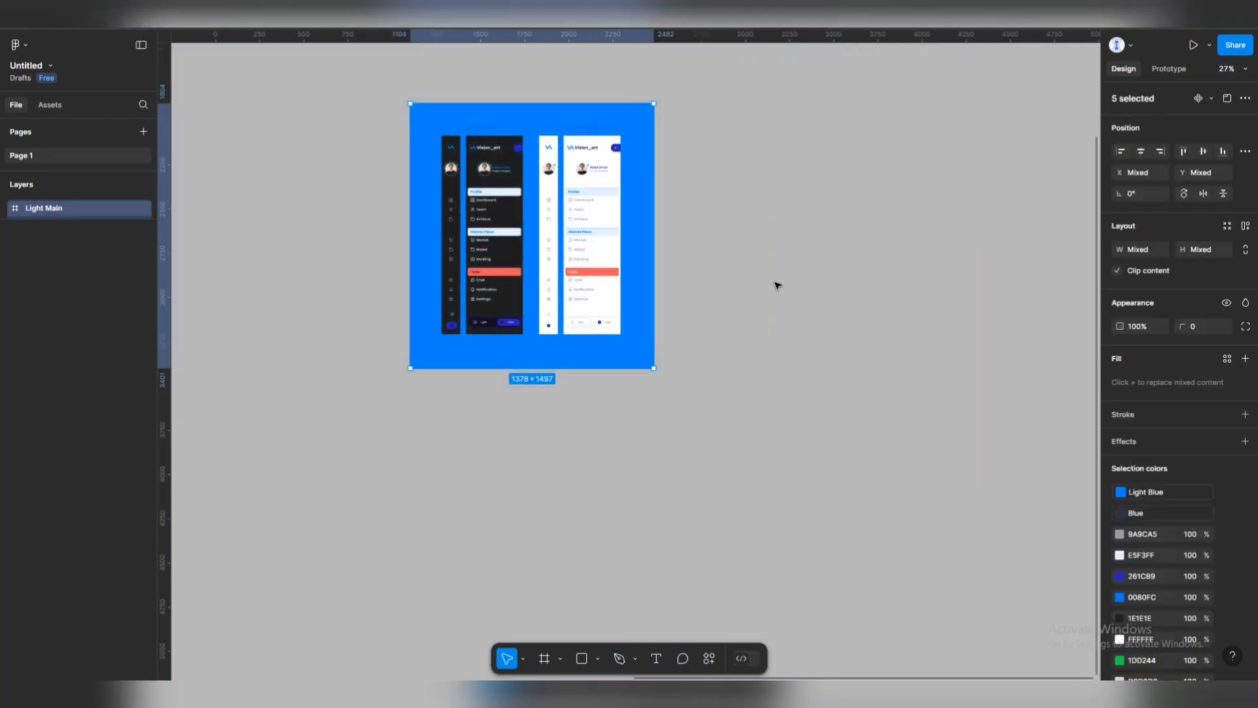
drag(454, 260, 794, 278)
key(Escape)
scroll(917, 200, up, 3)
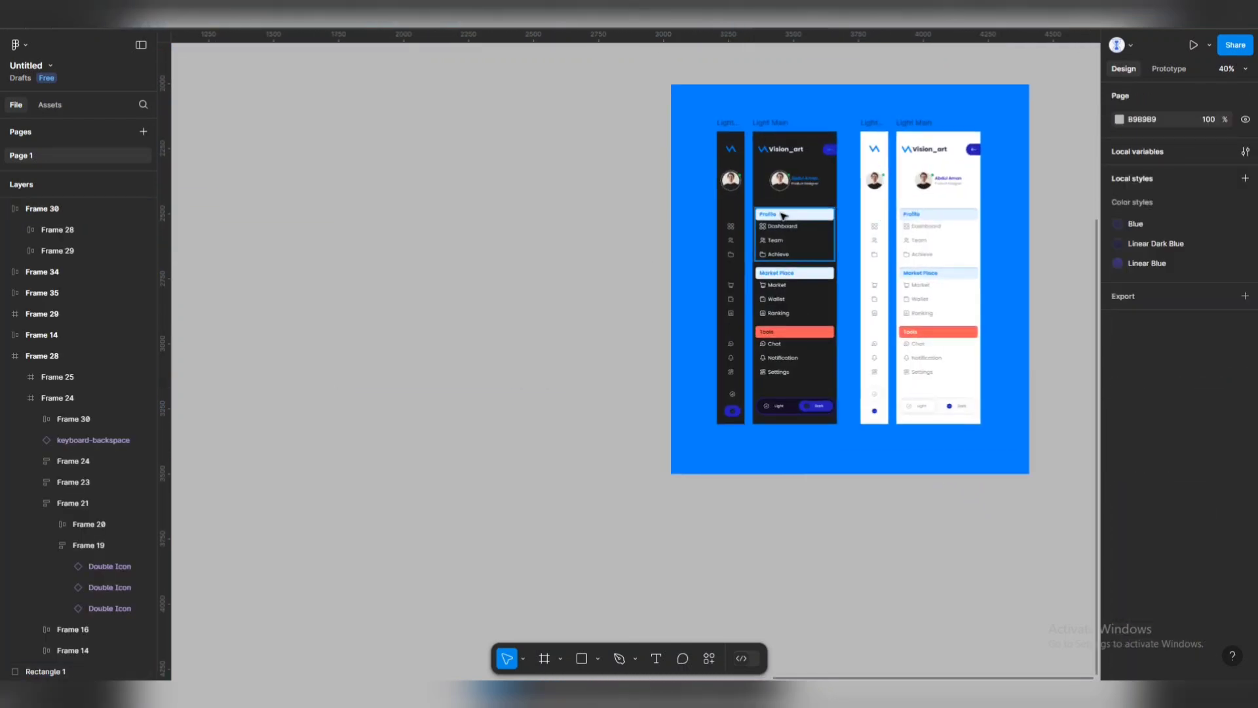
Duplicate the light sidebar pair to the left and wrap the copy in a new frame.
click(915, 124)
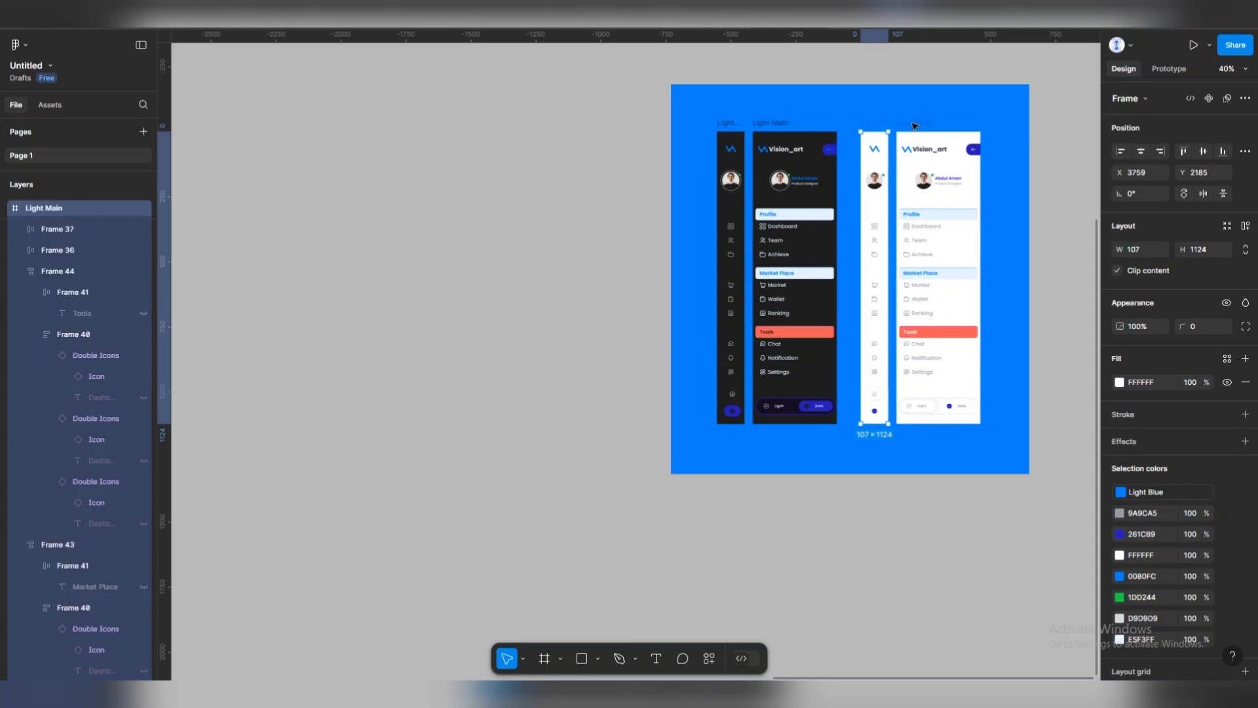
shift+click(920, 125)
drag(922, 151, 551, 149)
click(598, 107)
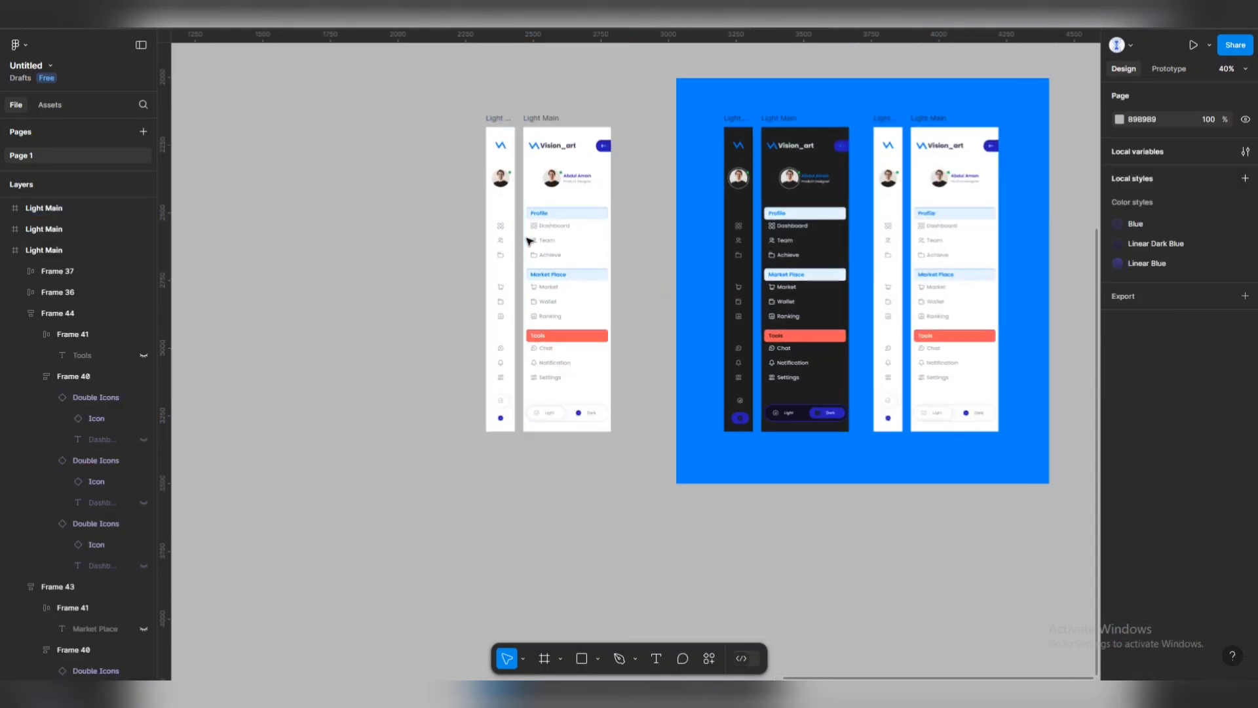
scroll(531, 243, up, 2)
scroll(531, 242, up, 2)
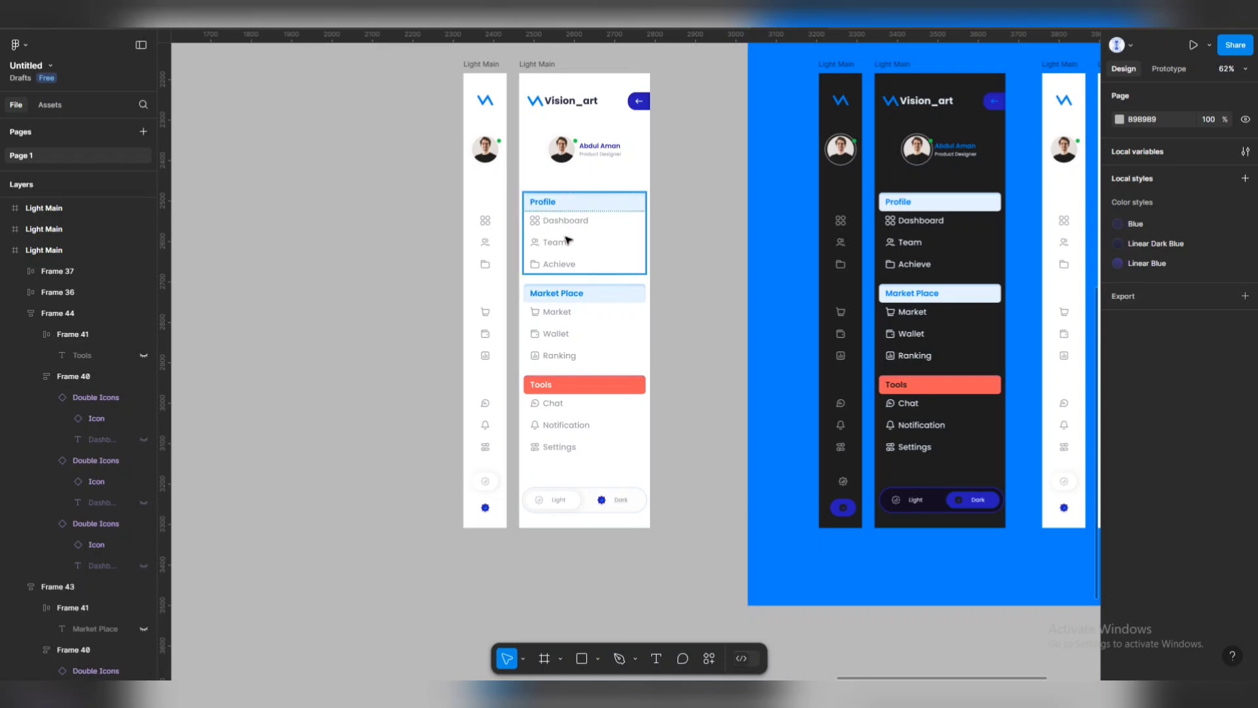
click(544, 658)
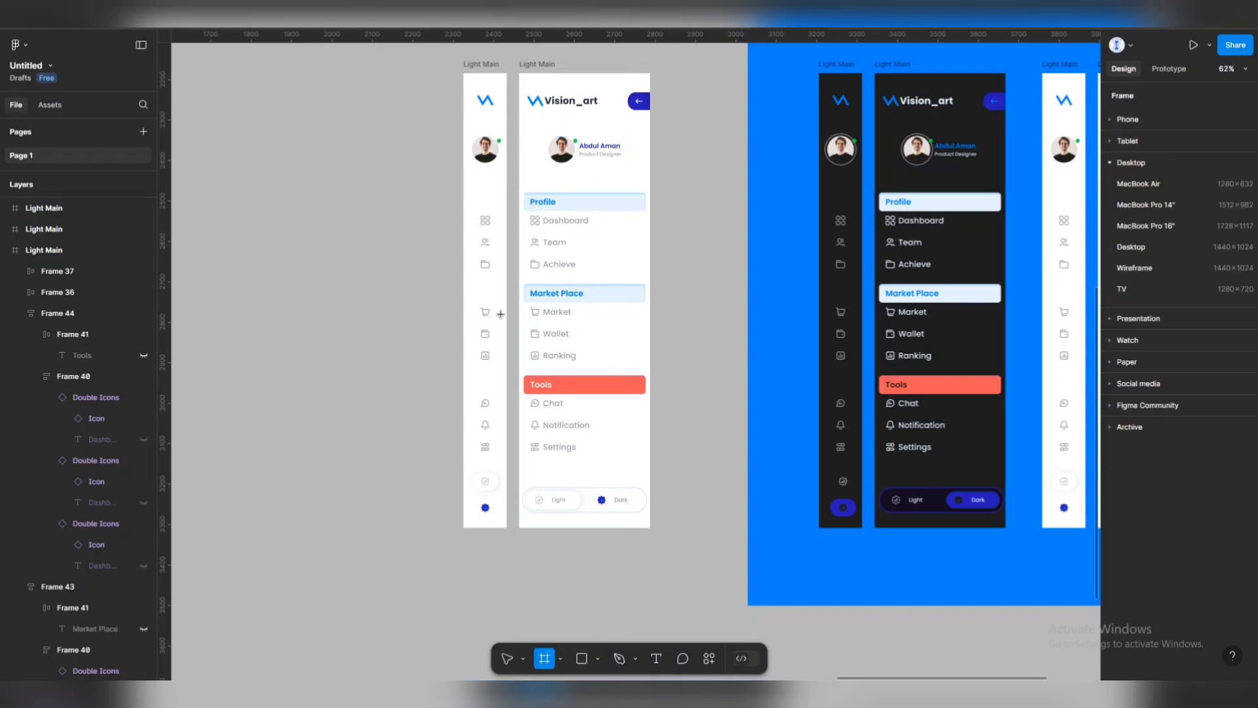
drag(448, 66, 674, 534)
Preview the new frame in a narrowed preview window, then close it.
key(shift+space)
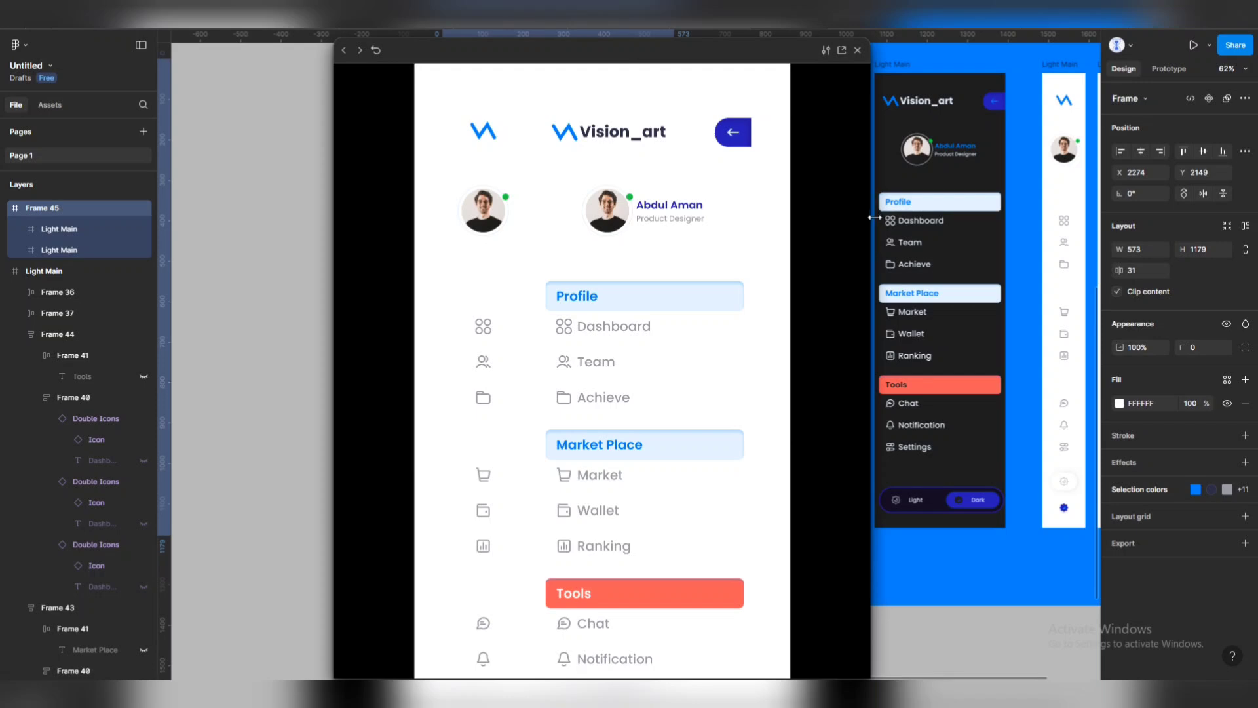
drag(875, 217, 562, 205)
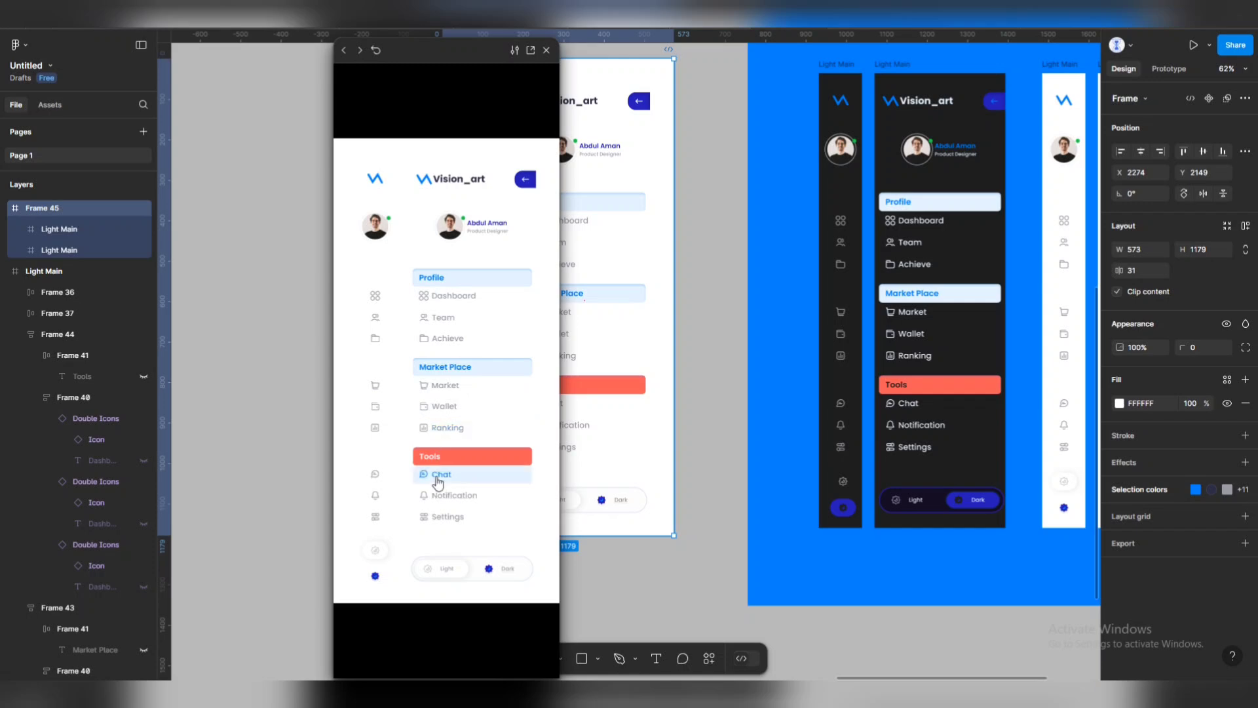
click(547, 51)
Set the Profile section's auto layout item spacing to 20.
scroll(795, 239, right, 5)
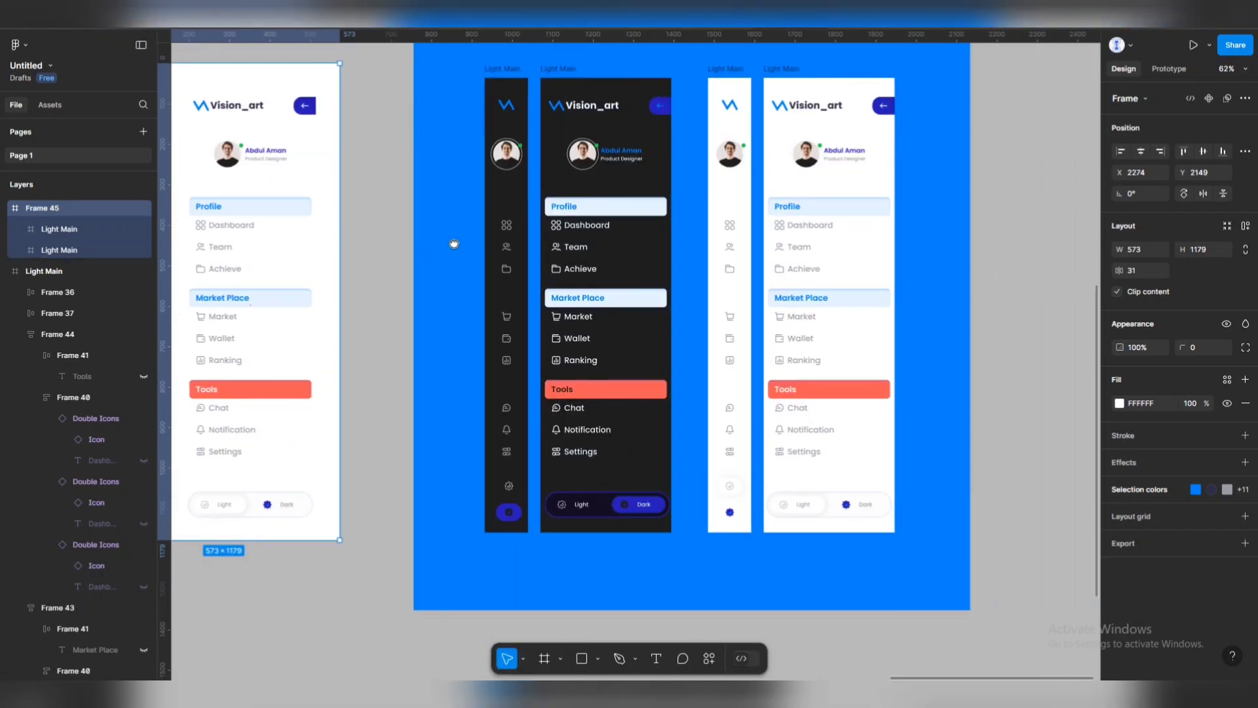
scroll(800, 232, up, 5)
scroll(810, 224, up, 2)
click(862, 193)
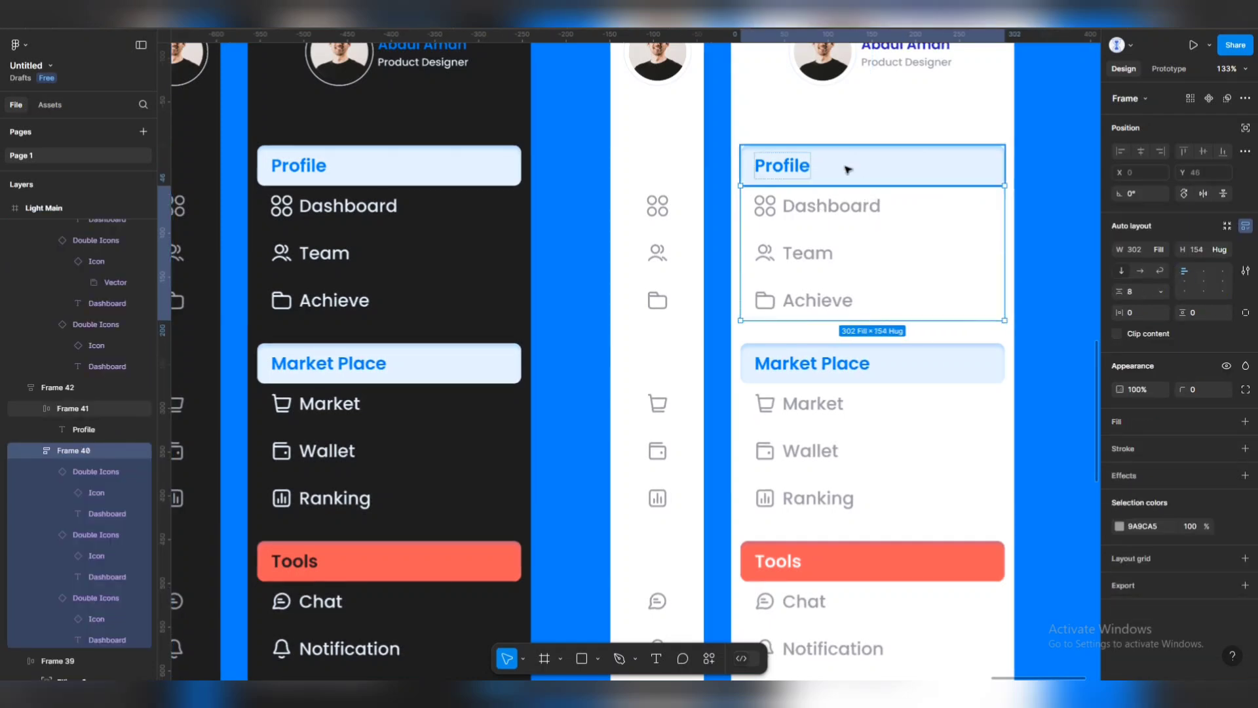
click(847, 167)
click(890, 217)
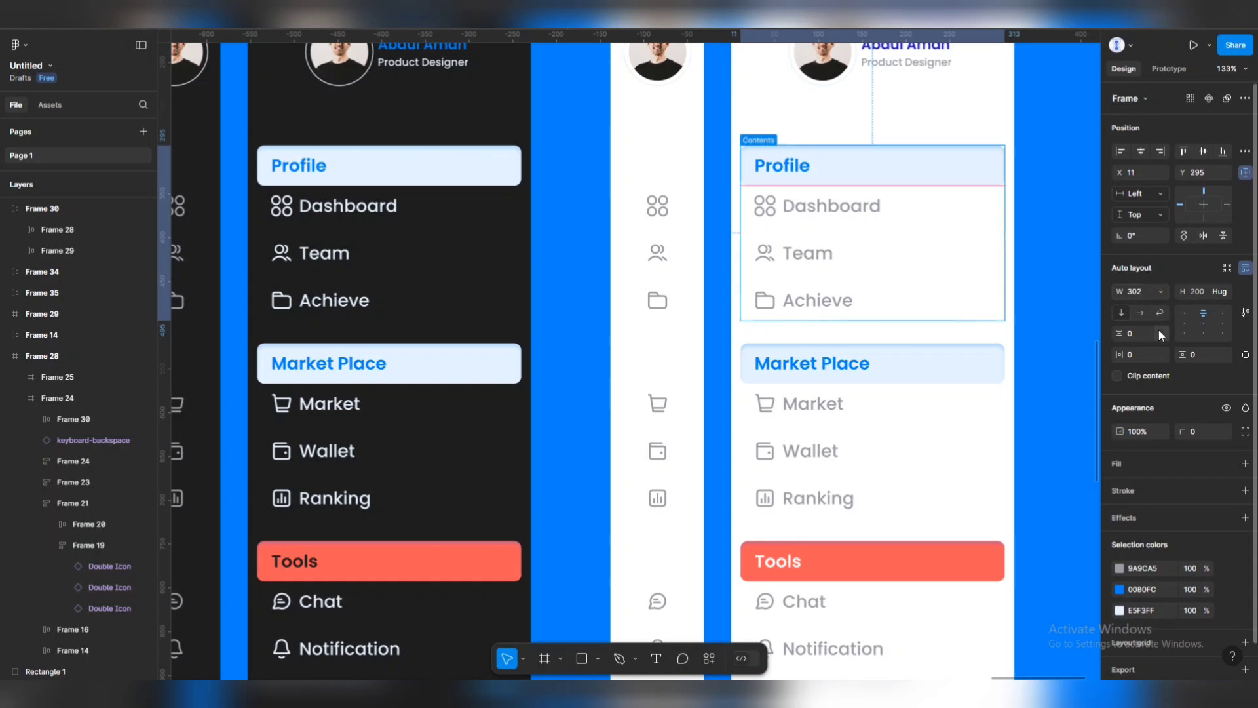
click(1138, 335)
text(20)
key(Return)
Give the Market Place and Tools sections 20 px item spacing.
click(790, 427)
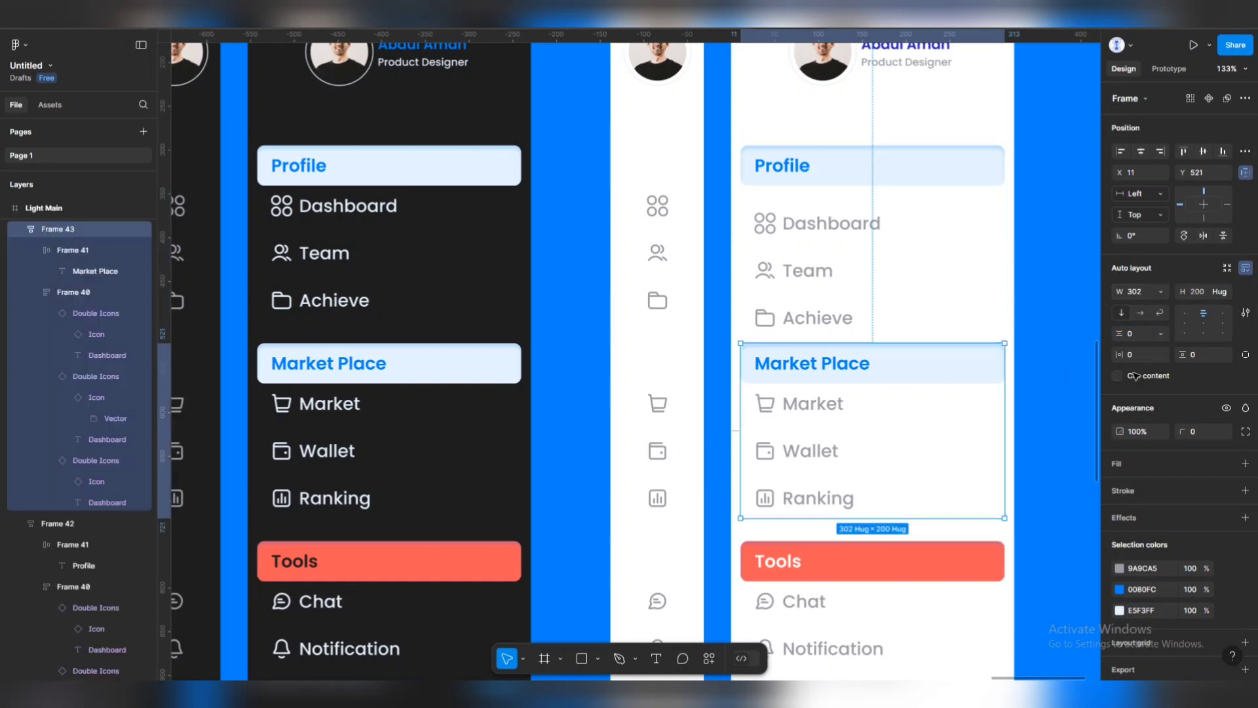
click(1138, 334)
text(20)
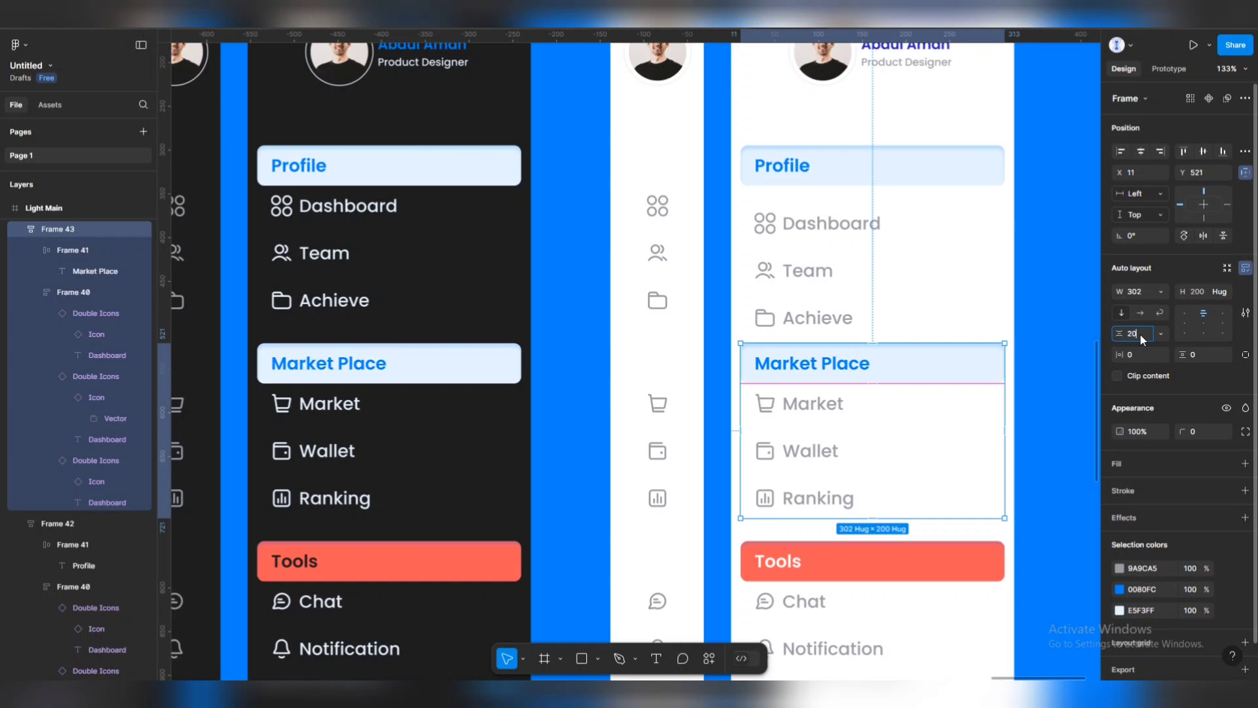
key(Return)
click(768, 593)
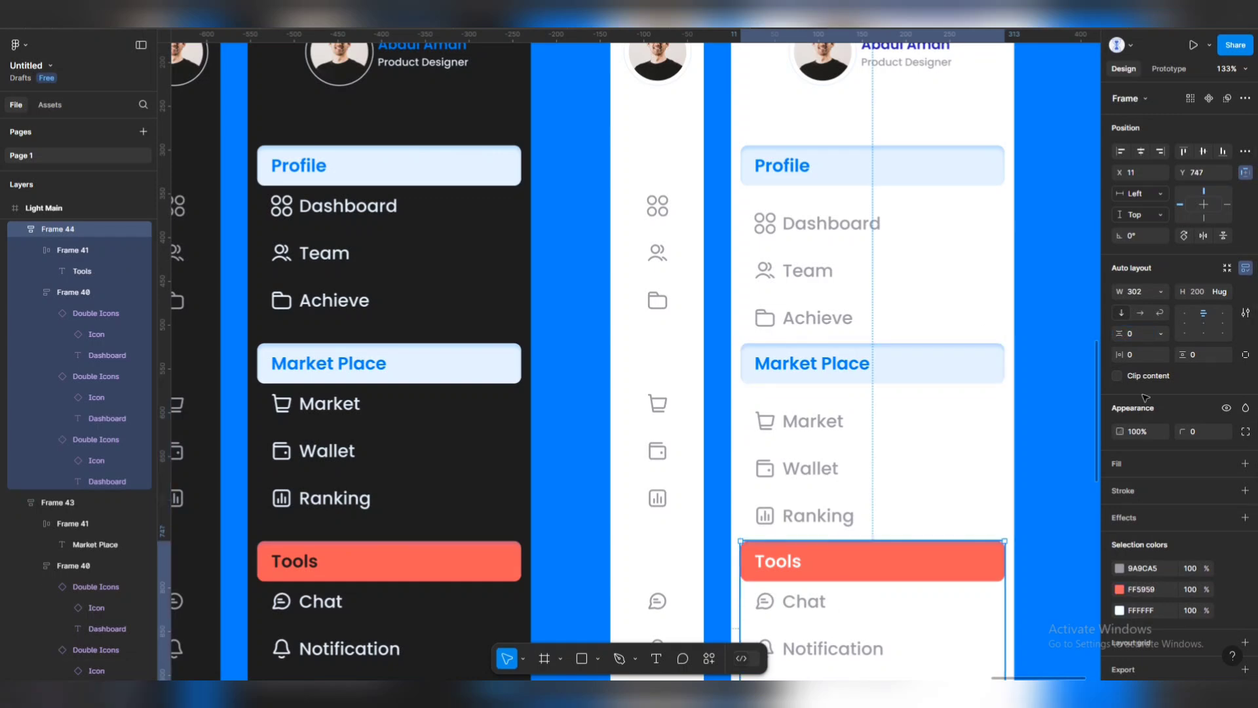
click(1140, 335)
text(20)
key(Return)
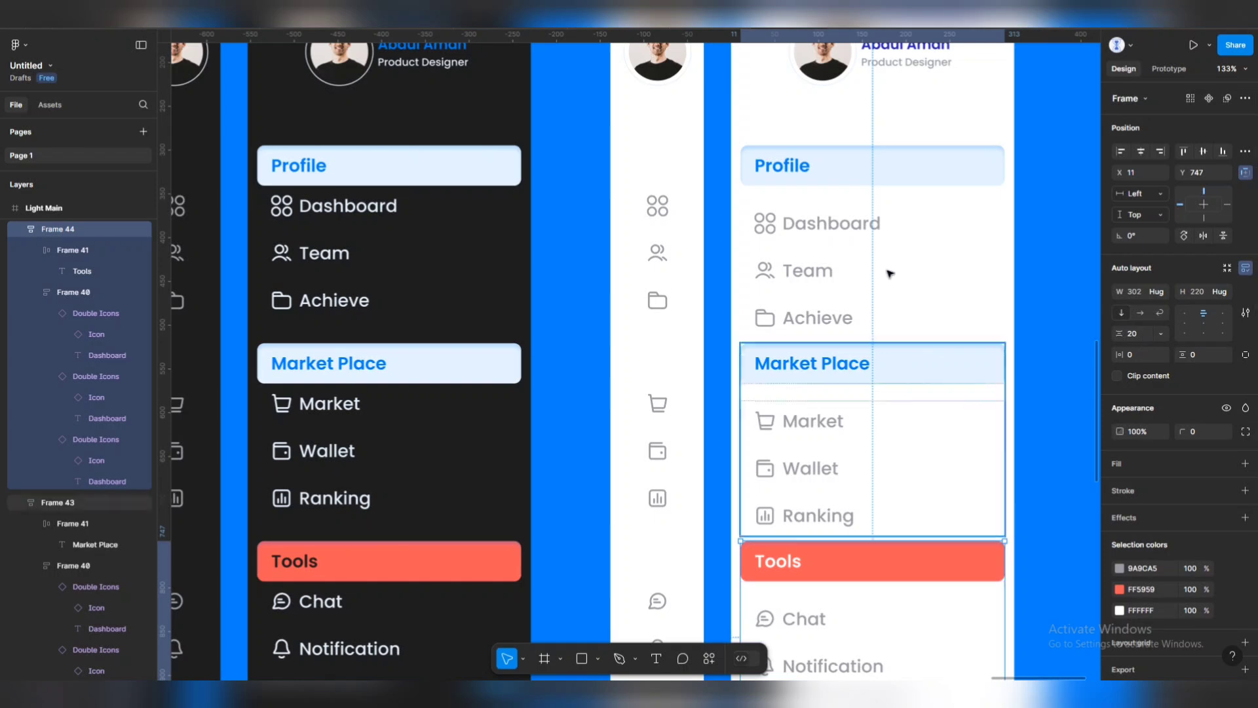
Reposition the Tools and Profile sections to even out the gaps between groups.
scroll(890, 273, down, 3)
scroll(839, 351, down, 2)
scroll(840, 351, down, 2)
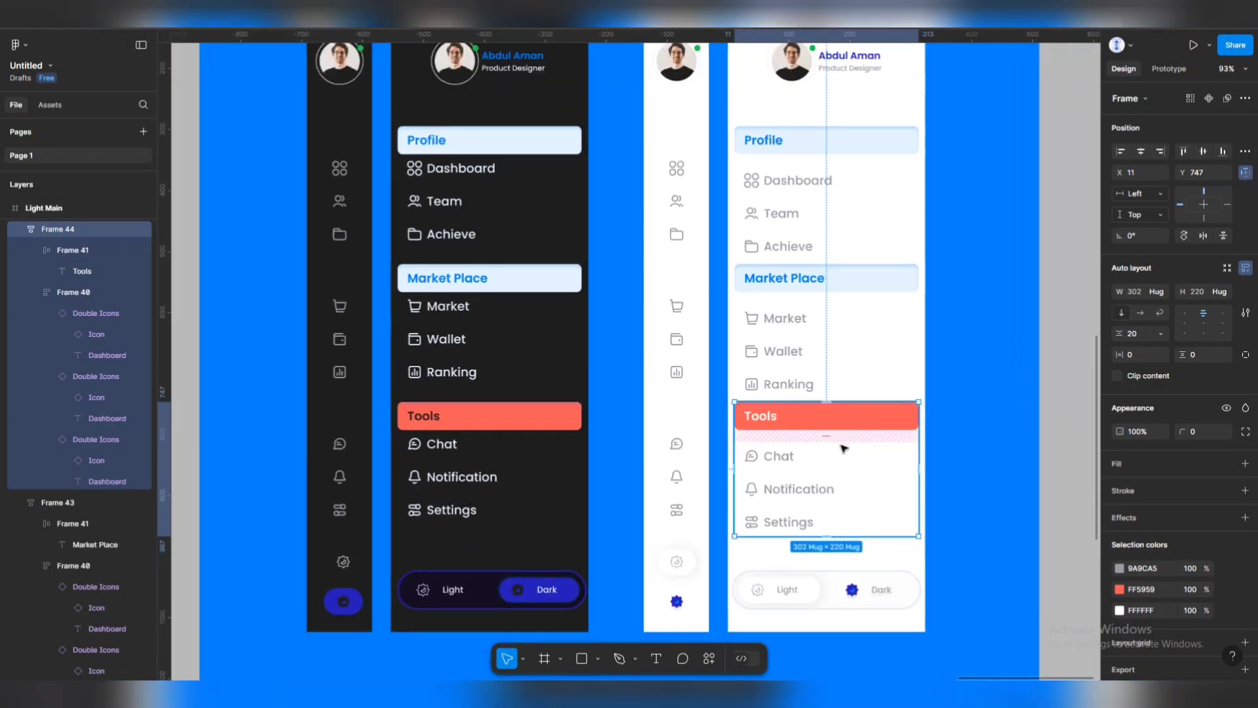
drag(843, 448, 845, 459)
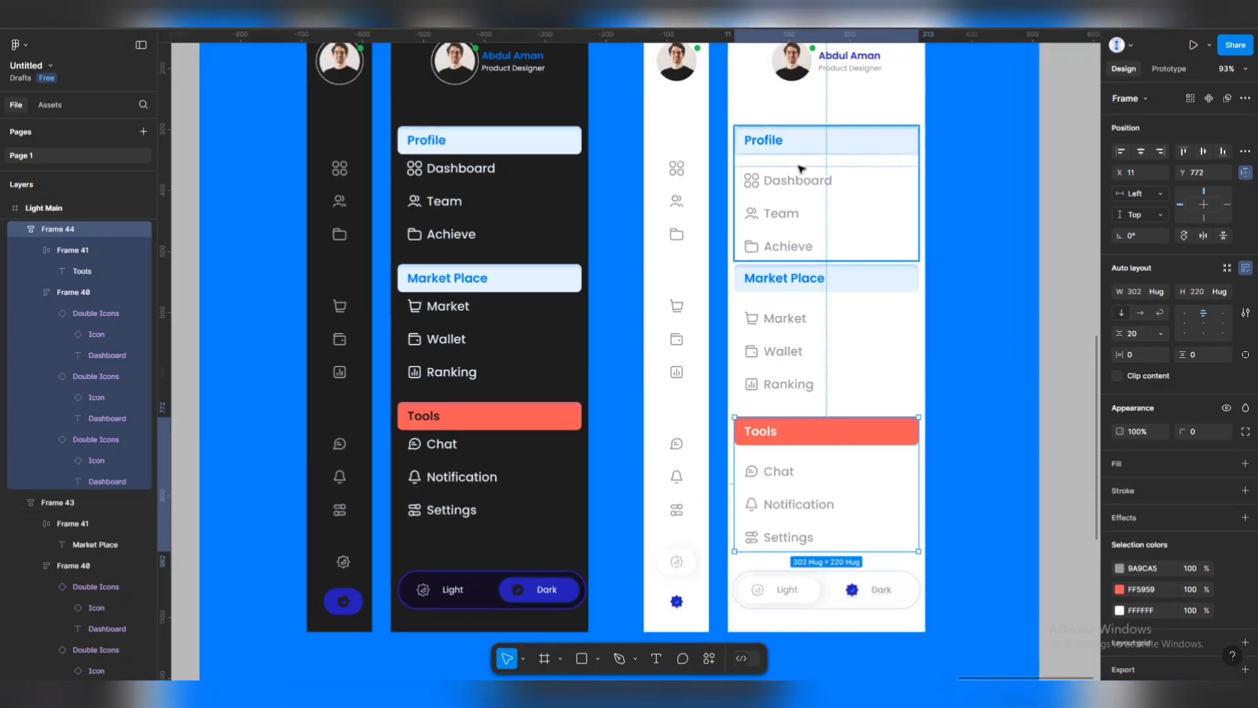
drag(800, 169, 801, 153)
scroll(873, 375, down, 2)
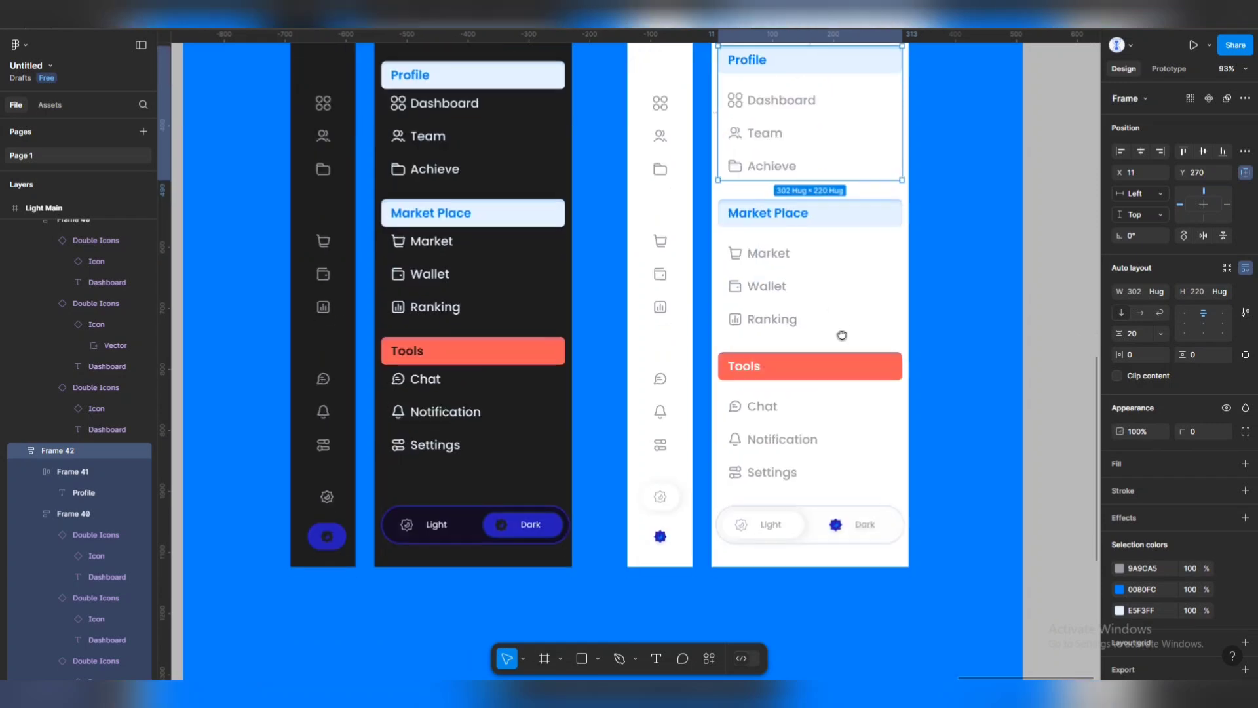
drag(629, 441, 655, 418)
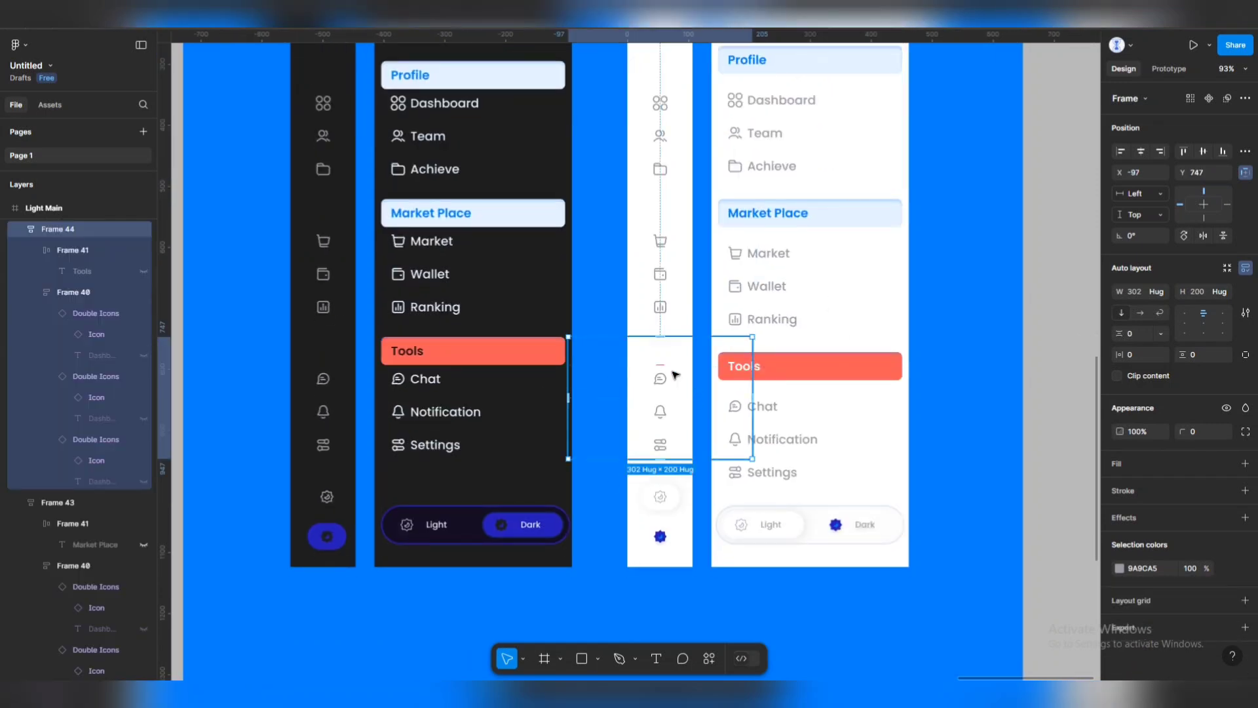
Reapply 20 px item spacing to the Tools and Profile groups.
click(1145, 336)
text(2)
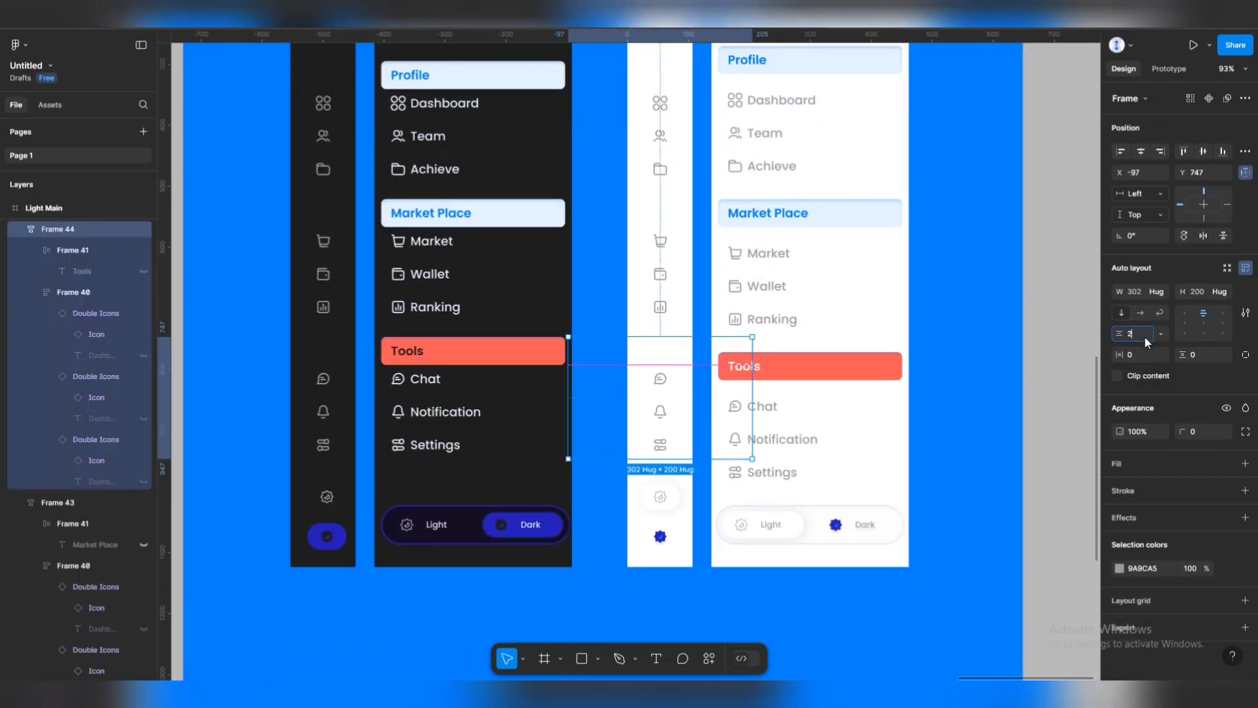
text(0)
key(Return)
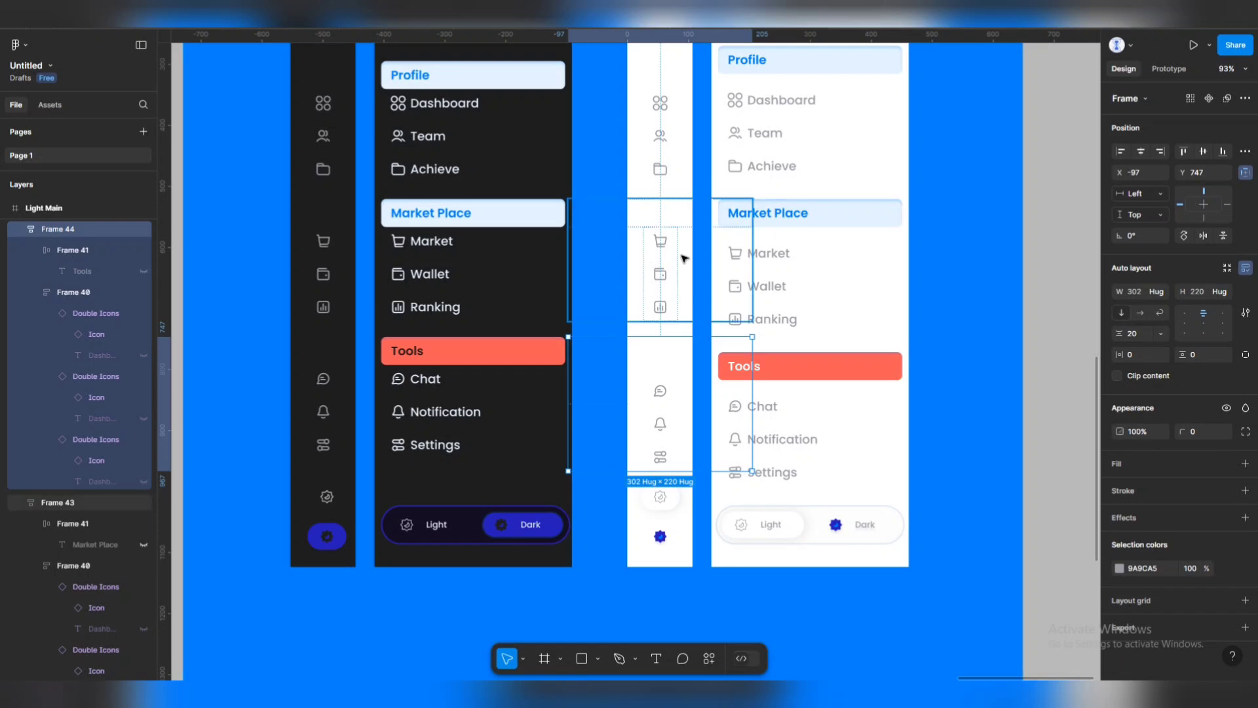
click(684, 259)
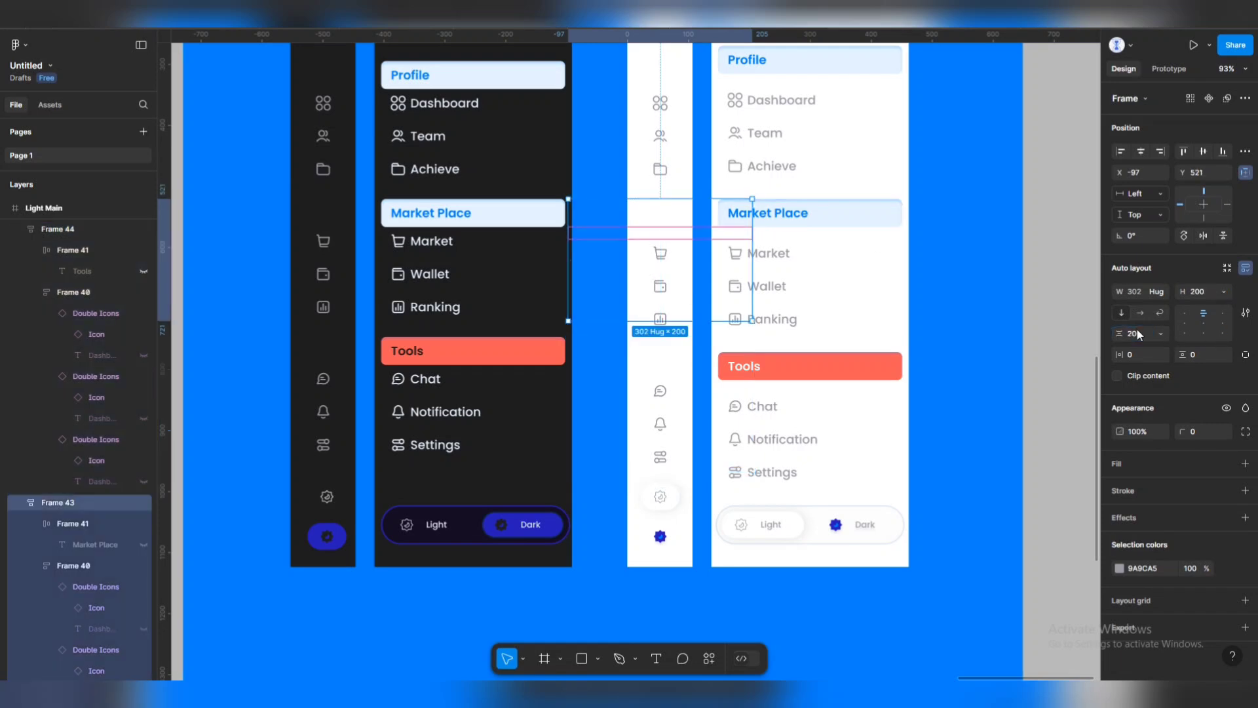
click(658, 135)
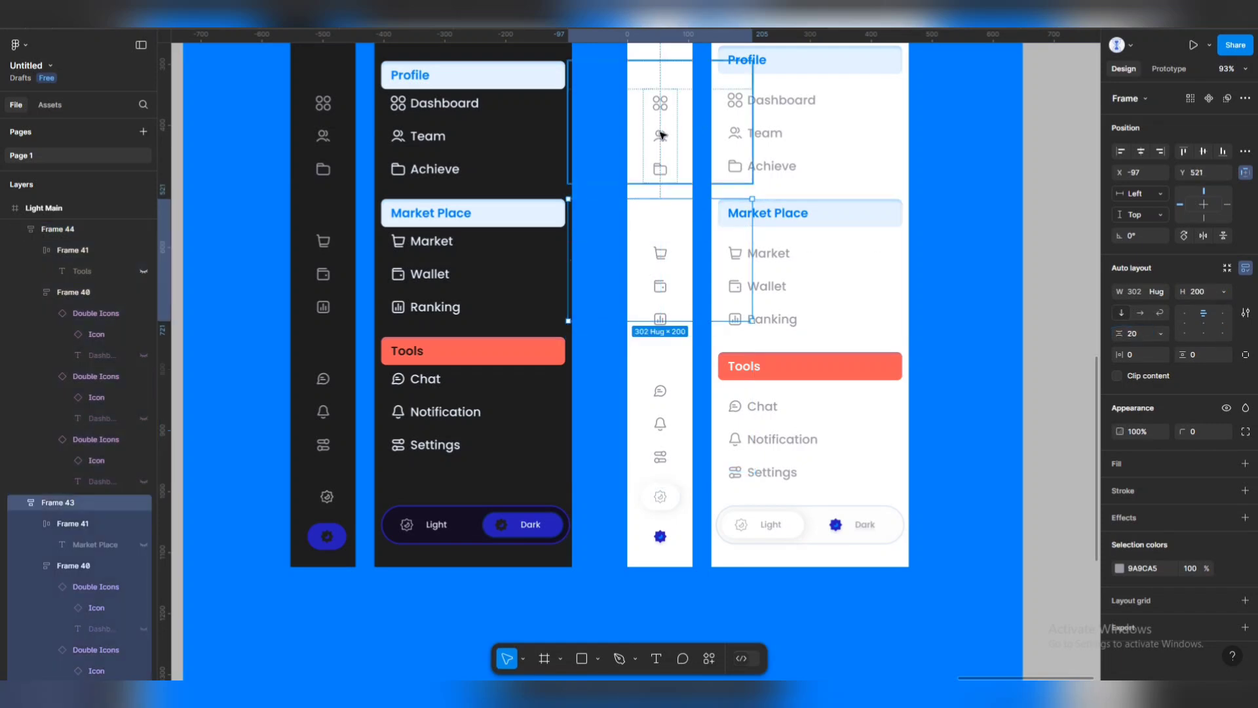
click(1138, 336)
text(20)
key(Return)
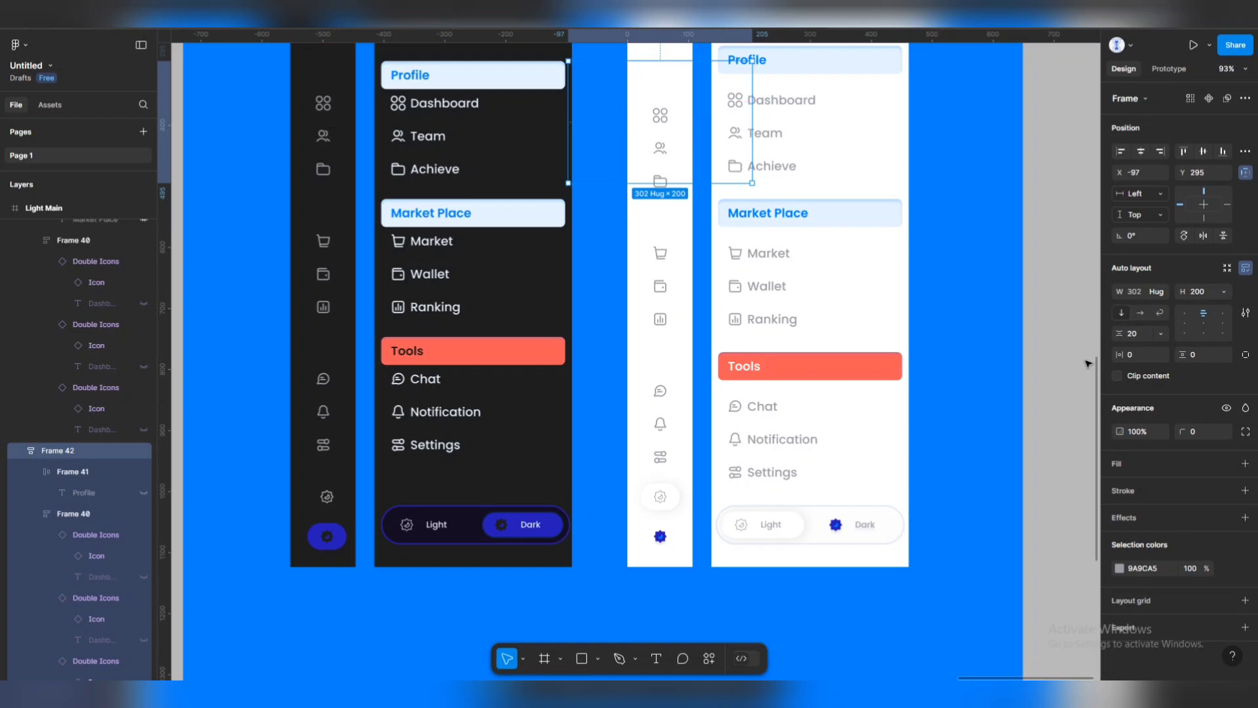
Select both sidebars' Profile groups and step through to their Market Place and Tools groups.
click(702, 116)
click(661, 118)
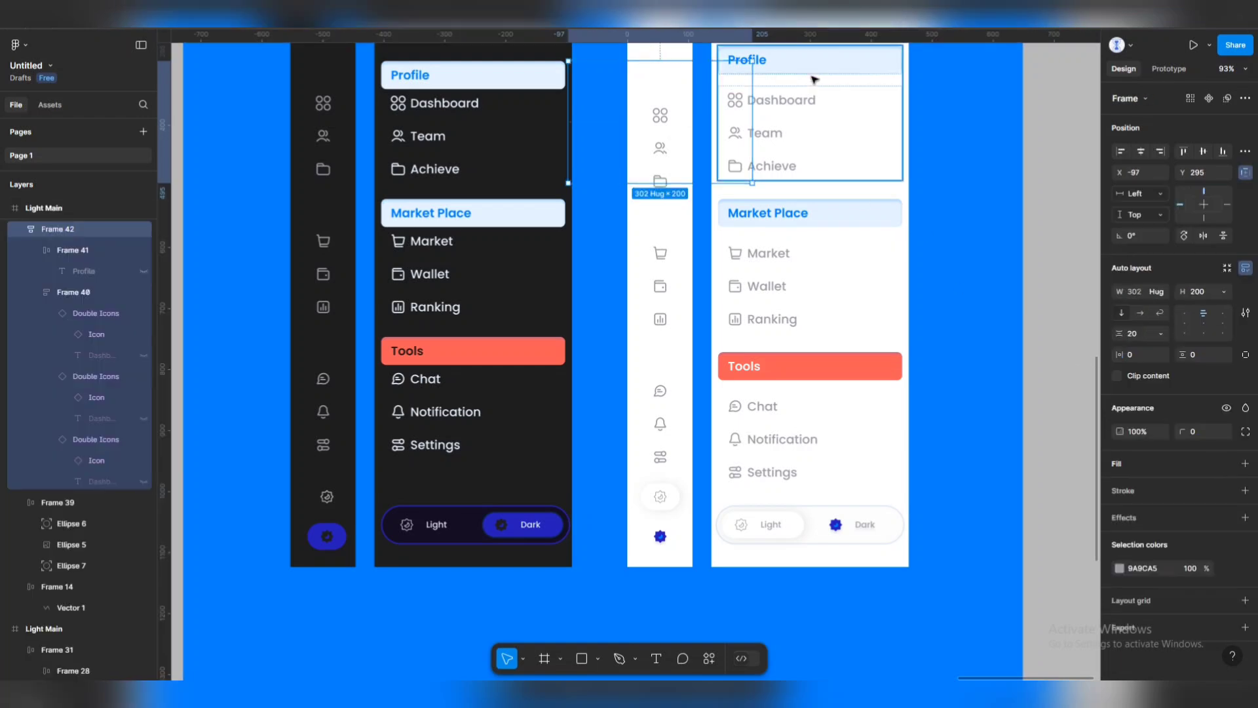
shift+click(812, 77)
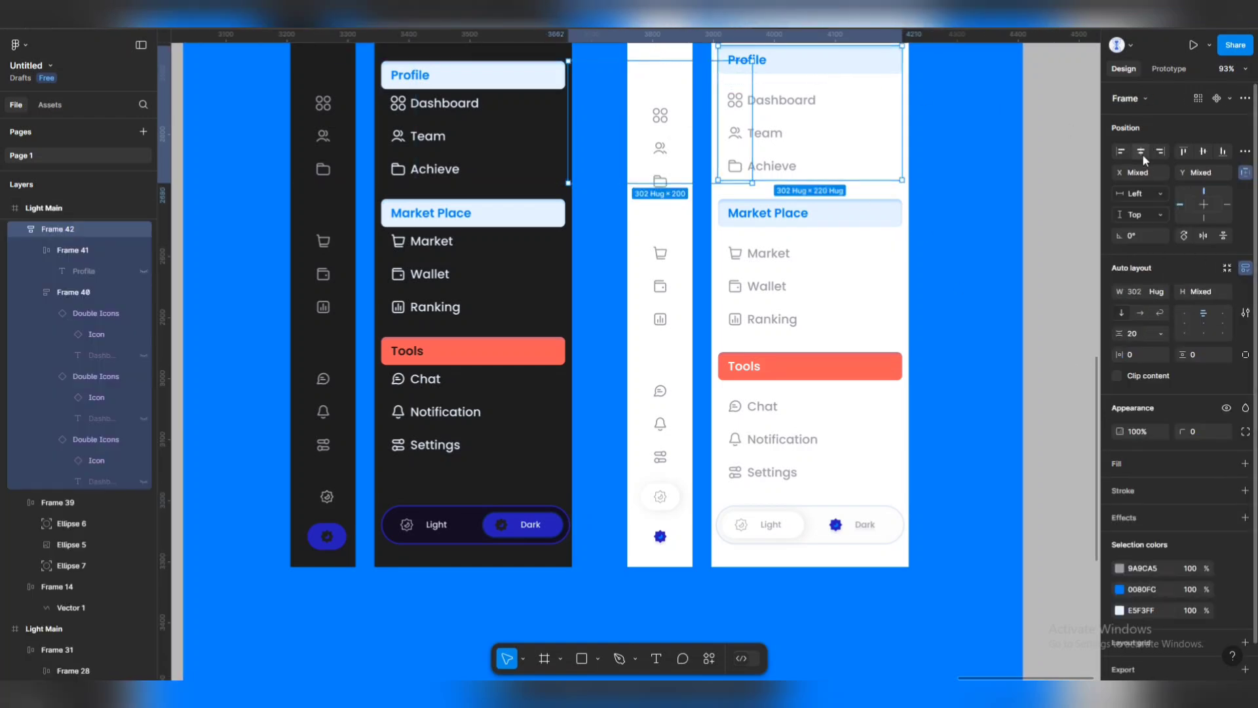
key(Tab)
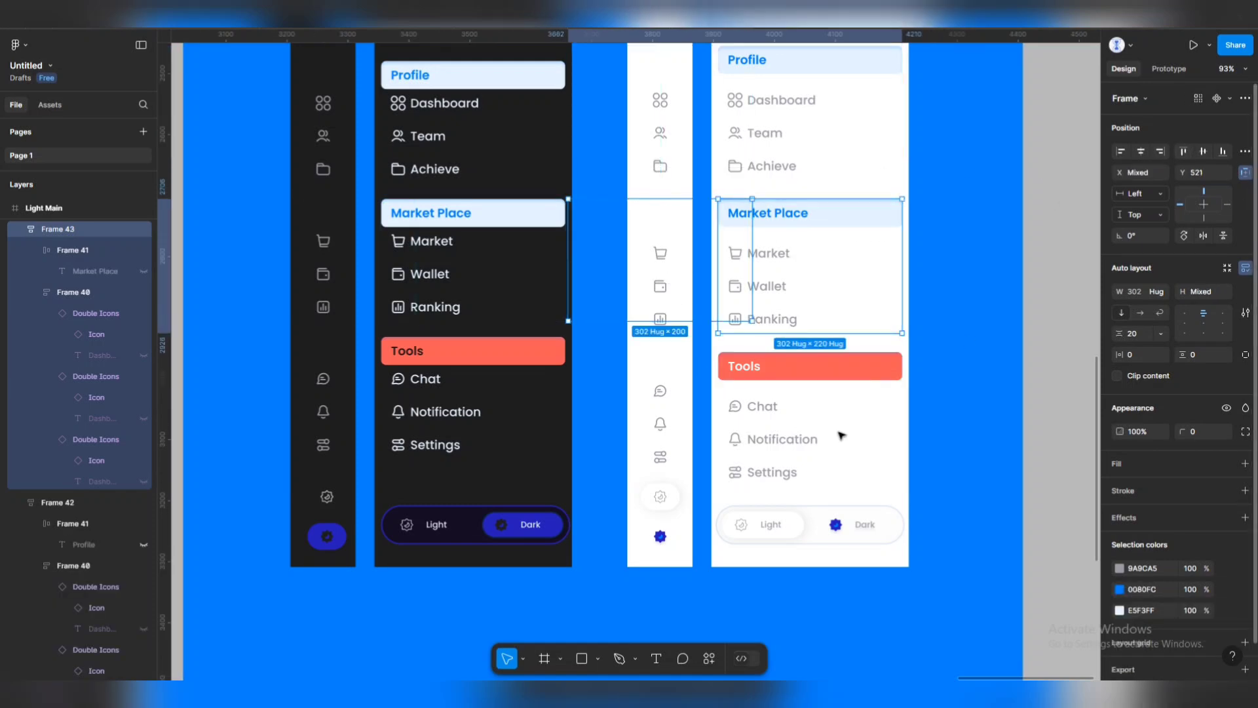
key(Tab)
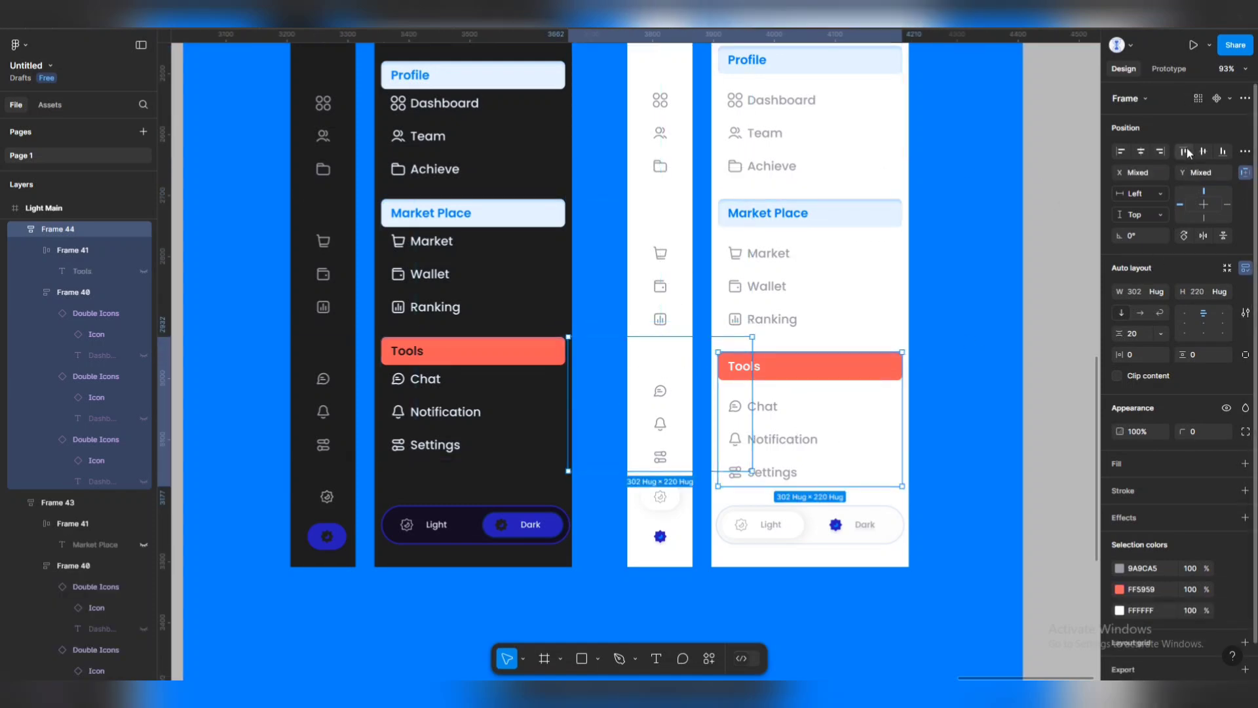
click(997, 334)
scroll(784, 407, down, 3)
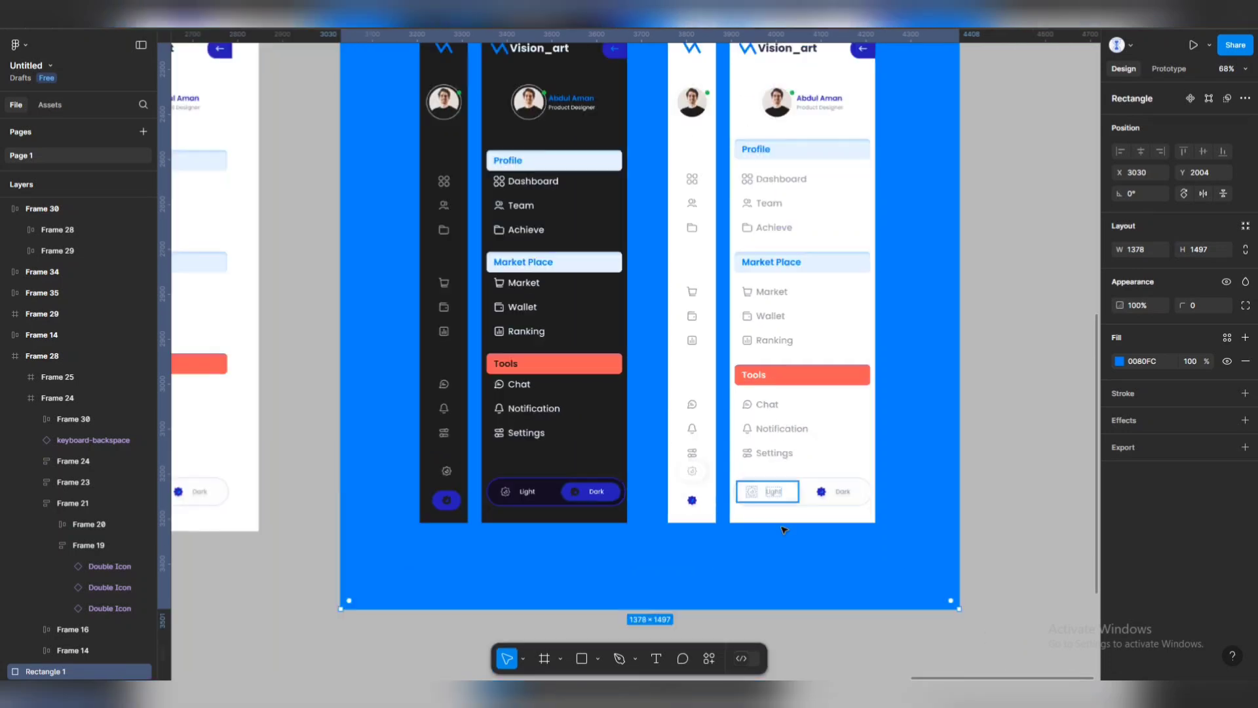
scroll(784, 529, up, 3)
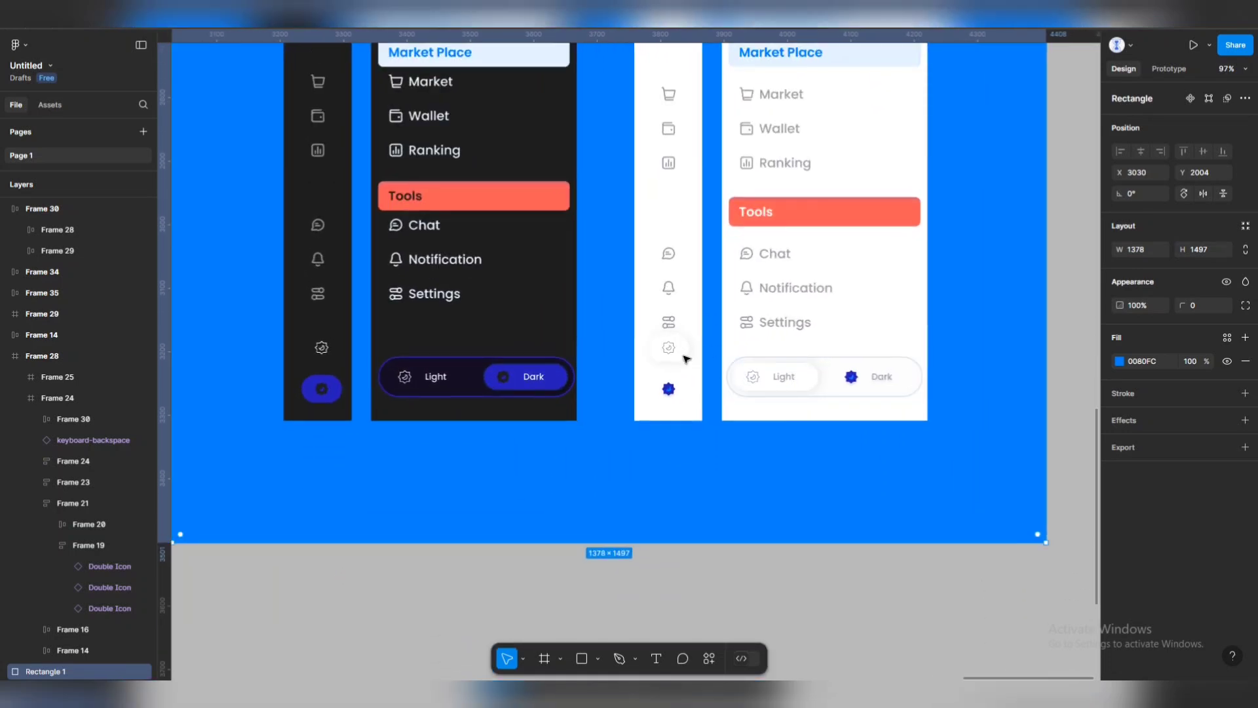
Move the light icon column's gear and mode badge buttons down about 21 px.
click(814, 377)
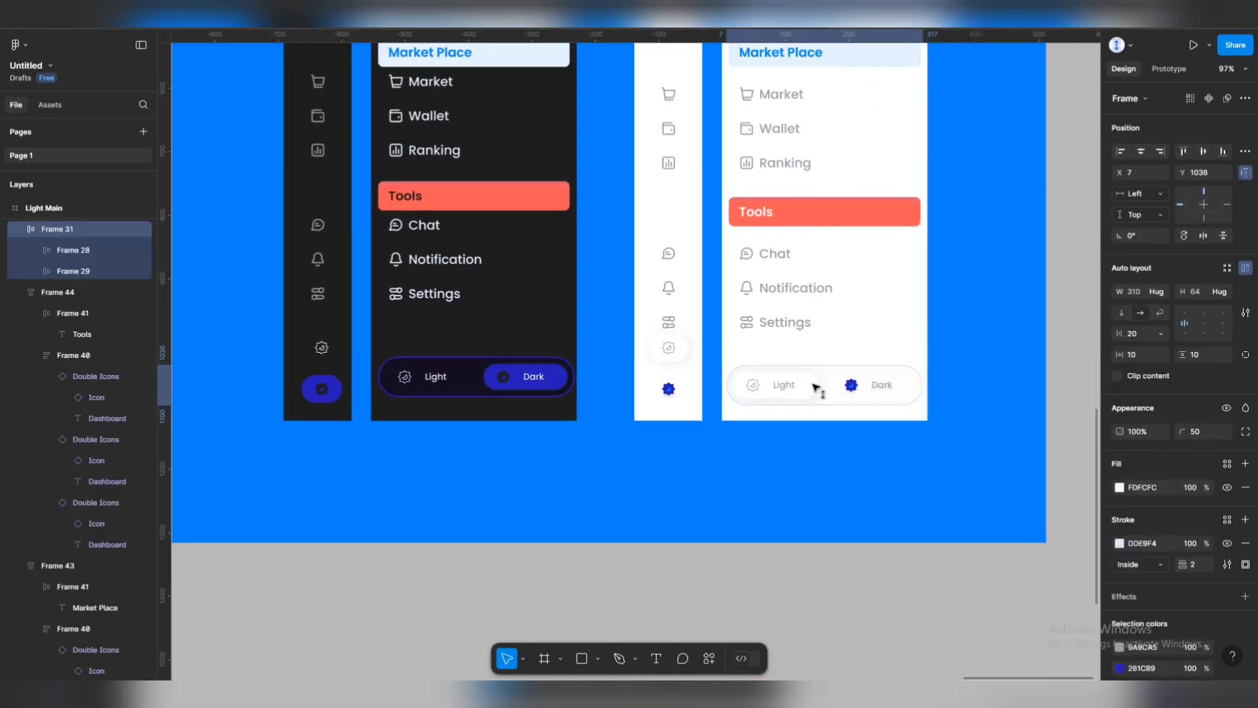
click(668, 347)
shift+click(668, 389)
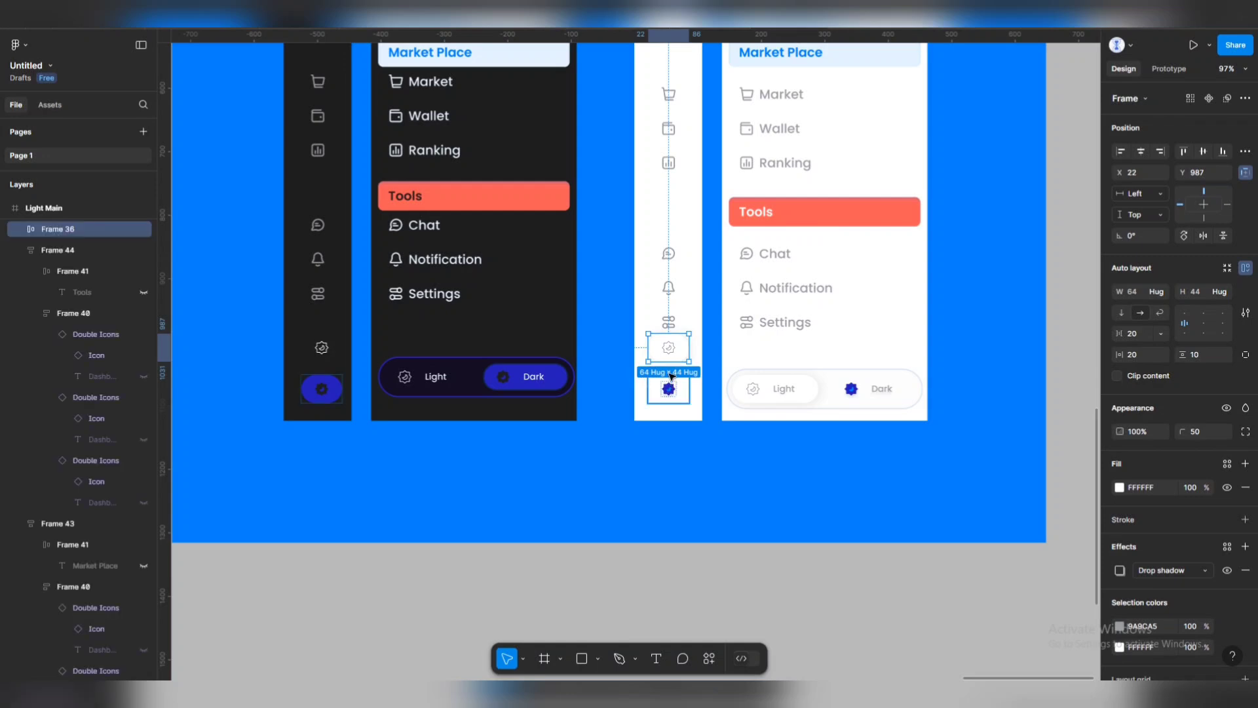
drag(672, 359, 673, 371)
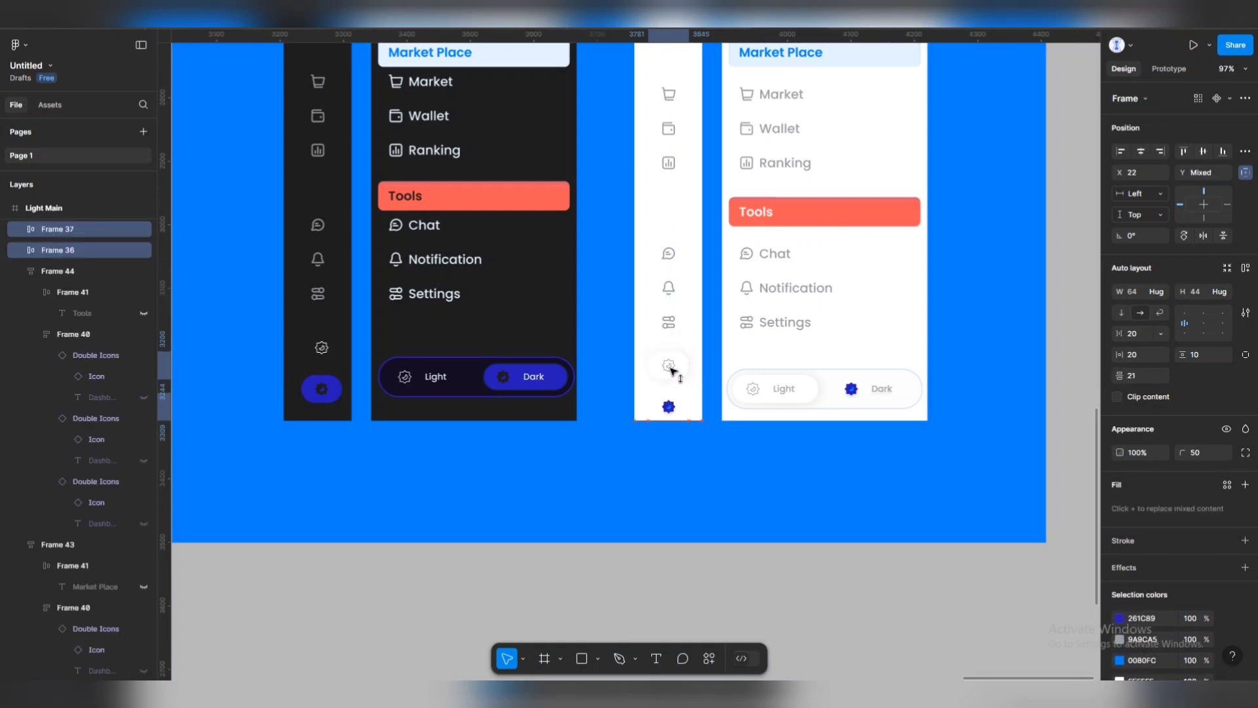
click(688, 467)
scroll(702, 405, down, 3)
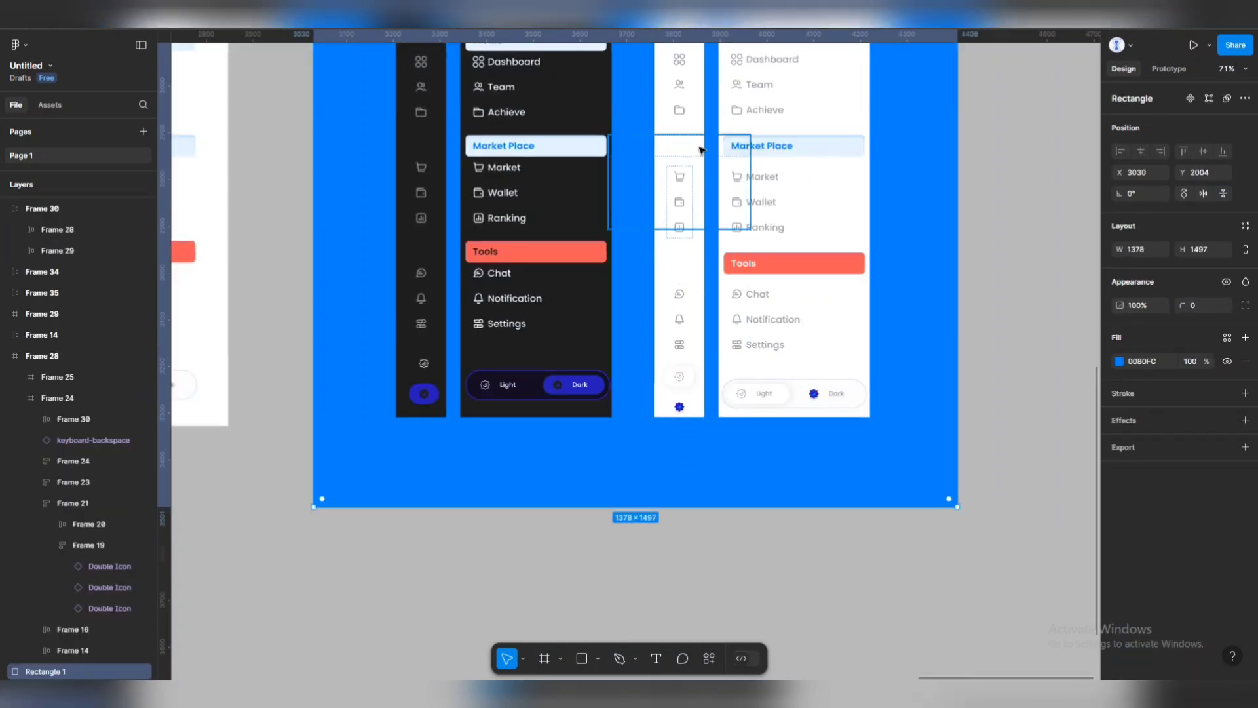
Wrap the Profile, Market Place and Tools groups in an auto-layout frame.
click(782, 278)
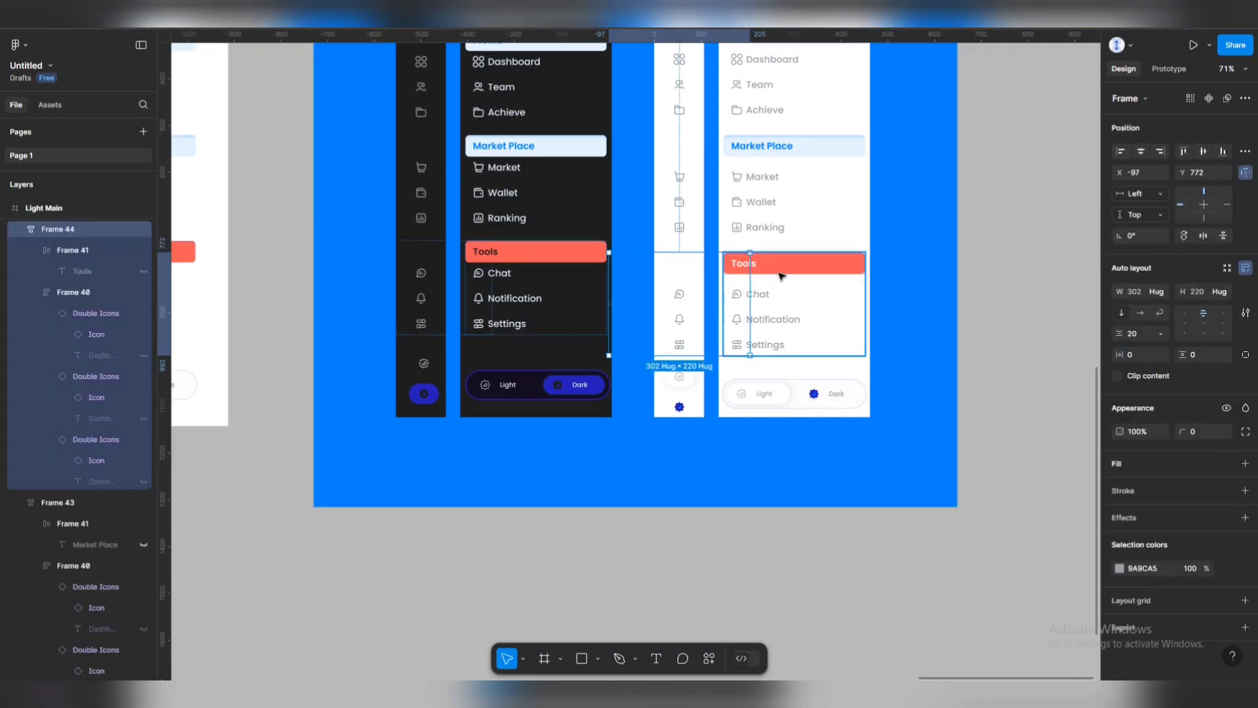
shift+click(782, 182)
scroll(774, 184, up, 3)
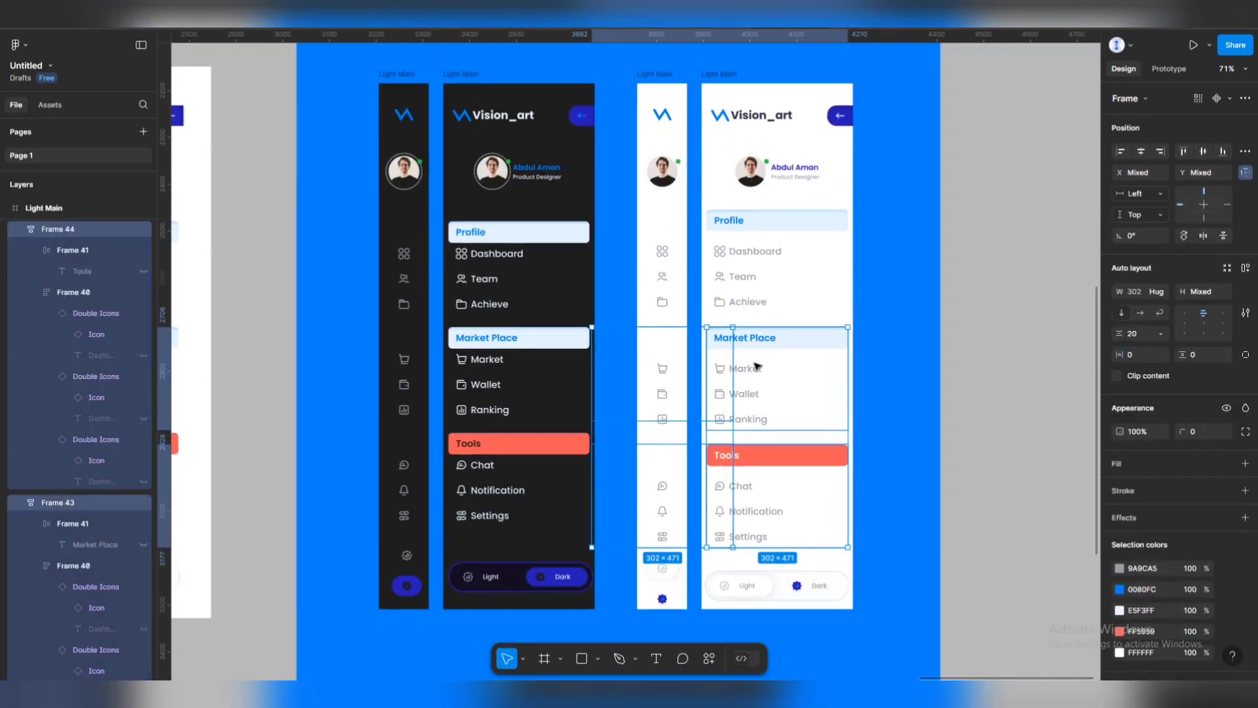
shift+click(713, 289)
key(shift+a)
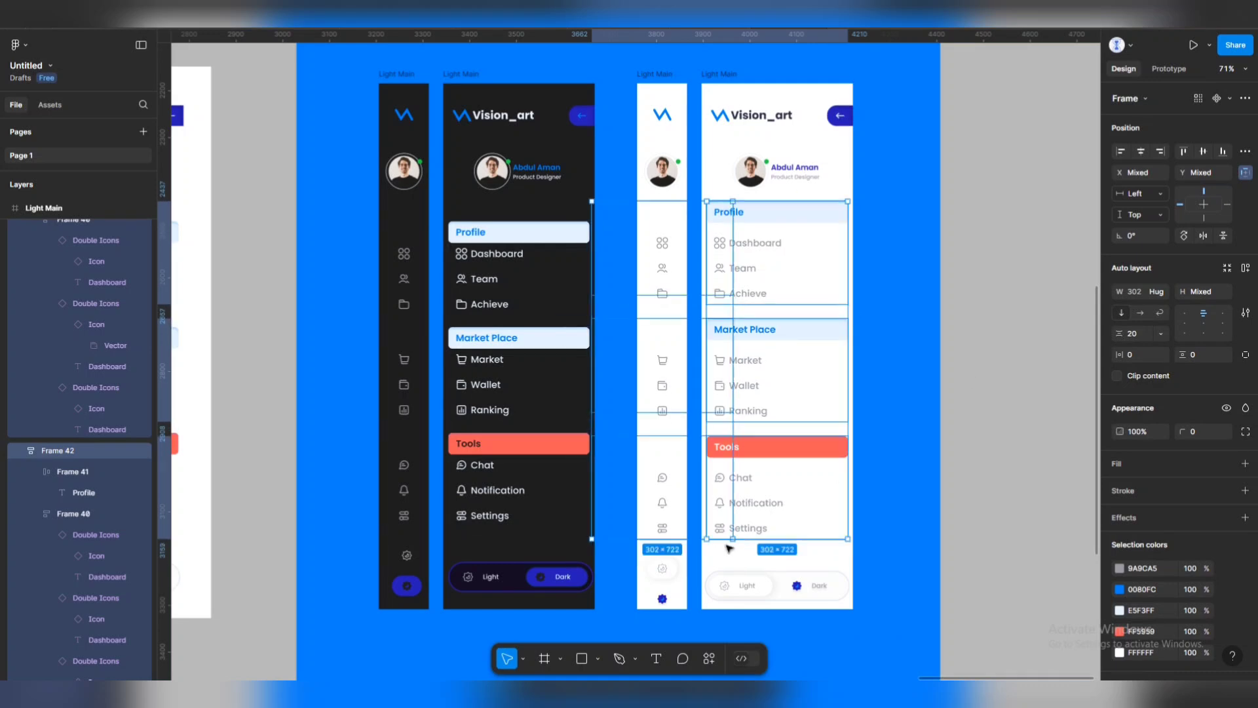
click(975, 382)
scroll(711, 367, down, 3)
Set 20 px item spacing on the dark sidebar's Profile, Market Place and Tools groups.
click(648, 429)
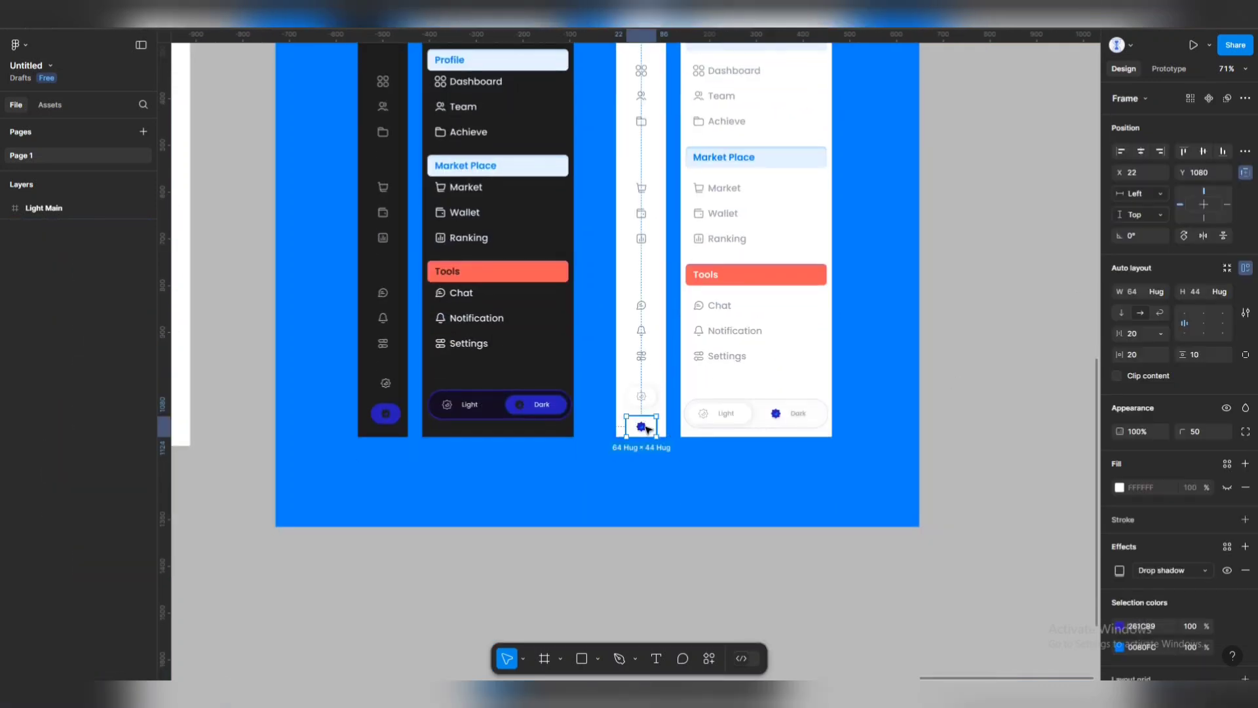
scroll(957, 461, down, 2)
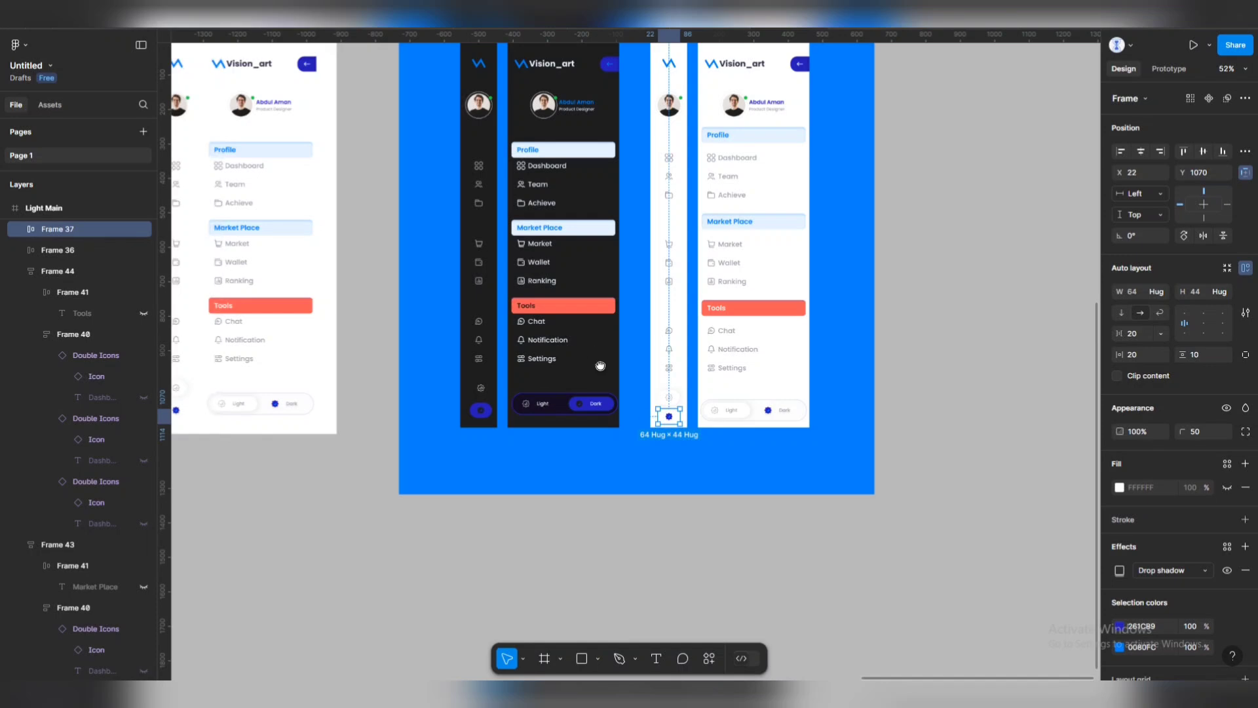
scroll(957, 461, down, 2)
click(617, 186)
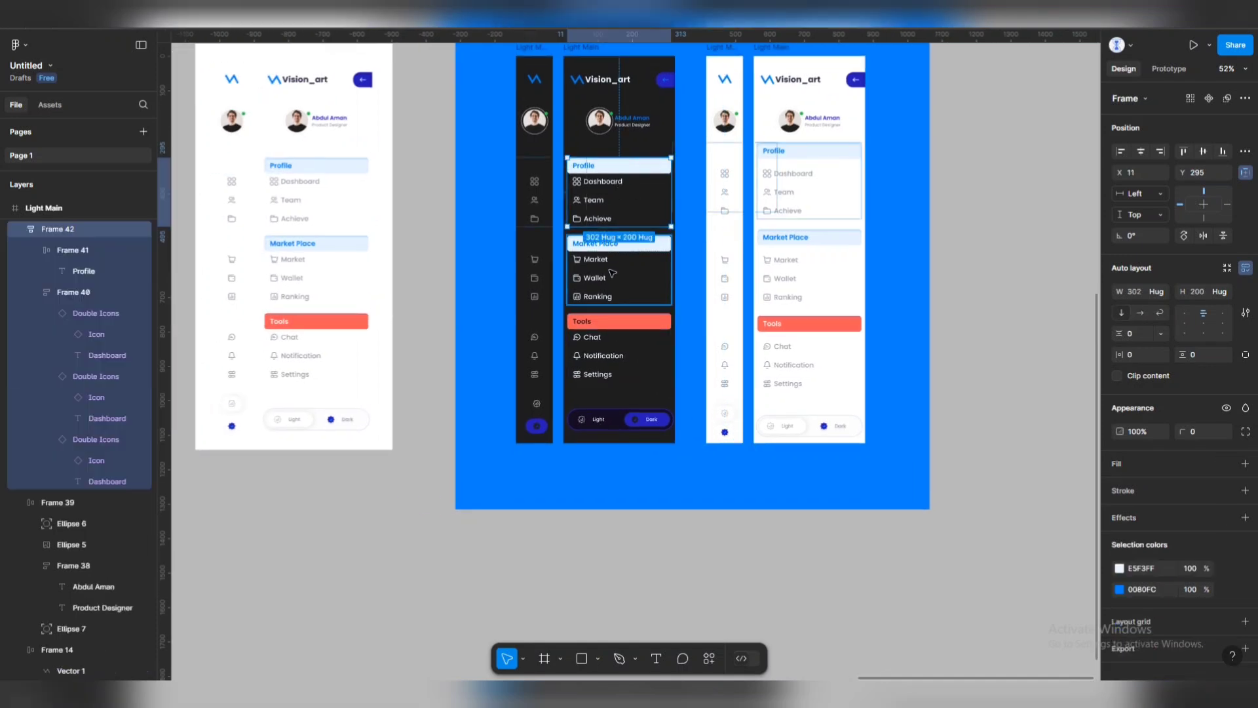
shift+click(613, 274)
shift+click(619, 347)
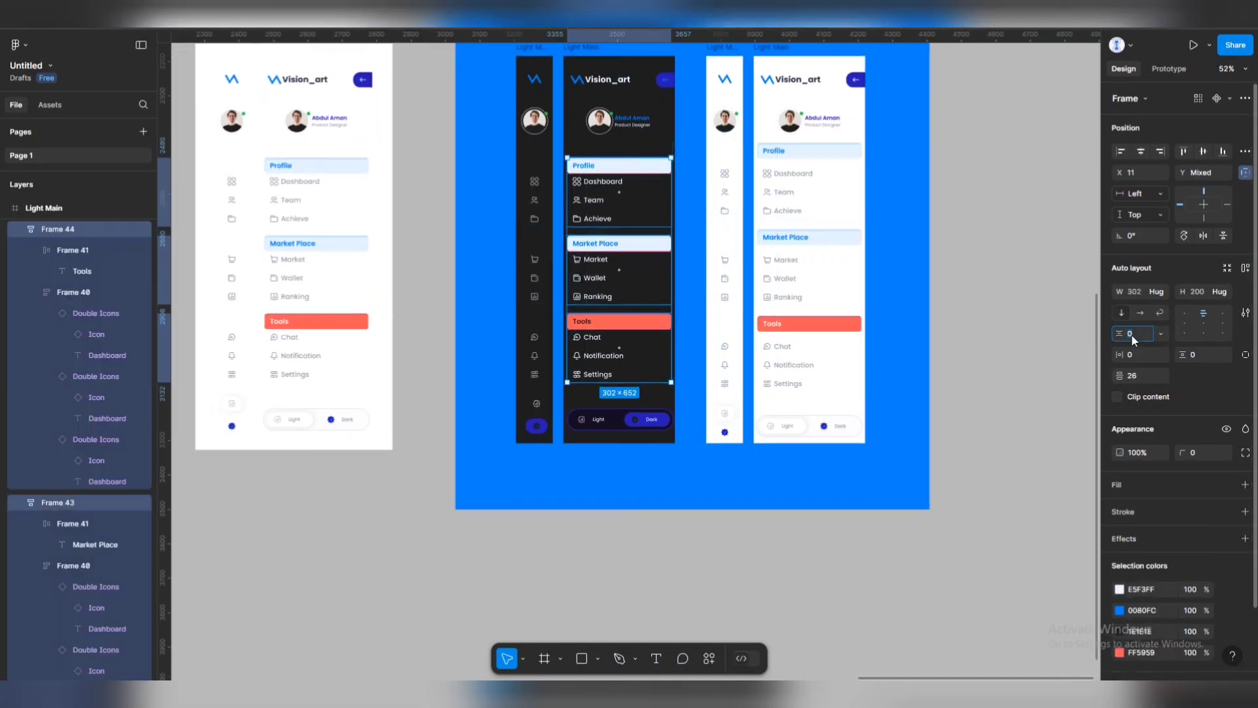
click(1134, 338)
text(20)
key(Return)
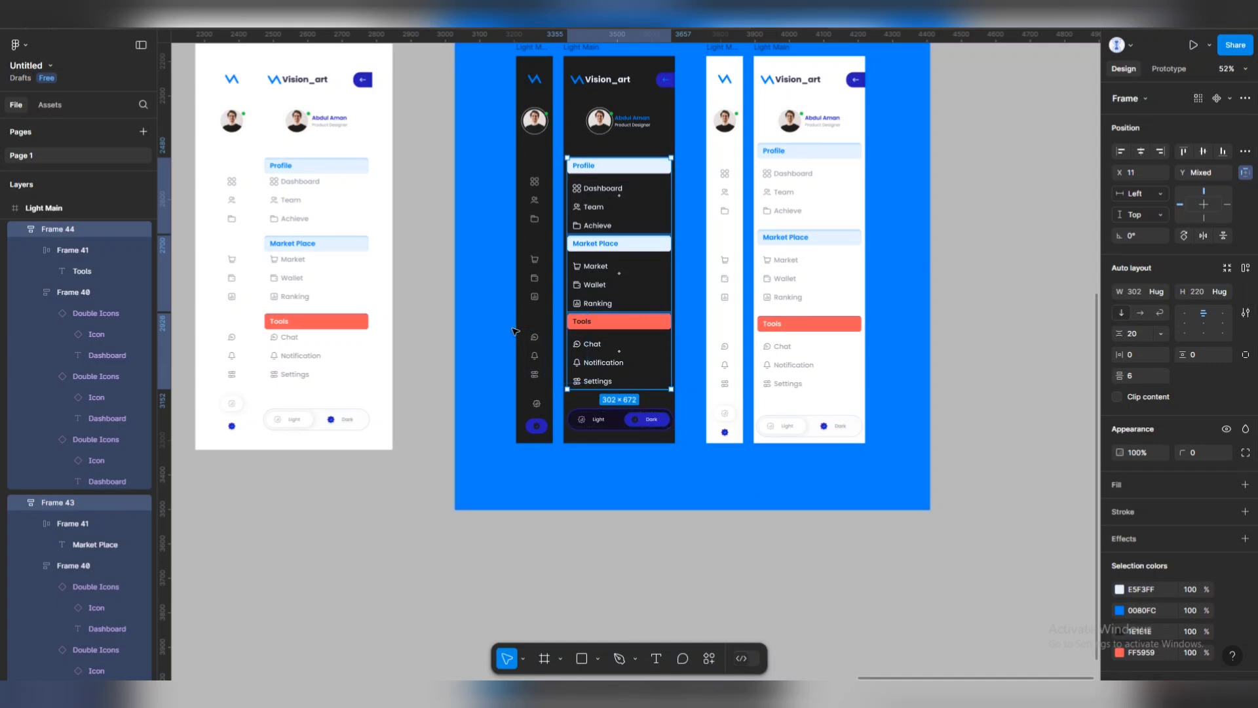
Give the dark icon column's matching groups 20 px item spacing too.
click(534, 275)
shift+click(541, 183)
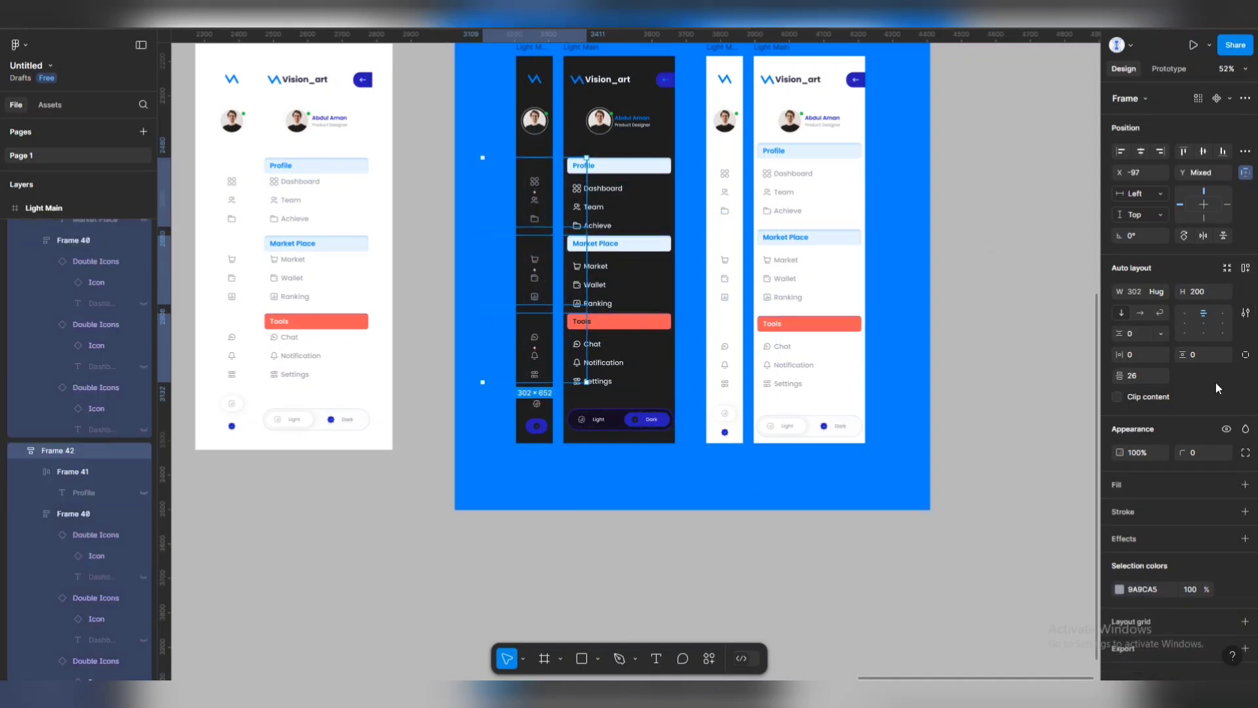
click(1136, 340)
text(20)
key(Return)
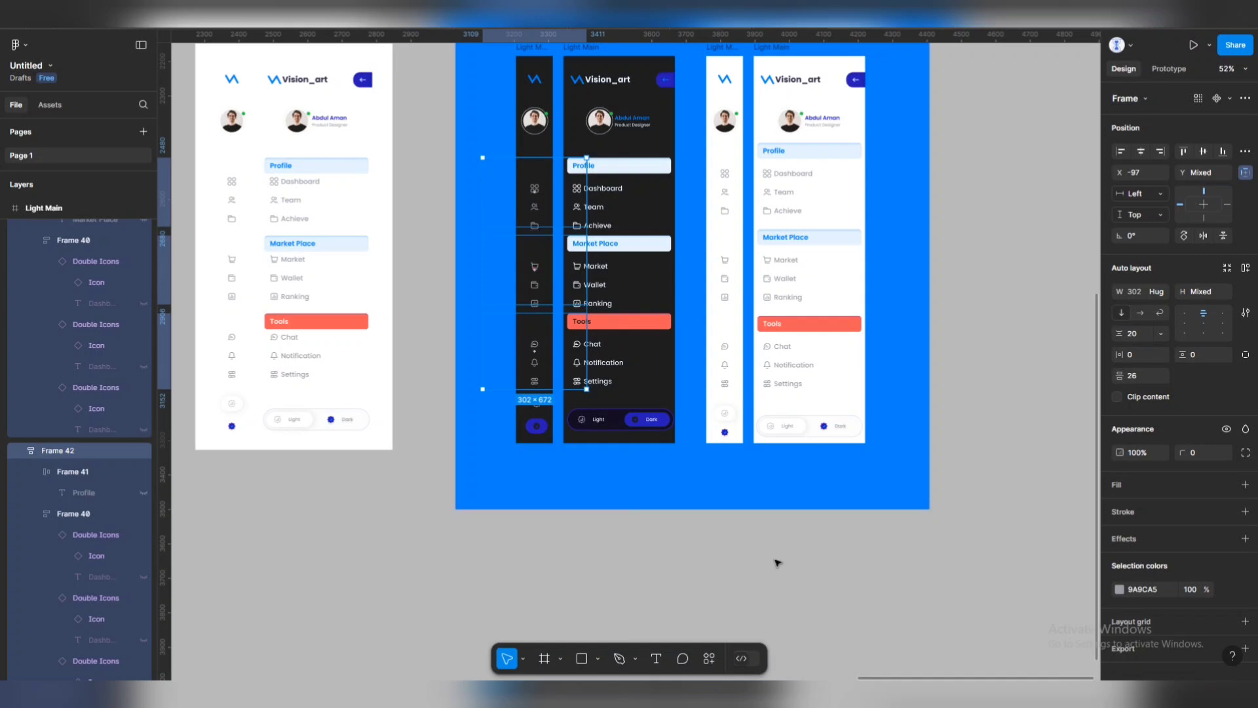
click(778, 563)
Select the dark and light sidebars' Tools groups to compare their positions.
scroll(548, 436, up, 5)
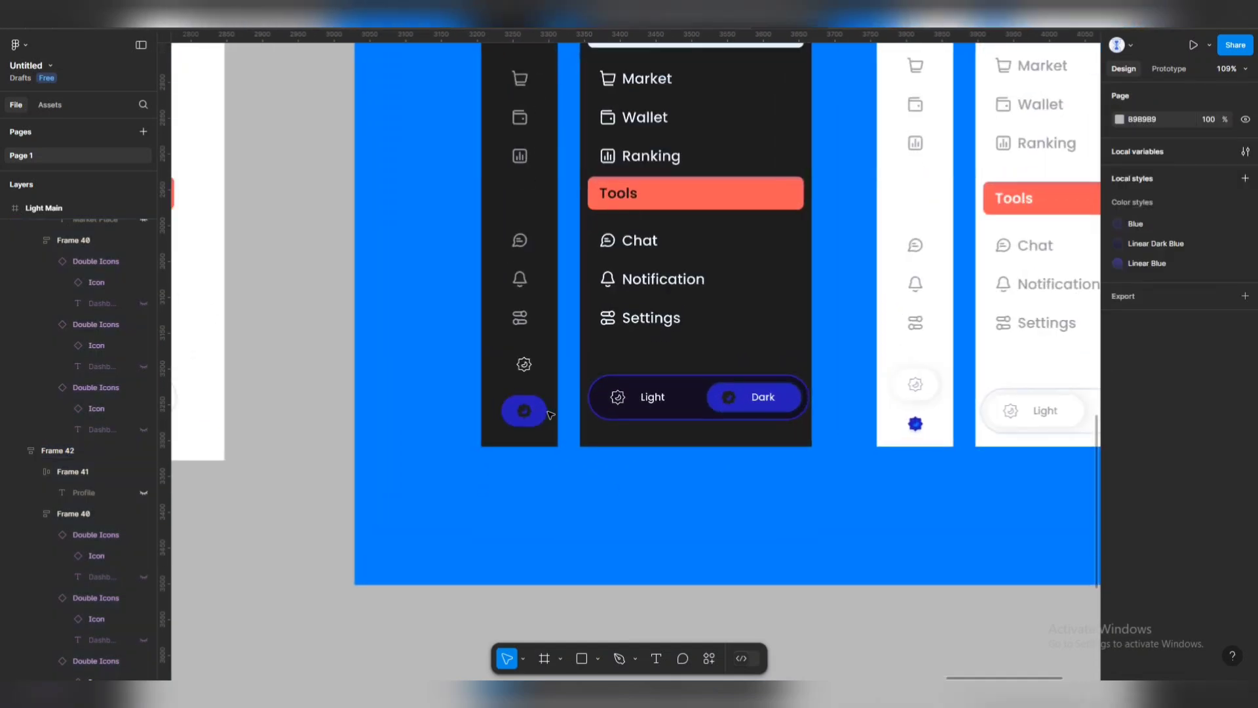
click(541, 413)
click(793, 295)
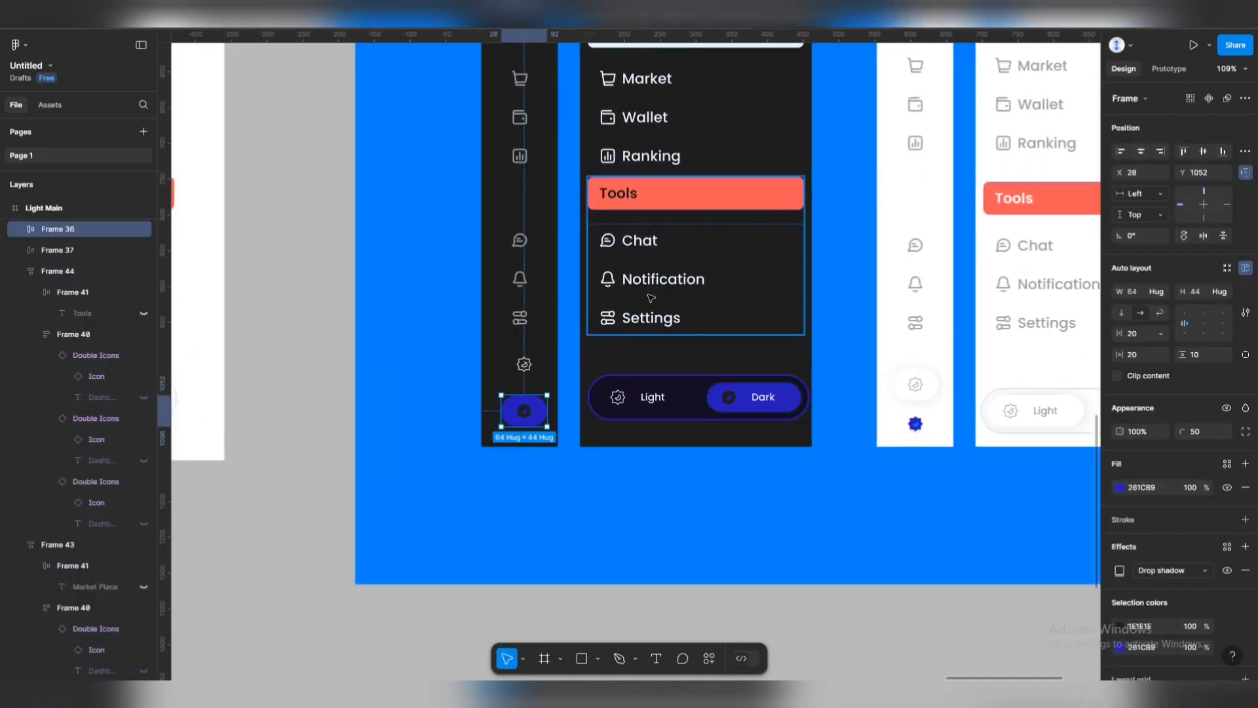
shift+click(1024, 237)
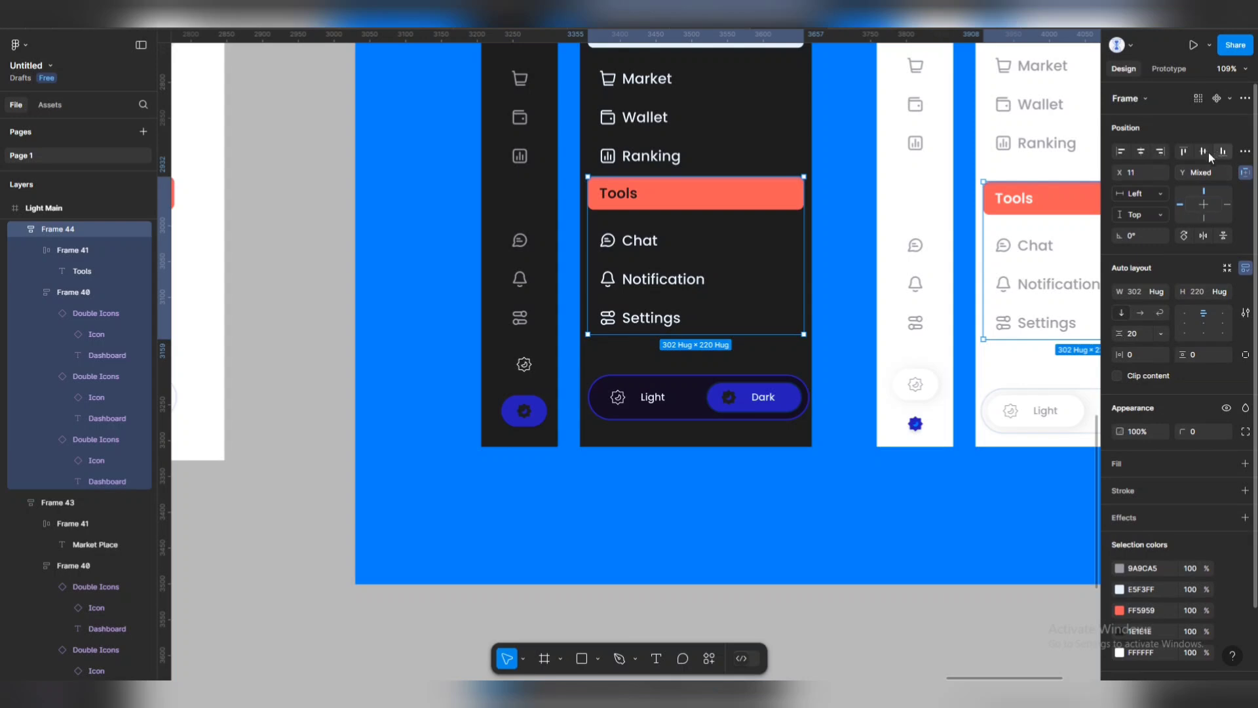
scroll(891, 201, down, 5)
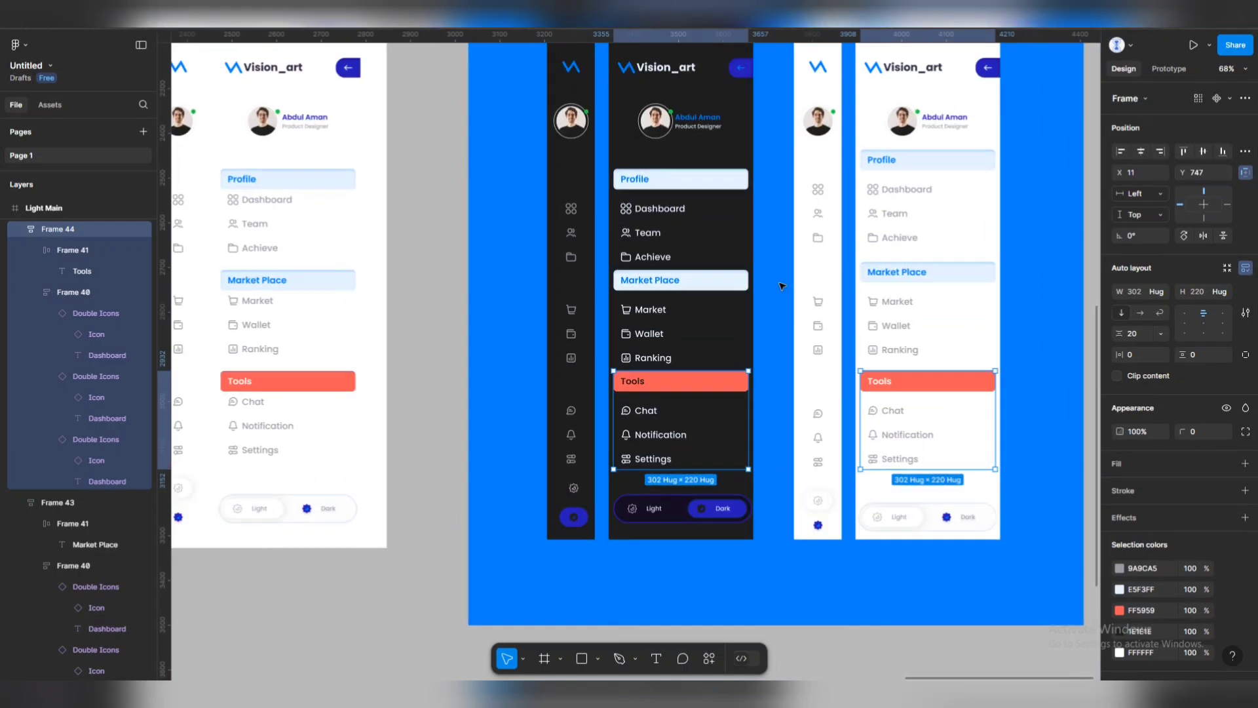
Move the dark sidebar's Profile and Market Place sections up to line up with their icon rows.
click(702, 186)
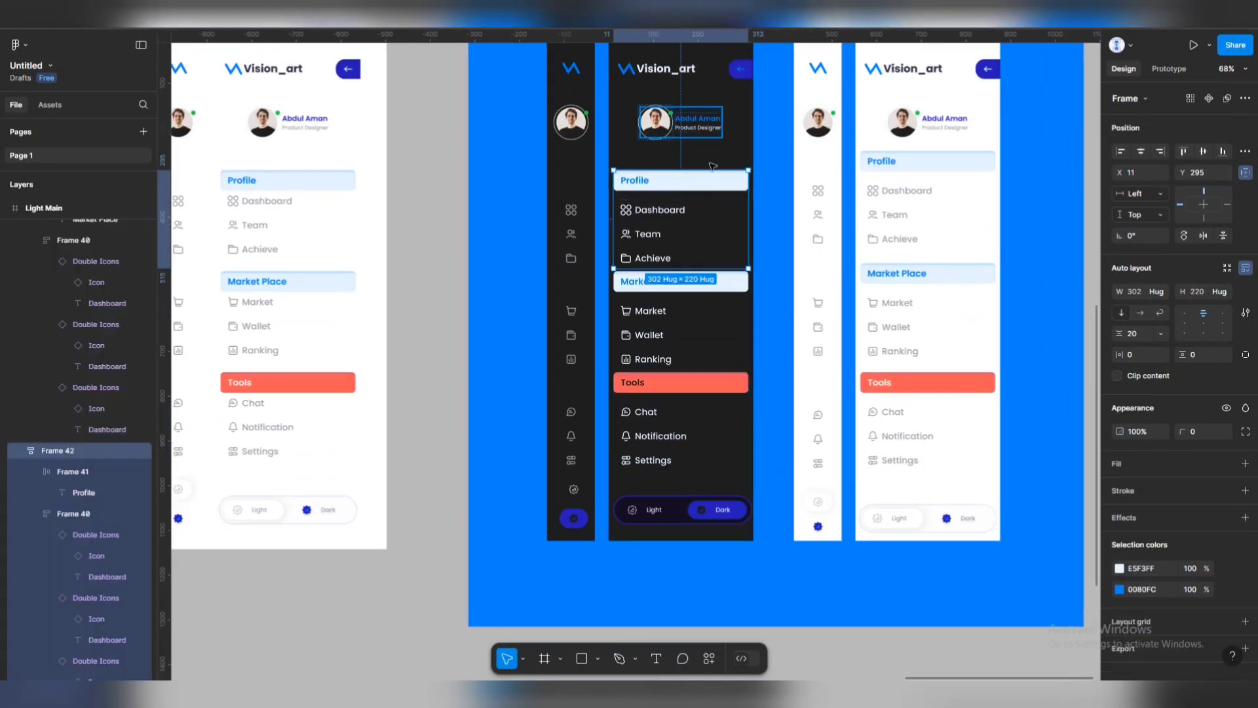
drag(692, 184, 692, 170)
click(687, 307)
drag(687, 307, 687, 304)
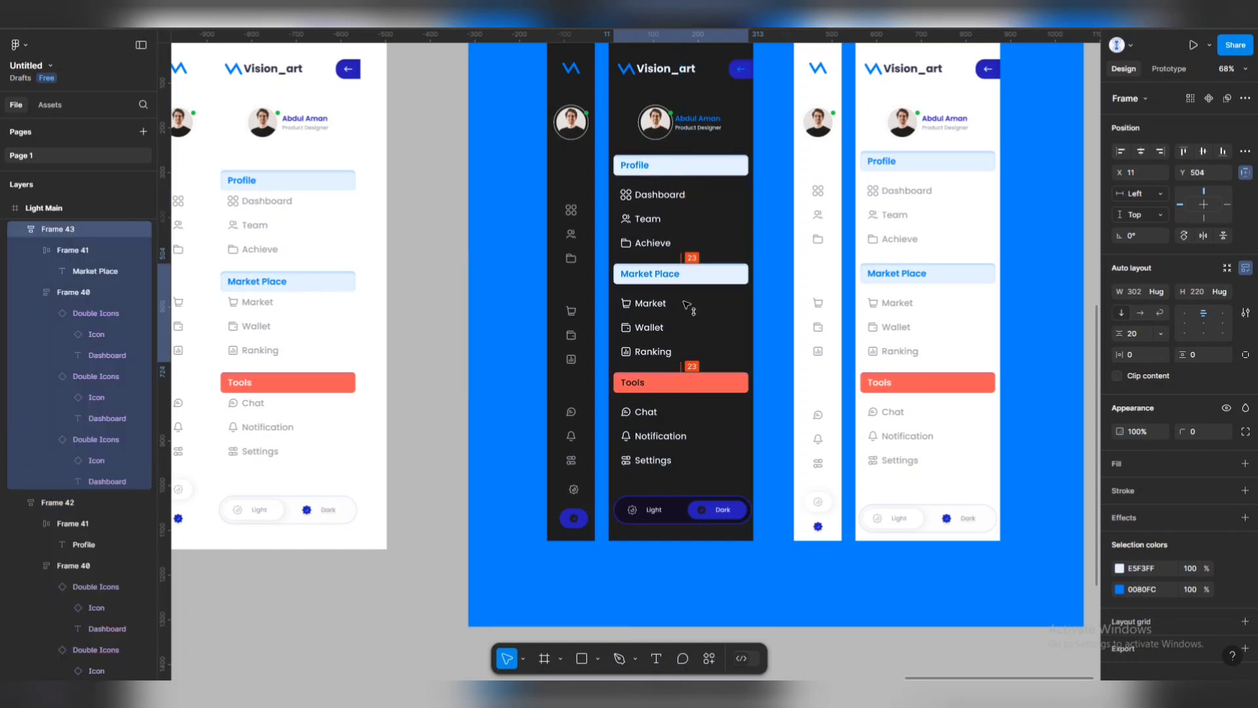
drag(702, 356, 573, 333)
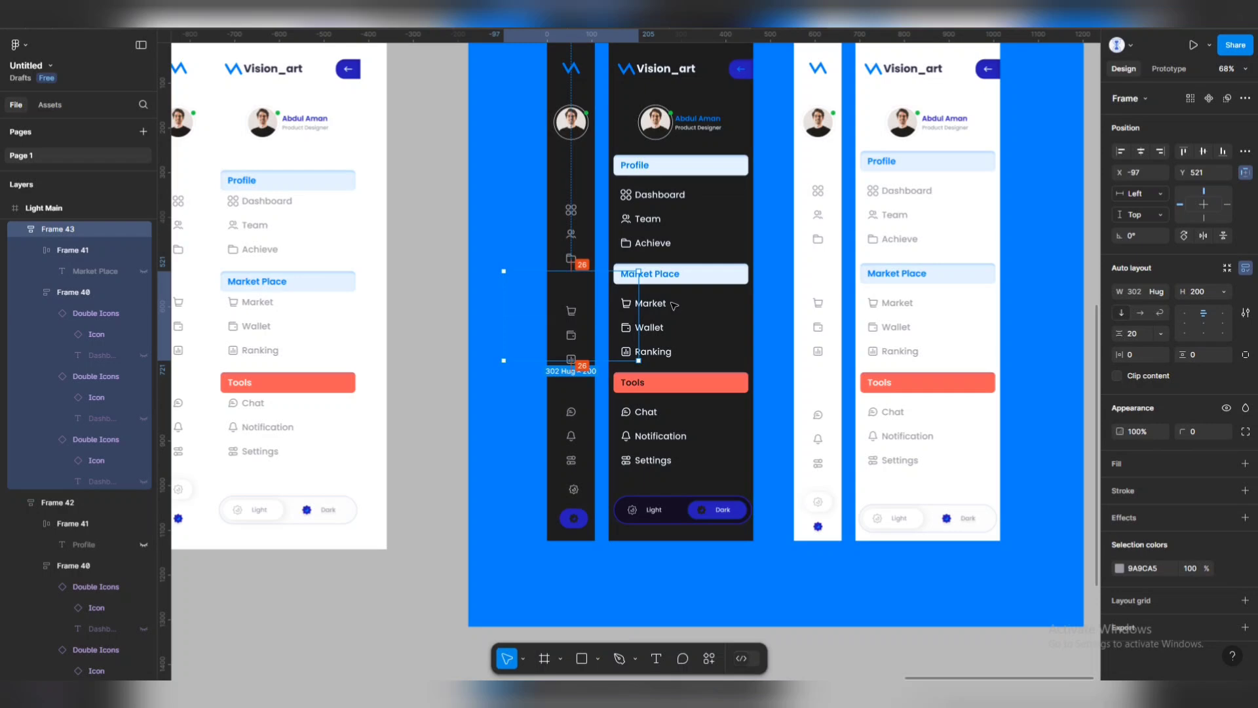
Step through the matching Market Place, Profile and Tools sections of both sidebars.
shift+click(741, 283)
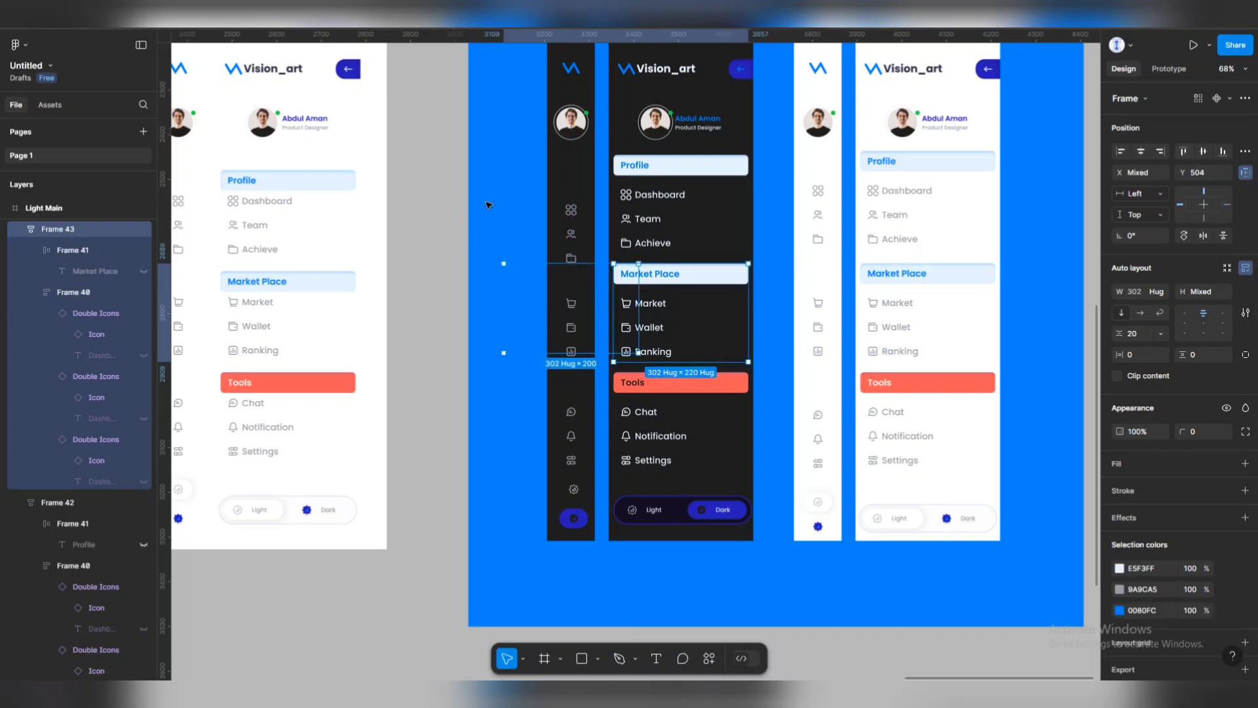
key(Tab)
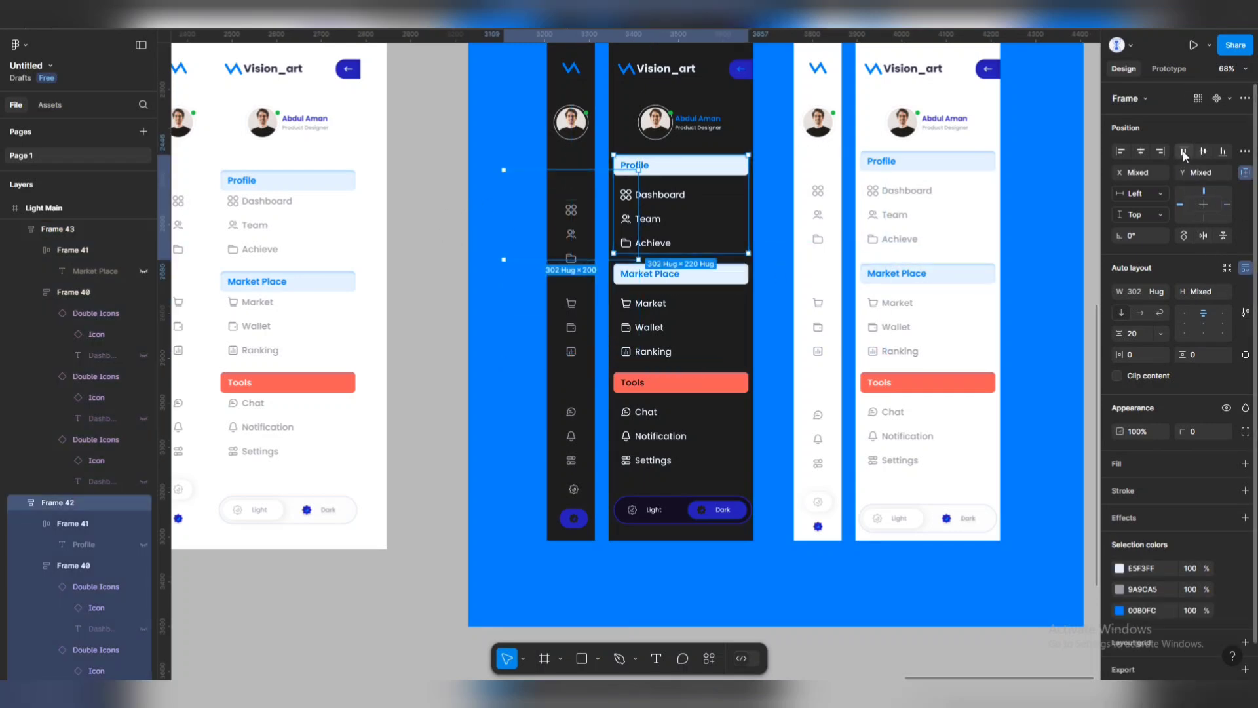
key(Tab)
key(Tab)
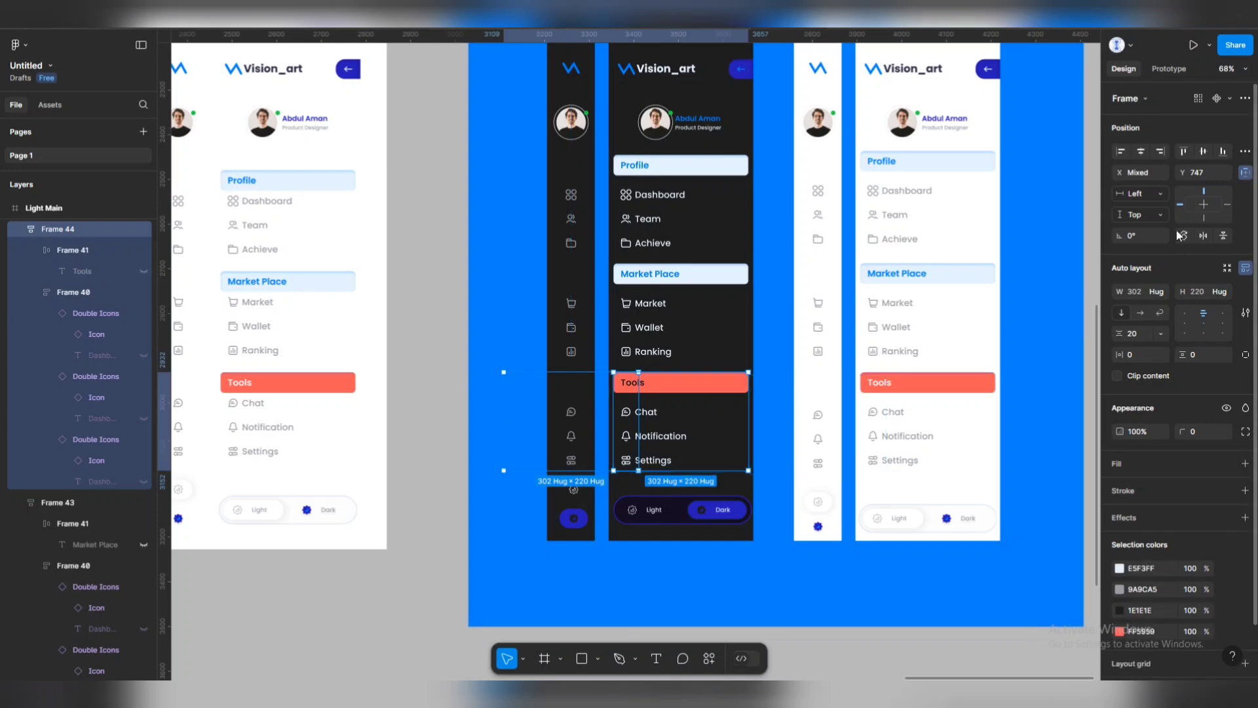
click(588, 563)
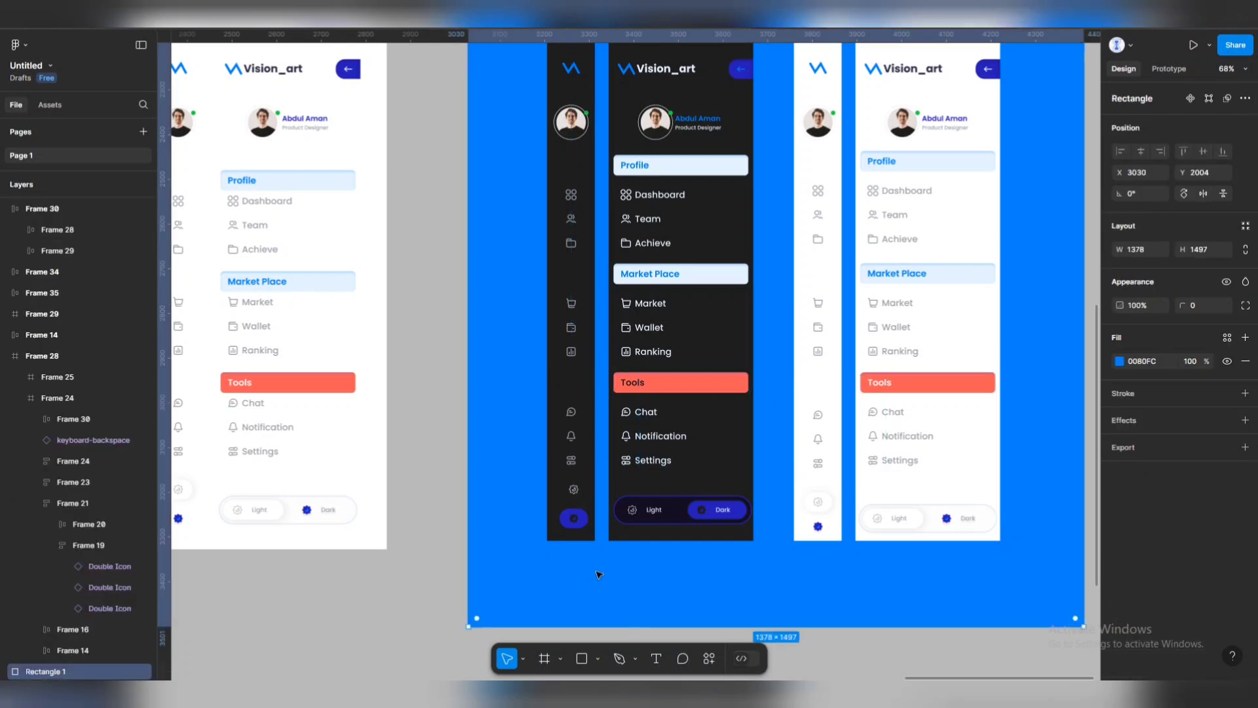
scroll(590, 557, down, 3)
scroll(637, 362, up, 2)
scroll(803, 311, up, 5)
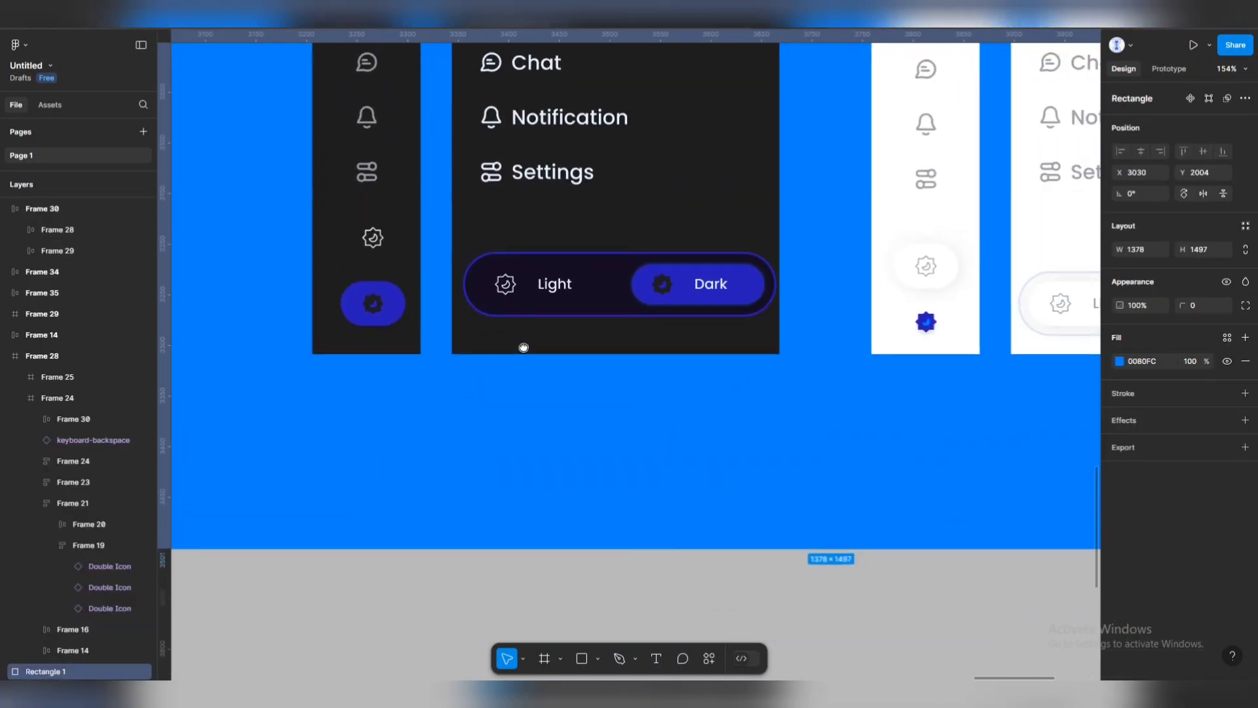
Bottom-align the dark and light sidebars' gear icons.
click(373, 303)
shift+click(925, 322)
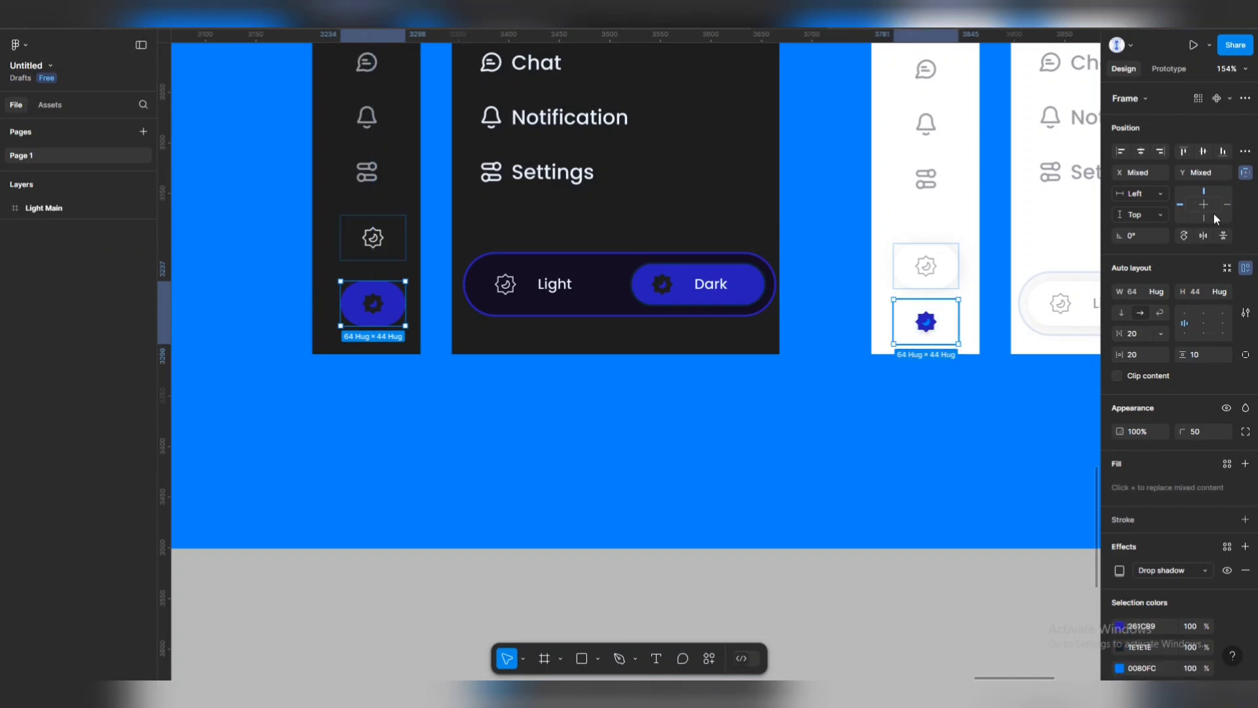
click(373, 237)
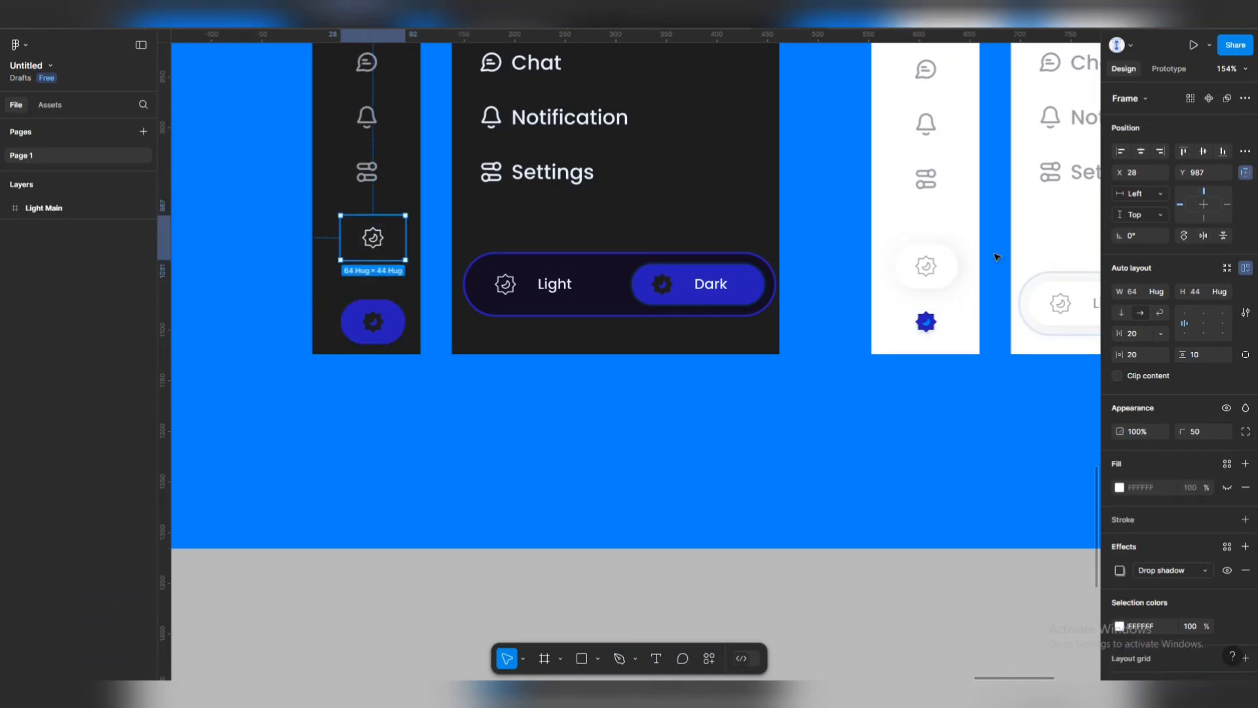
shift+click(925, 266)
click(1223, 152)
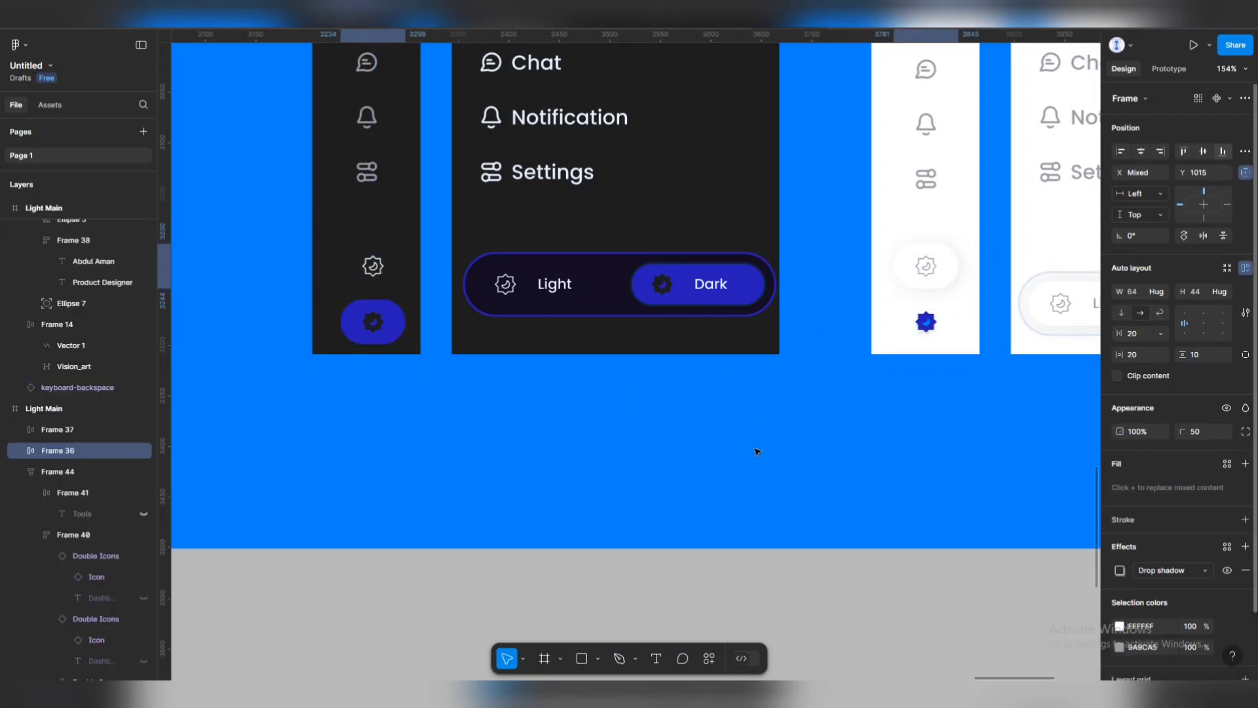
click(754, 450)
At actual size, shift the dark sidebar's gear and mode button left into line.
scroll(553, 443, down, 3)
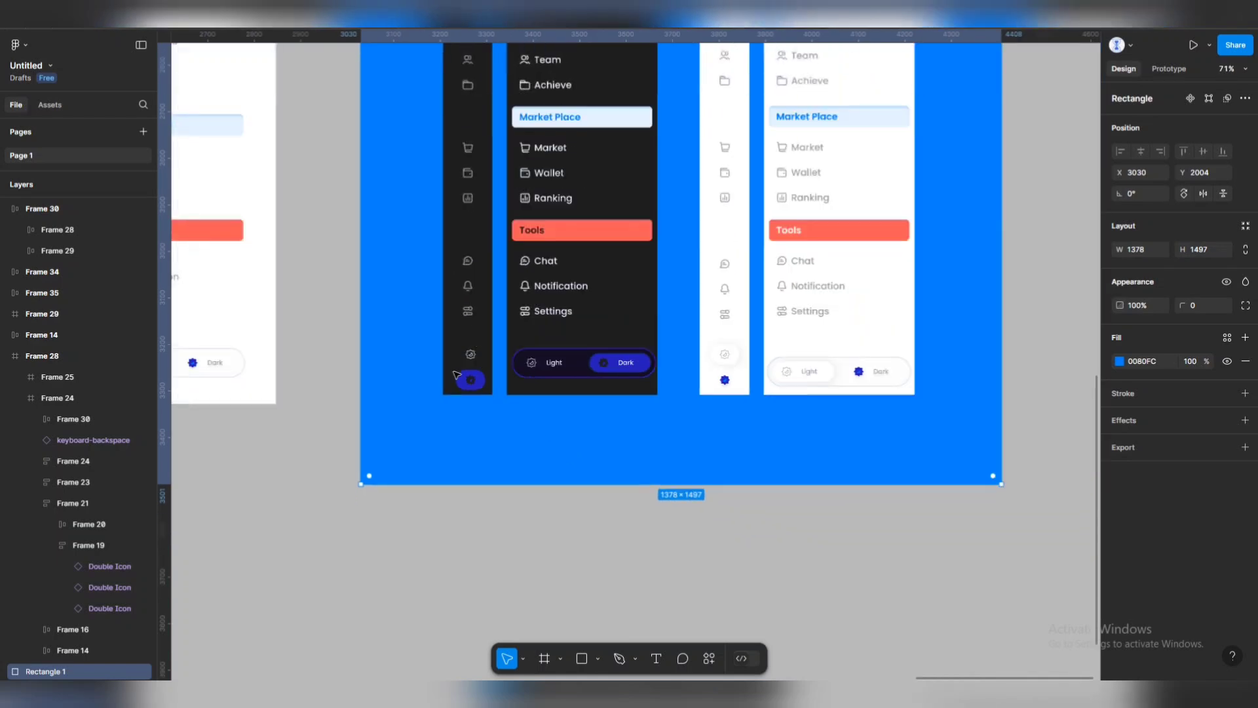
key(shift+0)
click(474, 393)
shift+click(465, 359)
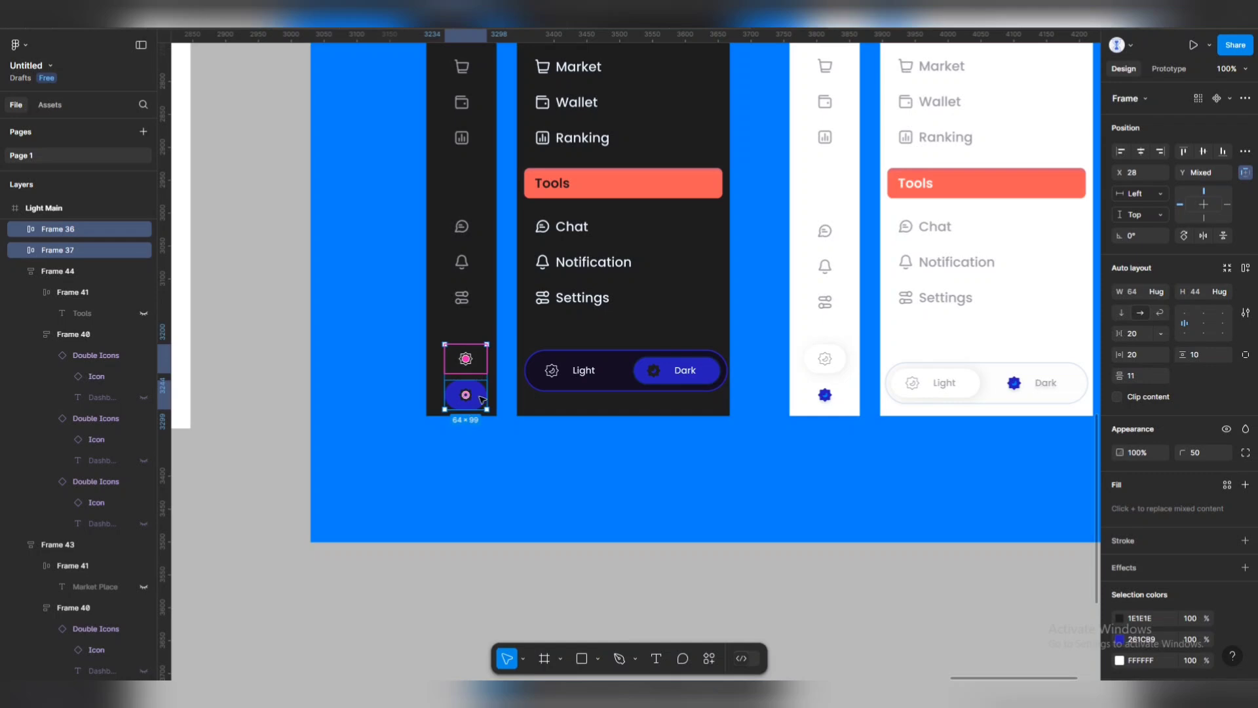
drag(482, 400, 474, 400)
Undo the accidental edits to restore the blue background behind the sidebars.
click(682, 458)
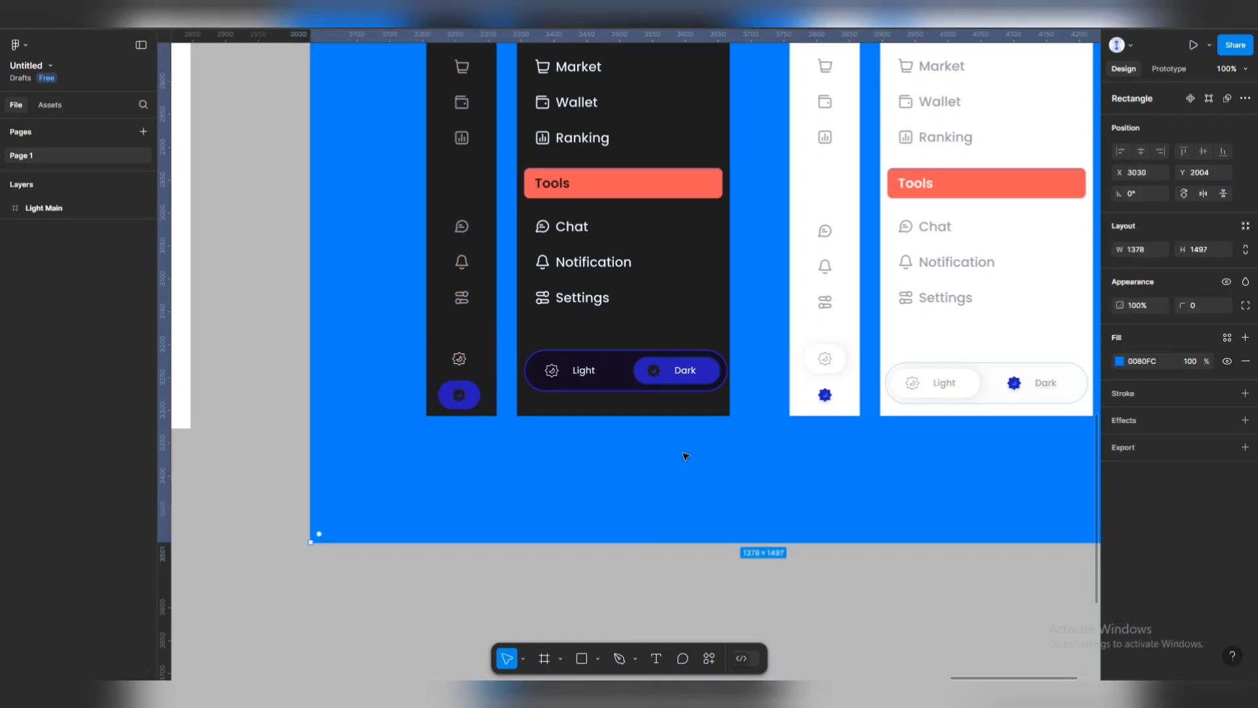
scroll(688, 426, down, 5)
scroll(617, 146, up, 2)
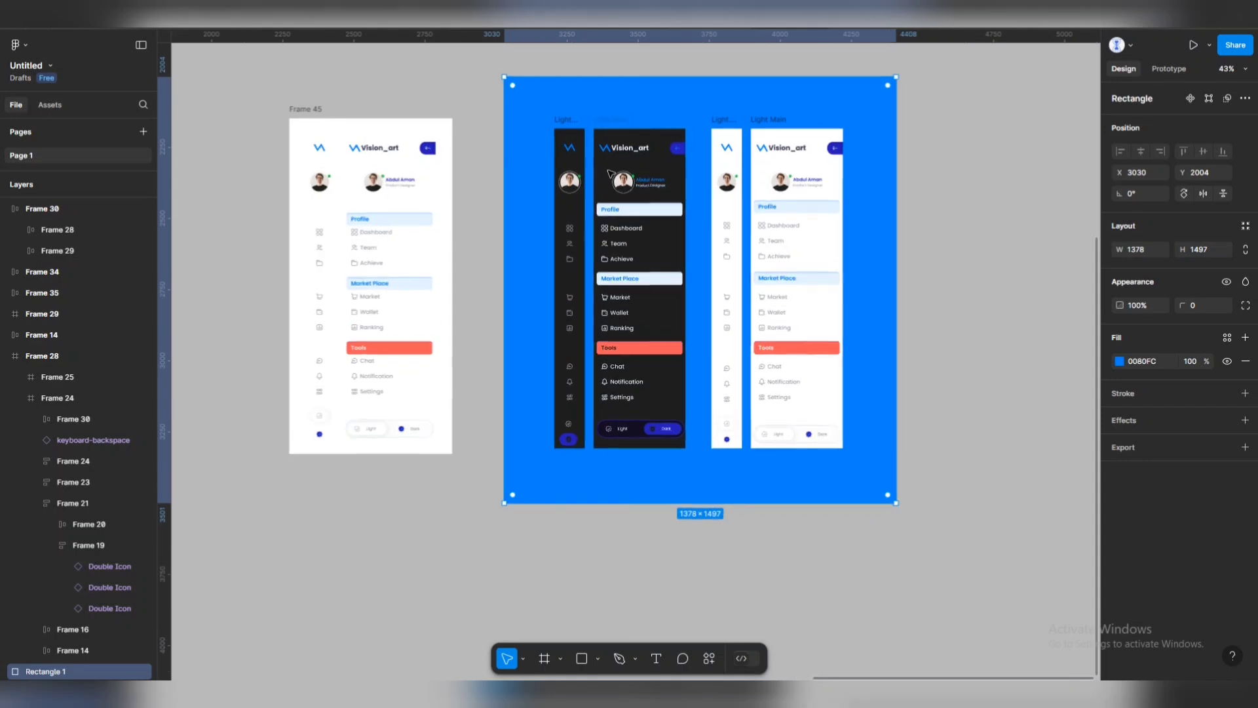
drag(452, 167, 879, 334)
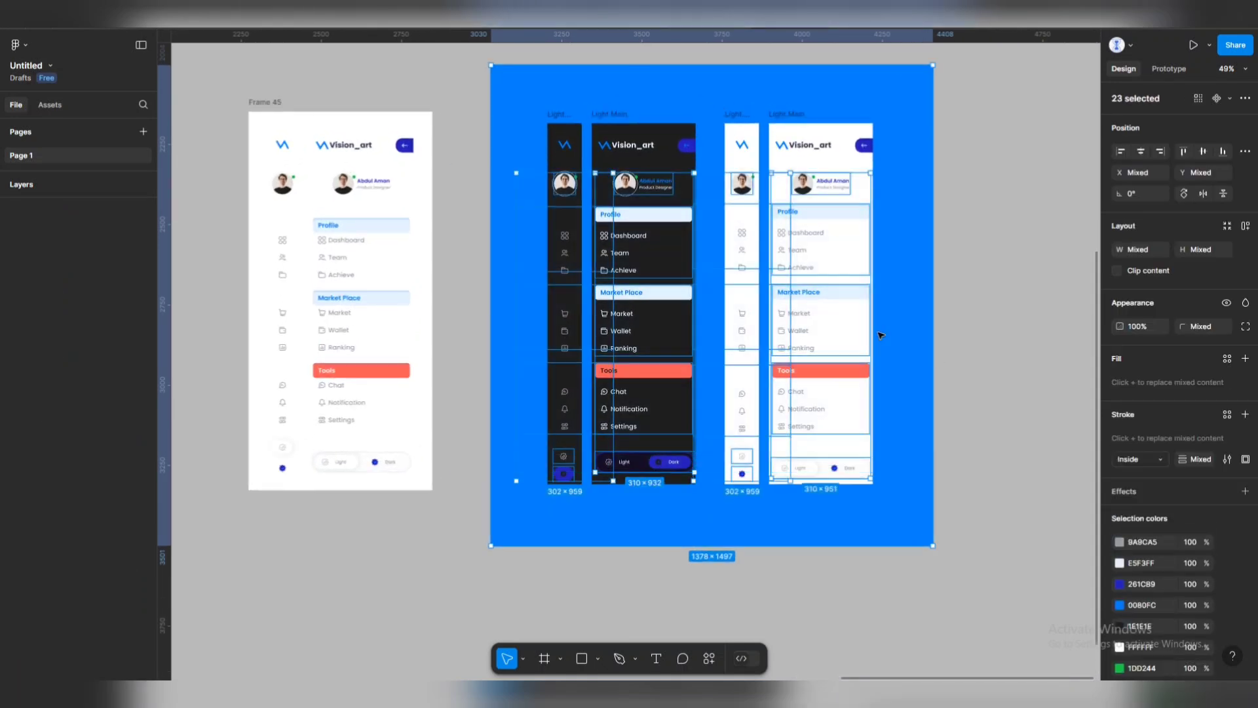
key(ctrl+z)
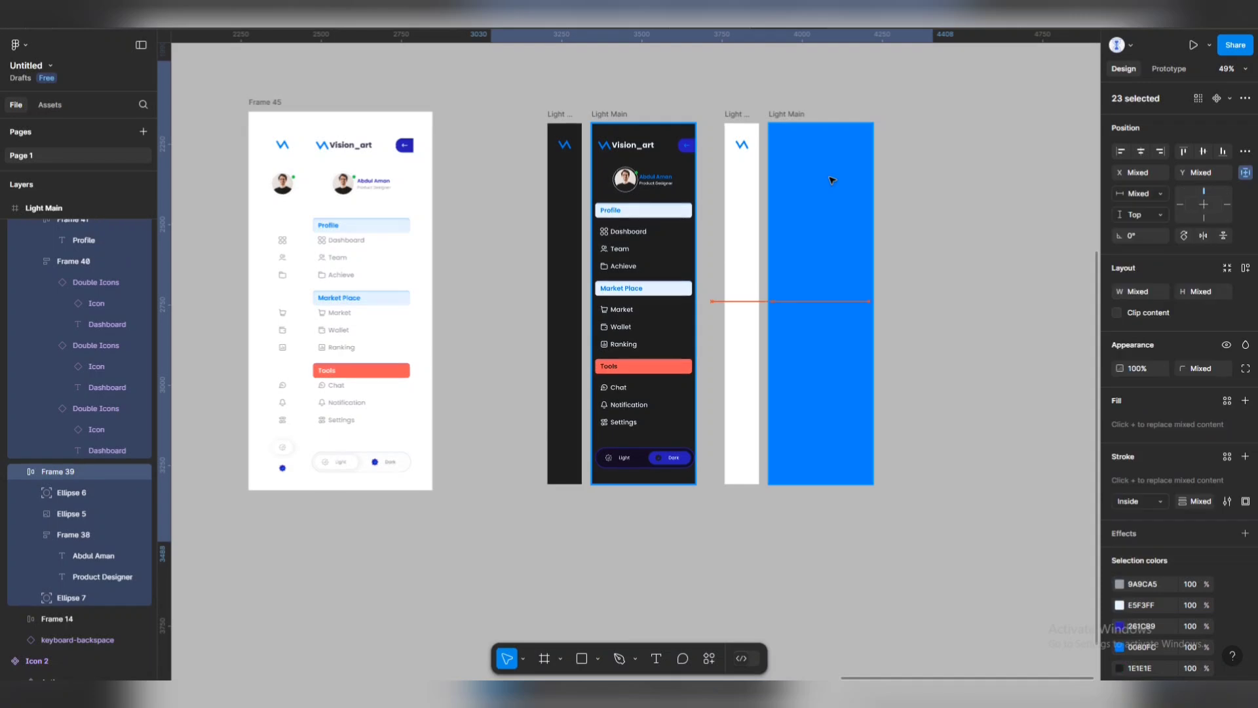
key(ctrl+z)
key(ctrl+z)
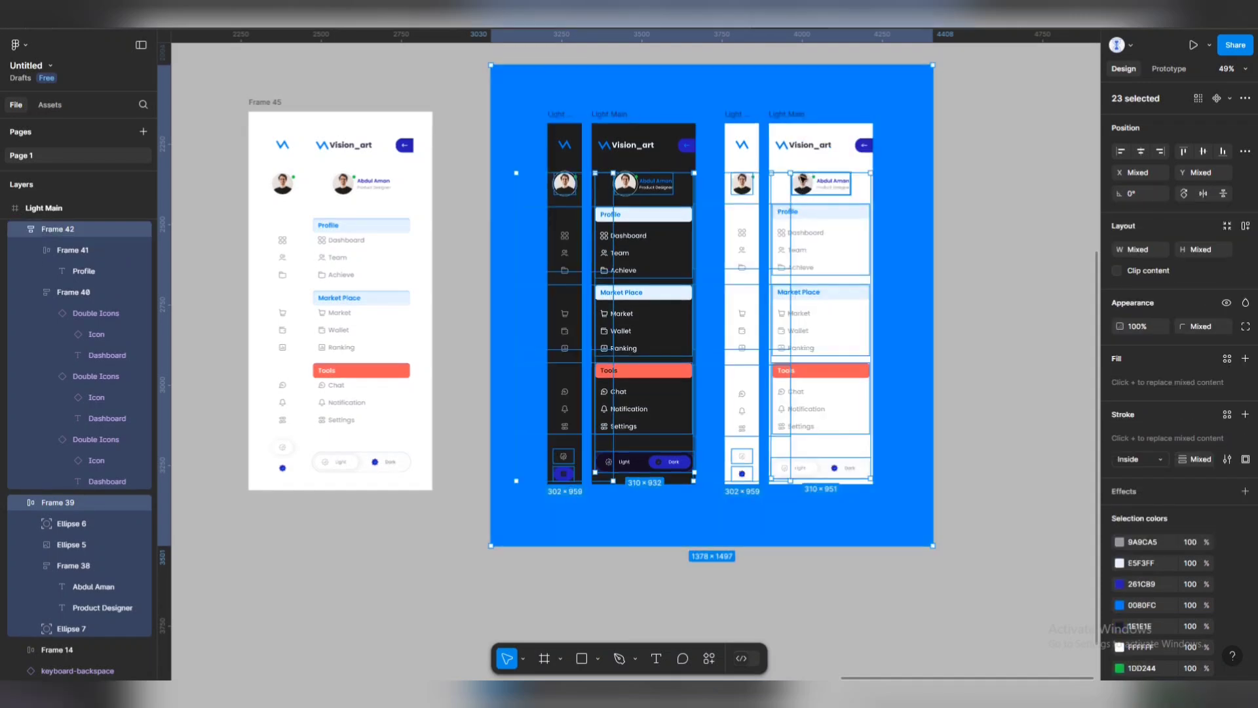
key(ctrl+z)
key(ctrl+z)
key(ctrl+shift+z)
key(ctrl+shift+z)
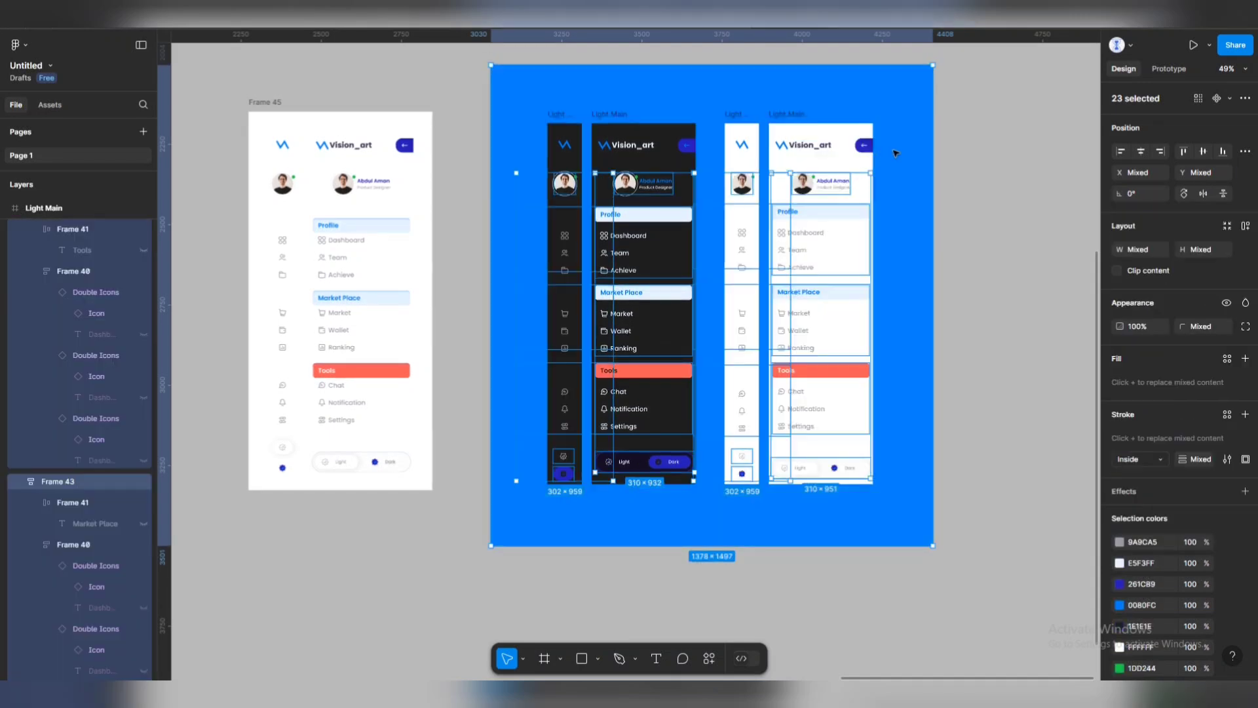
key(ctrl+z)
key(ctrl+z)
key(ctrl+z)
key(ctrl+z)
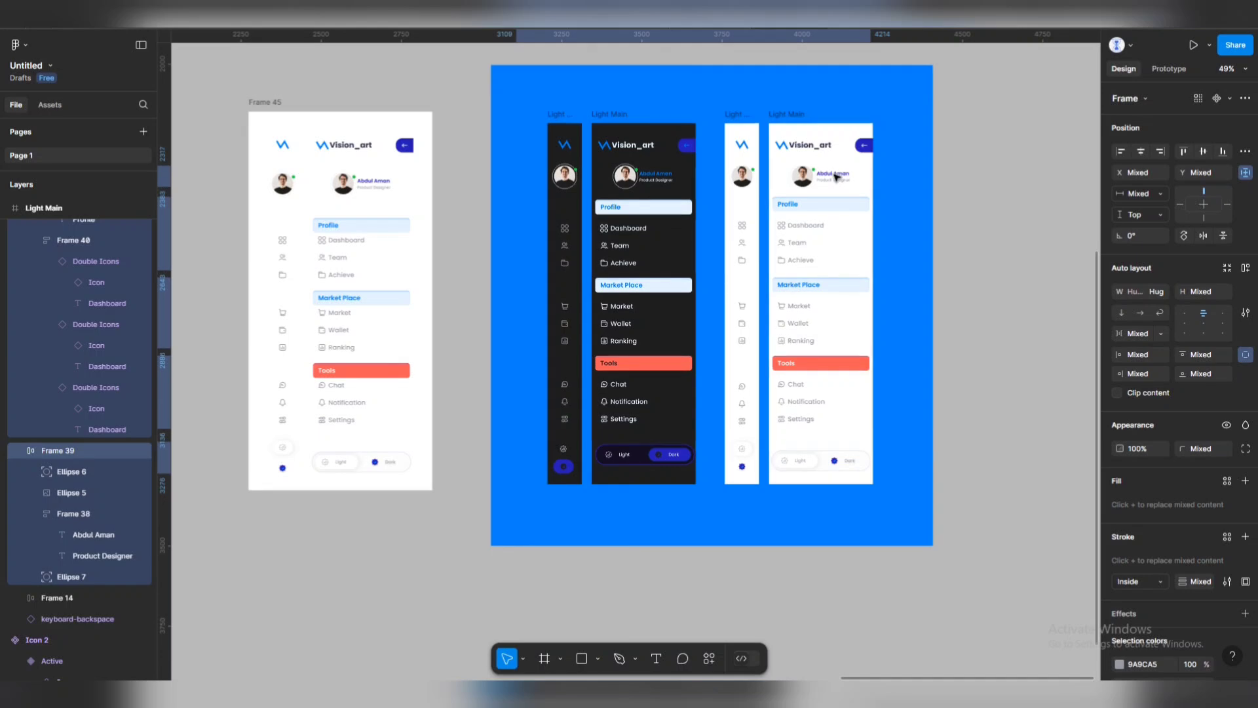
Delete the standalone light sidebar Frame 45.
key(Escape)
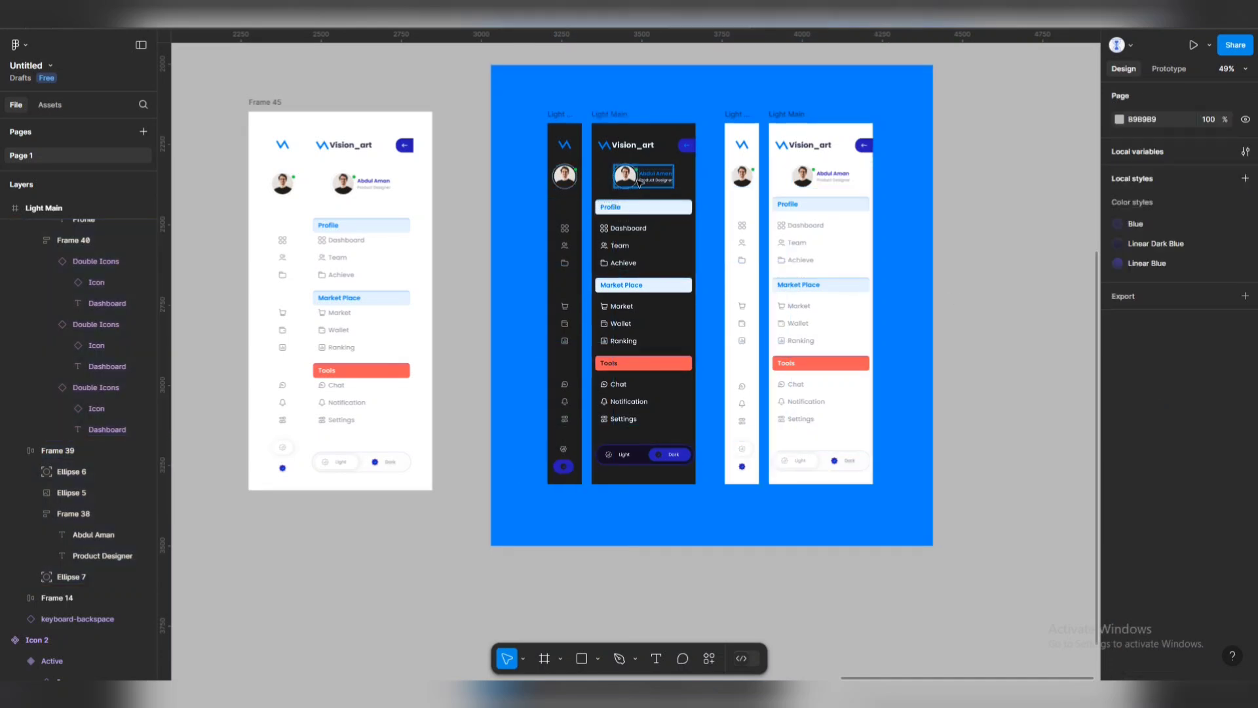
scroll(641, 267, up, 5)
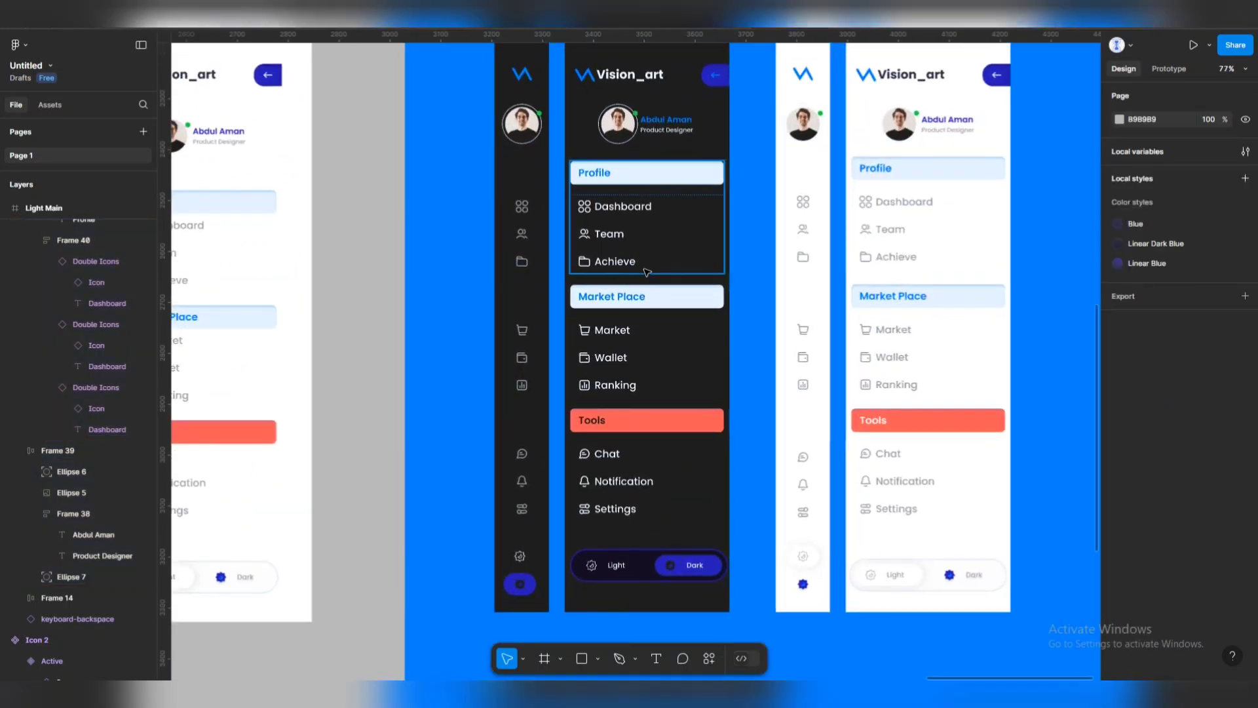
scroll(646, 271, down, 3)
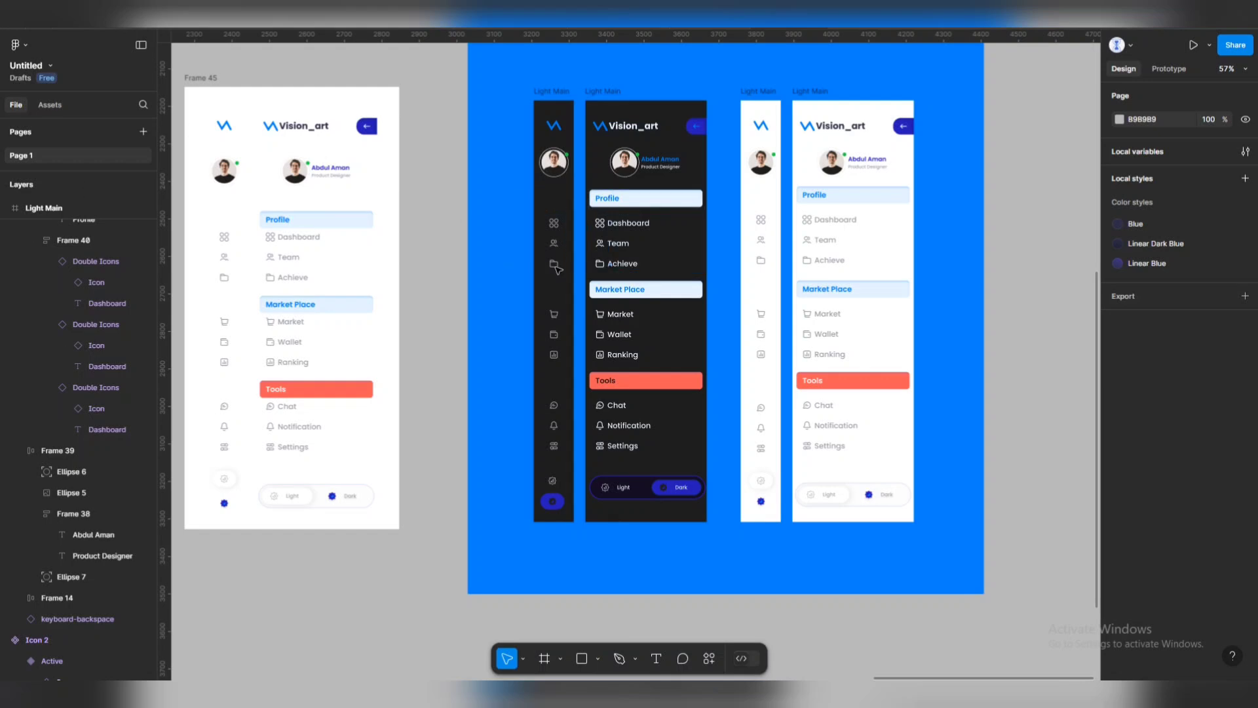
click(206, 79)
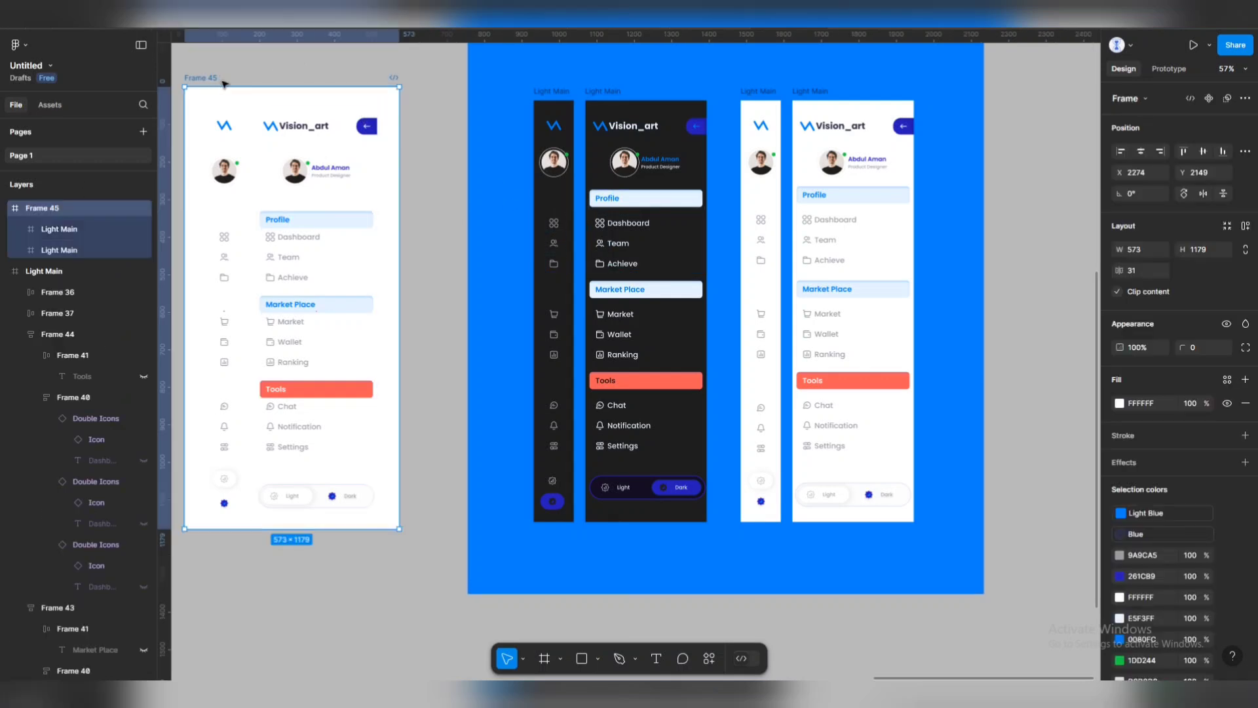
key(Delete)
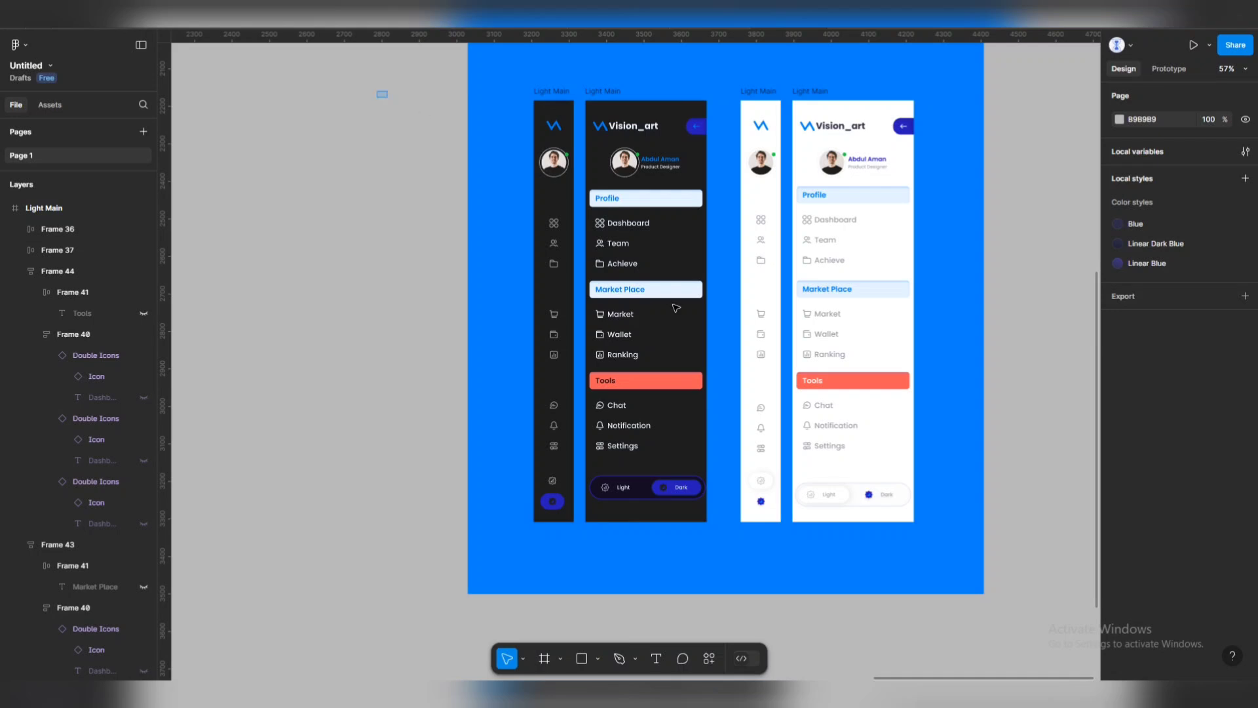
Paste a copy of the light sidebar pair with its blue background to the left.
drag(677, 308, 703, 420)
click(599, 112)
drag(1008, 76, 738, 401)
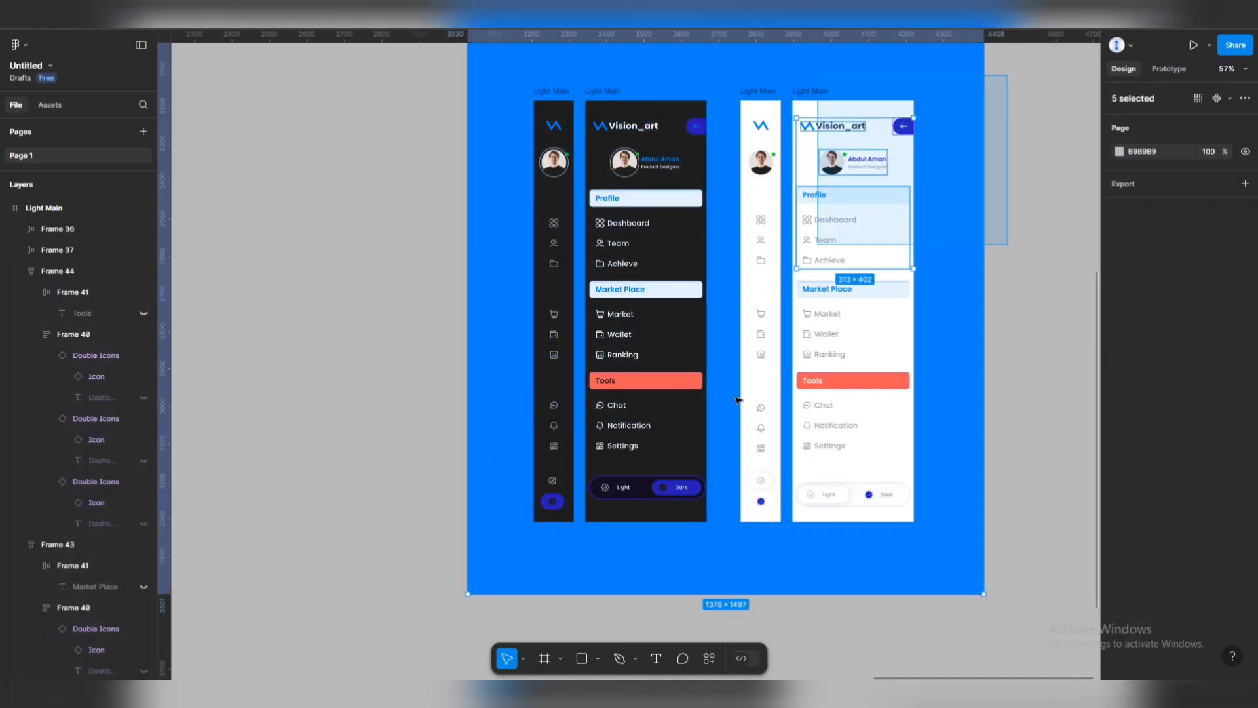
click(730, 542)
scroll(789, 92, down, 3)
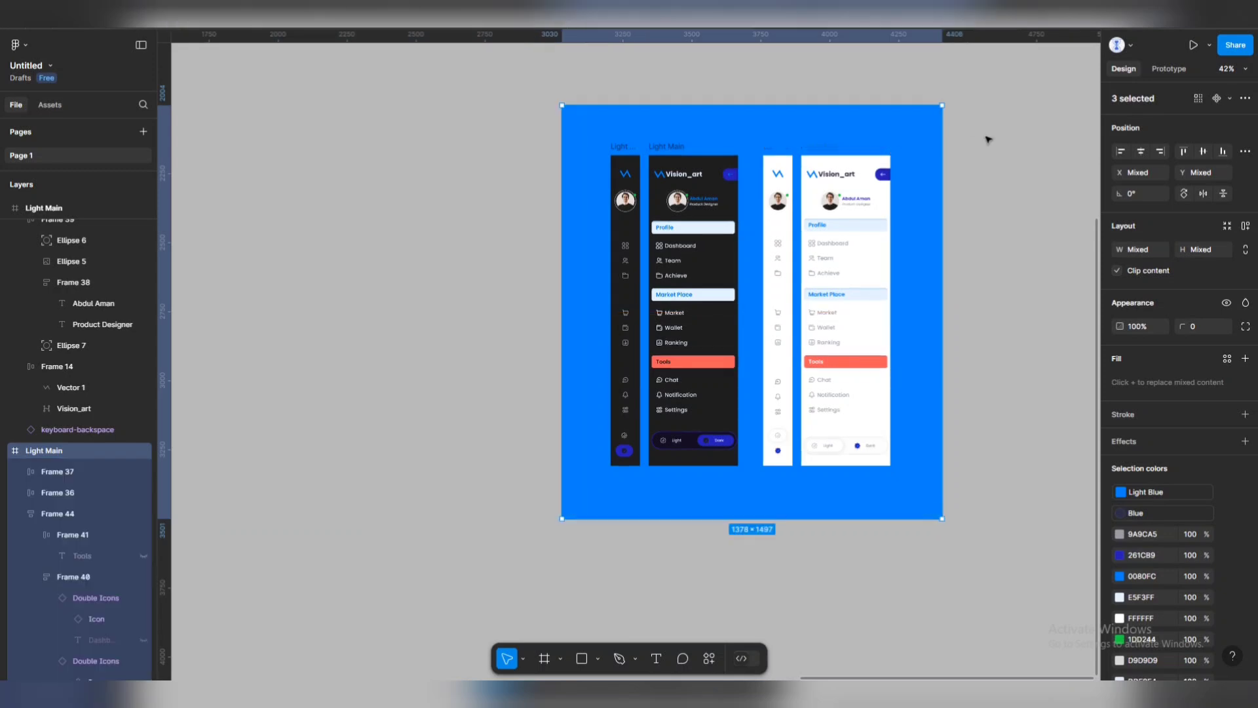
drag(993, 123, 757, 474)
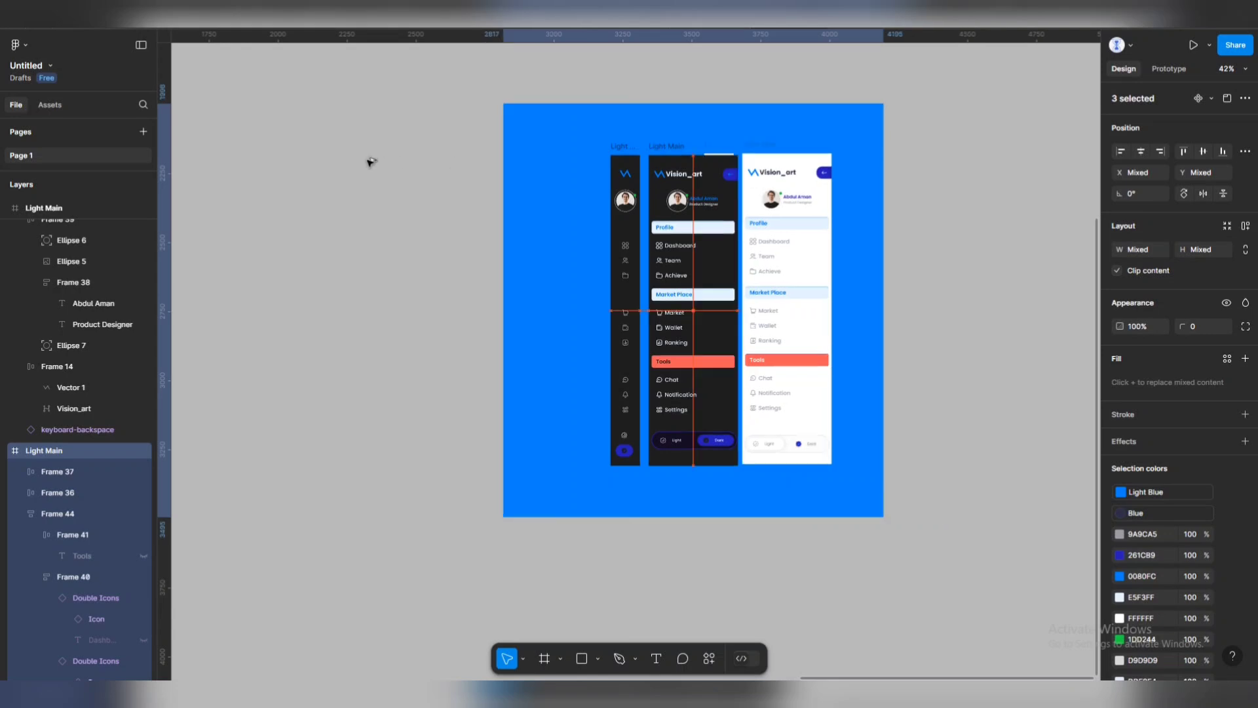
key(ctrl+v)
Delete the blue background rectangle from the pasted copy.
click(442, 134)
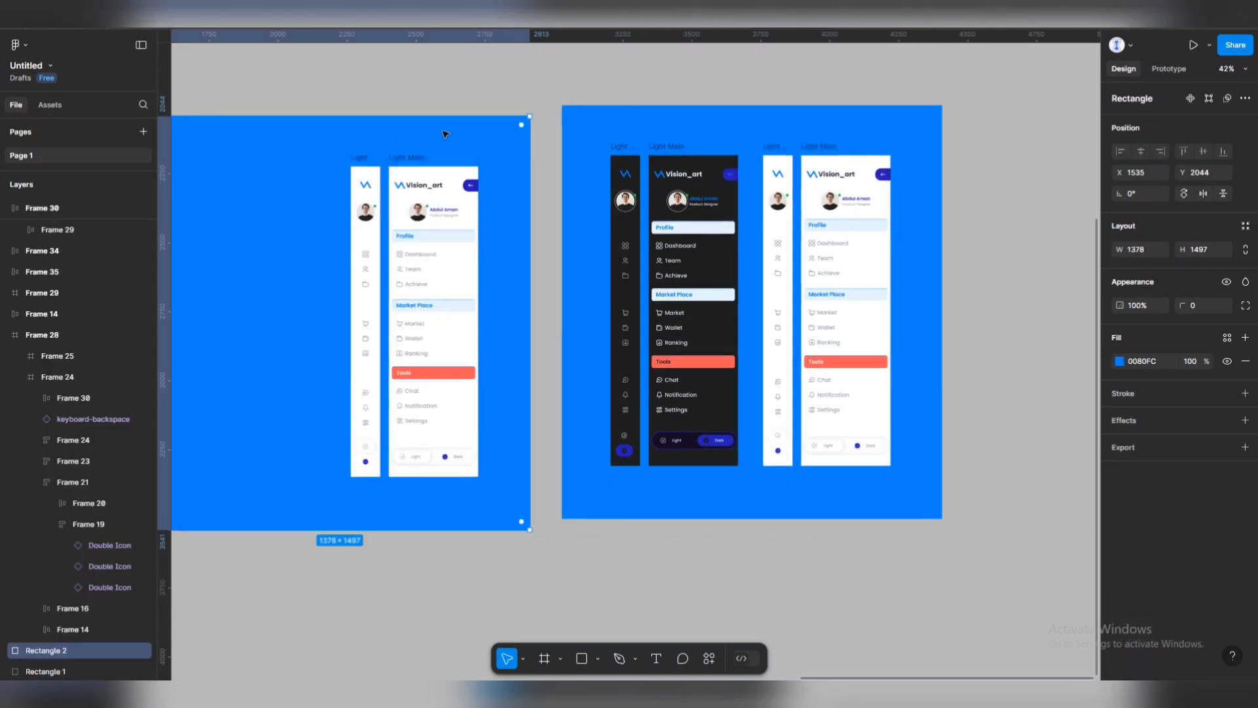
key(Delete)
scroll(402, 203, up, 3)
scroll(439, 294, down, 2)
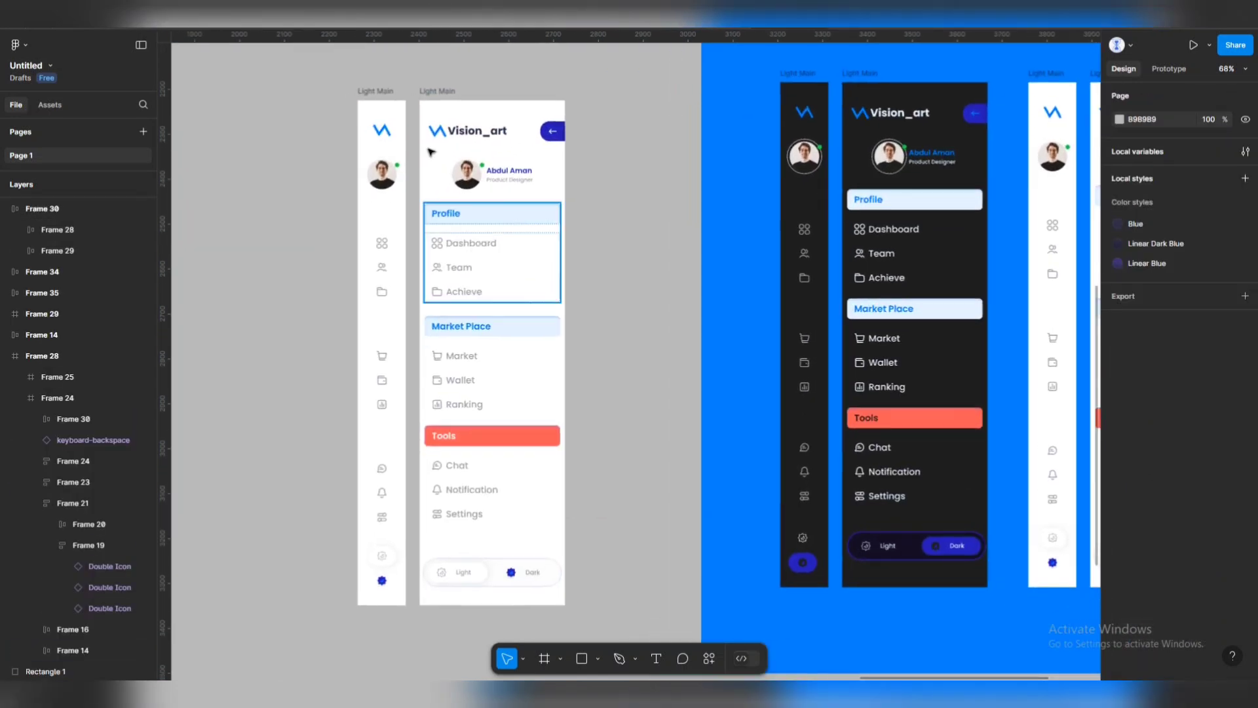
Delete both old Light Main sidebar frames after checking their prototype settings.
click(398, 97)
click(392, 92)
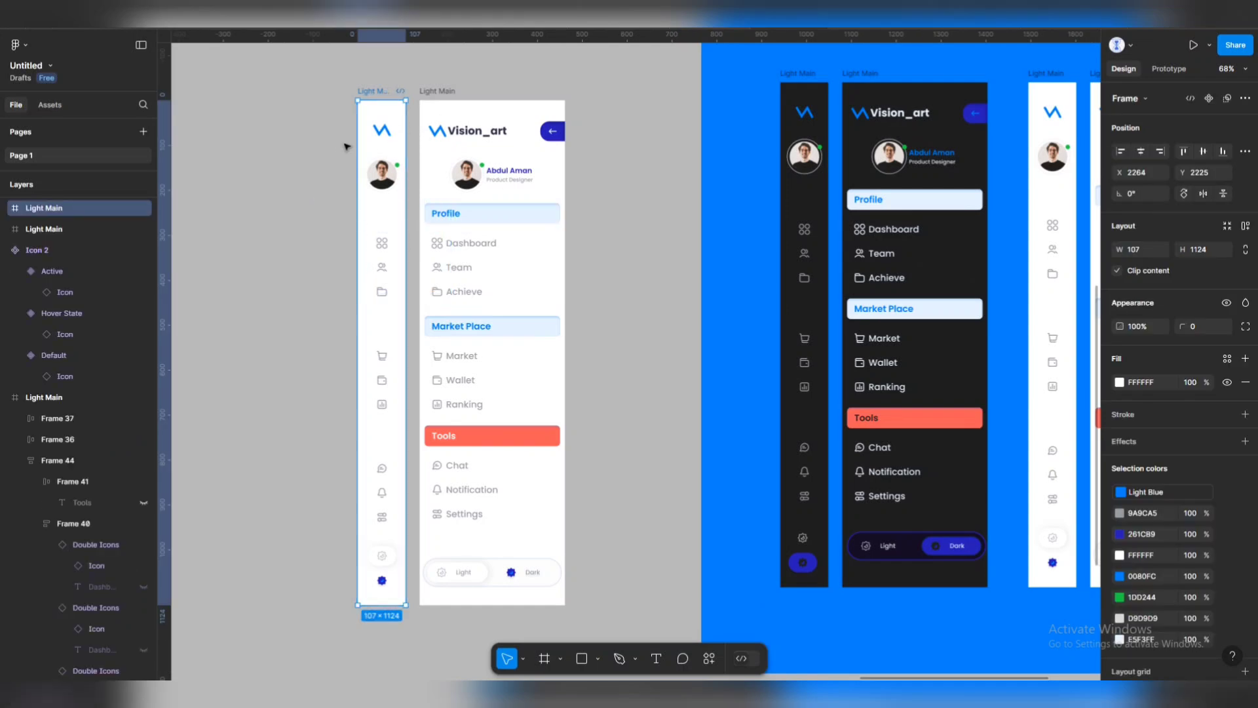
key(shift+e)
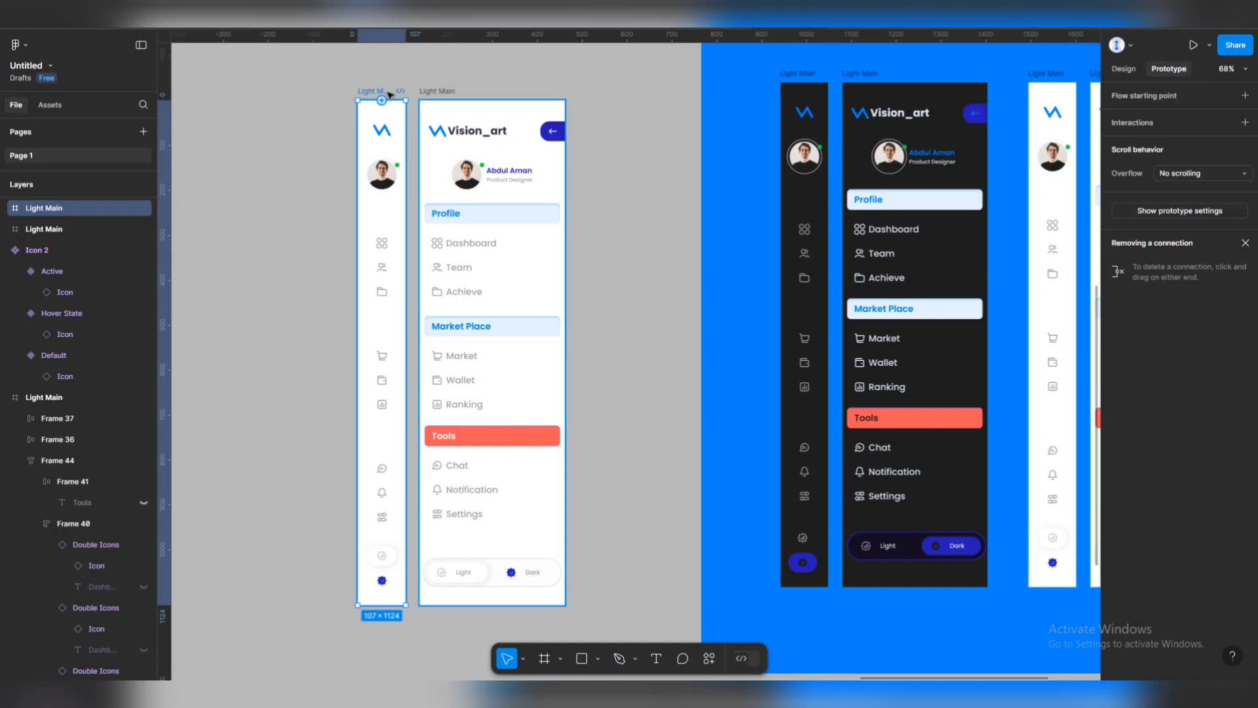
click(330, 80)
scroll(610, 116, down, 5)
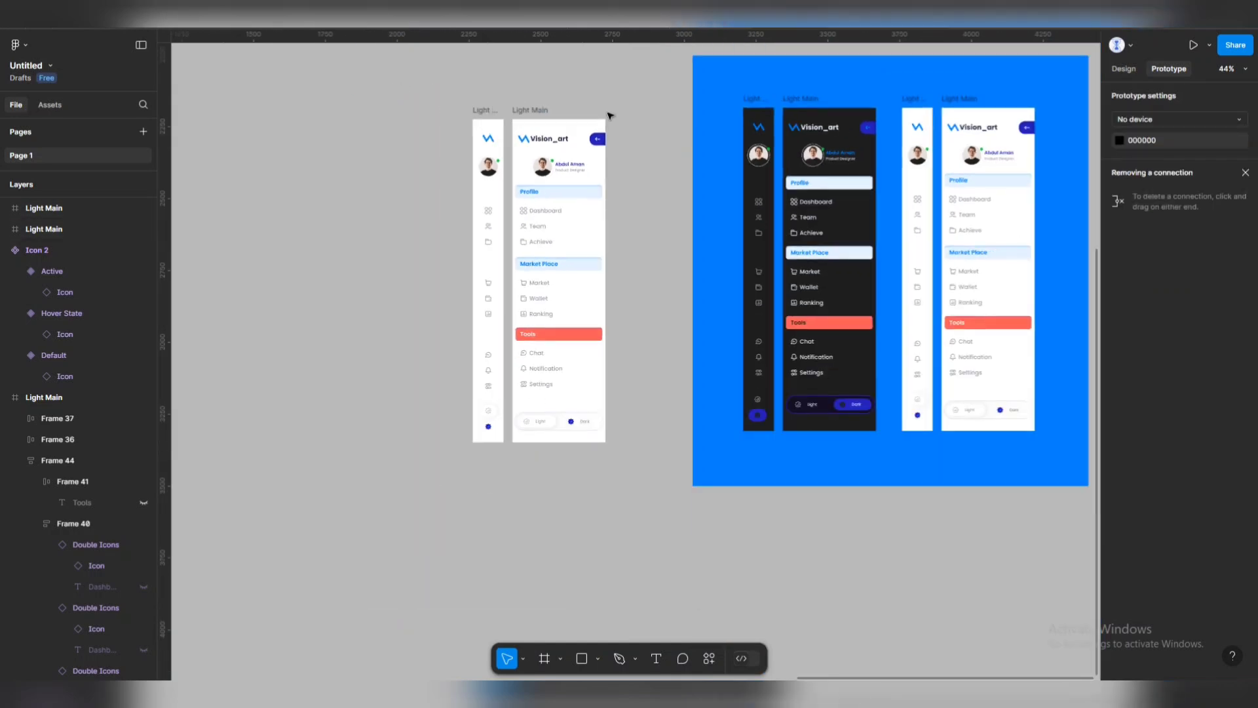
drag(427, 105, 643, 486)
key(Delete)
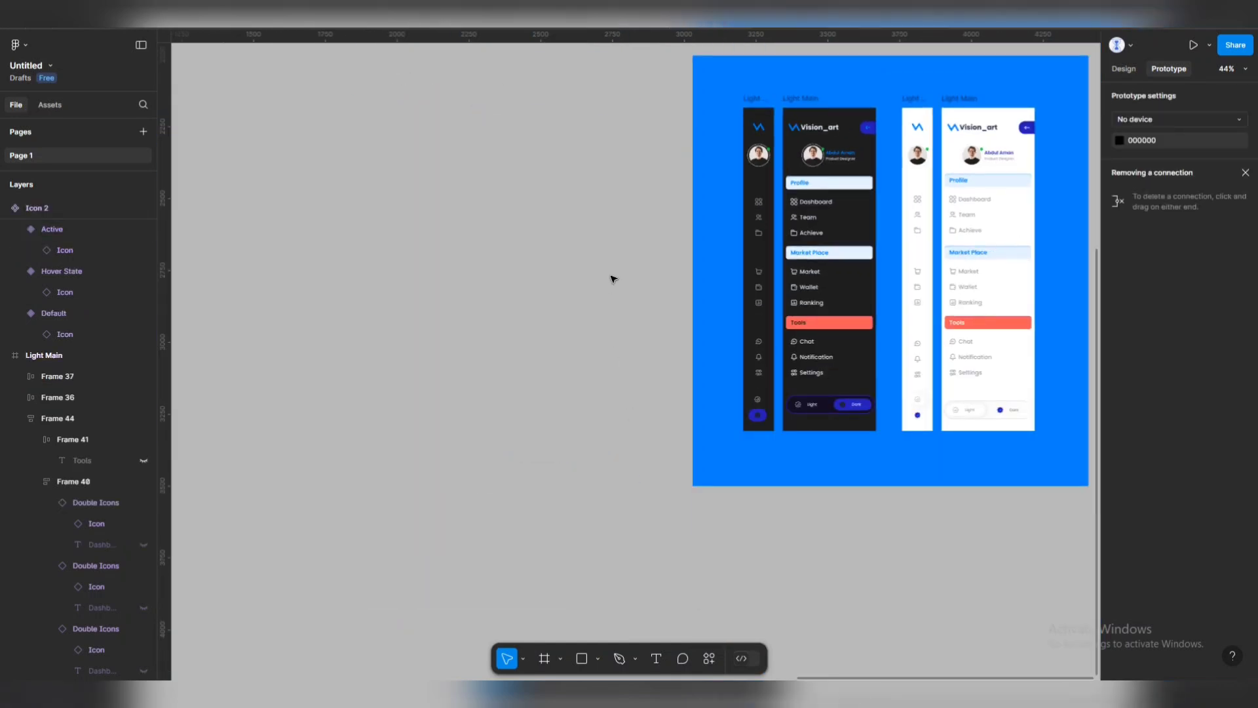
Duplicate the inner frame of four dark and light sidebars to the left of the blue frame.
scroll(709, 241, right, 2)
scroll(607, 79, down, 3)
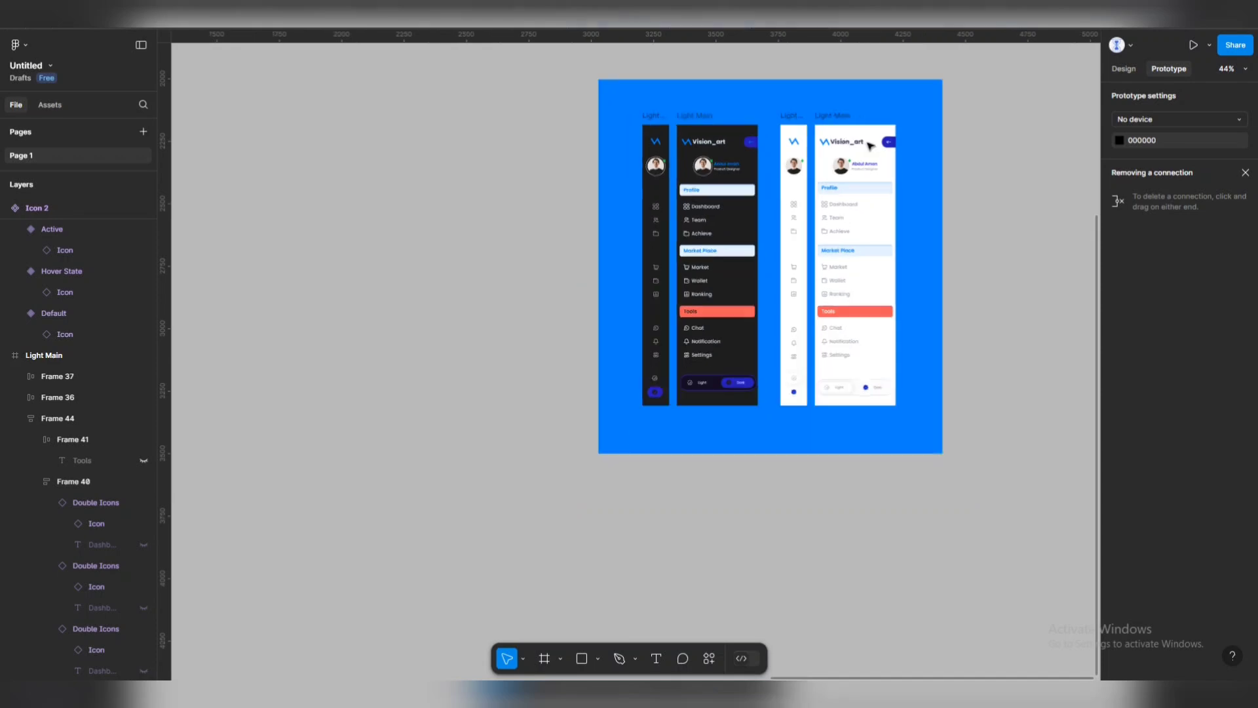
drag(920, 121, 596, 340)
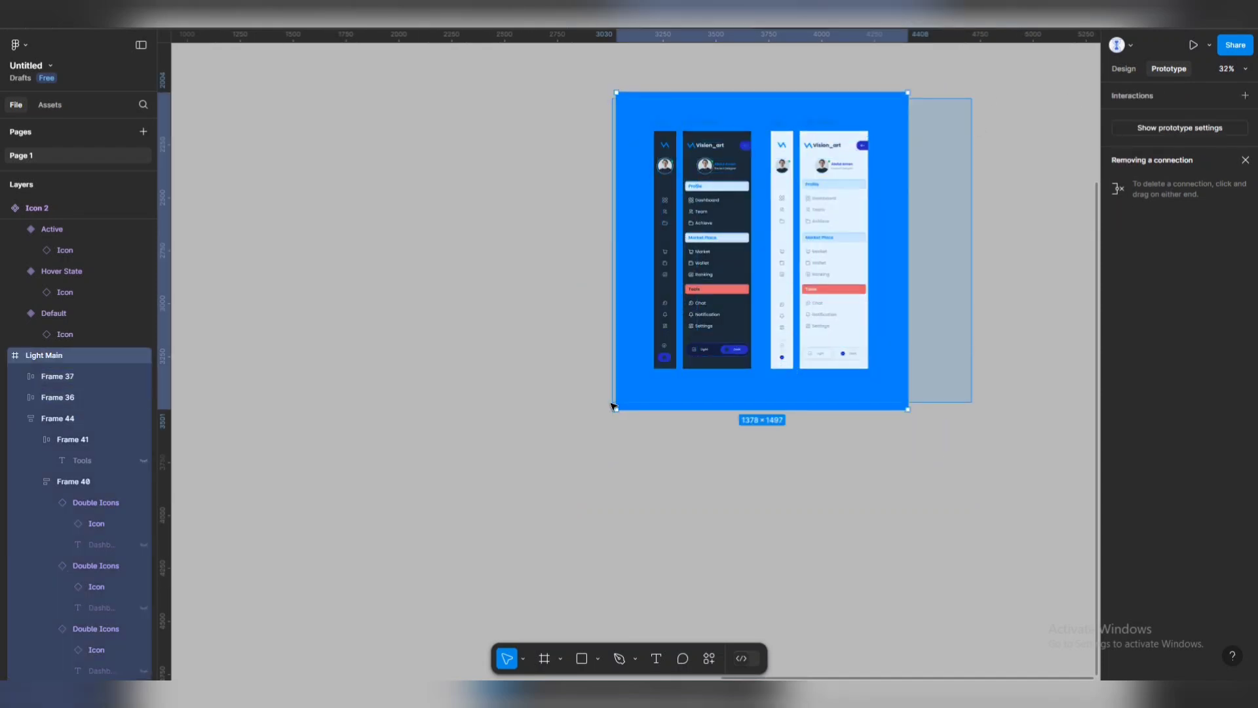
click(721, 272)
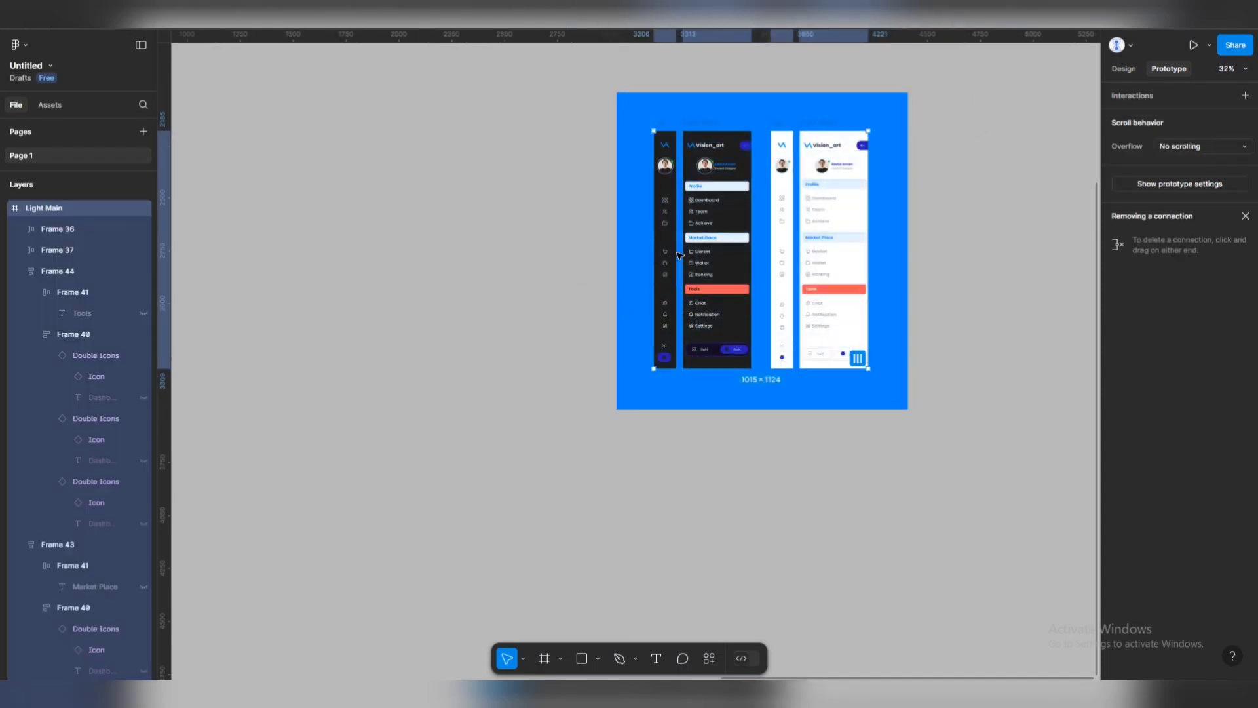
drag(725, 266, 413, 284)
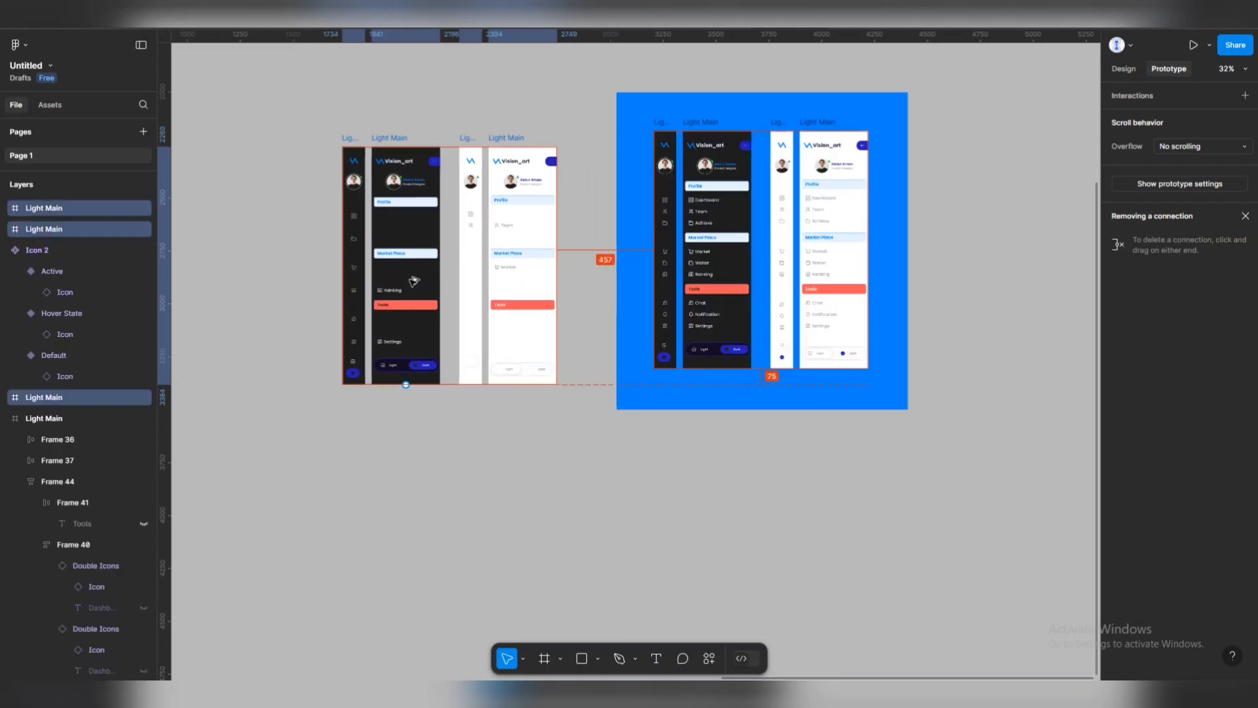
scroll(411, 183, up, 5)
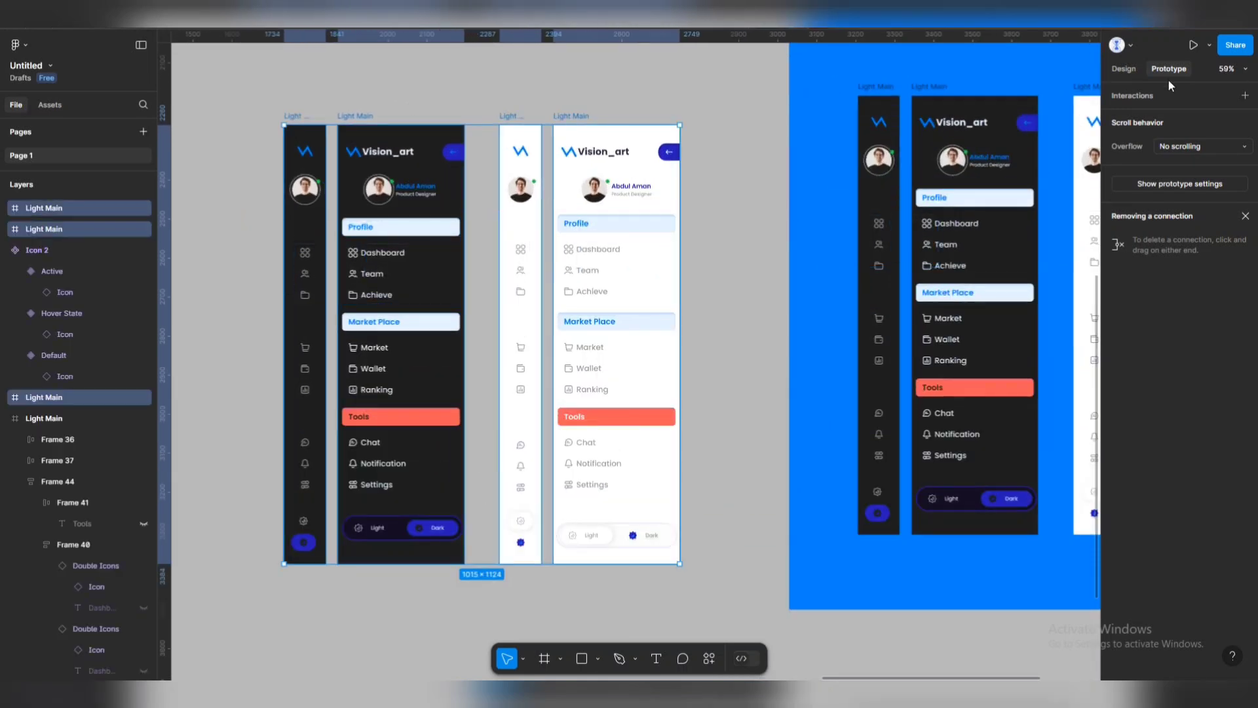
Make the four copied sidebars components and combine them as variants in one set.
click(1124, 68)
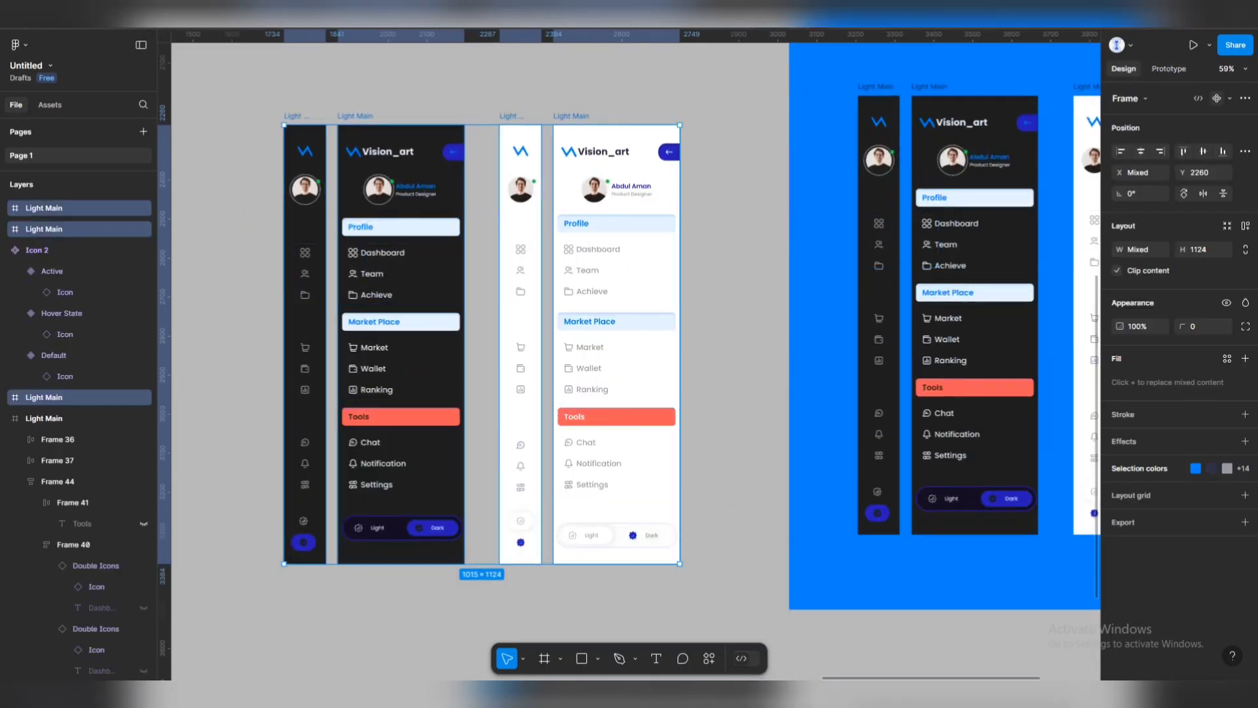
click(1232, 98)
click(1197, 139)
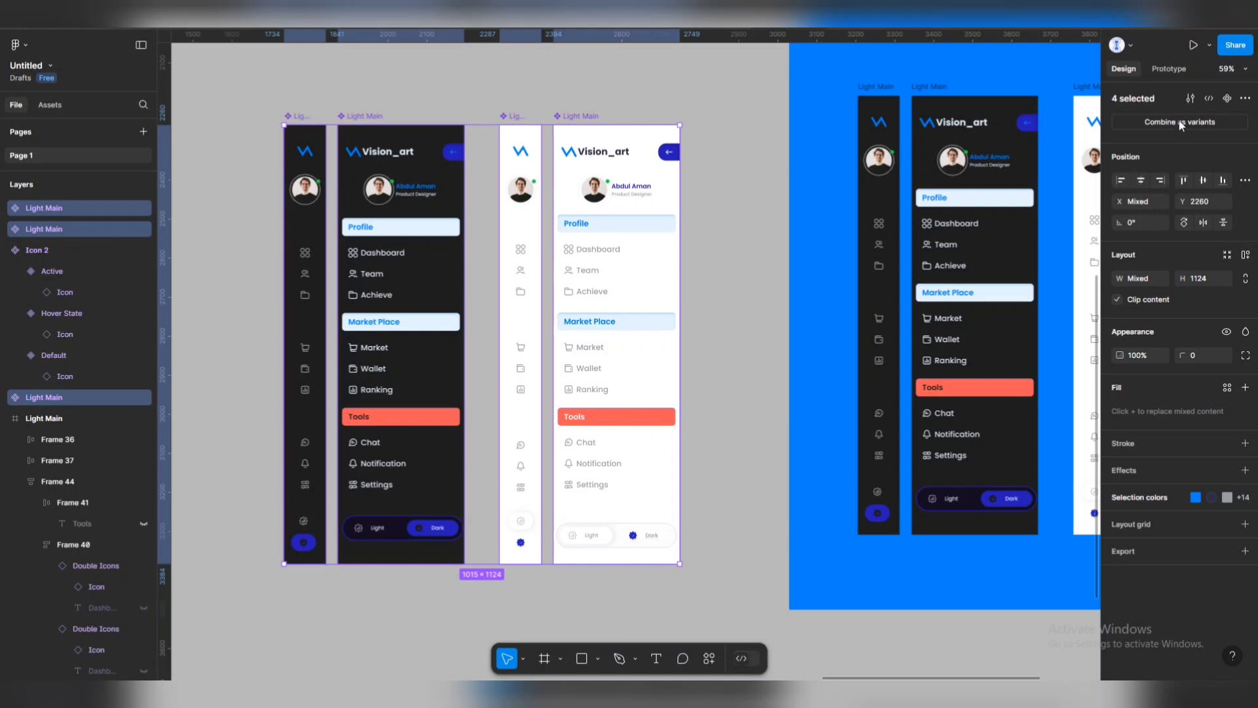
click(1182, 124)
scroll(474, 224, up, 2)
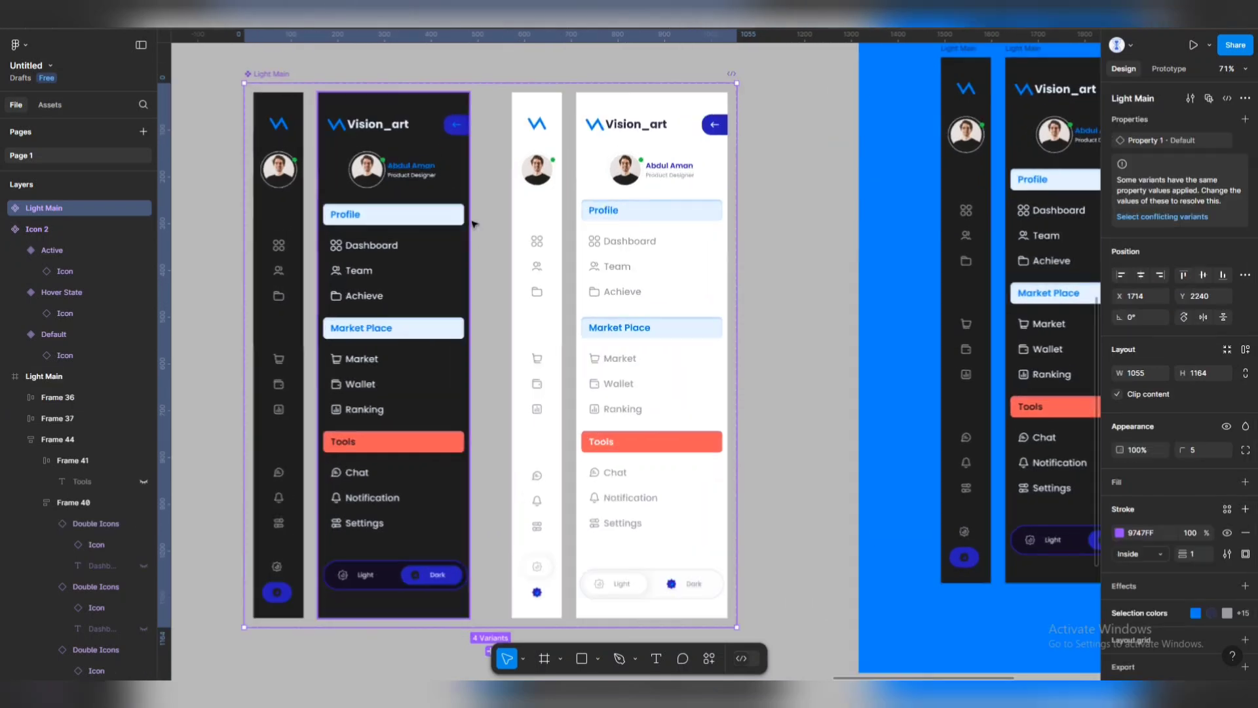
scroll(393, 268, left, 1)
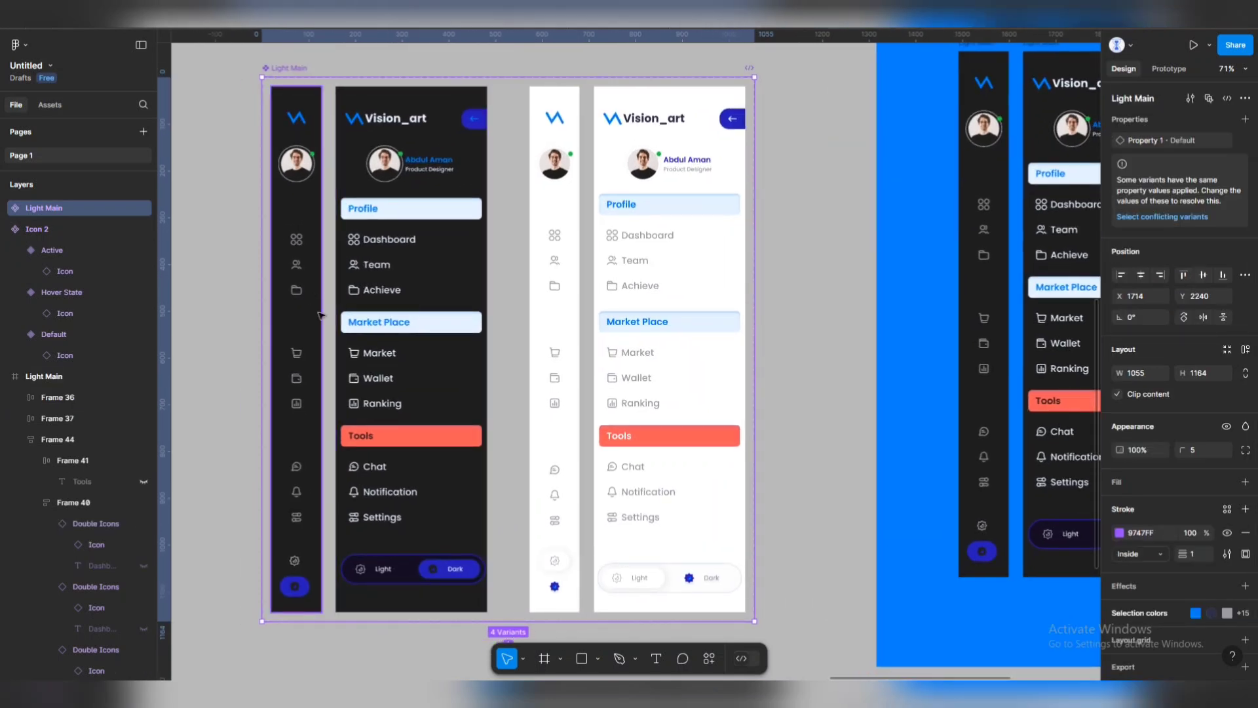
click(318, 315)
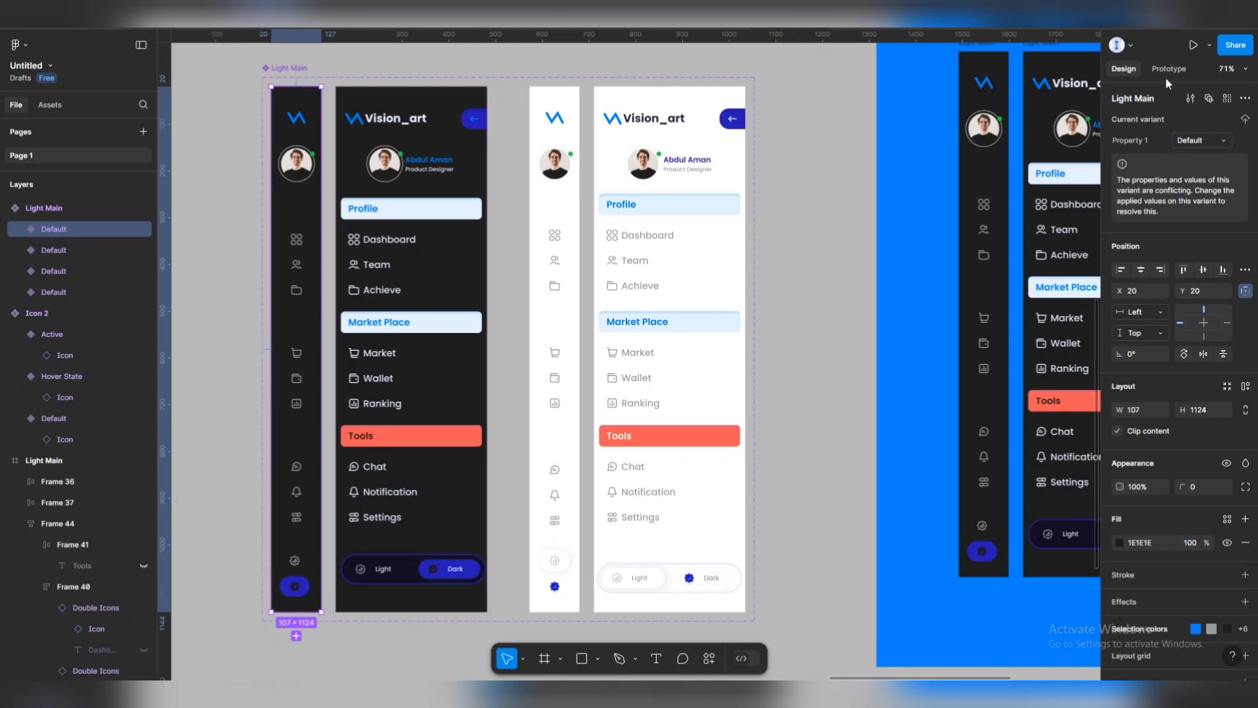
key(alt+9)
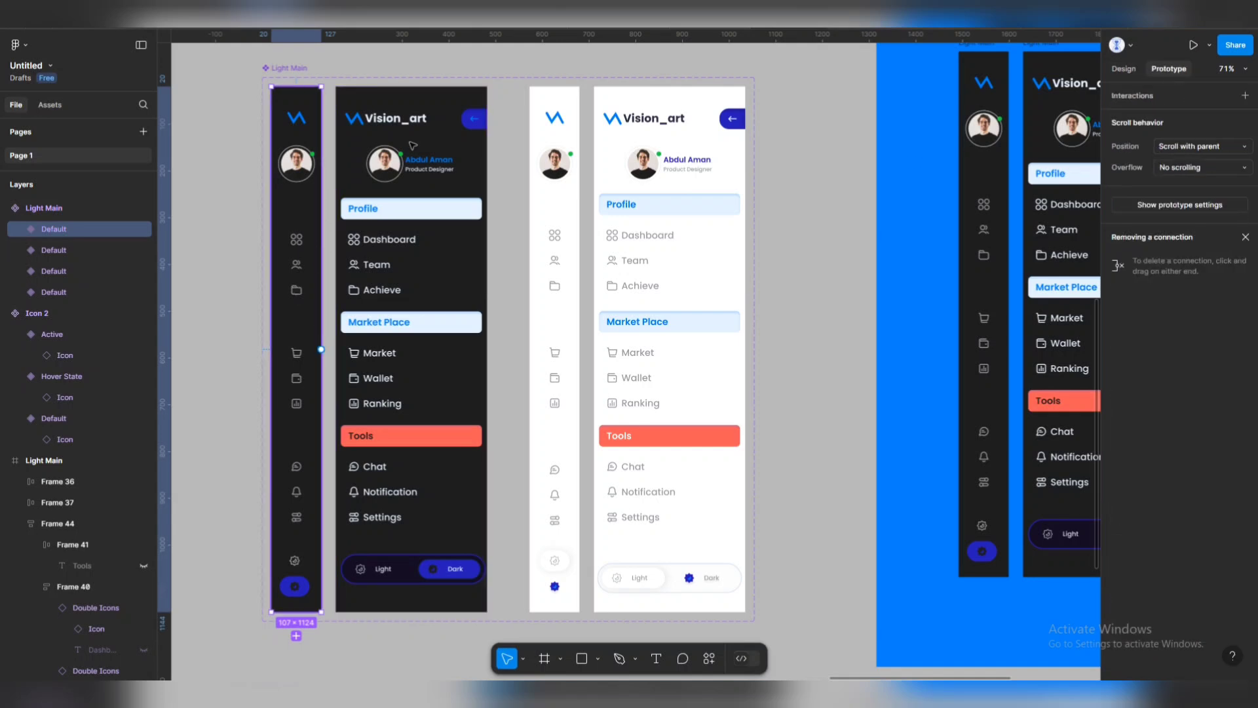
Link the wide dark sidebar's back arrow to the collapsed dark variant on click, Smart animate.
click(482, 116)
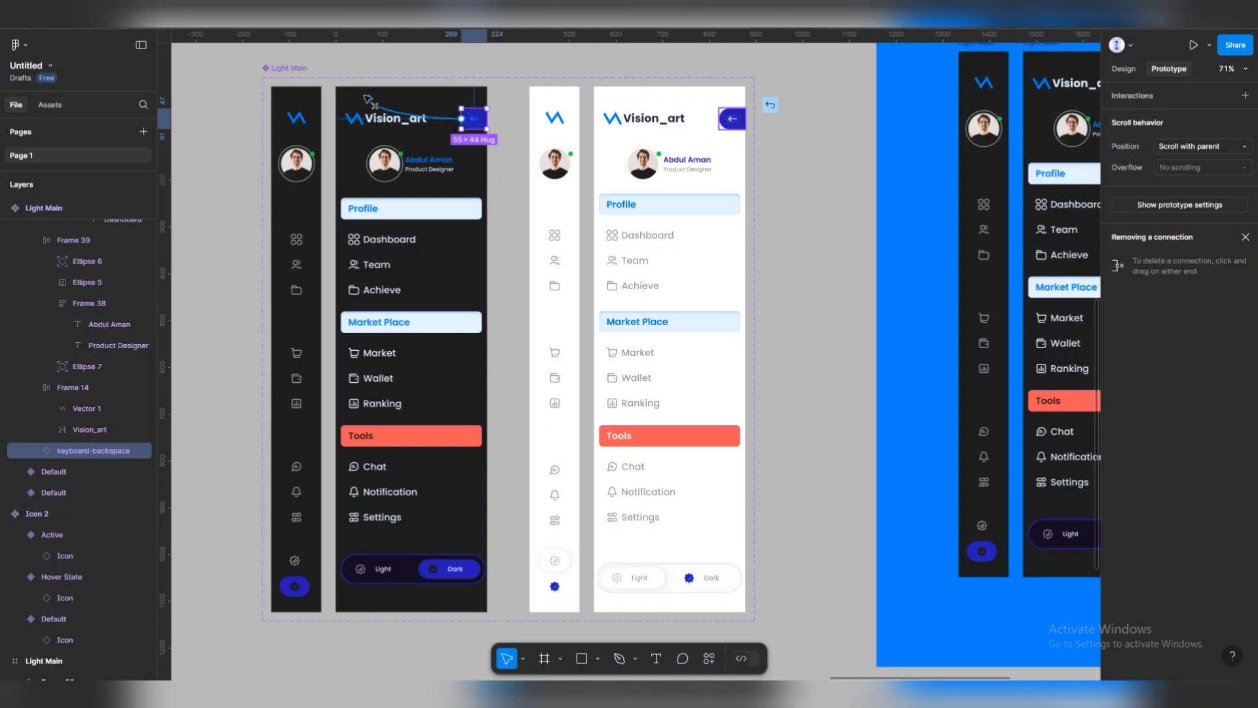
drag(487, 119, 315, 120)
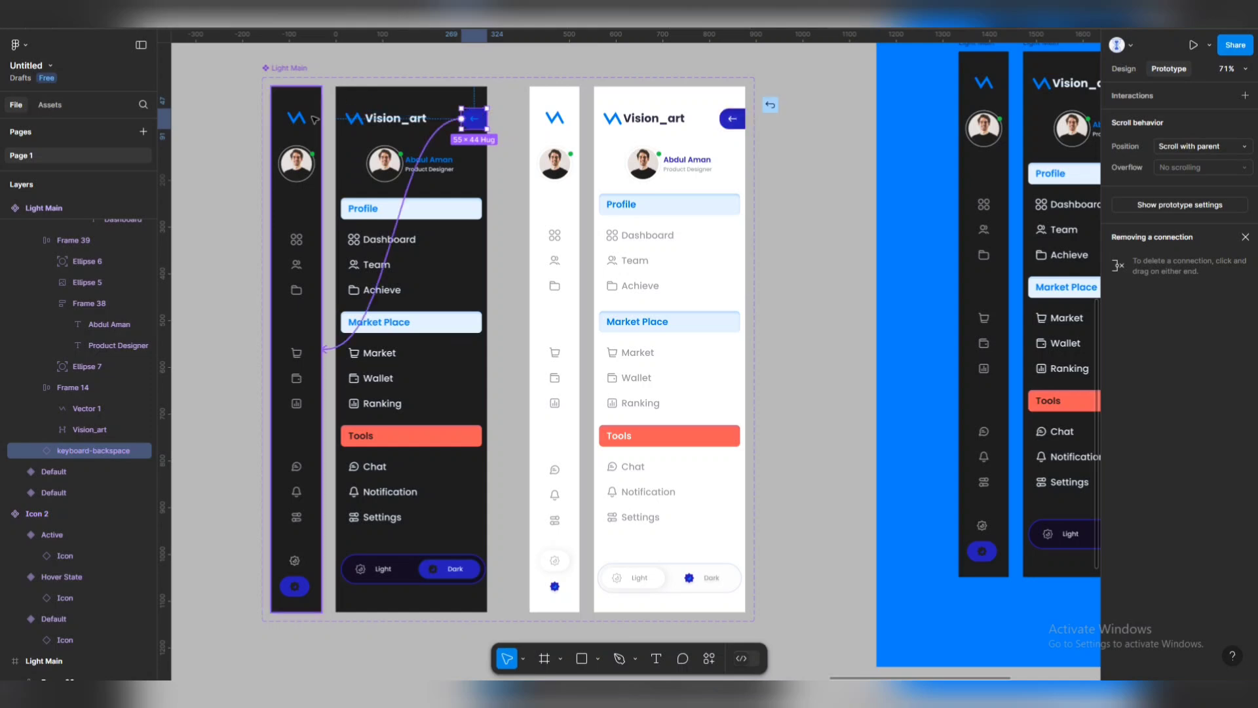
drag(314, 120, 313, 122)
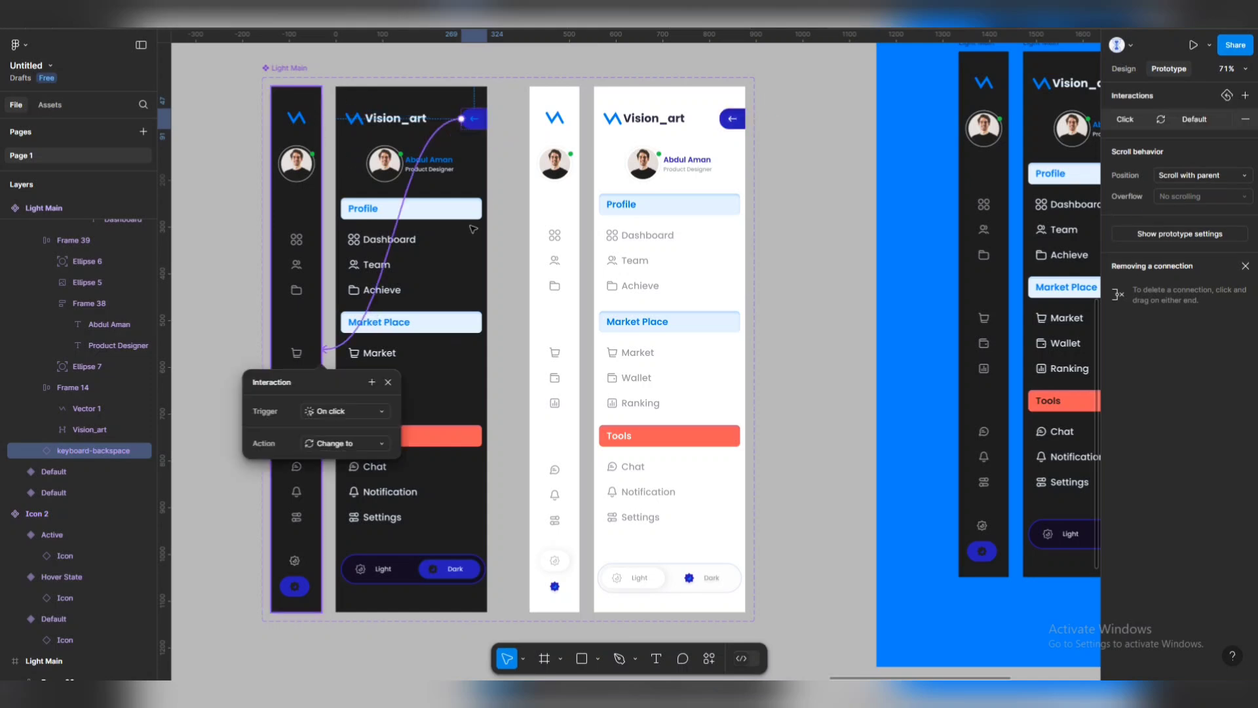
click(308, 244)
Link the collapsed dark sidebar's Team icon to the expanded dark variant on click.
double_click(309, 243)
double_click(311, 242)
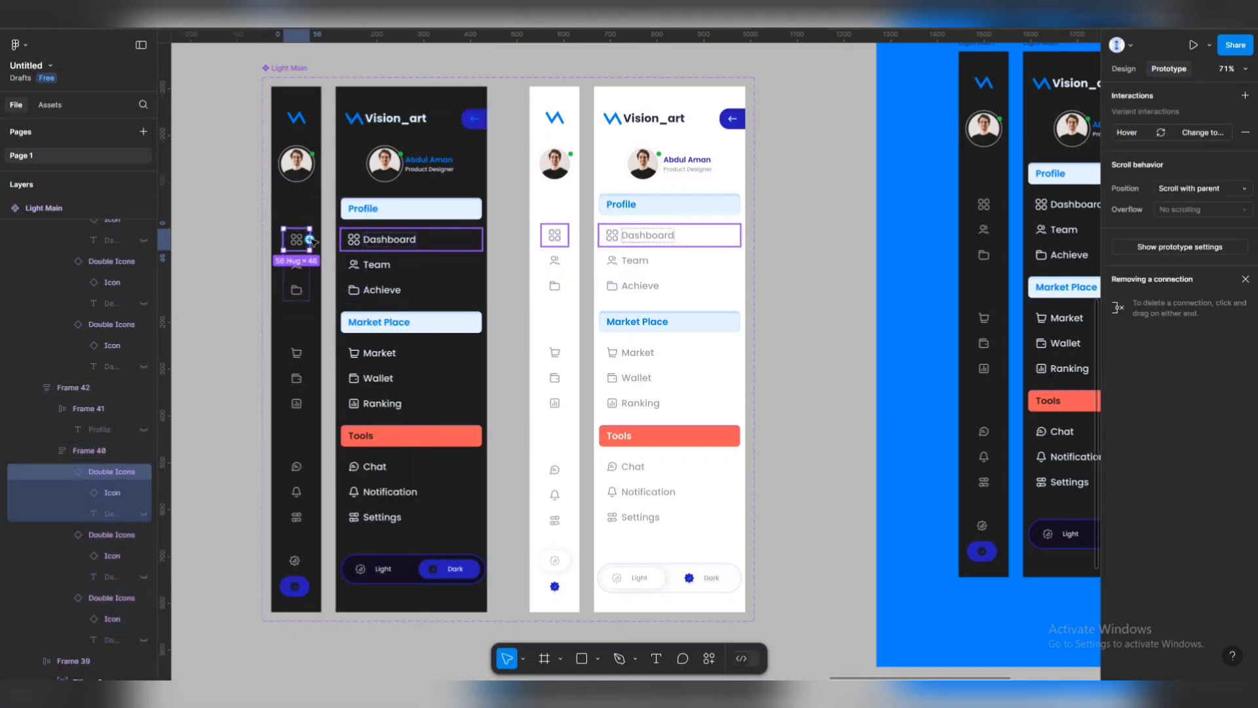
double_click(296, 265)
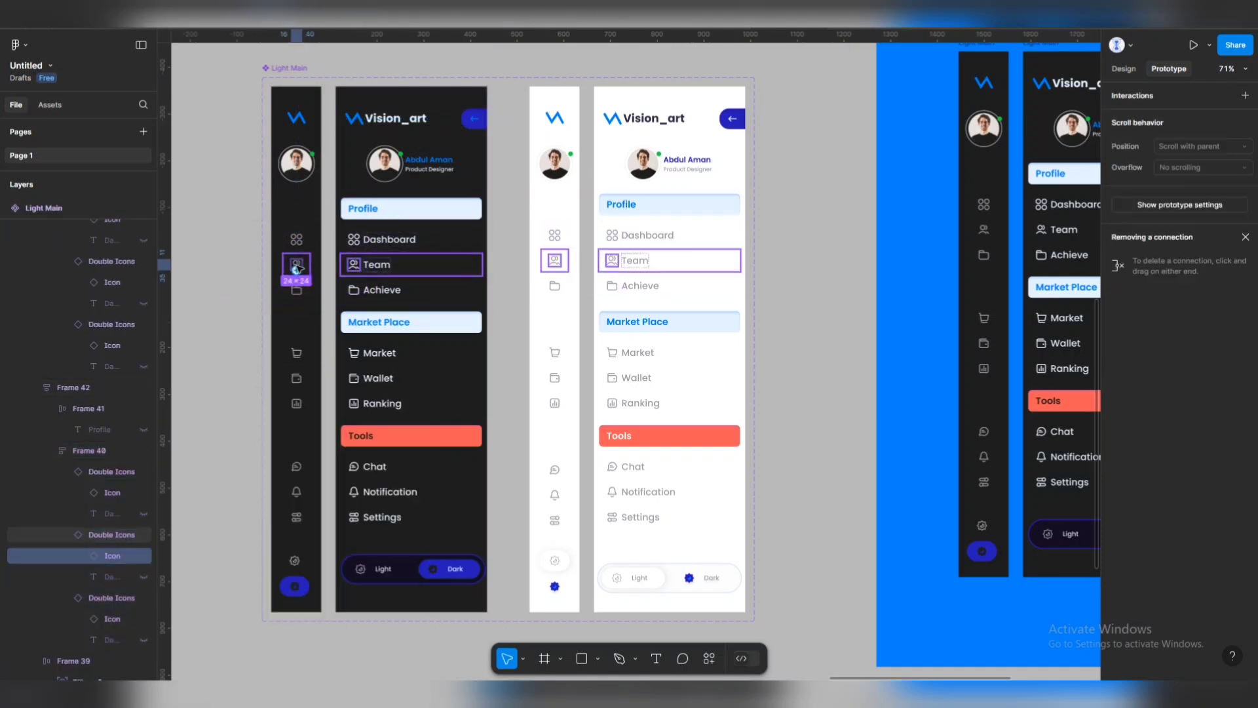
drag(302, 264, 392, 285)
drag(317, 269, 386, 282)
key(ctrl+z)
click(315, 260)
double_click(303, 266)
double_click(302, 266)
scroll(463, 274, down, 3)
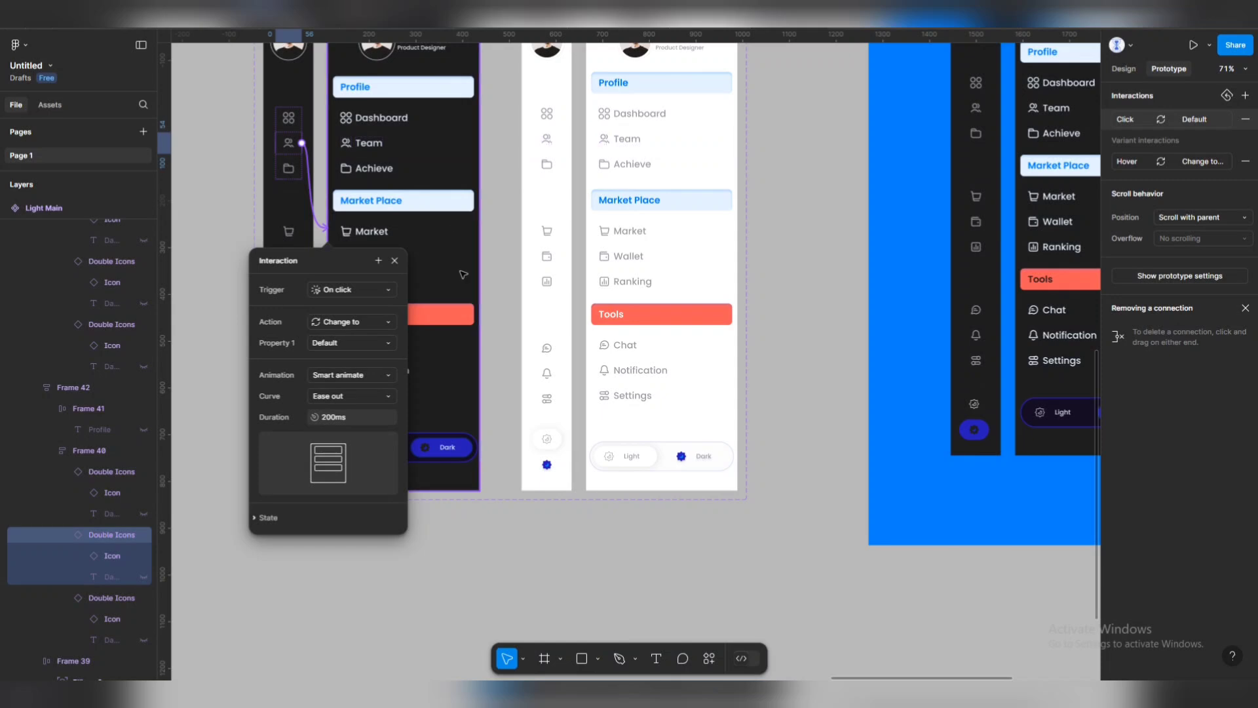
click(463, 274)
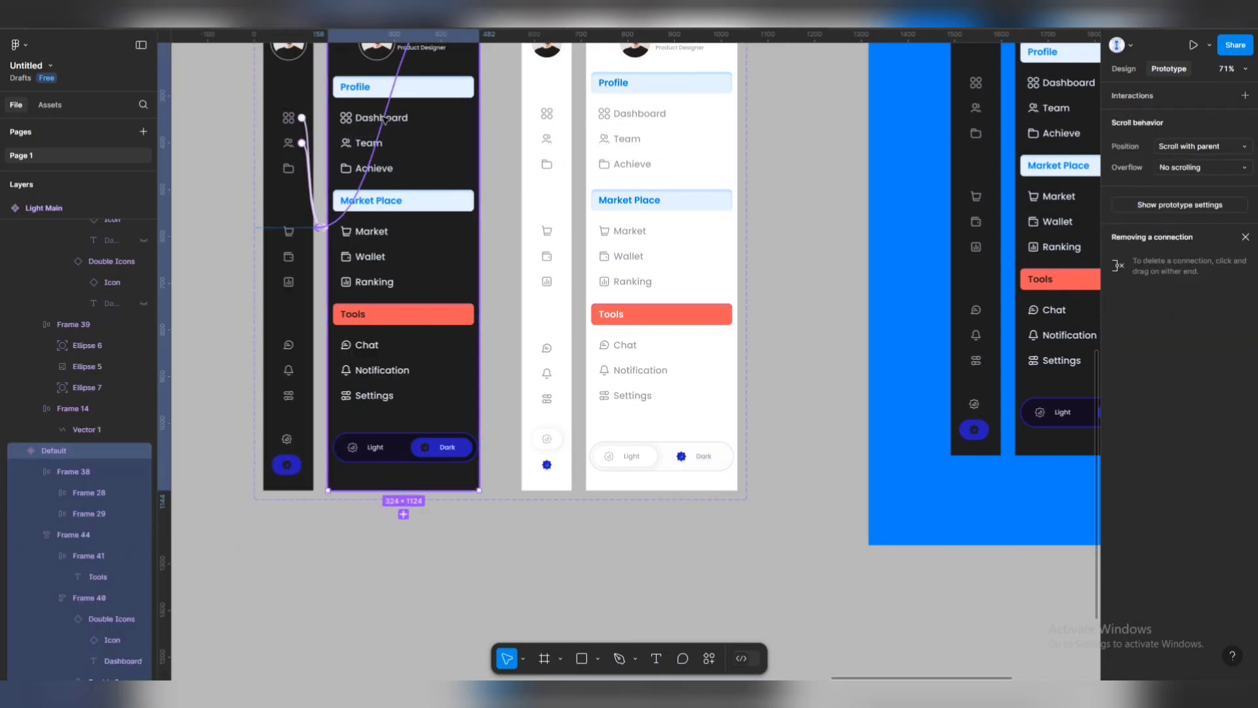
click(384, 120)
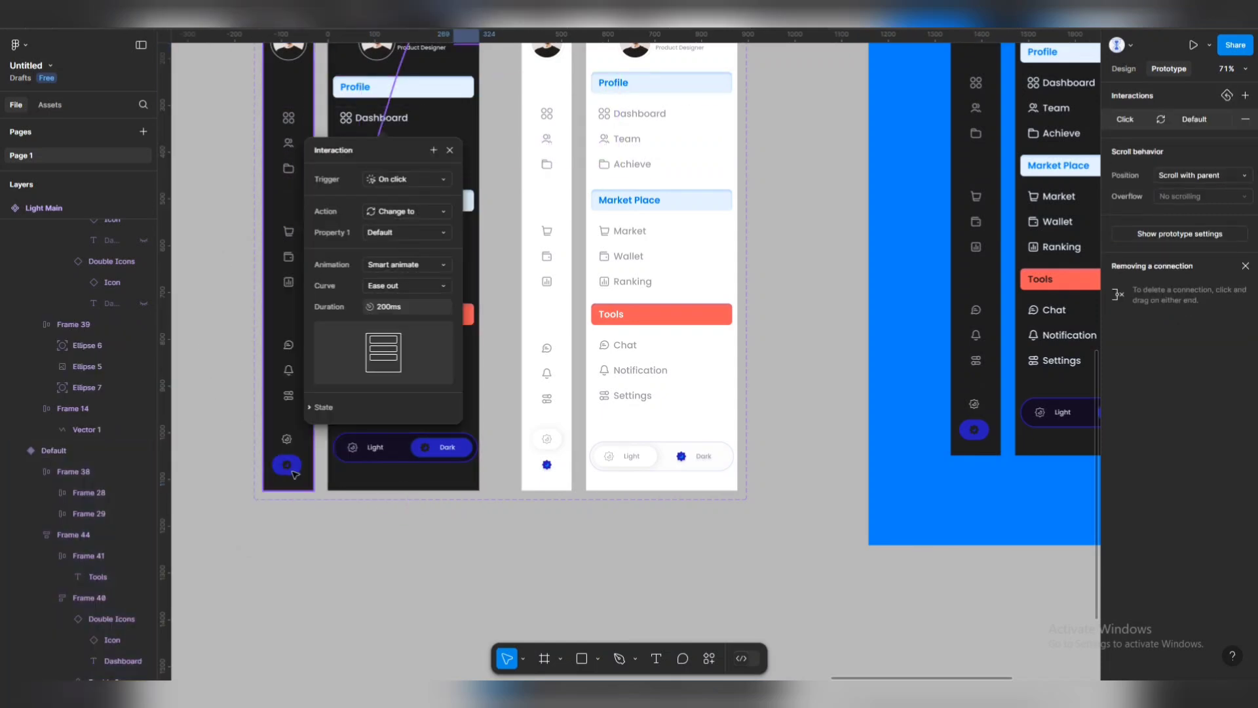
click(292, 466)
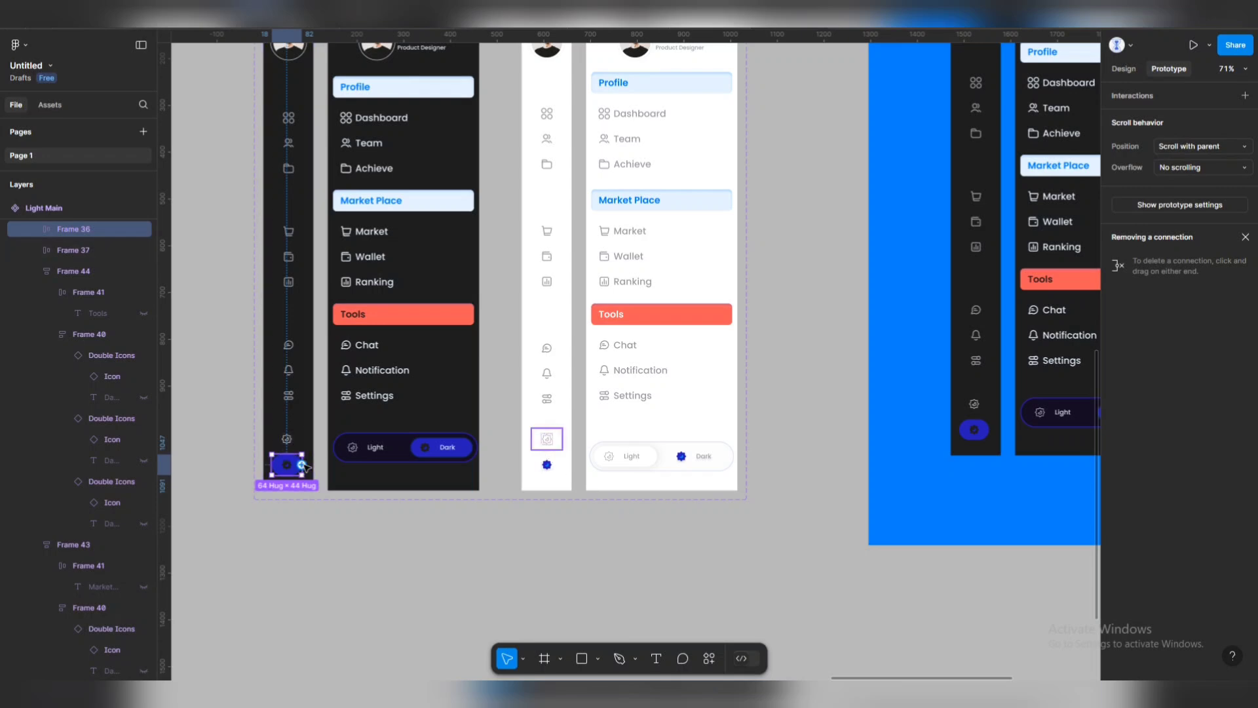
Link the dark sidebar's gear icon and Light option to the wide dark and wide light variants.
click(286, 438)
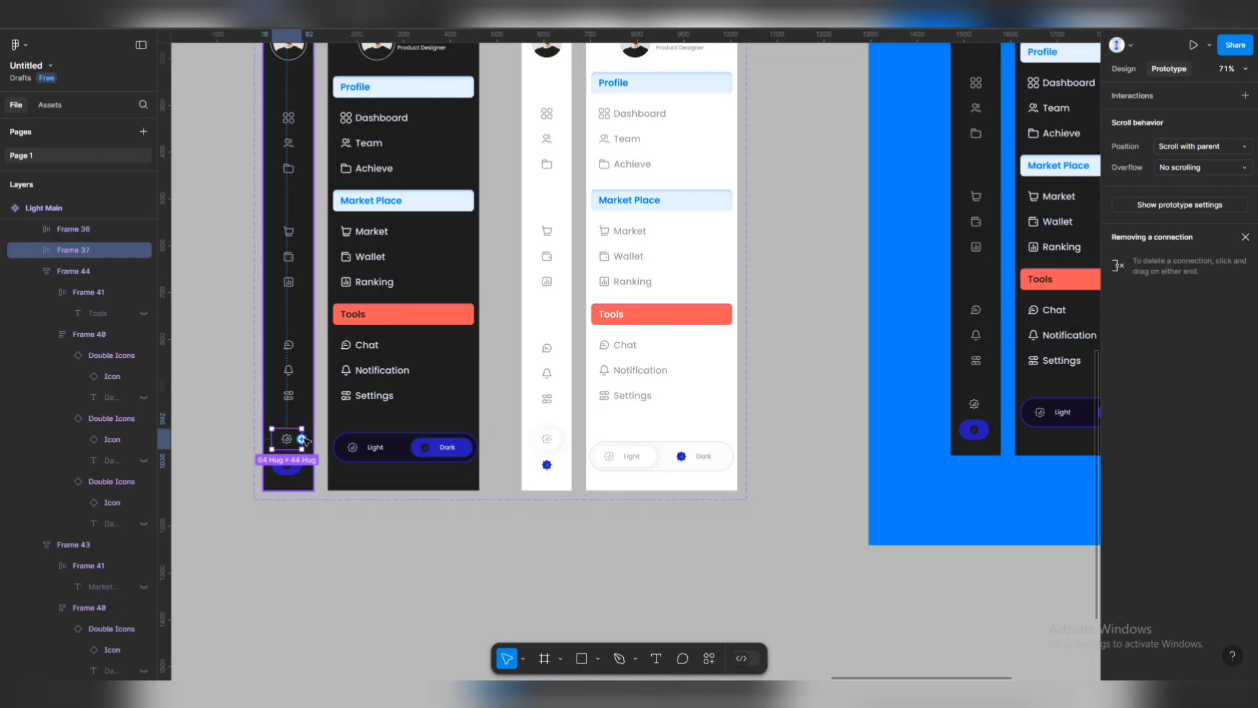
drag(301, 438, 545, 408)
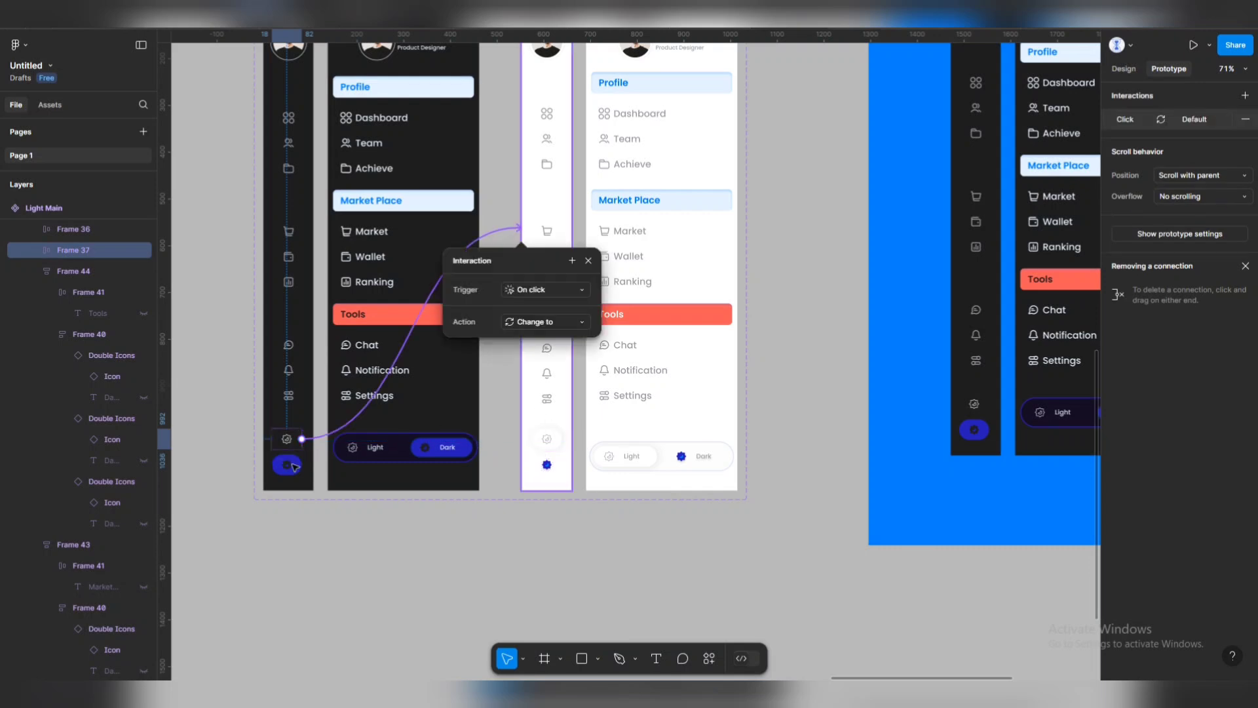
click(398, 451)
double_click(398, 451)
double_click(398, 451)
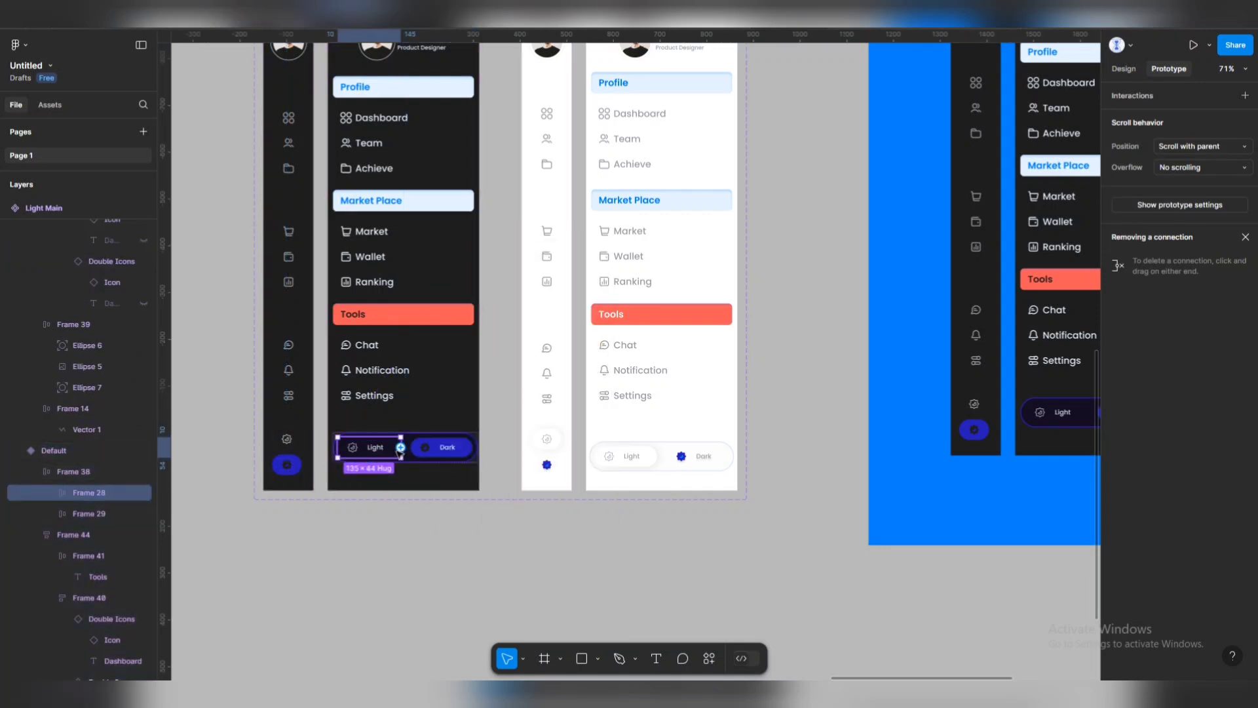
drag(401, 451, 613, 435)
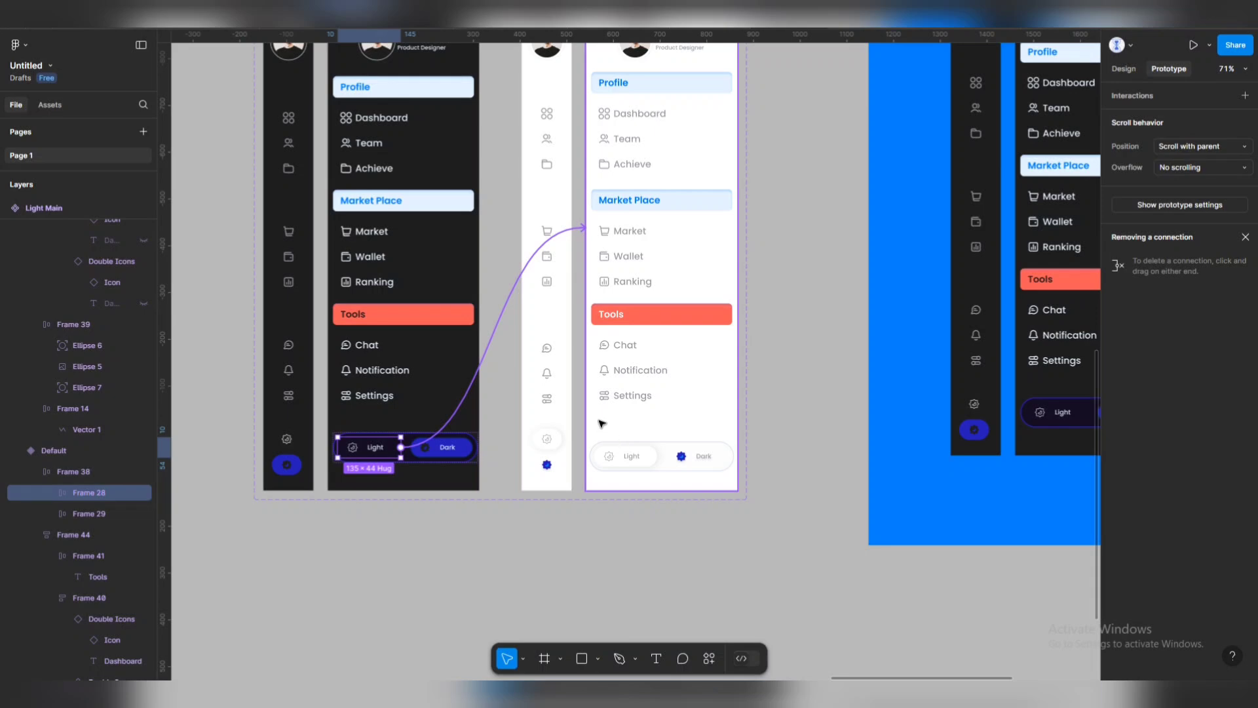
drag(602, 424, 603, 426)
click(696, 458)
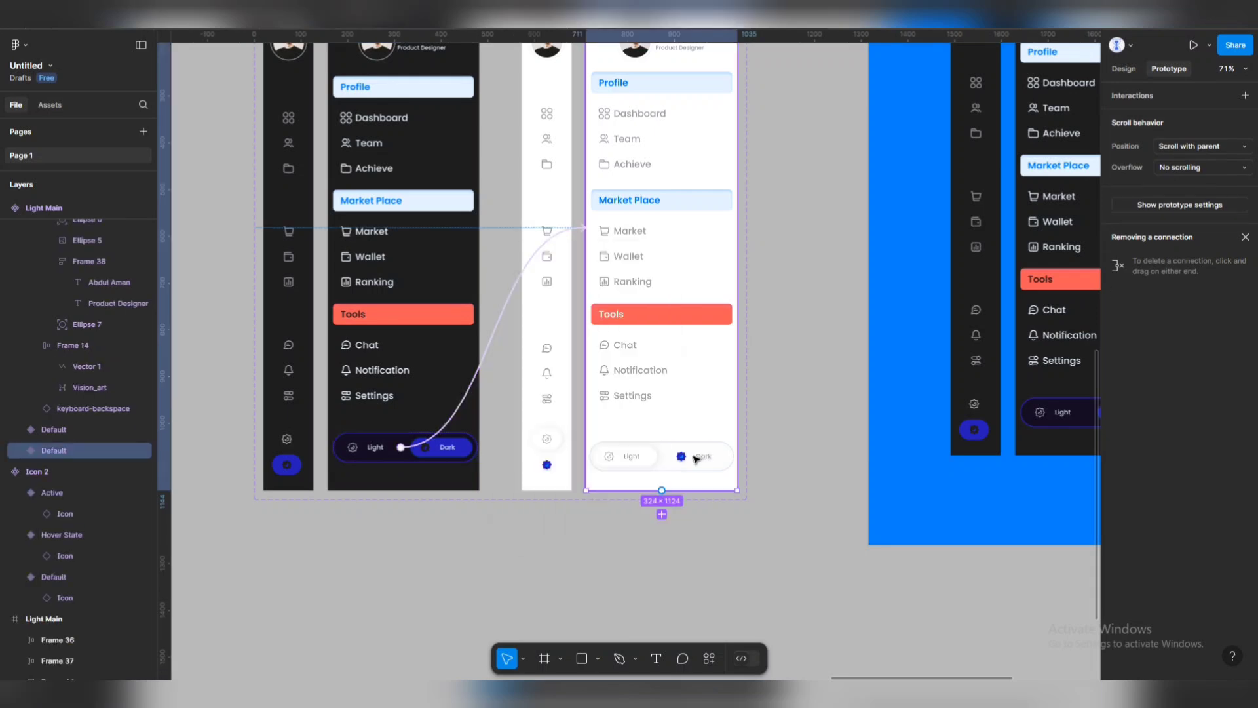
Link the light sidebars' Dark toggles to the expanded and collapsed dark variants with Smart animate.
click(696, 458)
click(685, 458)
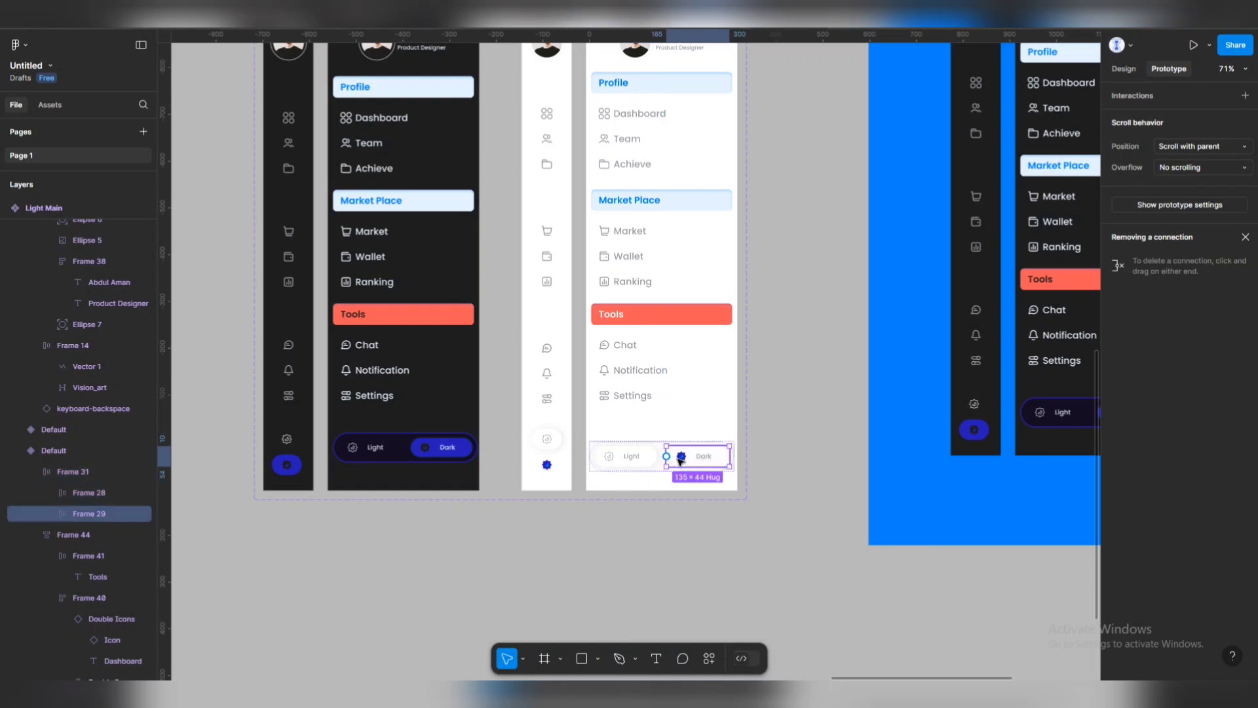
drag(666, 456, 431, 475)
click(548, 466)
click(548, 466)
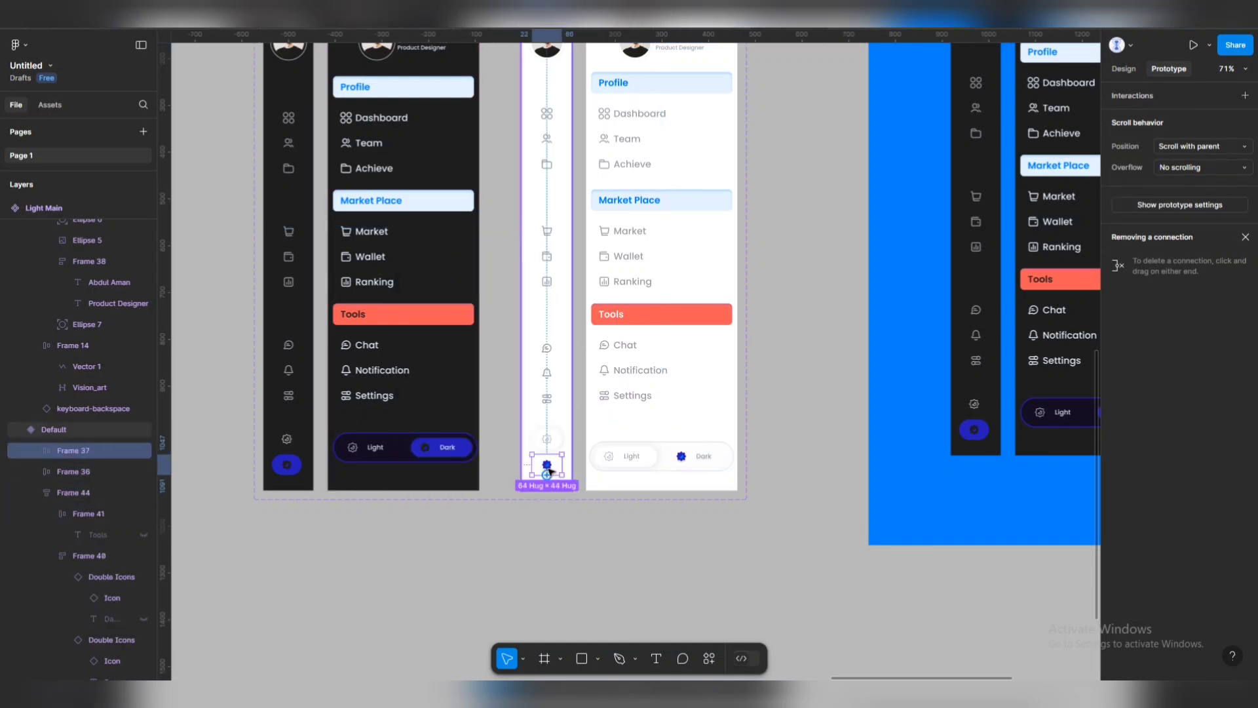
drag(547, 473, 302, 484)
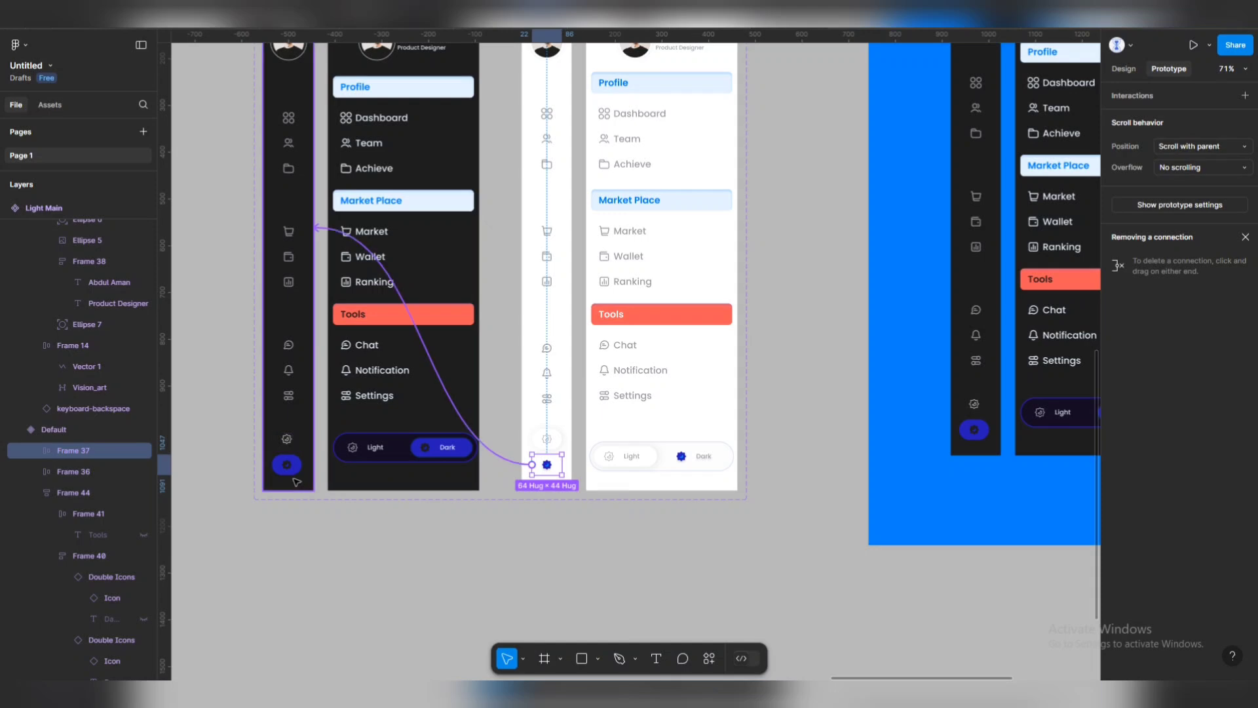
drag(426, 449, 426, 450)
scroll(498, 393, up, 3)
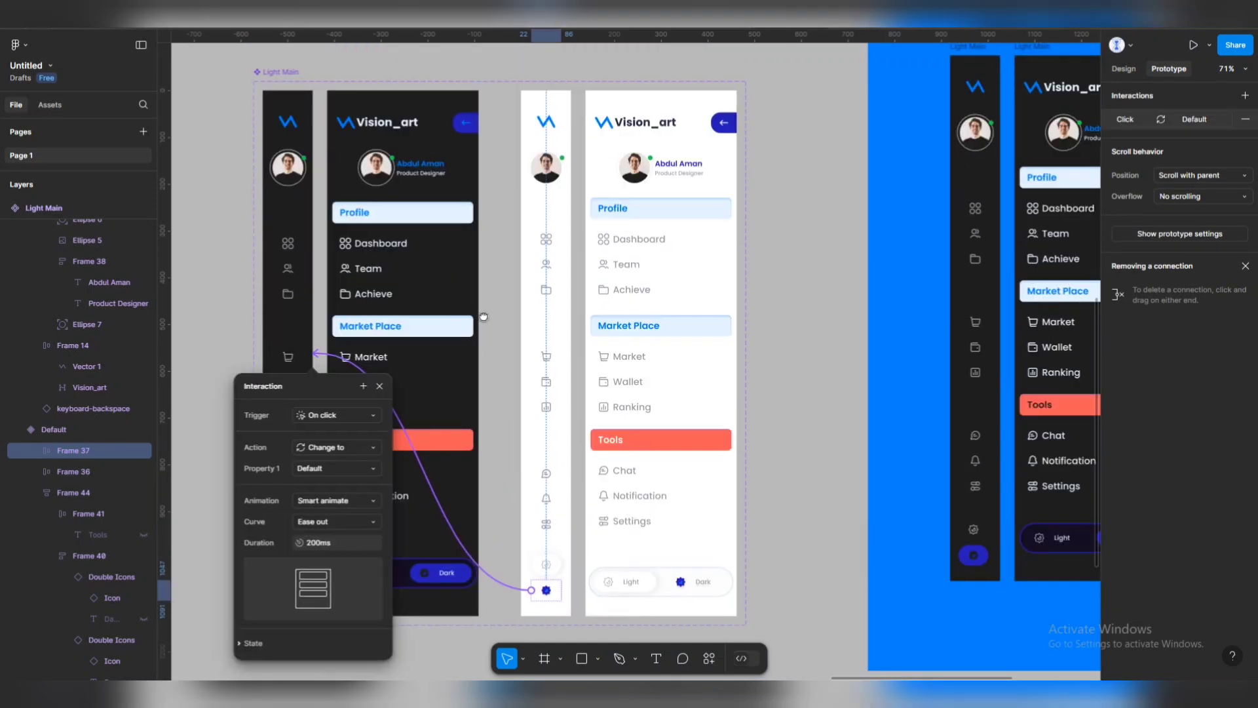
Link the light back arrow to the collapsed variant and the Dashboard icon to the expanded one.
click(740, 121)
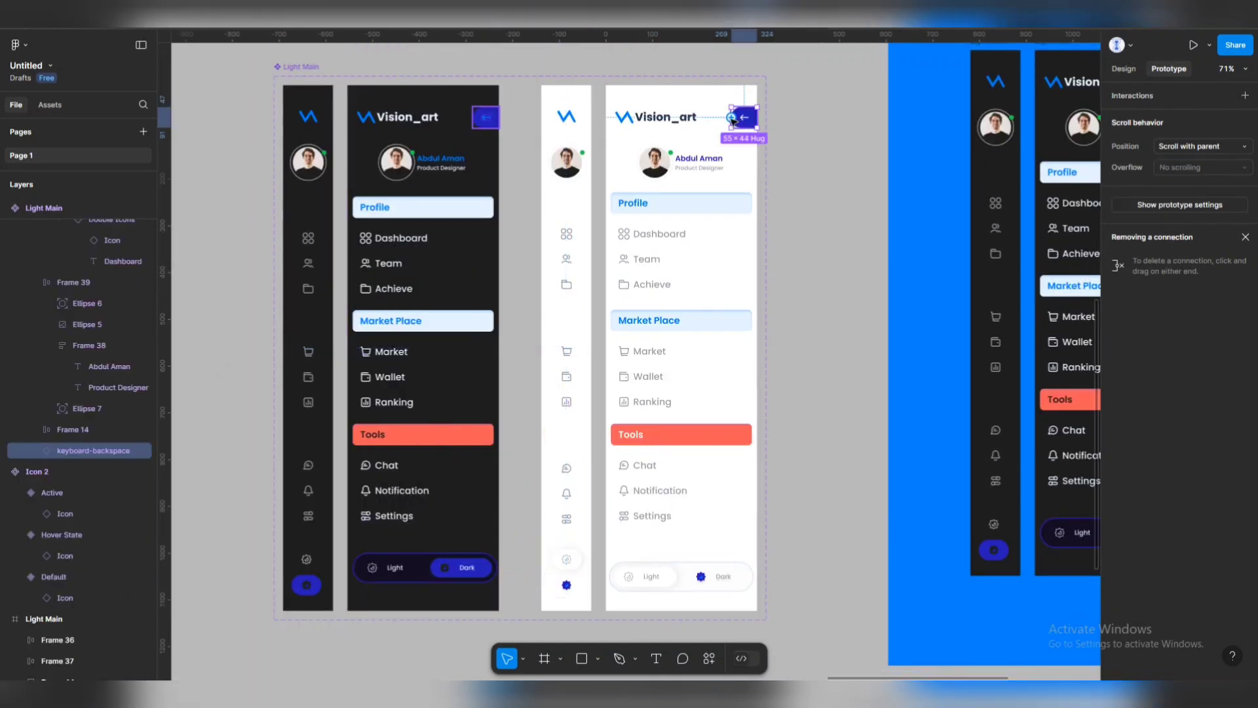
drag(732, 118, 561, 140)
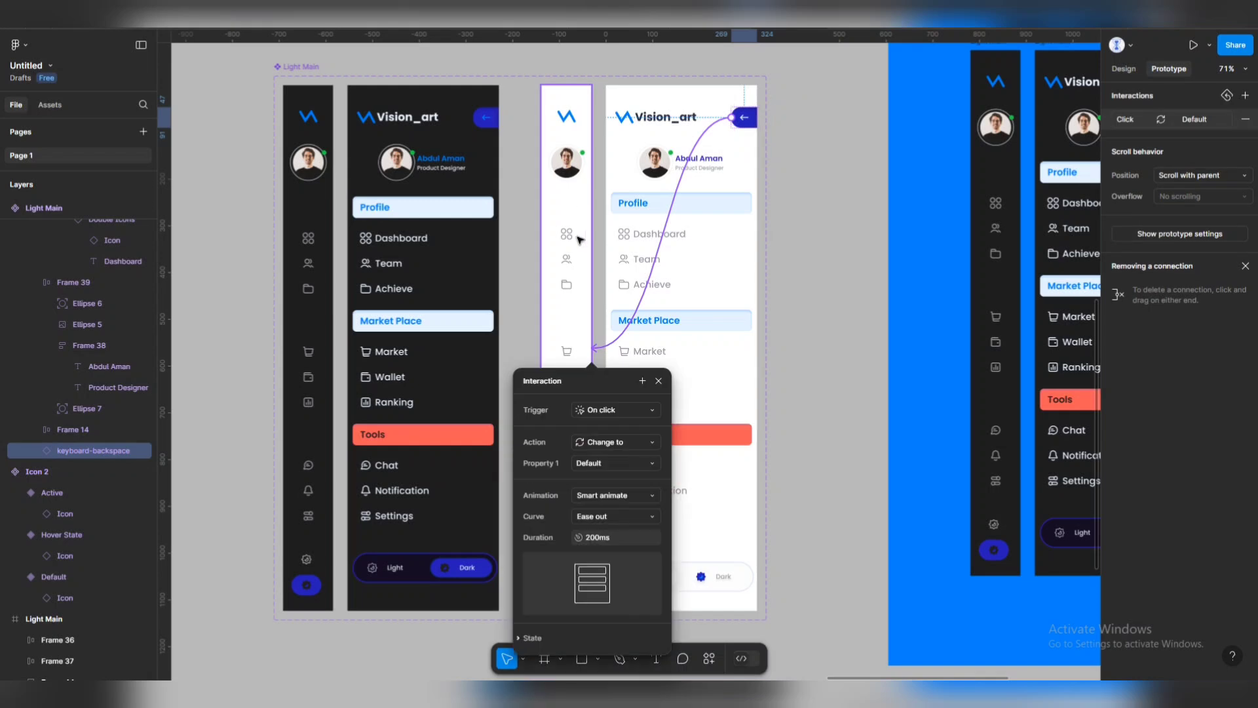
click(568, 237)
click(569, 239)
click(569, 239)
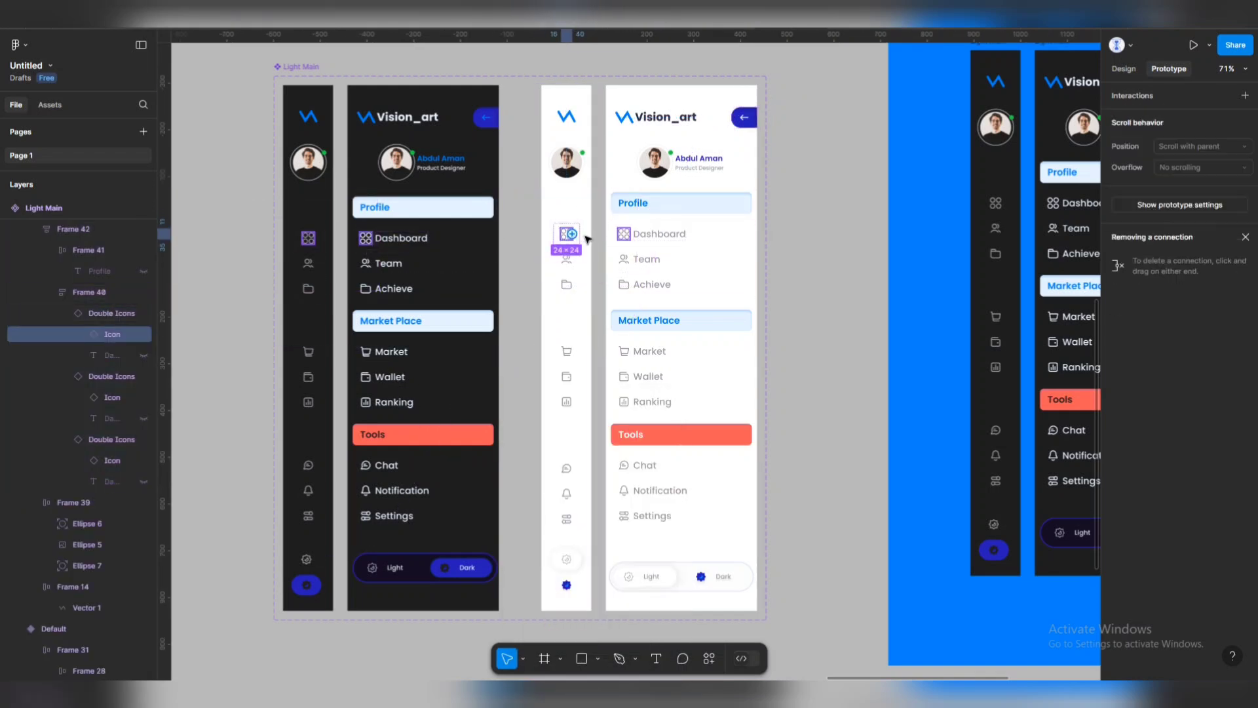
drag(579, 234, 638, 251)
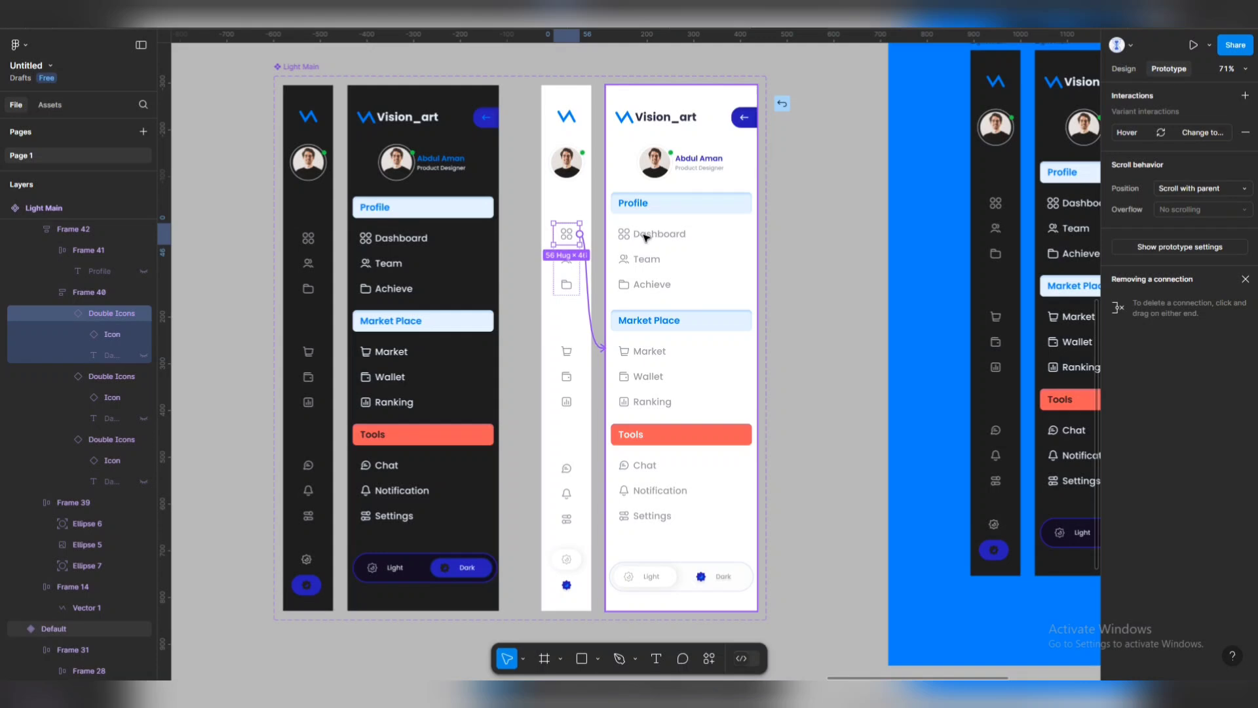
drag(645, 237, 642, 240)
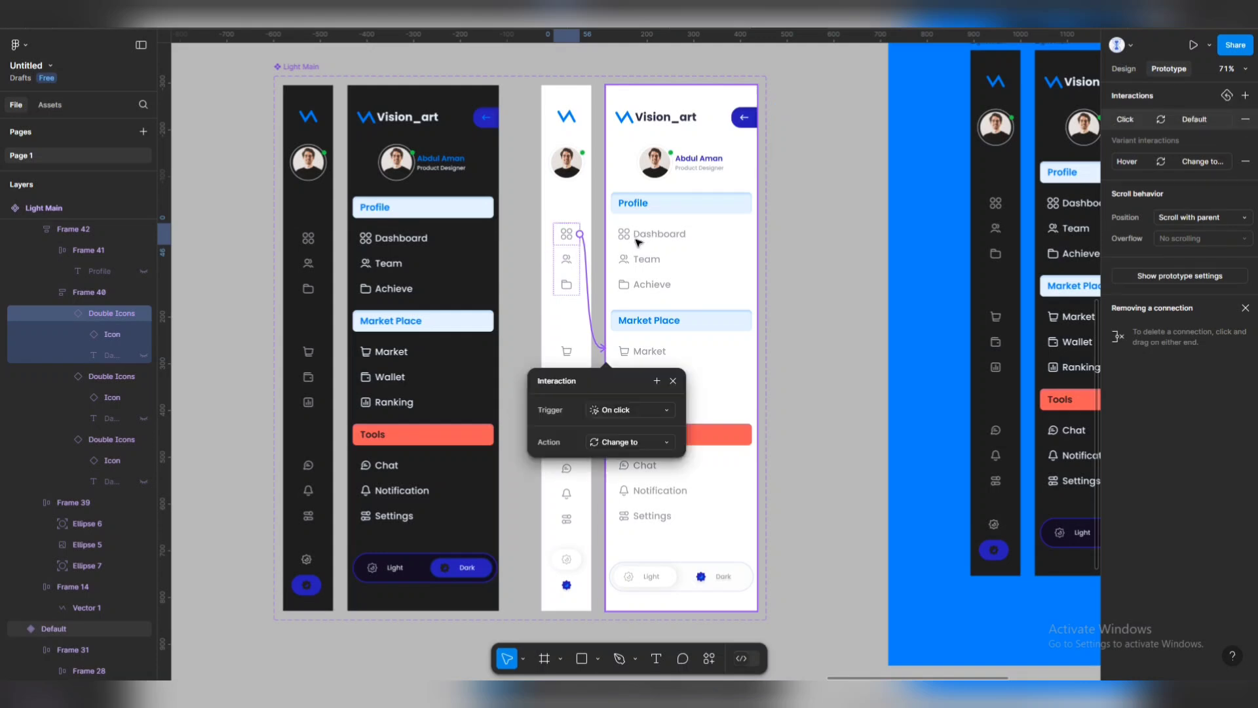
click(565, 256)
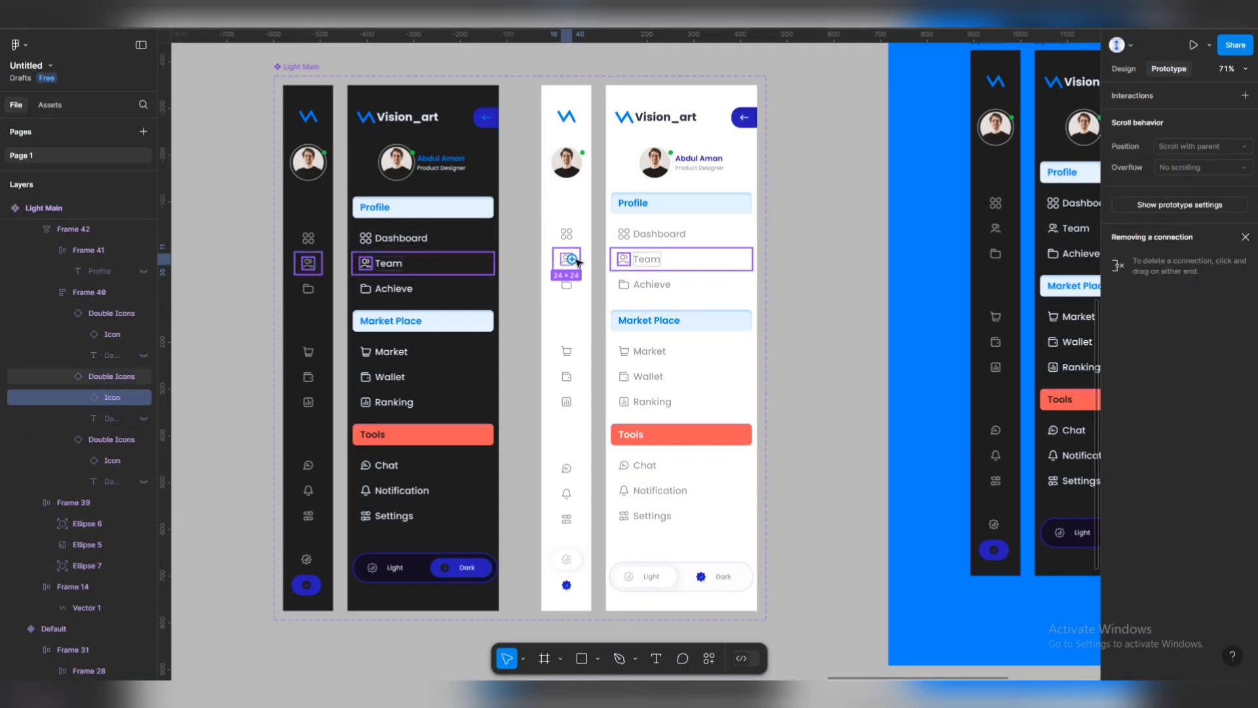
Link the collapsed Team icon and both logos to their expanded light and dark variants.
click(571, 260)
drag(580, 260, 616, 259)
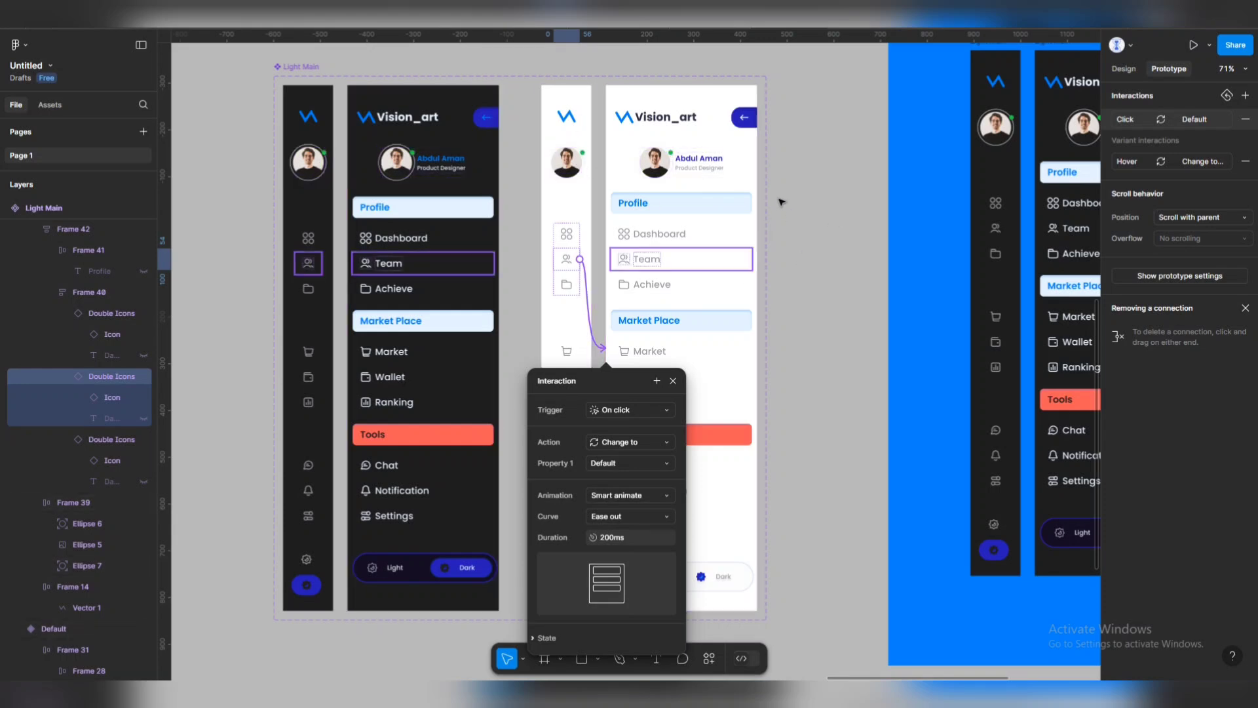
click(574, 120)
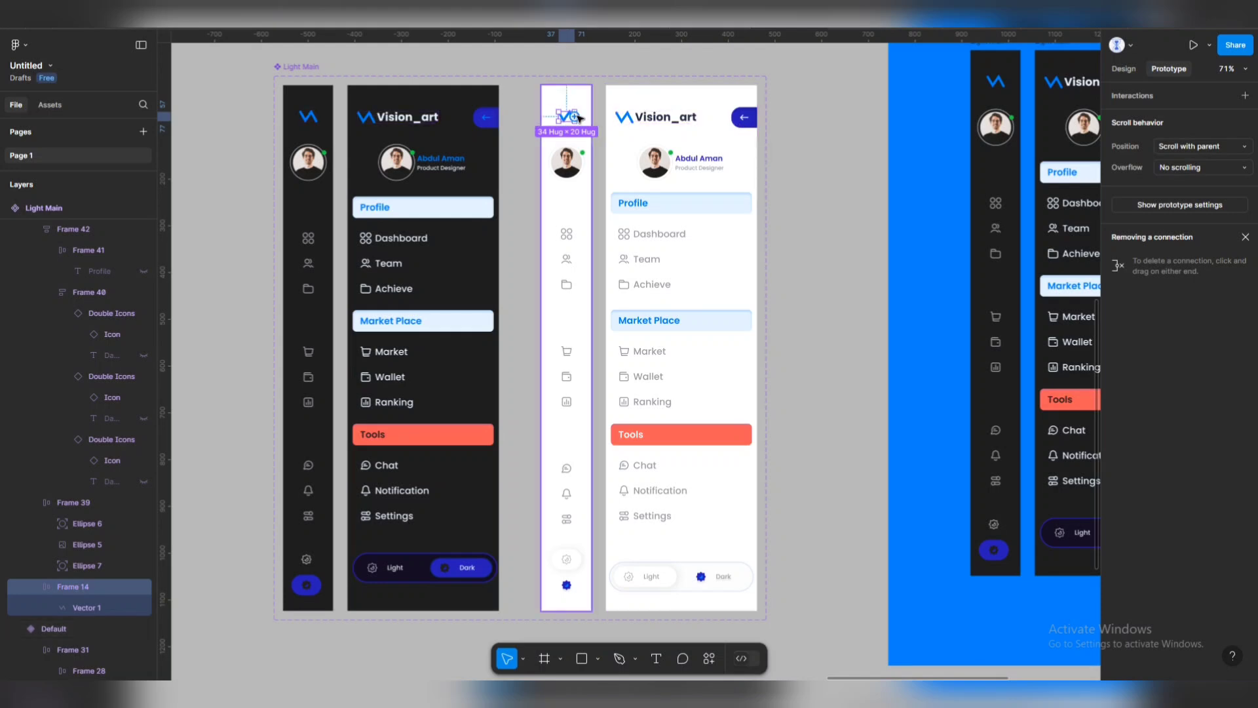
drag(577, 118, 614, 126)
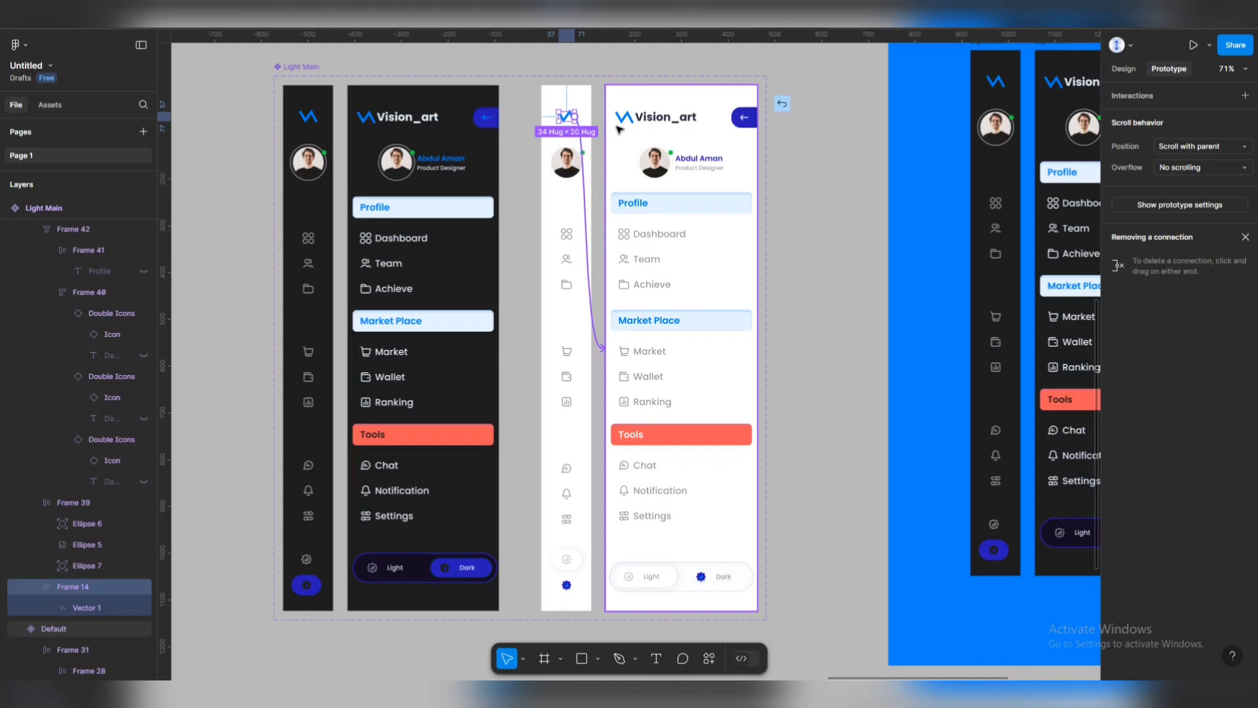
drag(619, 129, 619, 129)
click(314, 116)
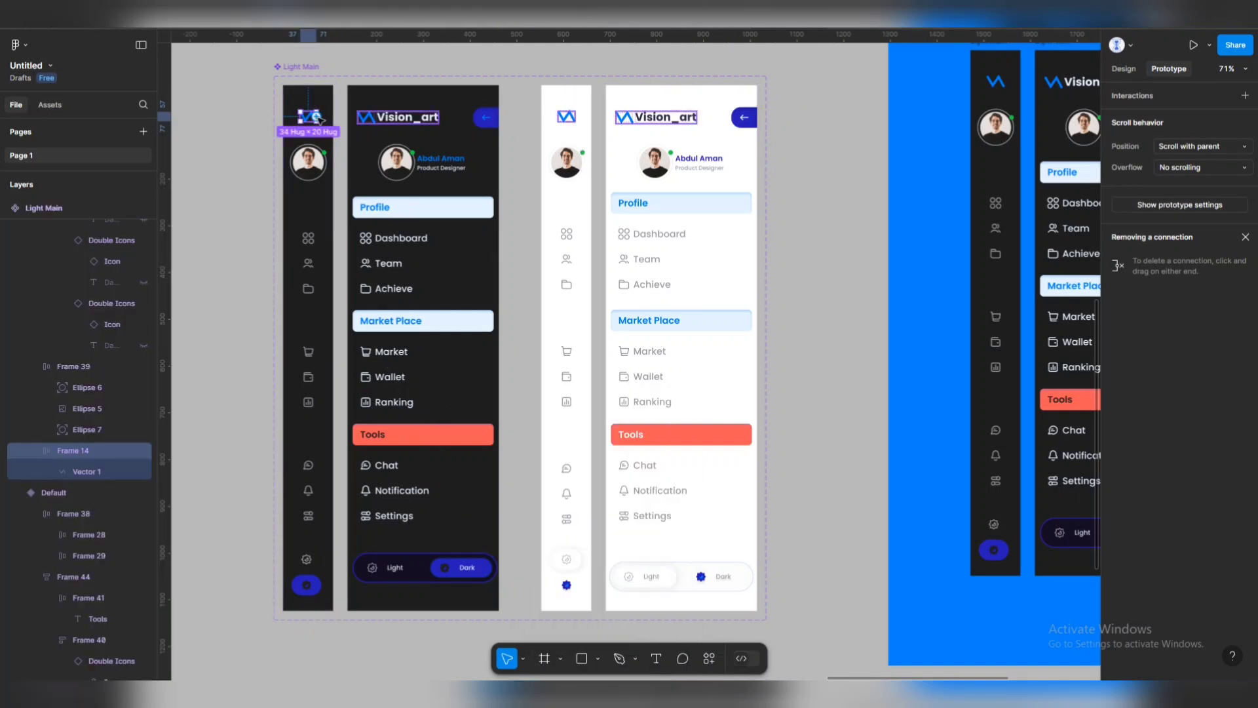
drag(318, 118, 419, 348)
Clear the selection and show the local assets library.
key(Escape)
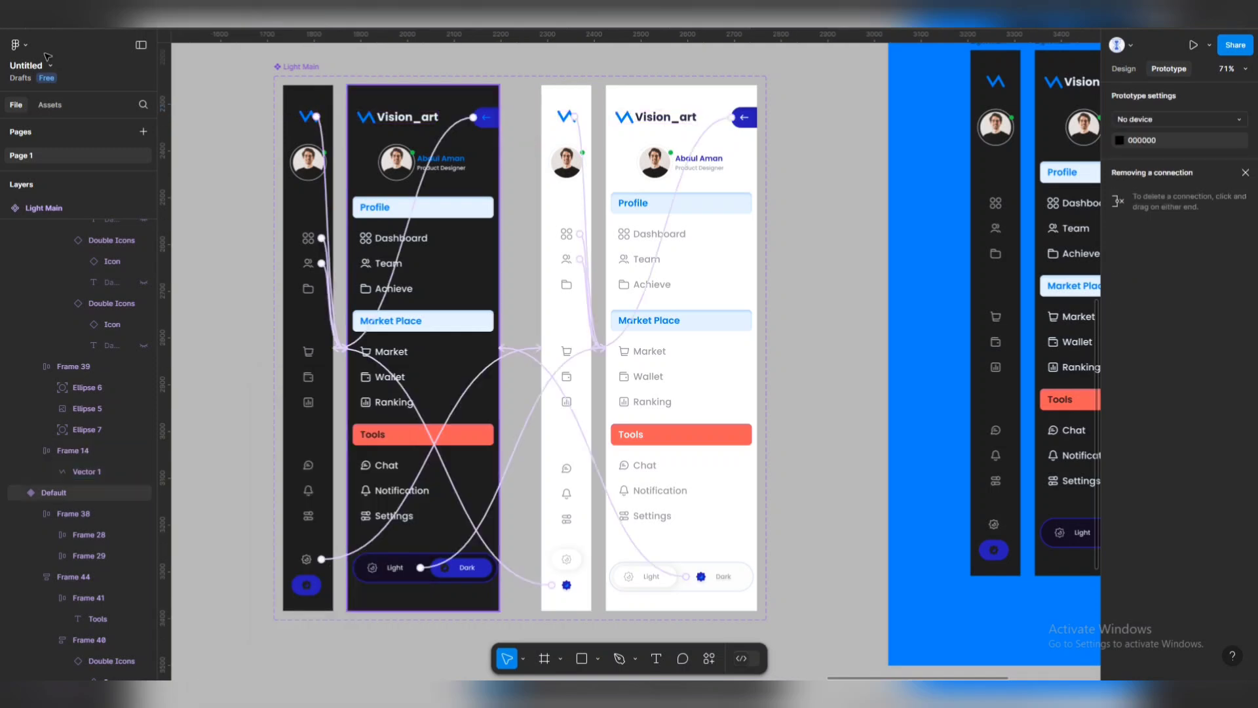
key(alt+2)
scroll(321, 91, down, 3)
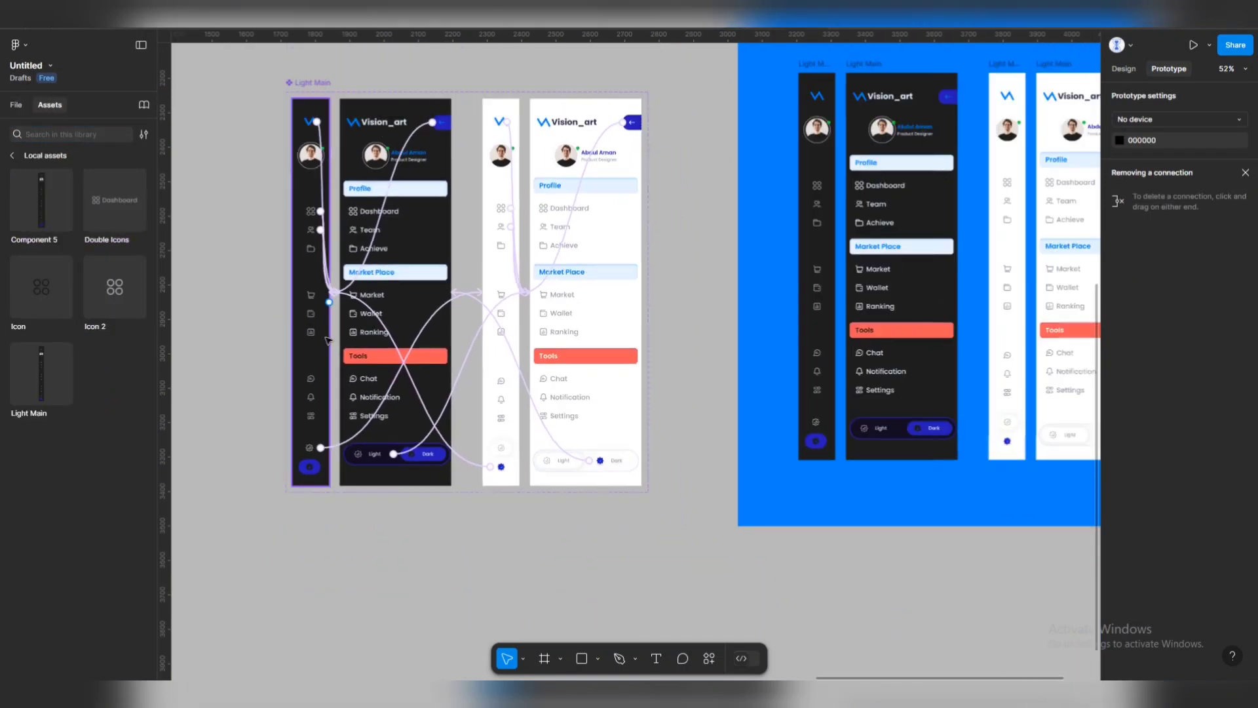
Rename the Light Main component set to 'Navigation Bar'.
click(324, 89)
click(325, 89)
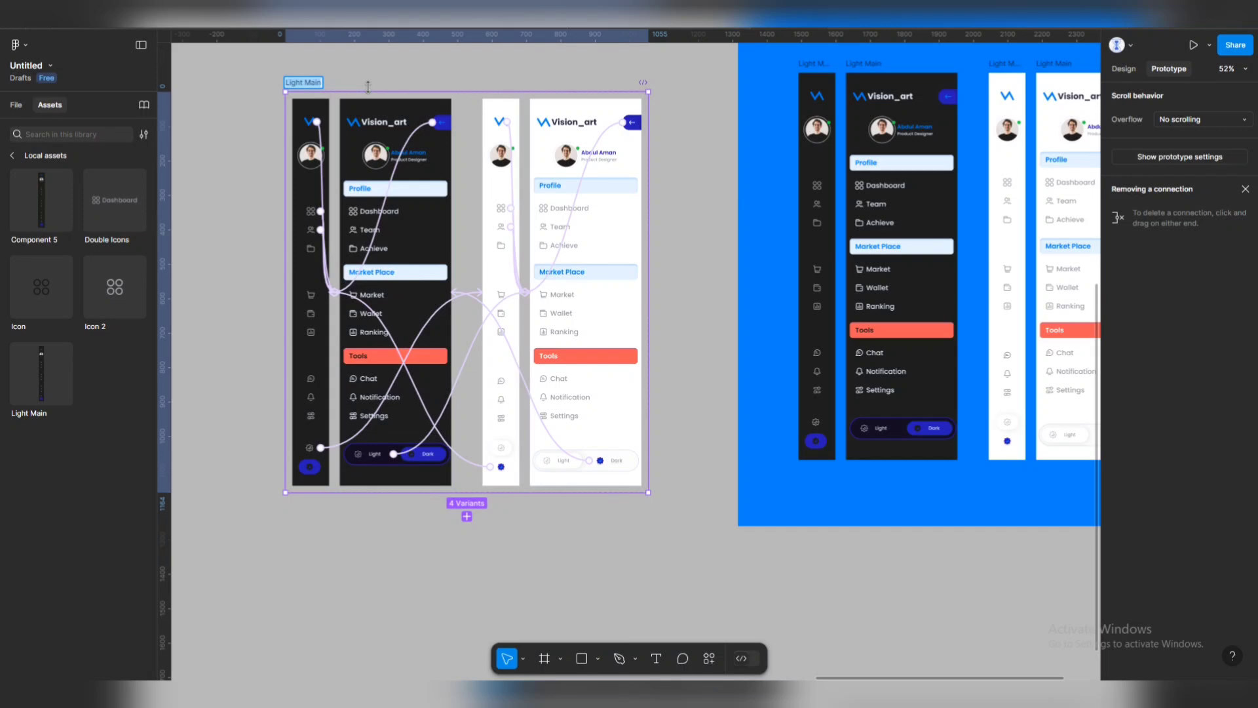
key(ctrl+r)
key(BackSpace)
key(Return)
click(207, 135)
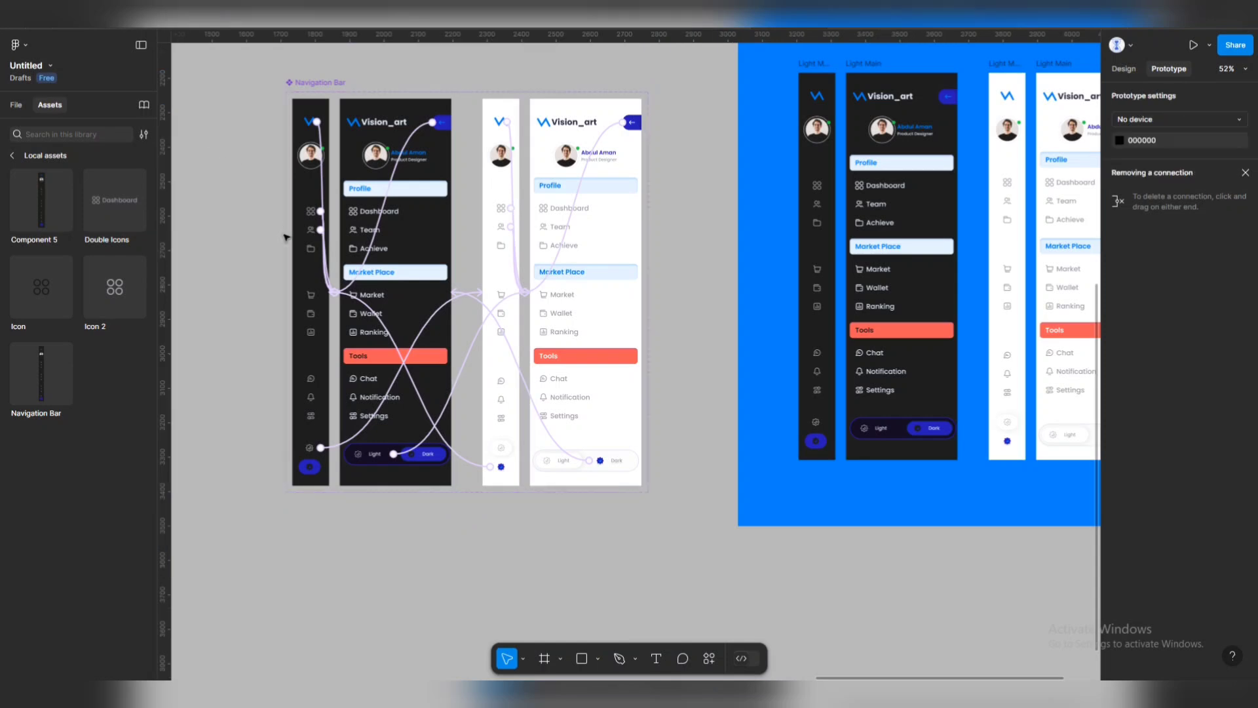
Add a 1728 × 1117 MacBook Pro 16" frame to the canvas.
scroll(582, 430, down, 6)
scroll(581, 430, right, 12)
click(542, 665)
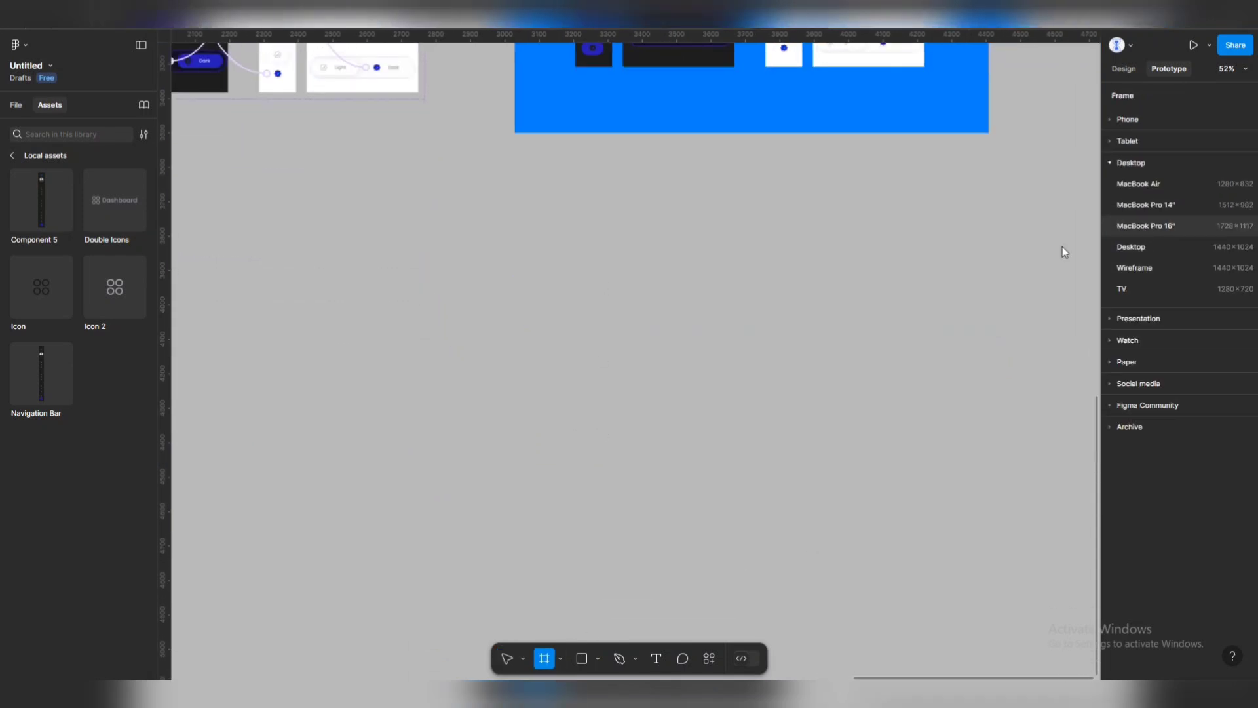
click(1146, 225)
Place a Navigation Bar instance at the MacBook frame's left edge, replacing the misplaced one.
drag(41, 200, 413, 322)
scroll(413, 323, down, 2)
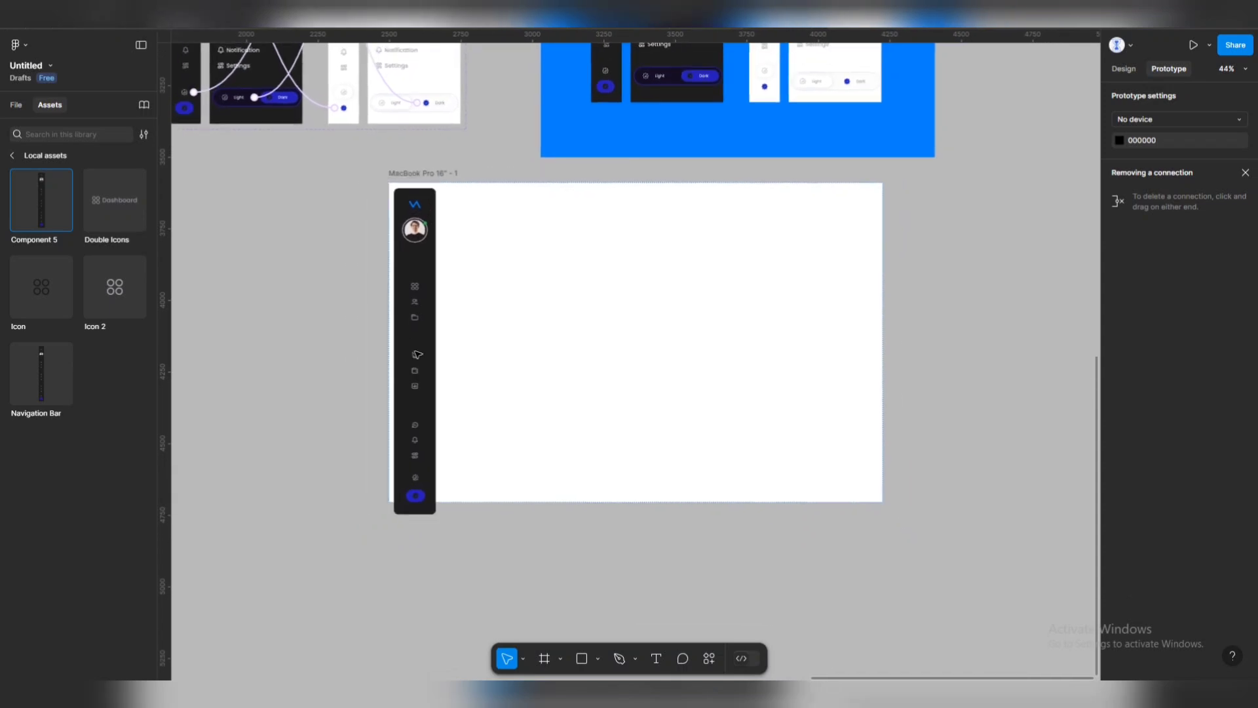
click(419, 315)
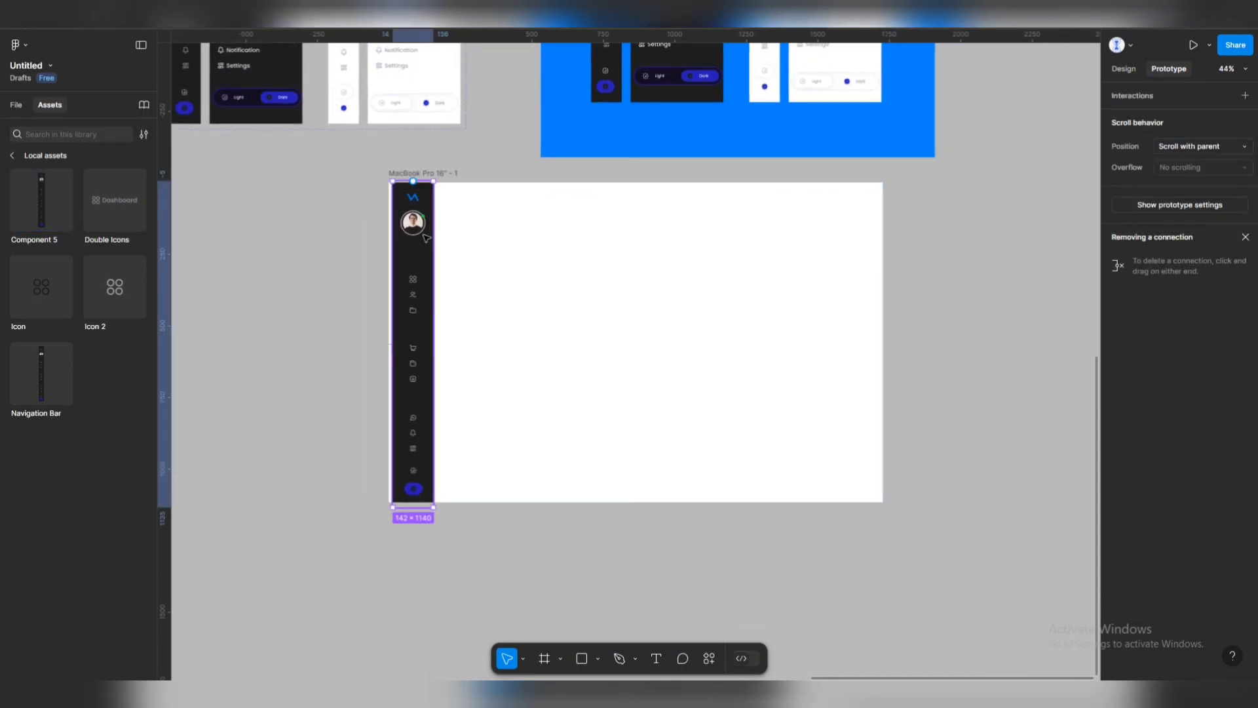
drag(426, 238, 422, 237)
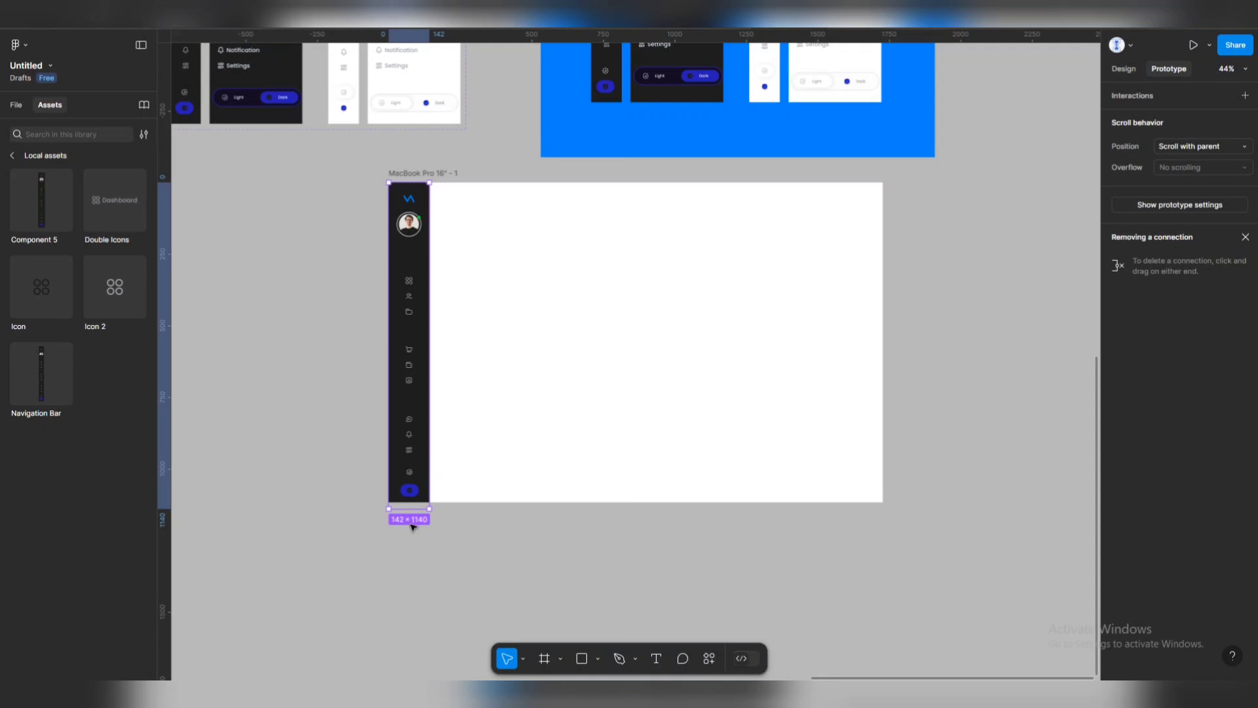
click(469, 405)
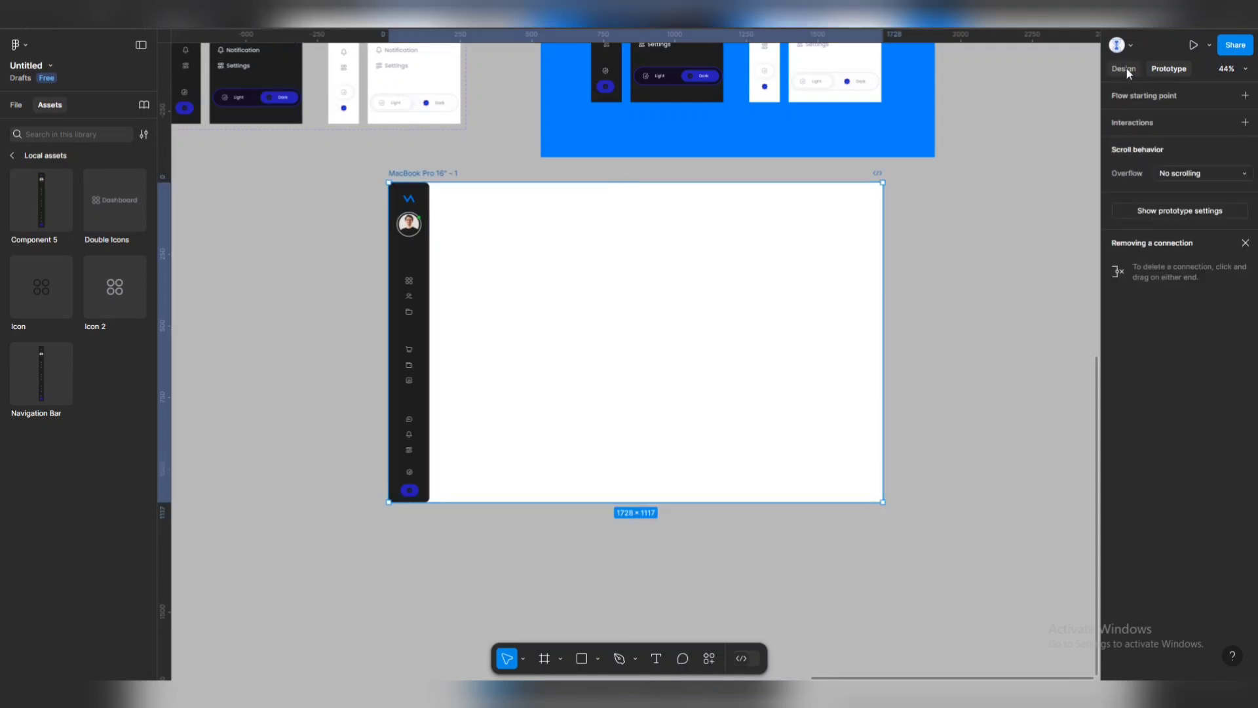
click(418, 290)
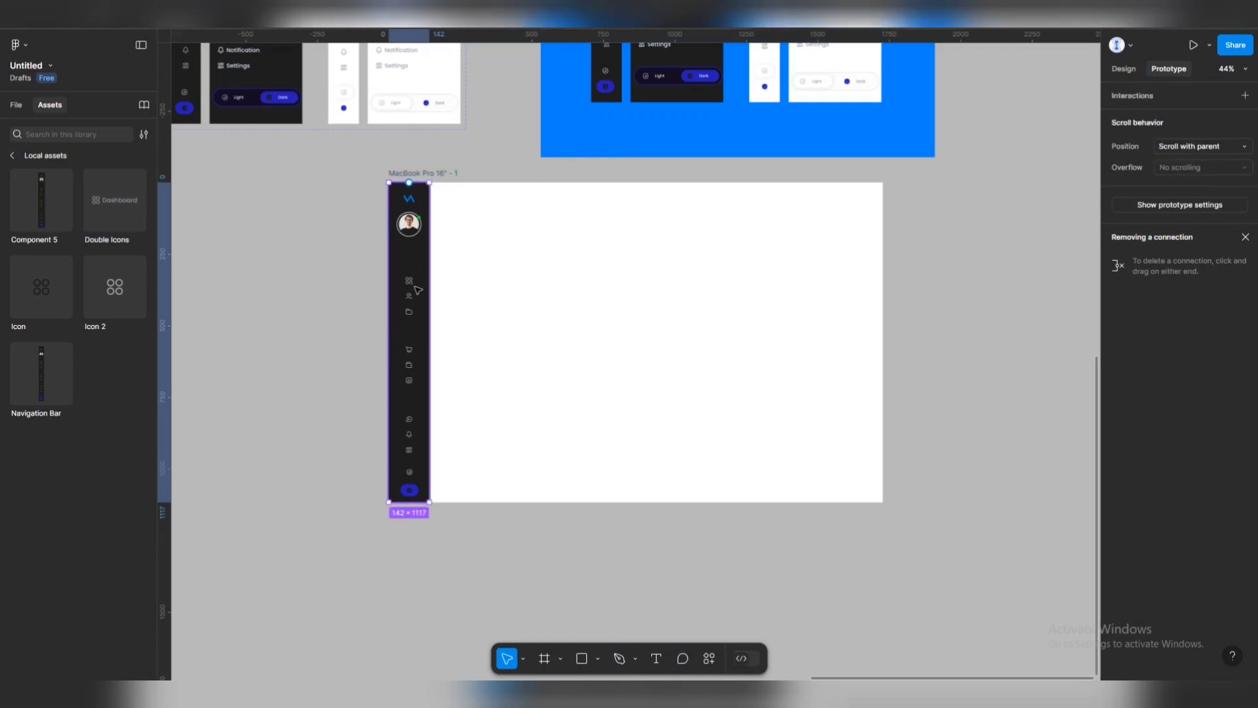
key(Delete)
drag(30, 388, 354, 423)
scroll(394, 335, up, 3)
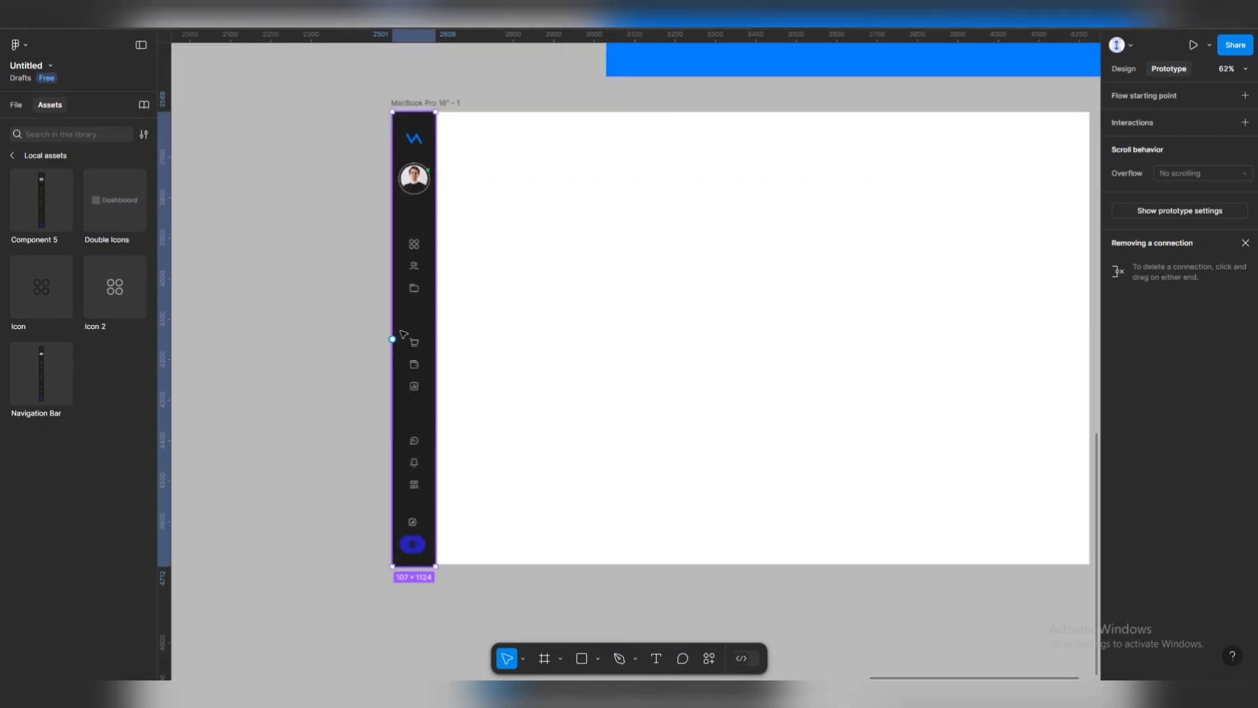
scroll(459, 295, up, 1)
click(452, 109)
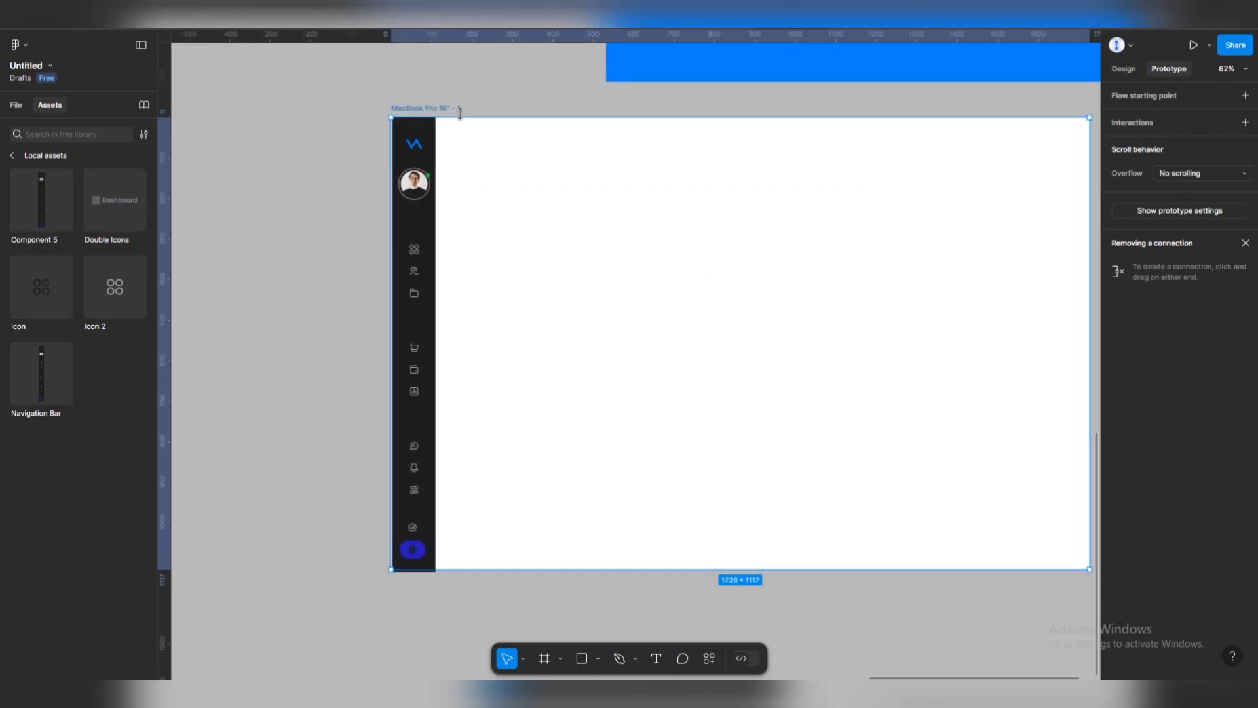
Preview the MacBook Pro frame in the prototype viewer.
key(shift+space)
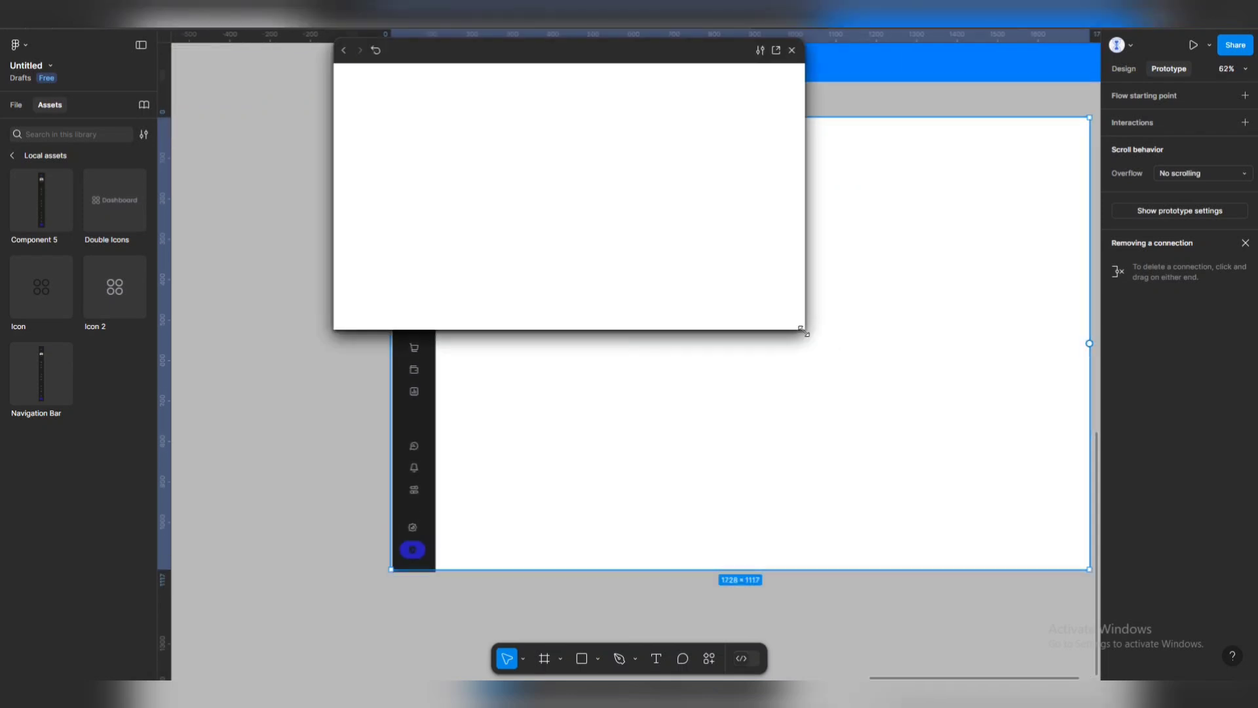
drag(805, 329, 1036, 485)
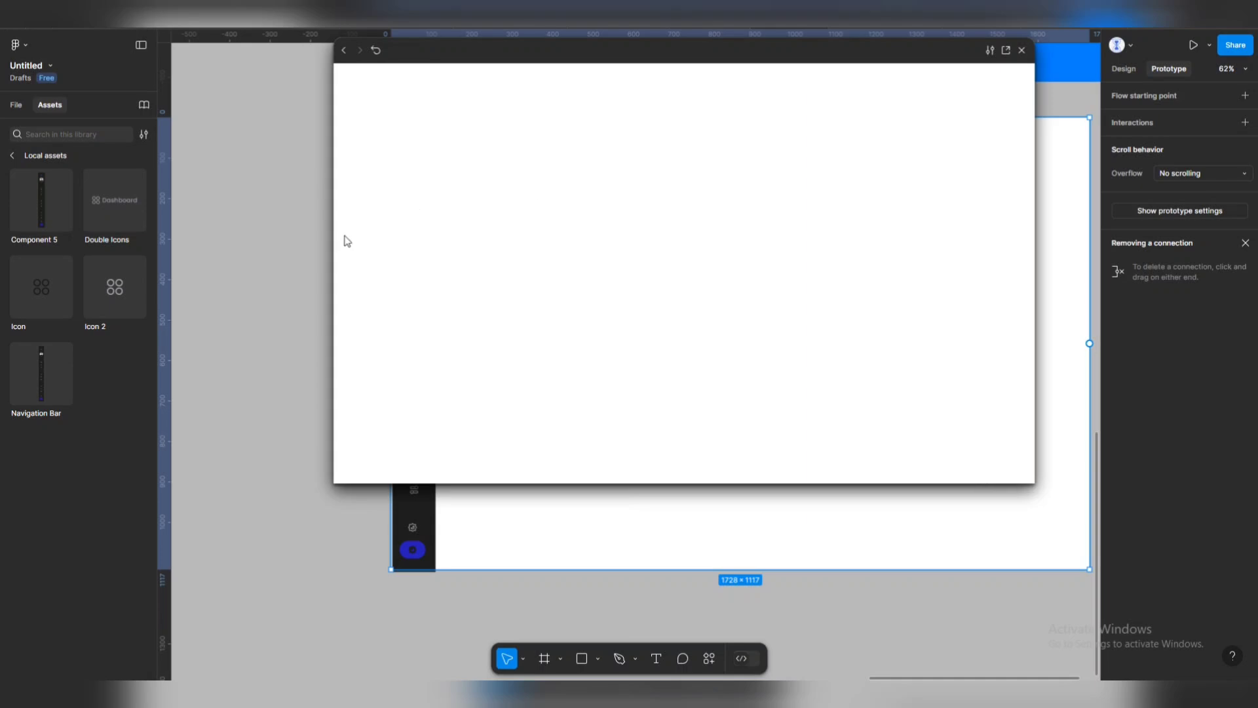
click(1022, 50)
click(422, 95)
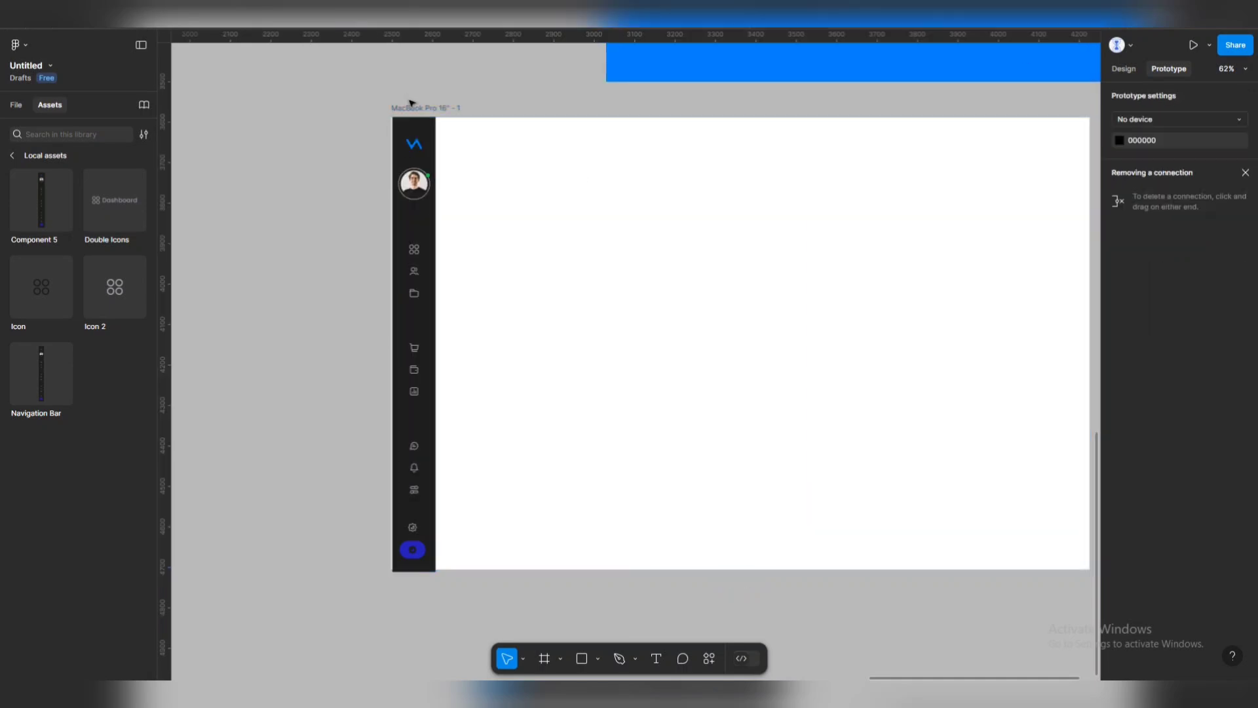
click(422, 106)
key(shift+space)
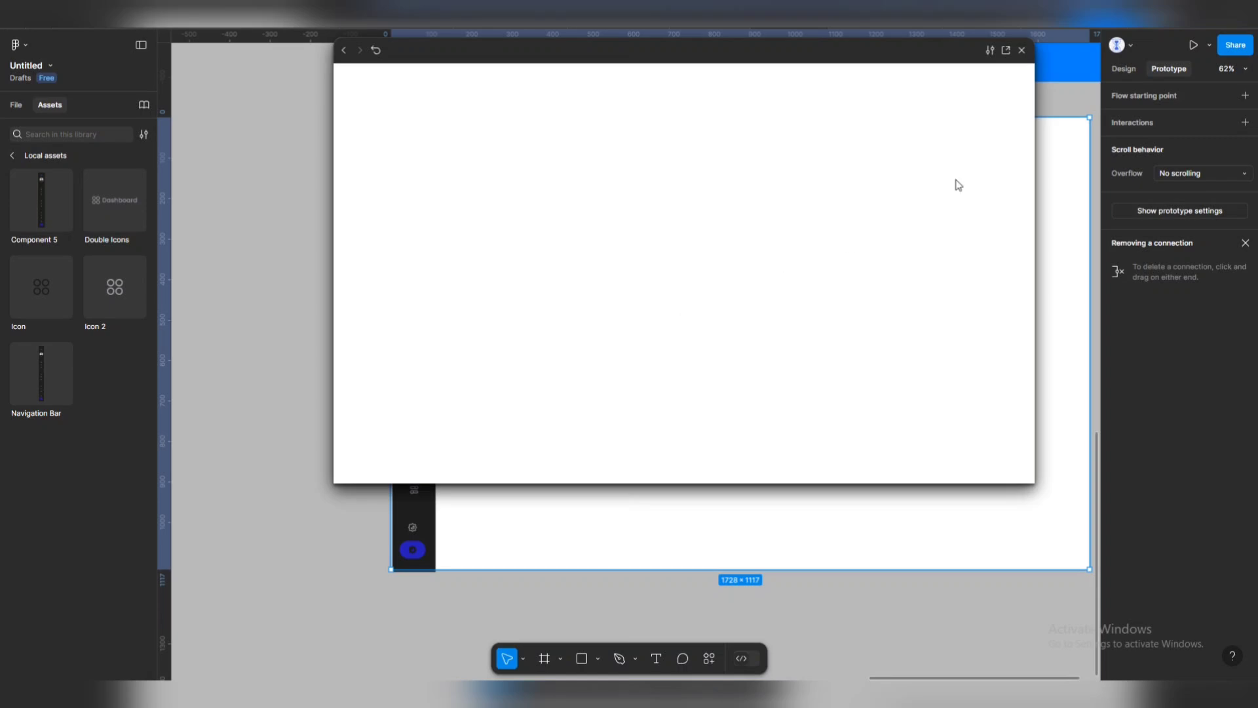
click(1021, 50)
Move the 107 × 1124 Navigation Bar instance flush against the frame's left edge.
ctrl+scroll(433, 256, down, 5)
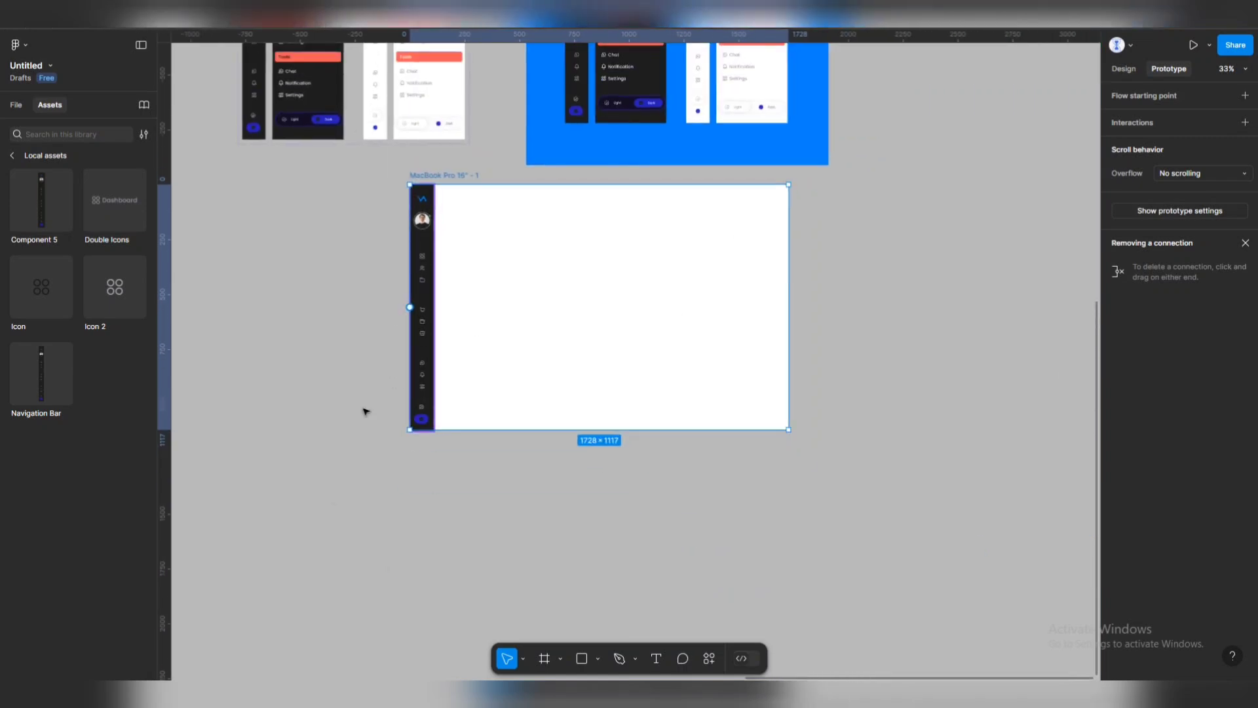
click(362, 410)
drag(422, 203, 539, 278)
click(1123, 68)
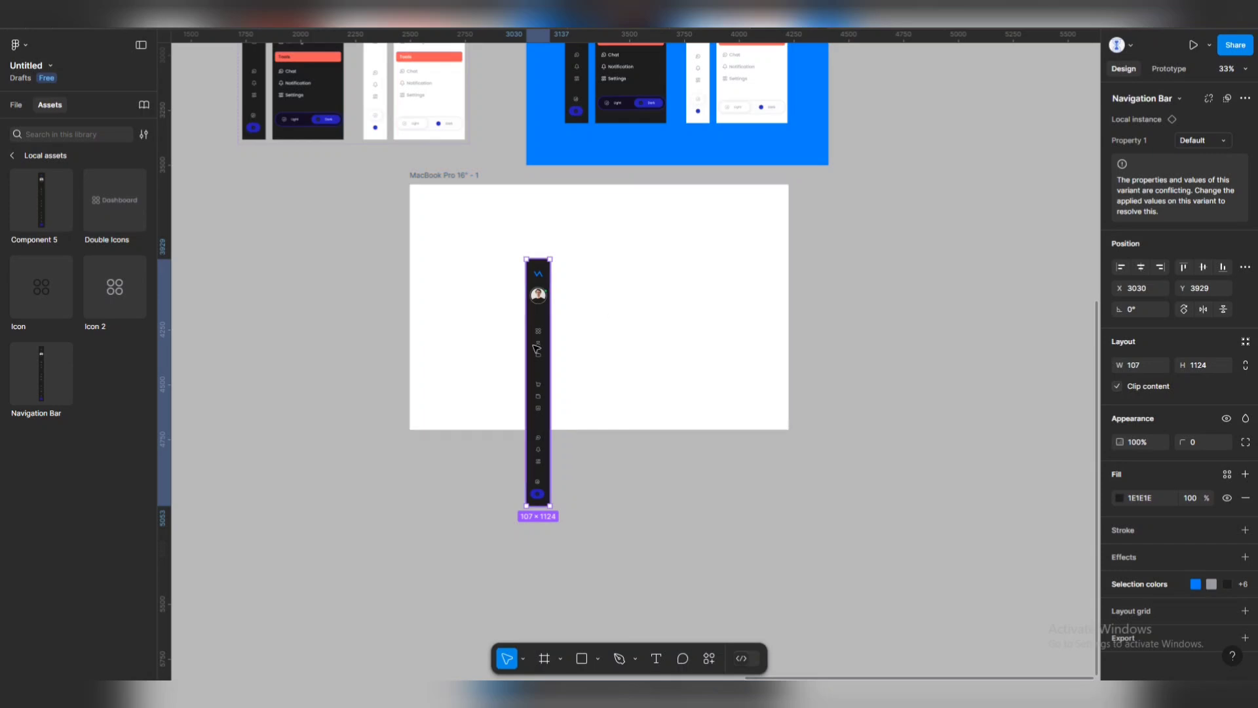
drag(538, 336, 608, 274)
drag(603, 319, 263, 287)
click(734, 176)
scroll(773, 247, up, 3)
click(324, 152)
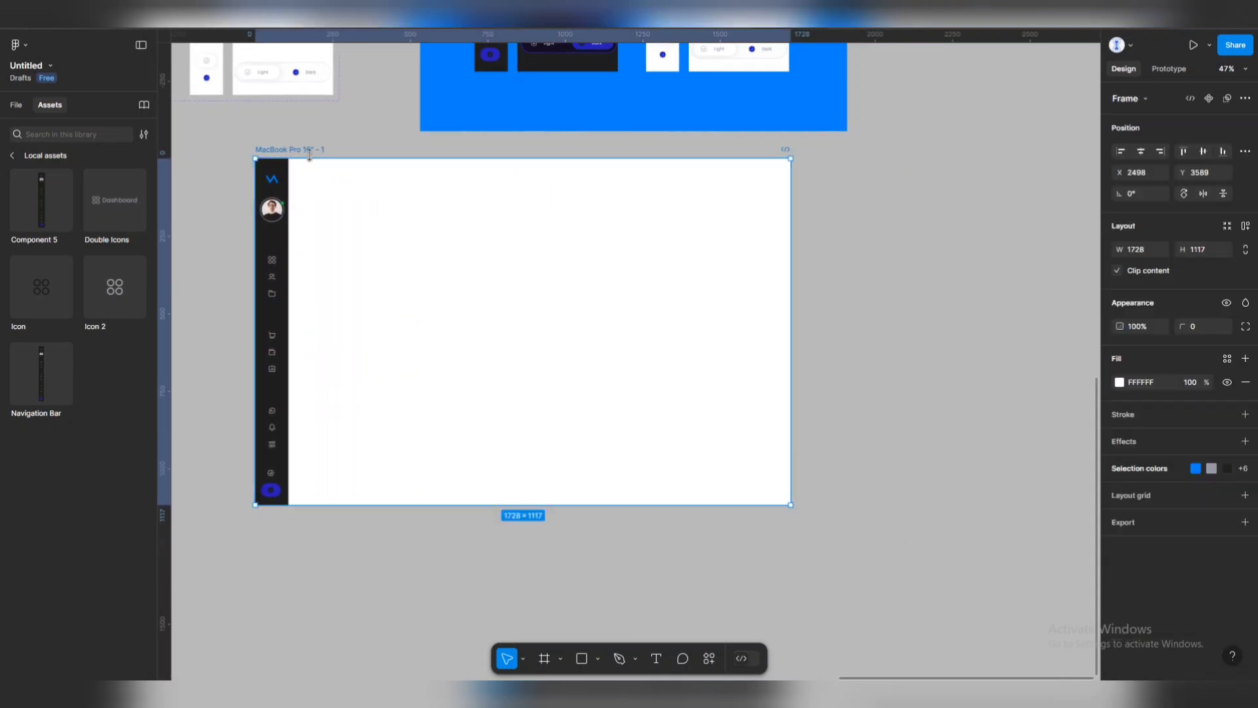
key(shift+space)
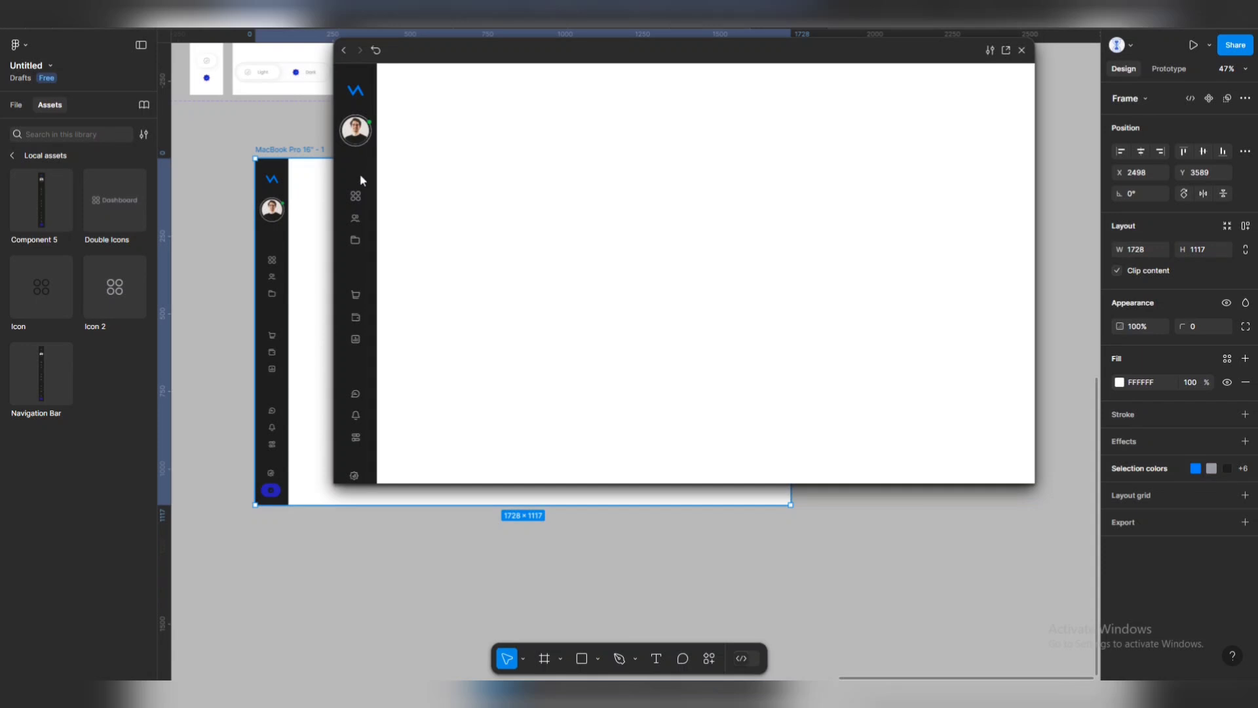
click(356, 198)
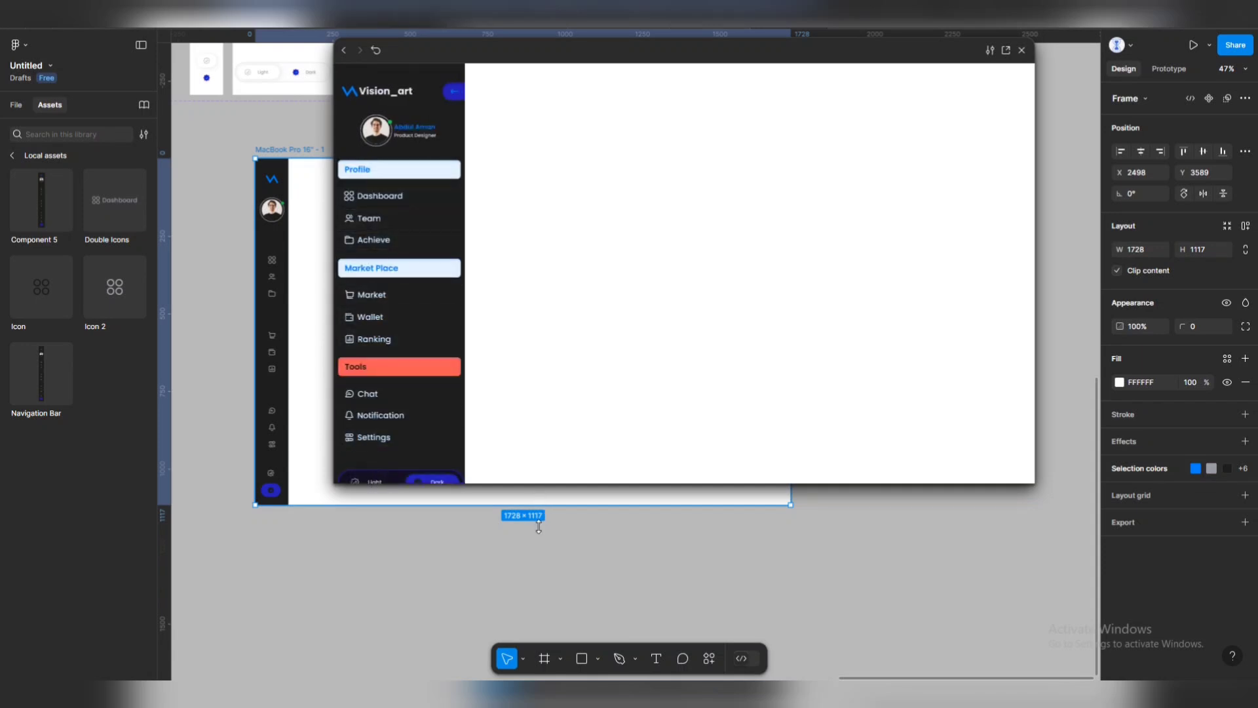
drag(539, 528, 537, 570)
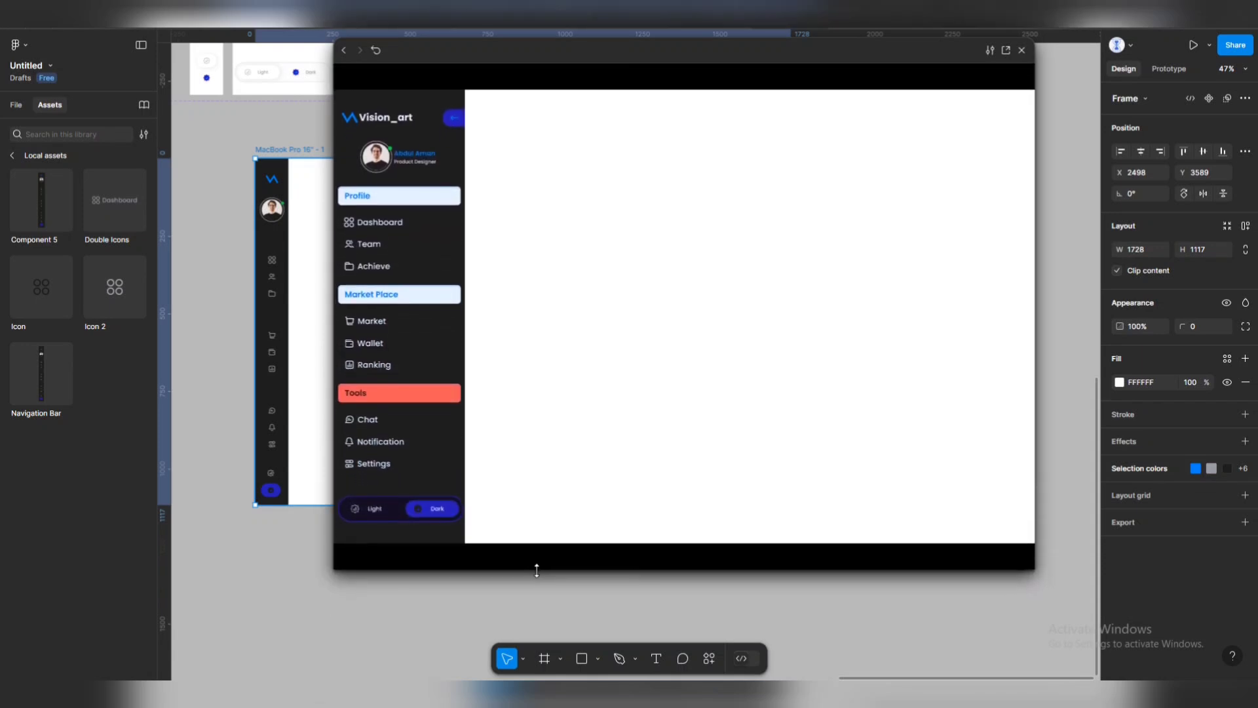
click(375, 509)
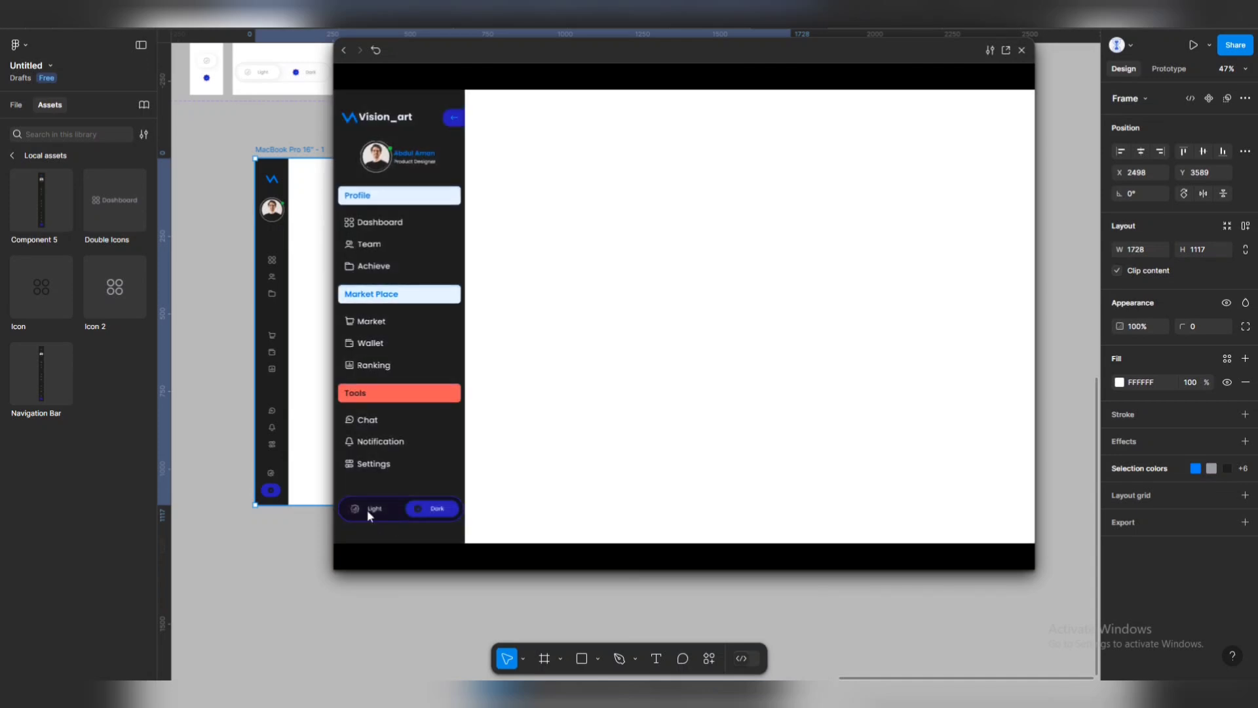
click(368, 508)
click(423, 512)
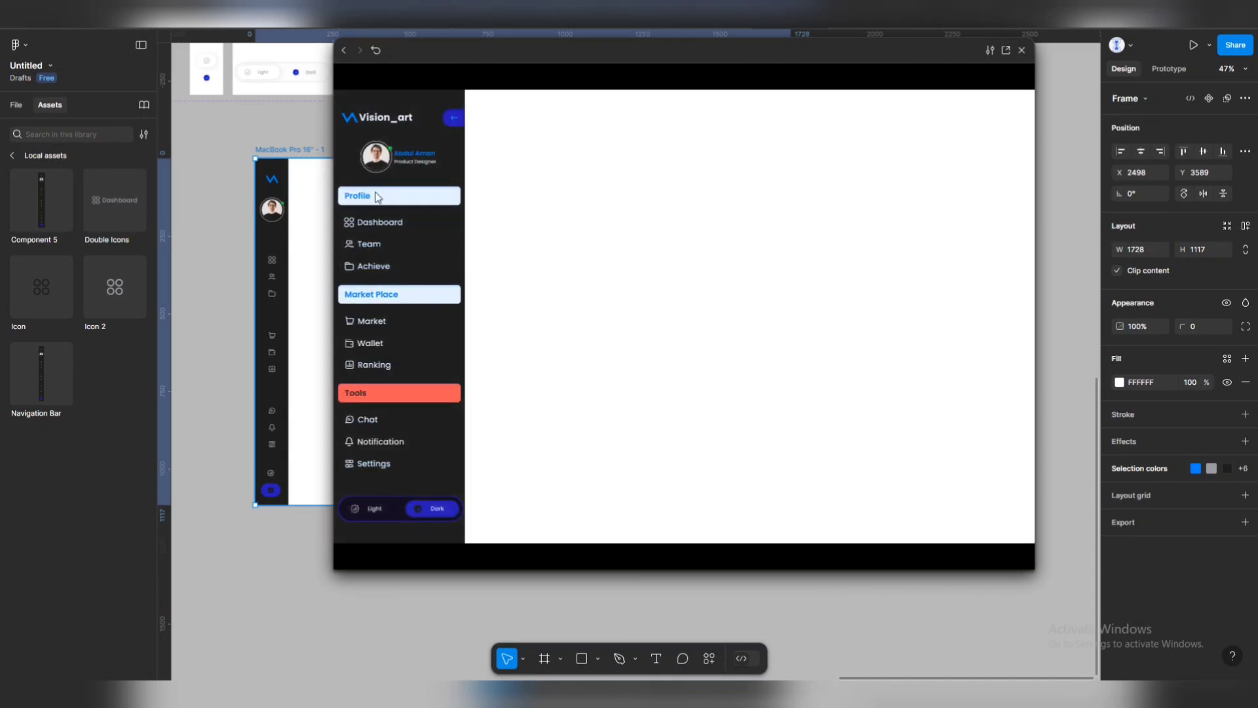
click(449, 128)
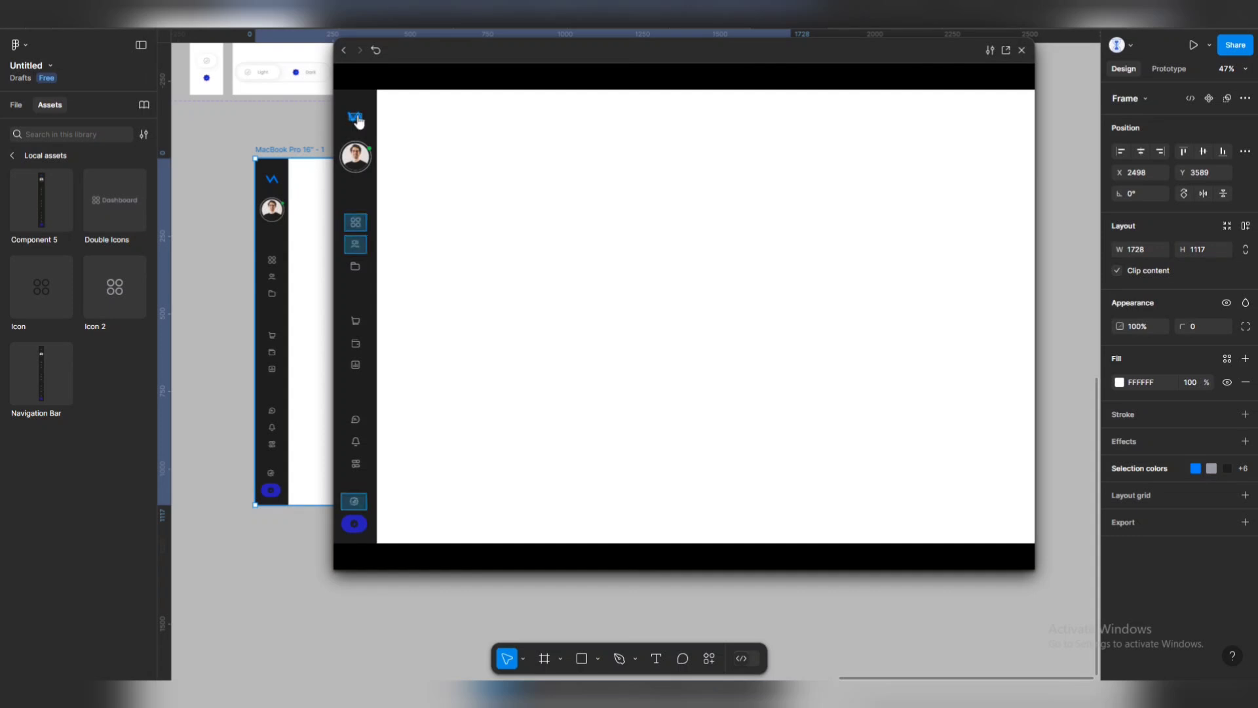
click(358, 121)
click(432, 118)
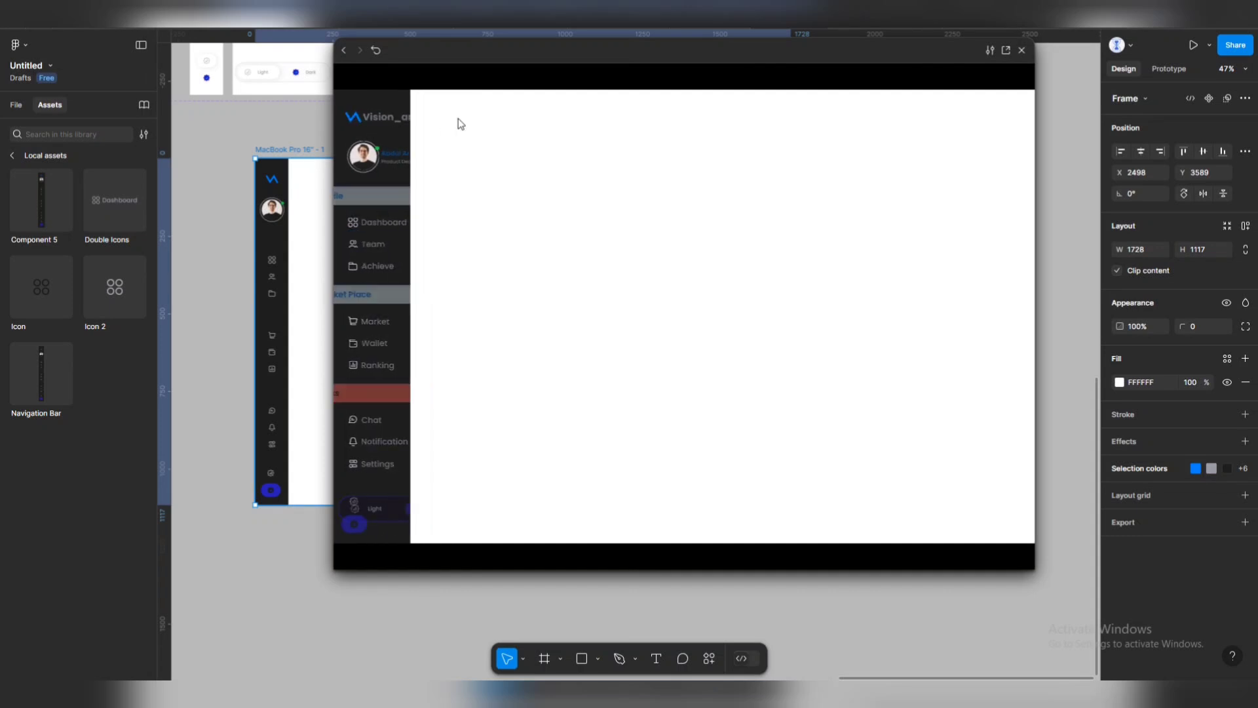
click(354, 122)
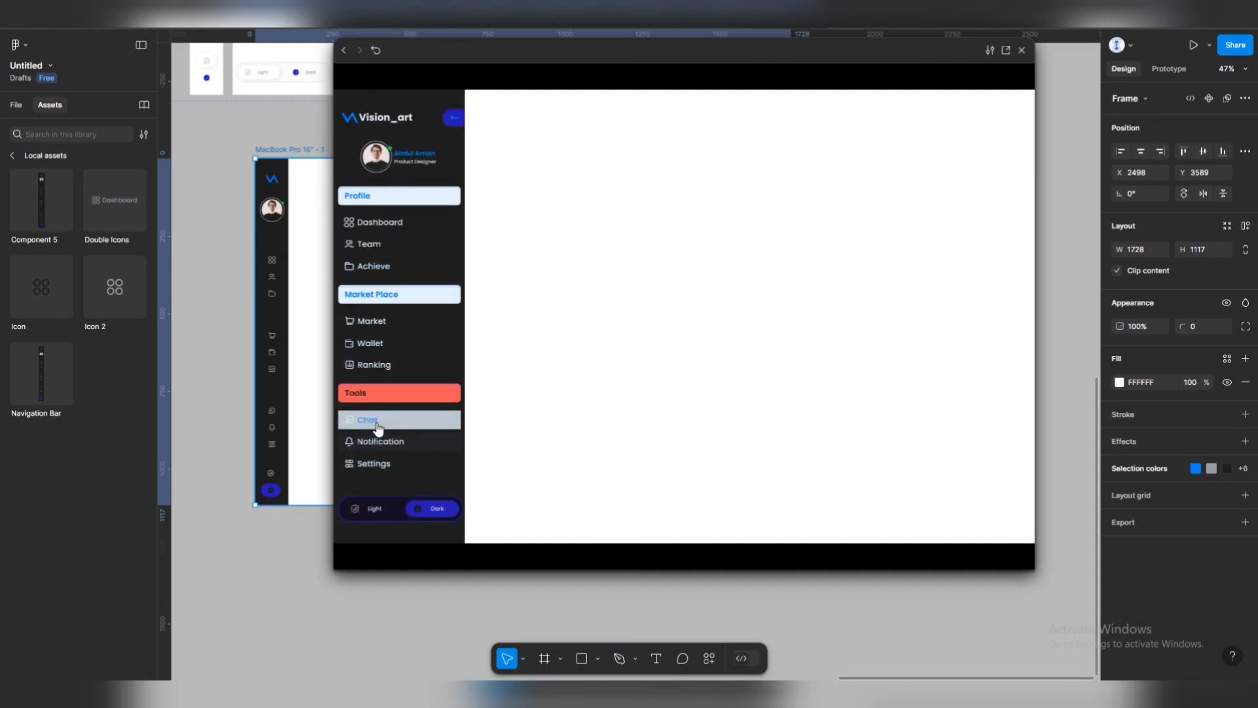
click(377, 465)
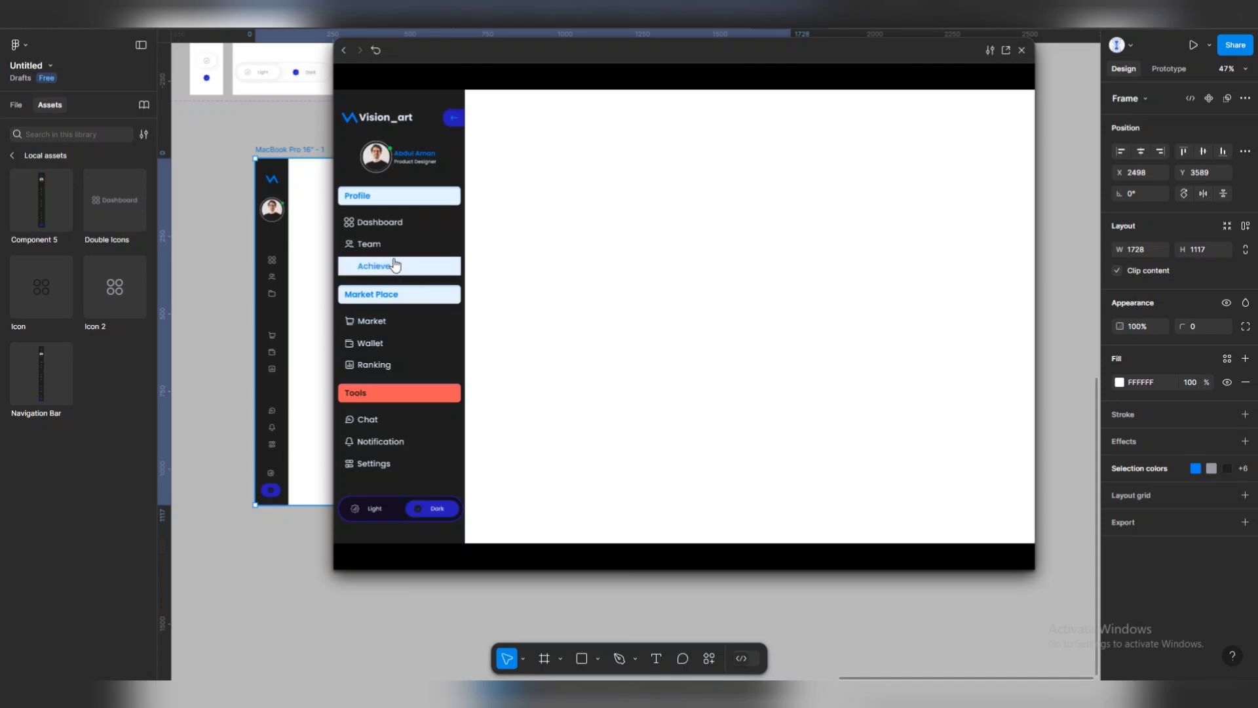
click(375, 515)
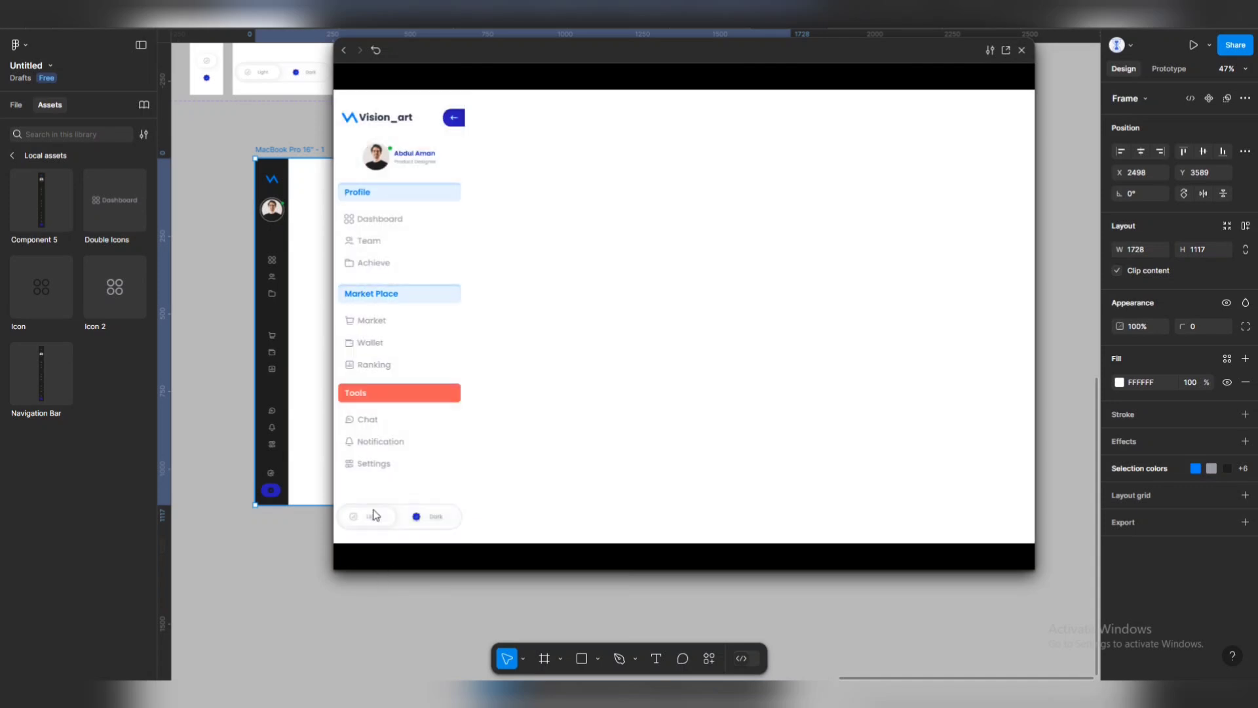
click(436, 524)
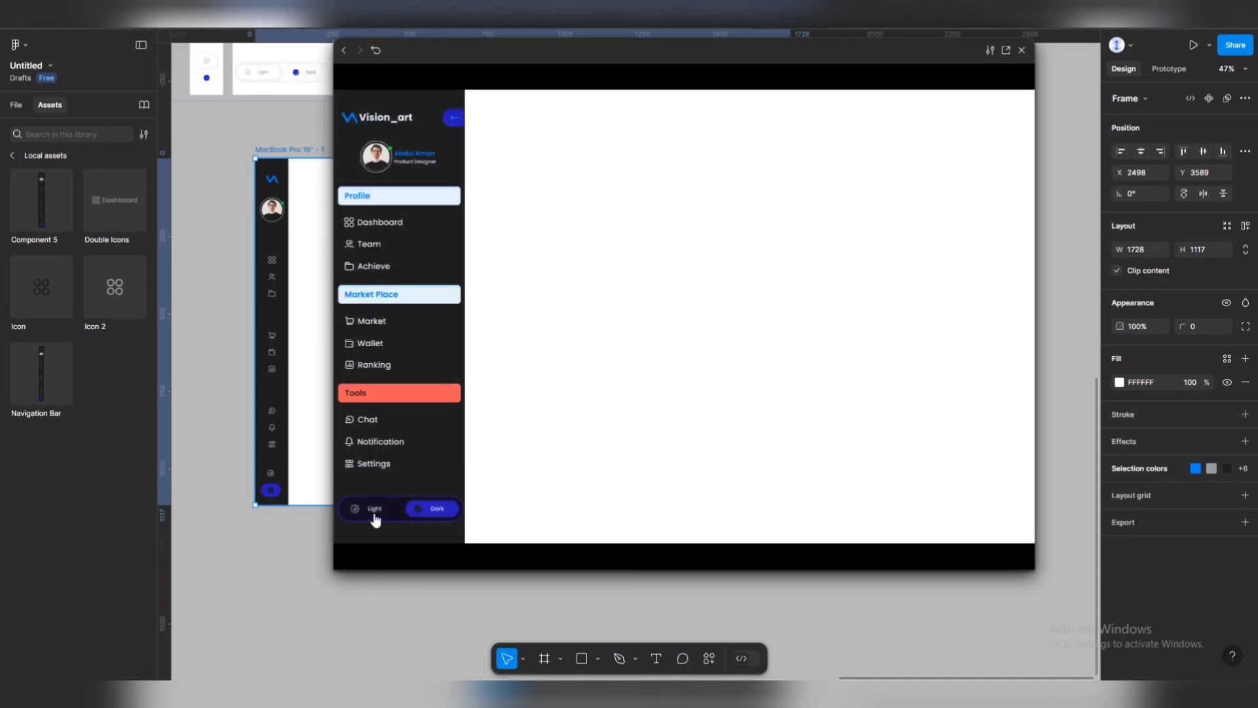
click(375, 517)
click(427, 514)
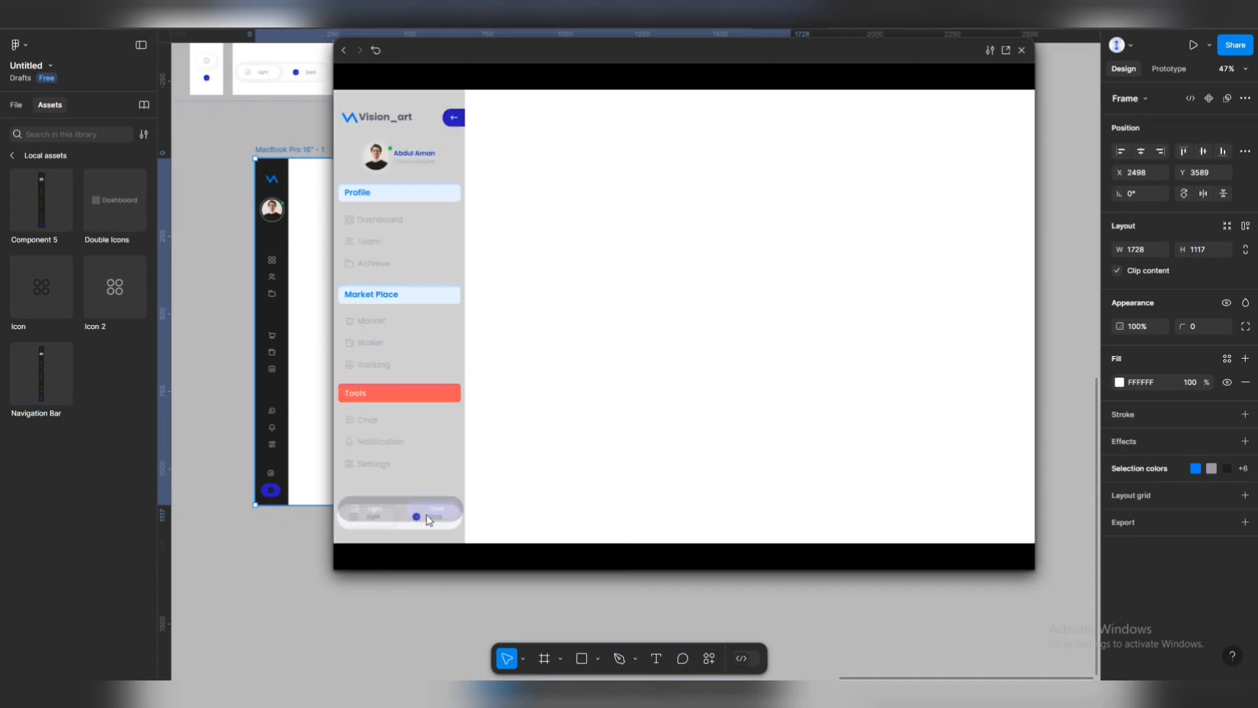
click(457, 114)
click(354, 521)
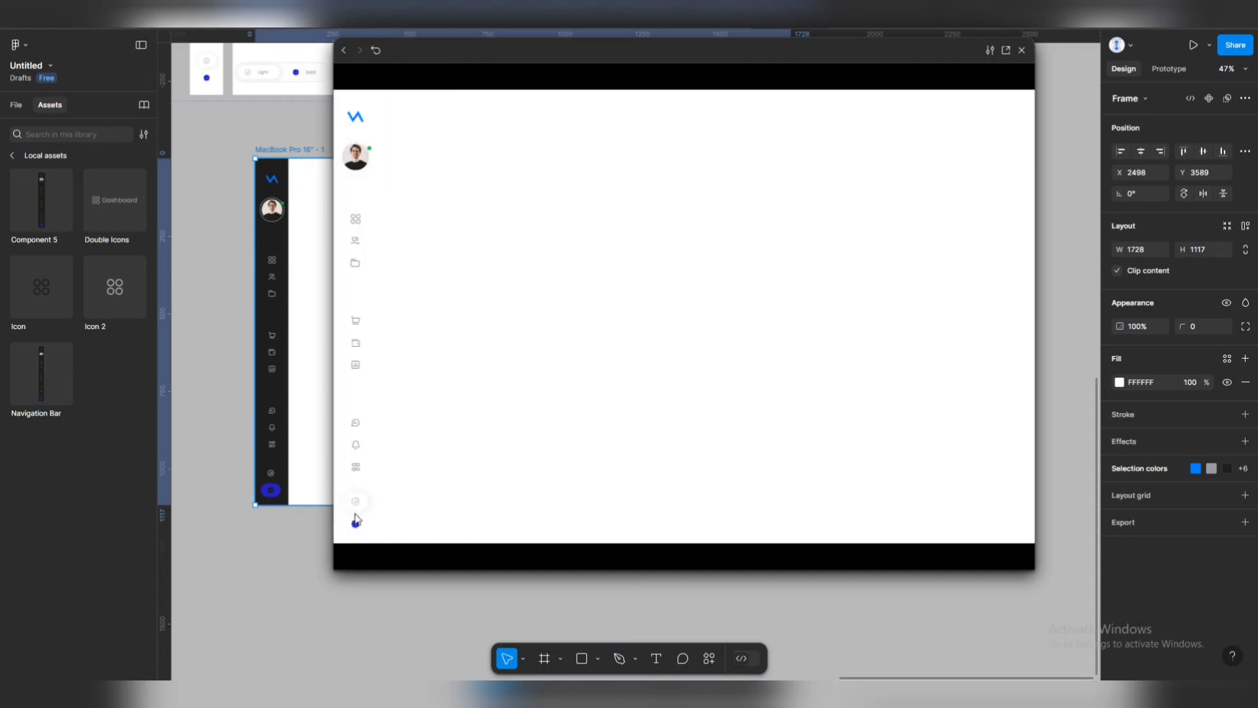
click(354, 523)
click(355, 525)
click(356, 525)
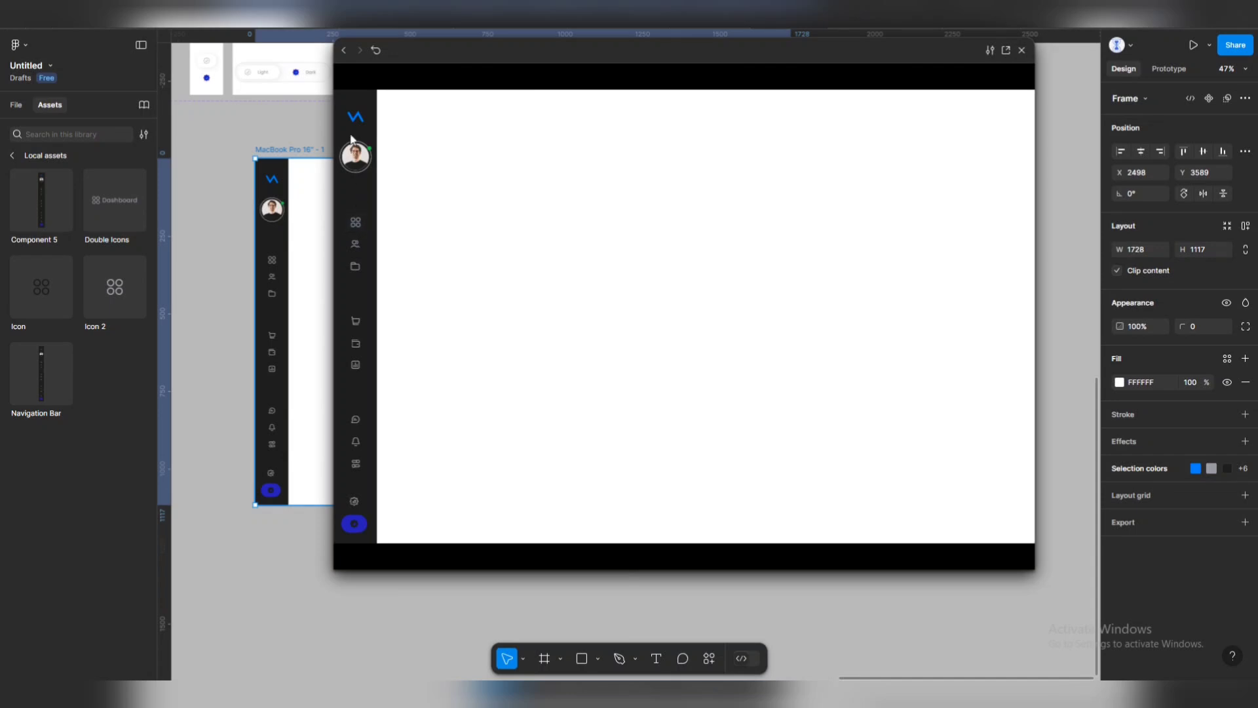
click(356, 113)
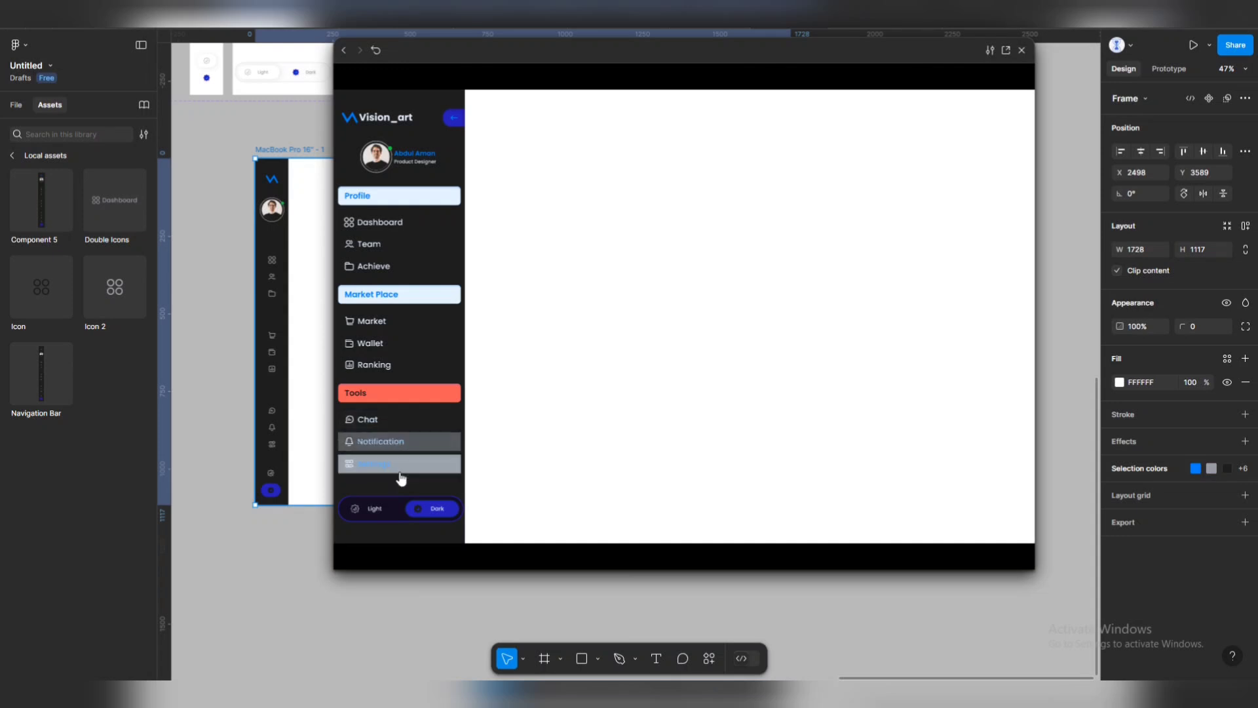
click(377, 511)
click(428, 513)
click(375, 512)
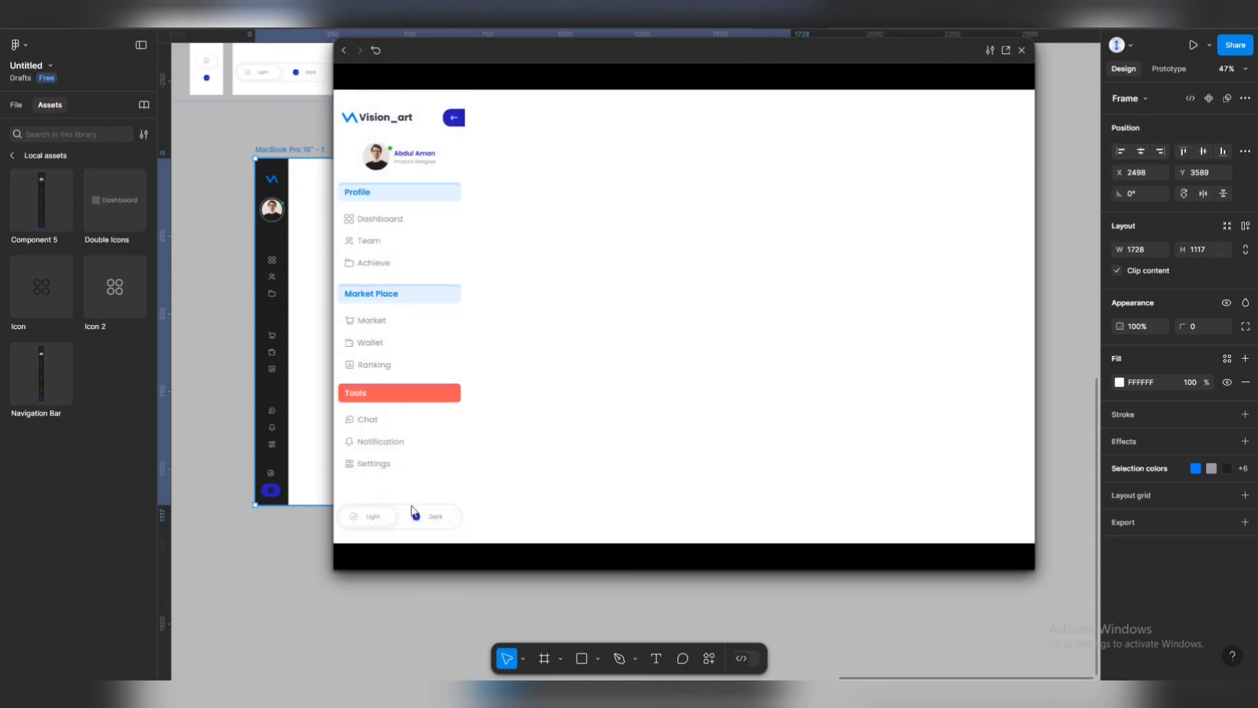
click(436, 522)
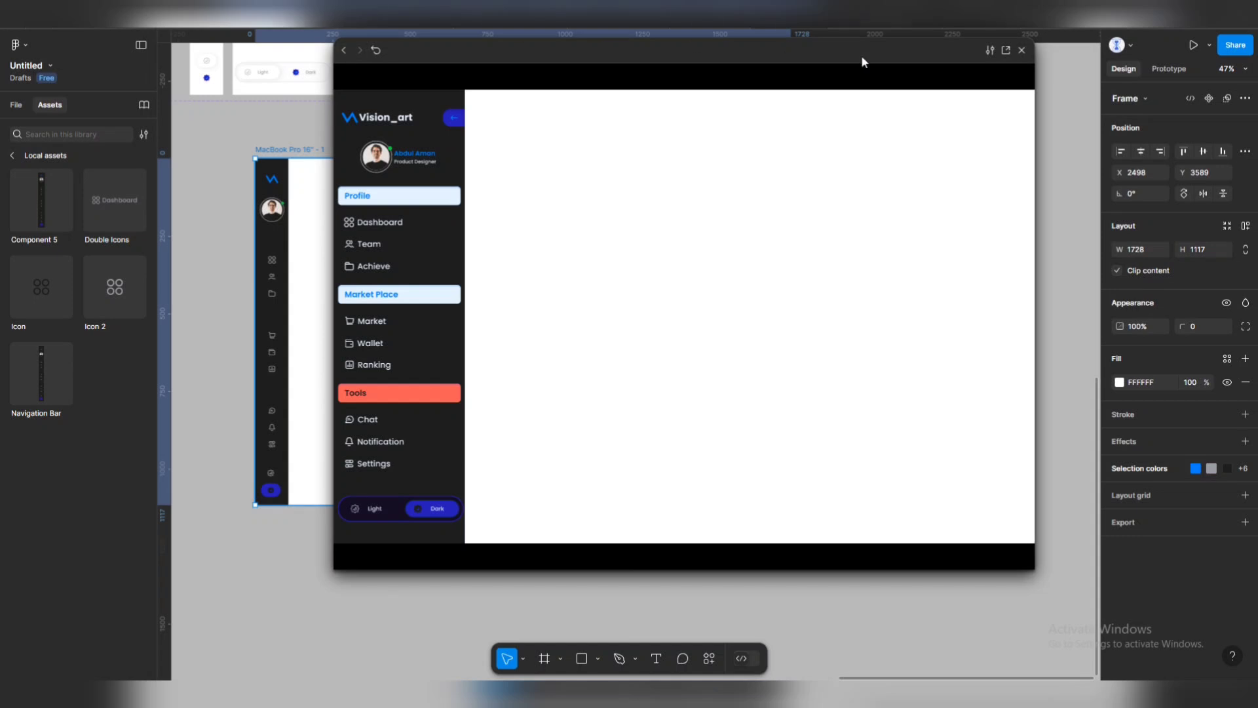
click(1023, 51)
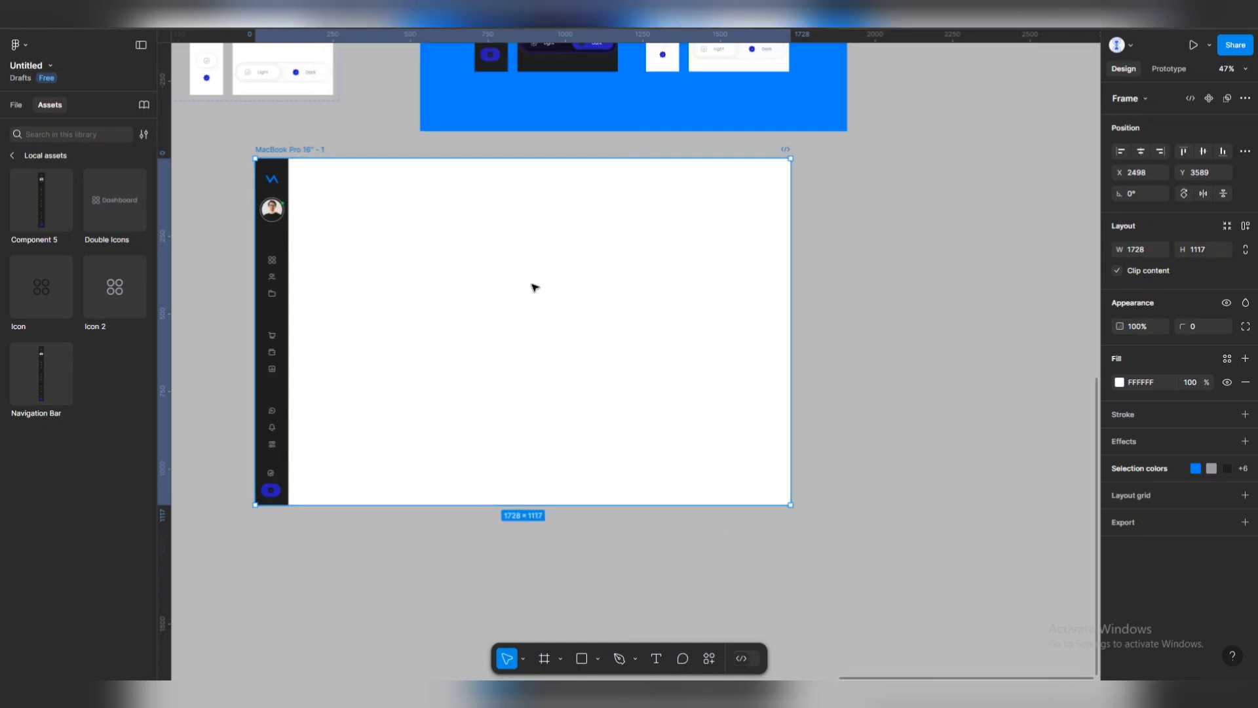
click(824, 299)
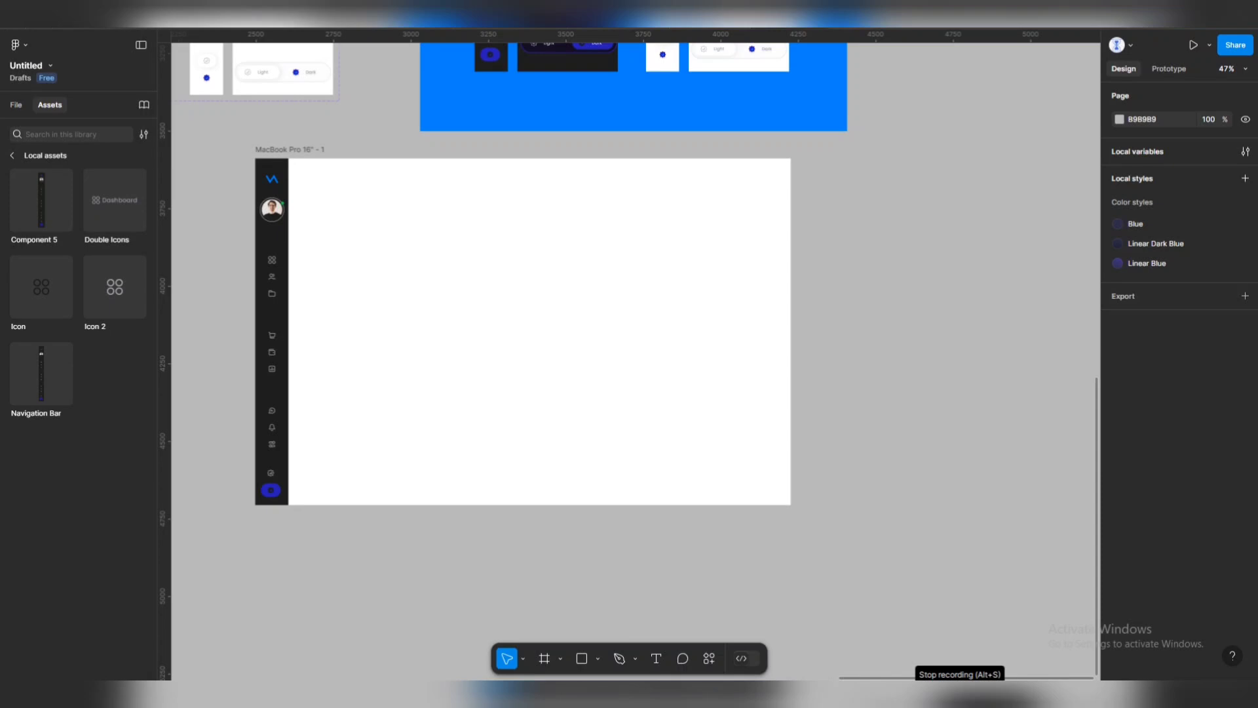
scroll(838, 171, up, 5)
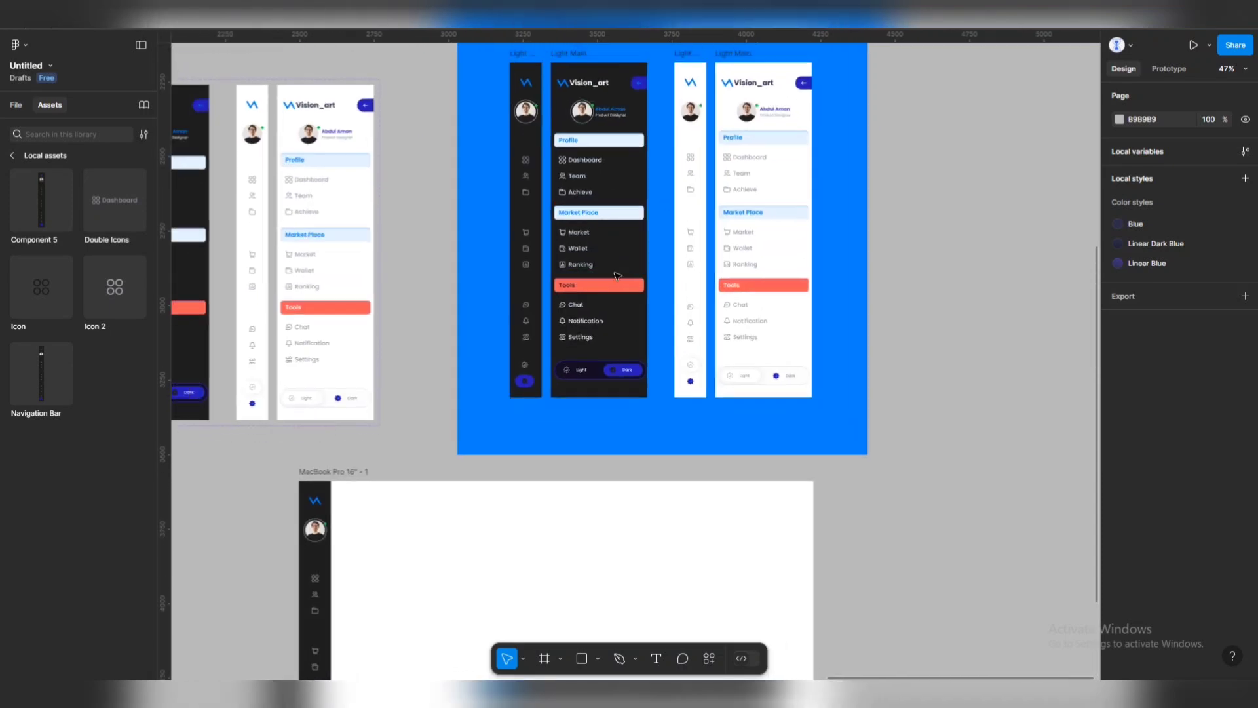
scroll(617, 275, down, 3)
scroll(618, 276, up, 2)
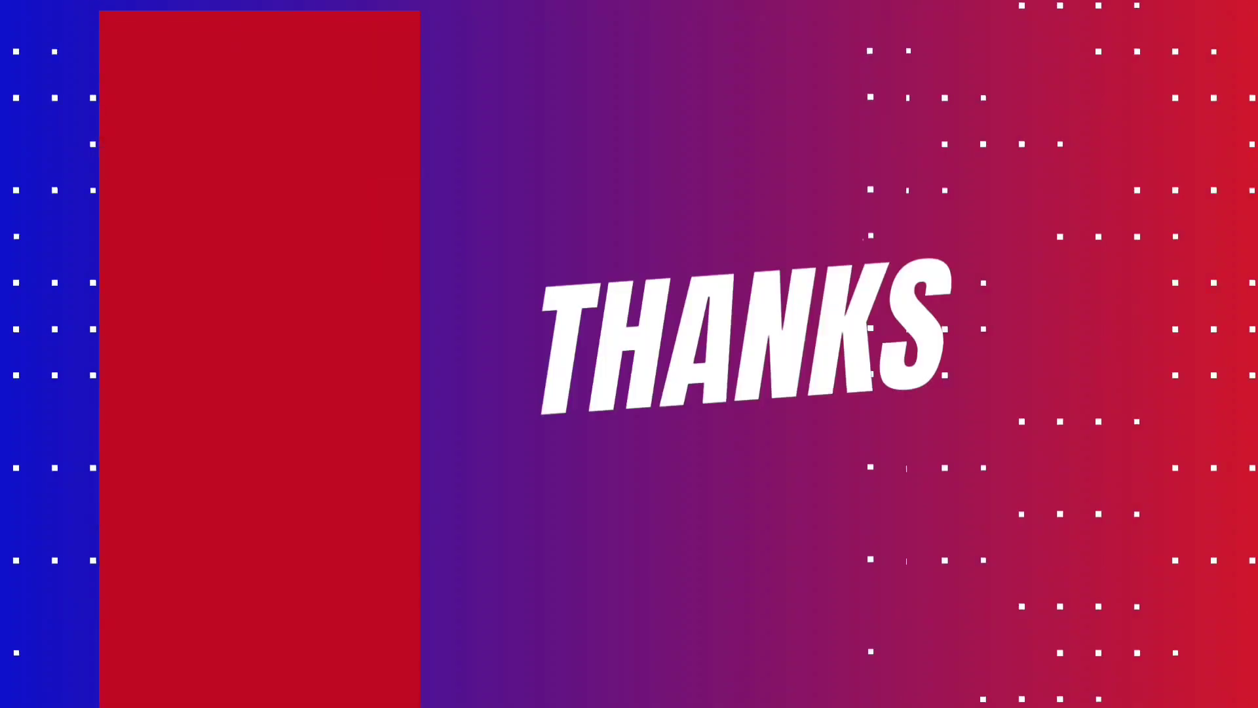